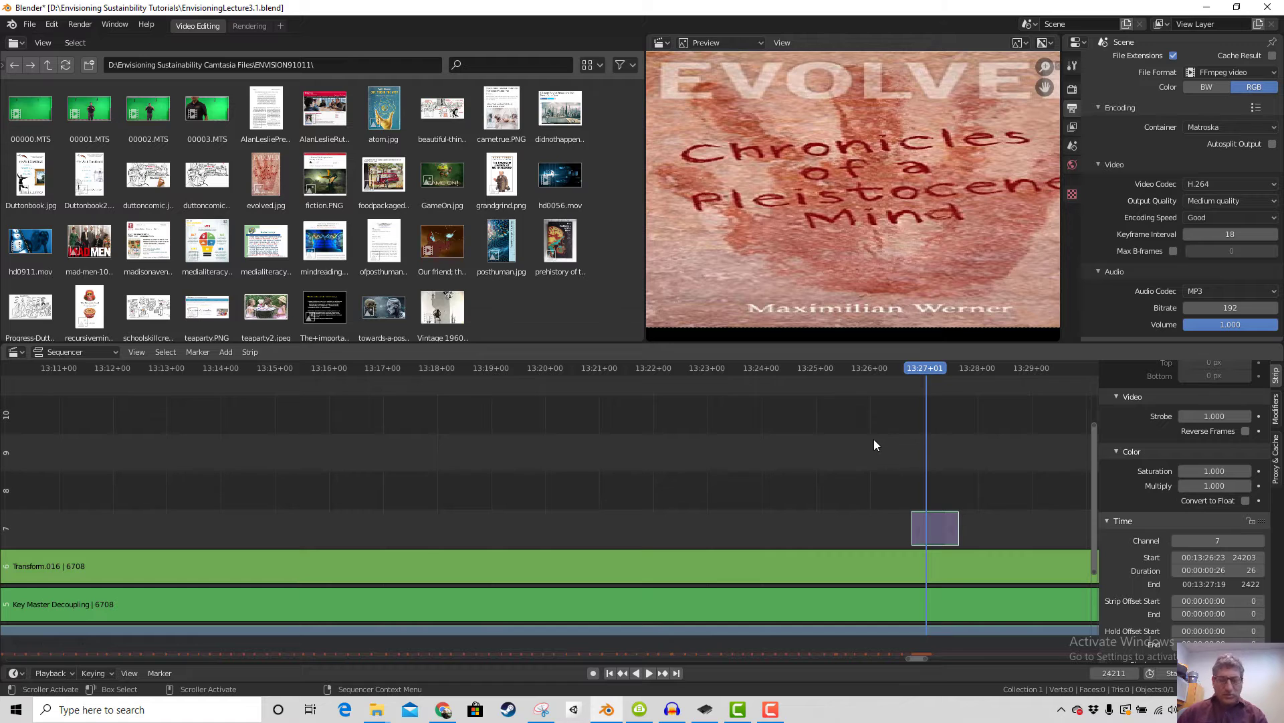
# Undo the last edits that placed the image strip on channel 7
pyautogui.press('pagedown')
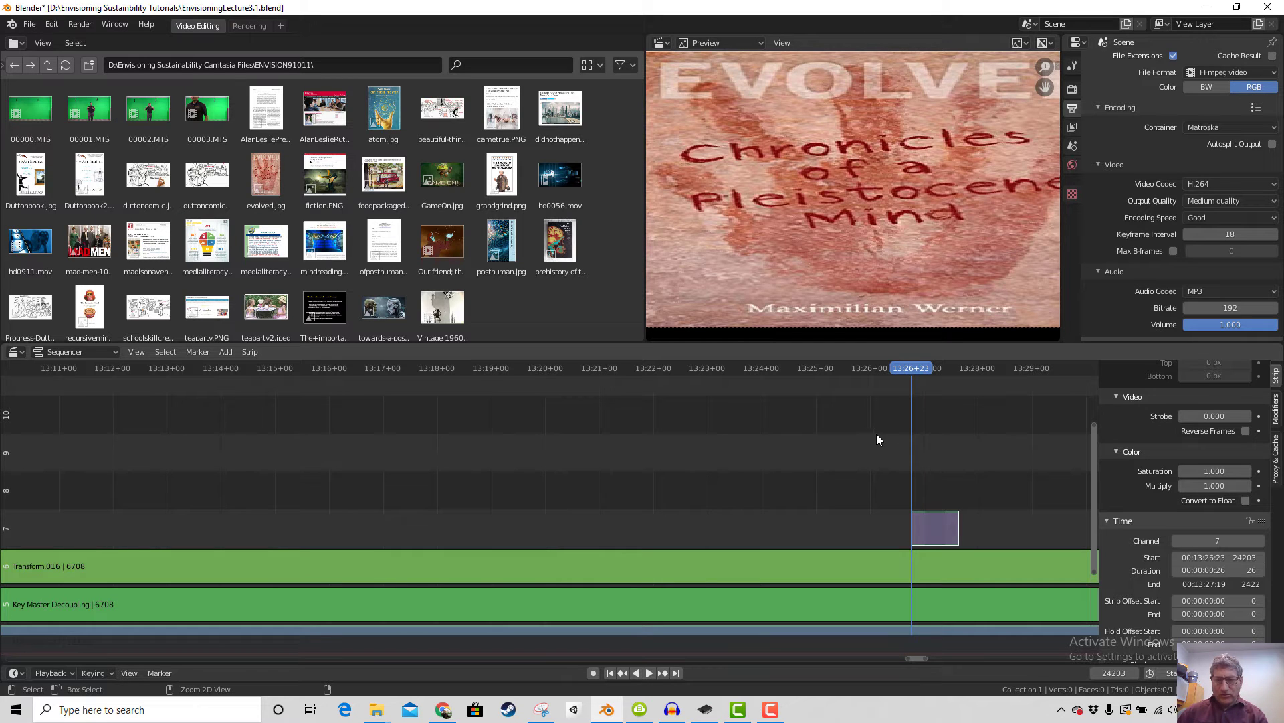
pyautogui.hotkey('ctrl', 'z')
pyautogui.hotkey('ctrl', 'z')
pyautogui.scroll(-3, 937, 471)
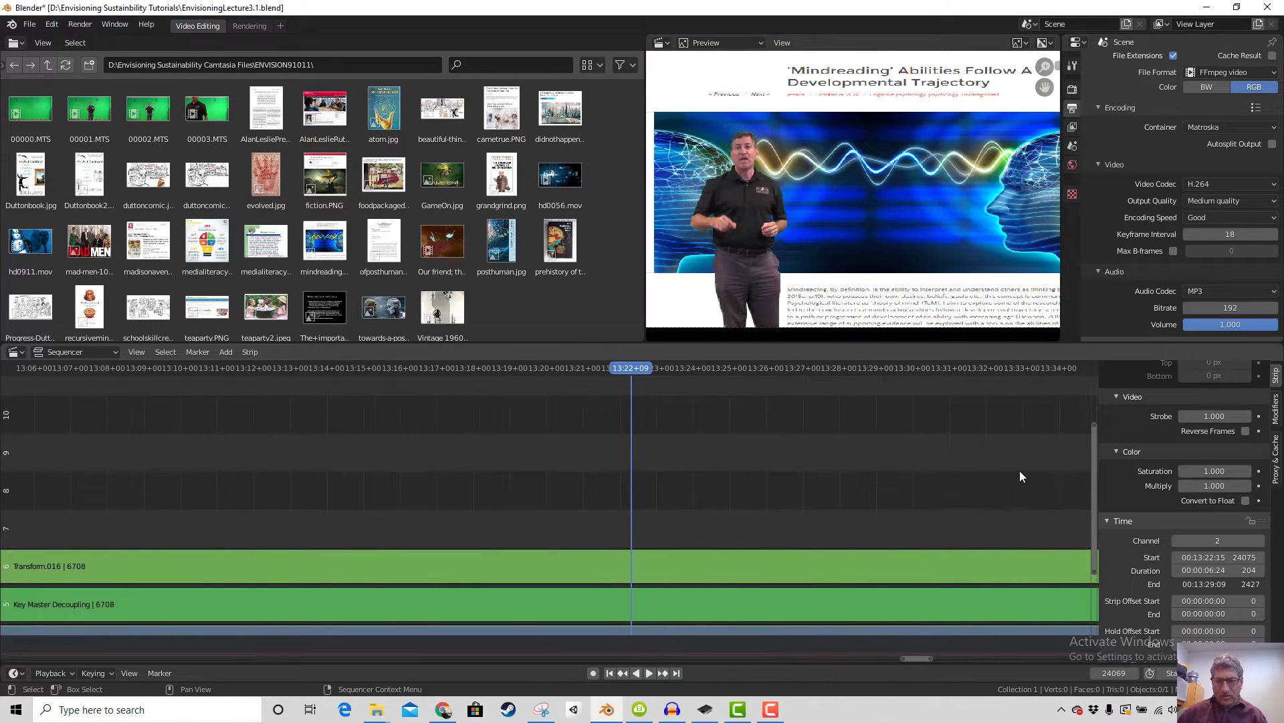
# Find frame 24128 (13:24+08) within the prehistory of the mind image strip and add evolved.jpg there on channel 7
pyautogui.moveTo(1093, 445); pyautogui.dragTo(1082, 549)
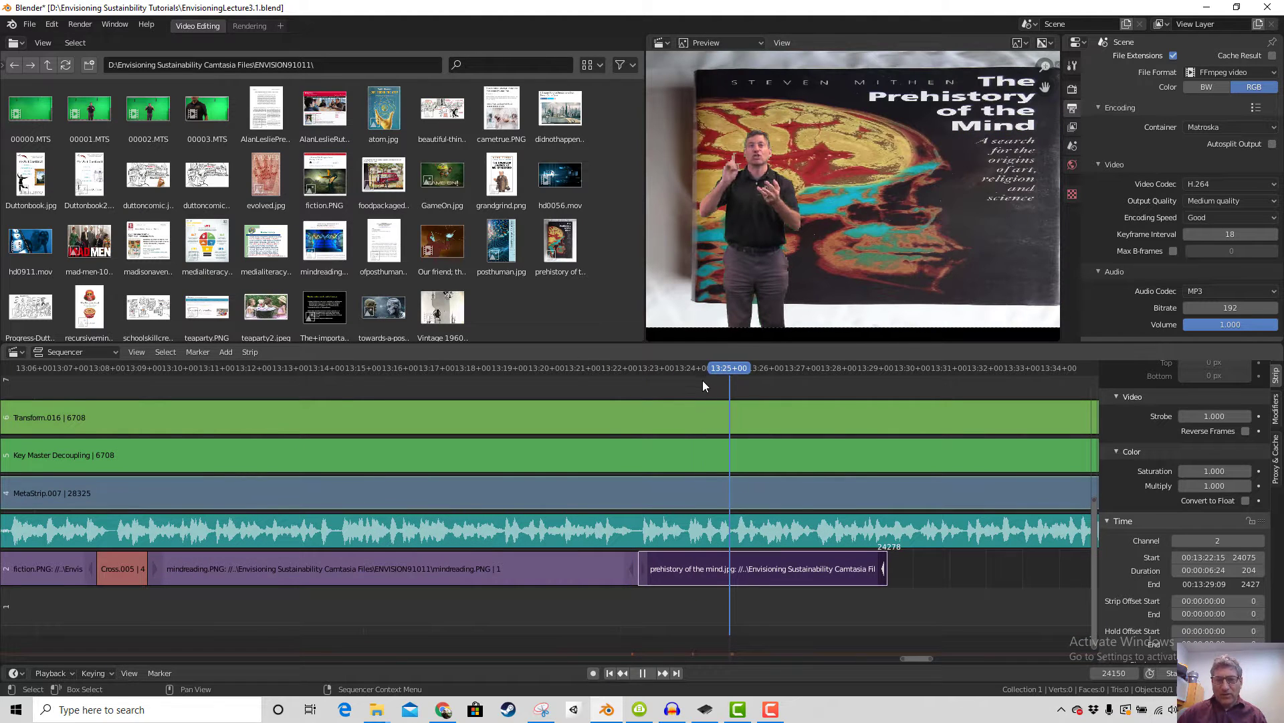
pyautogui.press('space')
pyautogui.scroll(2, 912, 468)
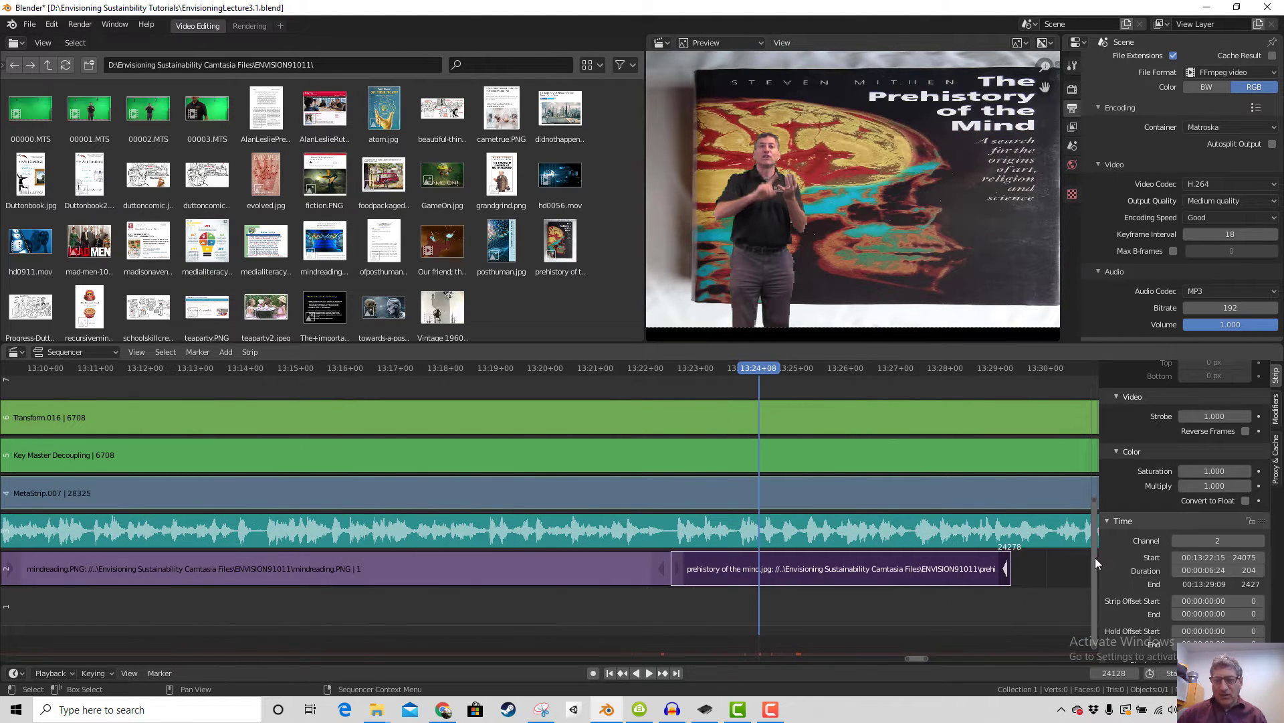
pyautogui.moveTo(1095, 557); pyautogui.dragTo(1091, 468)
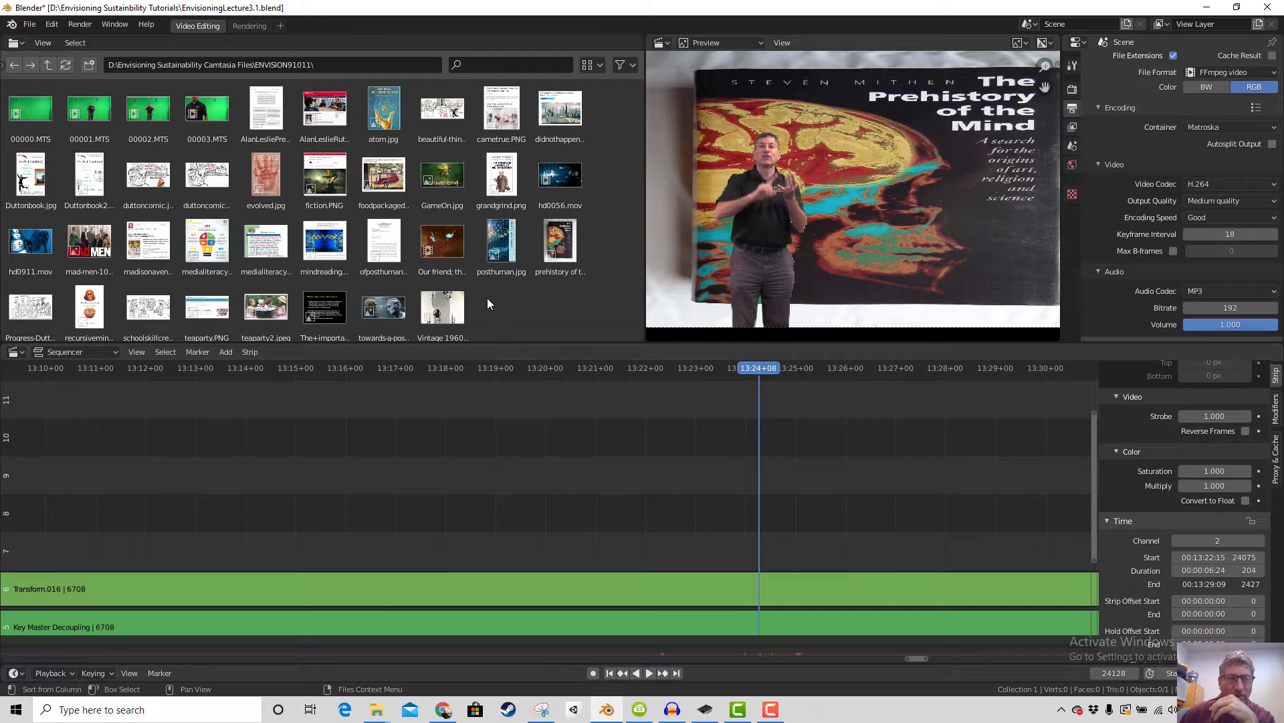
pyautogui.moveTo(266, 176); pyautogui.dragTo(761, 548)
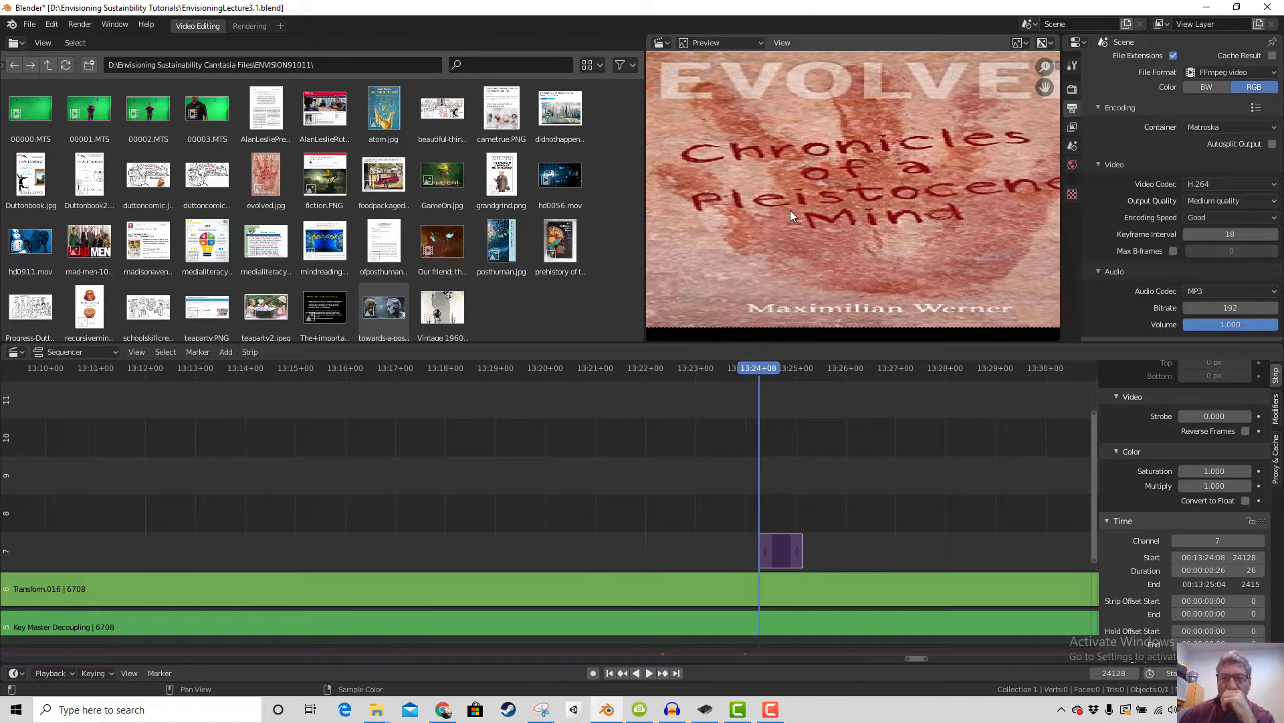
# Set the current frame to 13:24+22 and convert the evolved.jpg strip into a meta strip
pyautogui.moveTo(761, 364); pyautogui.dragTo(783, 368)
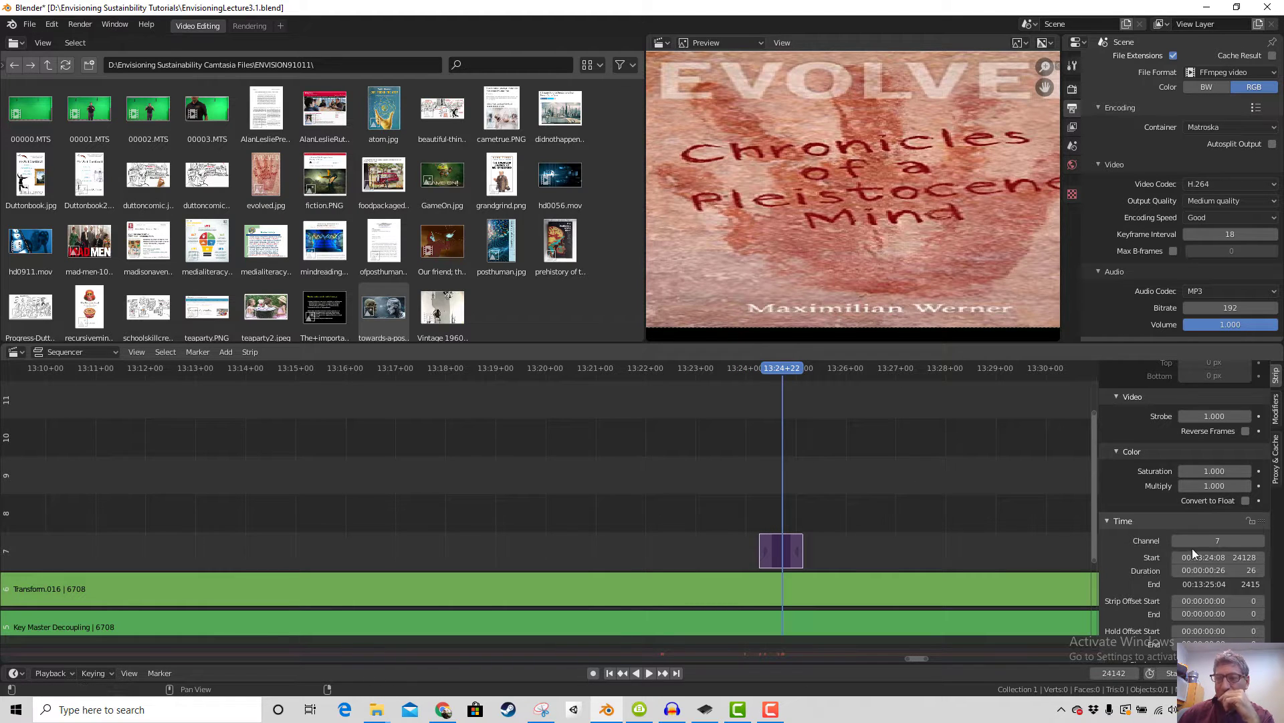
pyautogui.scroll(8, 1192, 548)
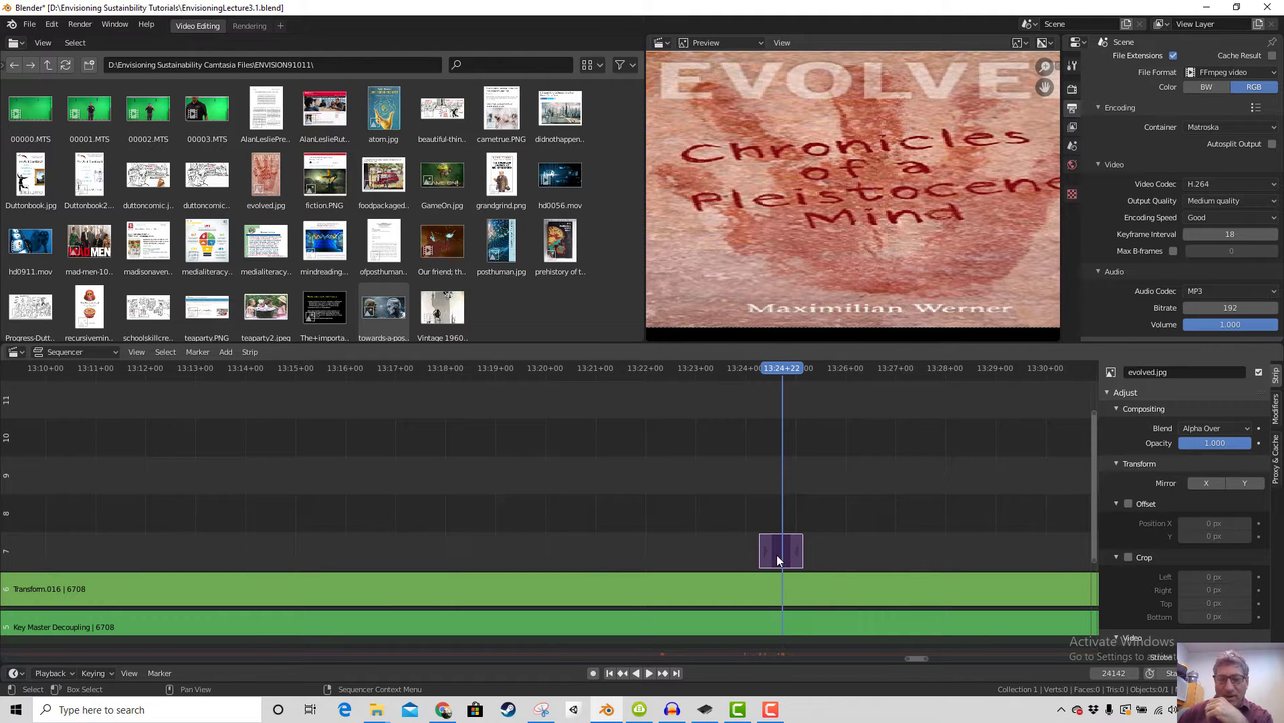
pyautogui.click(248, 352)
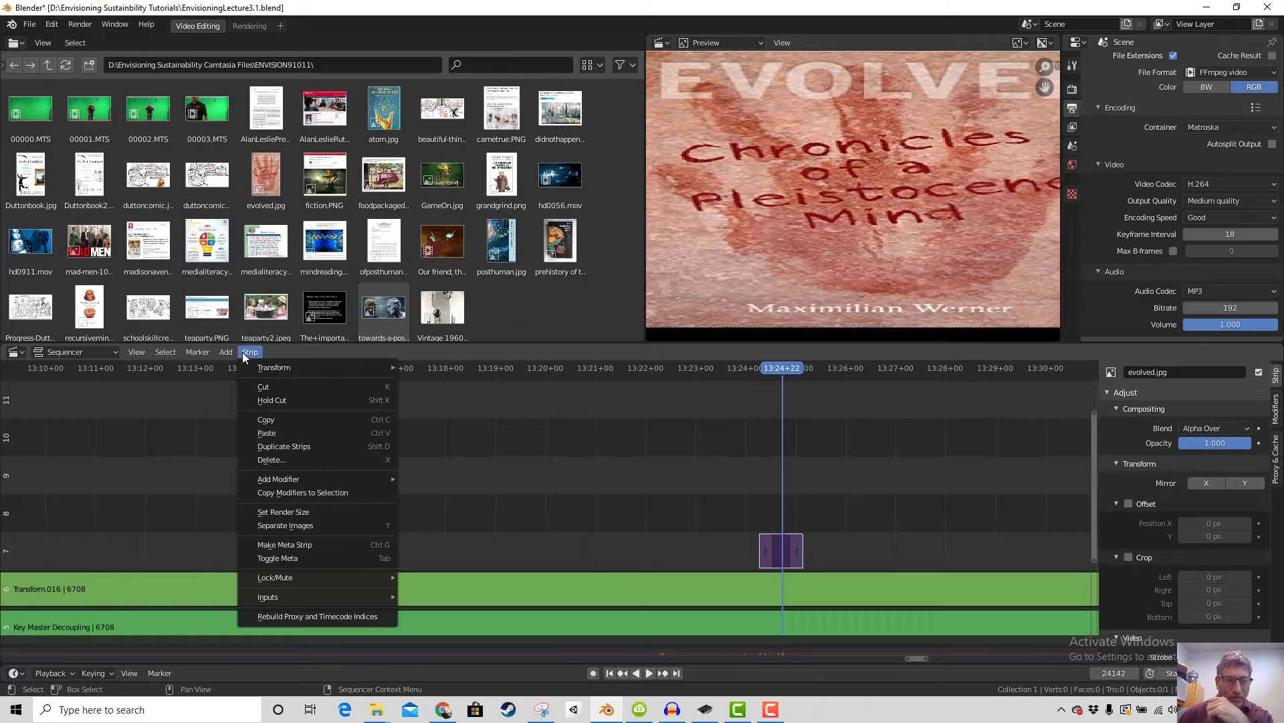
pyautogui.click(312, 545)
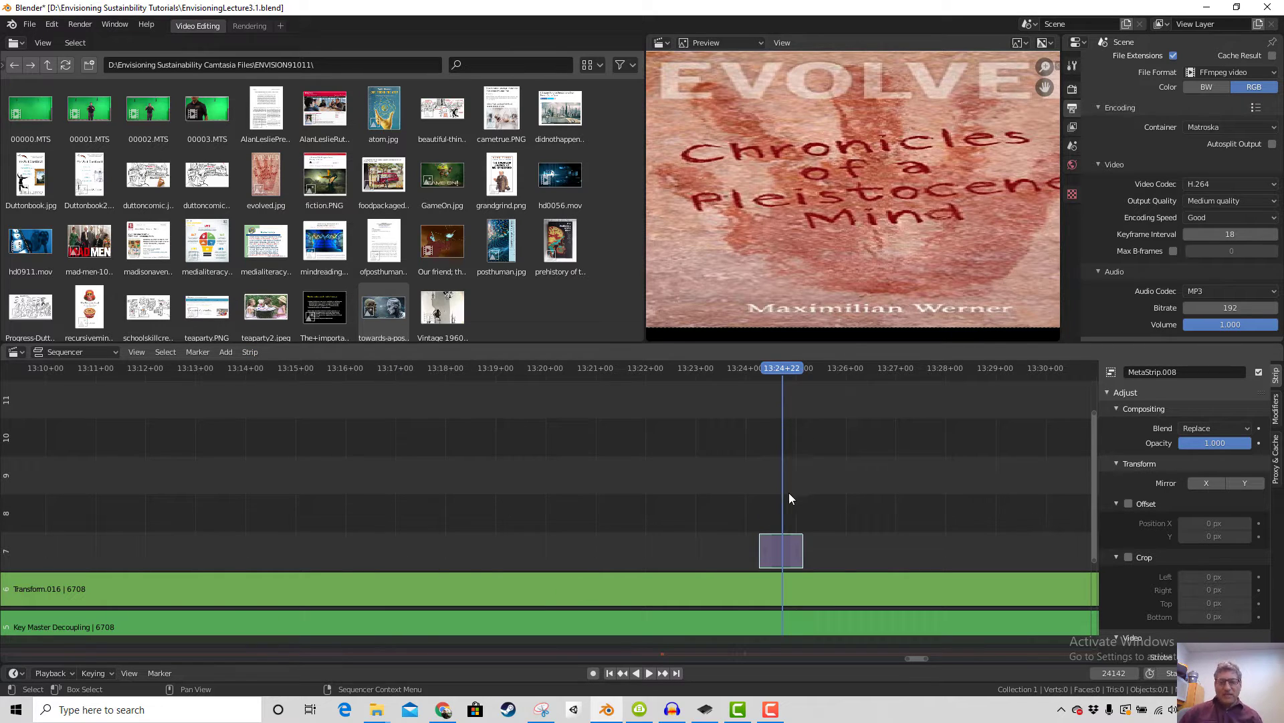
# Add a Transform effect strip to the meta strip and rename it "Transform for MetaStrip"
pyautogui.click(226, 352)
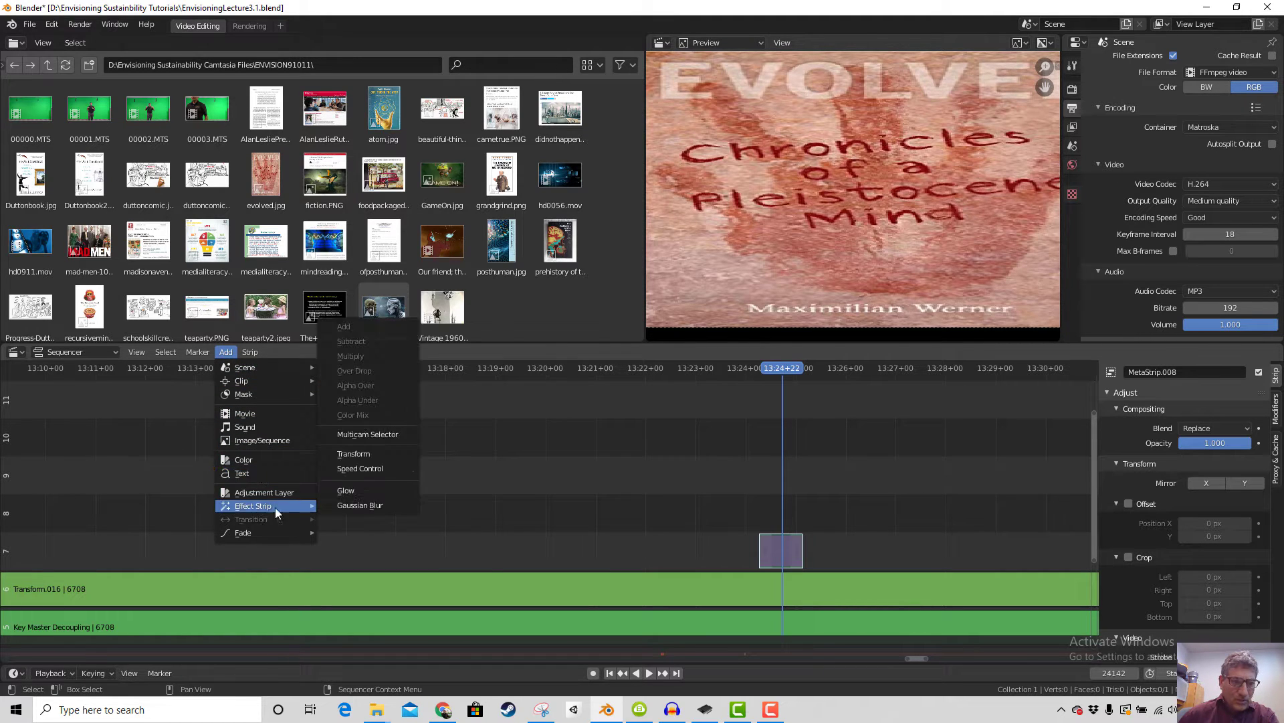
pyautogui.moveTo(279, 508)
pyautogui.click(362, 454)
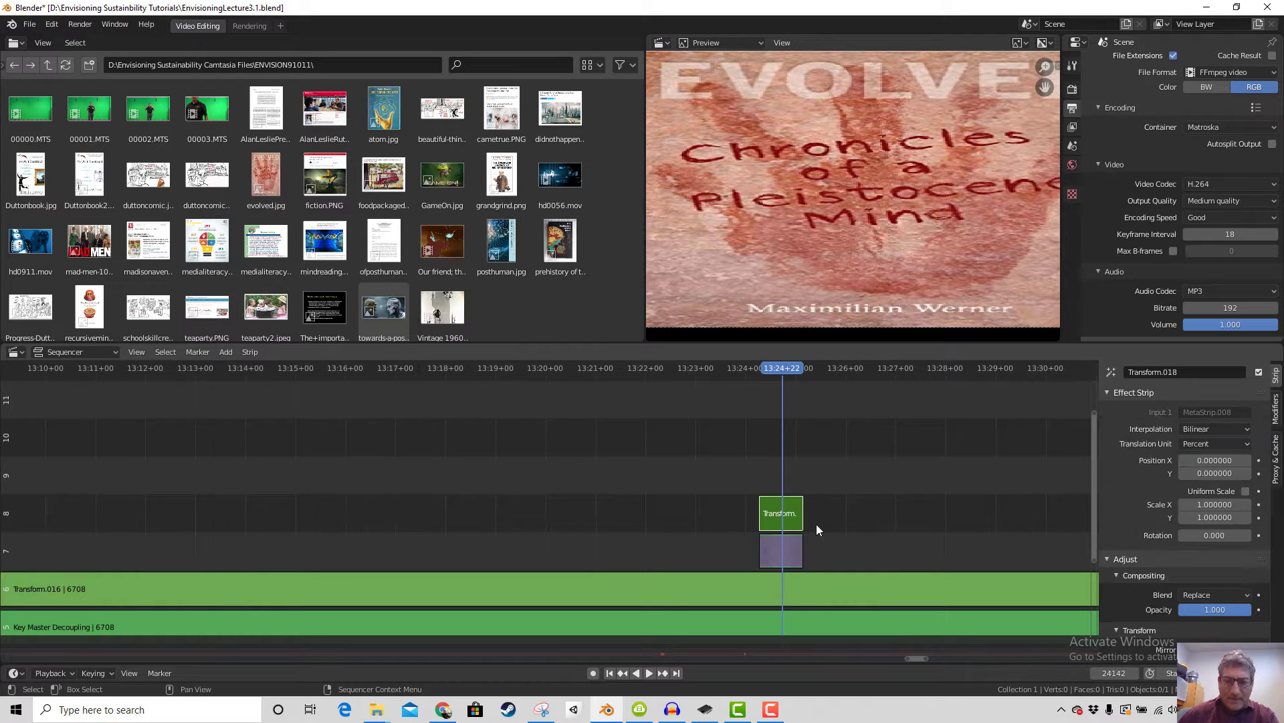
pyautogui.click(1137, 376)
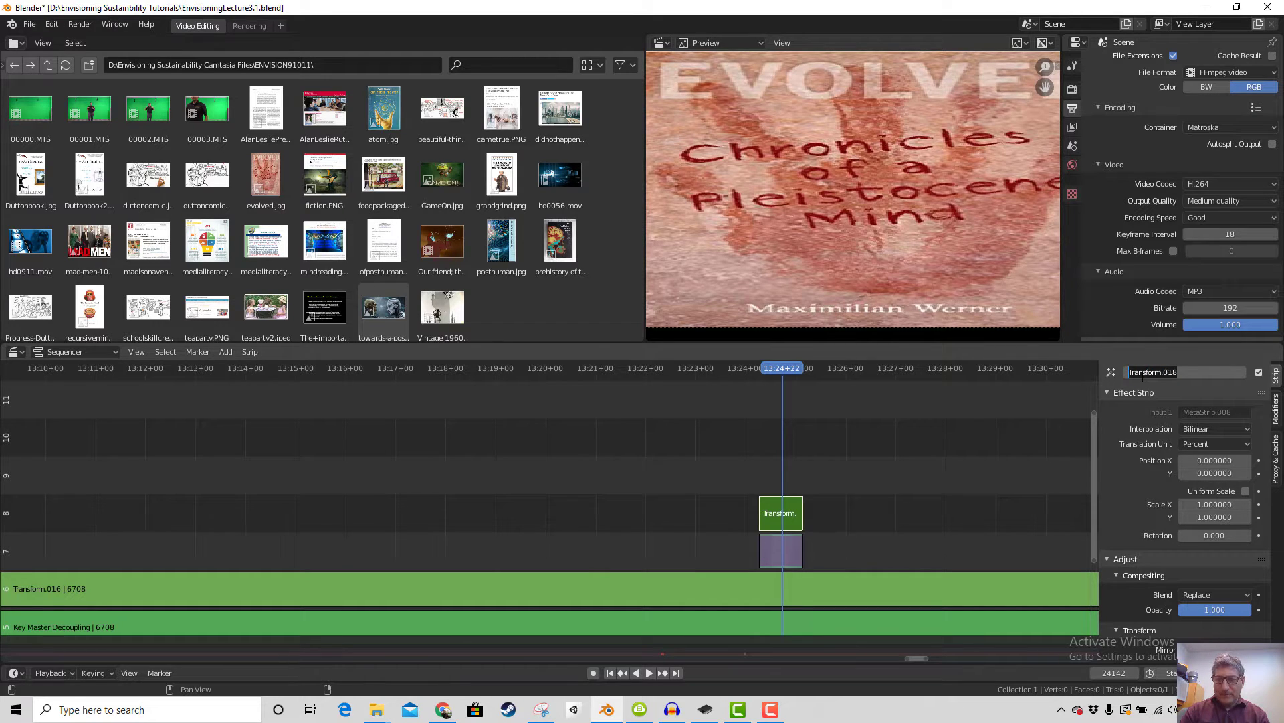
pyautogui.write('Transform fo')
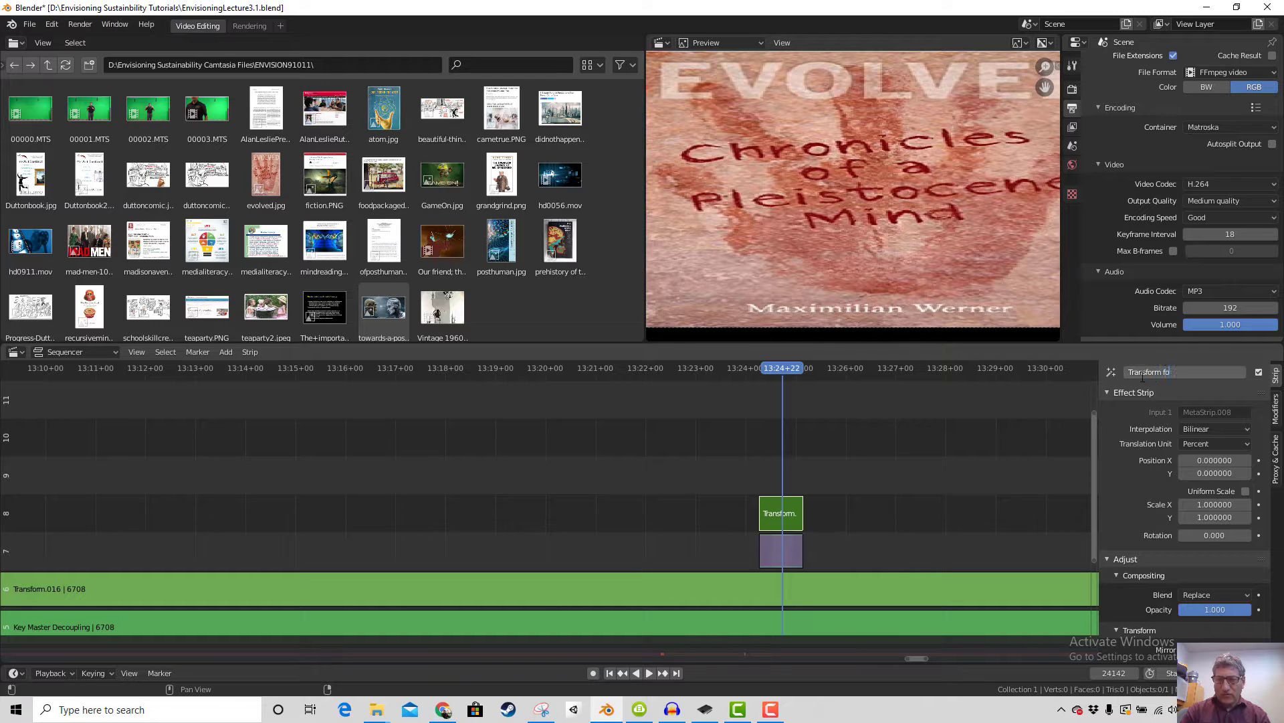
pyautogui.write('r MetaStrip')
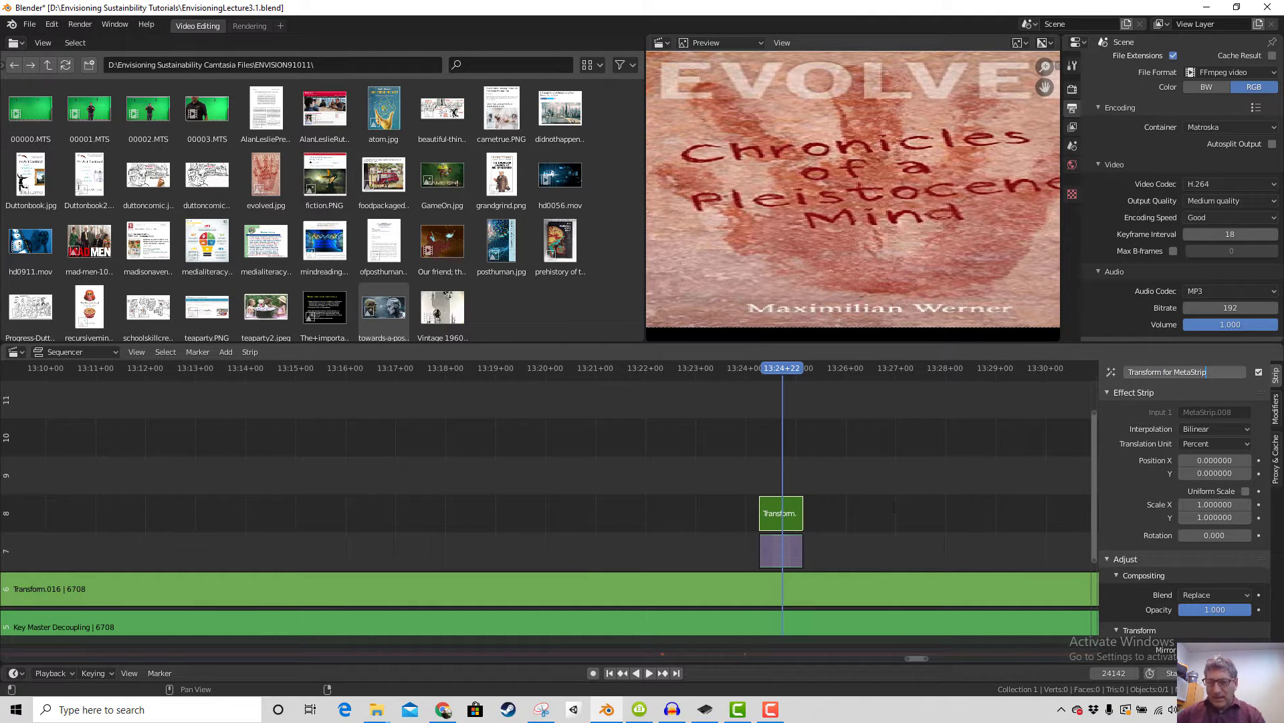
pyautogui.press('Return')
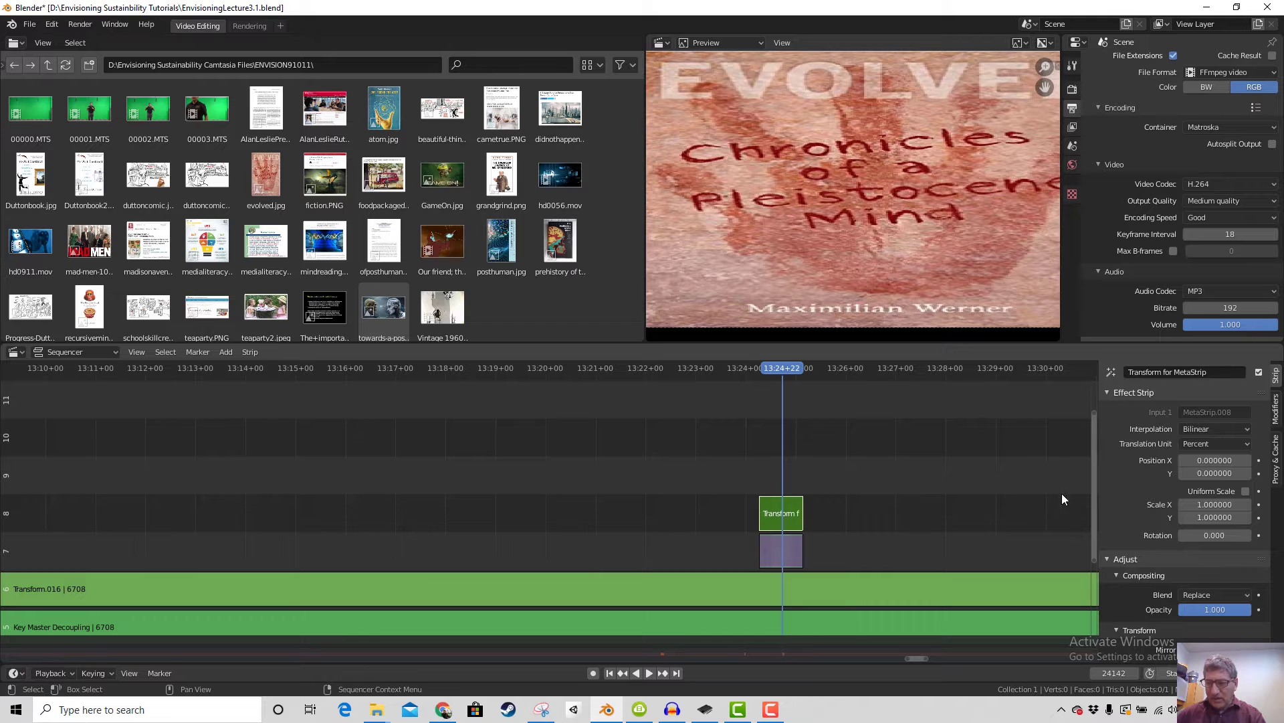
# Scale the transform strip uniformly to 0.31 and set its blend mode to Alpha Over
pyautogui.click(1246, 492)
pyautogui.moveTo(1231, 499); pyautogui.dragTo(1184, 498)
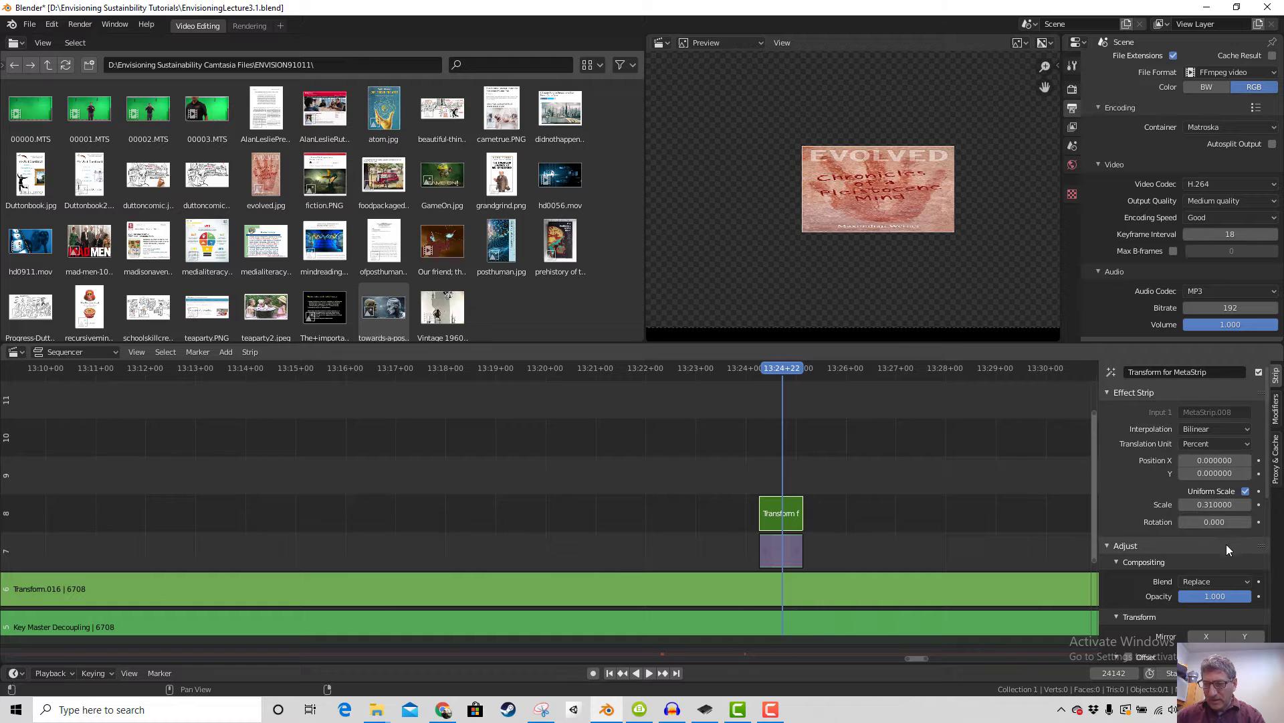
pyautogui.scroll(-3, 1227, 544)
pyautogui.click(1244, 502)
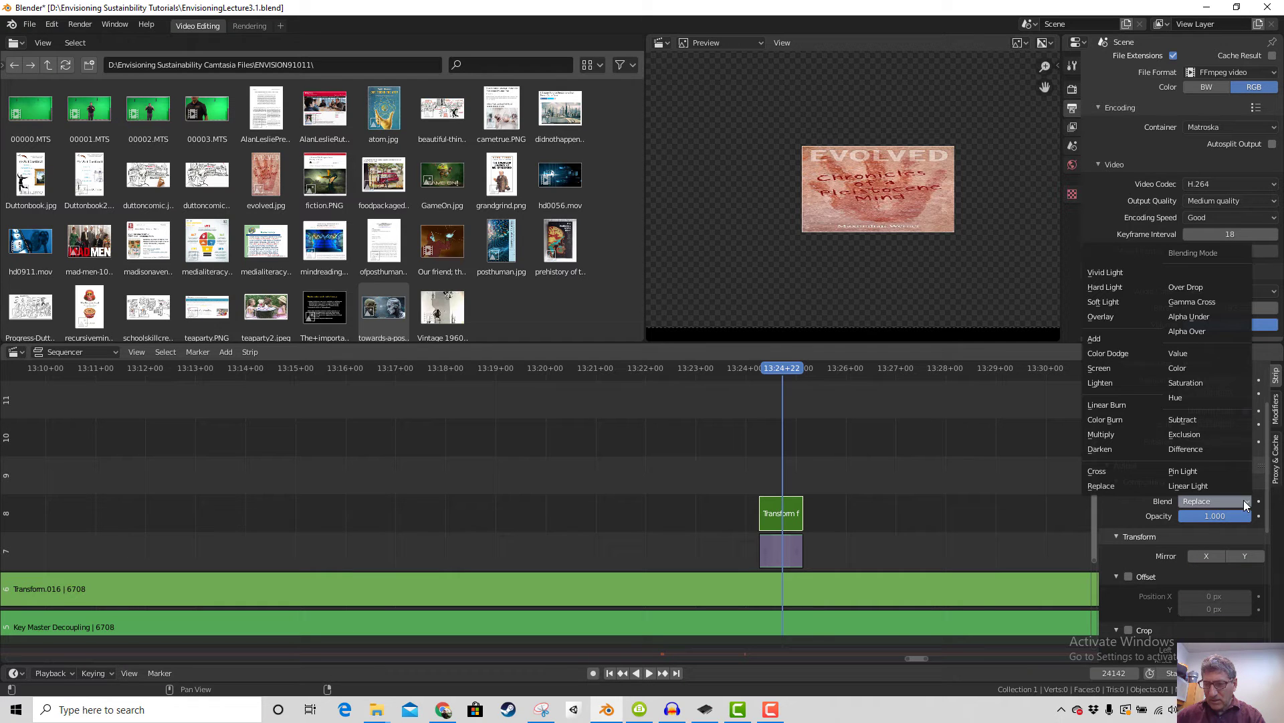
pyautogui.click(1189, 330)
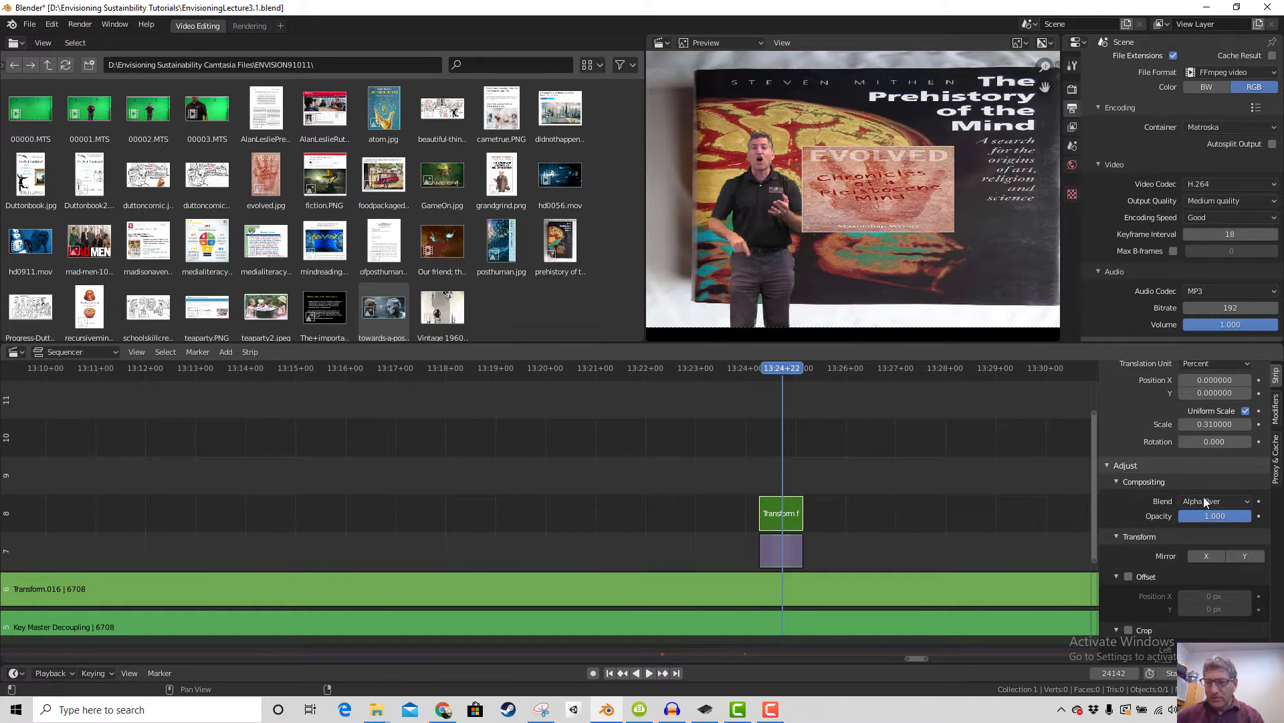
# Move the inset image to X 1.14, Y -16.38 percent and scale it non-uniformly to X 0.07, Y 0.13
pyautogui.scroll(2, 1207, 501)
pyautogui.moveTo(1211, 430); pyautogui.dragTo(1161, 447)
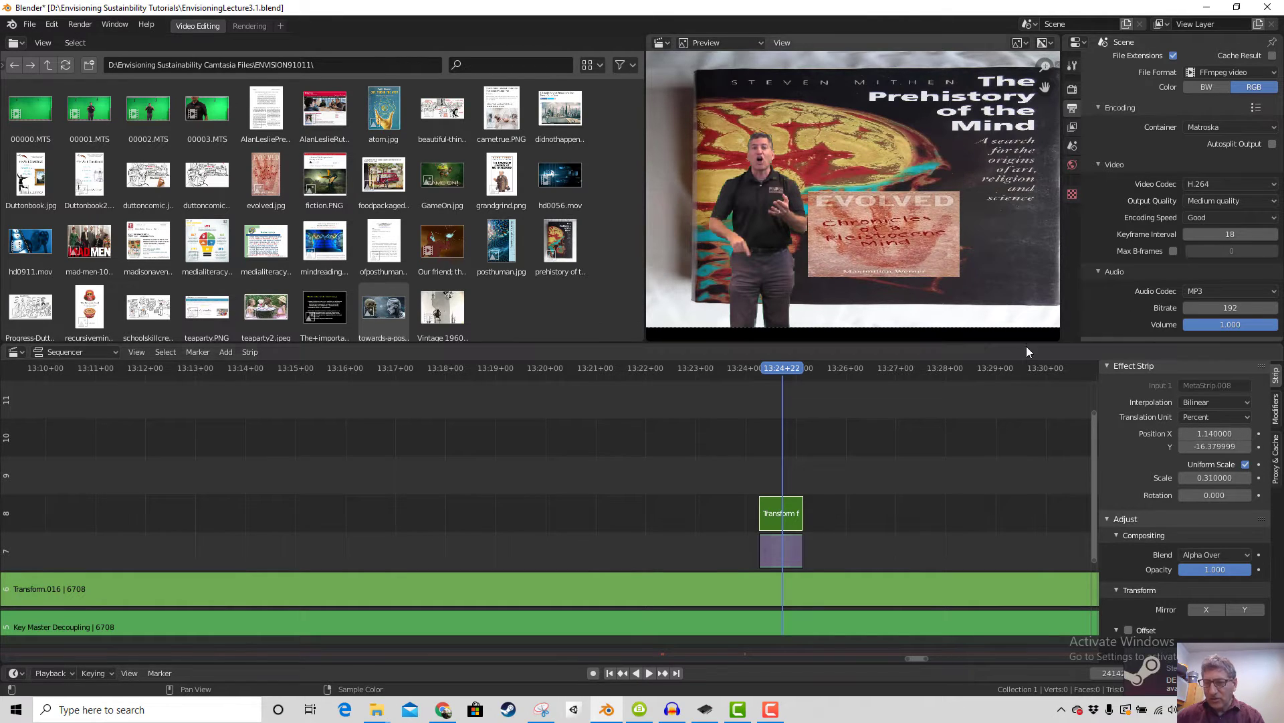
pyautogui.click(1246, 464)
pyautogui.moveTo(1204, 490)
pyautogui.mouseDown()
pyautogui.moveTo(1178, 490)
pyautogui.moveTo(1227, 477)
pyautogui.moveTo(1187, 477)
pyautogui.moveTo(1230, 490)
pyautogui.moveTo(1195, 491)
pyautogui.moveTo(1218, 477)
pyautogui.mouseUp()
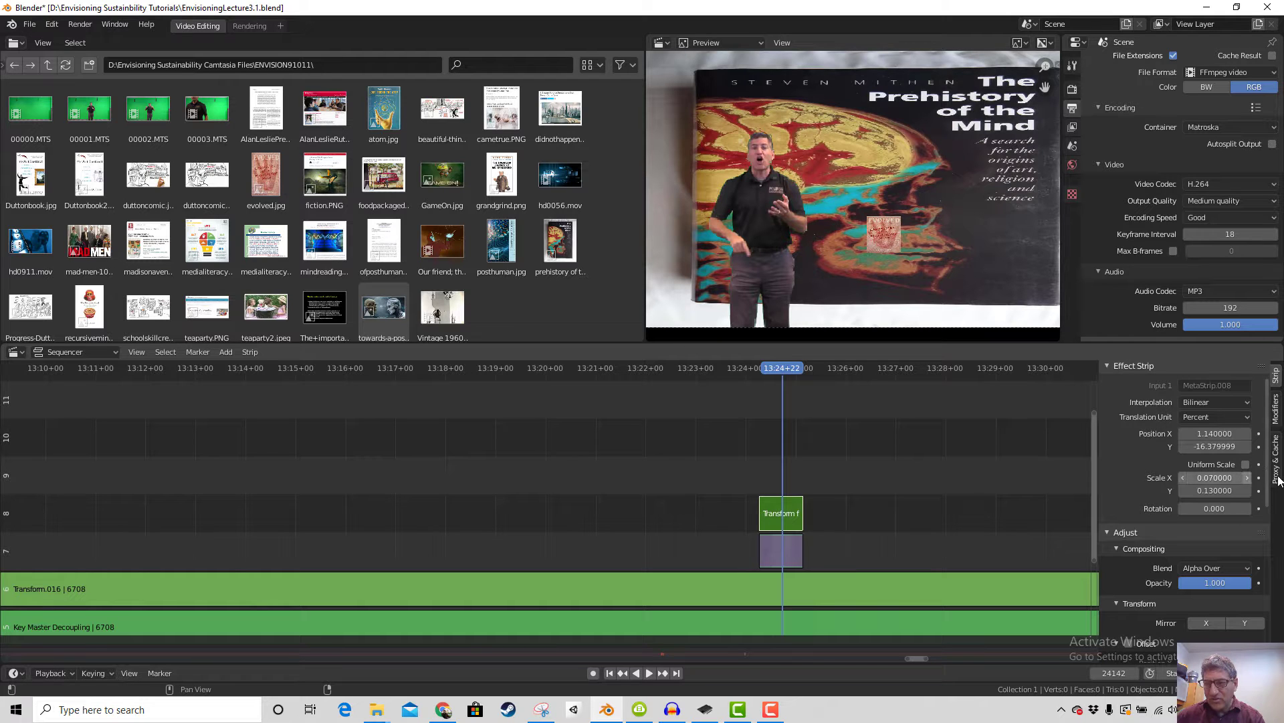
# Enlarge the inset book cover proportionally, then stretch it vertically, giving scale X 0.25 and Y 0.61
pyautogui.click(1247, 464)
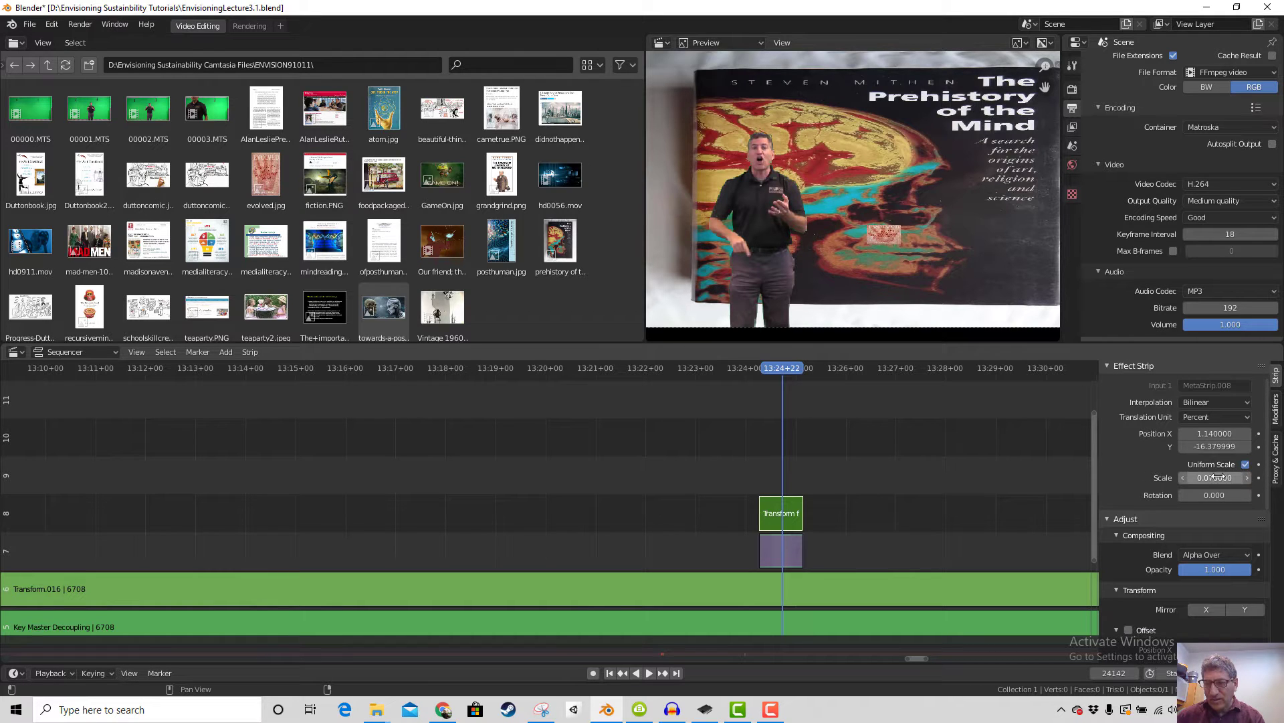
pyautogui.moveTo(1214, 477)
pyautogui.mouseDown()
pyautogui.moveTo(1235, 467)
pyautogui.moveTo(1200, 477)
pyautogui.moveTo(1234, 491)
pyautogui.mouseUp()
pyautogui.click(1246, 464)
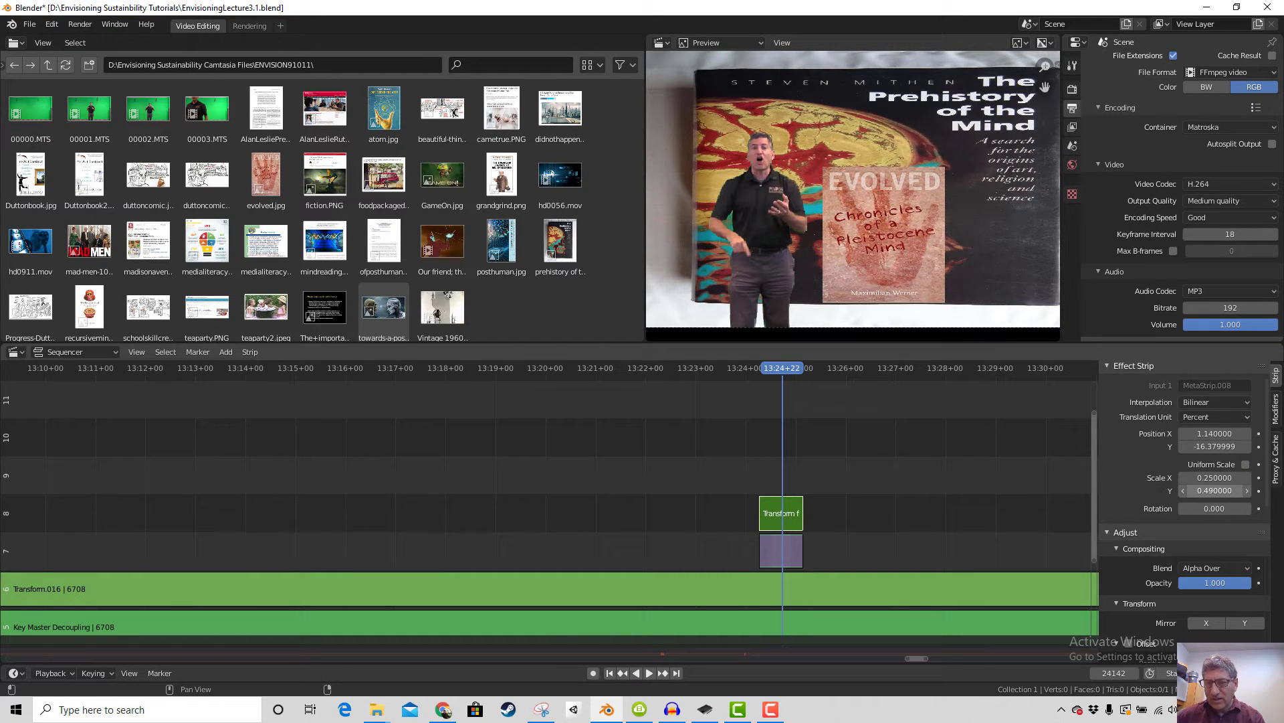
pyautogui.click(1224, 488)
pyautogui.press('Return')
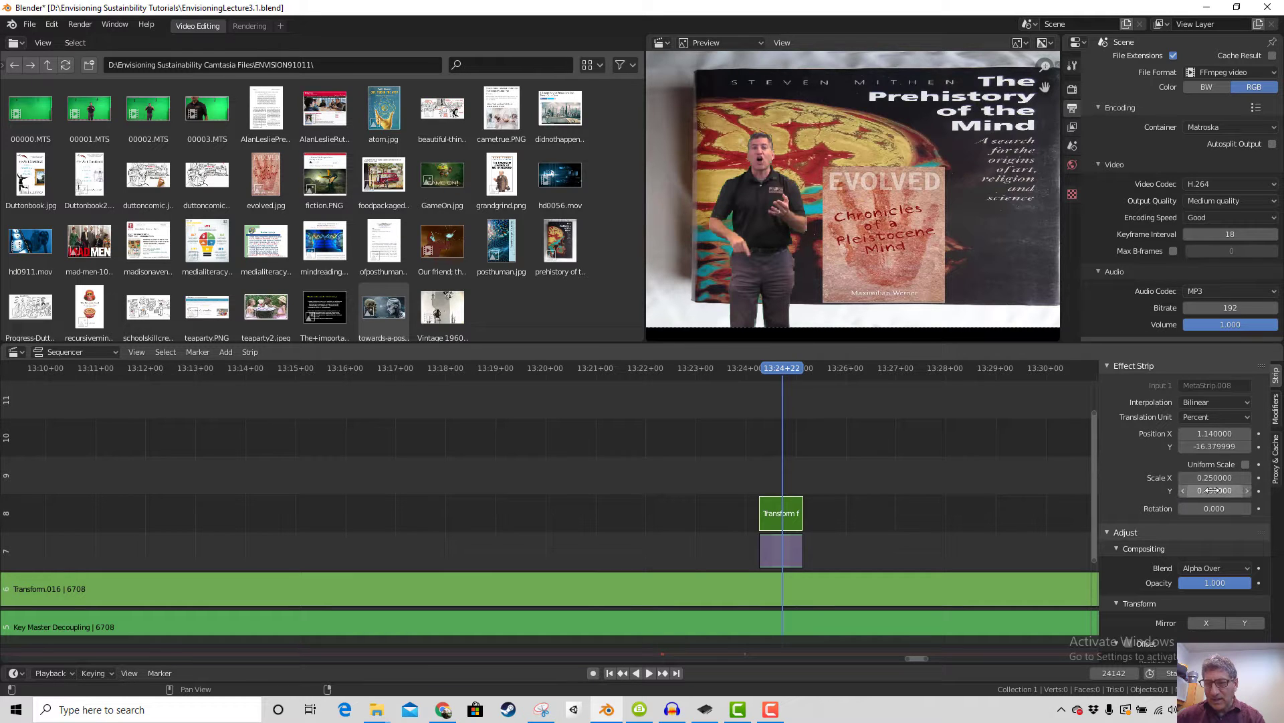
pyautogui.click(1247, 491)
pyautogui.click(1247, 491)
pyautogui.click(1247, 491)
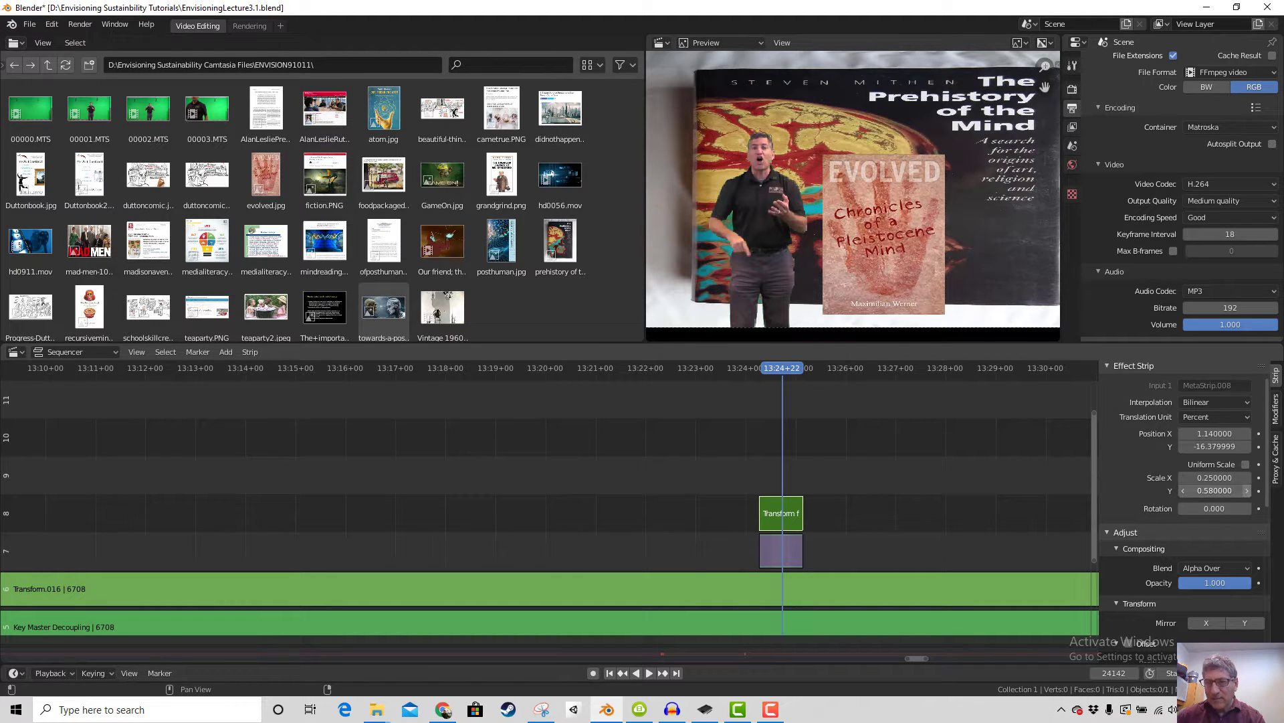
pyautogui.click(1247, 489)
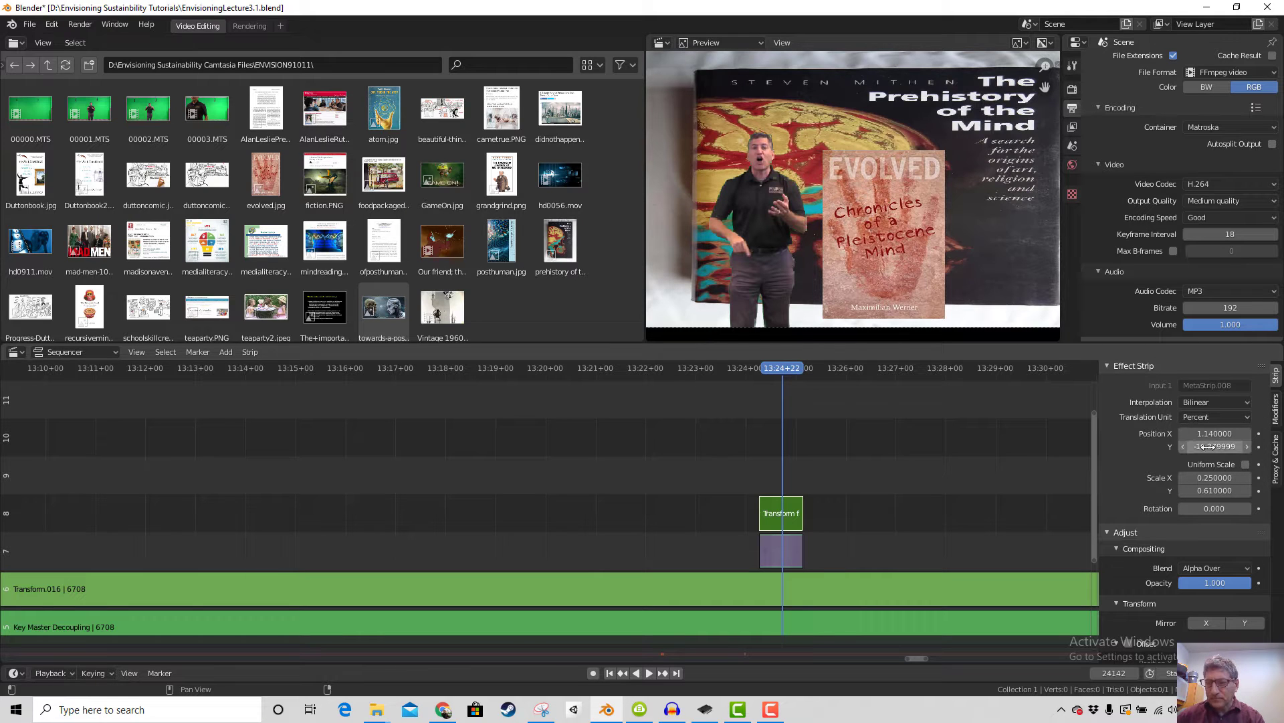
# Shift the inset book cover horizontally to Position X 6.36 percent
pyautogui.click(1247, 433)
pyautogui.click(1247, 434)
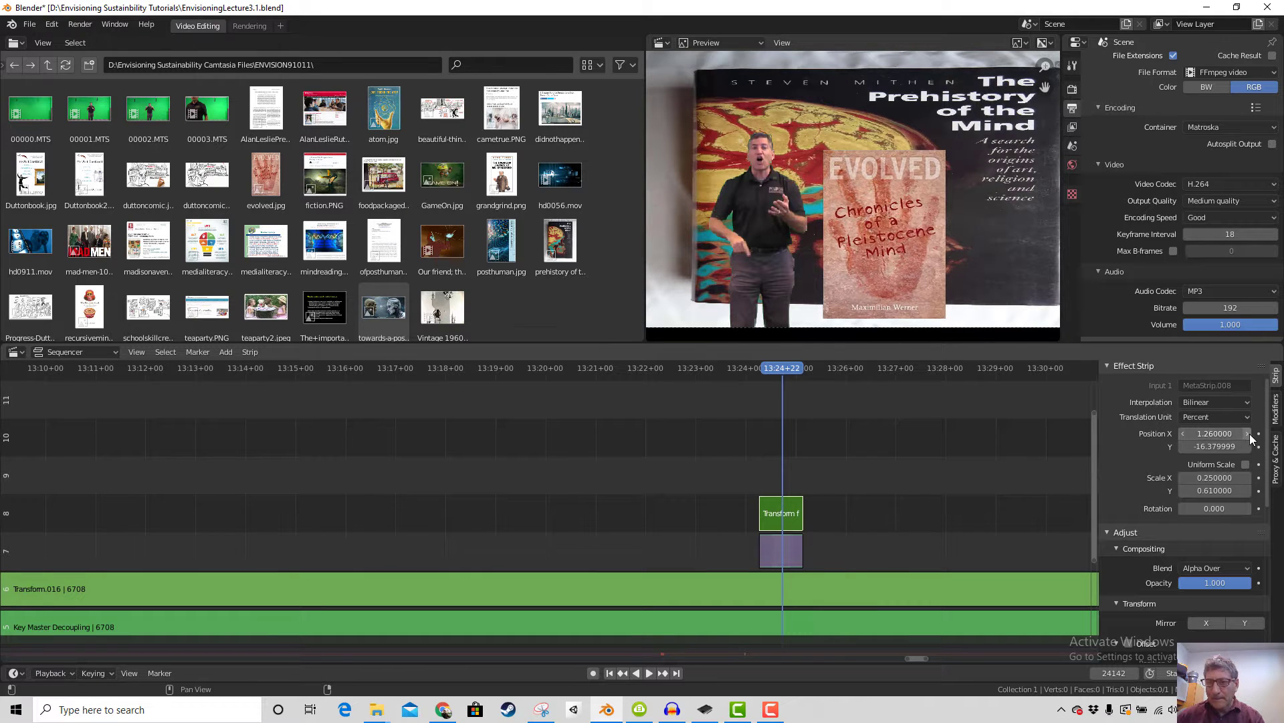
pyautogui.click(1247, 434)
pyautogui.click(1247, 433)
pyautogui.click(1247, 434)
pyautogui.moveTo(1214, 434); pyautogui.dragTo(1255, 433)
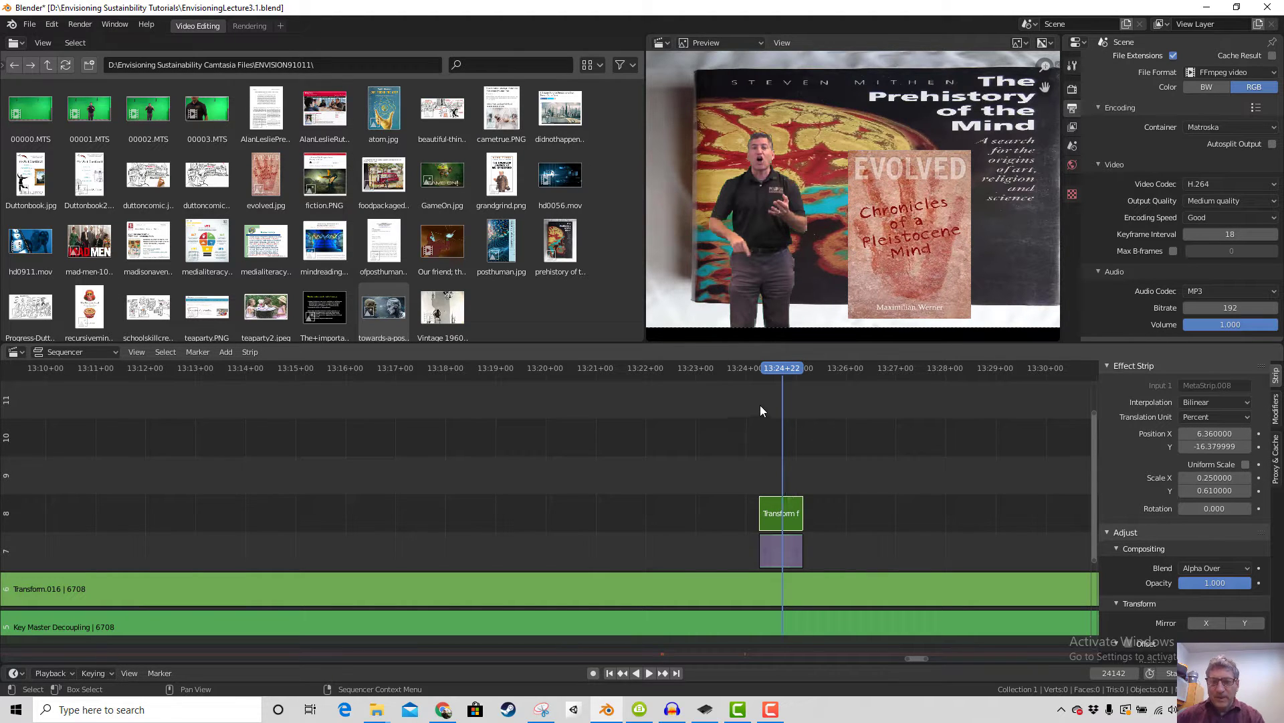
# Add a Fade In And Out to the transform strip
pyautogui.click(227, 352)
pyautogui.moveTo(288, 531)
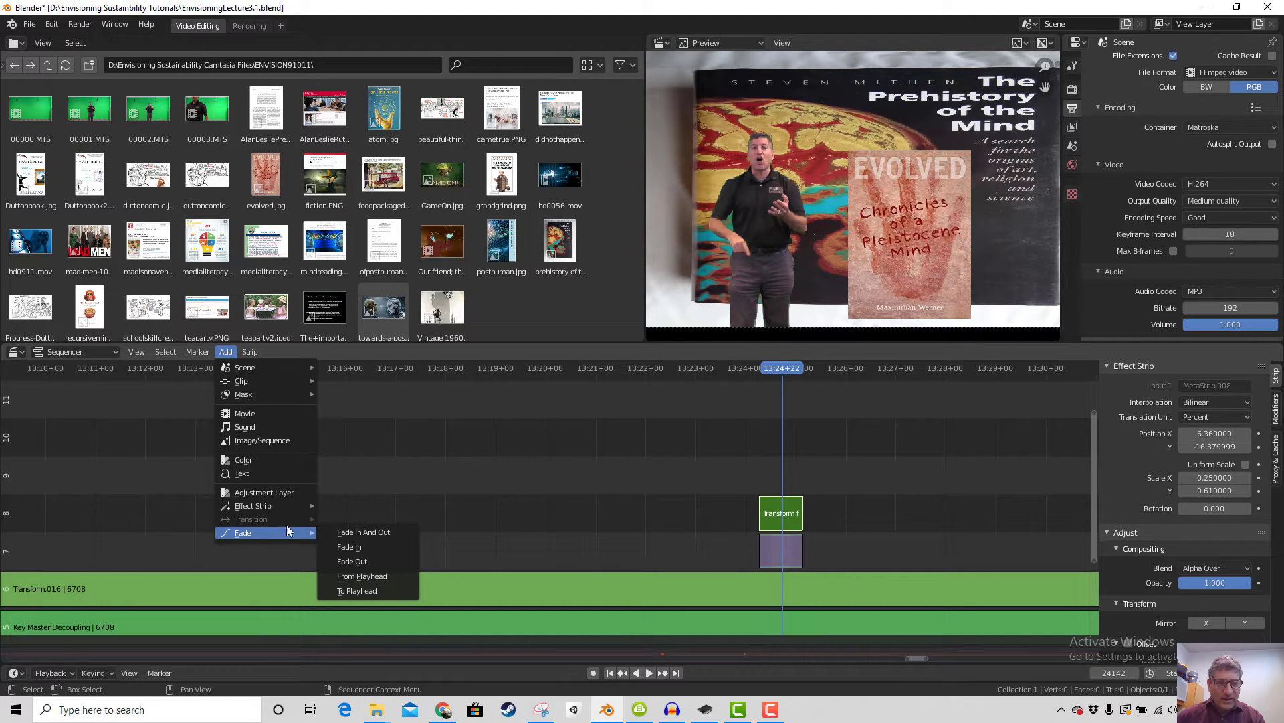
pyautogui.click(378, 532)
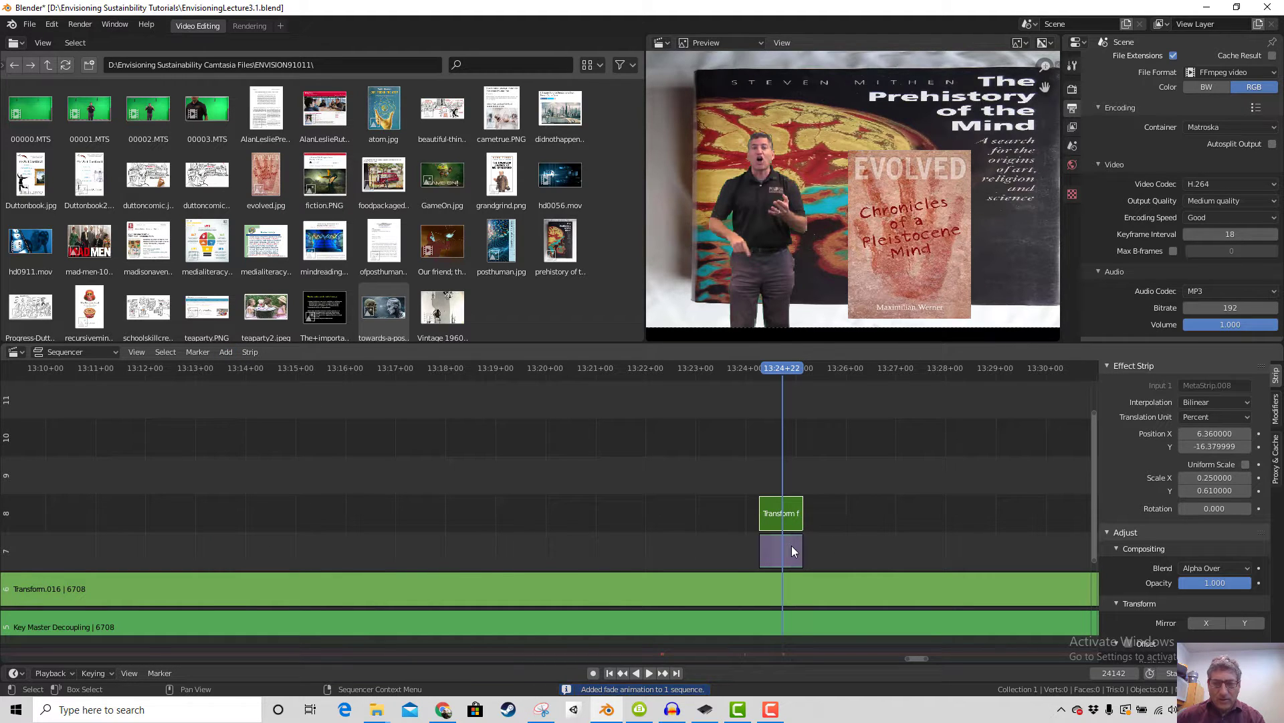
# Lengthen the meta strip on channel 7 to frame 24168, then shorten its end to frame 24152
pyautogui.moveTo(798, 551); pyautogui.dragTo(827, 551)
pyautogui.moveTo(821, 368); pyautogui.dragTo(783, 371)
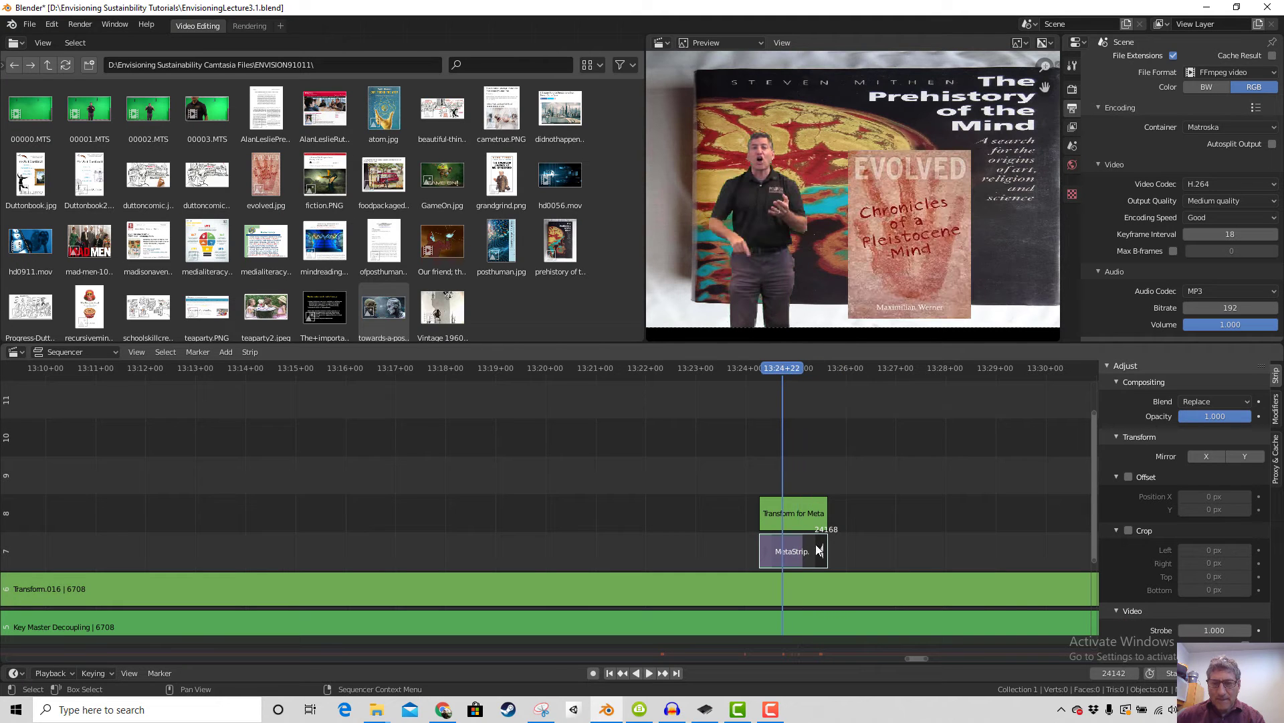
pyautogui.moveTo(823, 552); pyautogui.dragTo(799, 564)
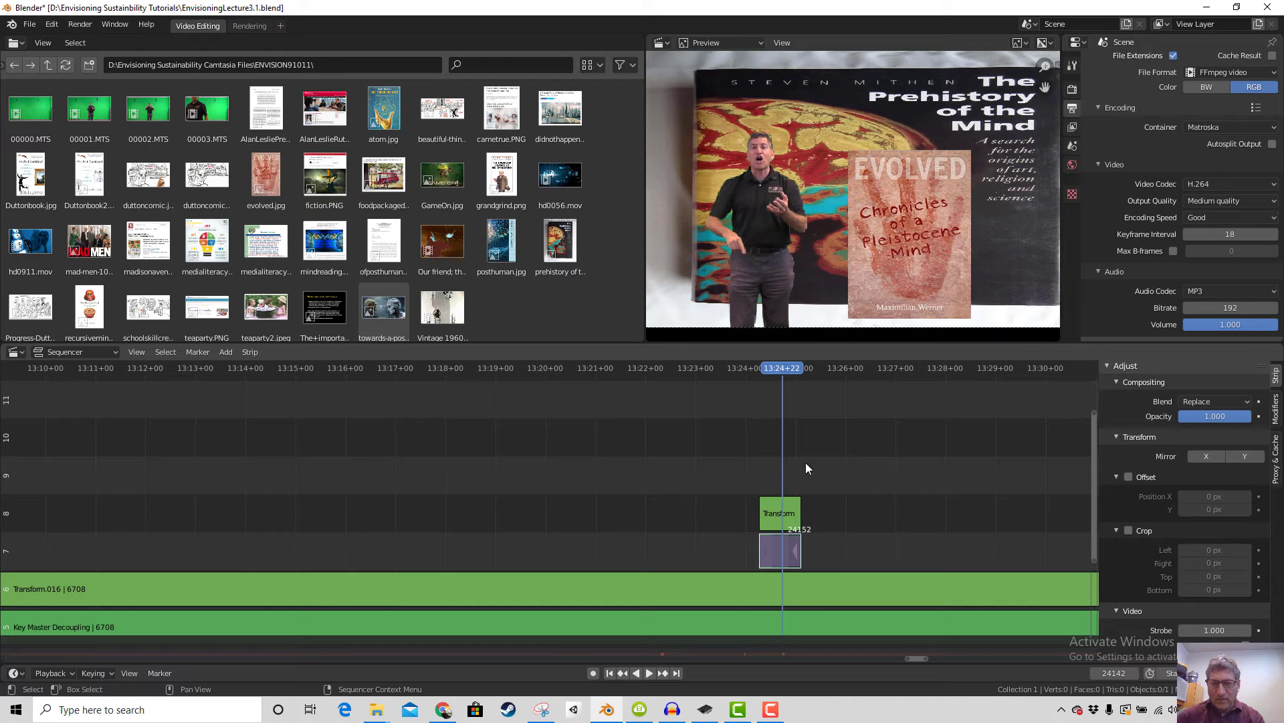
# Play back the section around the inset book cover to check its fade, then return to frame 13:24+22
pyautogui.click(747, 375)
pyautogui.press('space')
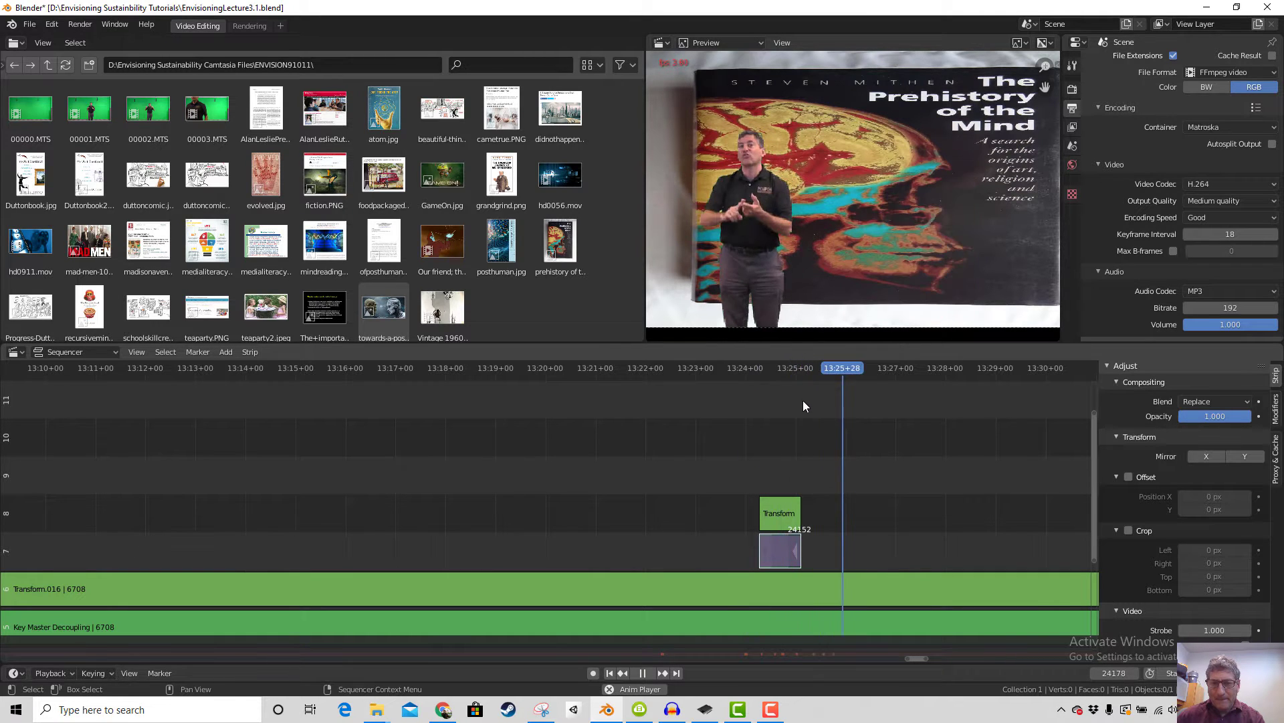
pyautogui.press('space')
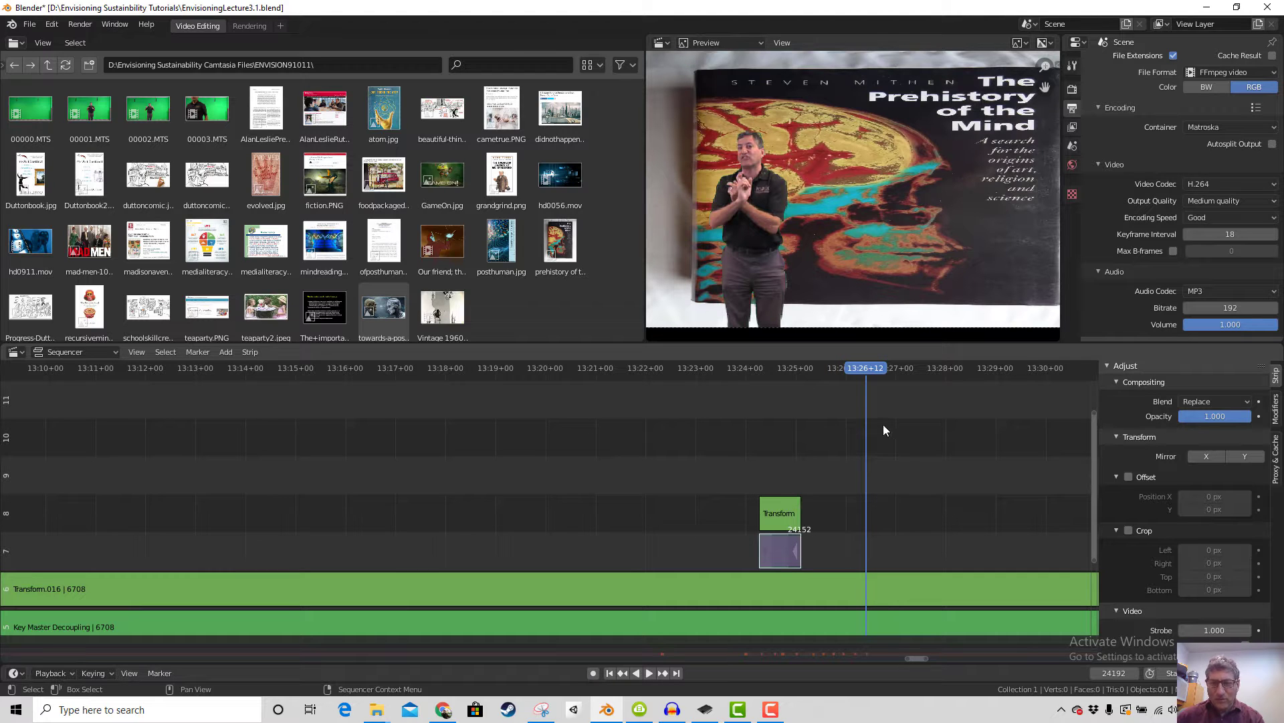
pyautogui.click(782, 372)
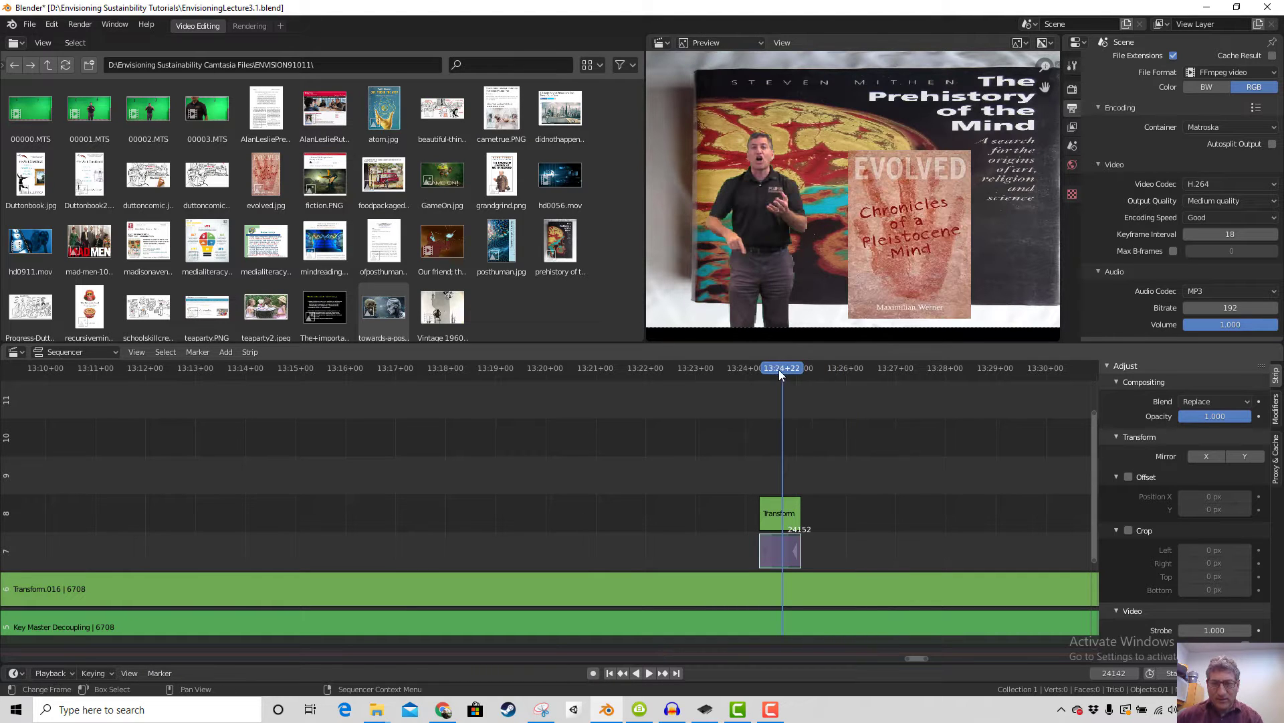
# Play back the section around the inset book cover again, and return the playhead to 13:24+10
pyautogui.moveTo(774, 369)
pyautogui.mouseDown()
pyautogui.moveTo(809, 371)
pyautogui.moveTo(758, 382)
pyautogui.mouseUp()
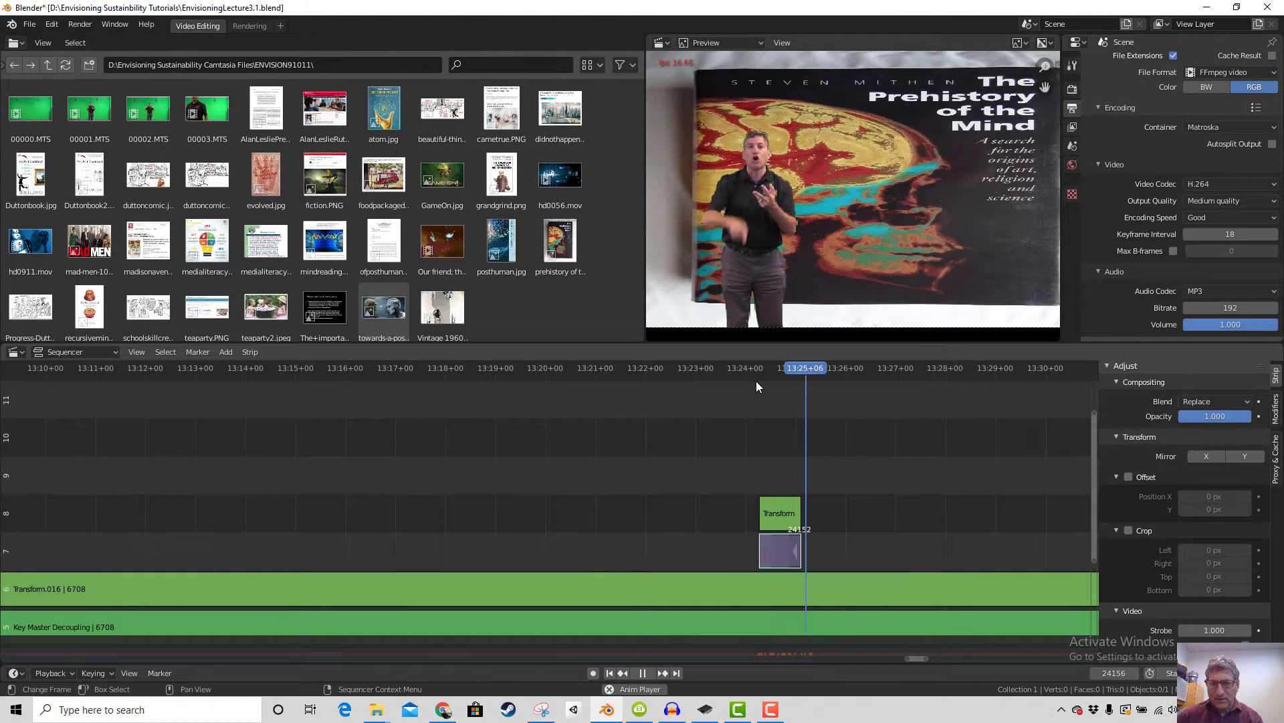
pyautogui.press('space')
pyautogui.click(760, 368)
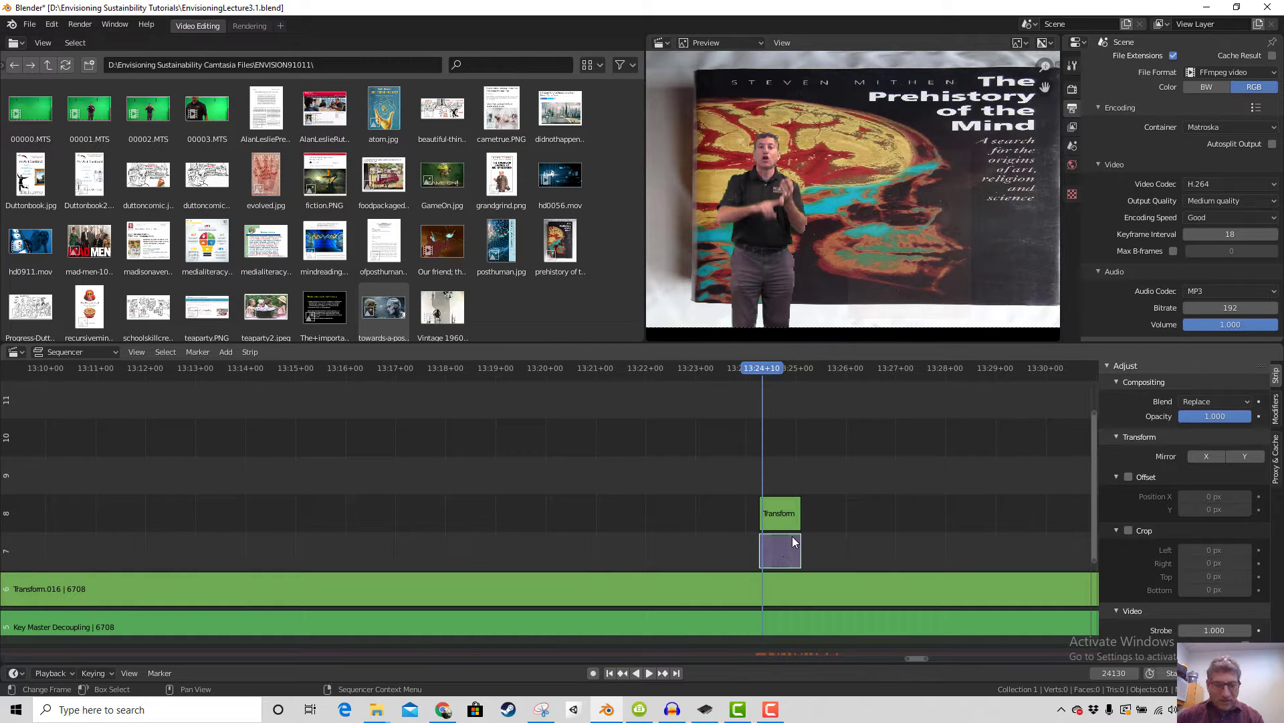
# Lengthen the meta strip on channel 7 so that it ends at frame 24214
pyautogui.press('Delete')
pyautogui.moveTo(795, 561); pyautogui.dragTo(898, 560)
pyautogui.hotkey('ctrl', 'z')
pyautogui.hotkey('ctrl', 'z')
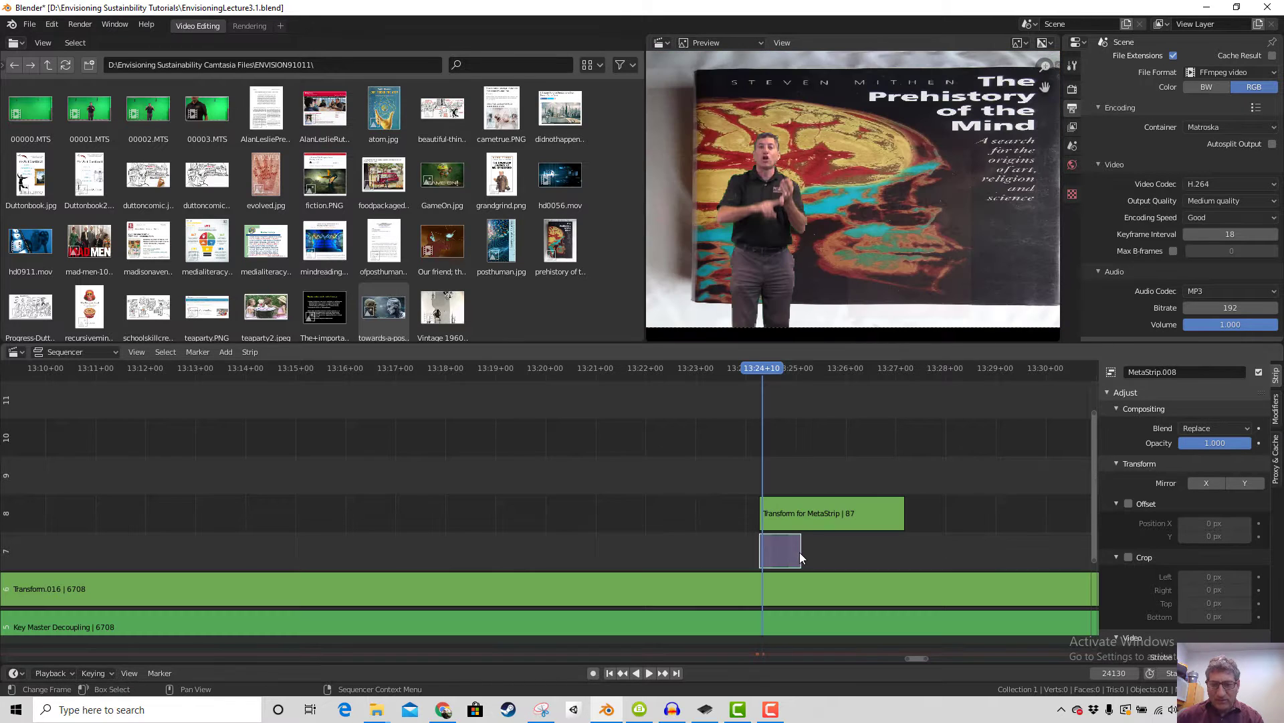
pyautogui.moveTo(800, 552); pyautogui.dragTo(894, 561)
# Play back the extended inset section, and set the playhead to 13:25+18
pyautogui.press('space')
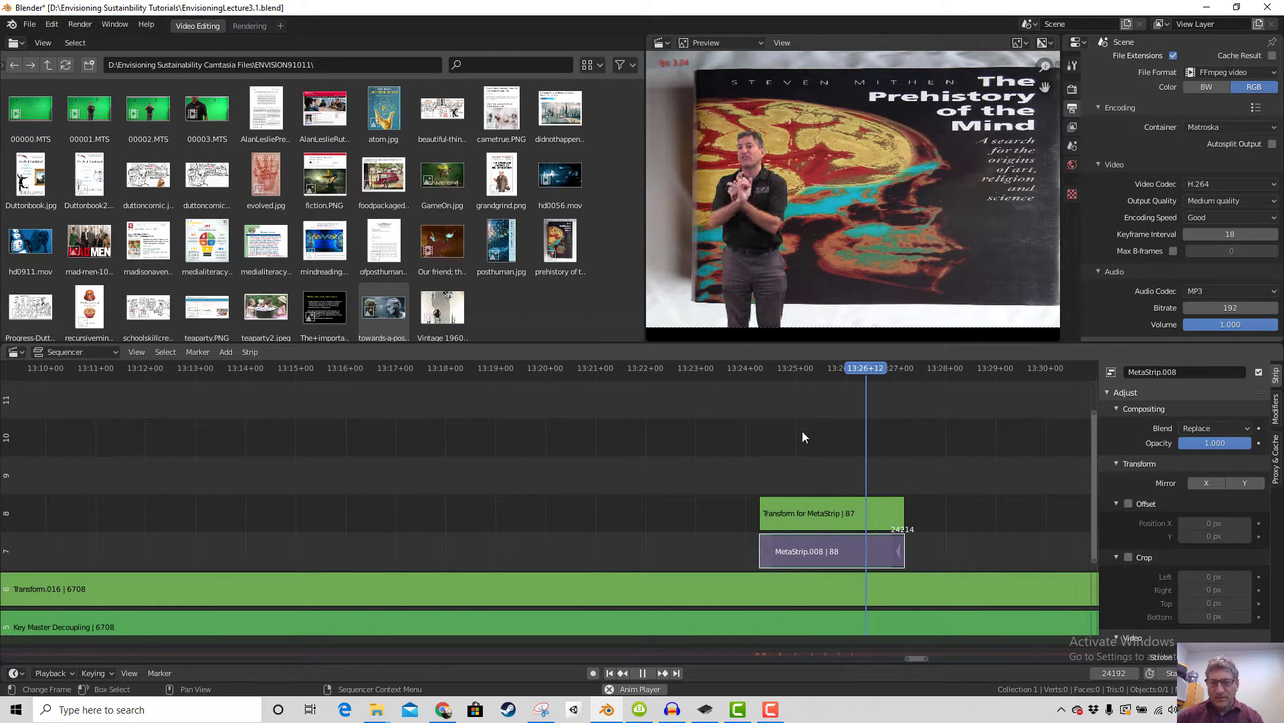
pyautogui.press('space')
pyautogui.click(826, 368)
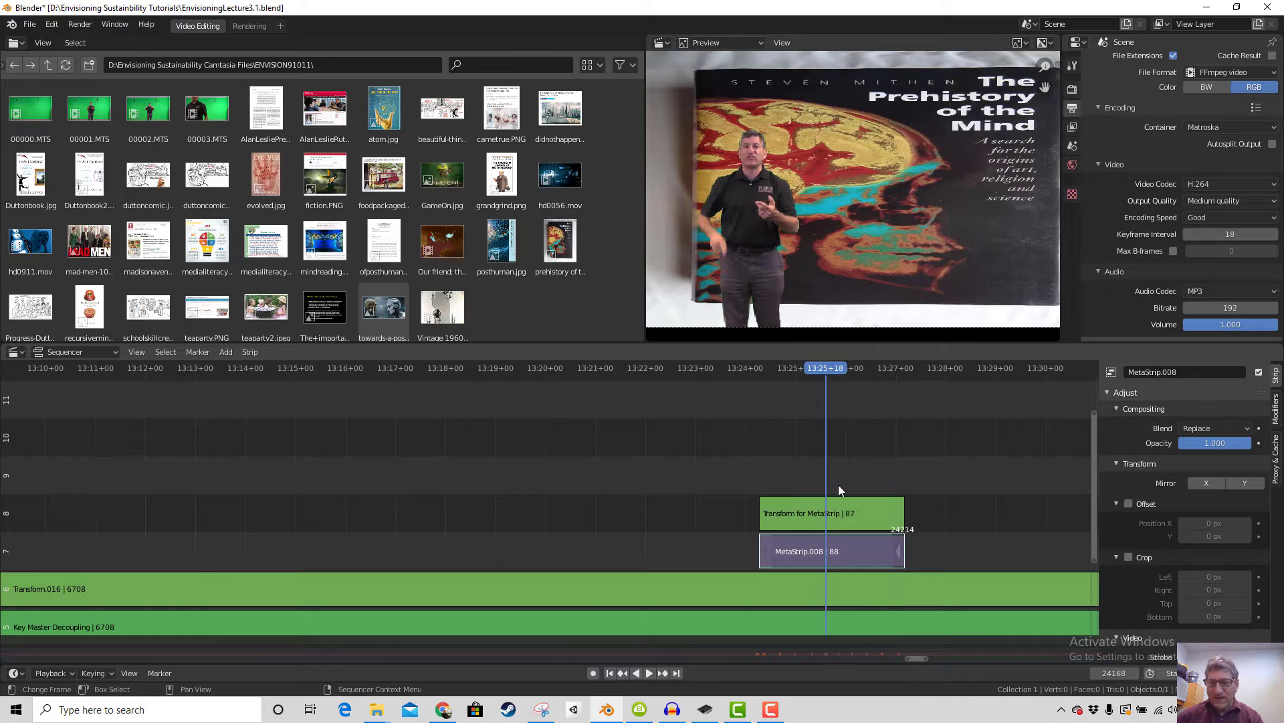
# Clear the opacity keyframes from the transform strip on channel 8
pyautogui.click(835, 516)
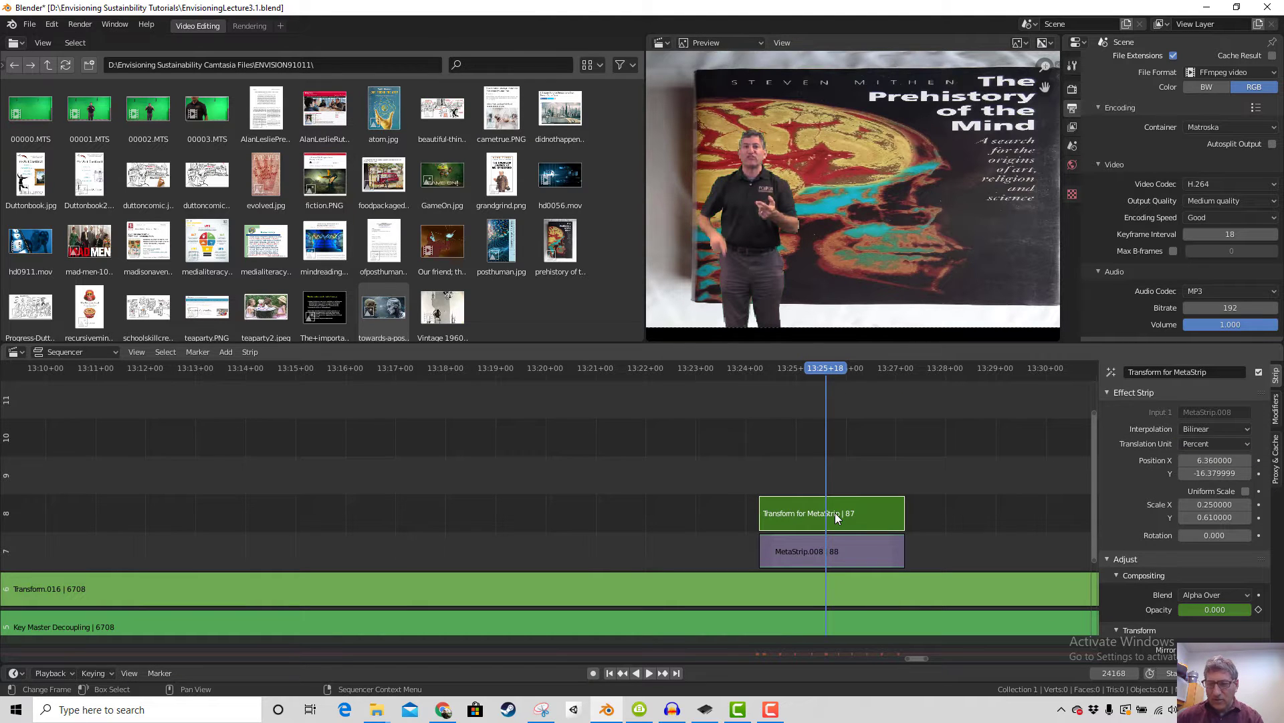
pyautogui.rightClick(1205, 613)
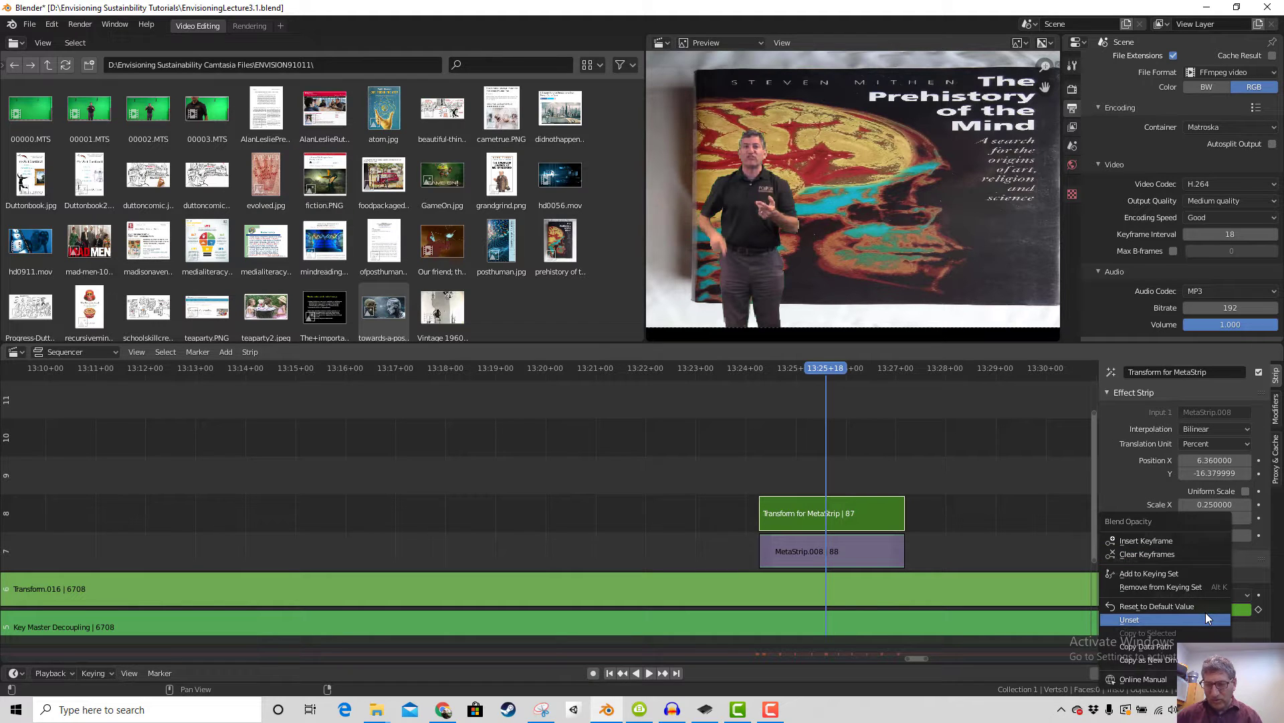
pyautogui.click(1183, 554)
# Set the transform strip's opacity to 1.000, and scrub through the inset to 13:26+05
pyautogui.moveTo(834, 369); pyautogui.dragTo(812, 399)
pyautogui.press('space')
pyautogui.scroll(-2, 1198, 584)
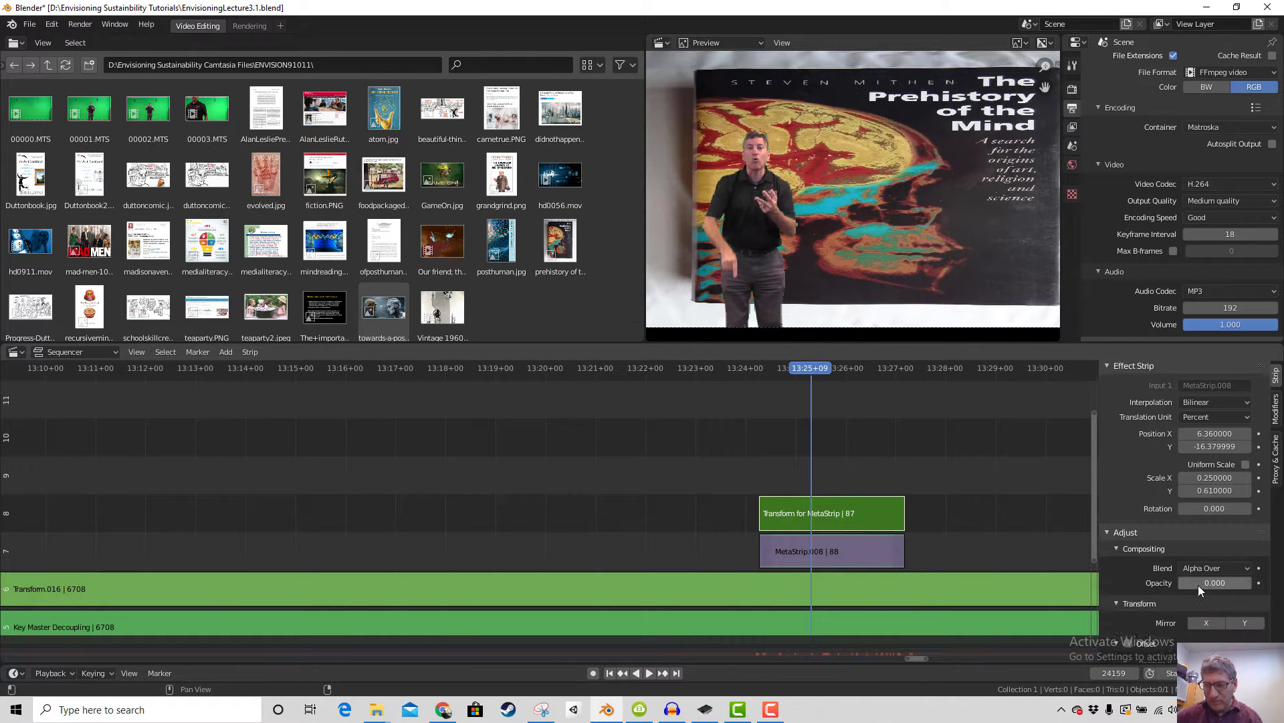
pyautogui.moveTo(1197, 556); pyautogui.dragTo(1251, 556)
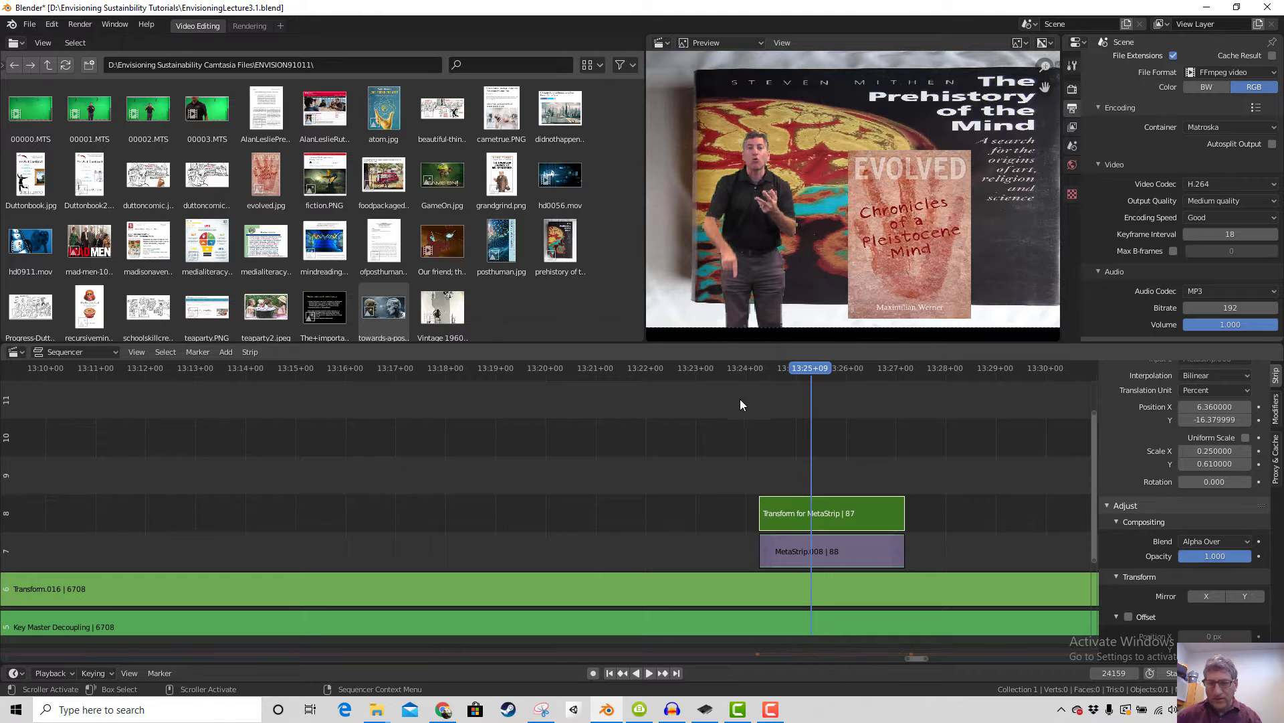
pyautogui.moveTo(802, 369); pyautogui.dragTo(855, 402)
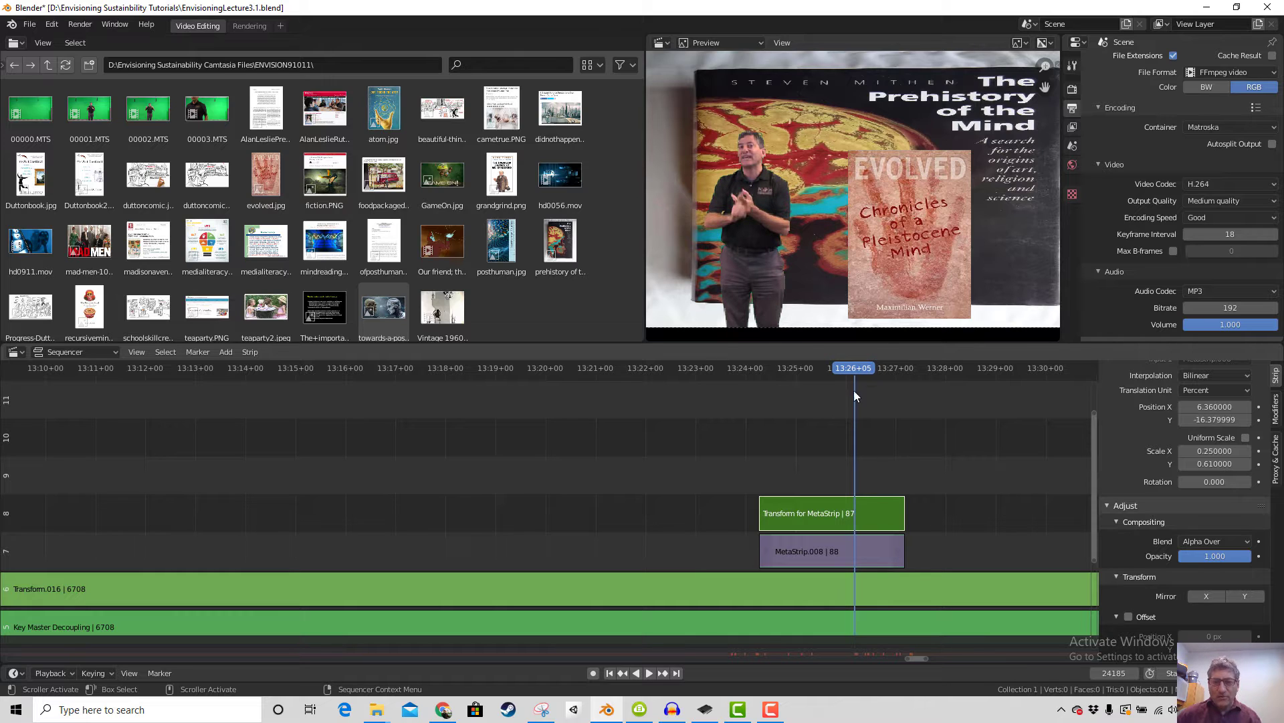
# Duplicate the book cover meta strip and place the copy after the original on channel 7
pyautogui.click(823, 553)
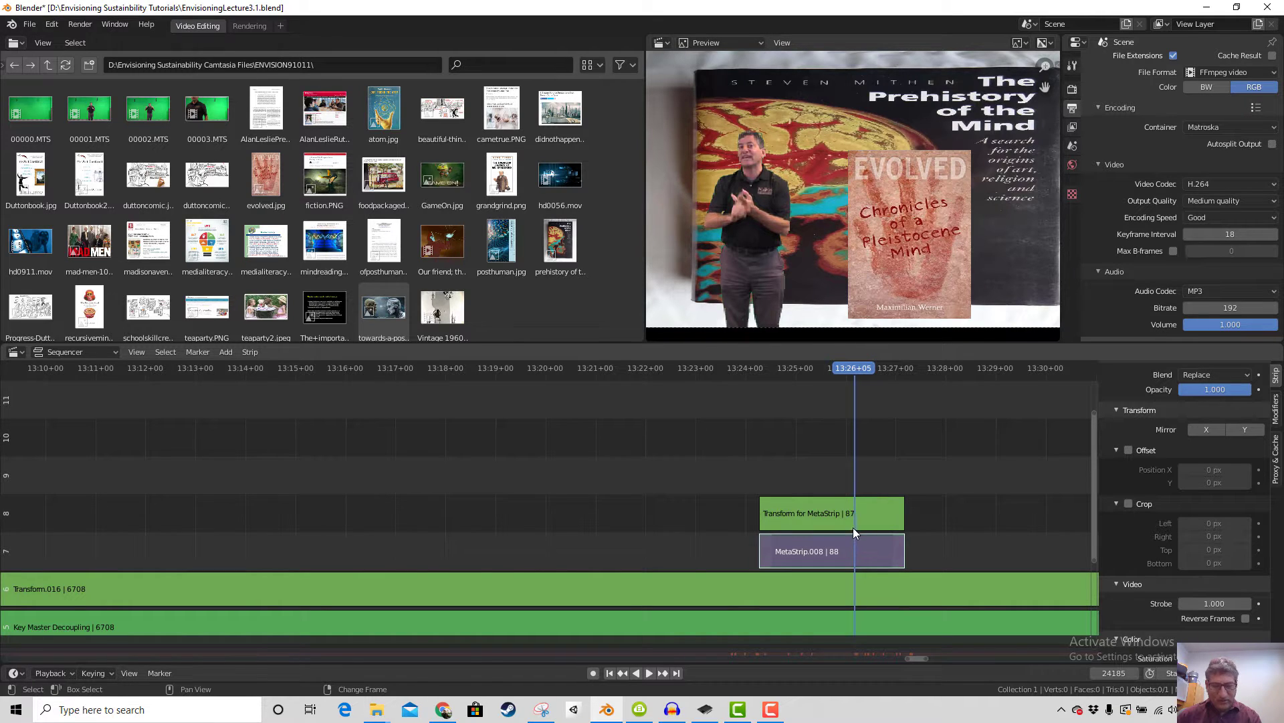
pyautogui.hotkey('shift', 'd')
pyautogui.click(1019, 539)
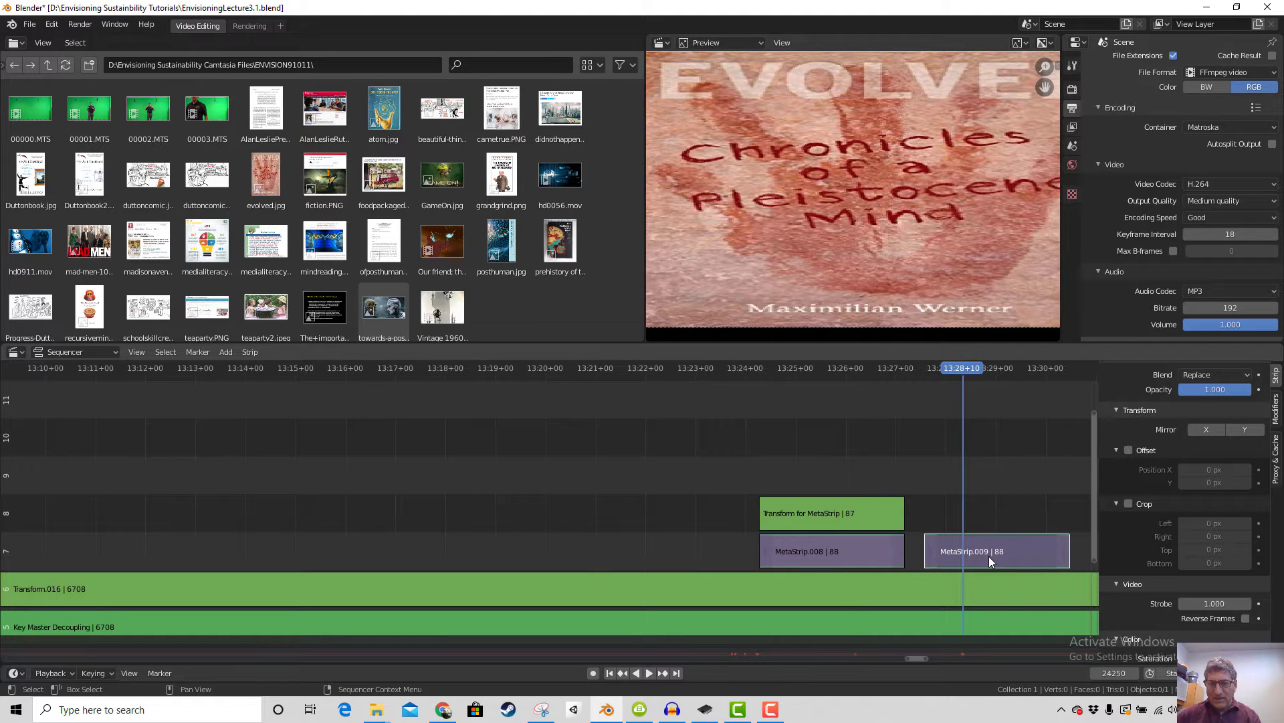
# Open the duplicated meta strip for editing and delete the evolved image strip inside it
pyautogui.press('Tab')
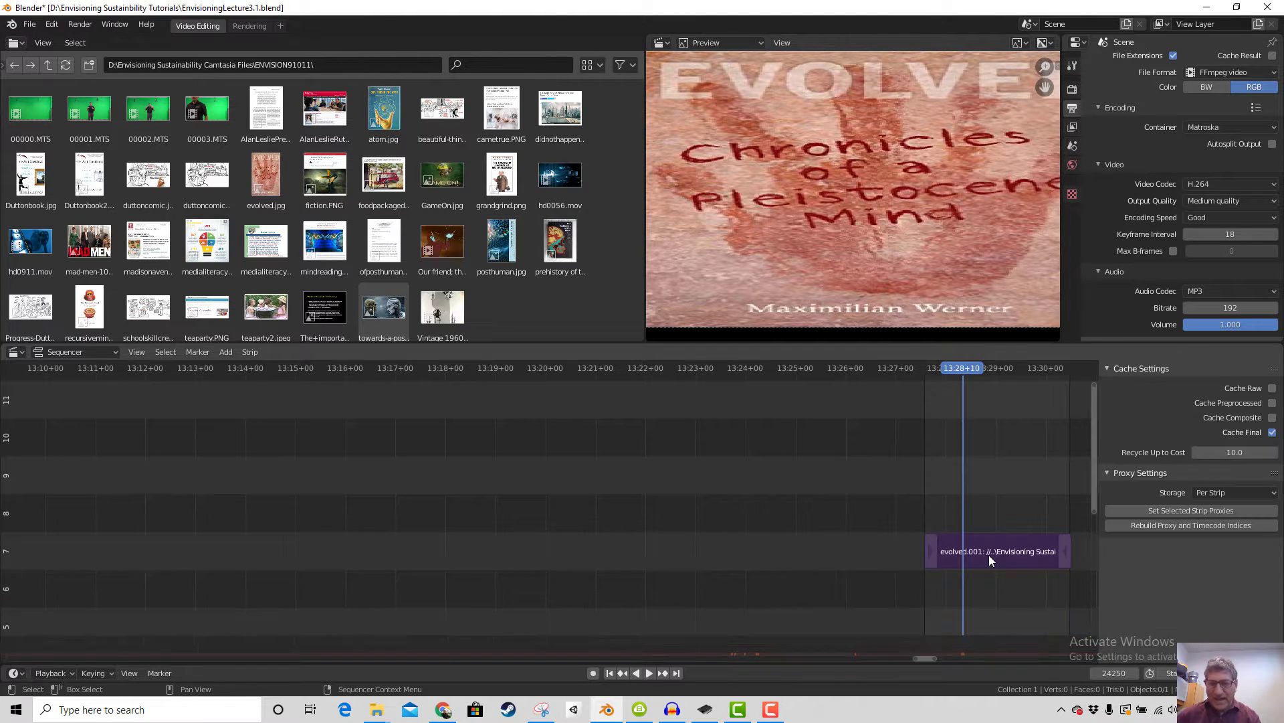
pyautogui.click(989, 551)
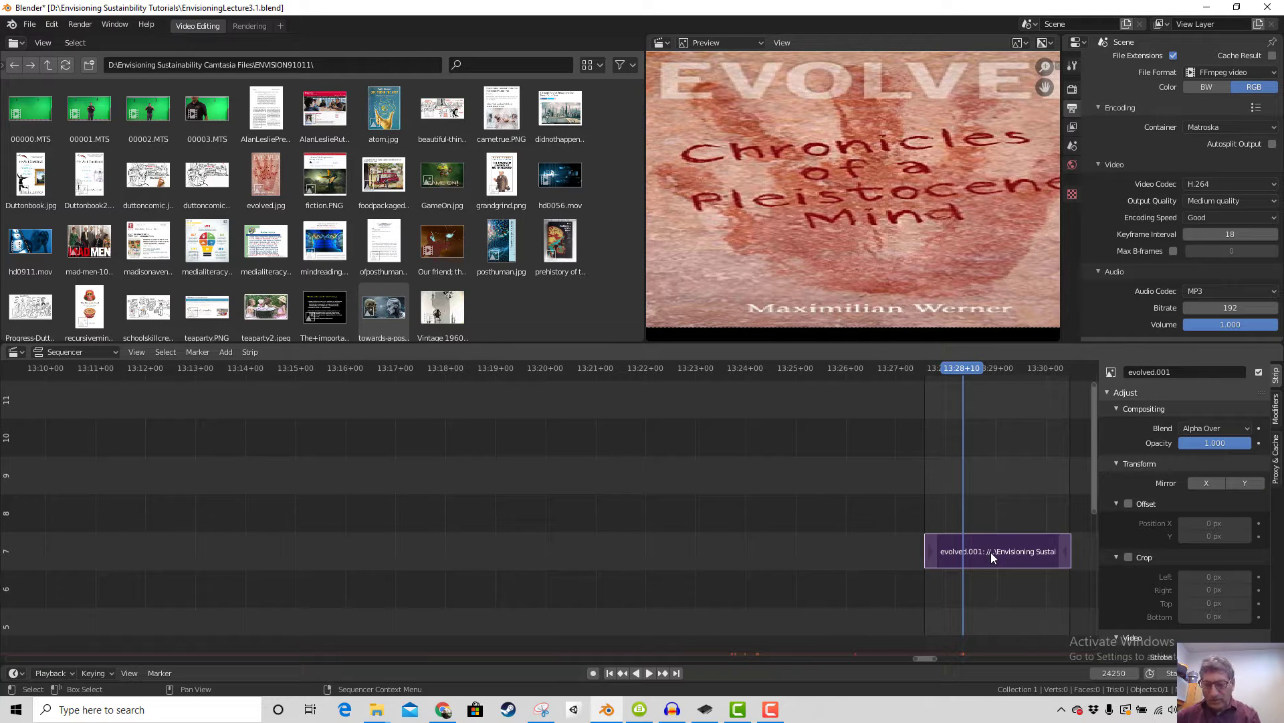
pyautogui.press('x')
pyautogui.click(990, 552)
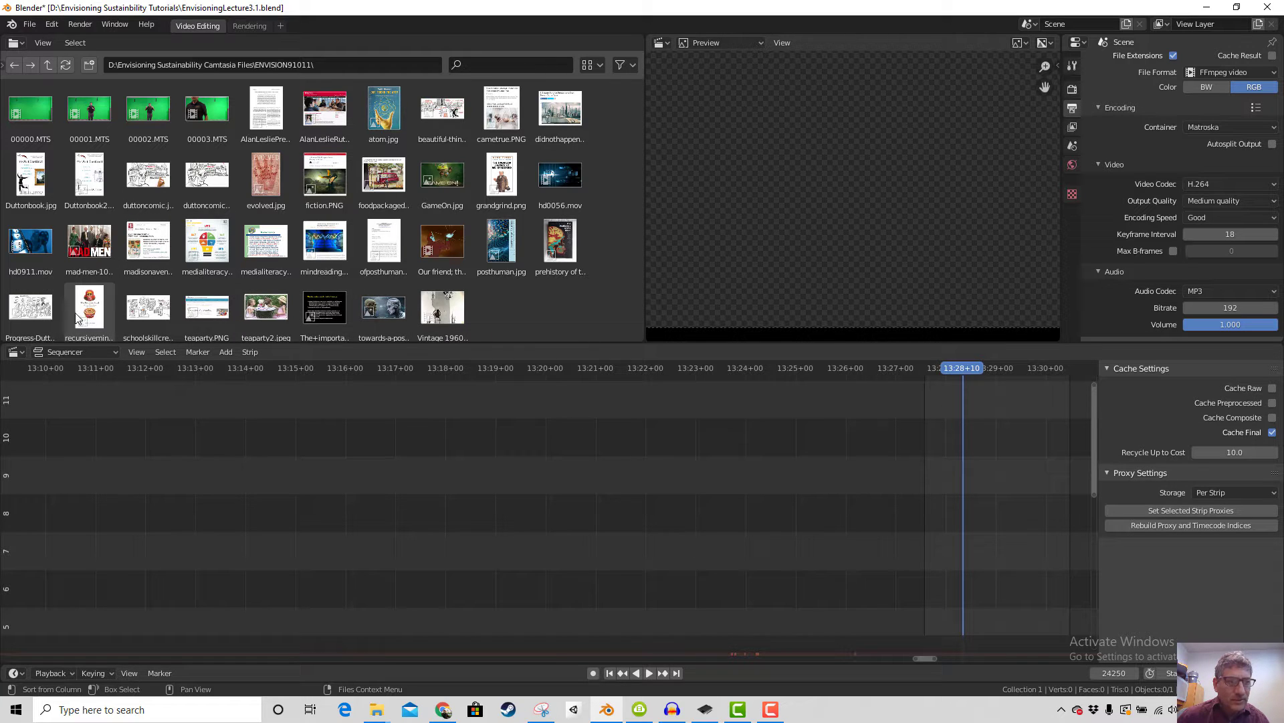
# Add recursivemind.jpg inside the duplicated meta strip, stretch it over the meta's frame range on channel 6, and leave the meta strip
pyautogui.moveTo(87, 315); pyautogui.dragTo(975, 517)
pyautogui.scroll(-3, 967, 468)
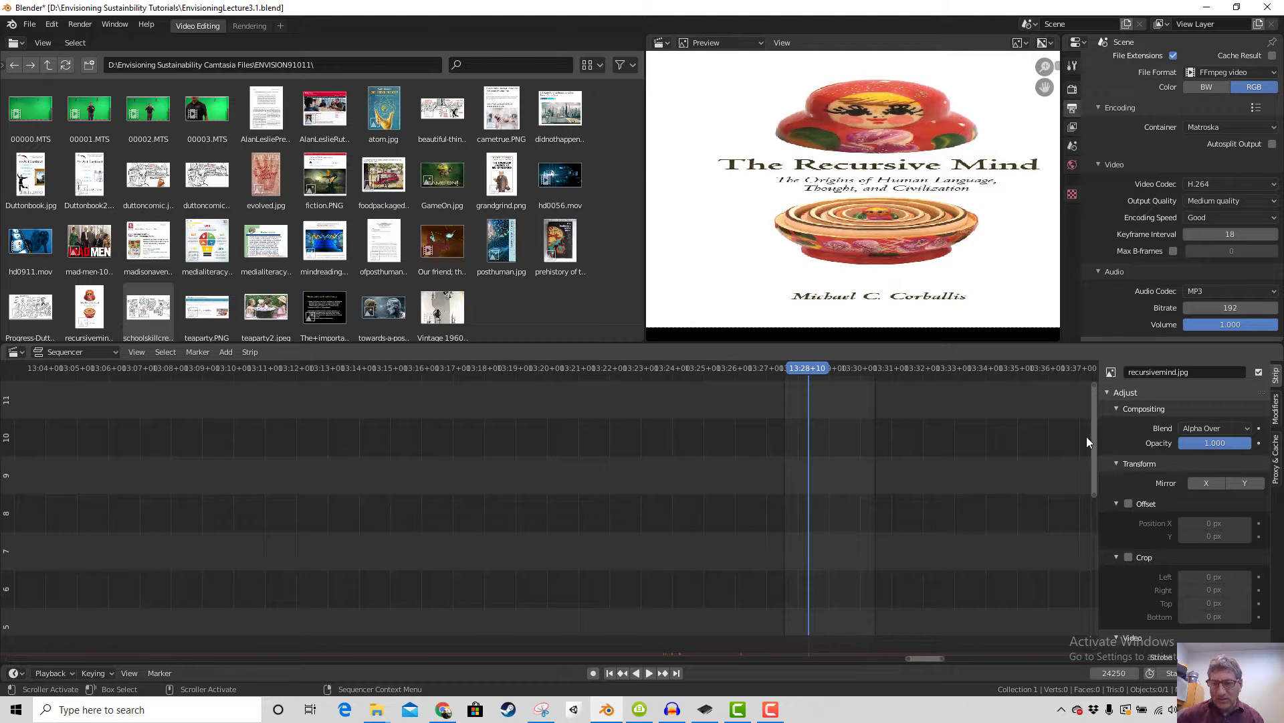
pyautogui.moveTo(1090, 438); pyautogui.dragTo(1092, 570)
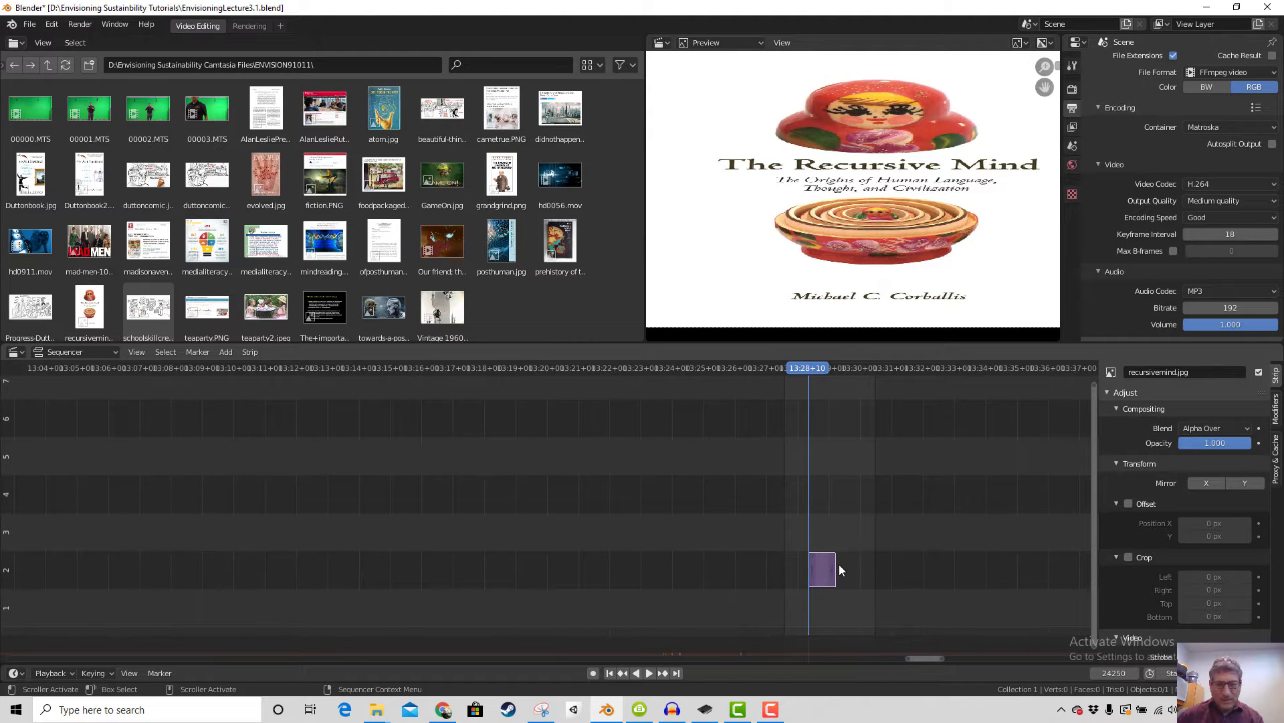
pyautogui.moveTo(823, 577); pyautogui.dragTo(784, 428)
pyautogui.scroll(1, 987, 452)
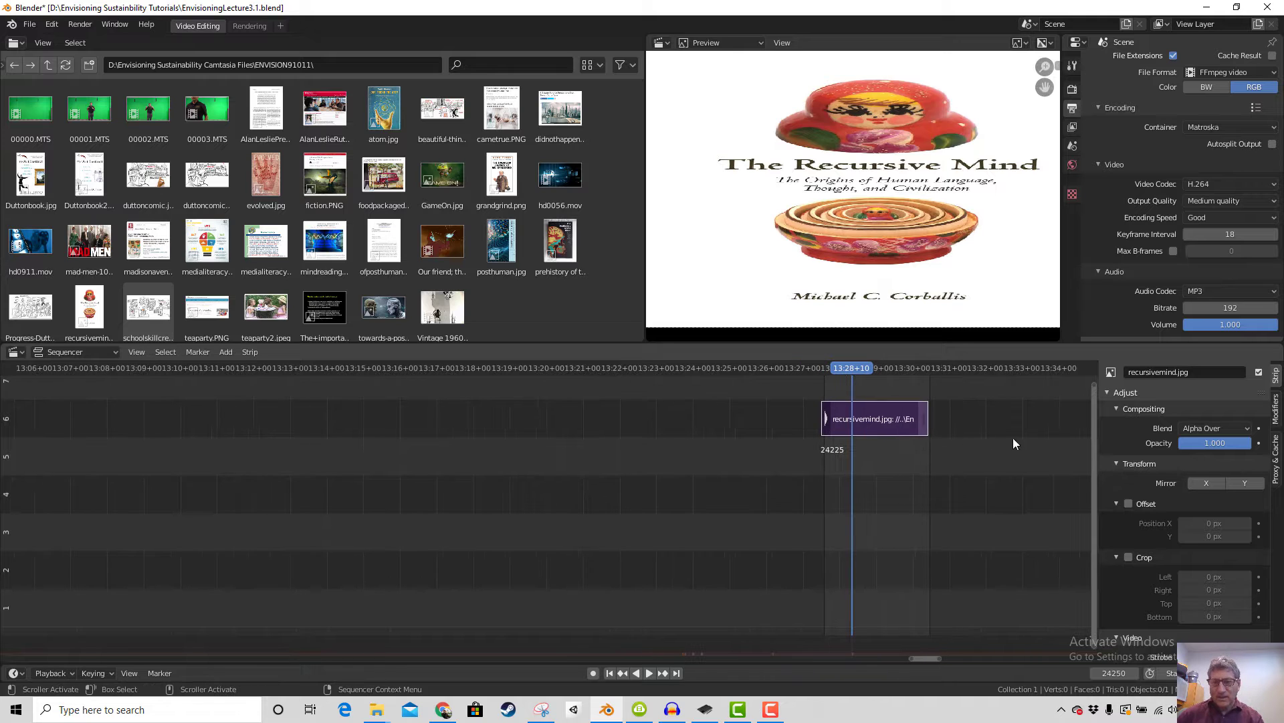
pyautogui.press('Tab')
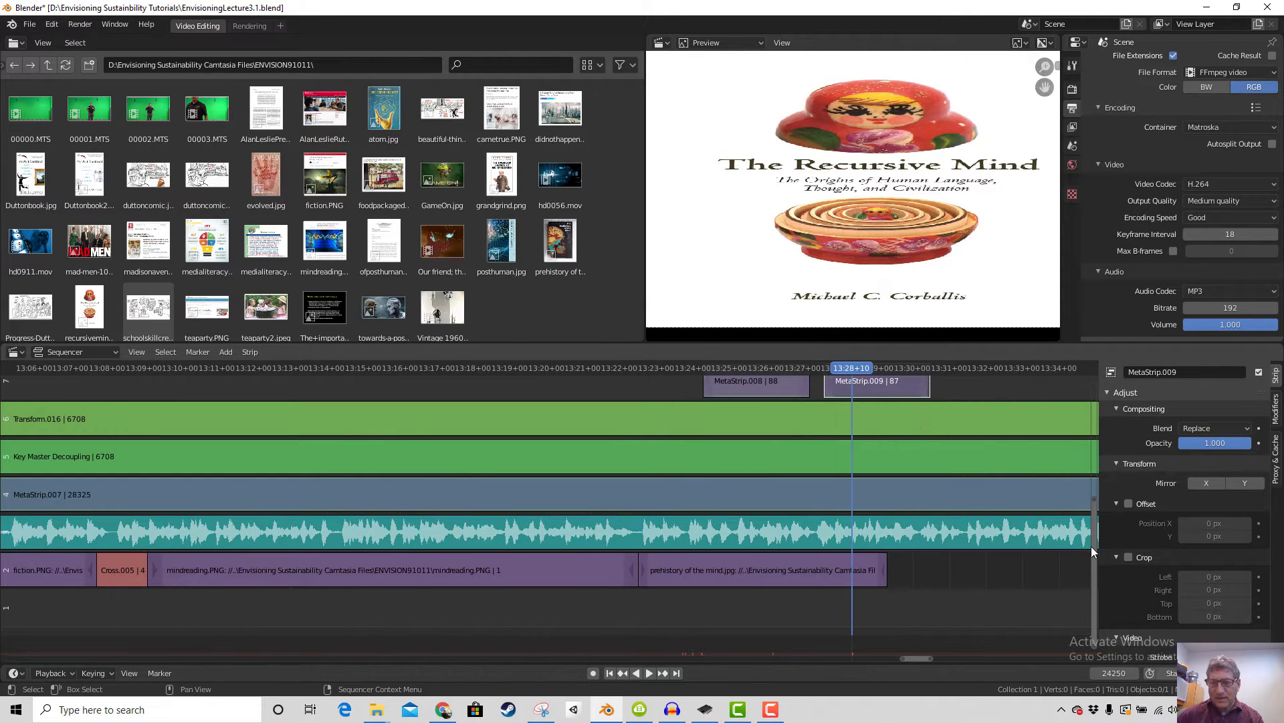
pyautogui.moveTo(1092, 546); pyautogui.dragTo(1093, 474)
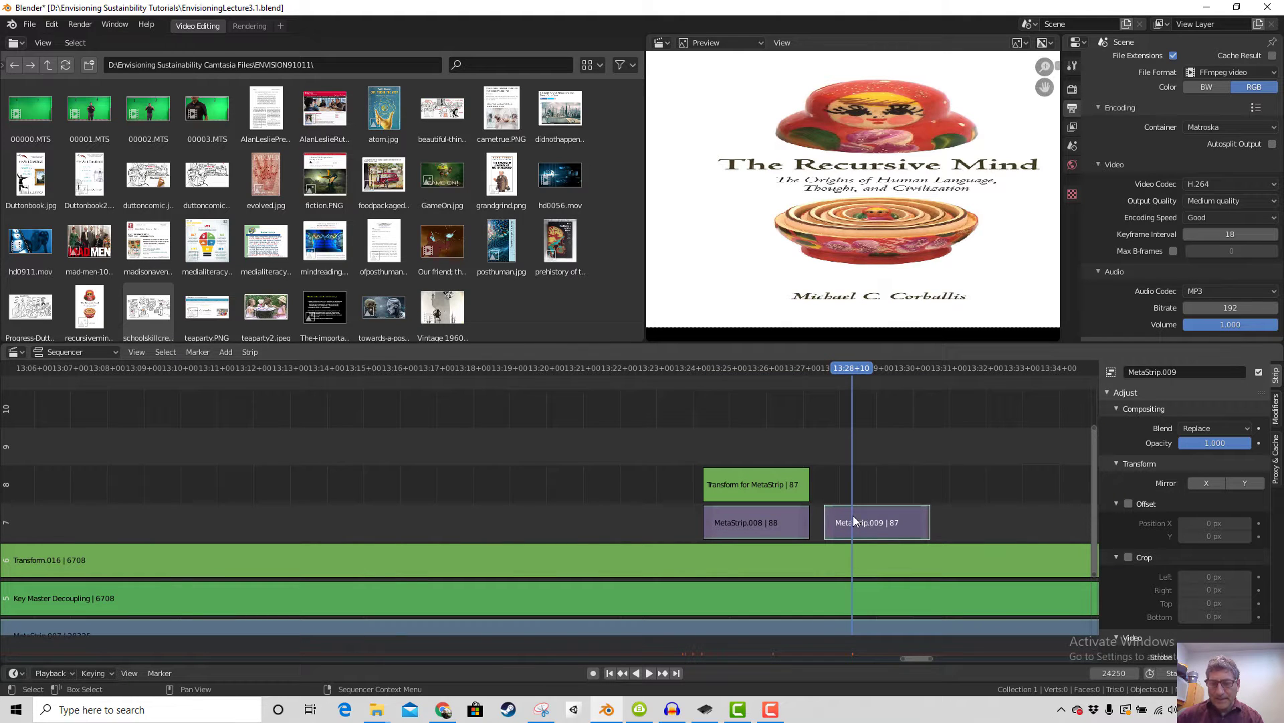
# Try to place a duplicate of the first transform strip above the new meta strip, and delete the duplicate
pyautogui.click(761, 485)
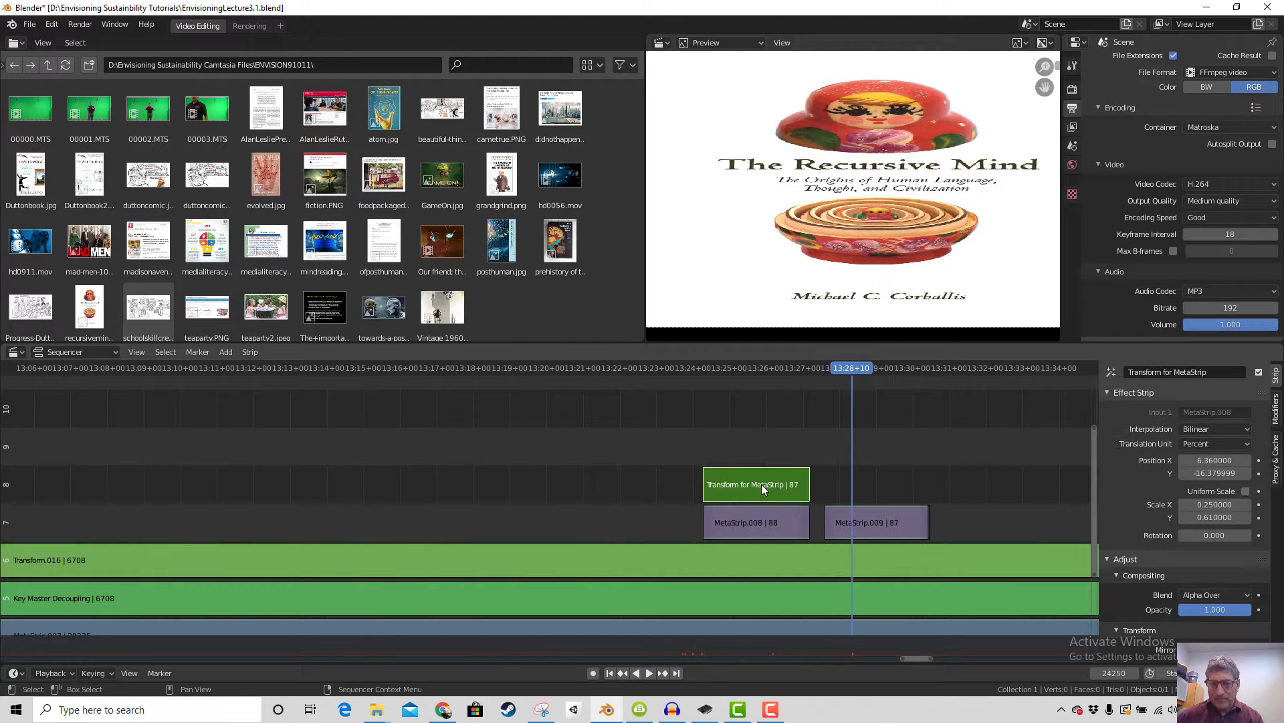
pyautogui.click(869, 522)
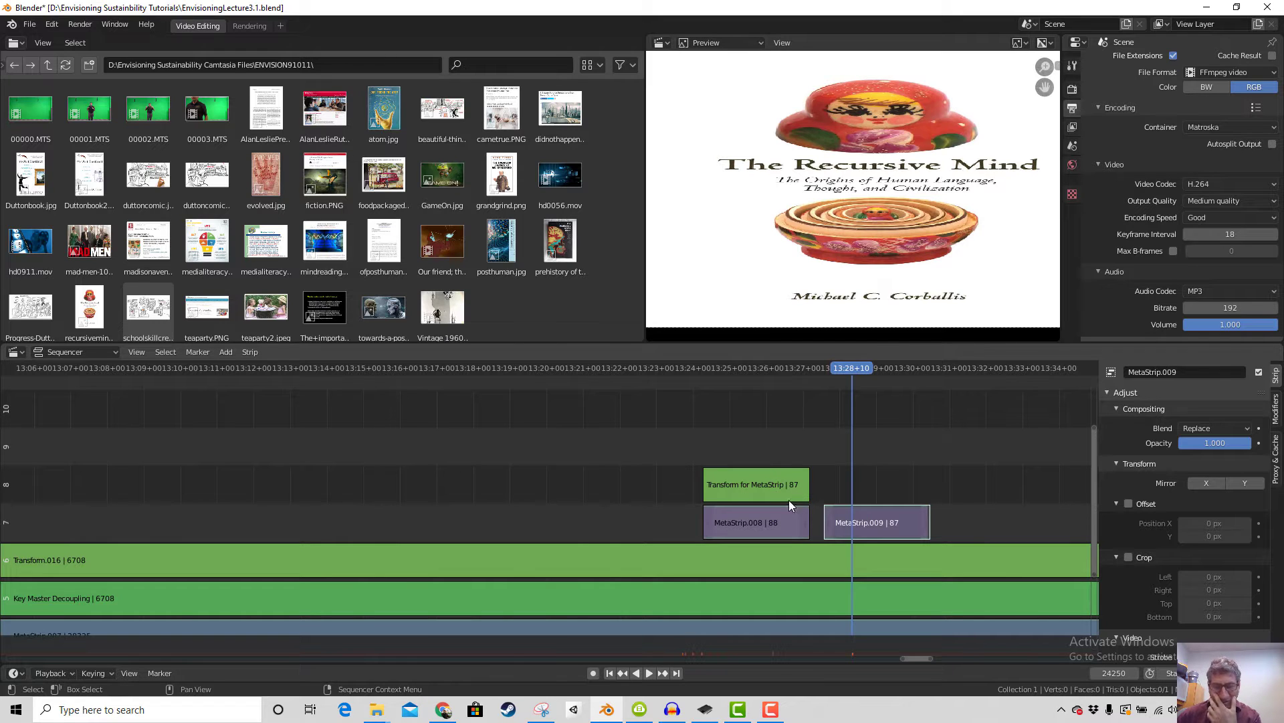
pyautogui.click(773, 488)
pyautogui.press('g')
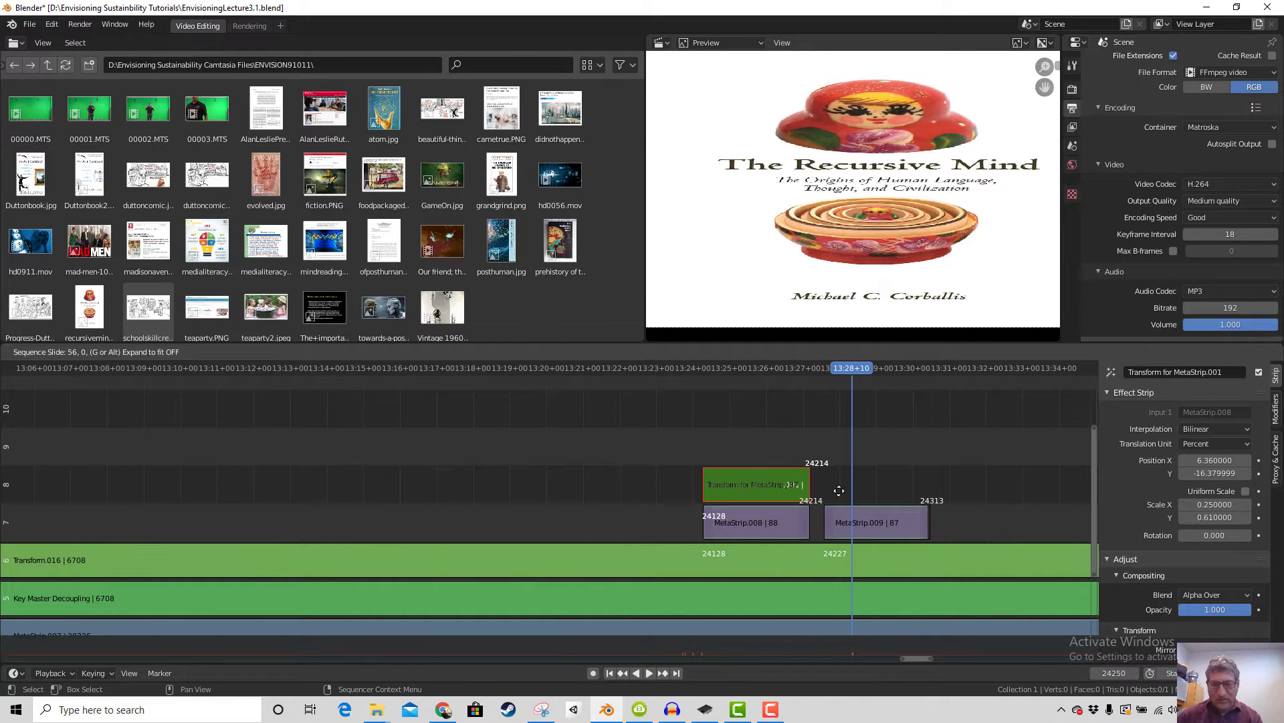
pyautogui.click(839, 490)
pyautogui.press('g')
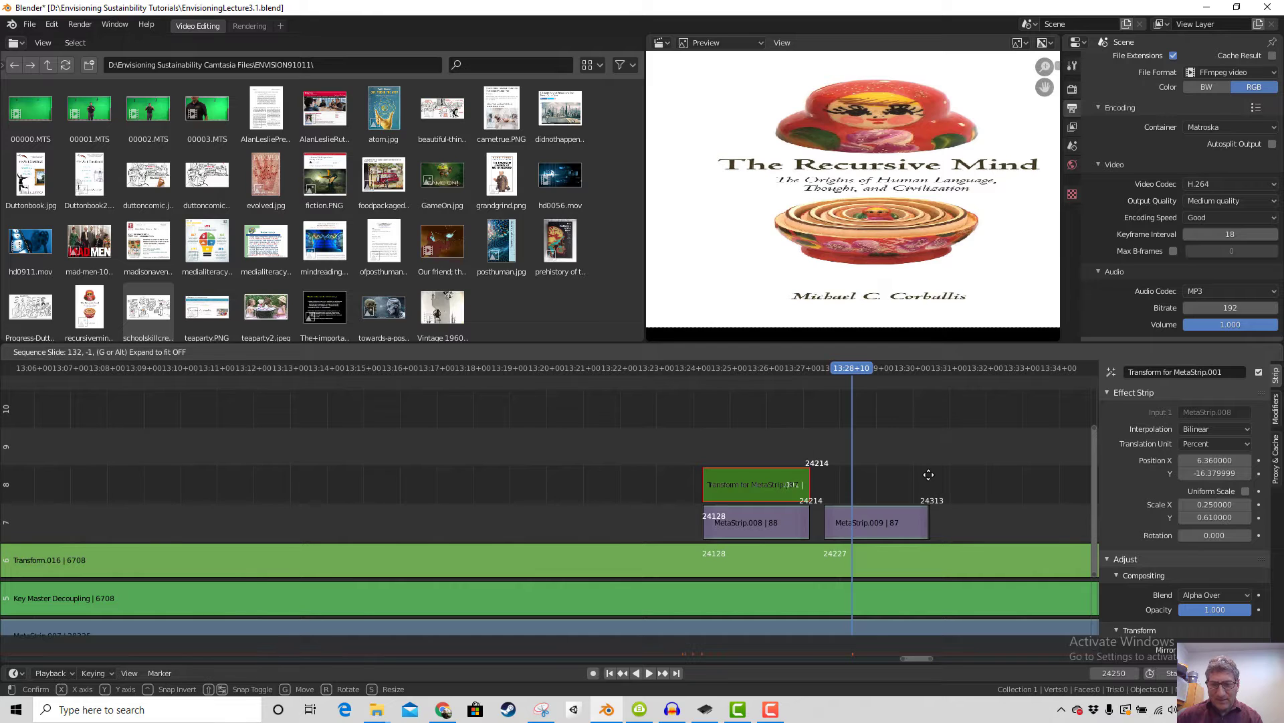
pyautogui.click(878, 449)
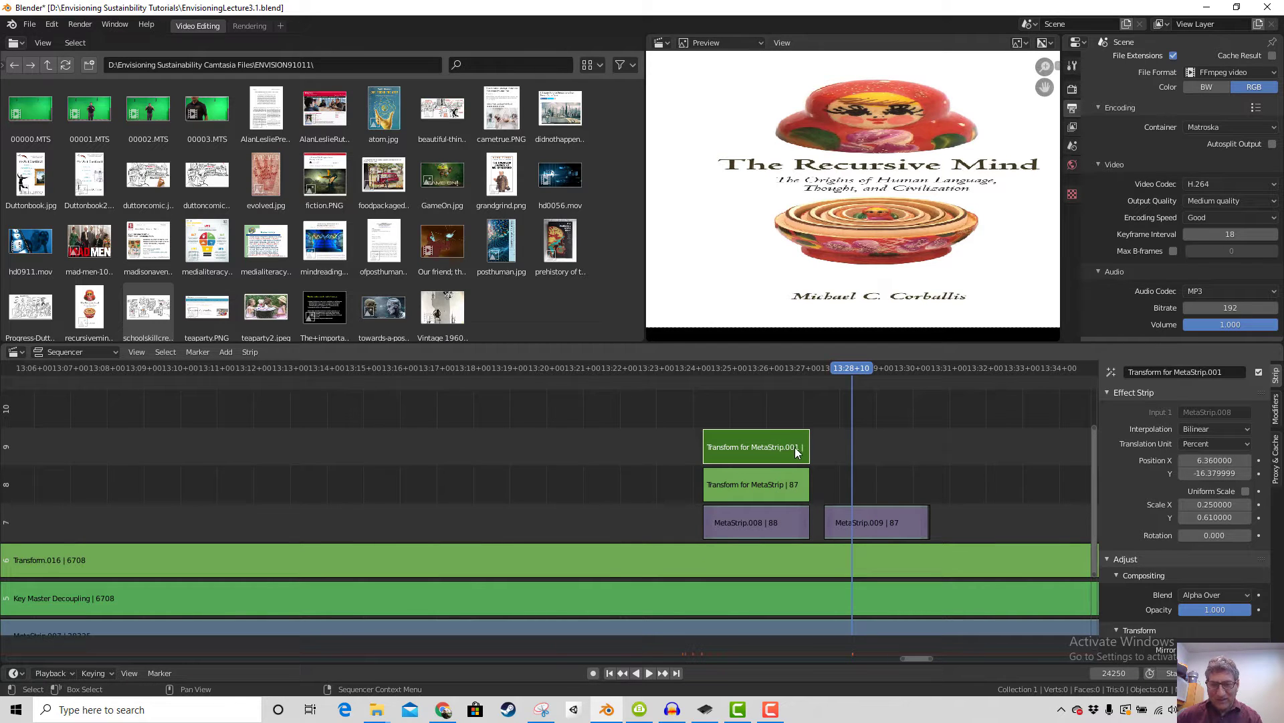
pyautogui.press('g')
pyautogui.click(822, 444)
pyautogui.press('x')
pyautogui.click(808, 436)
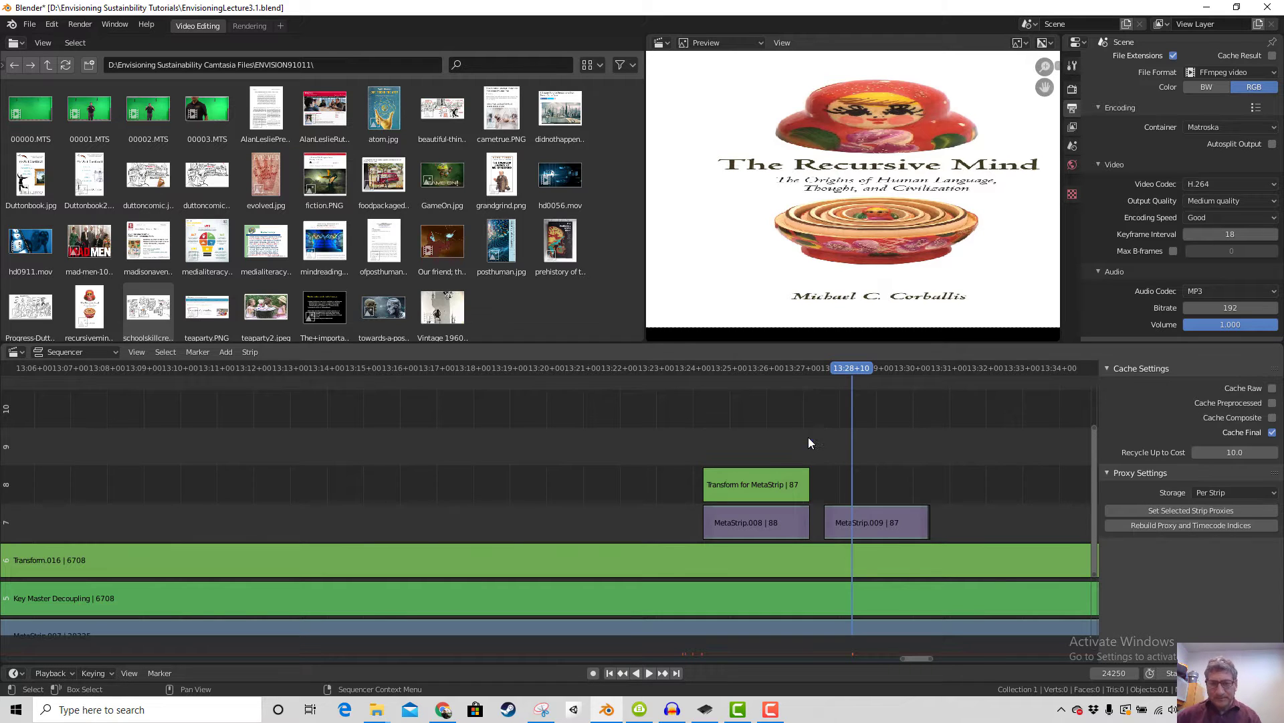
# Add a Transform effect strip to the recursivemind meta strip
pyautogui.click(863, 518)
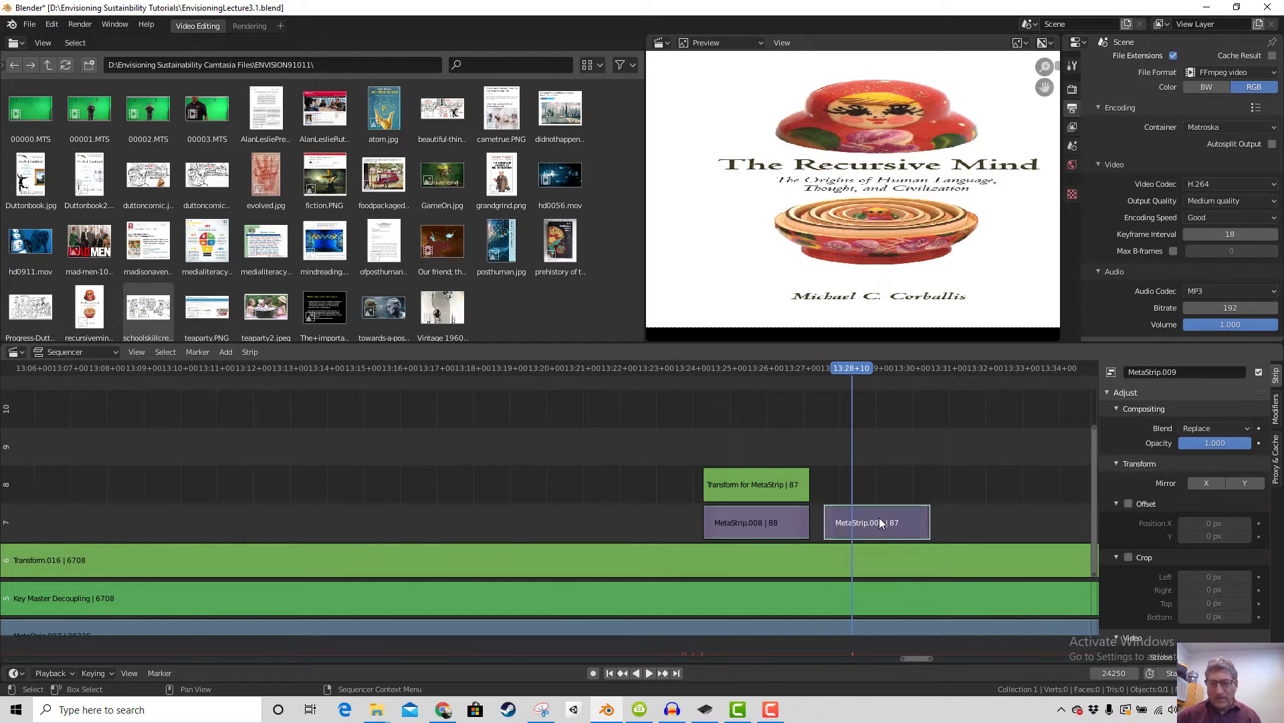
pyautogui.click(227, 352)
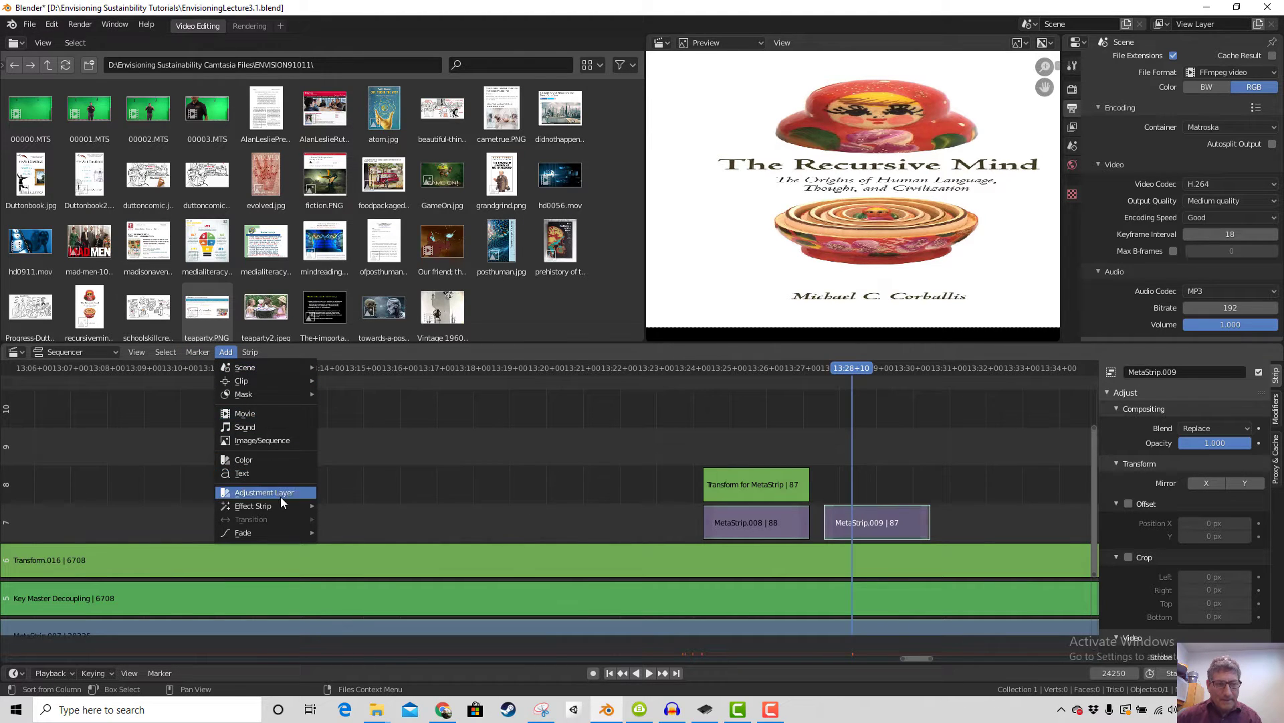
pyautogui.moveTo(284, 508)
pyautogui.click(359, 452)
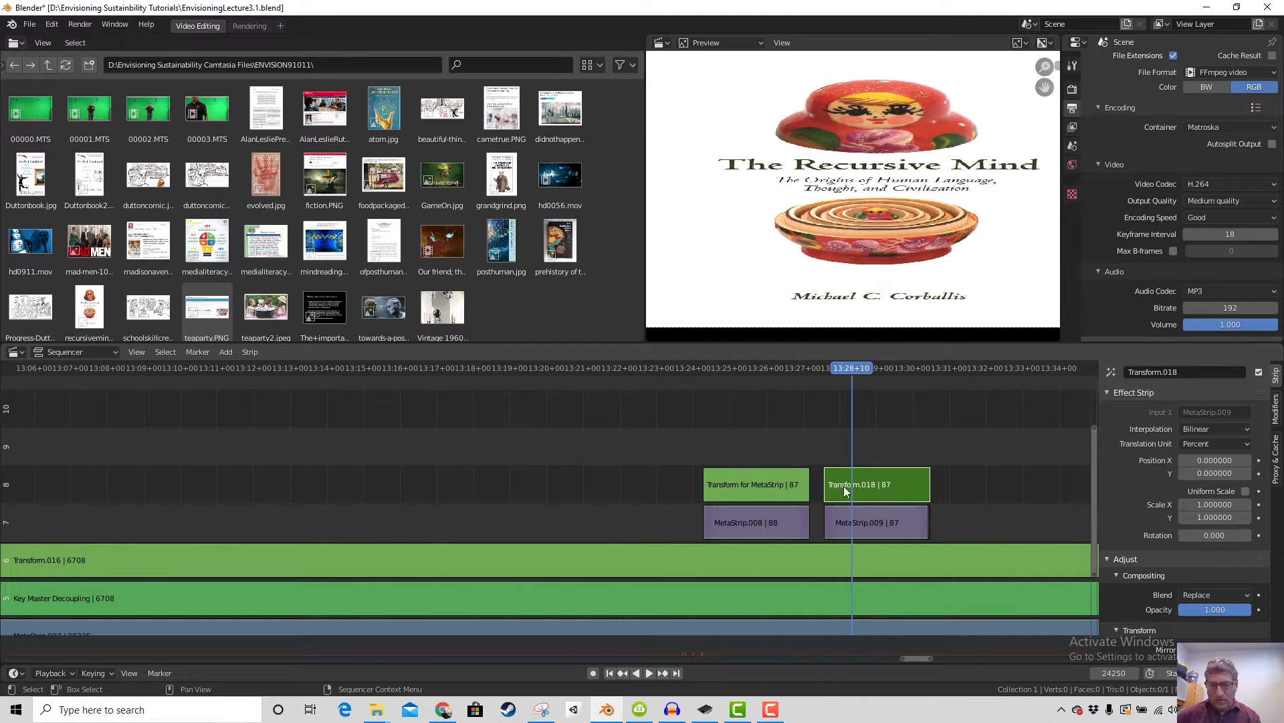
# Try to copy the first transform strip's modifiers to the new transform strip with Replace, and move the playhead to 13:29+11
pyautogui.click(745, 484)
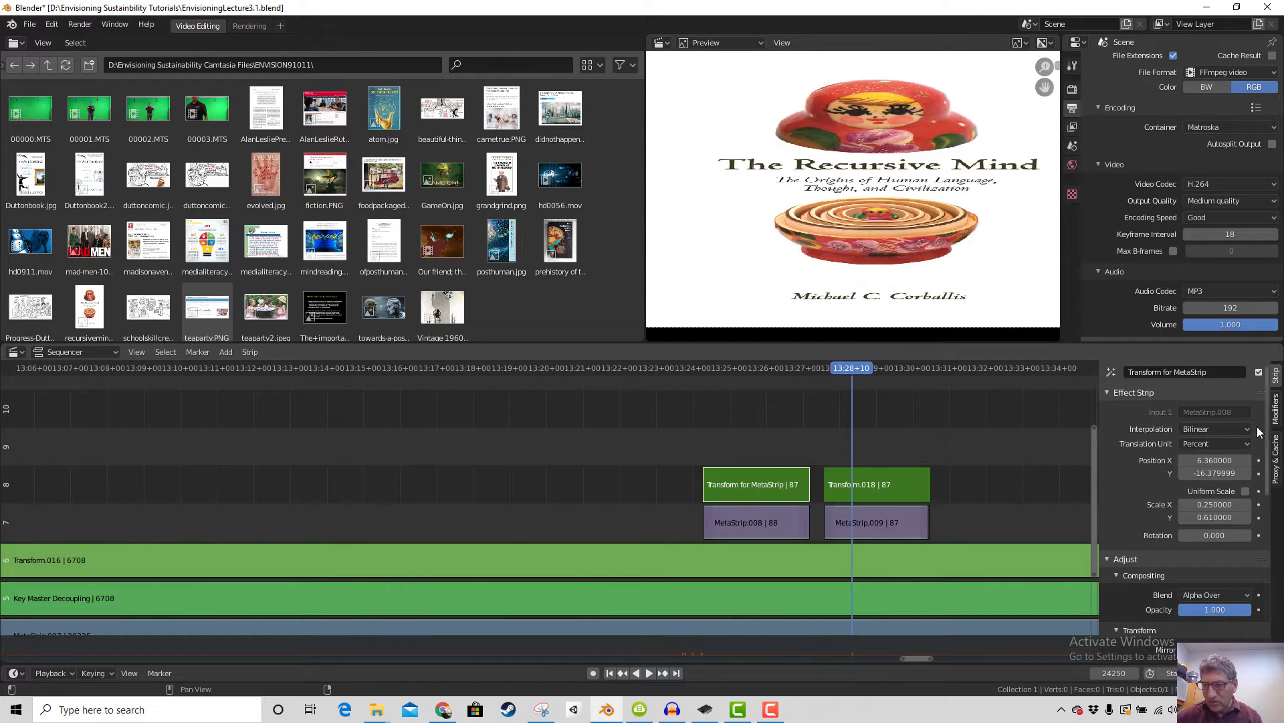
pyautogui.click(1276, 418)
pyautogui.click(1179, 422)
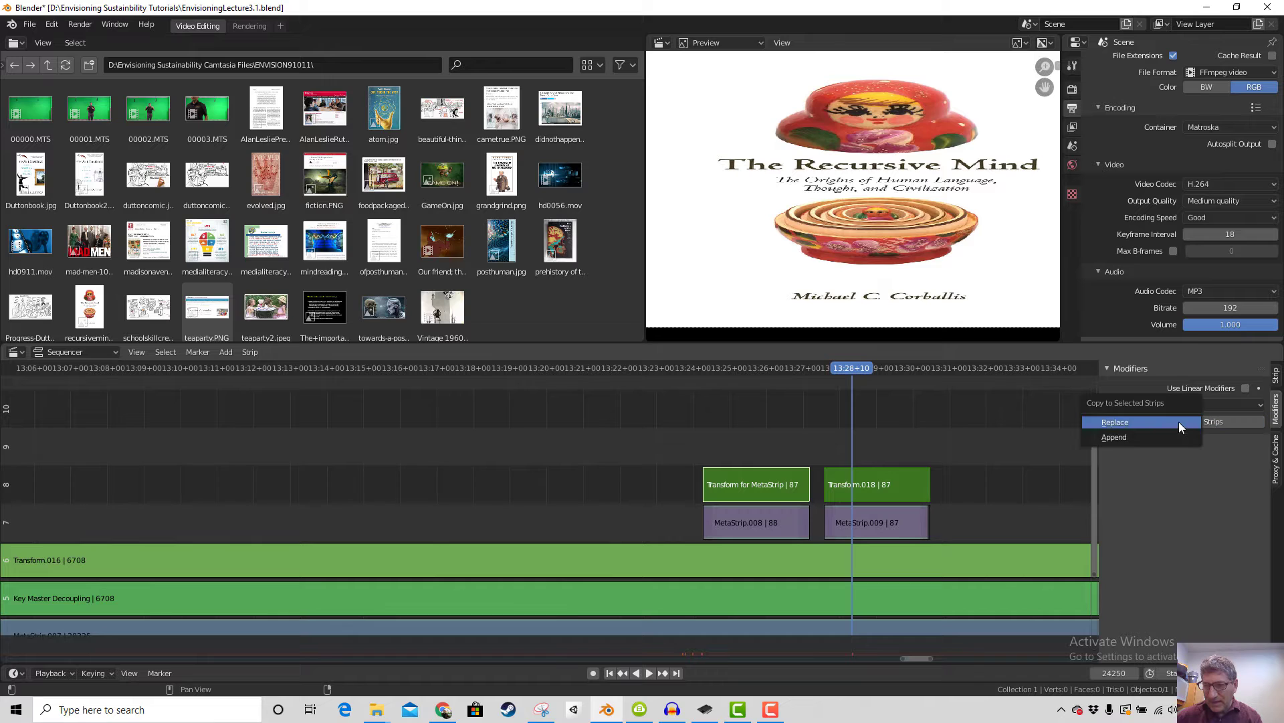
pyautogui.click(1157, 423)
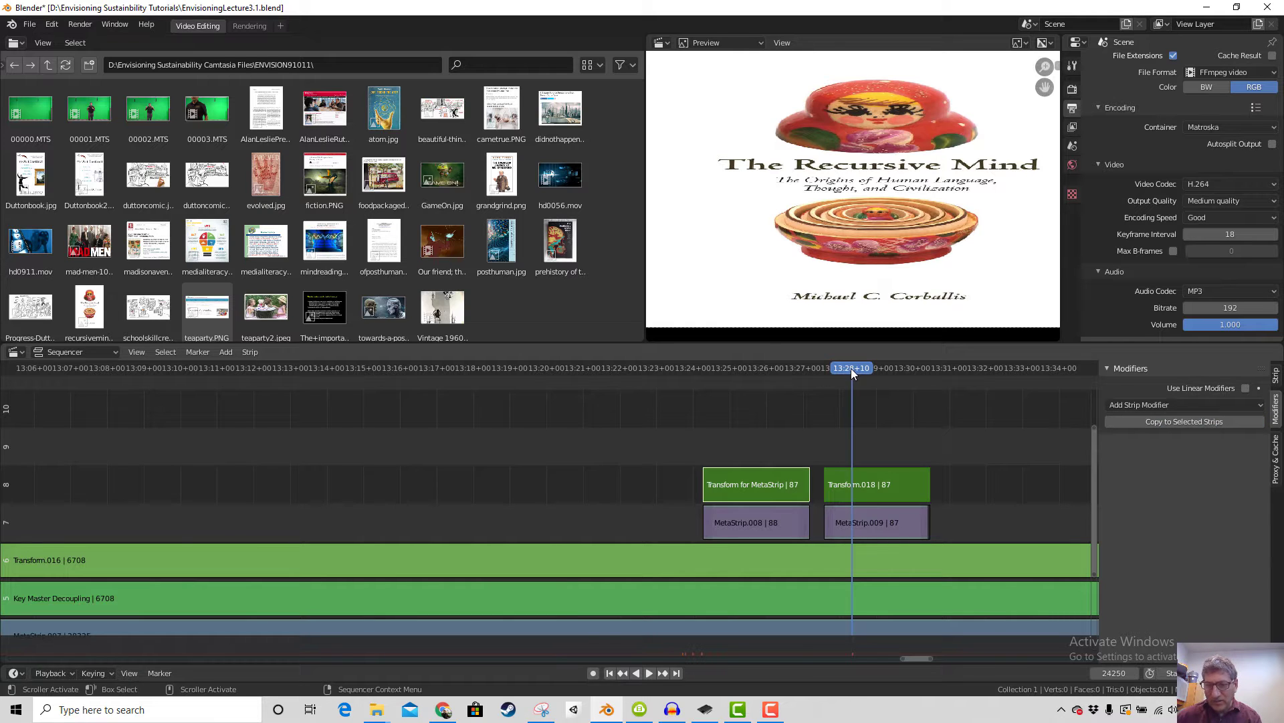
pyautogui.moveTo(852, 369); pyautogui.dragTo(891, 393)
# Compare the effect settings of the new transform strip with those of the first one
pyautogui.click(1275, 376)
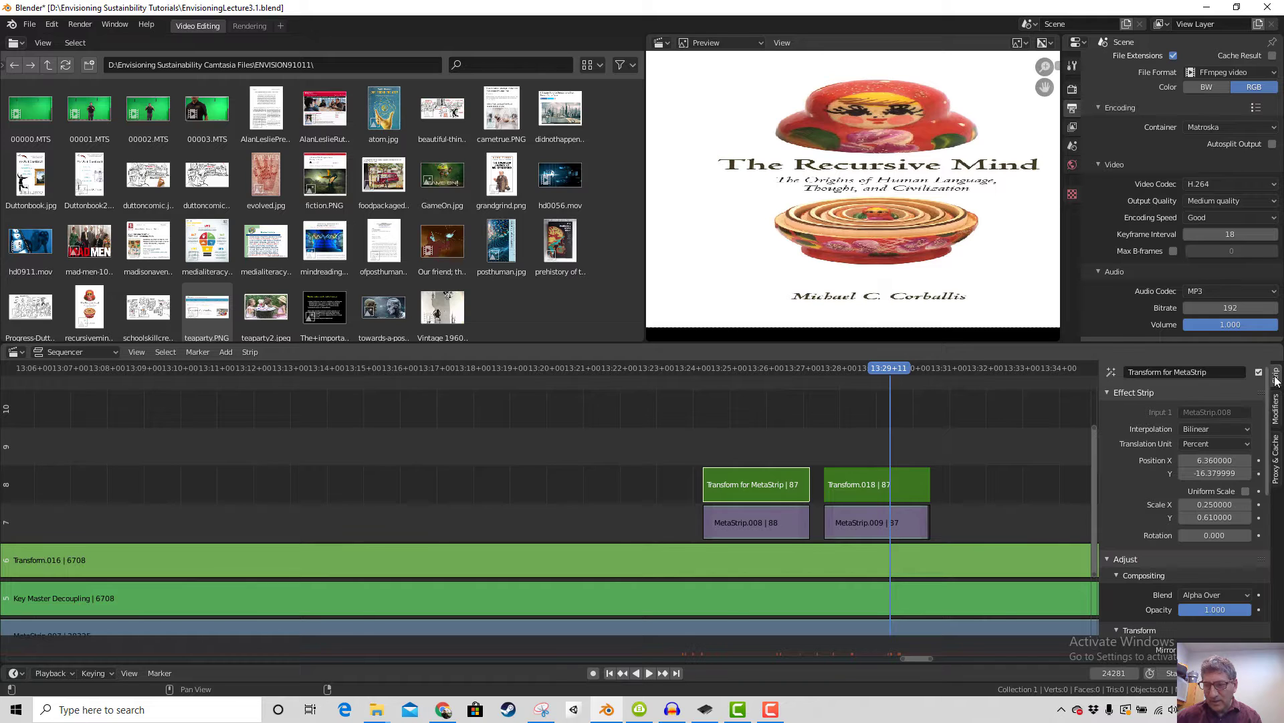
pyautogui.click(889, 487)
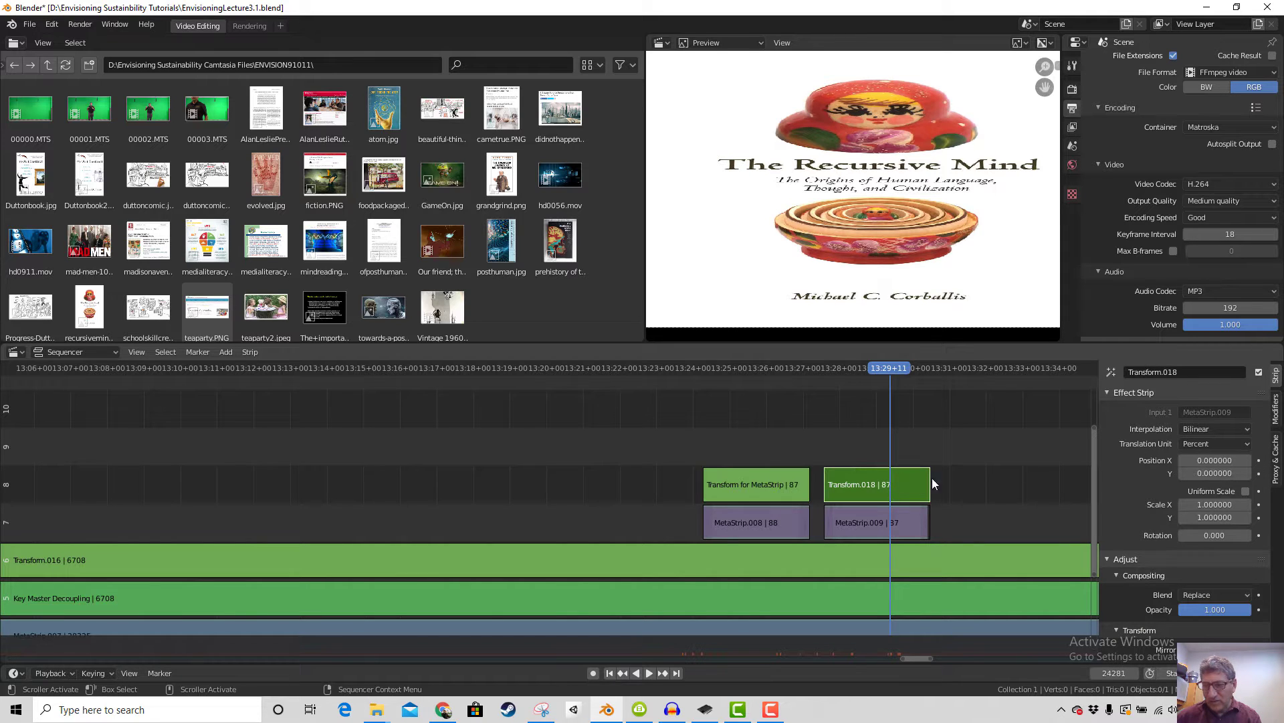
pyautogui.click(762, 487)
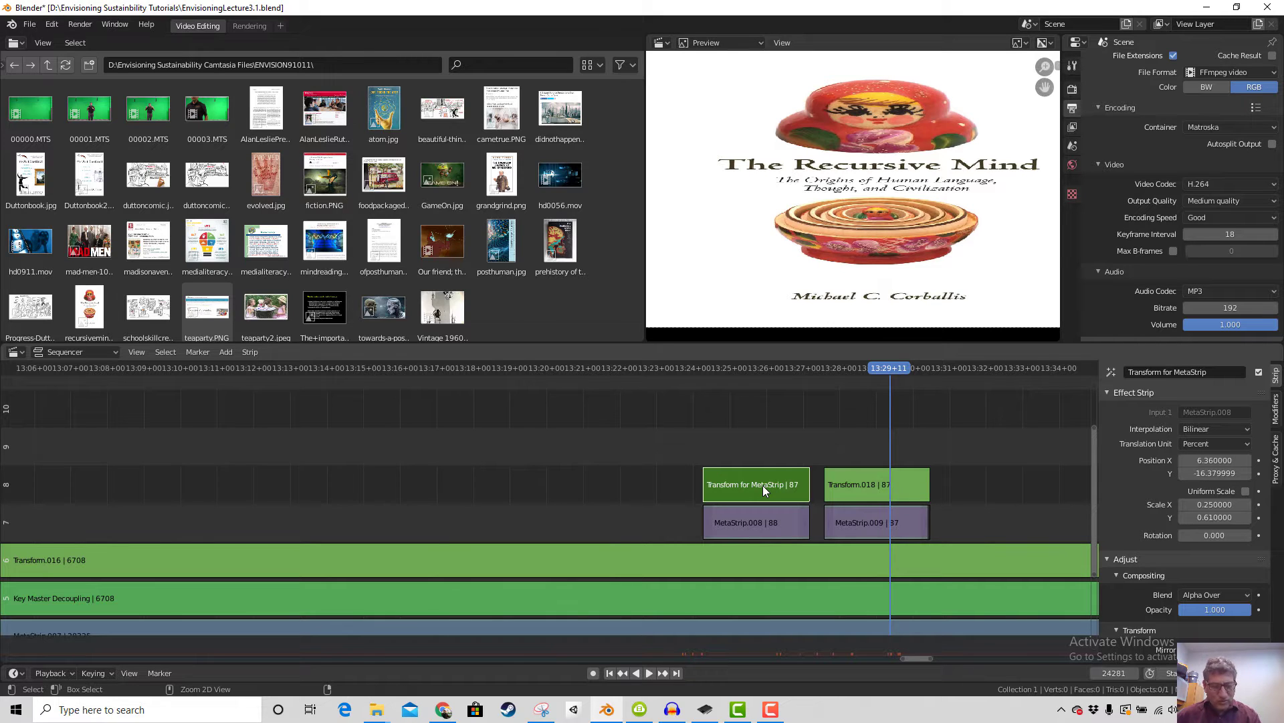
# Try to group the first transform strip into a meta strip, and move the playhead to 13:28+27 over the second transform strip
pyautogui.hotkey('ctrl', 'g')
pyautogui.click(869, 483)
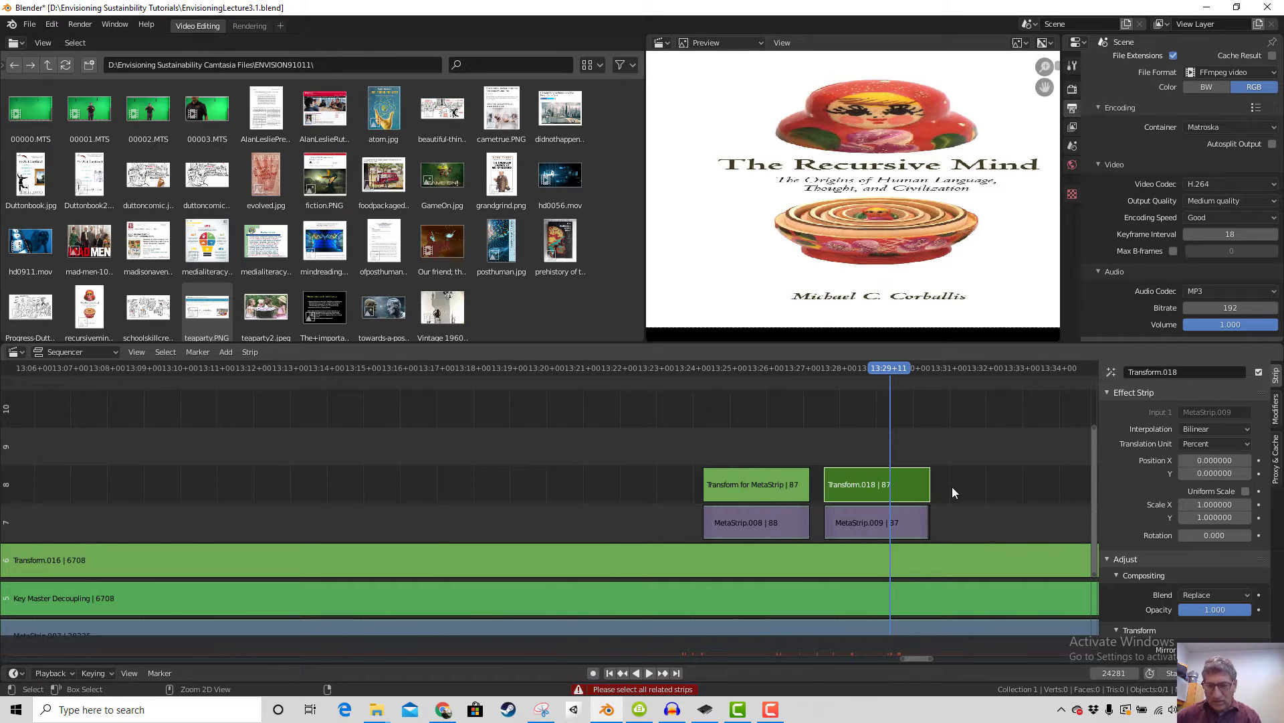
pyautogui.click(785, 403)
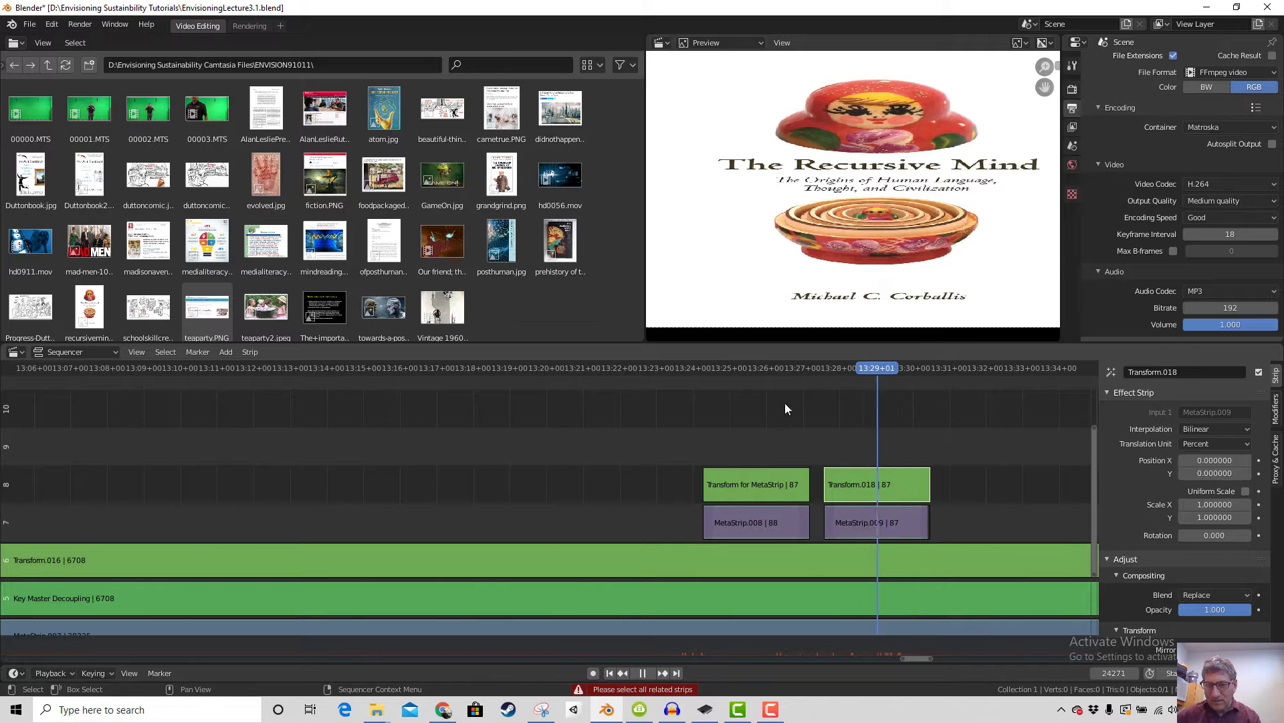
pyautogui.press('space')
pyautogui.click(872, 407)
pyautogui.press('space')
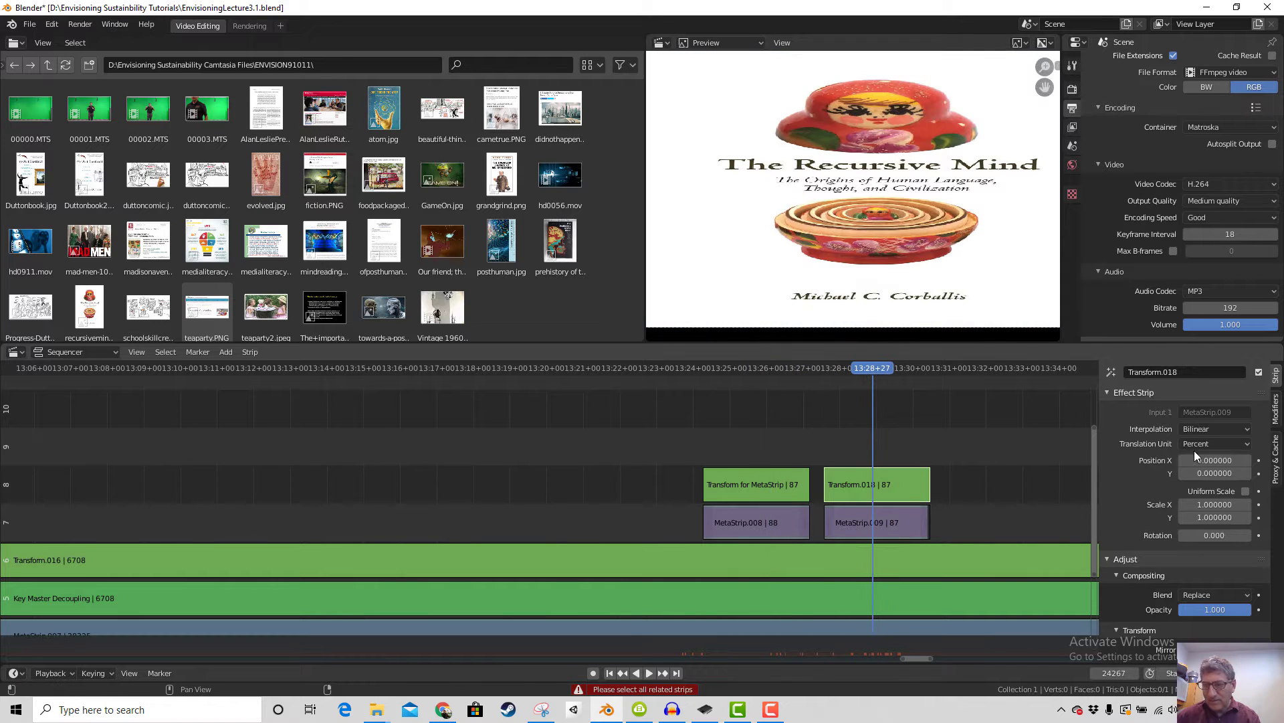
# Set the blend mode of the recursivemind transform strip to Alpha Over
pyautogui.scroll(-2, 1197, 455)
pyautogui.click(1234, 541)
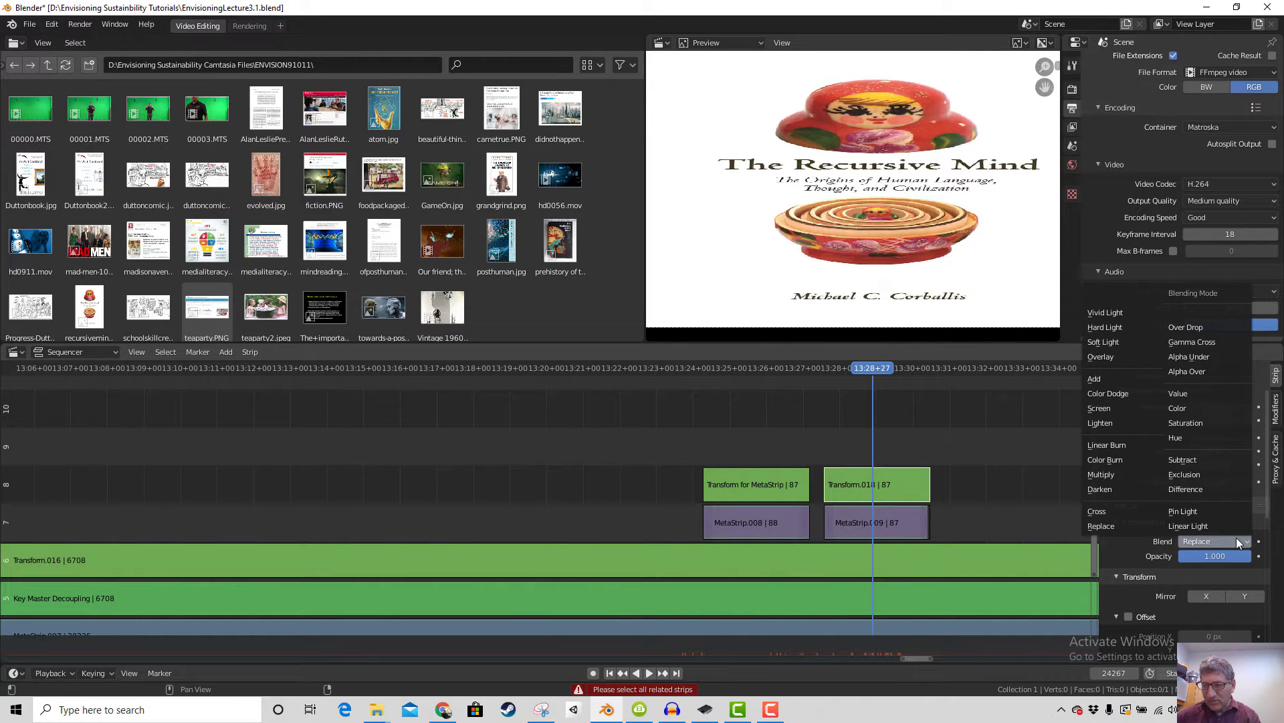
pyautogui.click(1202, 369)
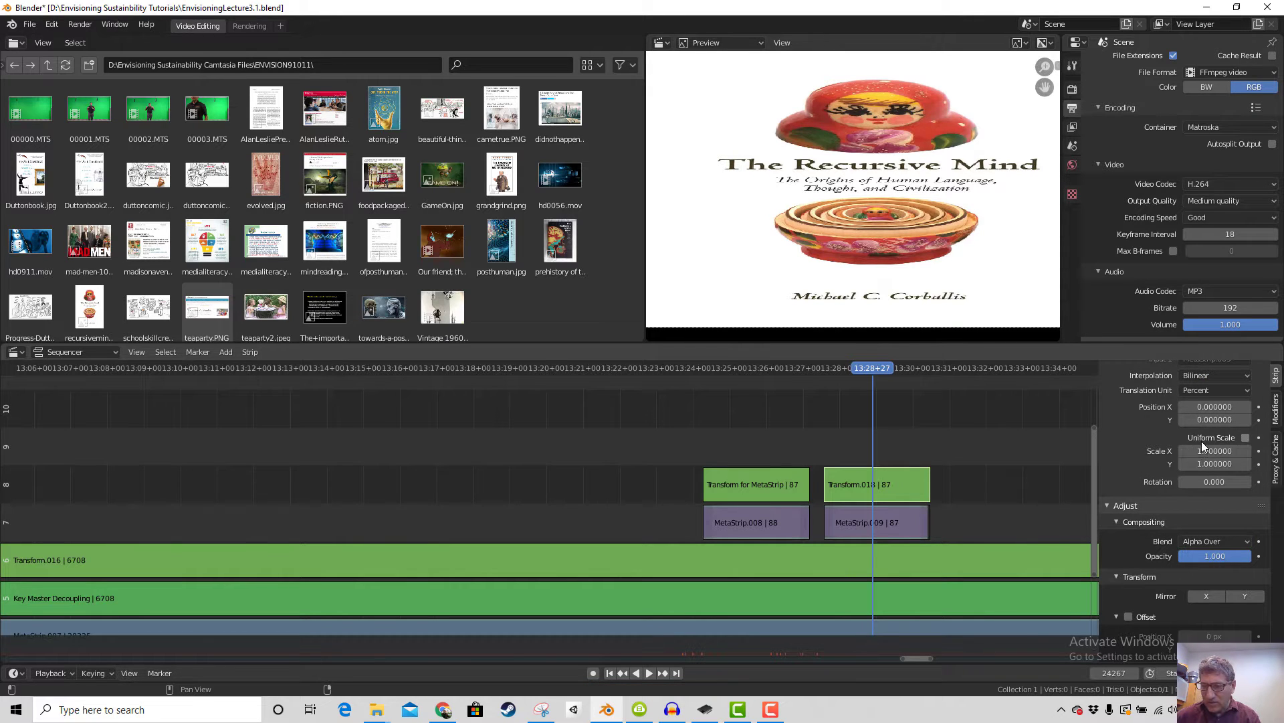
# Try a uniform scale of 0.28 on the recursivemind transform strip
pyautogui.click(1245, 438)
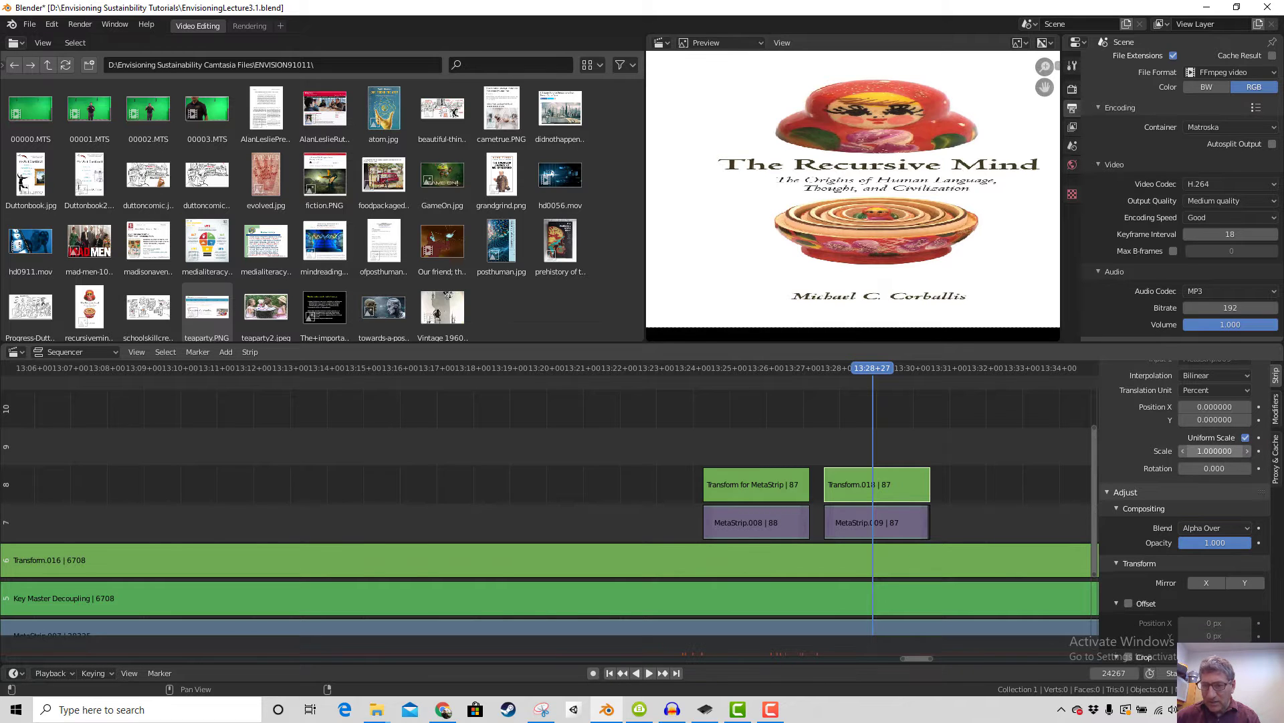
pyautogui.moveTo(1215, 451); pyautogui.dragTo(1164, 451)
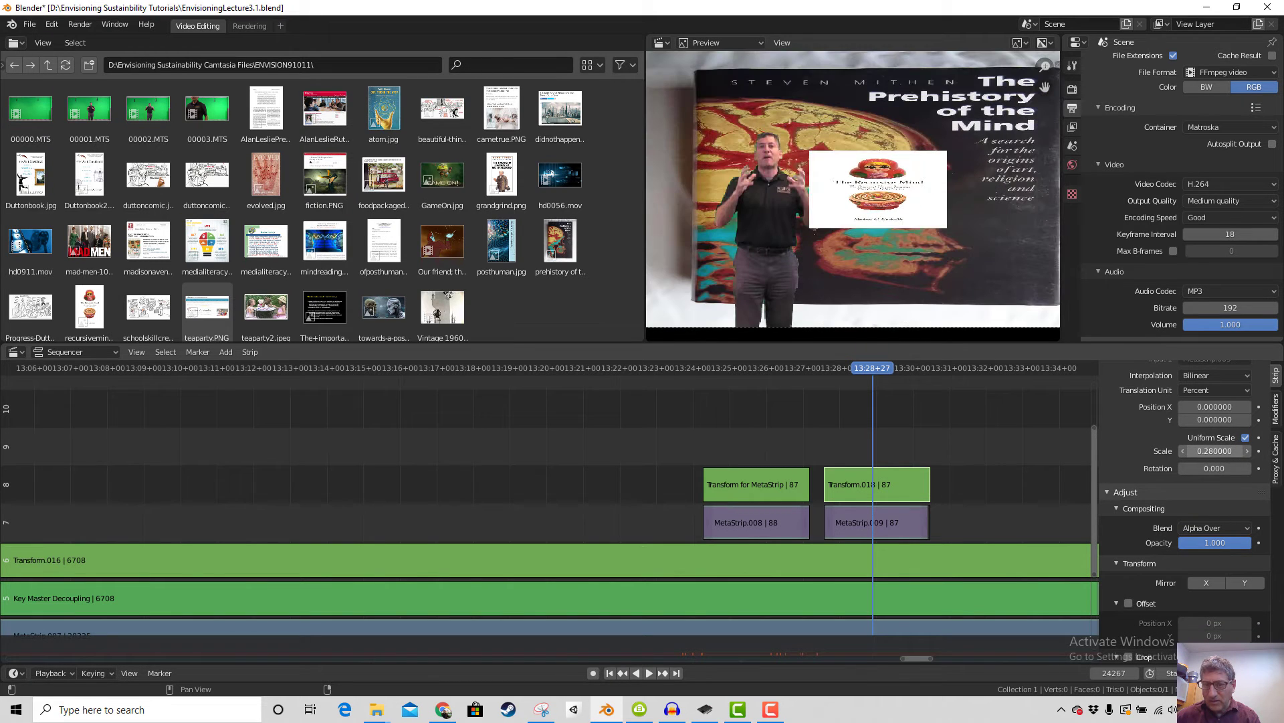
# Turn off uniform scale on the recursivemind transform strip and match its Scale X to the first transform strip's 0.25
pyautogui.click(772, 485)
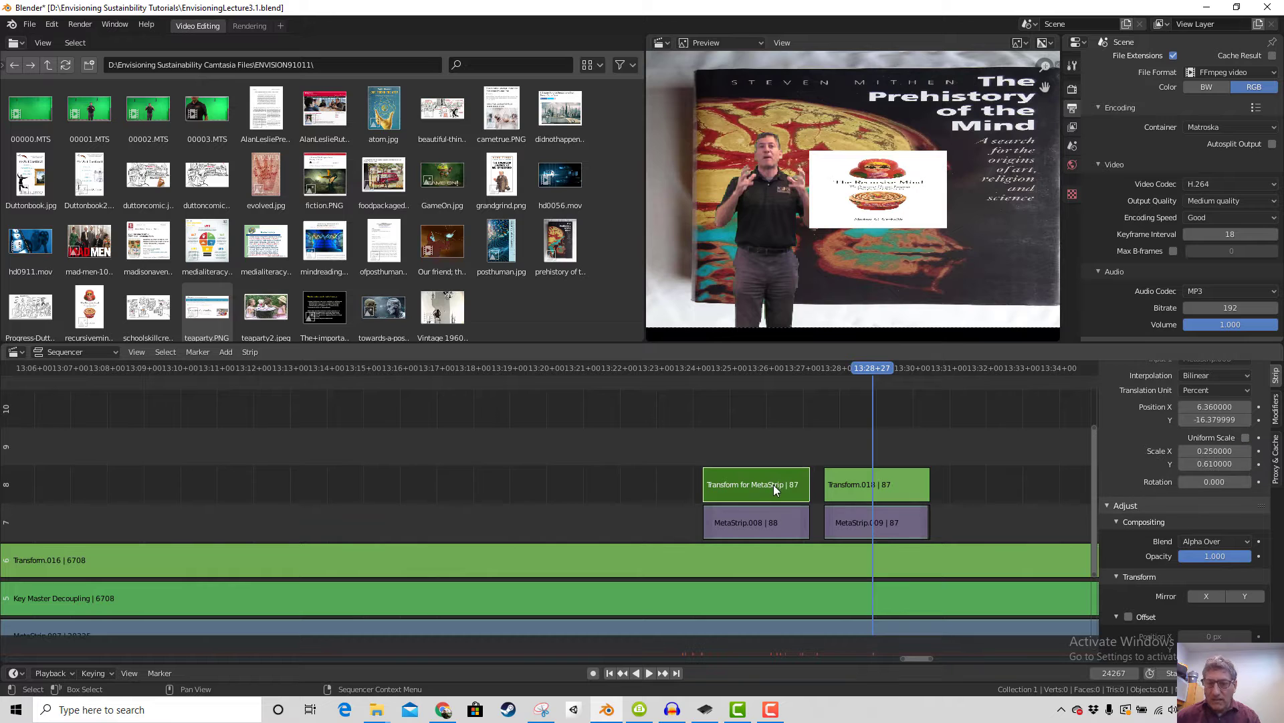
pyautogui.click(1214, 451)
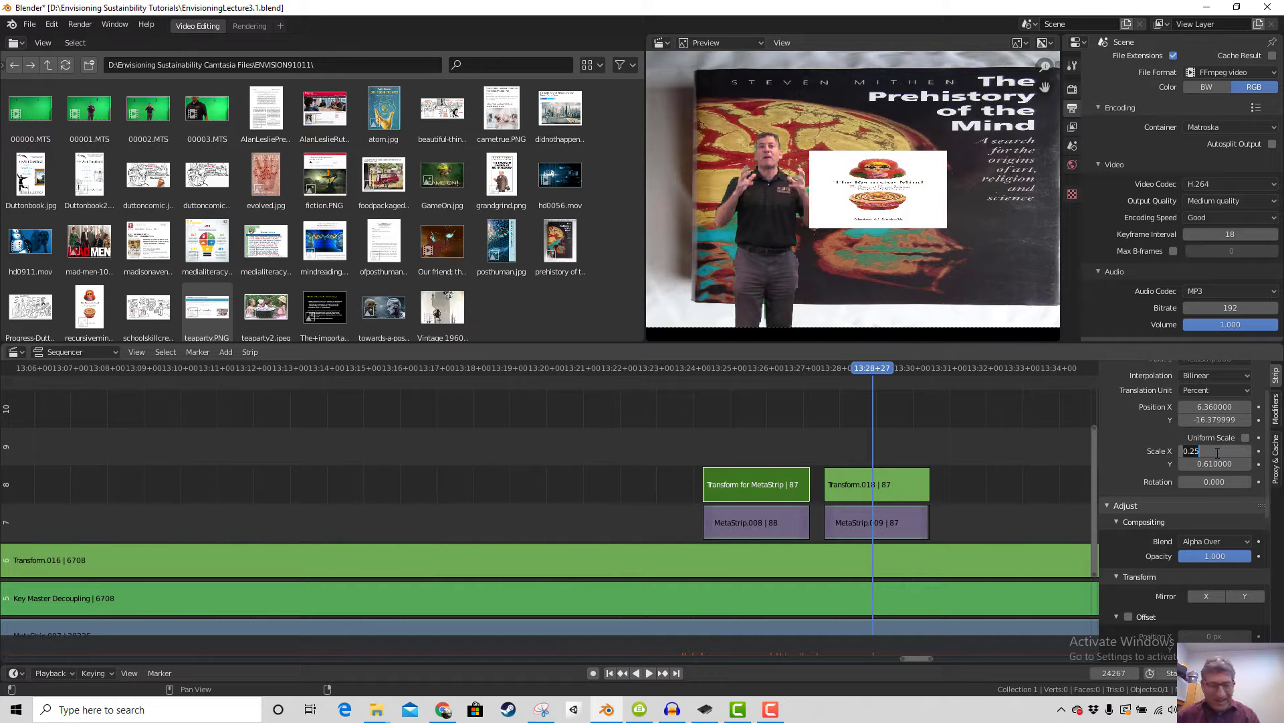
pyautogui.click(901, 489)
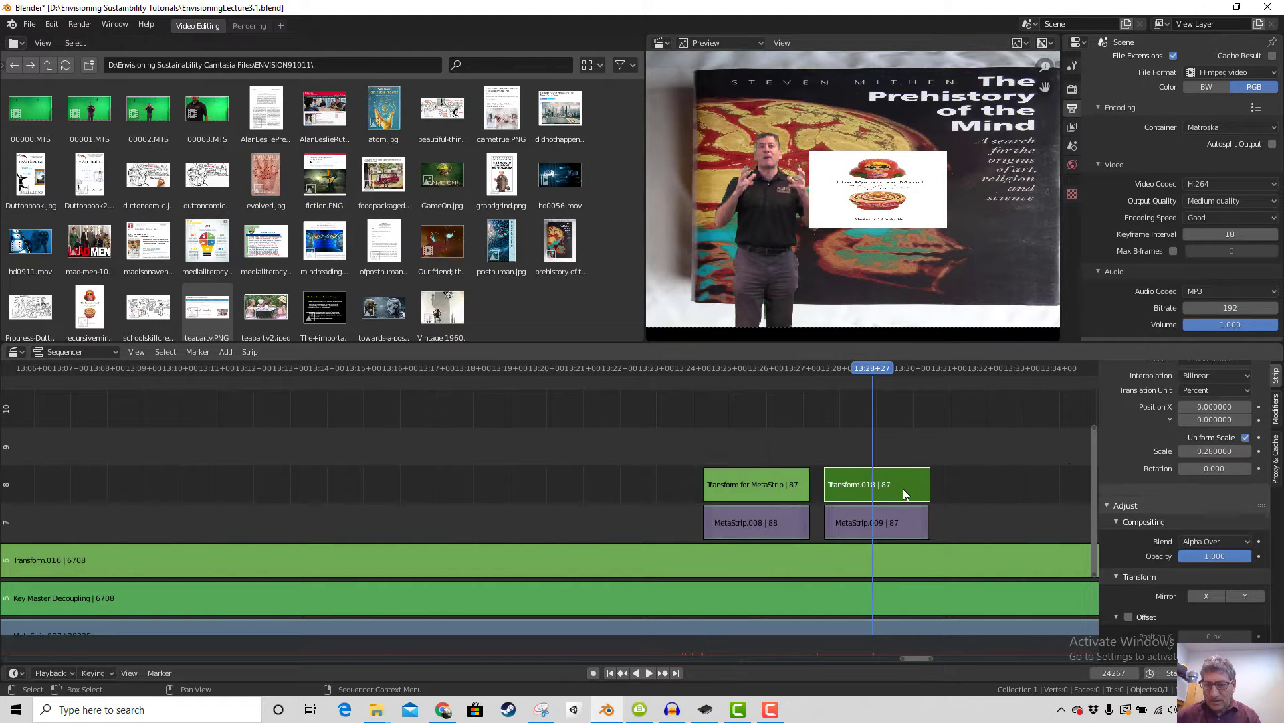
pyautogui.click(1246, 437)
pyautogui.click(1214, 451)
pyautogui.write('0.25')
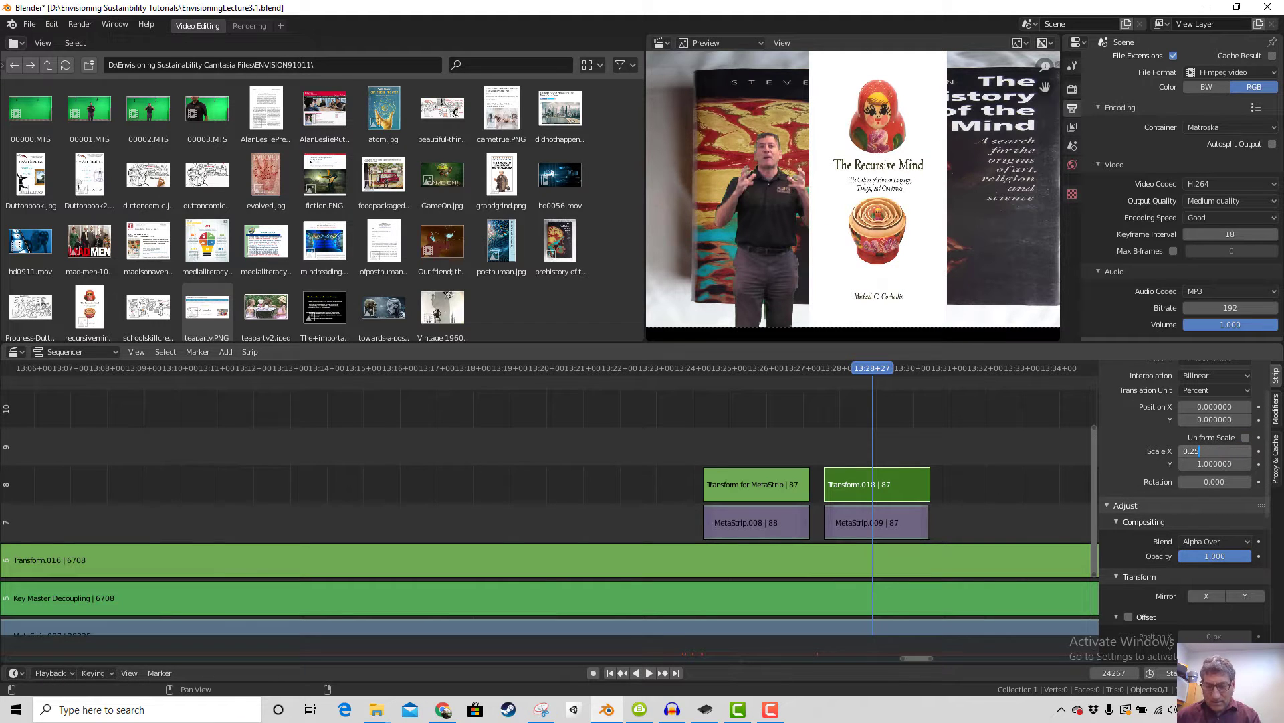
pyautogui.press('Return')
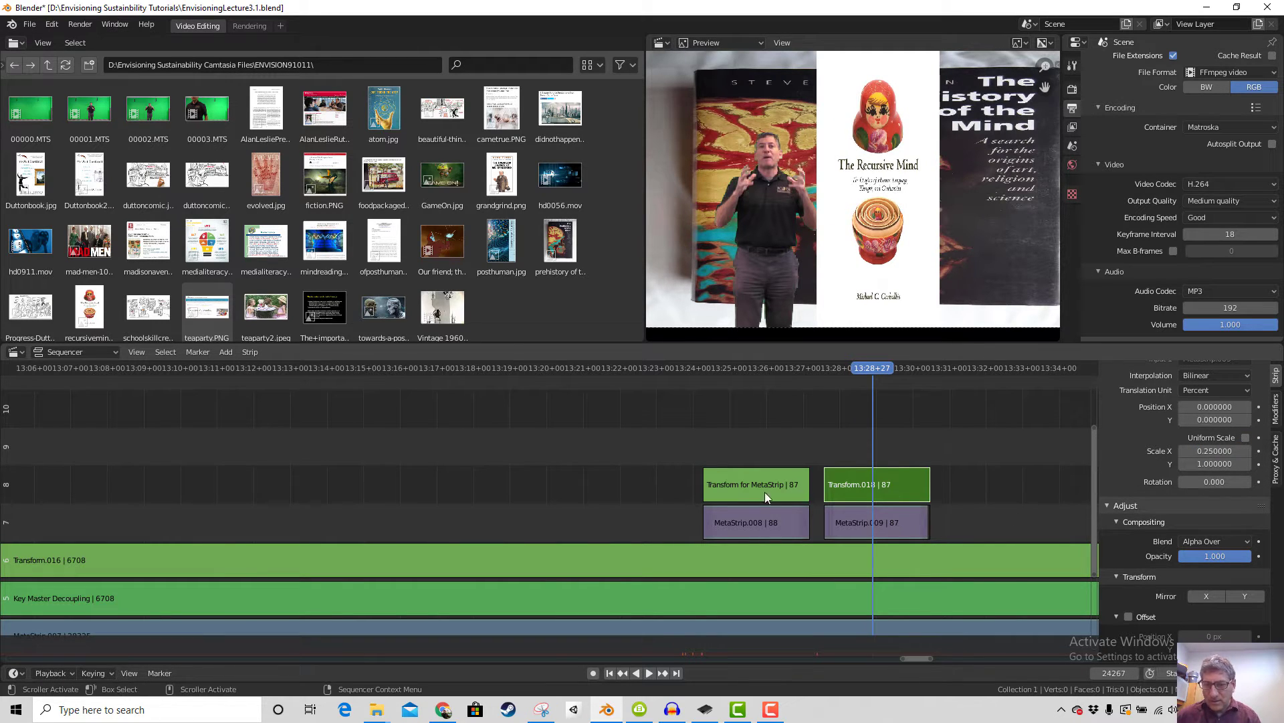
# Match the recursivemind transform strip's Scale Y to the first transform strip's value of 0.61
pyautogui.click(763, 490)
pyautogui.click(1217, 465)
pyautogui.write('0.61')
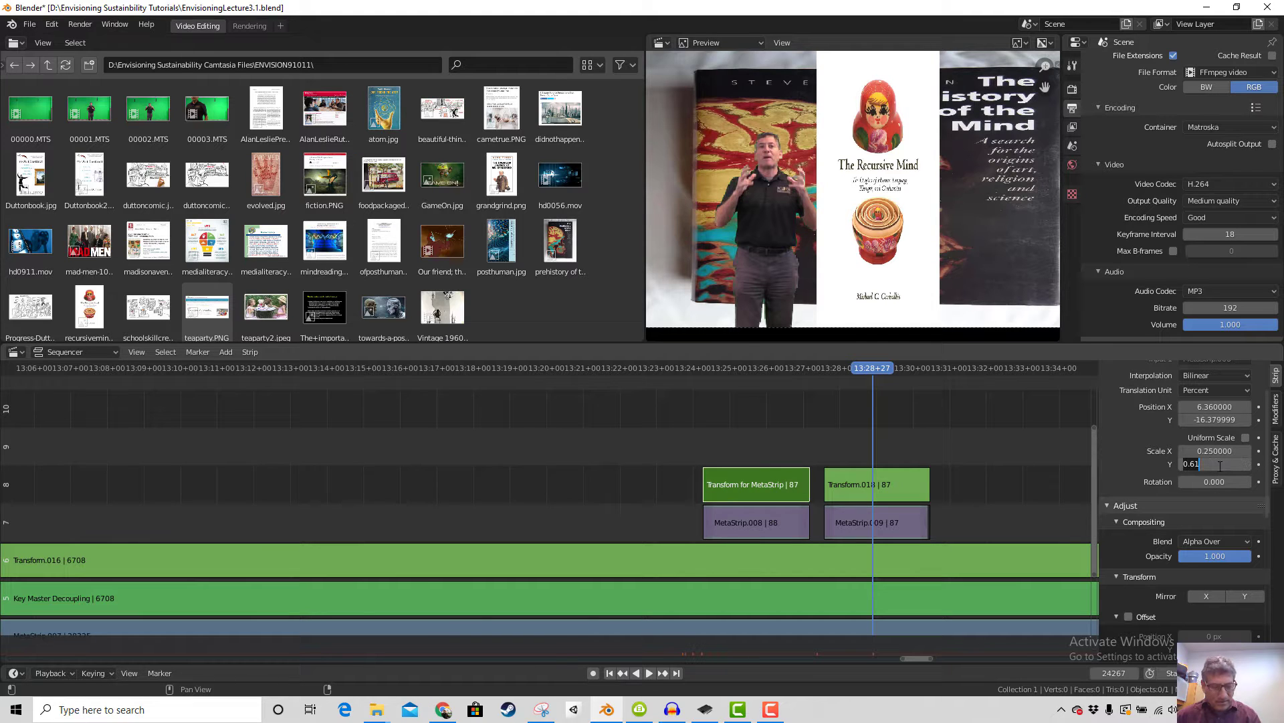
pyautogui.click(890, 494)
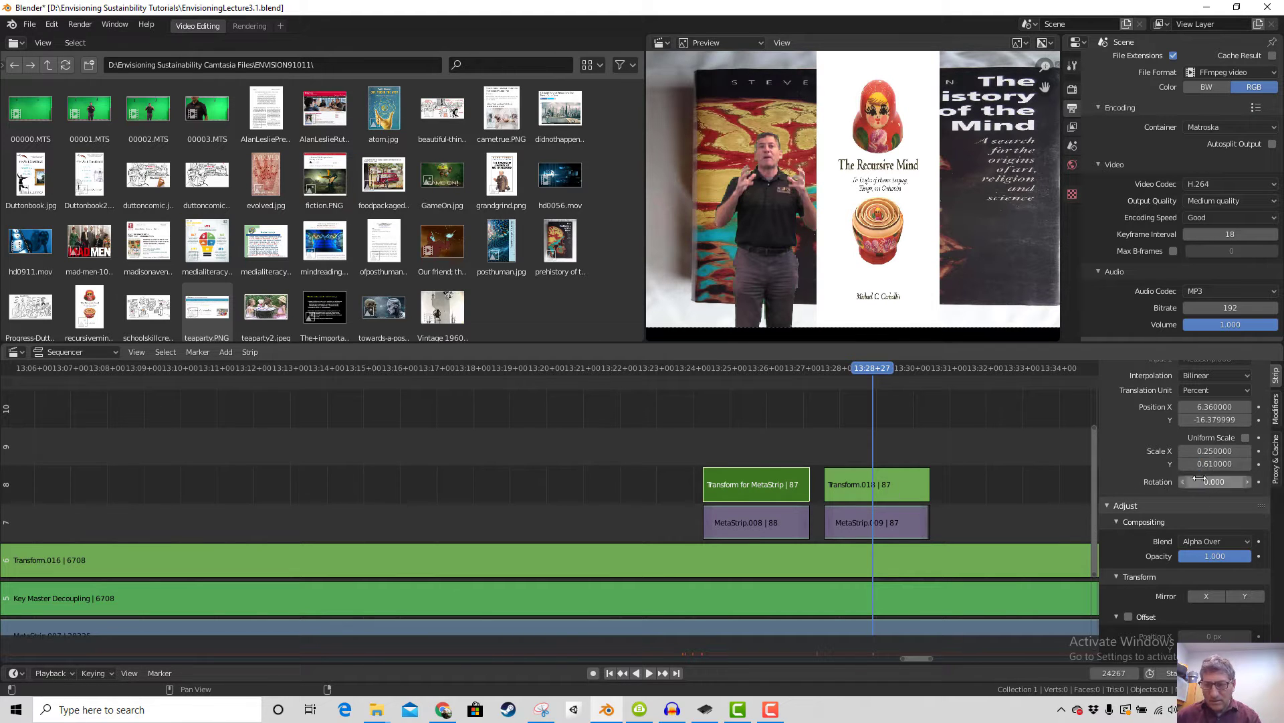
pyautogui.click(861, 492)
pyautogui.click(1204, 464)
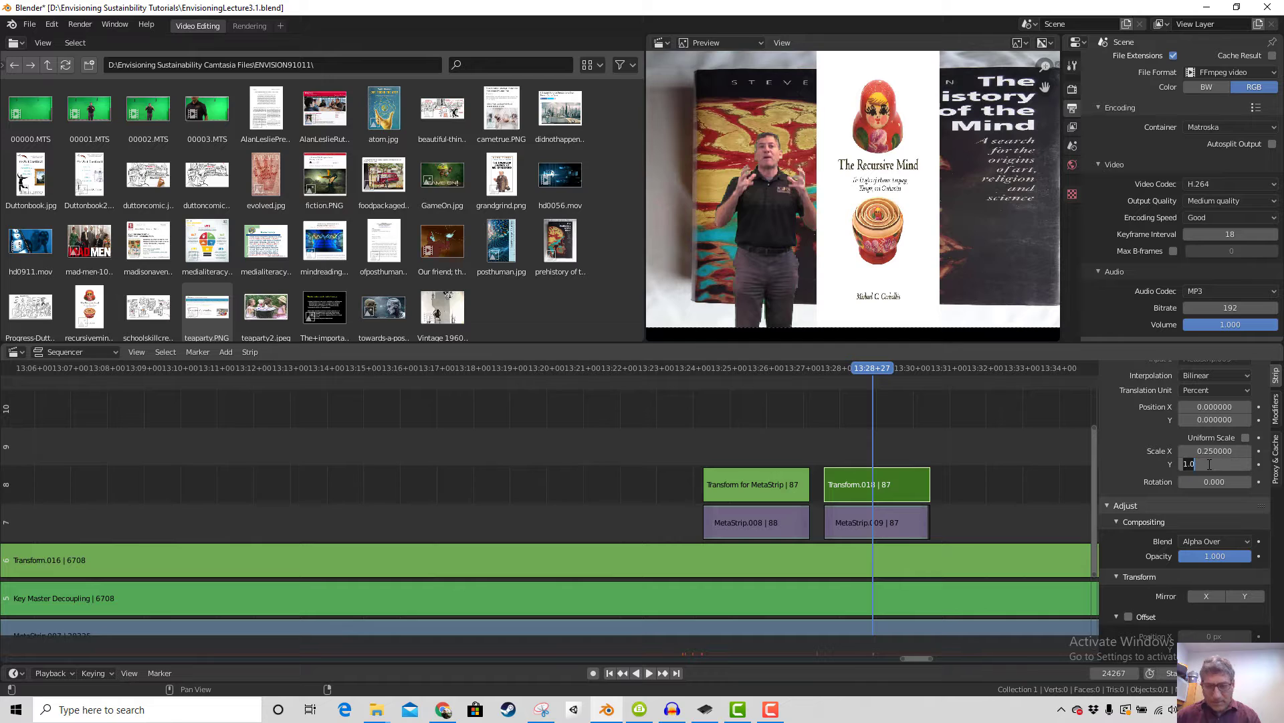
pyautogui.press('Return')
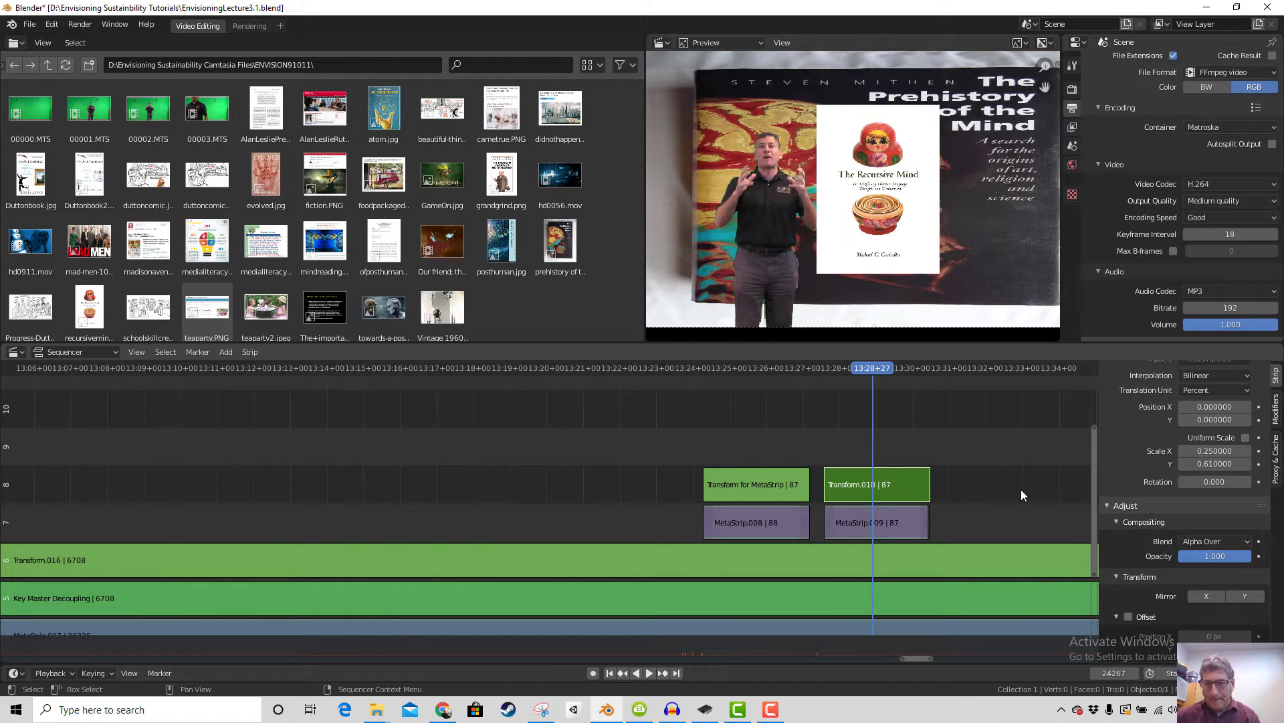
# Match the recursivemind transform strip's Position X to the first transform strip's value of 6.36
pyautogui.click(769, 483)
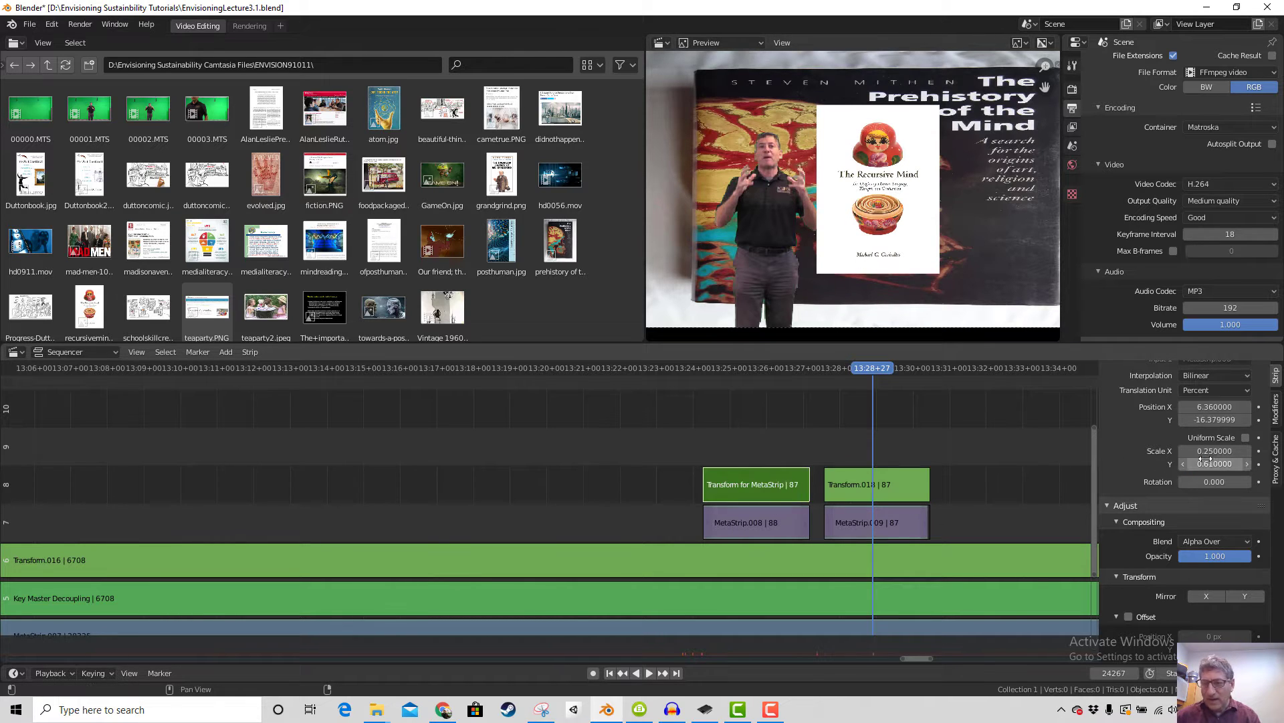
pyautogui.click(1214, 406)
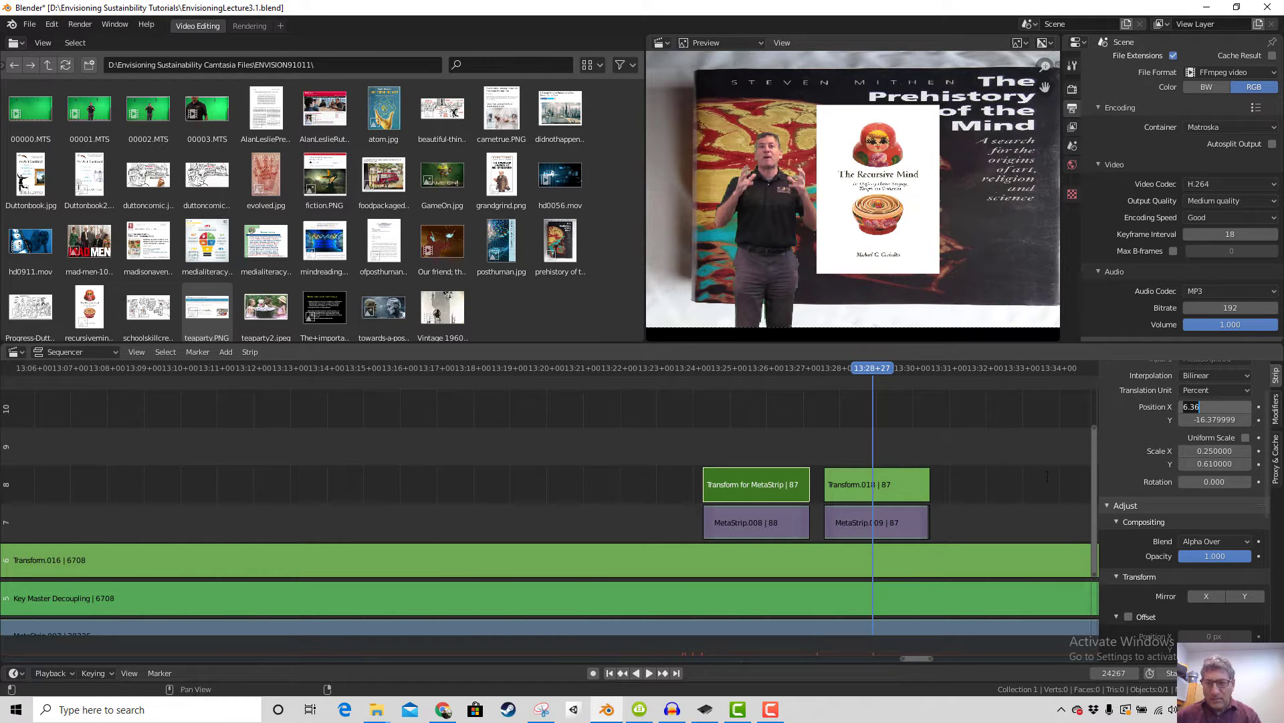
pyautogui.click(906, 488)
pyautogui.click(906, 488)
pyautogui.click(1213, 407)
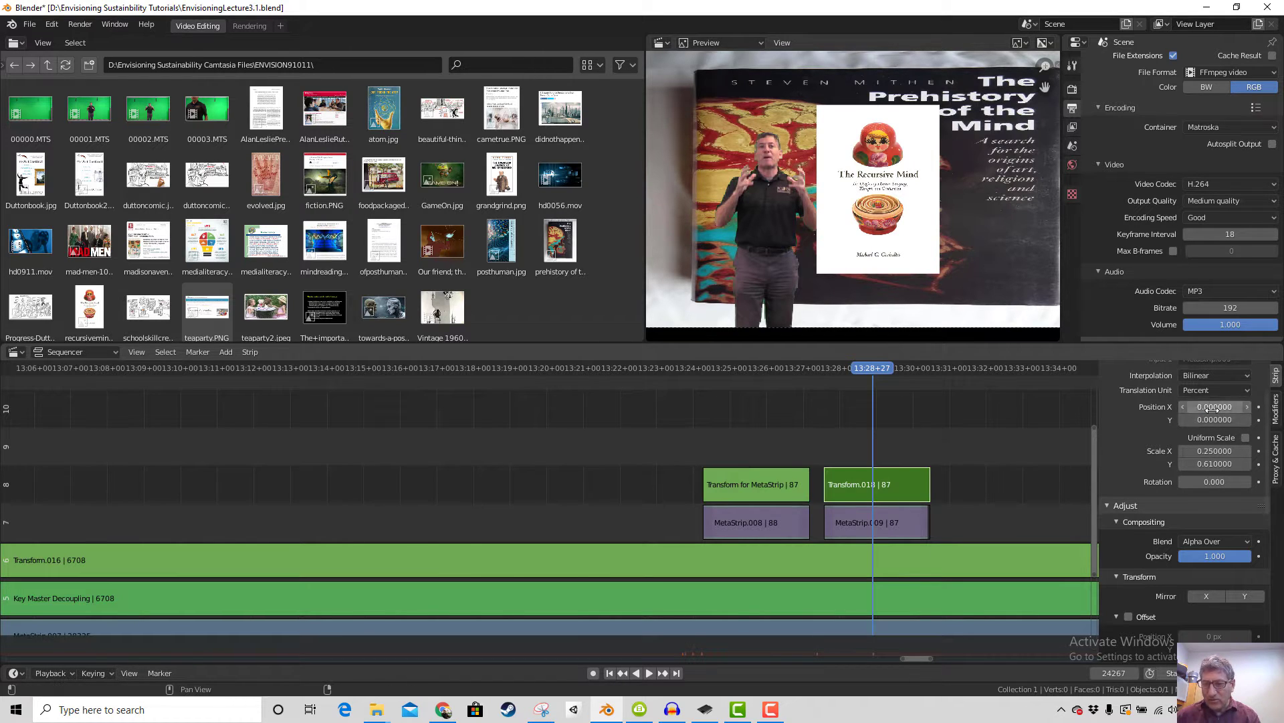
pyautogui.write('6.36')
pyautogui.press('Return')
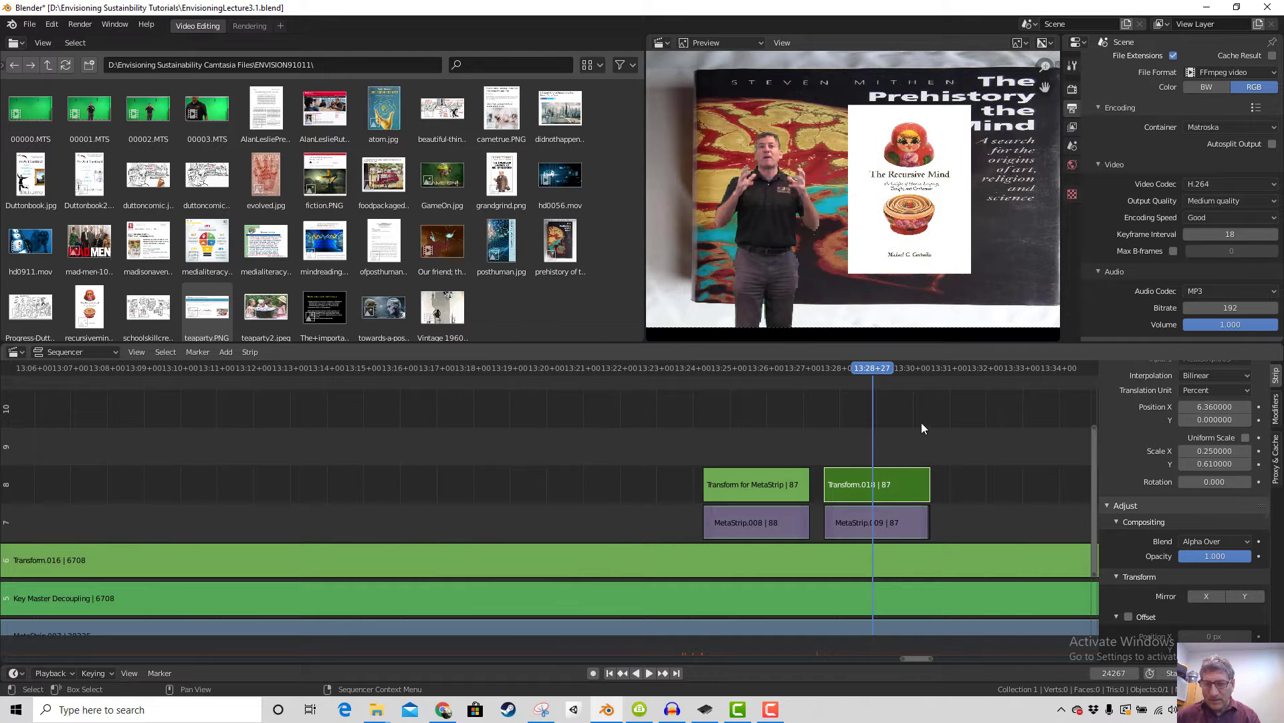
# Match the recursivemind transform strip's Position Y to the first transform strip's value of -16.38
pyautogui.click(750, 494)
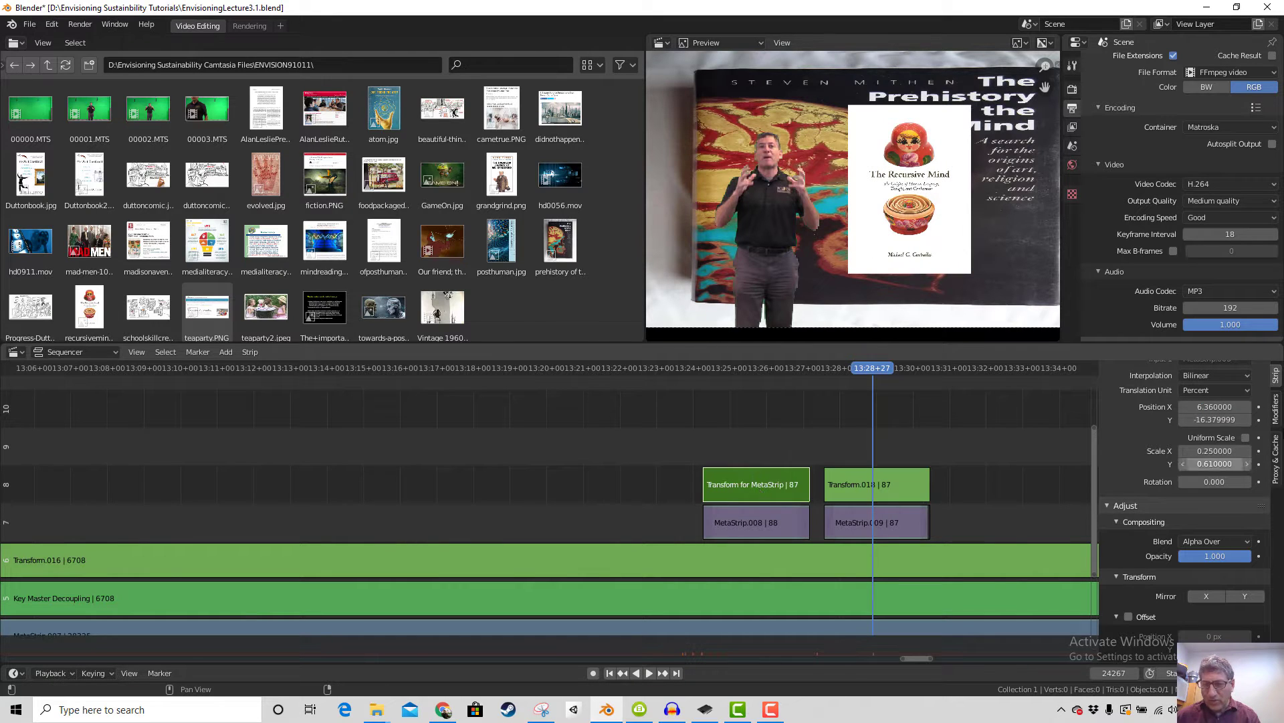
pyautogui.click(1212, 420)
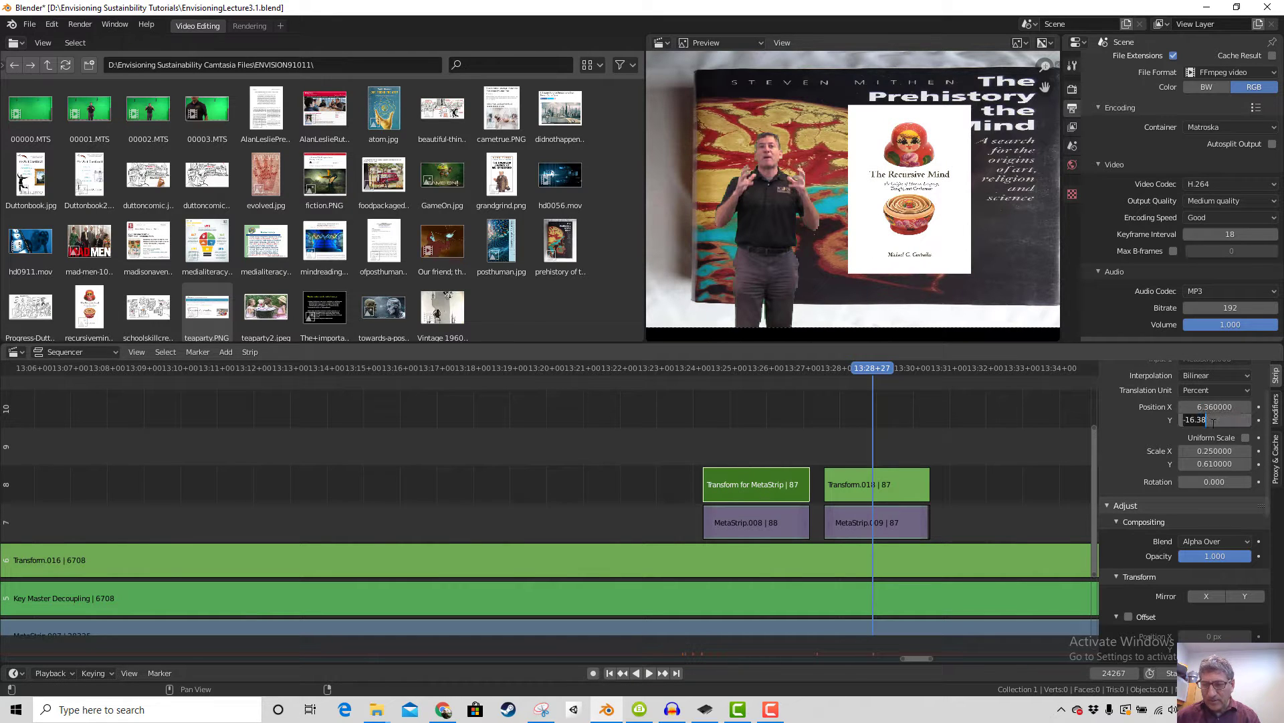
pyautogui.click(892, 487)
pyautogui.click(892, 487)
pyautogui.click(1218, 420)
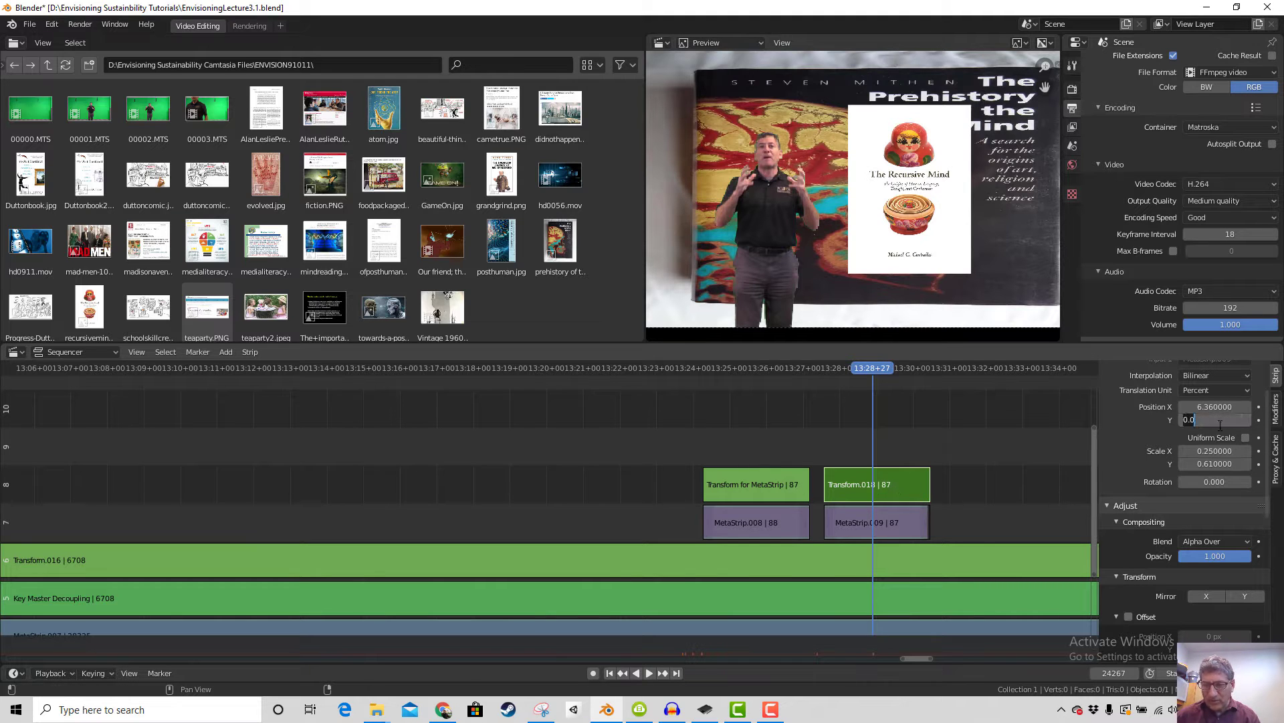
pyautogui.write('-16.38')
pyautogui.press('Return')
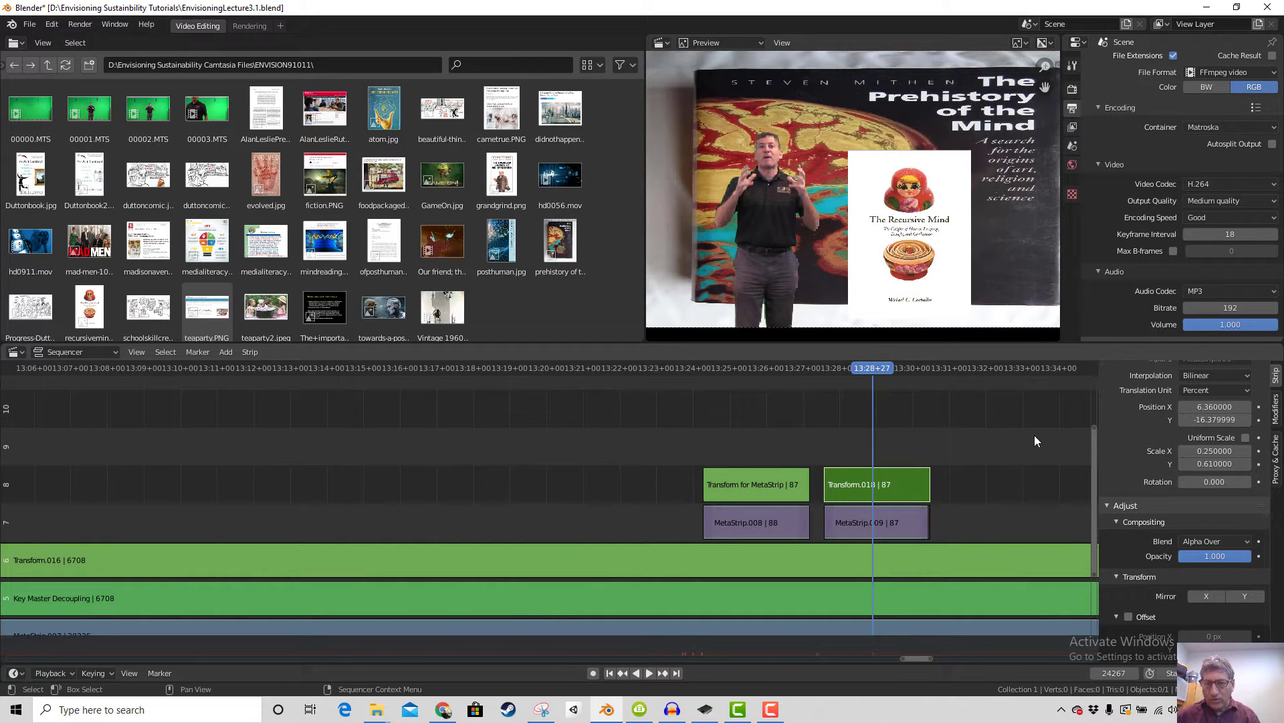
# Review the footage during and after the recursivemind inset by scrubbing and playing it, and return the playhead to 13:23+27 before both insets
pyautogui.moveTo(831, 376); pyautogui.dragTo(866, 384)
pyautogui.press('space')
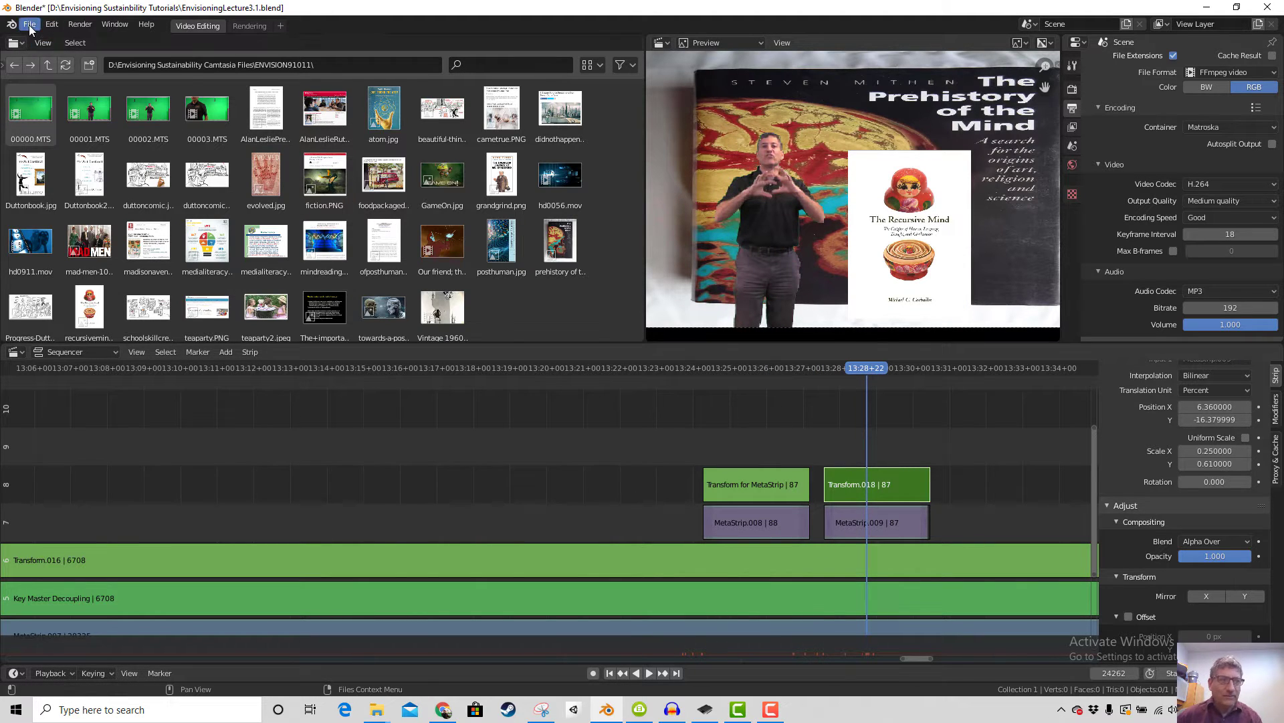
pyautogui.click(770, 709)
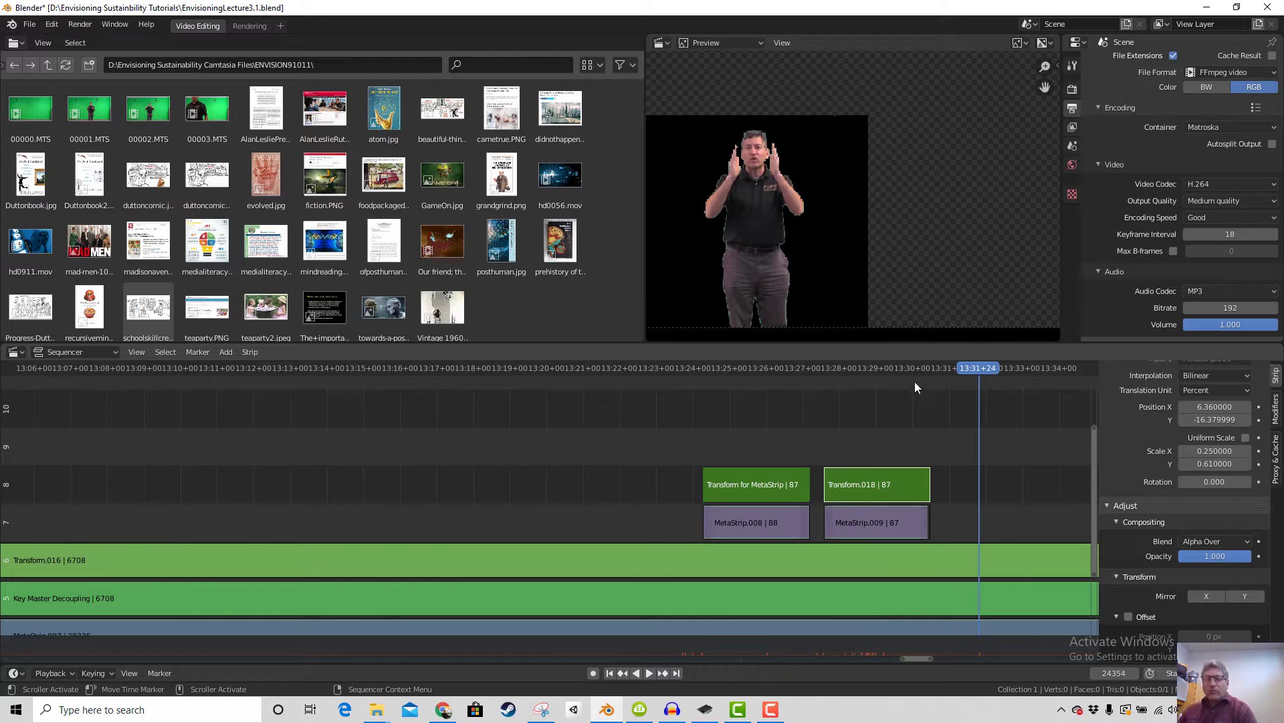
pyautogui.moveTo(981, 367); pyautogui.dragTo(958, 372)
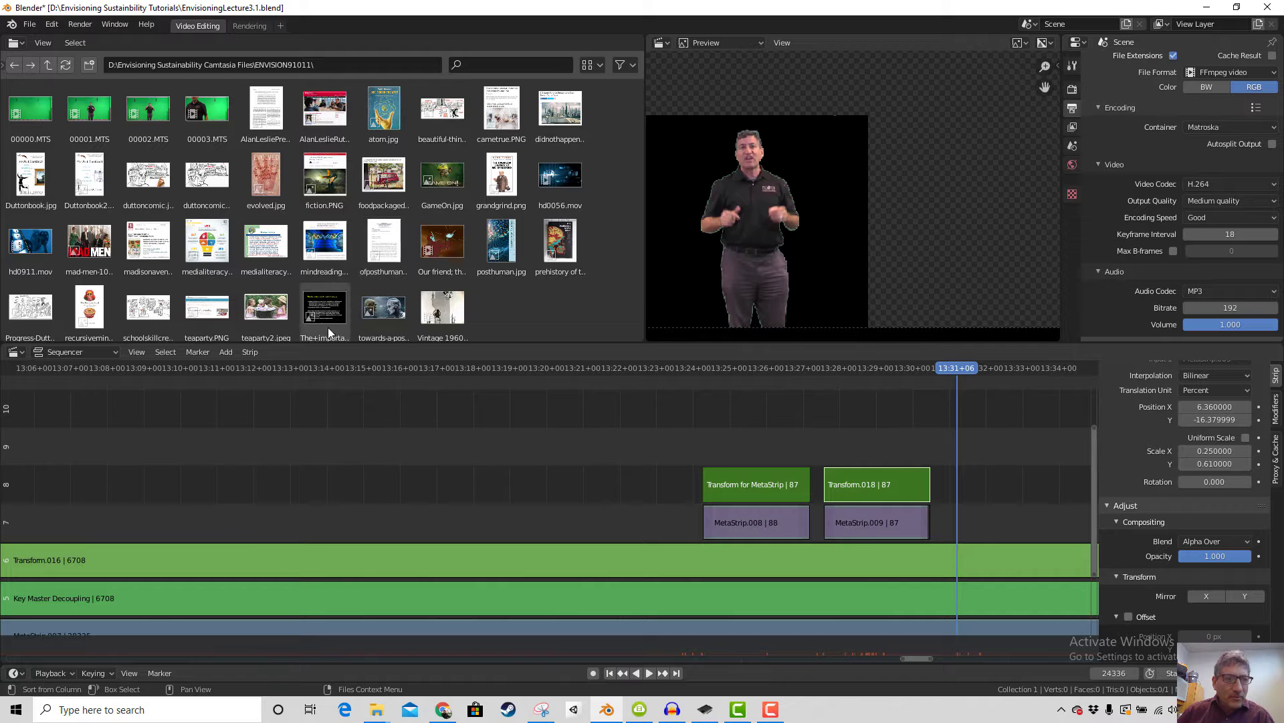
pyautogui.click(940, 370)
pyautogui.press('space')
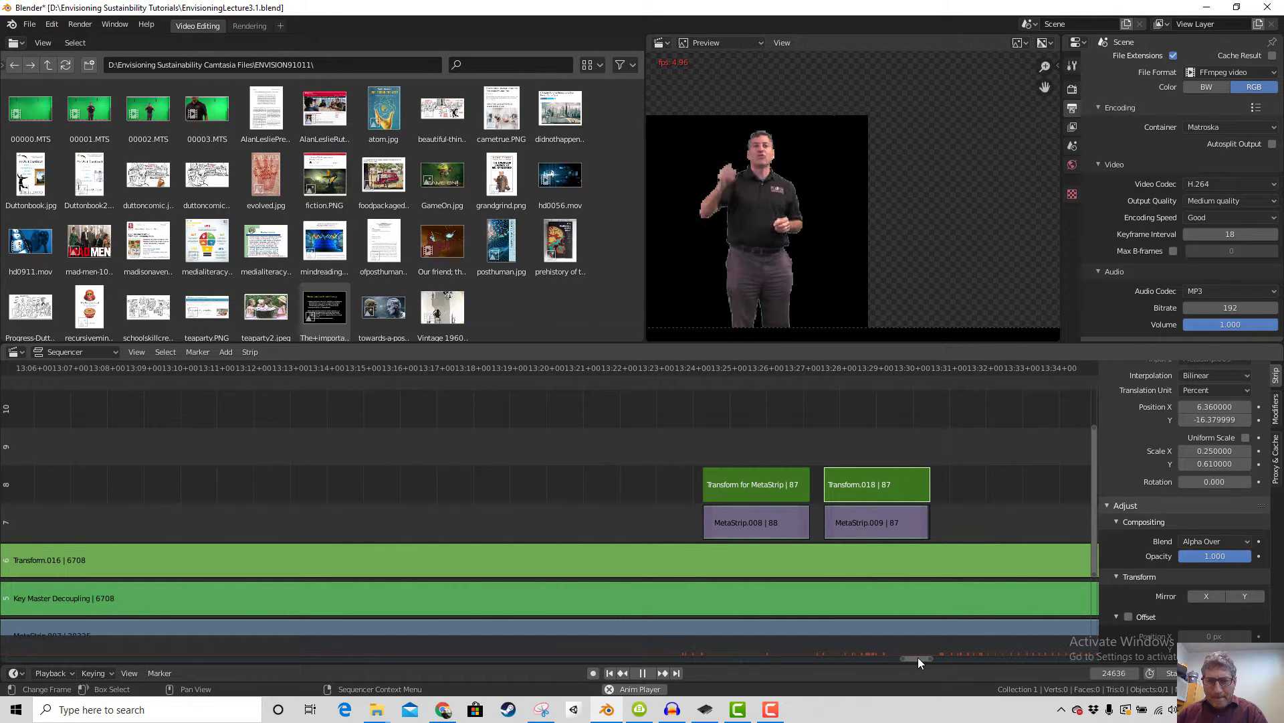
pyautogui.press('space')
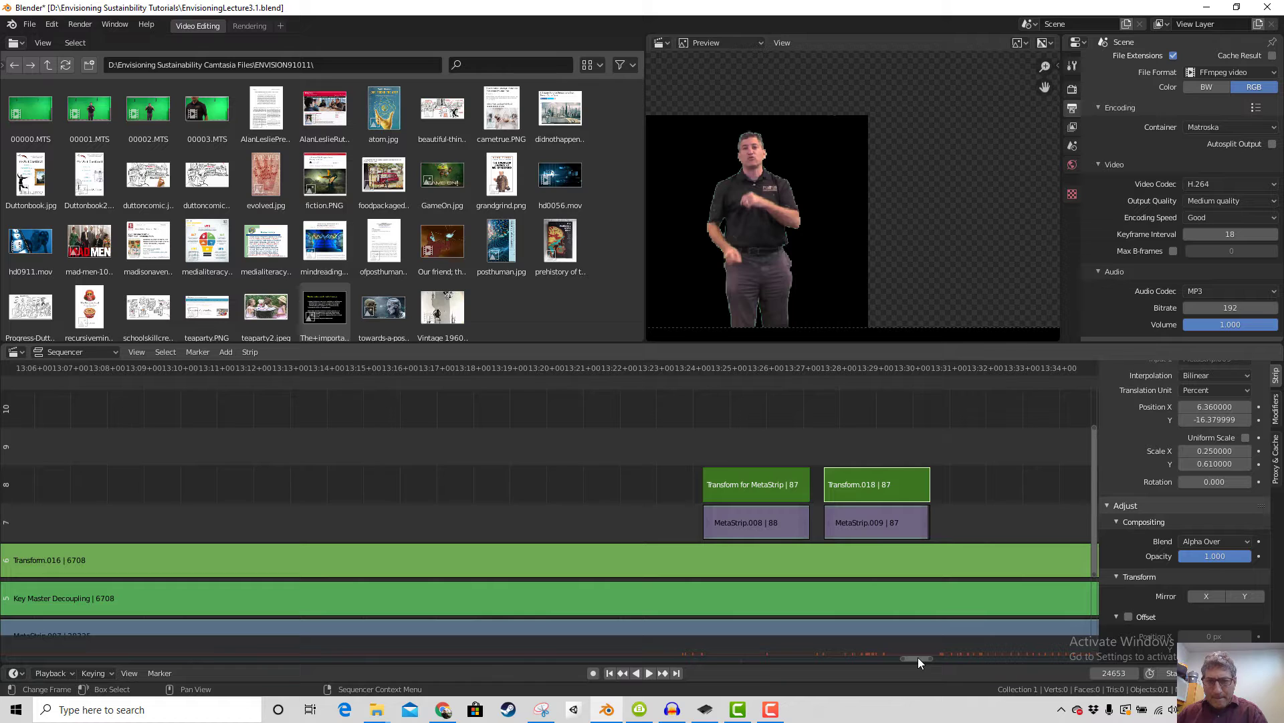
pyautogui.click(914, 370)
pyautogui.press('space')
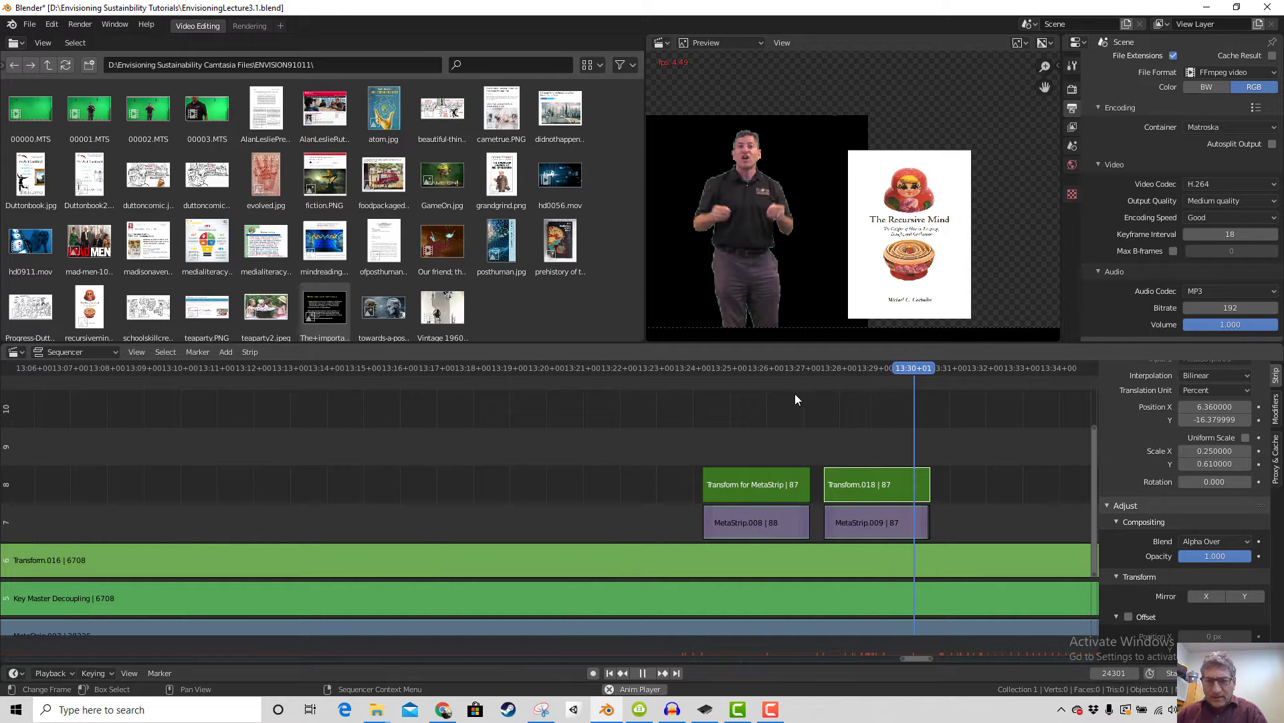
pyautogui.click(690, 368)
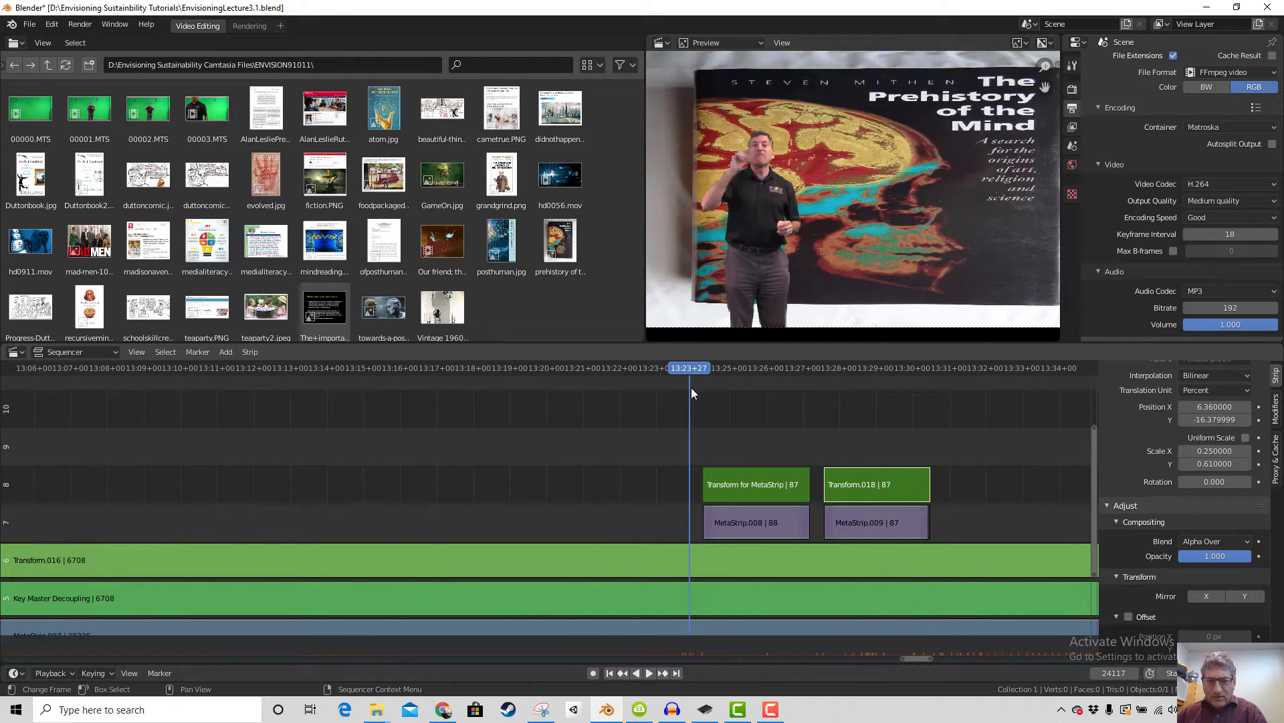
# Switch to Chrome, open the lecture transcript PDF and search it for "fictions are"
pyautogui.click(443, 709)
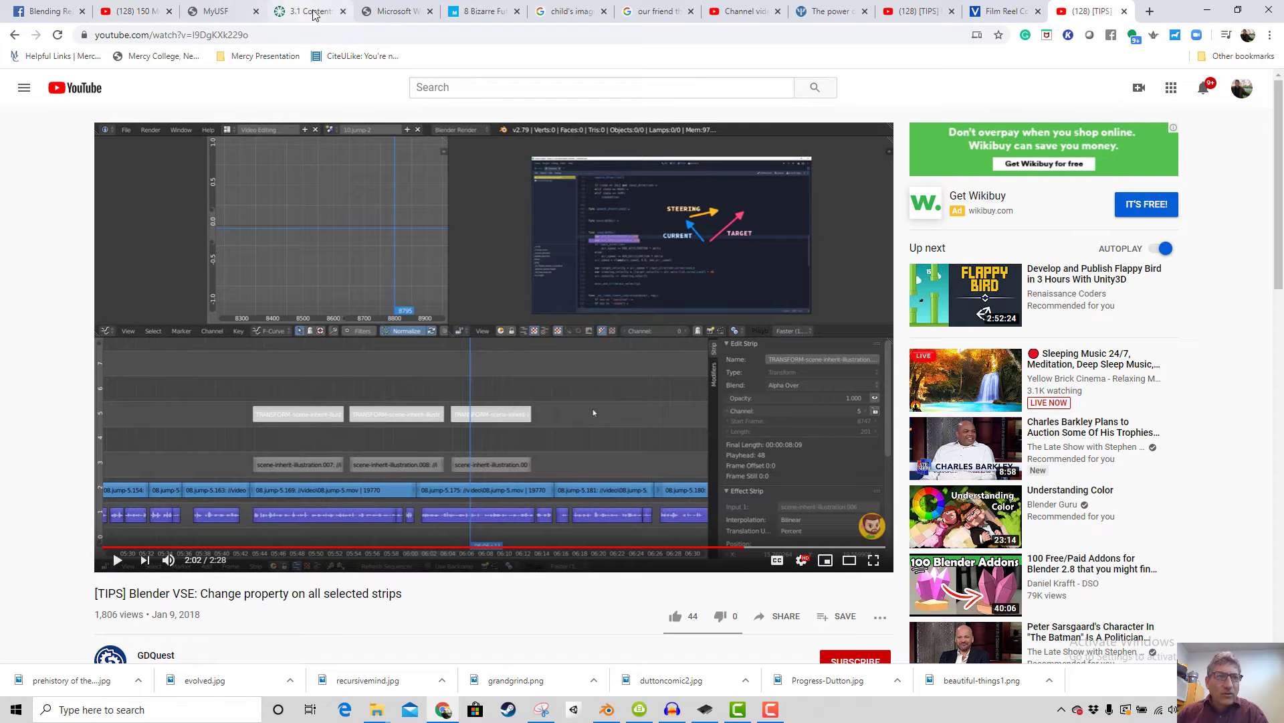
pyautogui.click(382, 12)
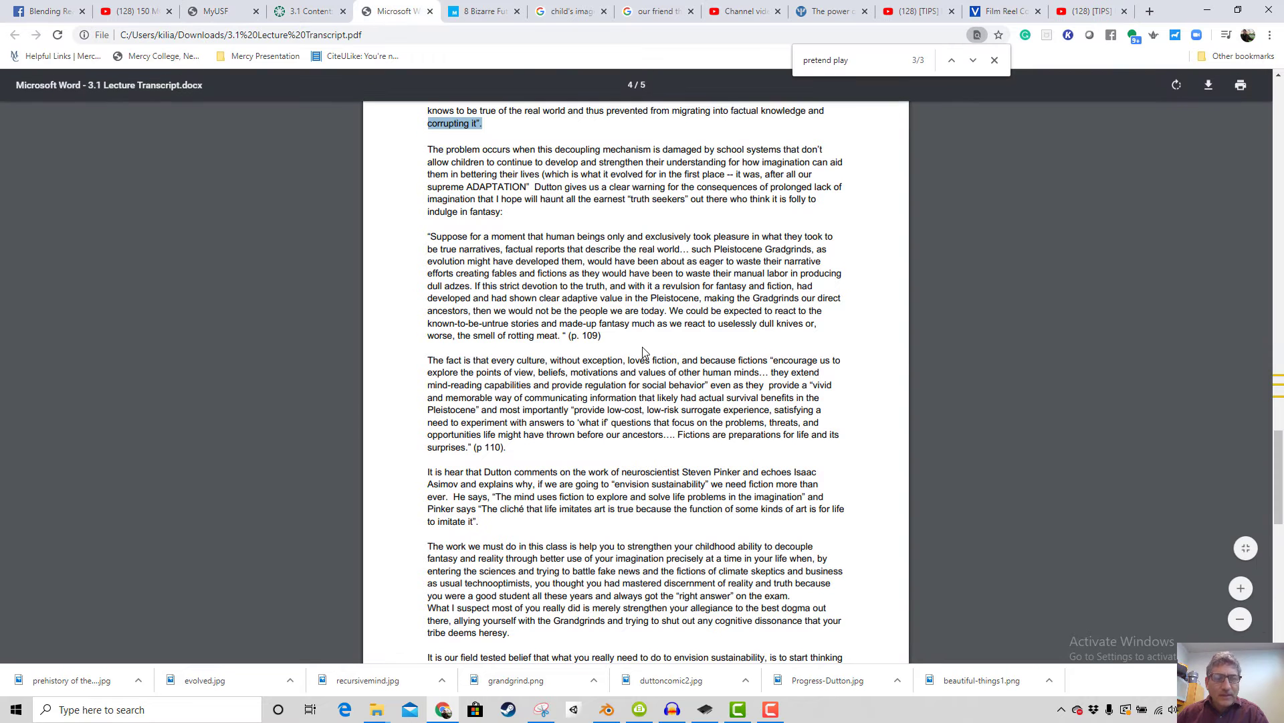
pyautogui.scroll(-2, 643, 351)
pyautogui.hotkey('ctrl', 'f')
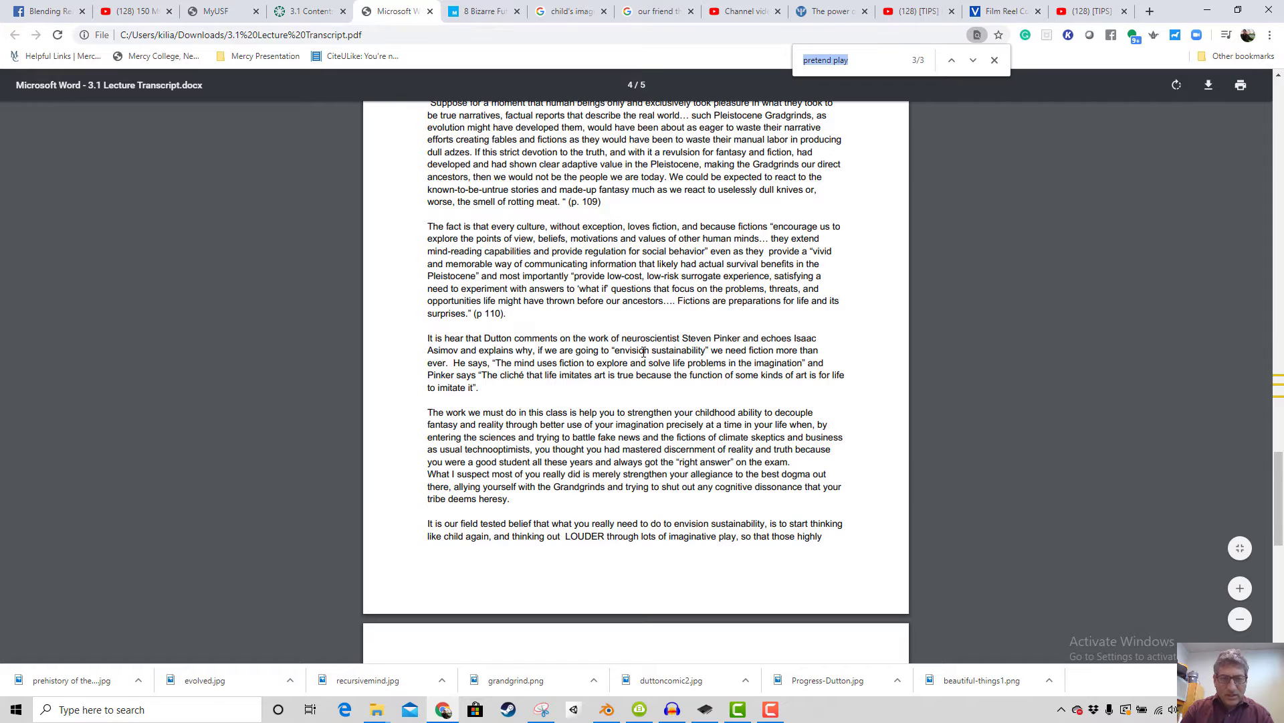
pyautogui.write('fictiona')
pyautogui.press('BackSpace')
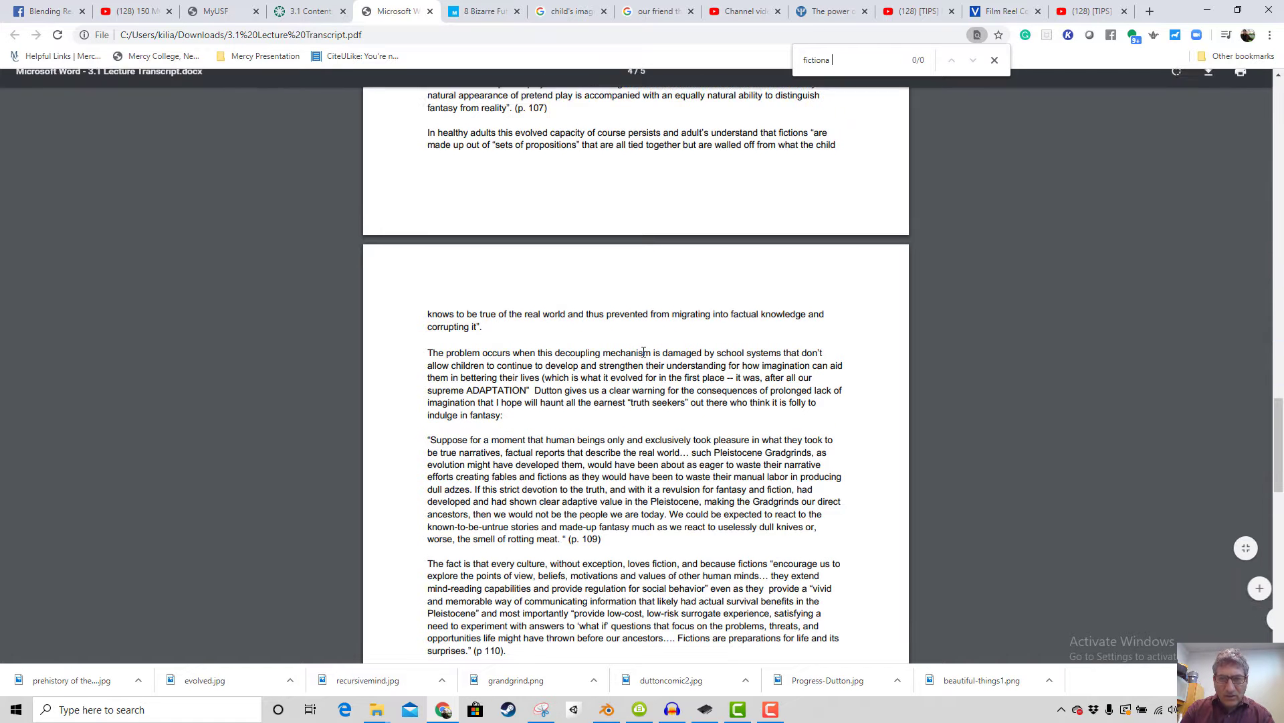
pyautogui.write('s are')
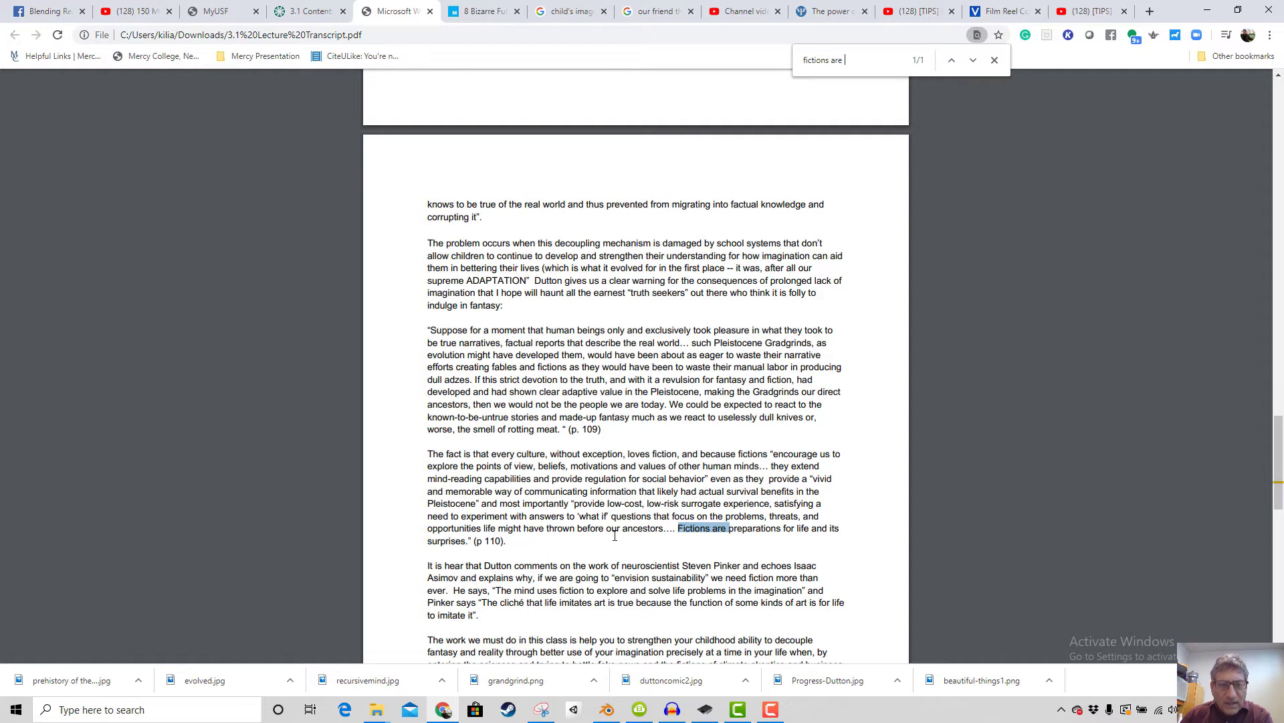
# Read the passages around the match and copy the phrase ending in "have thrown before our ancestors…." from the transcript
pyautogui.scroll(5, 615, 535)
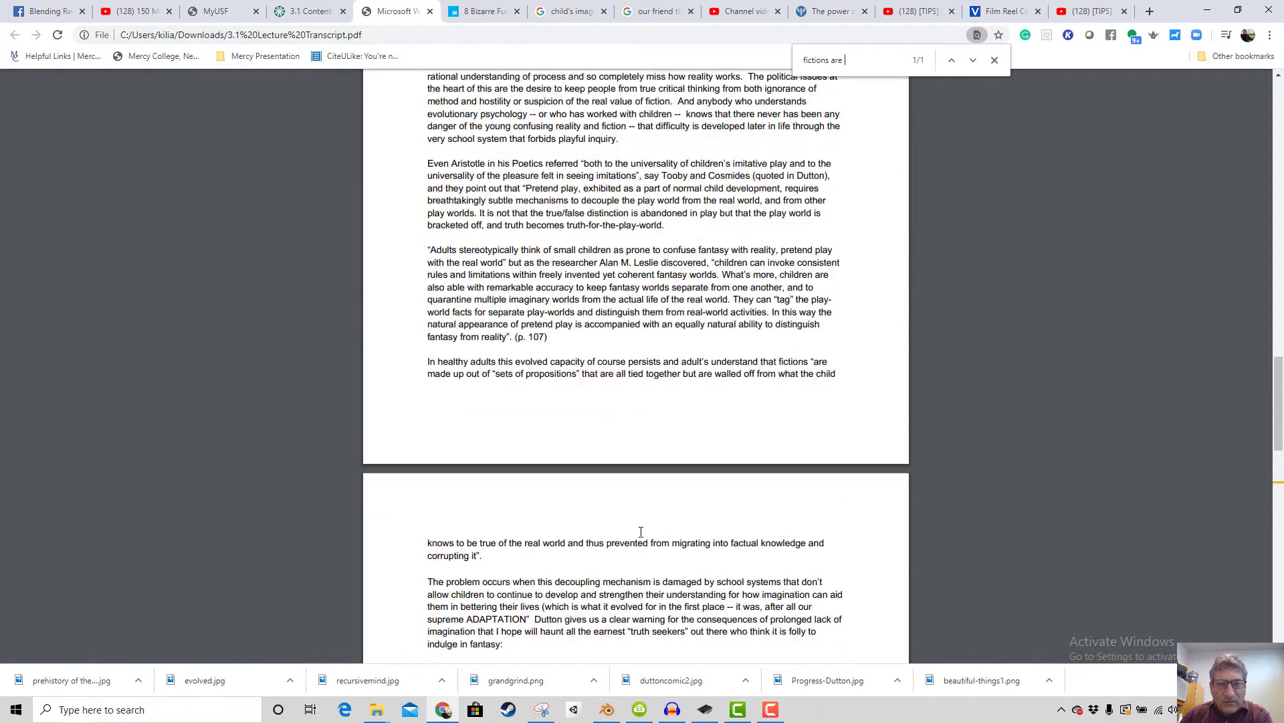
pyautogui.scroll(3, 632, 499)
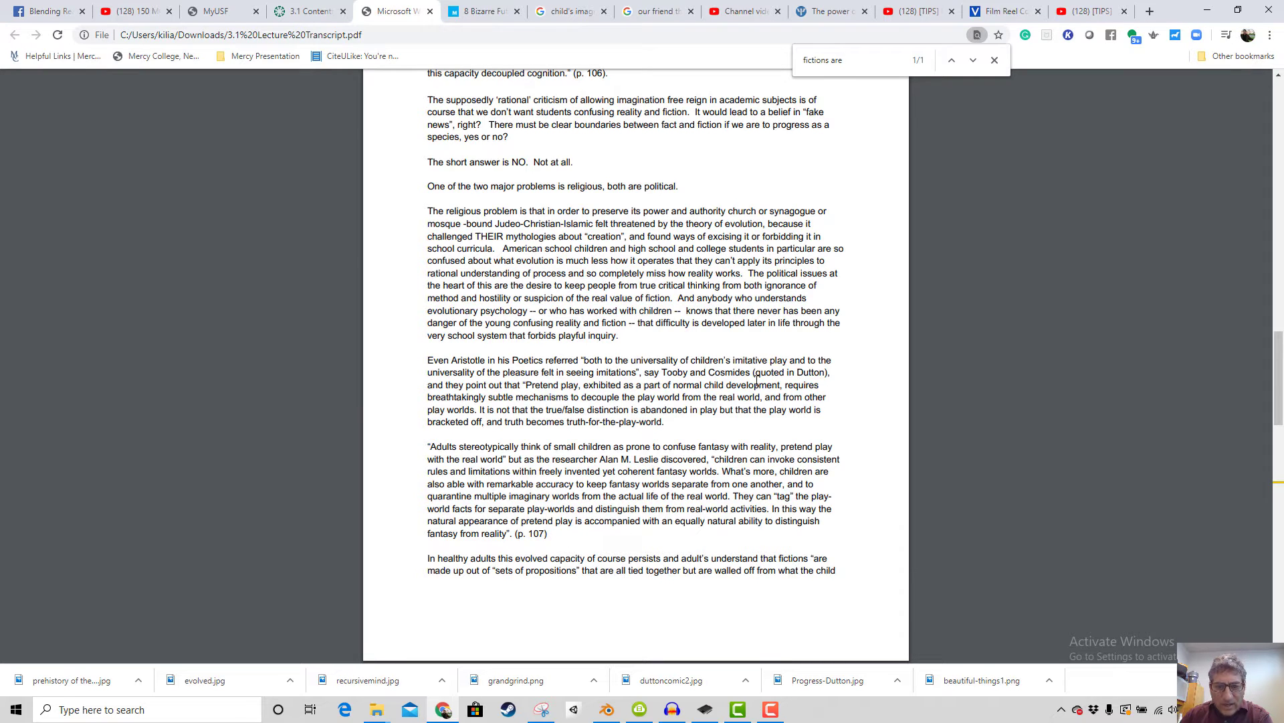
pyautogui.scroll(-10, 782, 374)
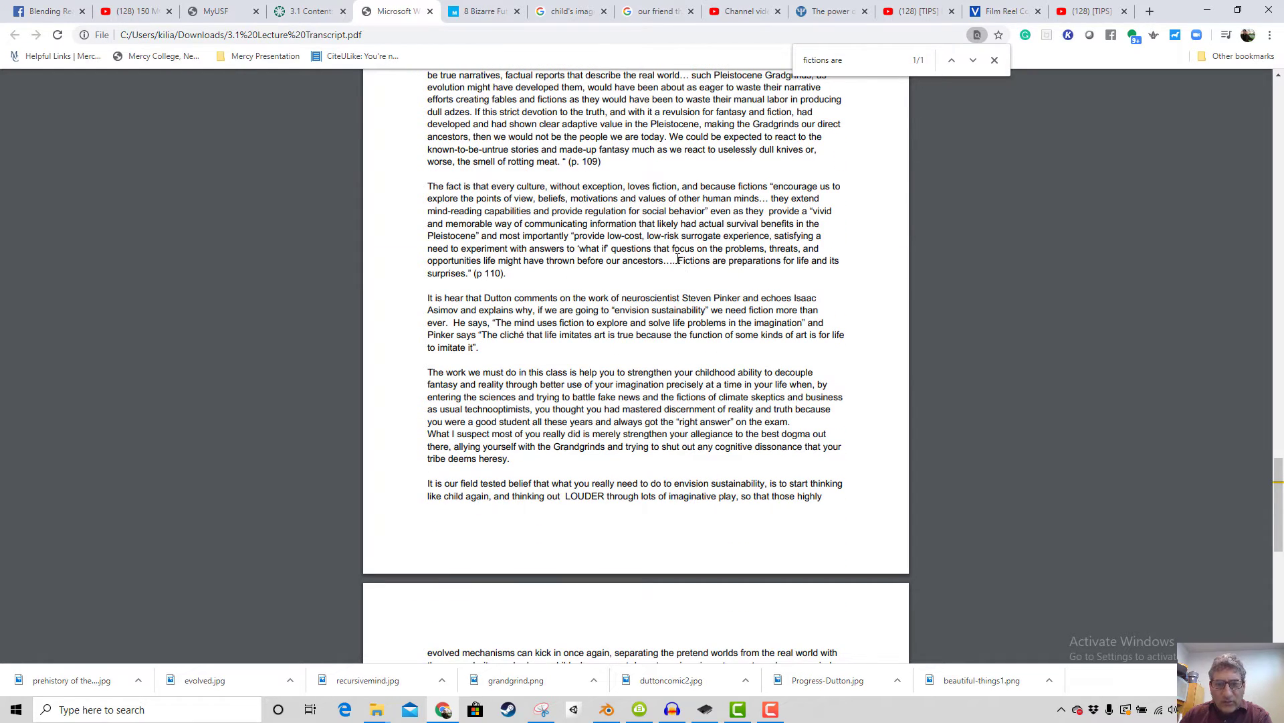
pyautogui.moveTo(677, 260); pyautogui.dragTo(709, 263)
pyautogui.moveTo(502, 281); pyautogui.dragTo(514, 276)
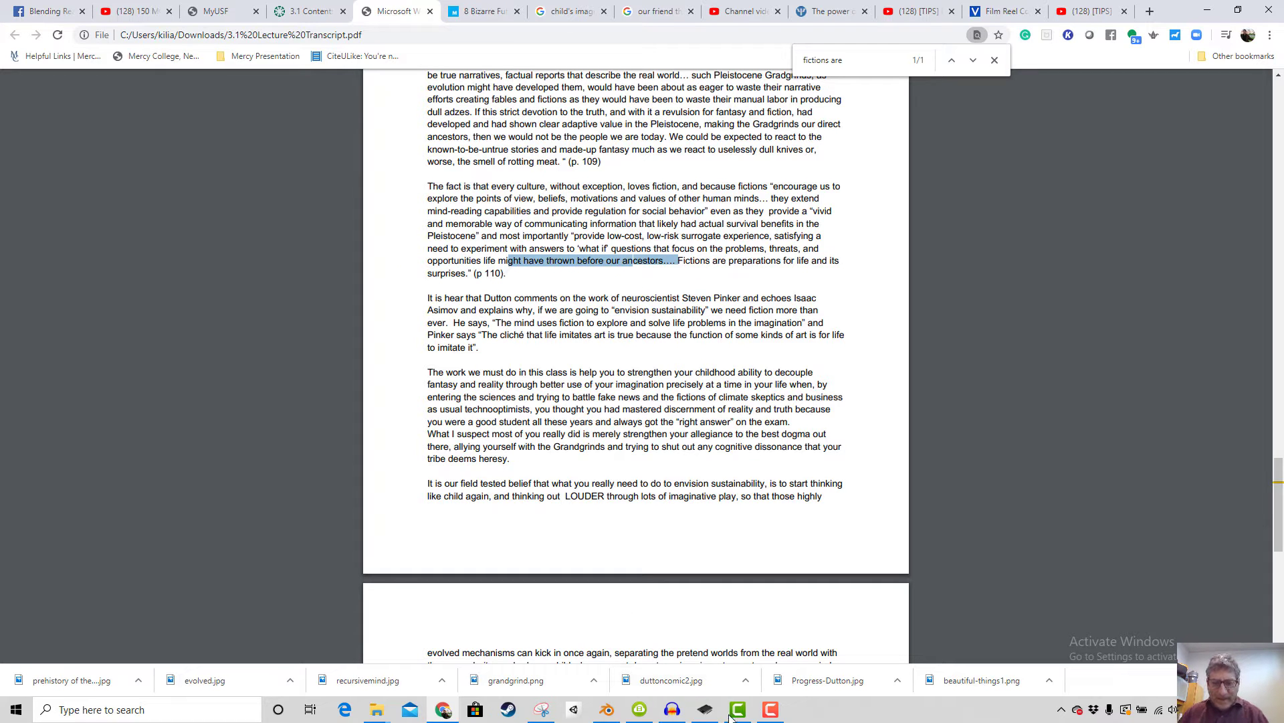
# Switch back to Blender and add a text strip at 13:31+12, after the two inset covers
pyautogui.click(606, 710)
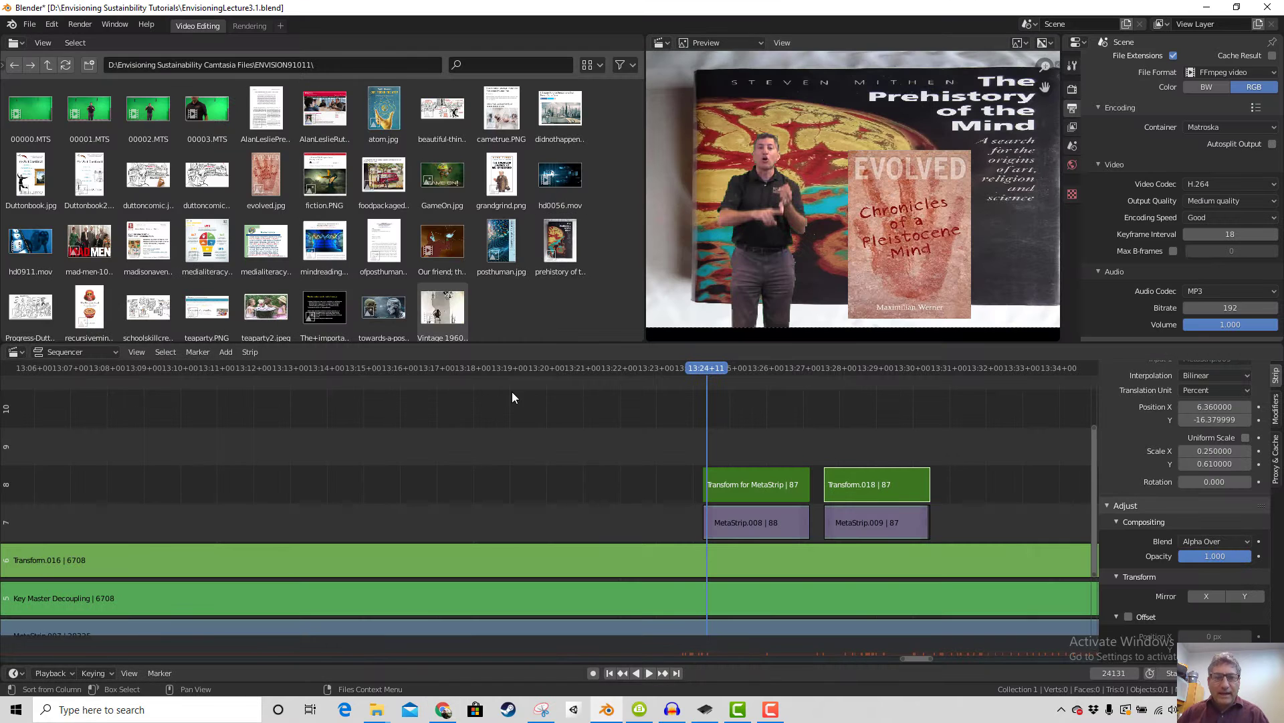
pyautogui.click(965, 368)
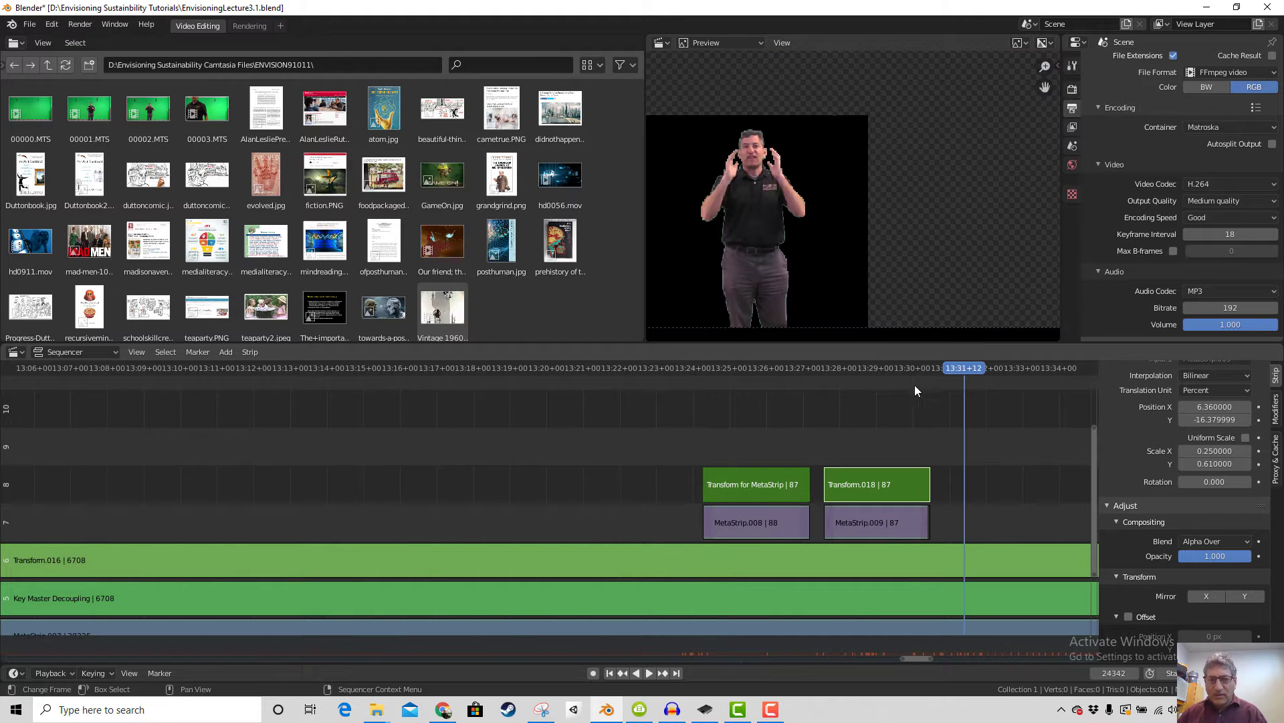
pyautogui.click(228, 352)
pyautogui.click(274, 469)
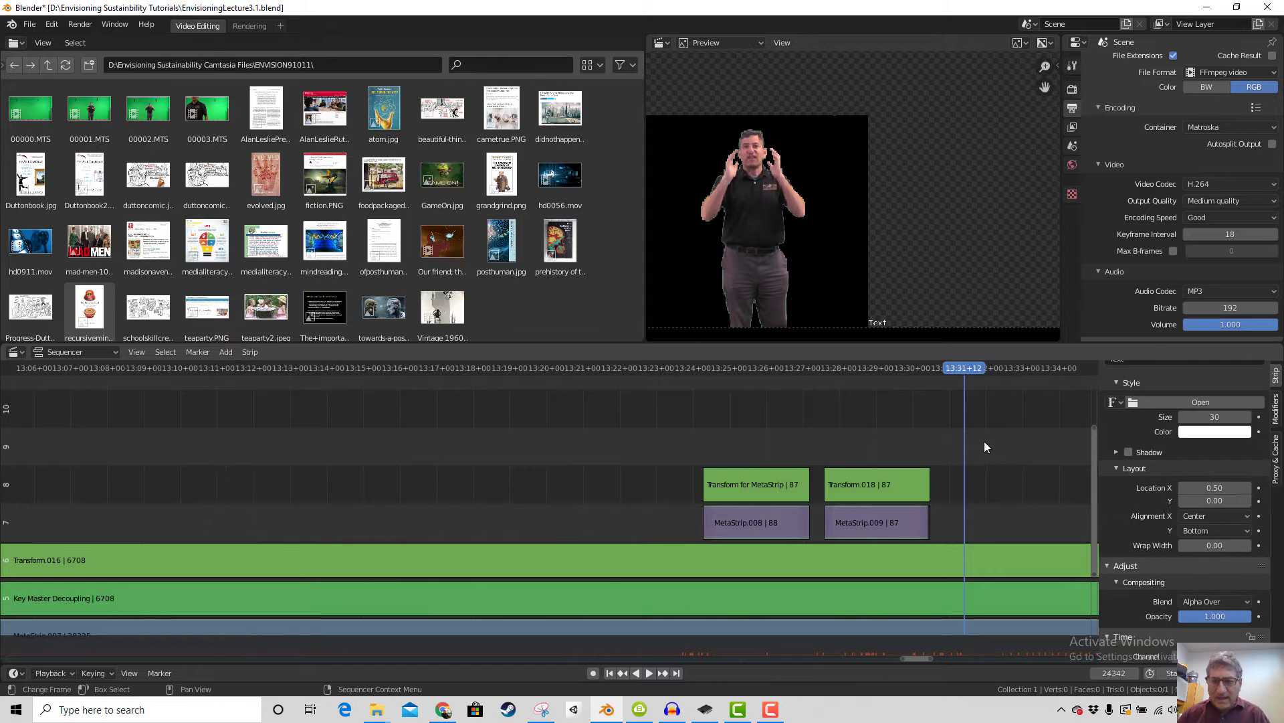
# Rename the new text strip as "Quote Dutton"
pyautogui.scroll(2, 1197, 393)
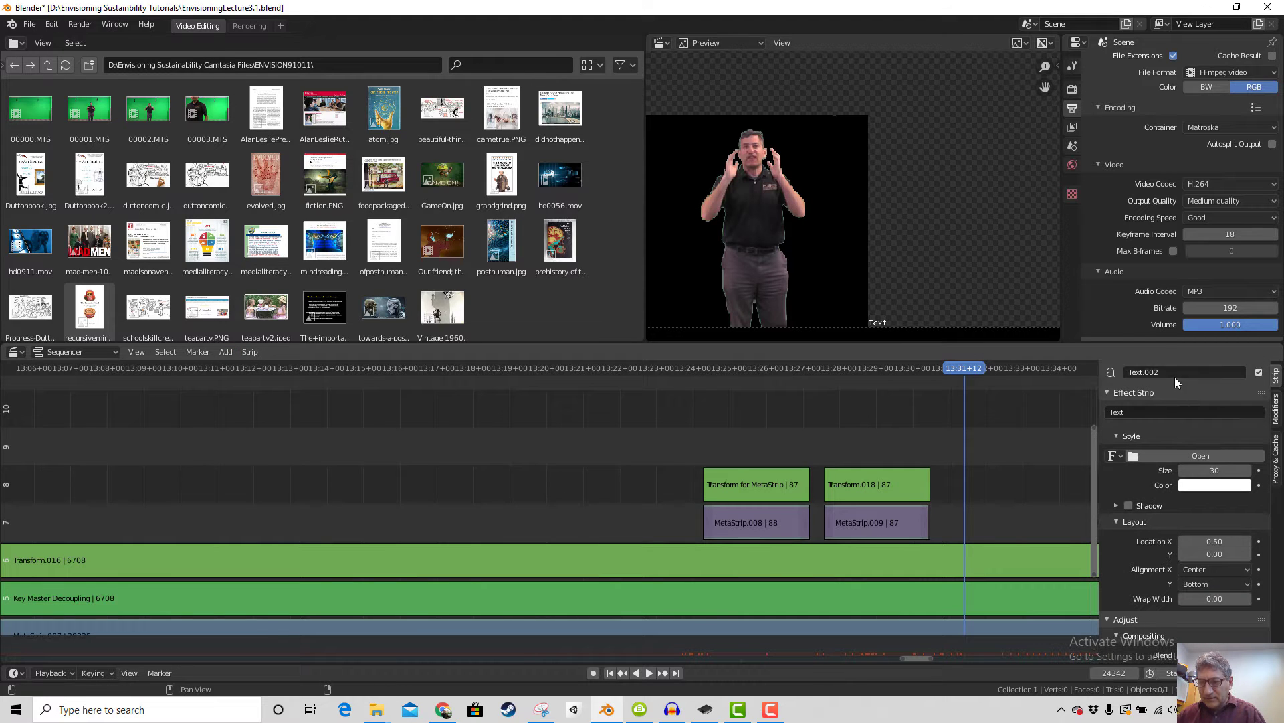
pyautogui.click(1136, 372)
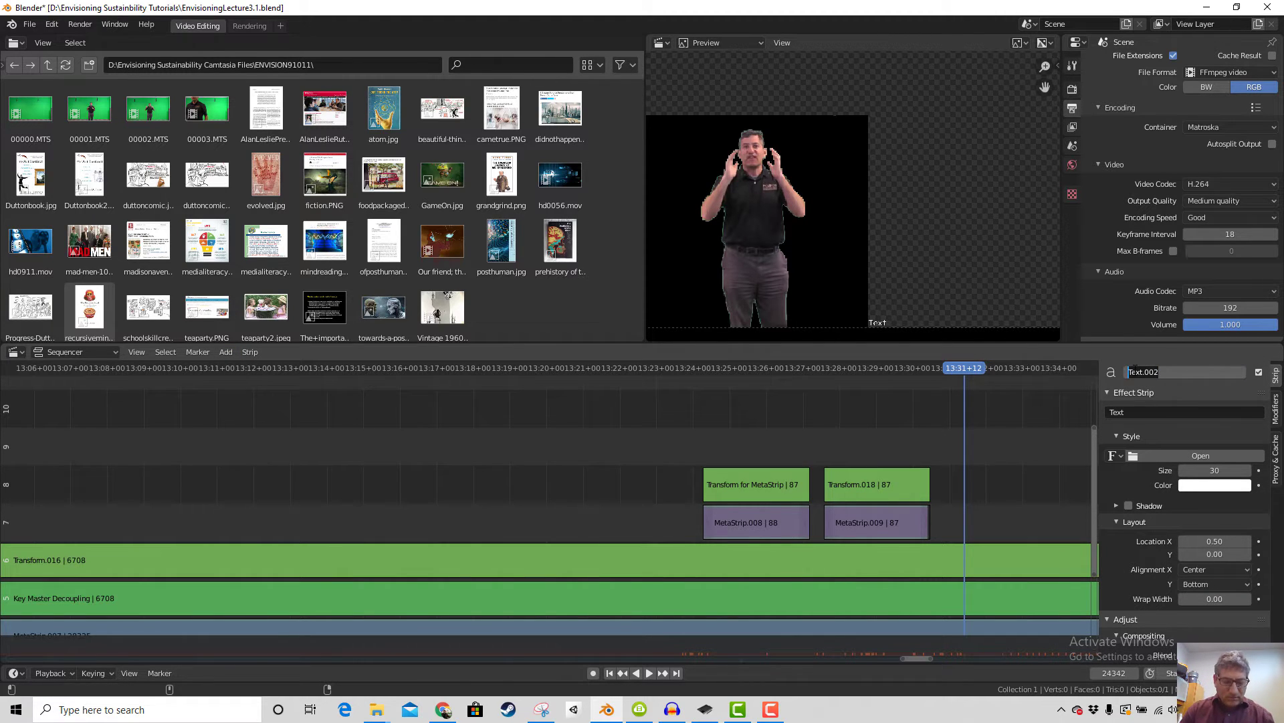
pyautogui.write('Quote Dutt')
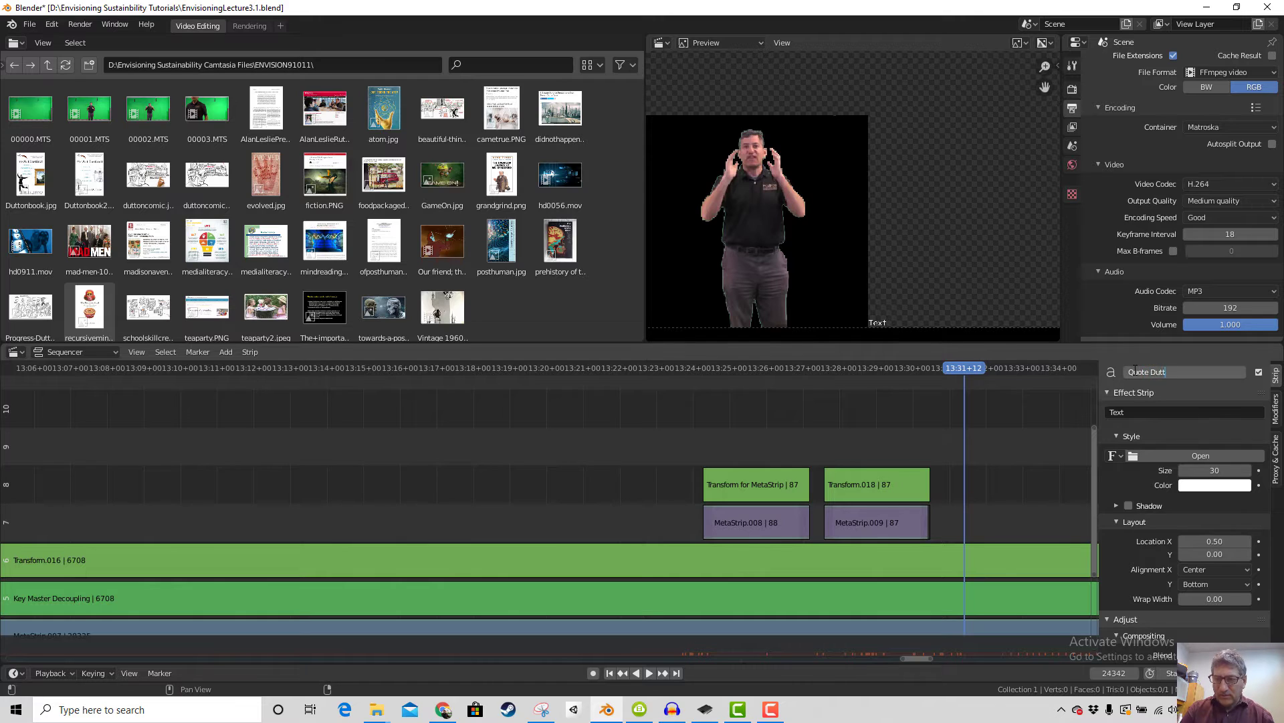
pyautogui.write('on')
pyautogui.press('Return')
# Paste the copied transcript phrase as the strip's text, then clear the text content
pyautogui.click(1140, 411)
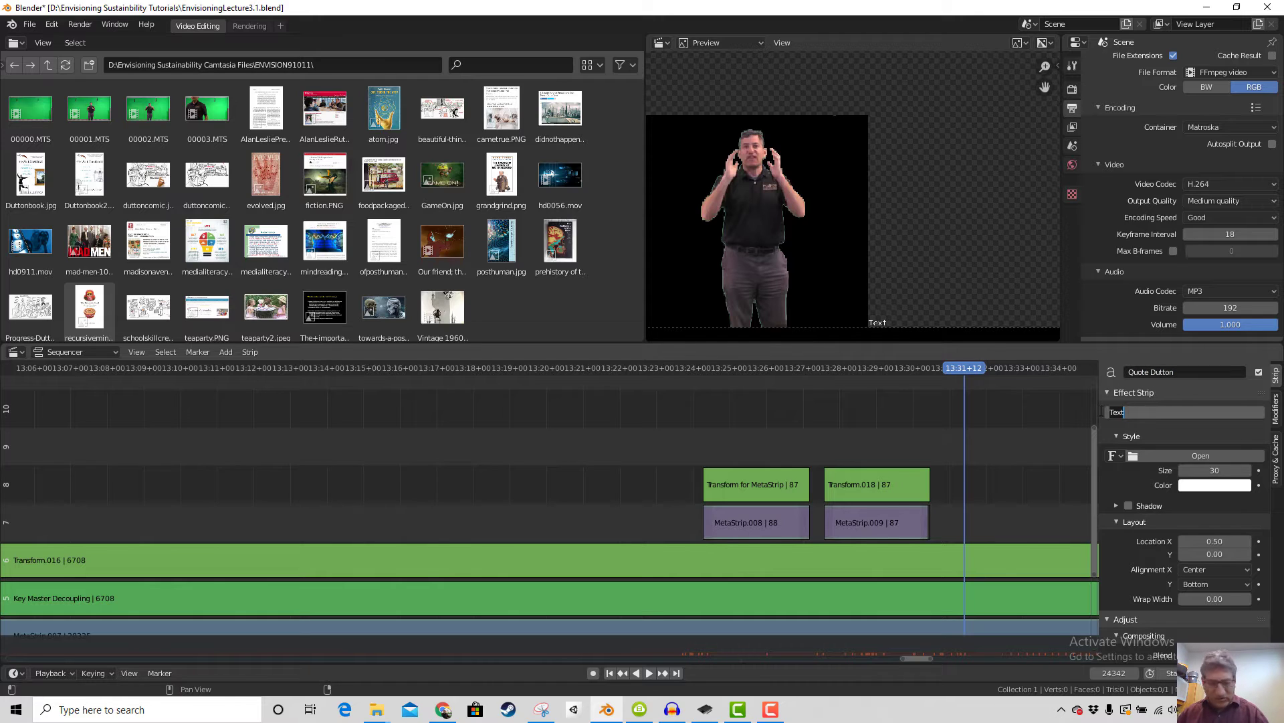
pyautogui.hotkey('ctrl', 'v')
pyautogui.moveTo(1129, 414); pyautogui.dragTo(1085, 418)
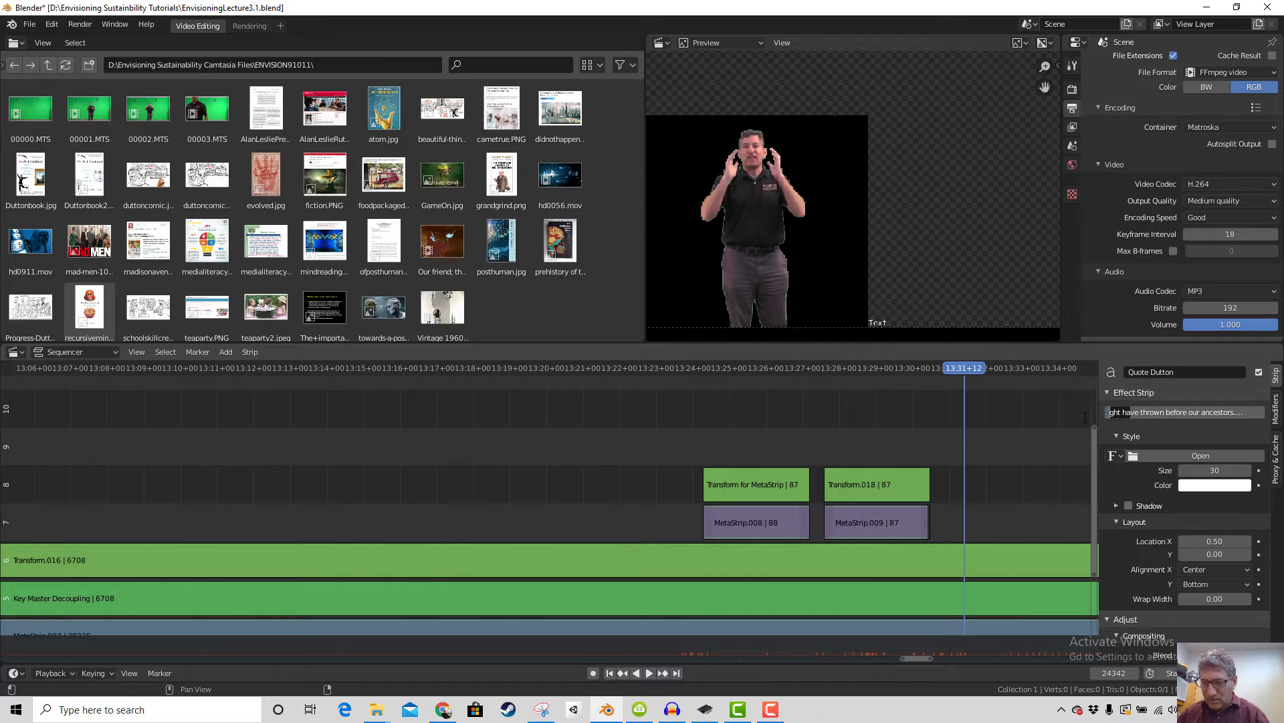
pyautogui.click(1128, 412)
pyautogui.moveTo(1251, 414); pyautogui.dragTo(1069, 420)
pyautogui.click(1107, 412)
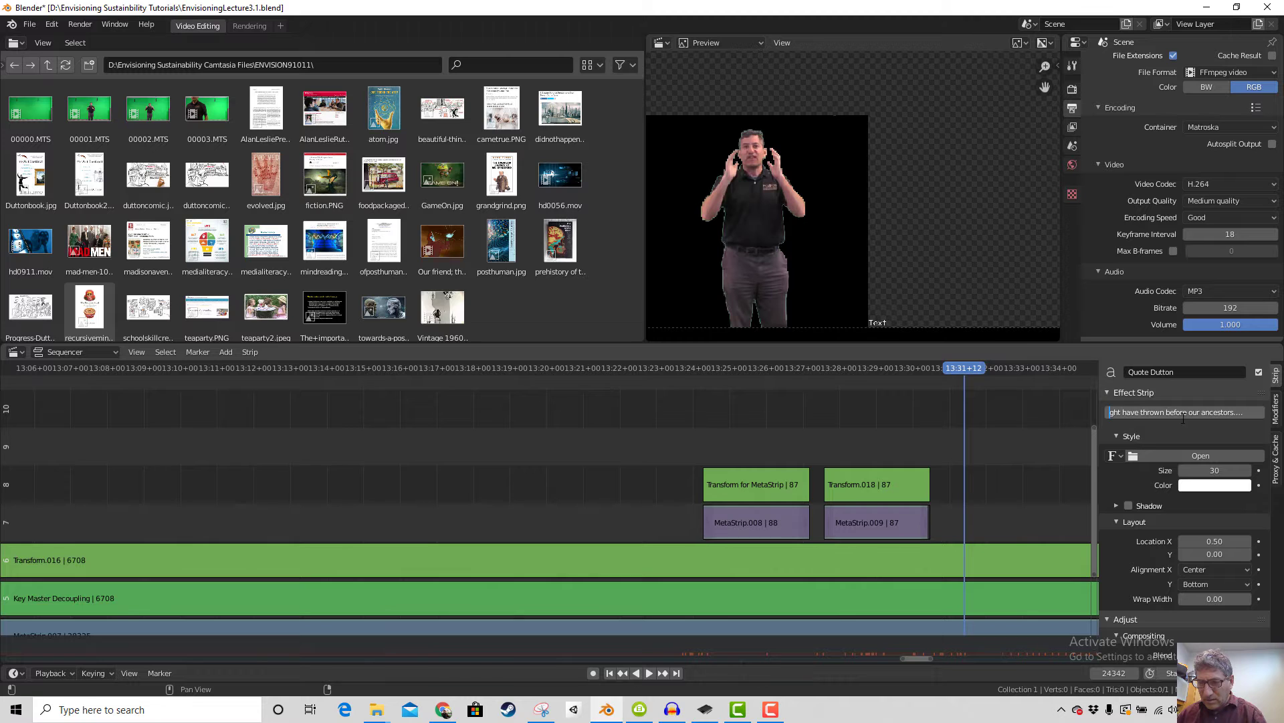
pyautogui.moveTo(1245, 412); pyautogui.dragTo(1105, 412)
pyautogui.press('BackSpace')
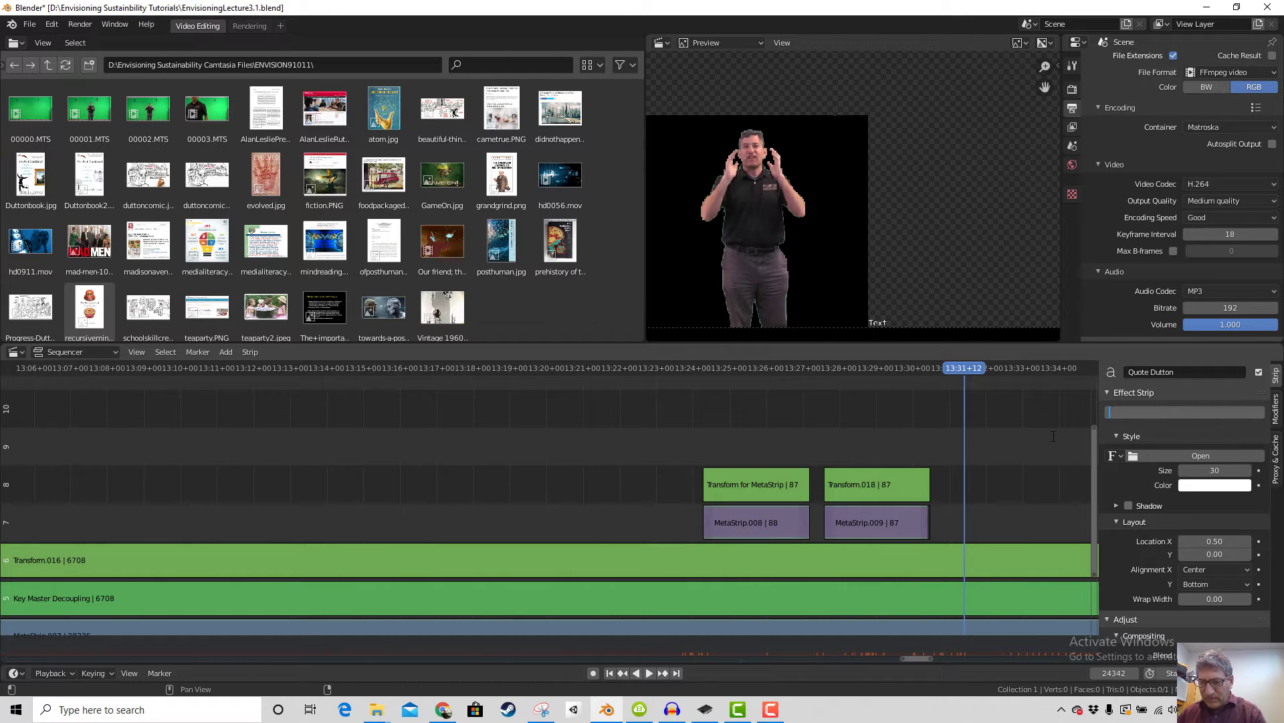
# Switch to Chrome and copy the line "Fictions are preparations for life and its" from the transcript
pyautogui.click(443, 709)
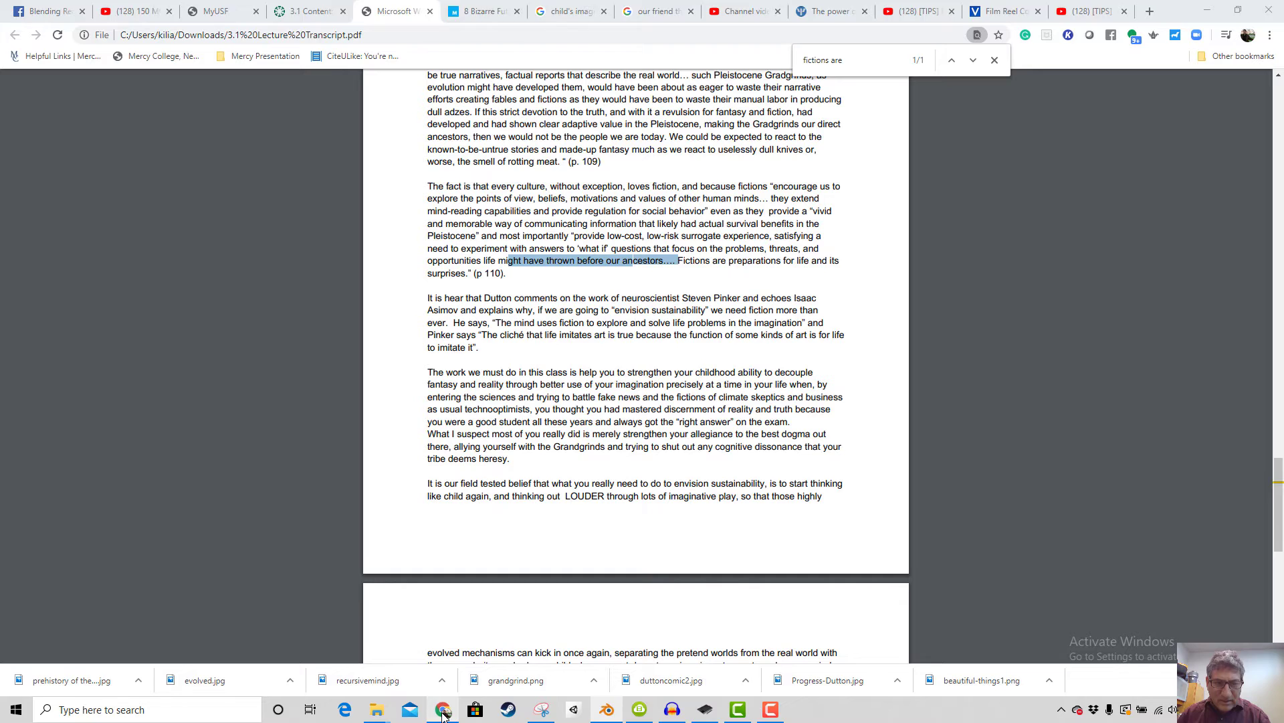
pyautogui.click(591, 286)
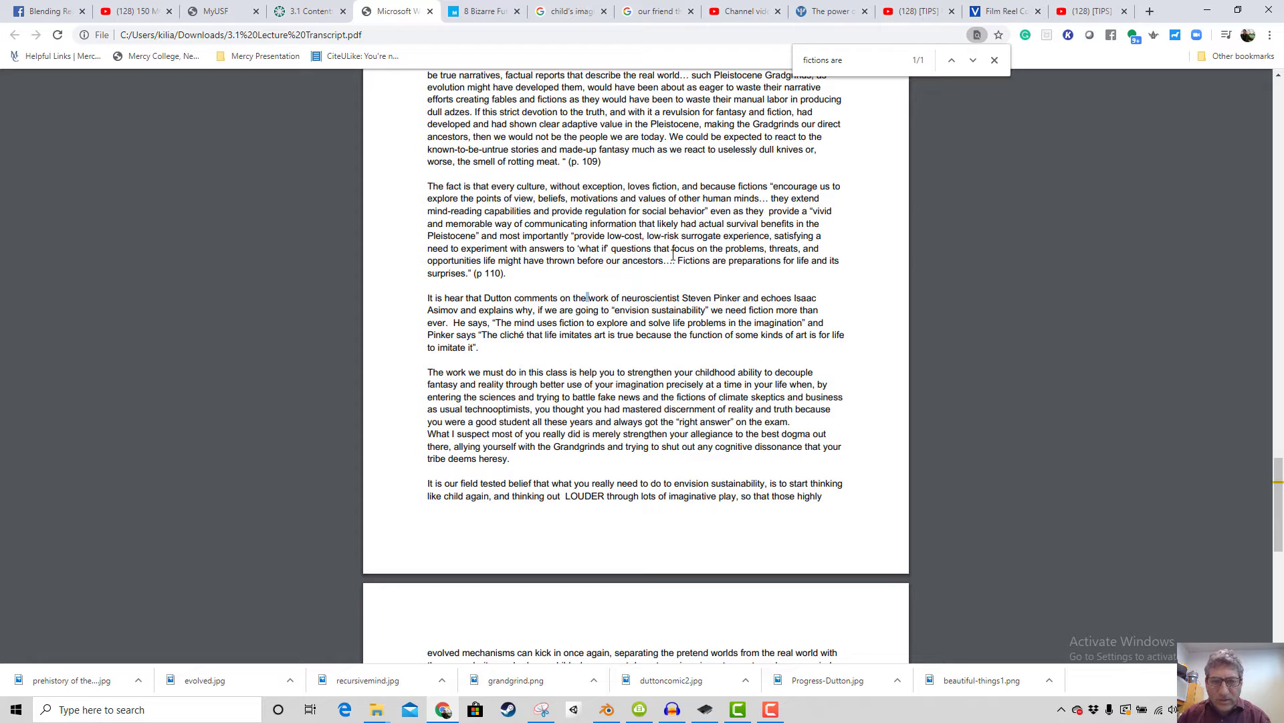
pyautogui.moveTo(688, 268); pyautogui.dragTo(844, 260)
pyautogui.hotkey('ctrl', 'c')
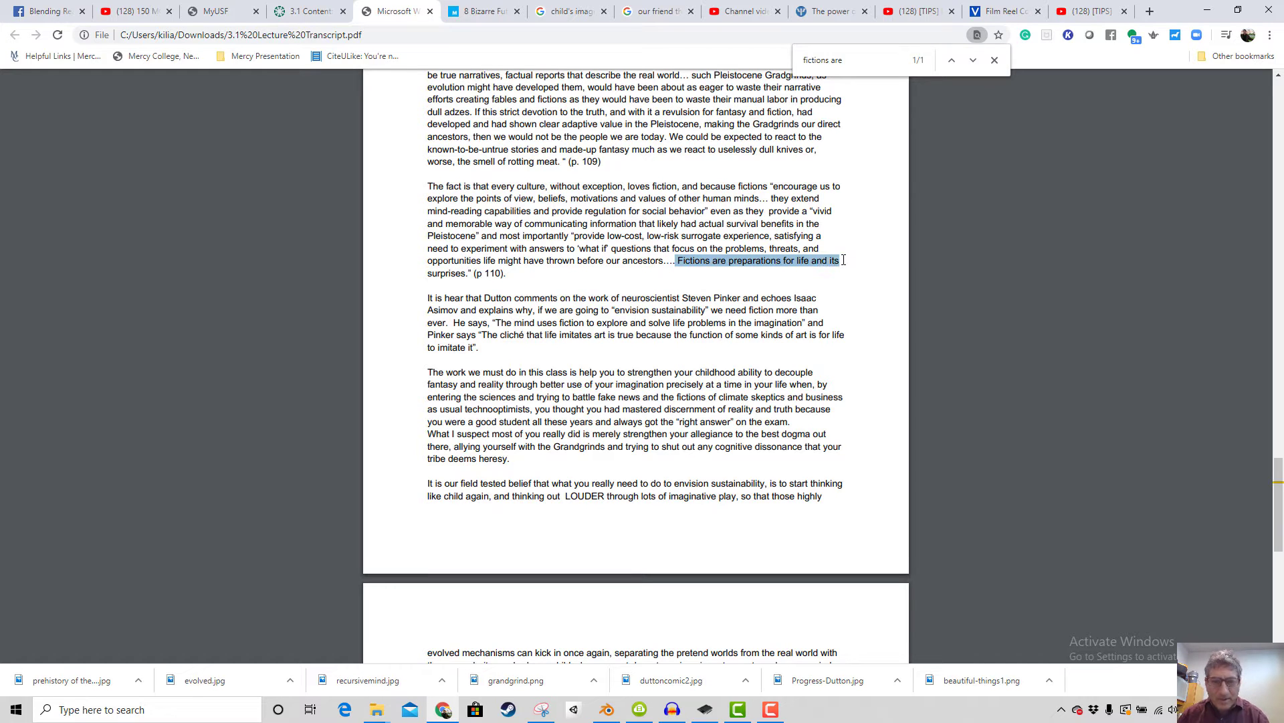
# In Blender, set the Quote Dutton strip's text to an opening quotation mark followed by the copied line
pyautogui.click(607, 709)
pyautogui.click(1135, 412)
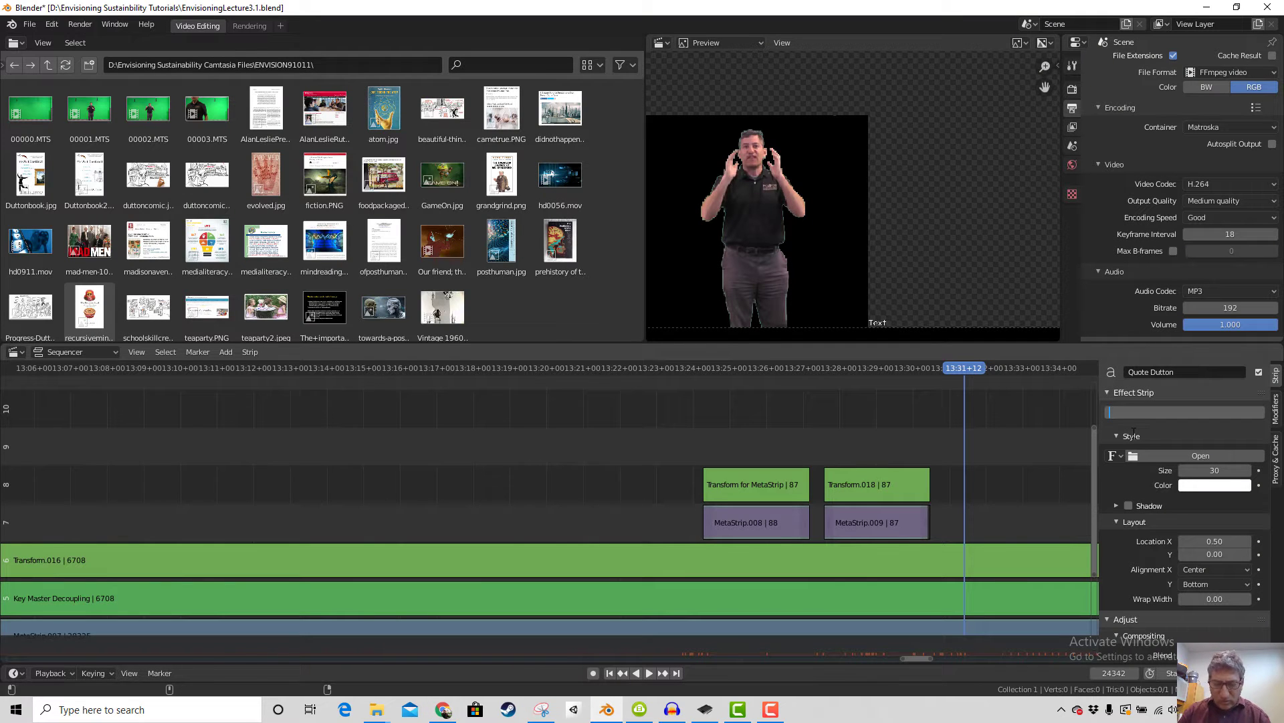
pyautogui.write('"')
pyautogui.hotkey('ctrl', 'v')
pyautogui.press('Return')
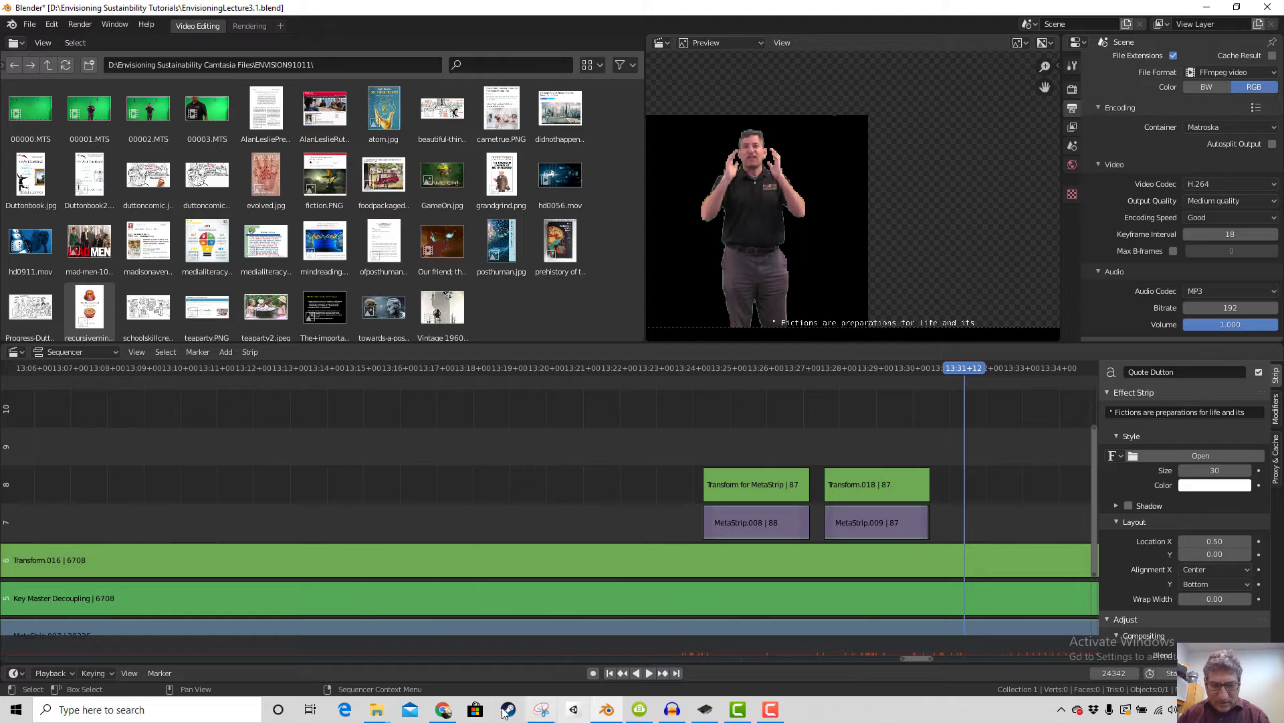
# Copy the ending surprises." (p 110) from the transcript in Chrome and append it to the quote strip's text in Blender
pyautogui.click(442, 711)
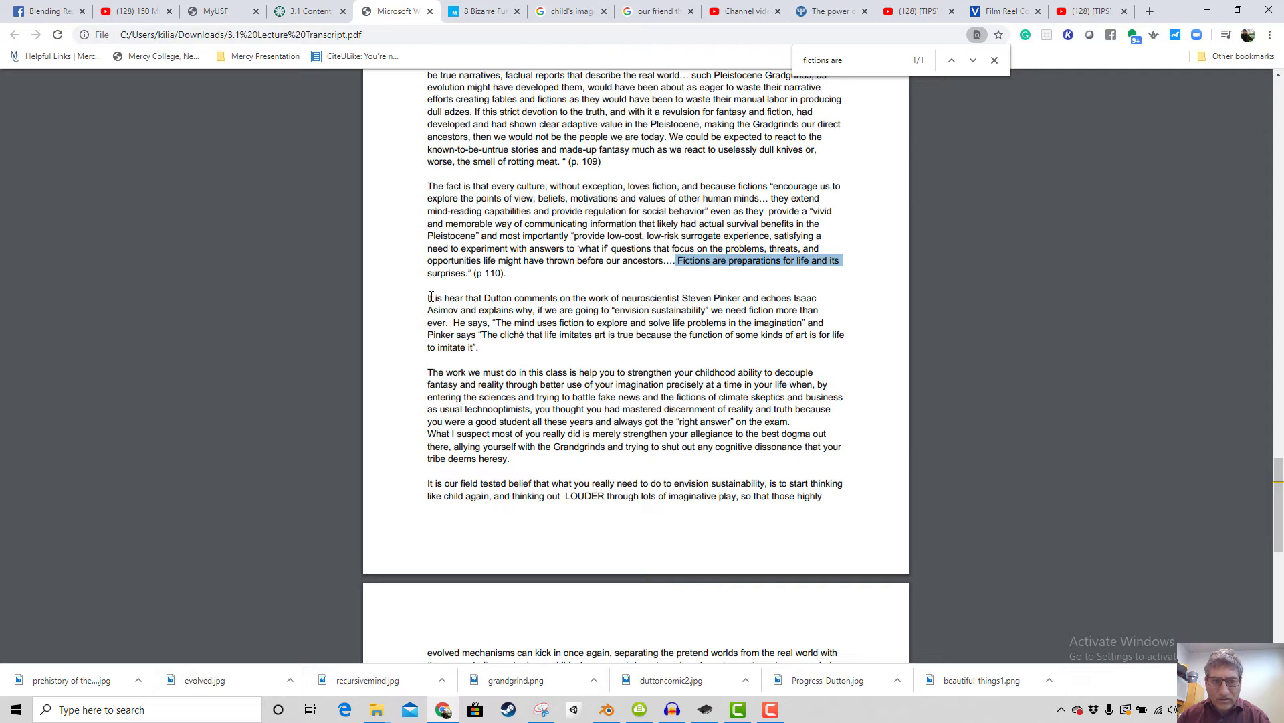
pyautogui.moveTo(431, 276); pyautogui.dragTo(506, 283)
pyautogui.hotkey('ctrl', 'c')
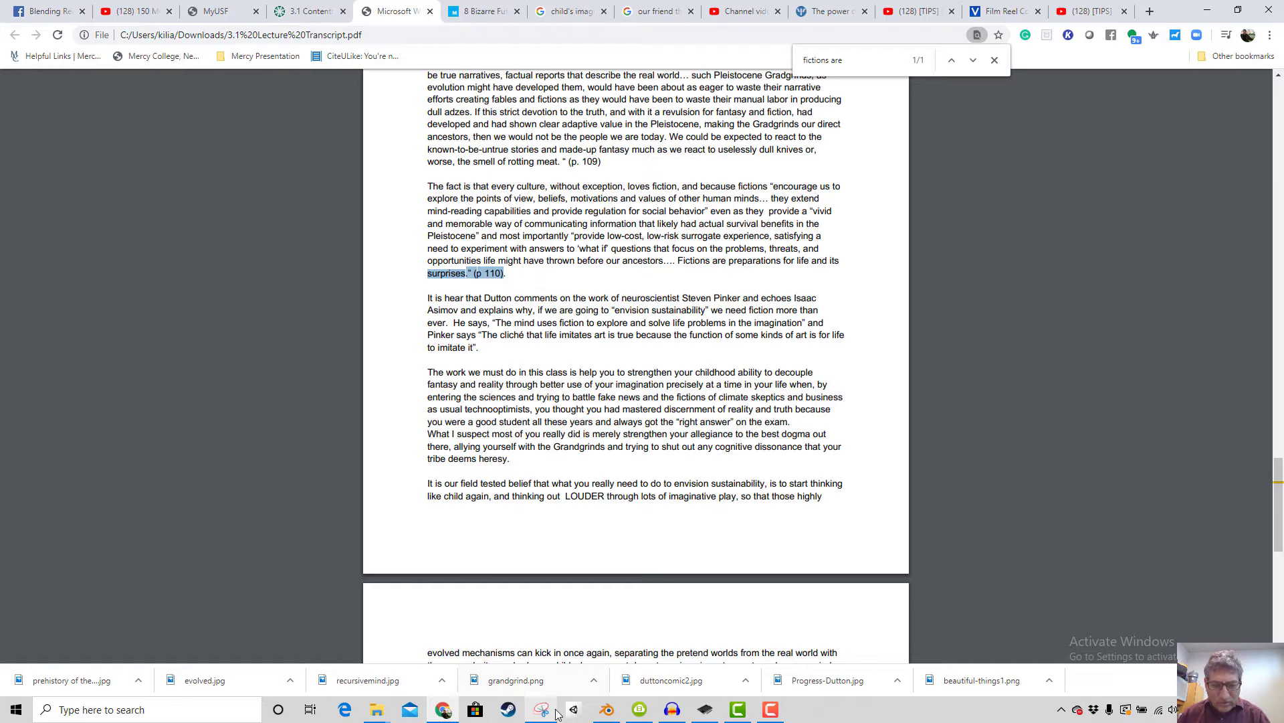
pyautogui.click(607, 710)
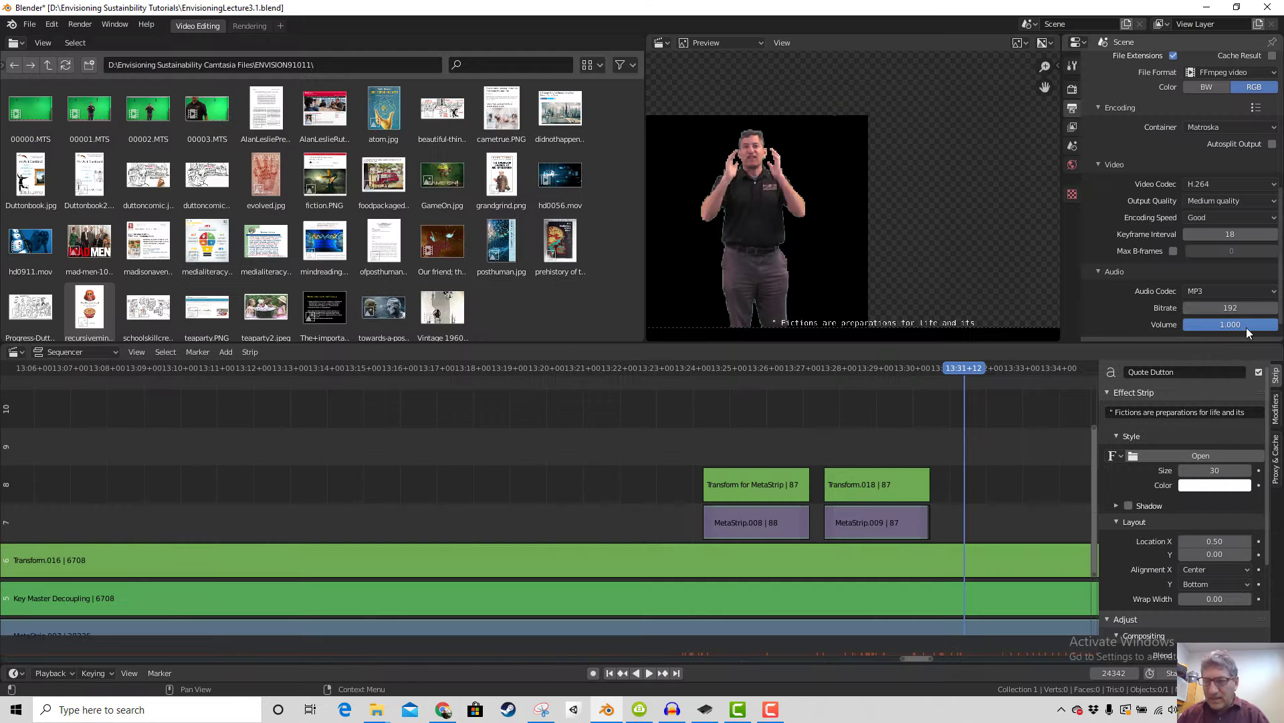
pyautogui.click(1248, 412)
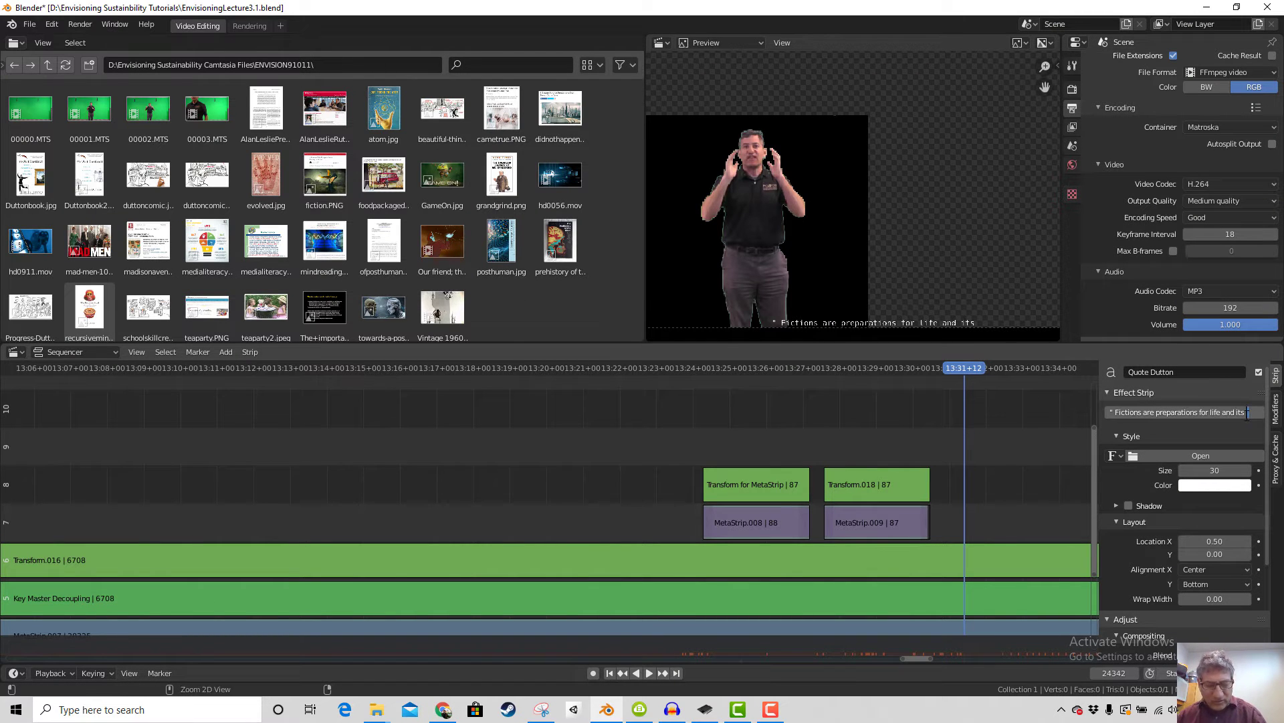
pyautogui.hotkey('ctrl', 'v')
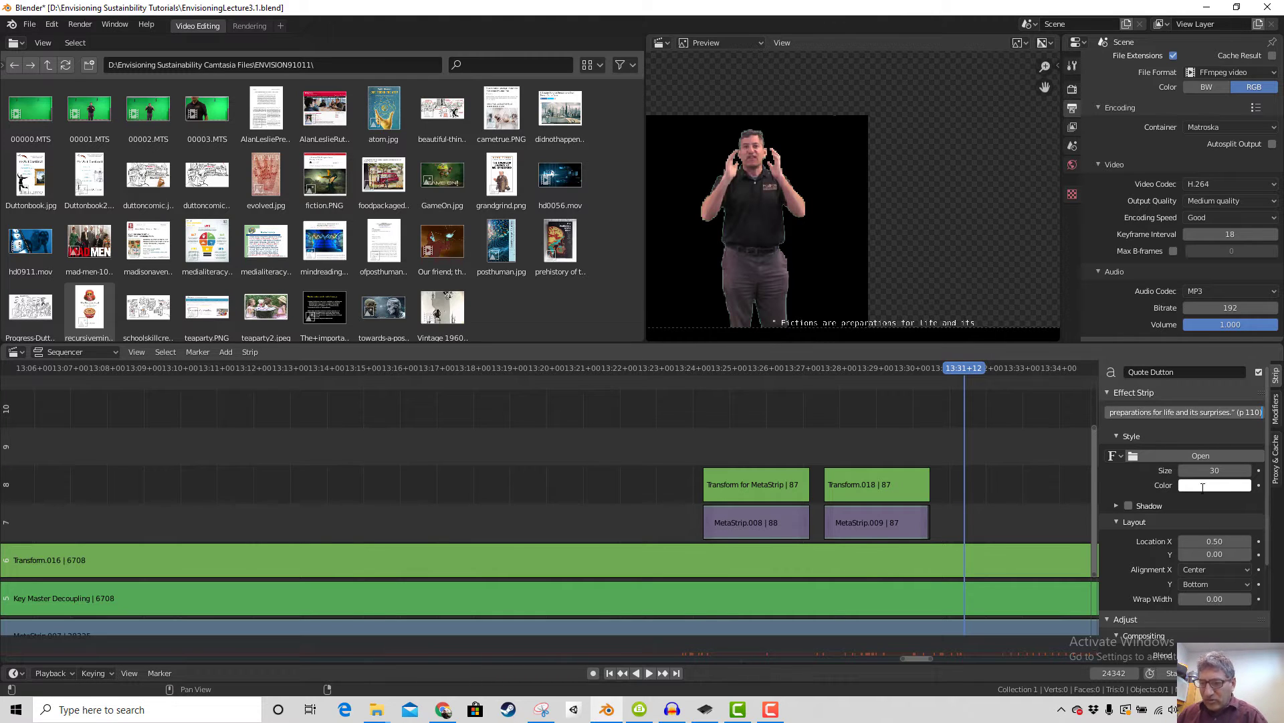
pyautogui.click(1207, 490)
# Color the quote text blue with hue 0.688 and saturation 0.909, and enable its shadow
pyautogui.click(1211, 492)
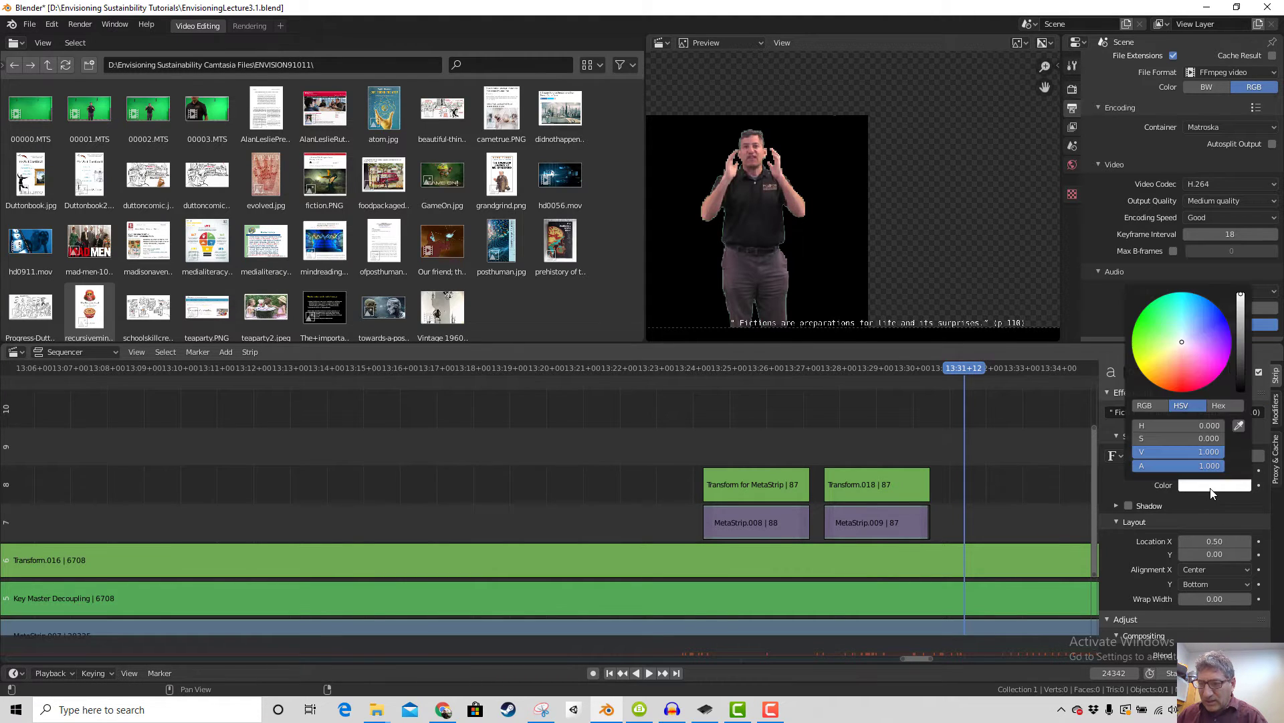
pyautogui.click(1223, 324)
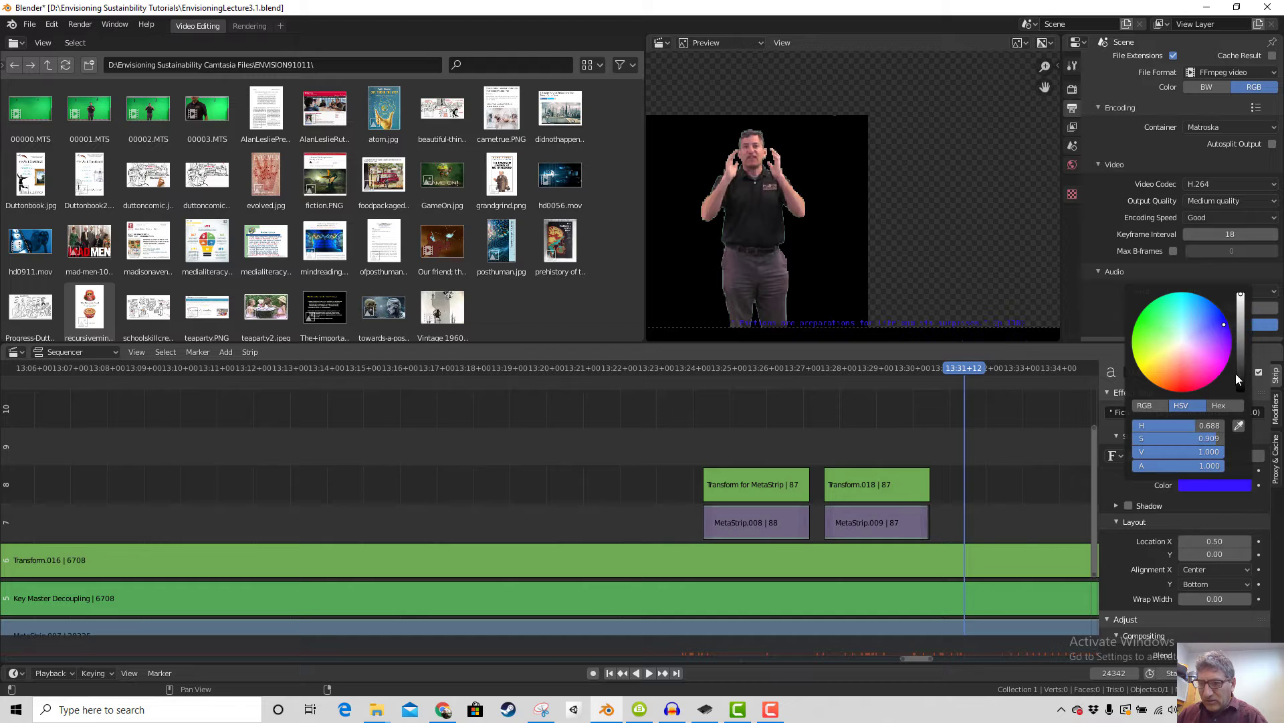
pyautogui.click(1239, 502)
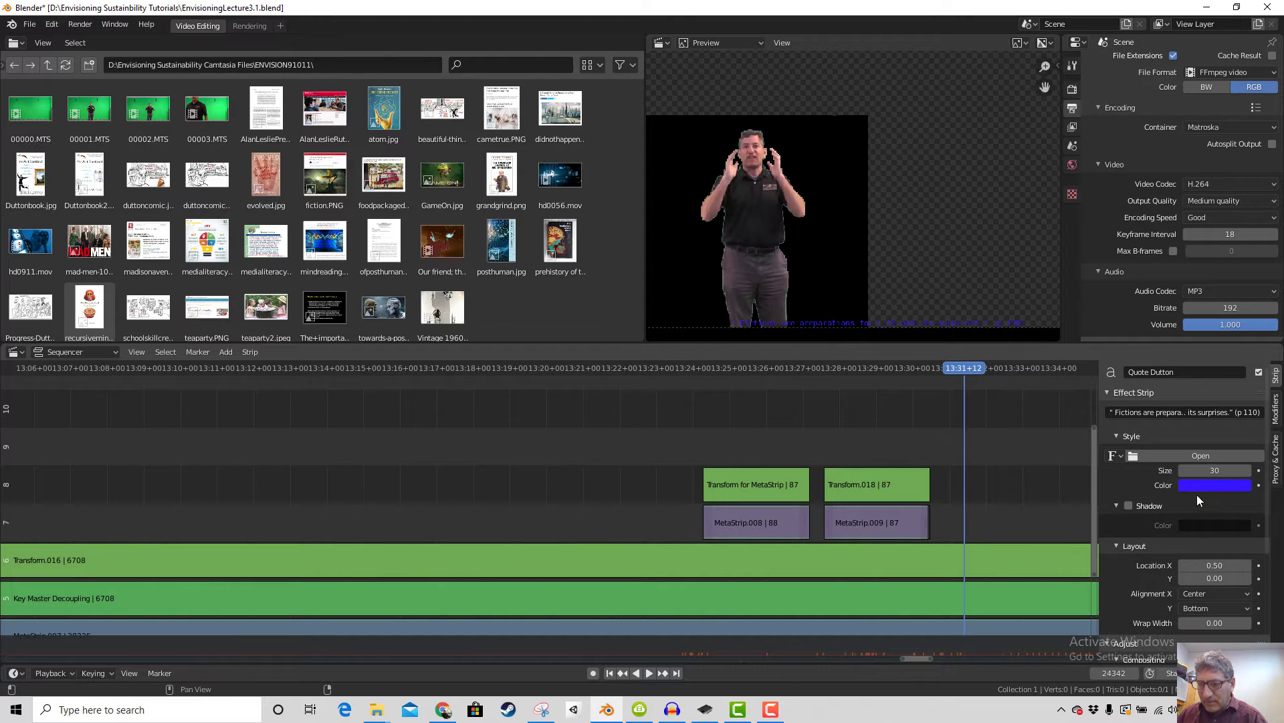
pyautogui.click(1128, 506)
# Move the quote text to Location X 0.44 and Y 0.87, and enlarge its size to 52
pyautogui.moveTo(1197, 565)
pyautogui.mouseDown()
pyautogui.moveTo(1244, 566)
pyautogui.moveTo(1225, 565)
pyautogui.moveTo(1224, 578)
pyautogui.moveTo(1250, 578)
pyautogui.moveTo(1208, 566)
pyautogui.mouseUp()
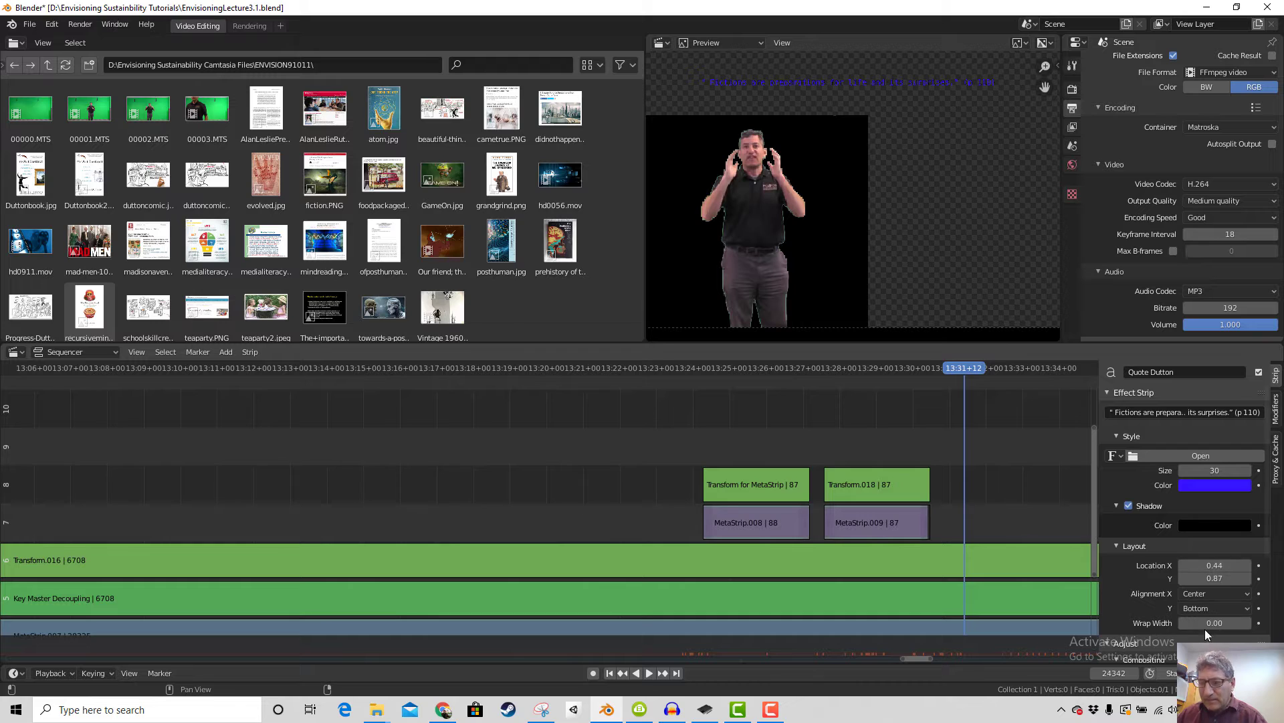
pyautogui.scroll(-1, 1204, 602)
pyautogui.moveTo(1194, 447); pyautogui.dragTo(1225, 446)
pyautogui.scroll(-1, 1186, 523)
pyautogui.scroll(-4, 1194, 549)
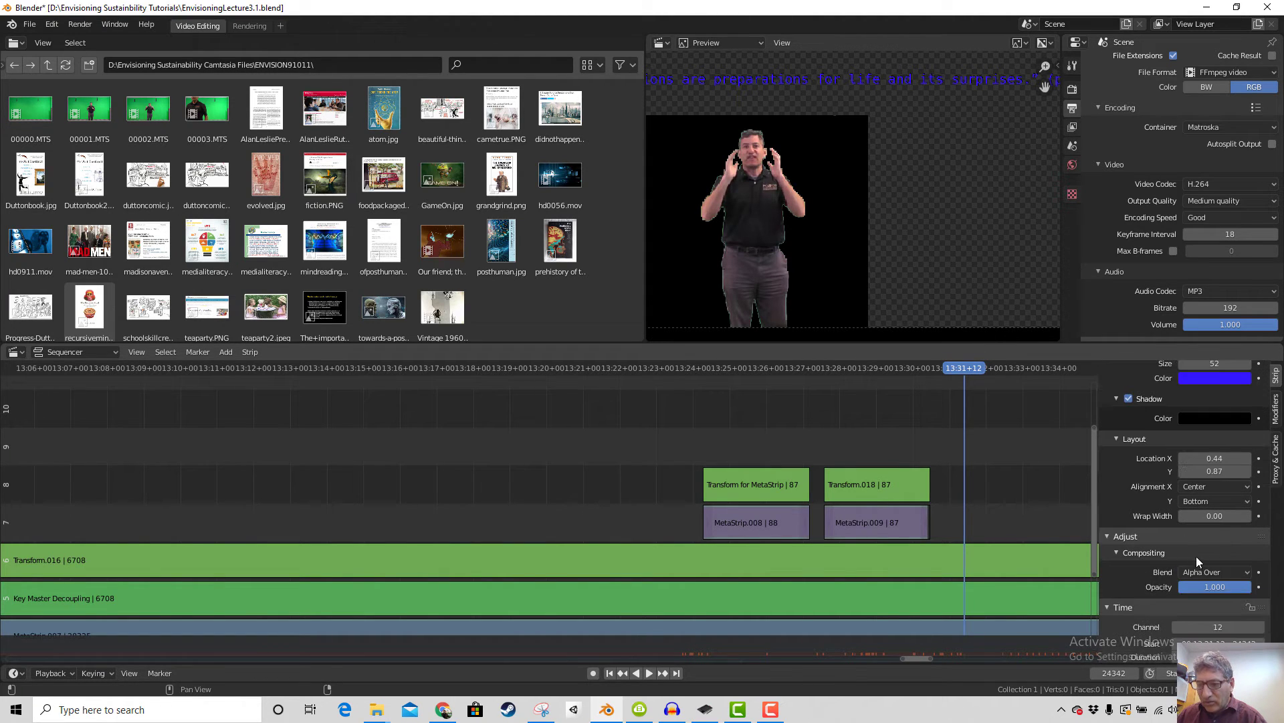
pyautogui.scroll(3, 1202, 576)
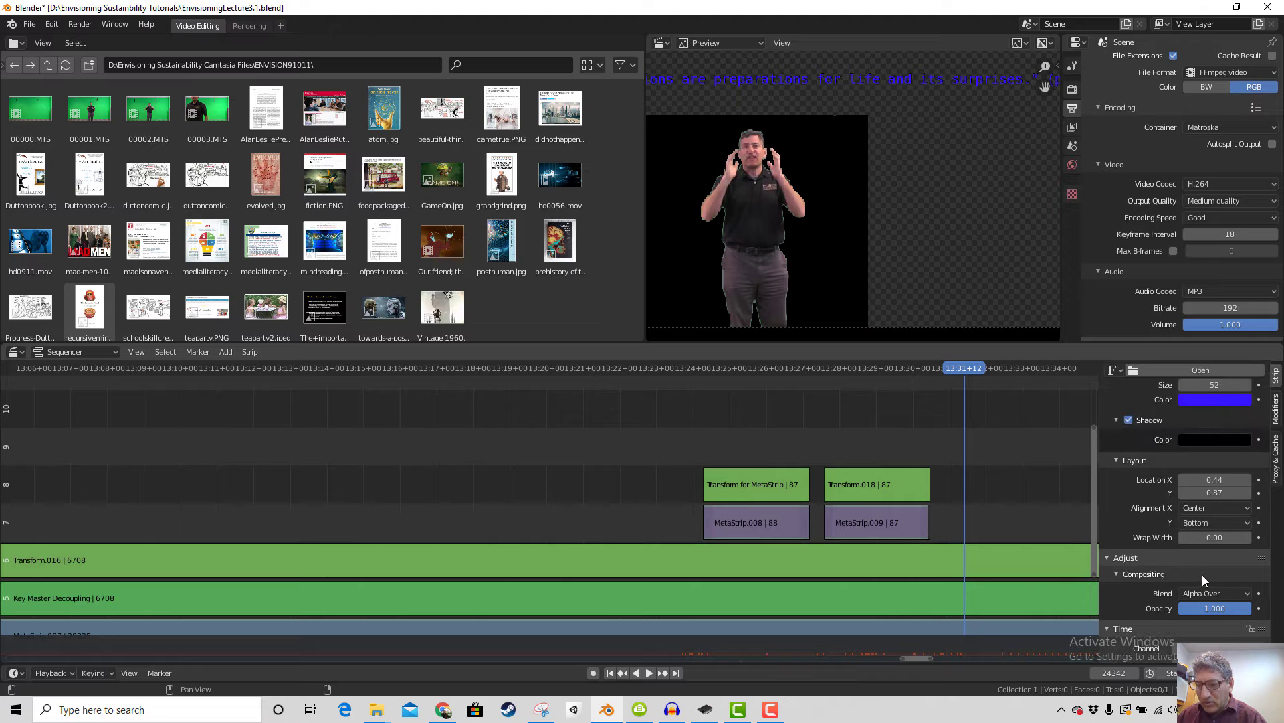
# Set the quote text's wrap width to 0.5 and move it beside the speaker at Location X 0.63, Y 0.39
pyautogui.click(1220, 537)
pyautogui.write('0')
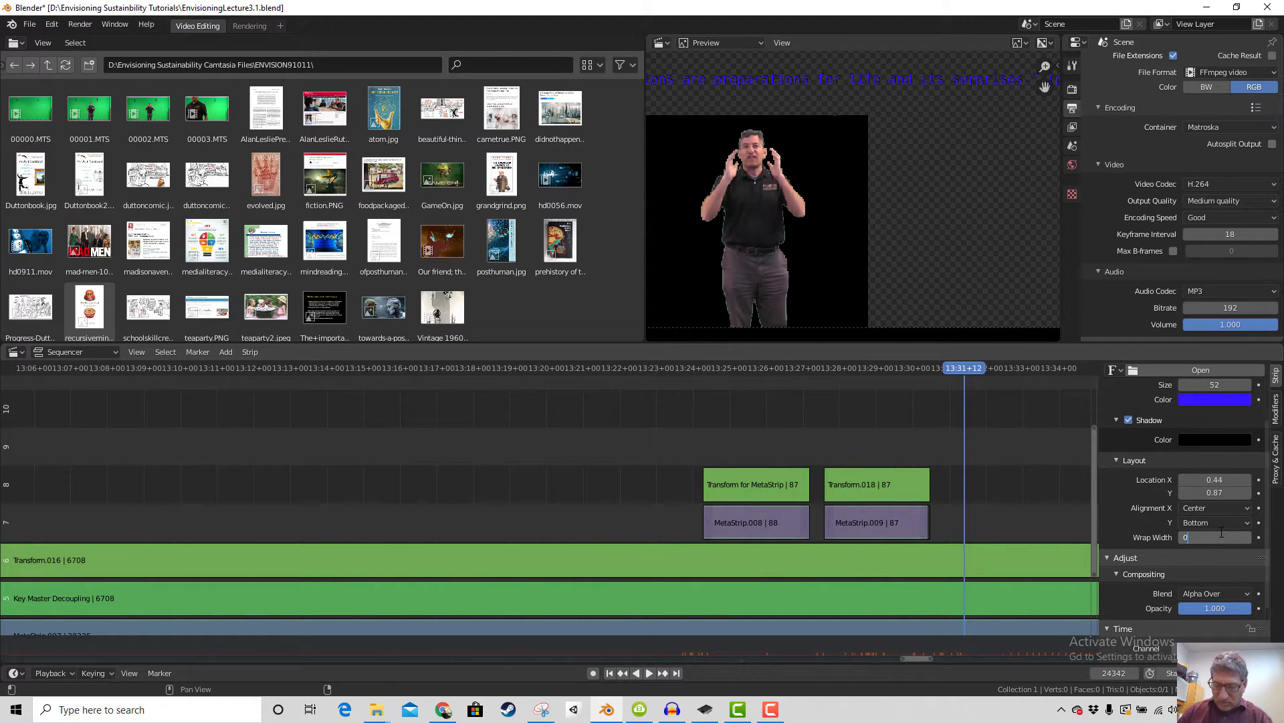
pyautogui.write('.5')
pyautogui.press('Return')
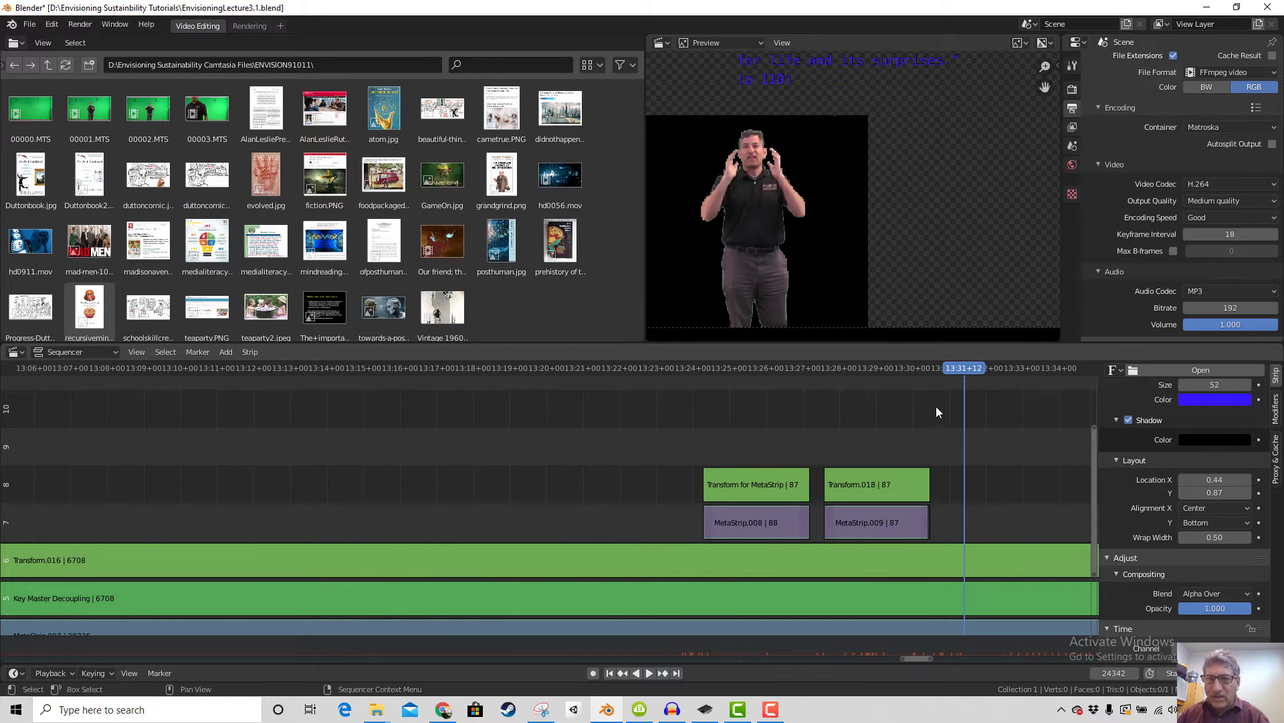
pyautogui.scroll(-2, 994, 210)
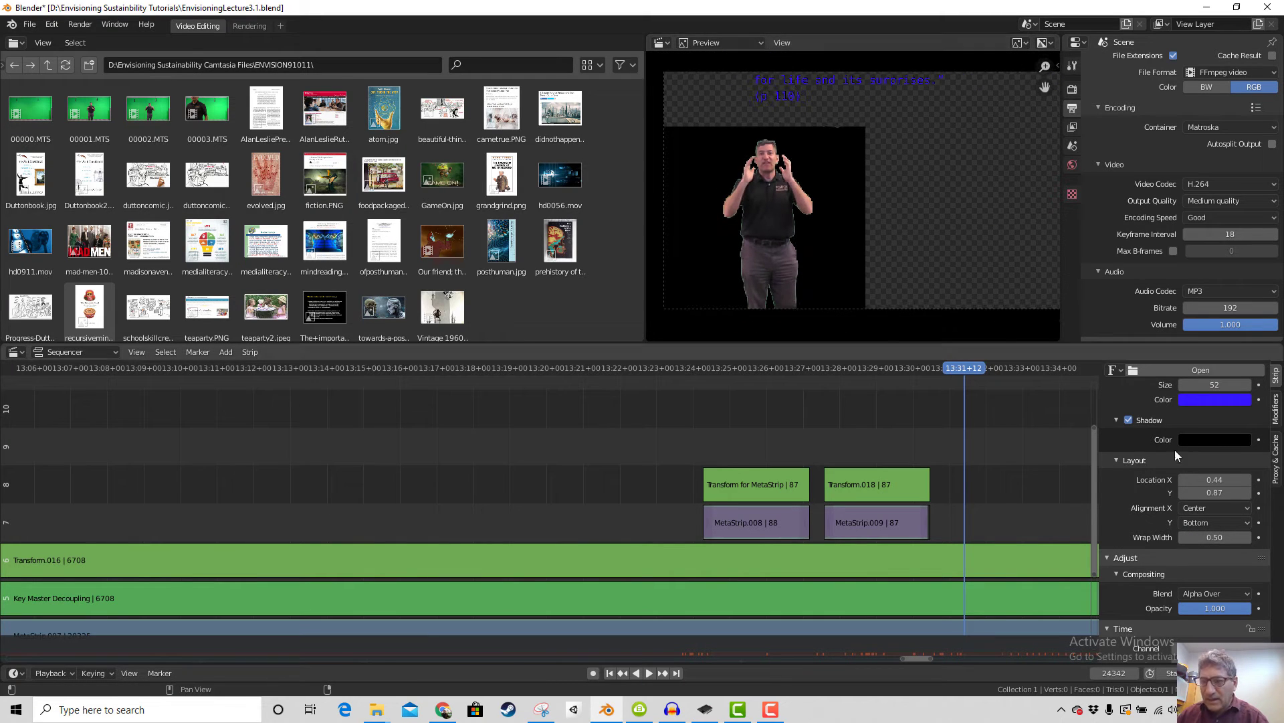
pyautogui.moveTo(1214, 493)
pyautogui.mouseDown()
pyautogui.moveTo(1248, 493)
pyautogui.moveTo(1191, 492)
pyautogui.moveTo(1234, 480)
pyautogui.moveTo(1199, 492)
pyautogui.mouseUp()
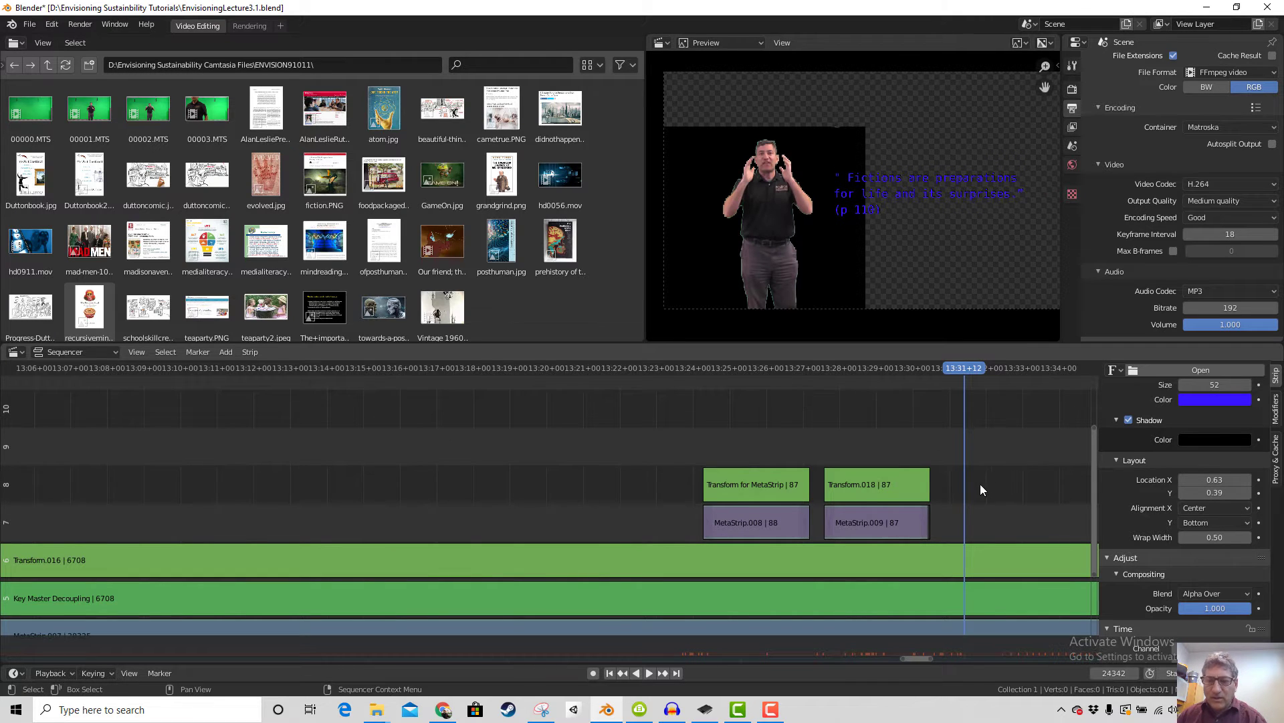
# Move the Dutton quote text strip down to channel 9
pyautogui.scroll(-2, 977, 488)
pyautogui.moveTo(1086, 471); pyautogui.dragTo(1090, 428)
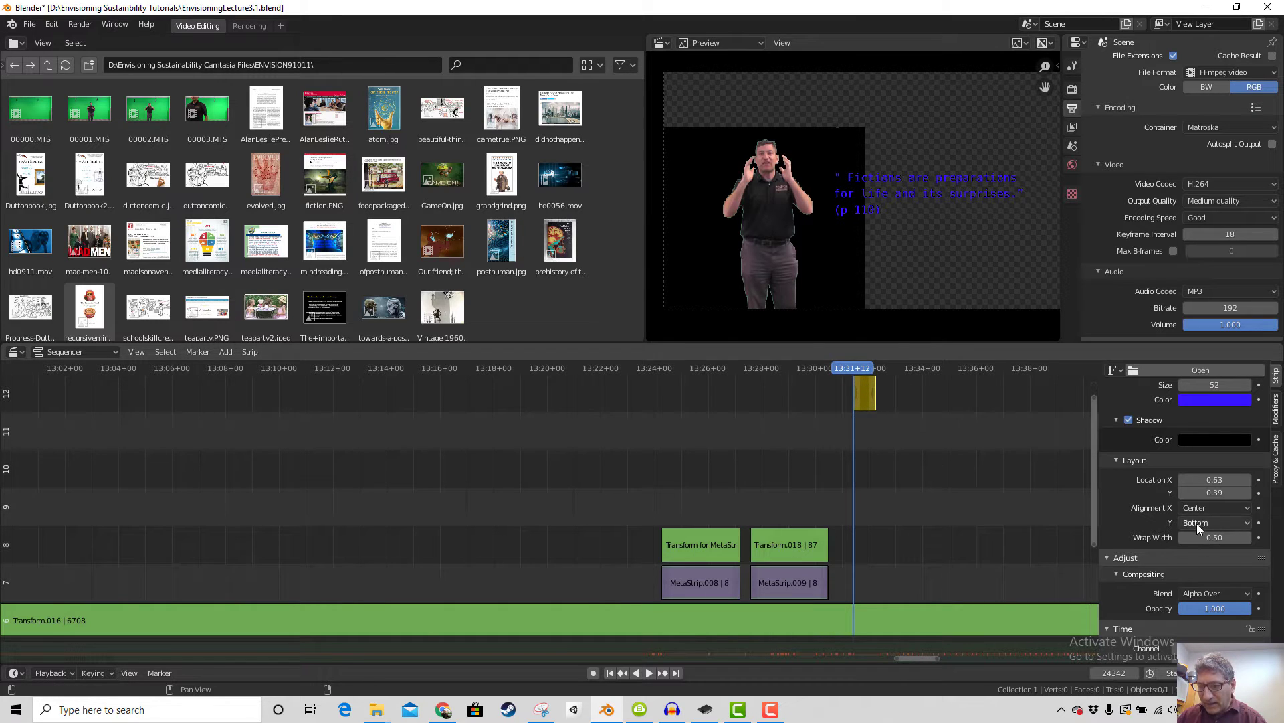
pyautogui.scroll(-3, 1198, 522)
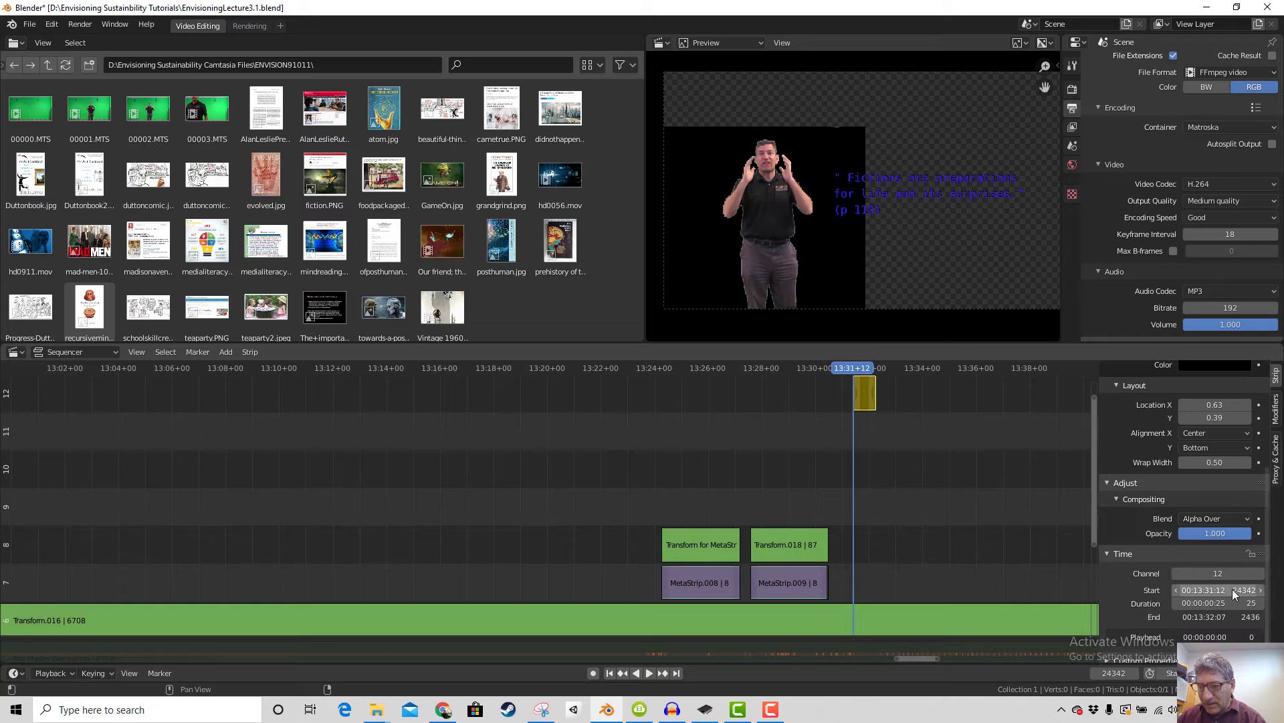
pyautogui.moveTo(1228, 573)
pyautogui.mouseDown()
pyautogui.moveTo(1191, 573)
pyautogui.moveTo(1223, 573)
pyautogui.mouseUp()
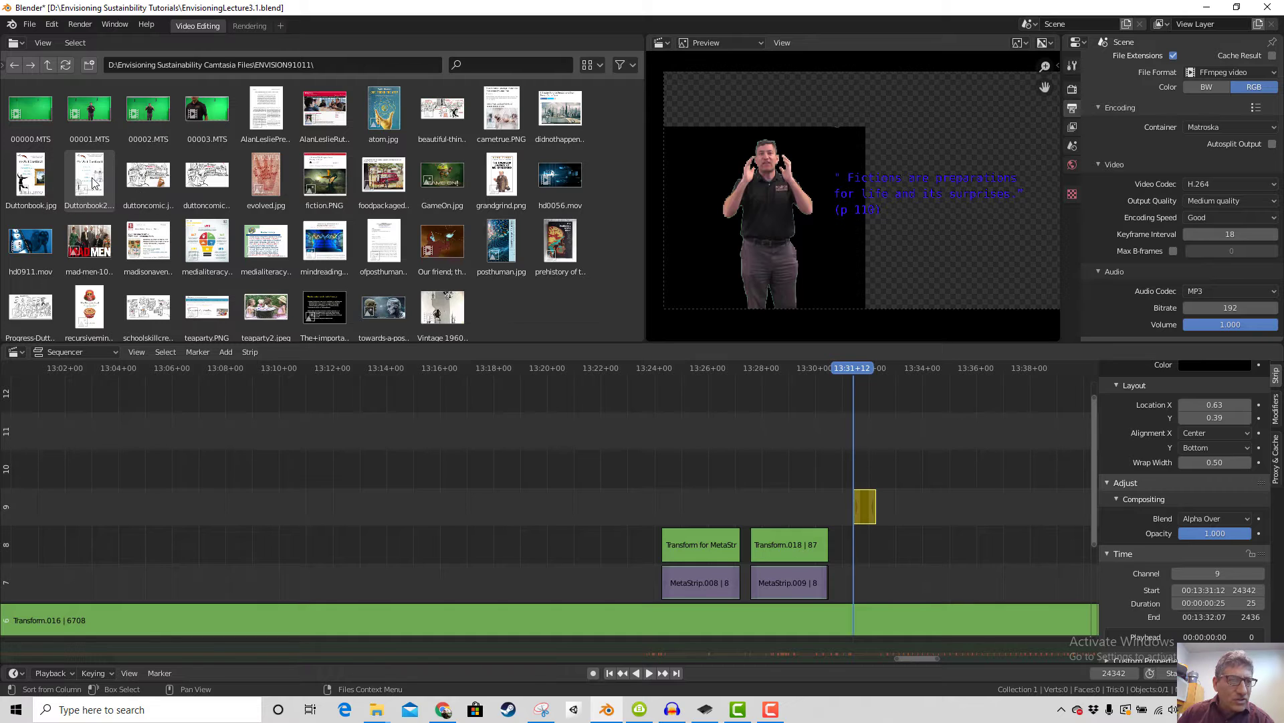
# Place Duttonbook.jpg in channel 7 at 13:31+12, ending at frame 24412, and add a Transform effect strip to it
pyautogui.moveTo(29, 177); pyautogui.dragTo(900, 581)
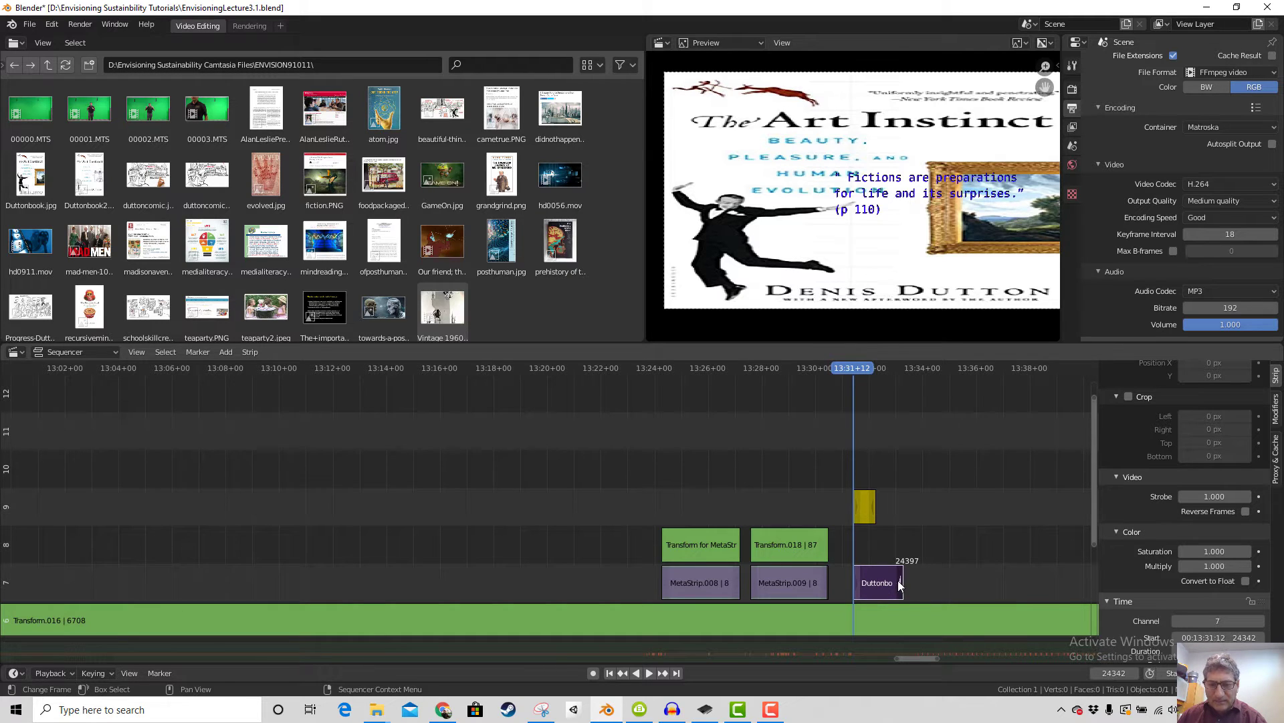
pyautogui.moveTo(900, 582); pyautogui.dragTo(914, 585)
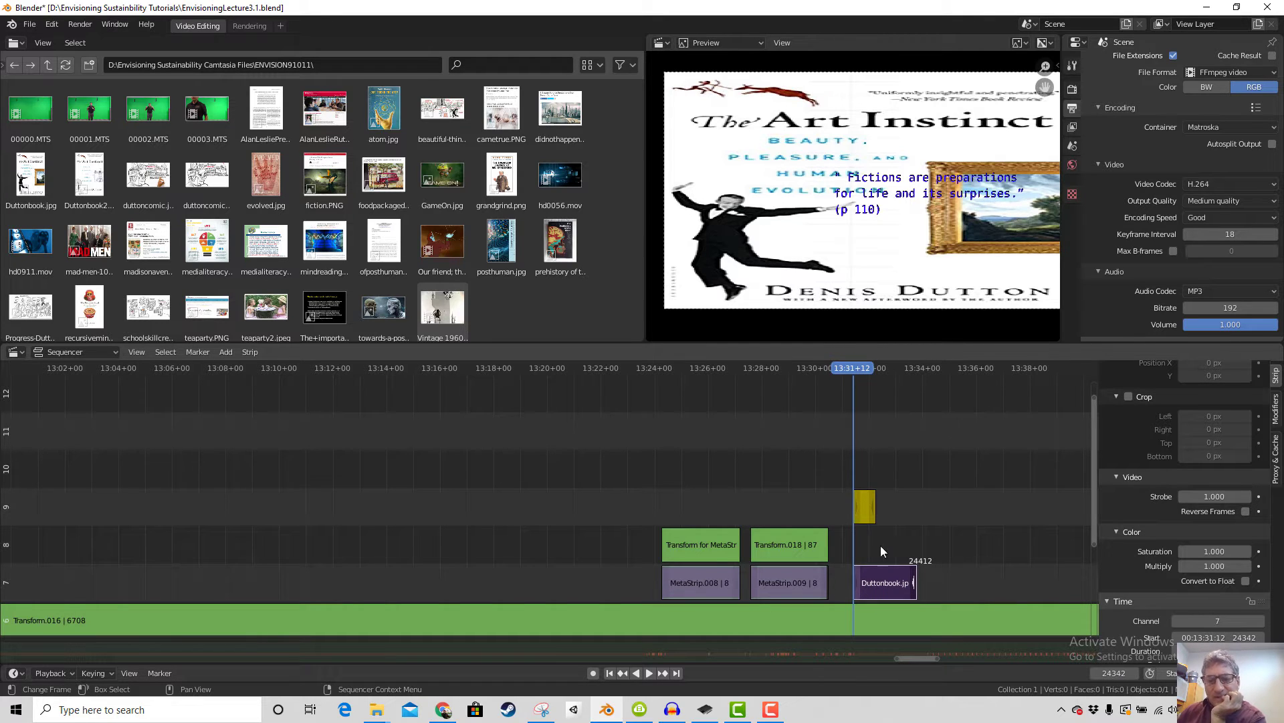
pyautogui.click(225, 351)
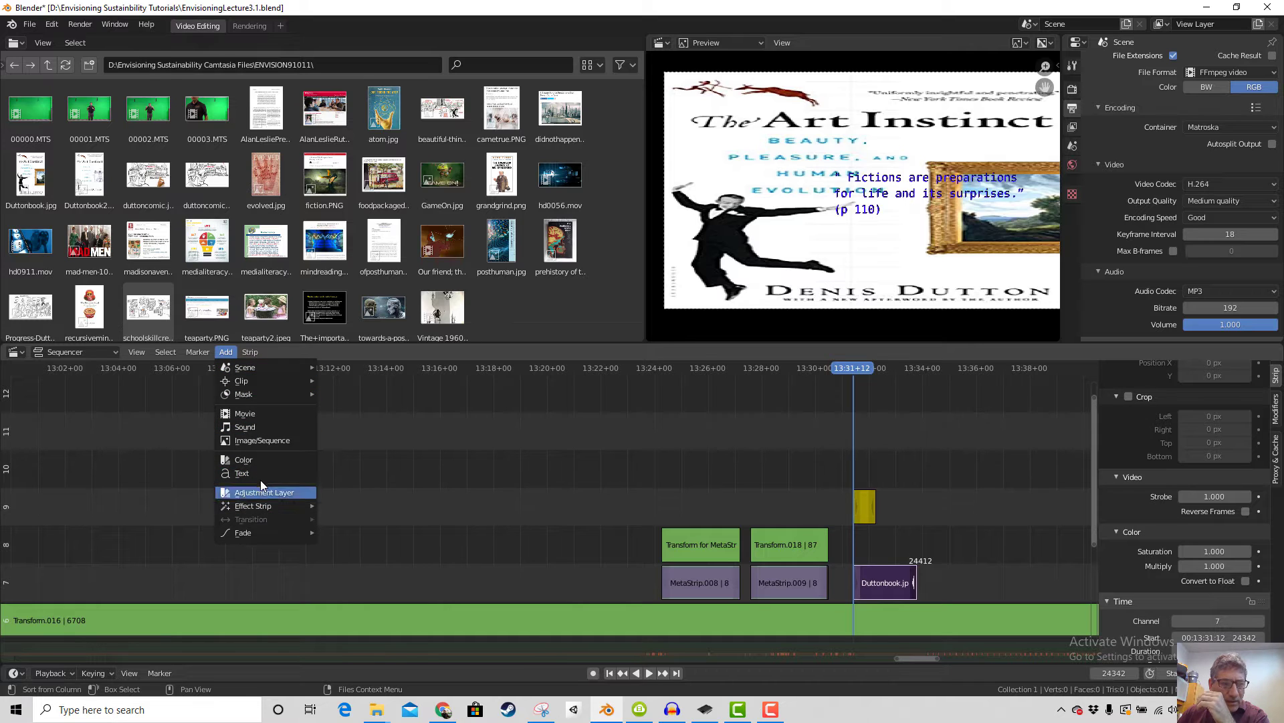
pyautogui.moveTo(308, 506)
pyautogui.click(355, 454)
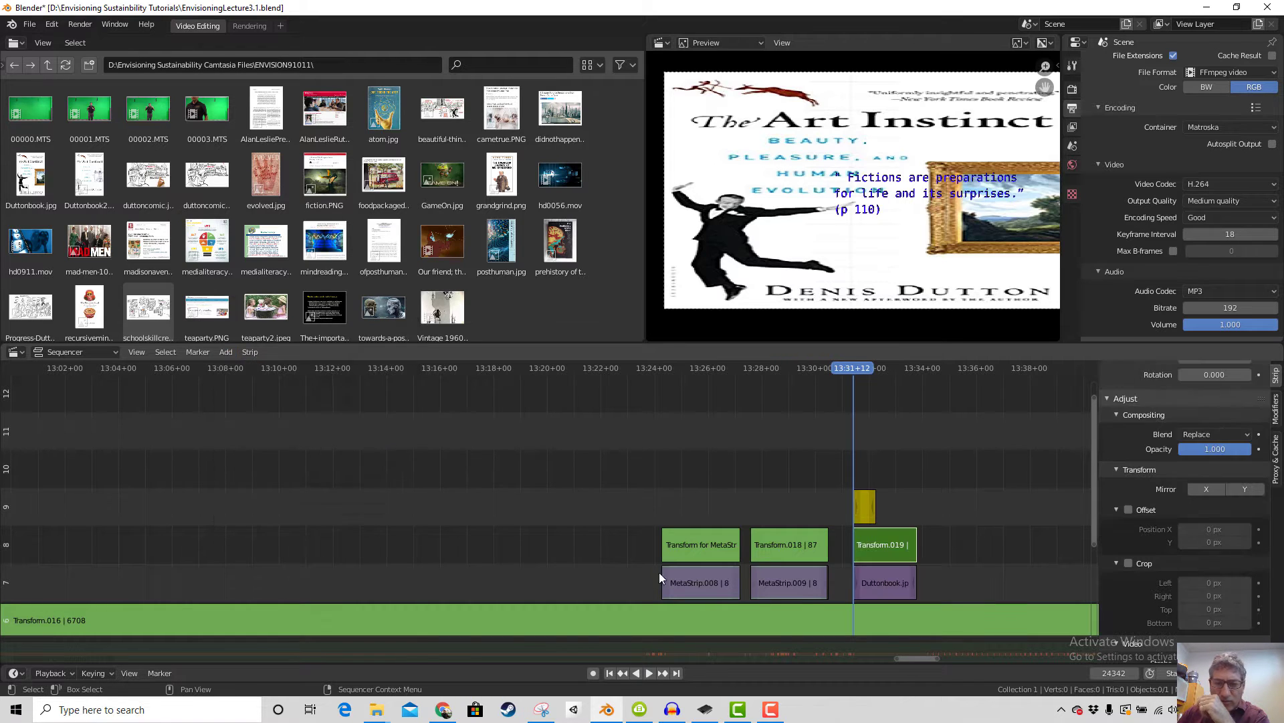
pyautogui.click(799, 550)
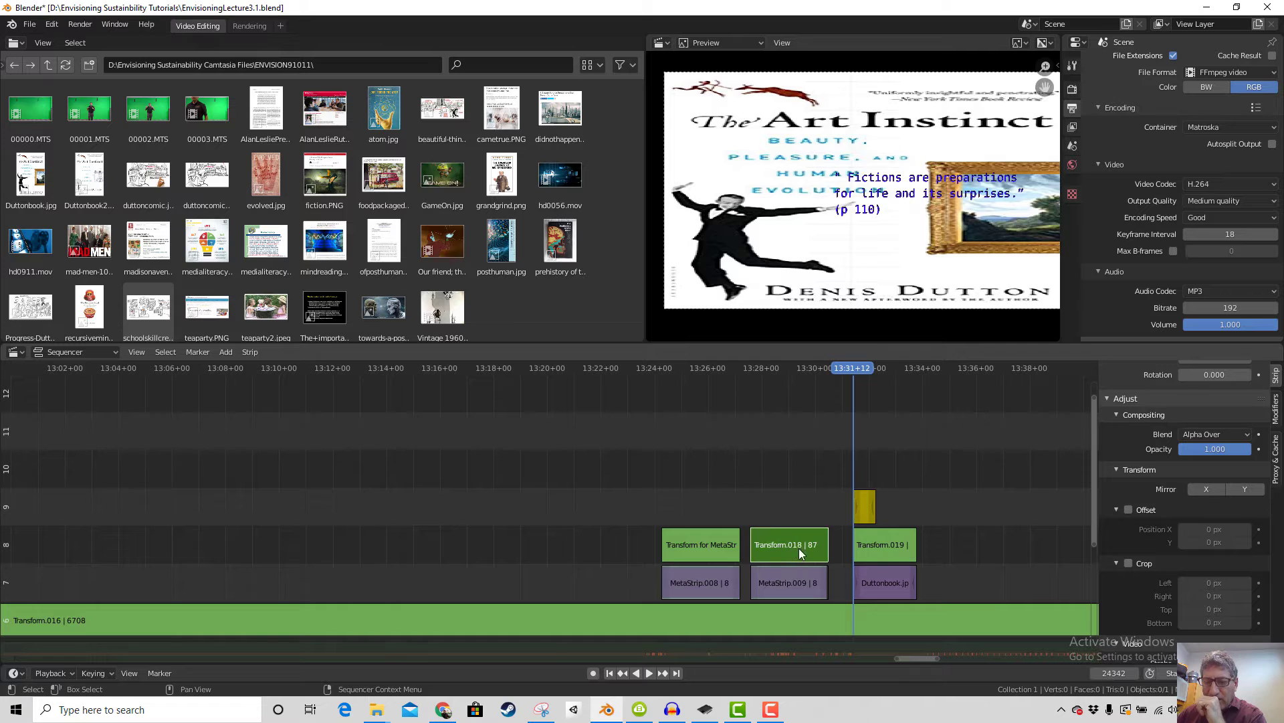
pyautogui.click(873, 552)
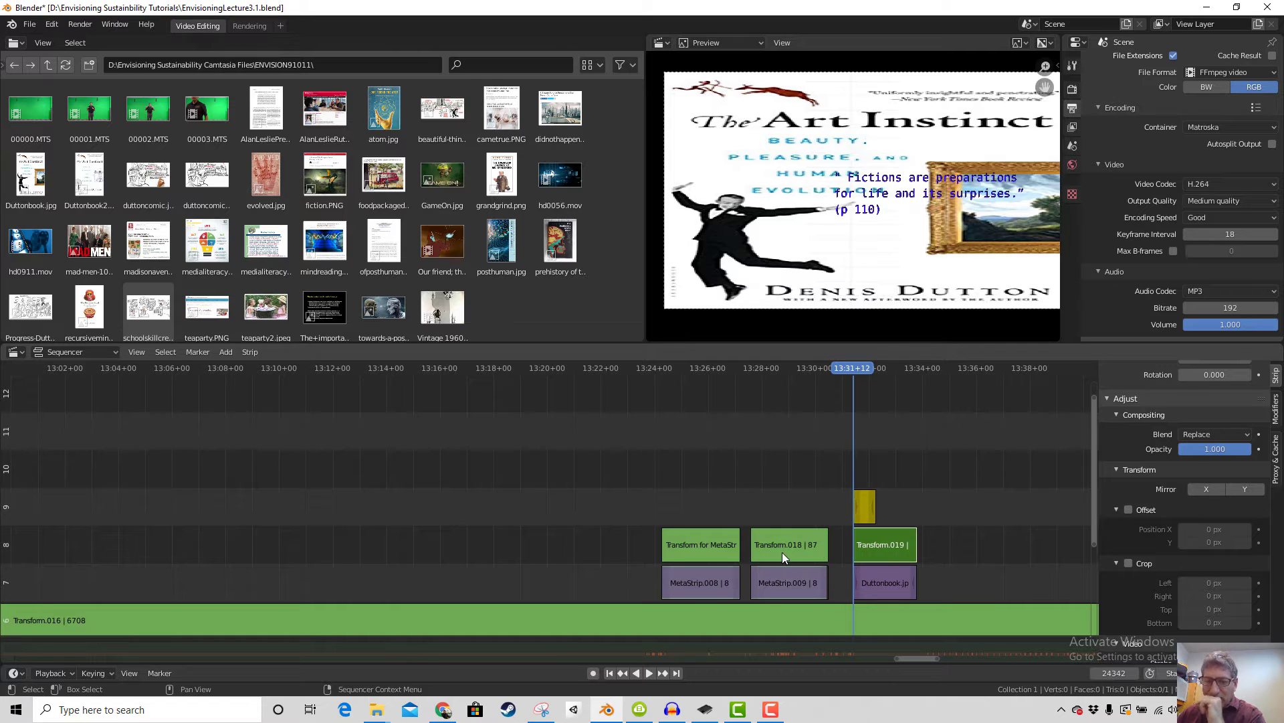
pyautogui.click(798, 547)
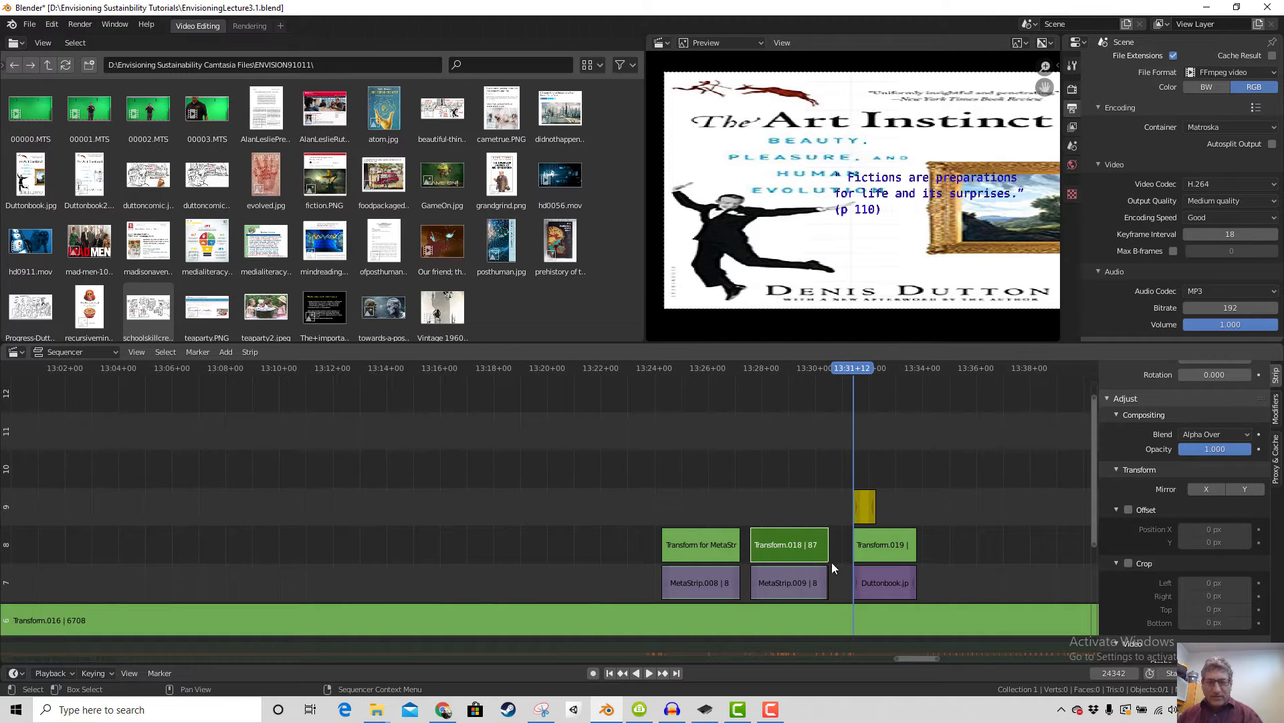
pyautogui.click(889, 541)
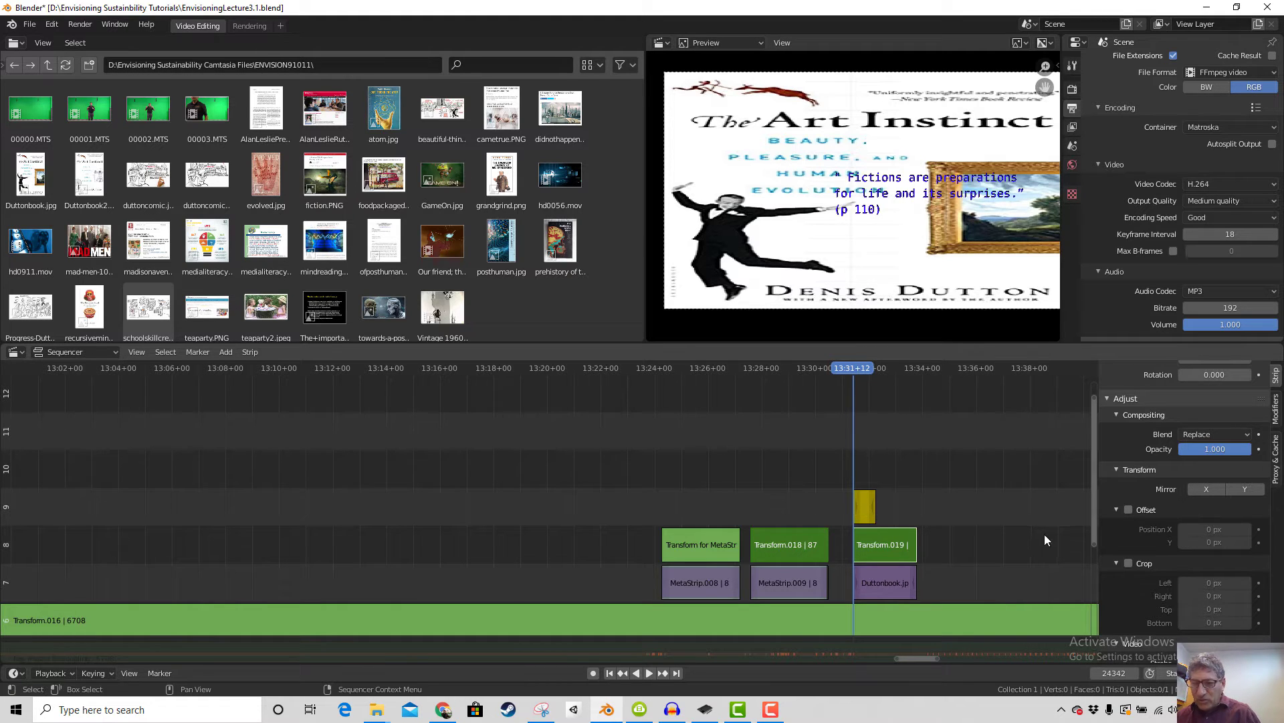
pyautogui.scroll(1, 1013, 536)
pyautogui.scroll(-1, 1013, 542)
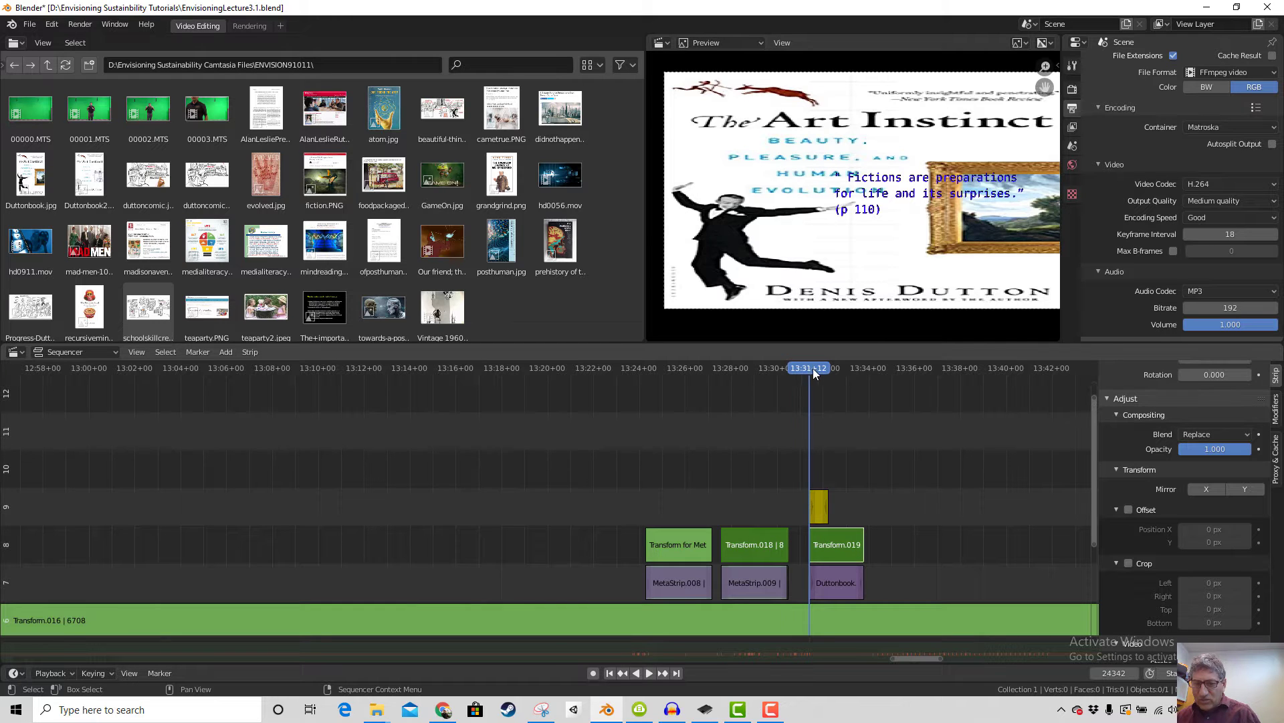
# Move the playhead to 13:29+11 and select the Dutton cover's transform strip together with Transform.018, keeping Transform.018 active
pyautogui.moveTo(813, 368); pyautogui.dragTo(736, 368)
pyautogui.press('space')
pyautogui.press('space')
pyautogui.click(768, 536)
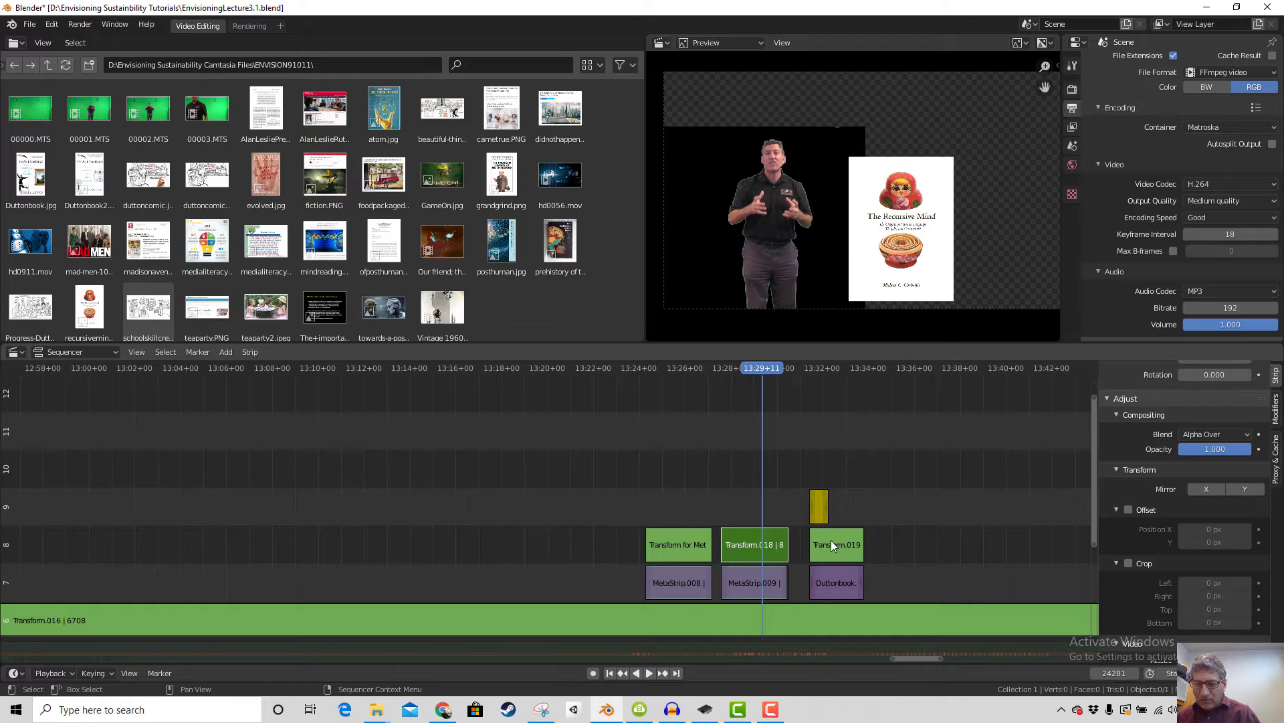
pyautogui.click(832, 541)
pyautogui.keyDown('shift'); pyautogui.click(729, 541); pyautogui.keyUp('shift')
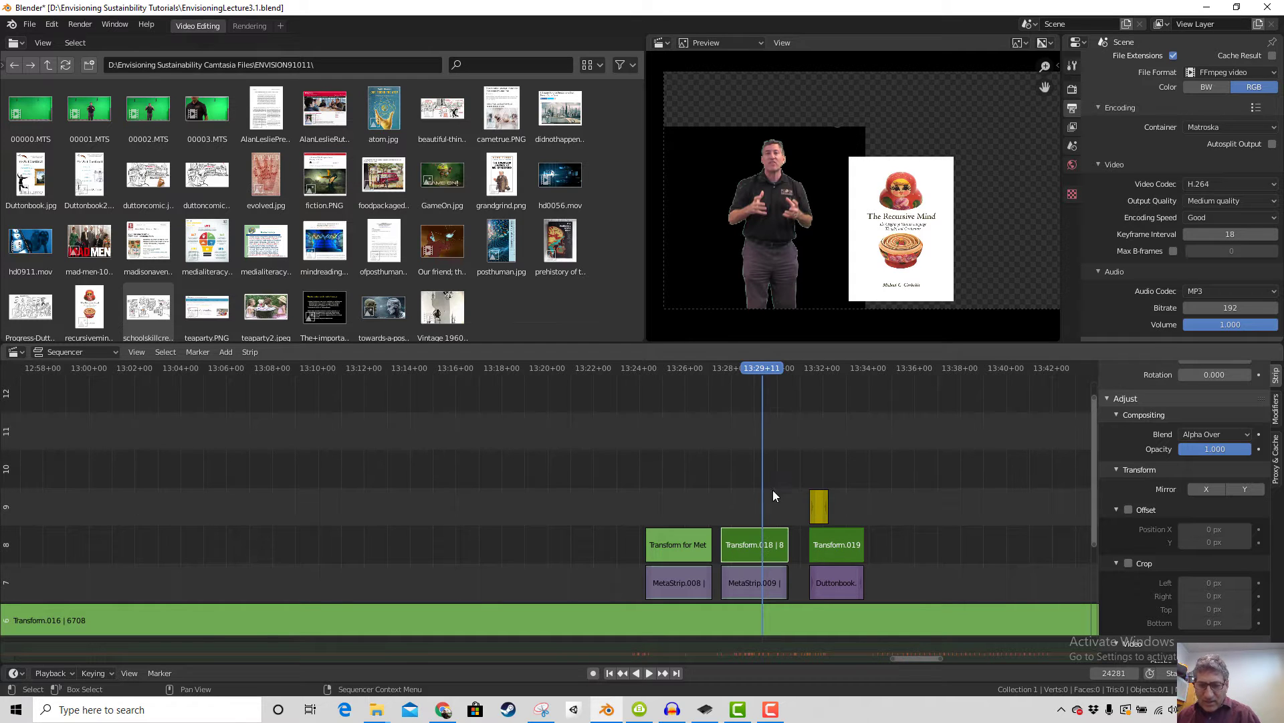
# Copy the Scale X and Scale Y values of Transform.018 to the selected Dutton cover transform and check the cover's size
pyautogui.scroll(-1, 1204, 529)
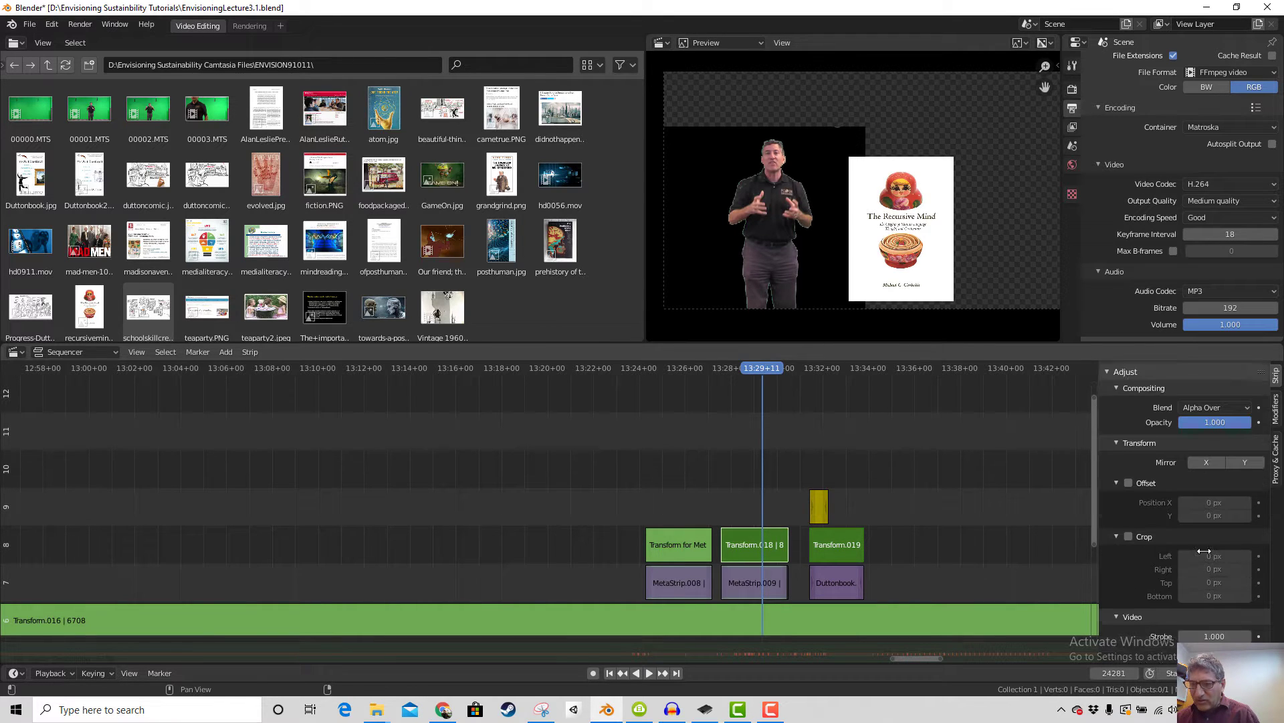
pyautogui.scroll(5, 1204, 551)
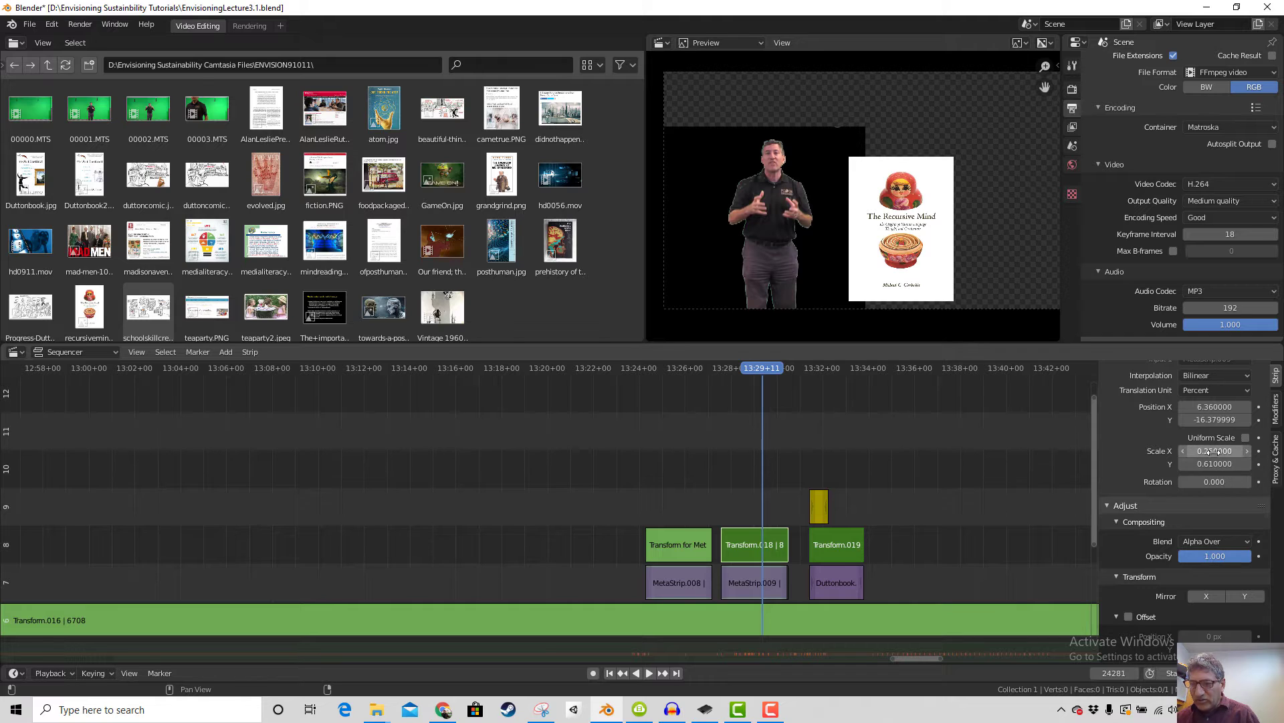
pyautogui.rightClick(1214, 451)
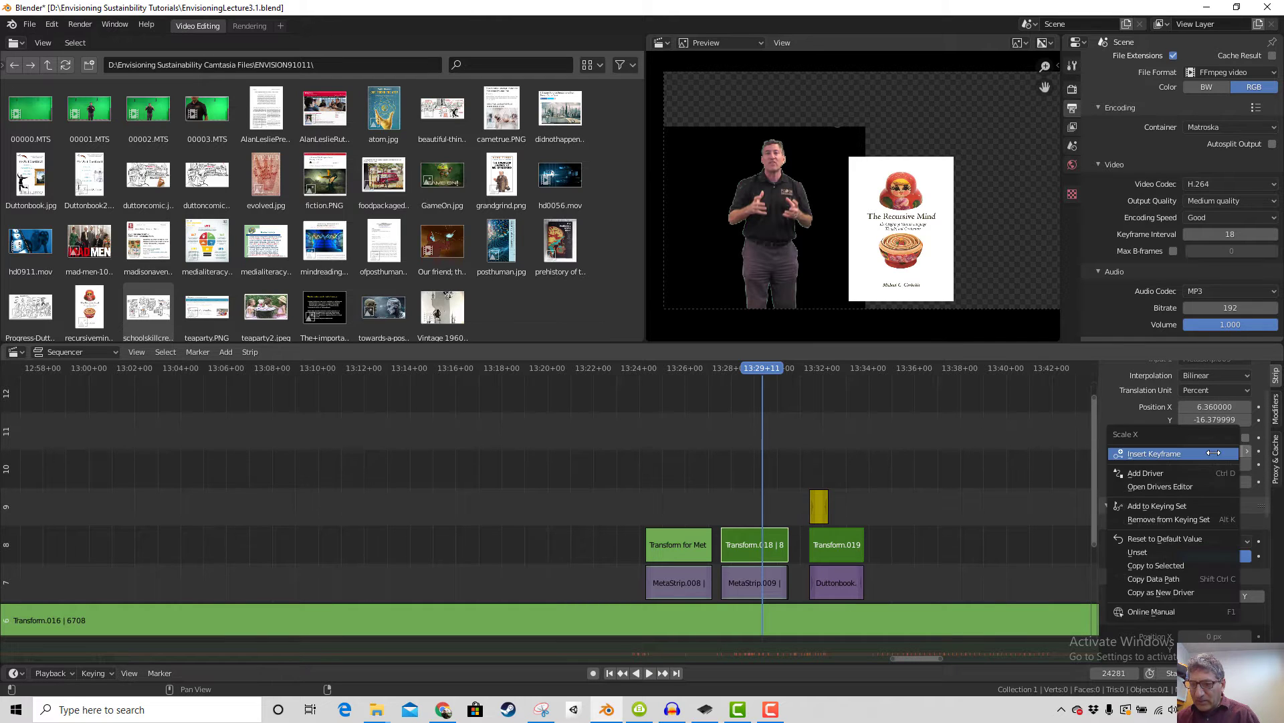
pyautogui.click(1187, 568)
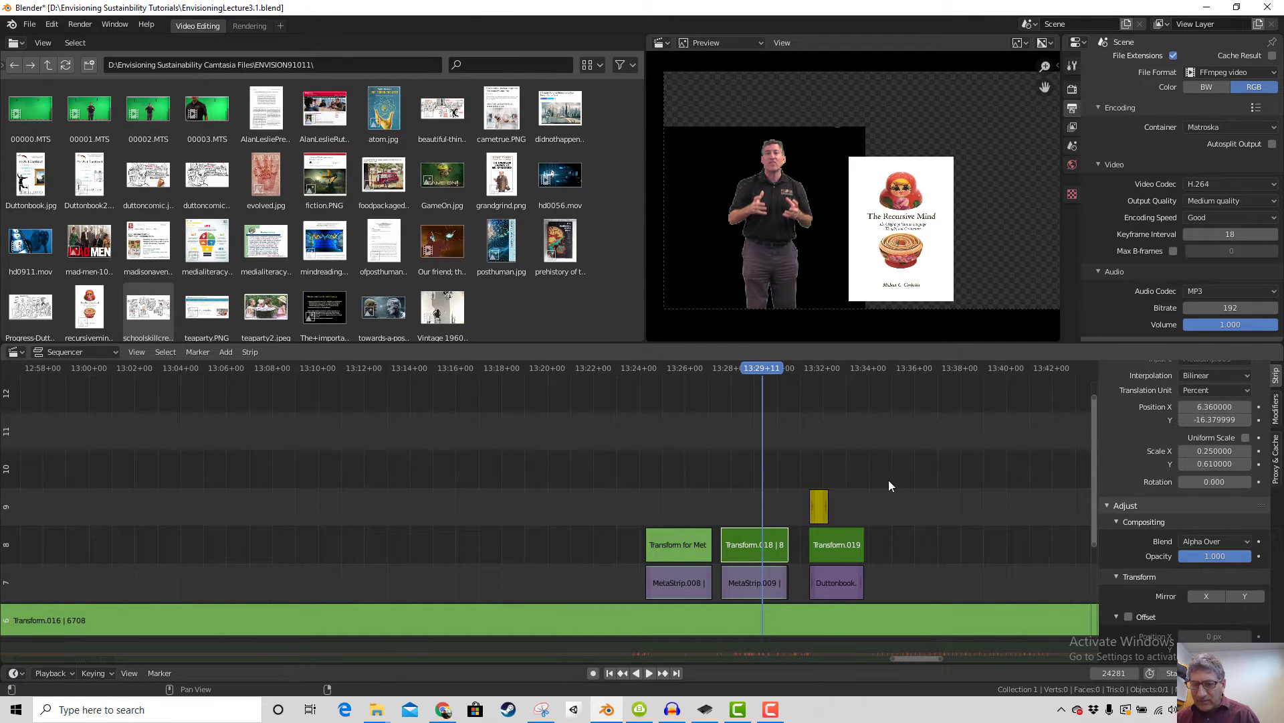
pyautogui.click(841, 370)
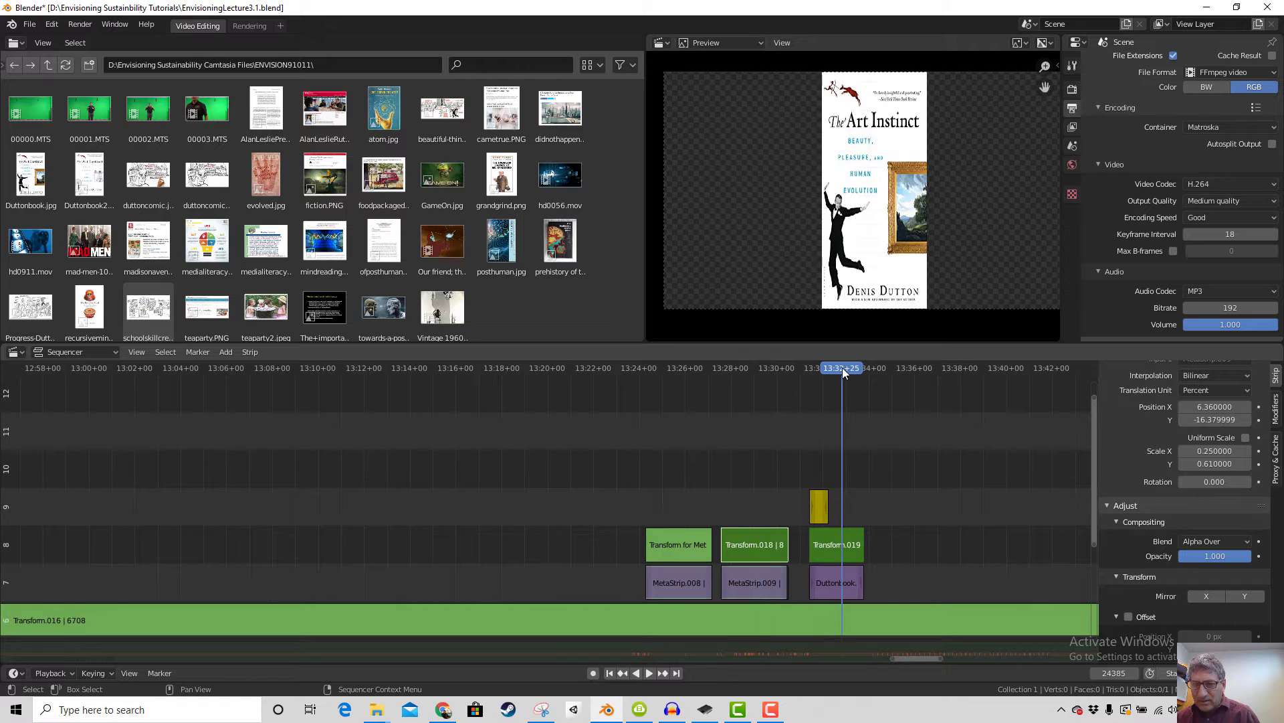
pyautogui.click(756, 370)
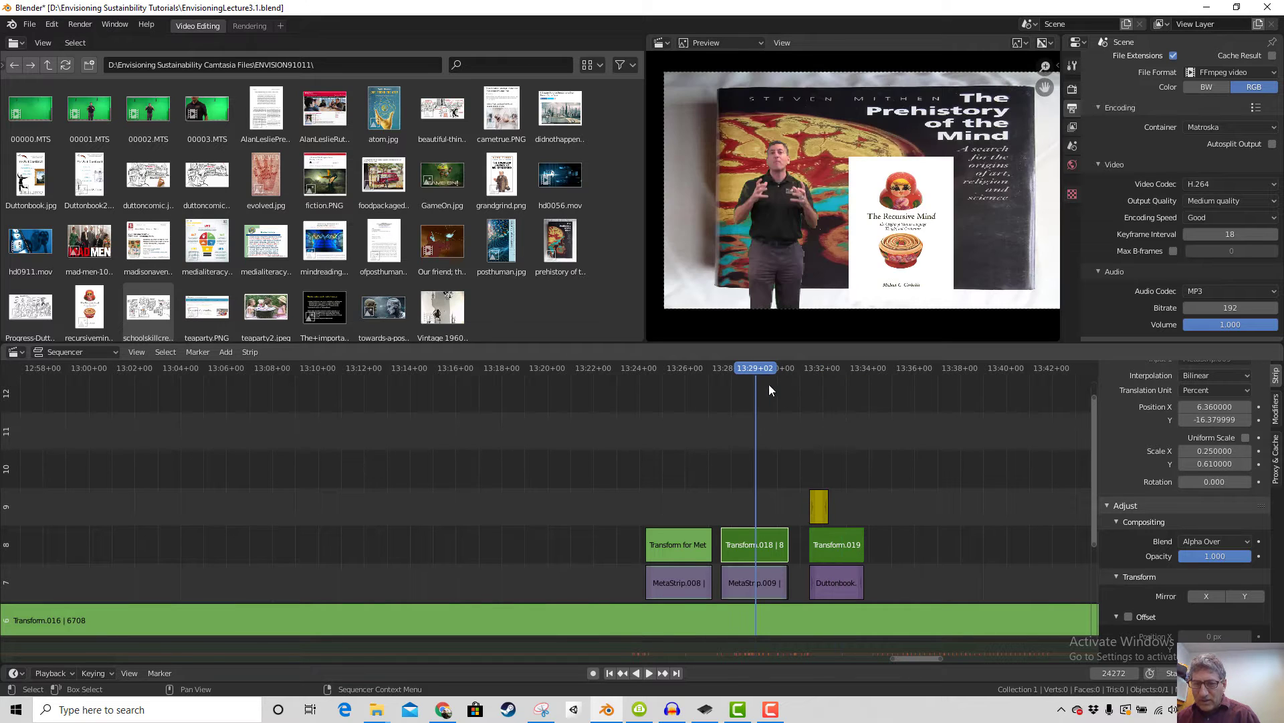
pyautogui.rightClick(1213, 464)
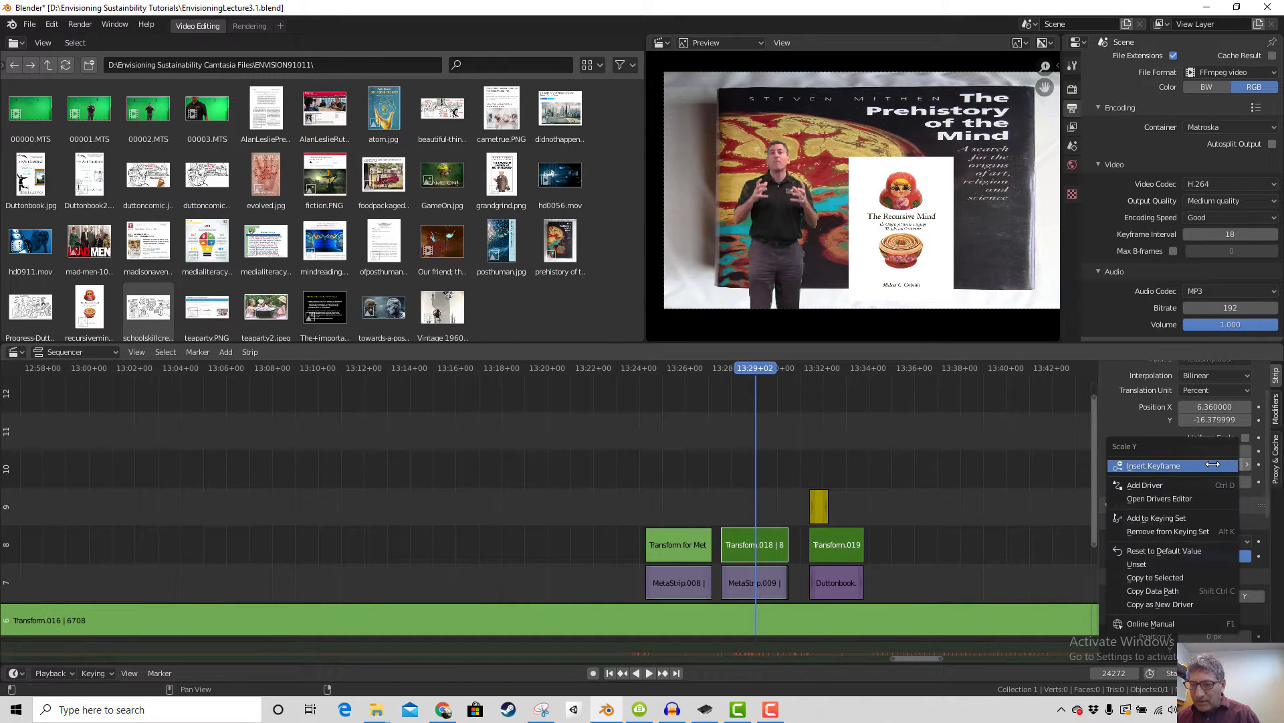
pyautogui.click(1190, 576)
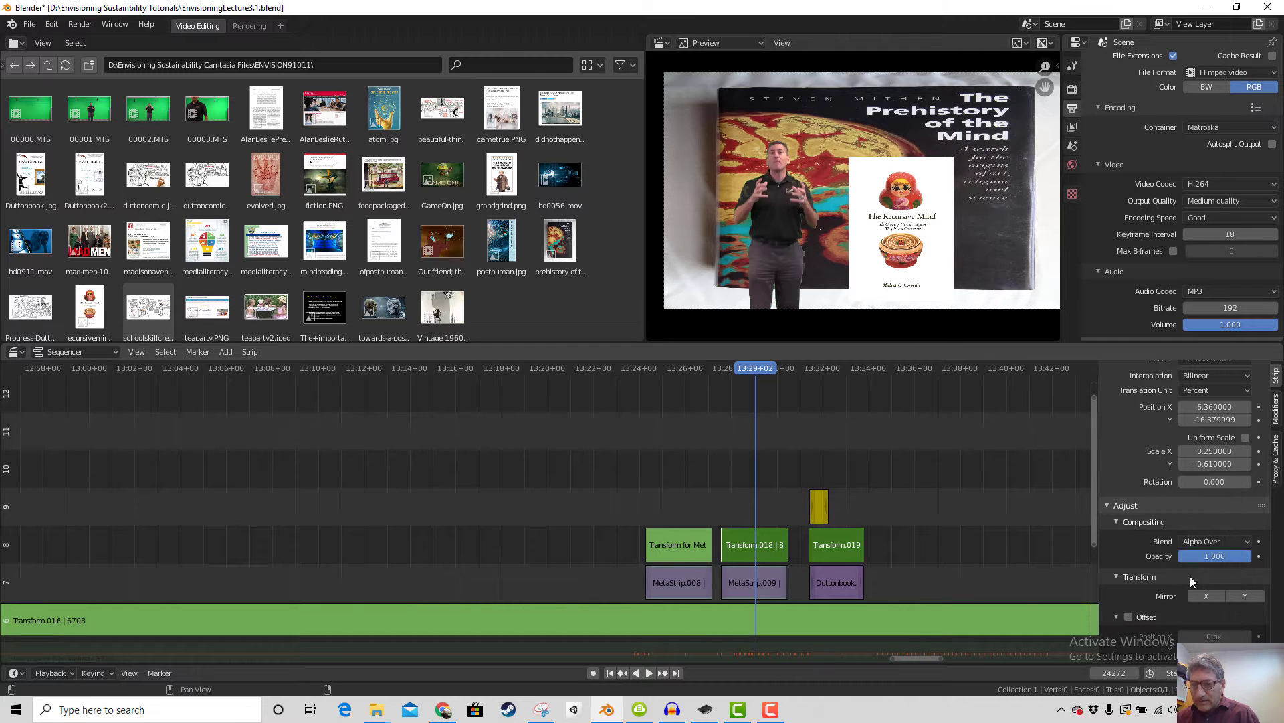
pyautogui.click(833, 367)
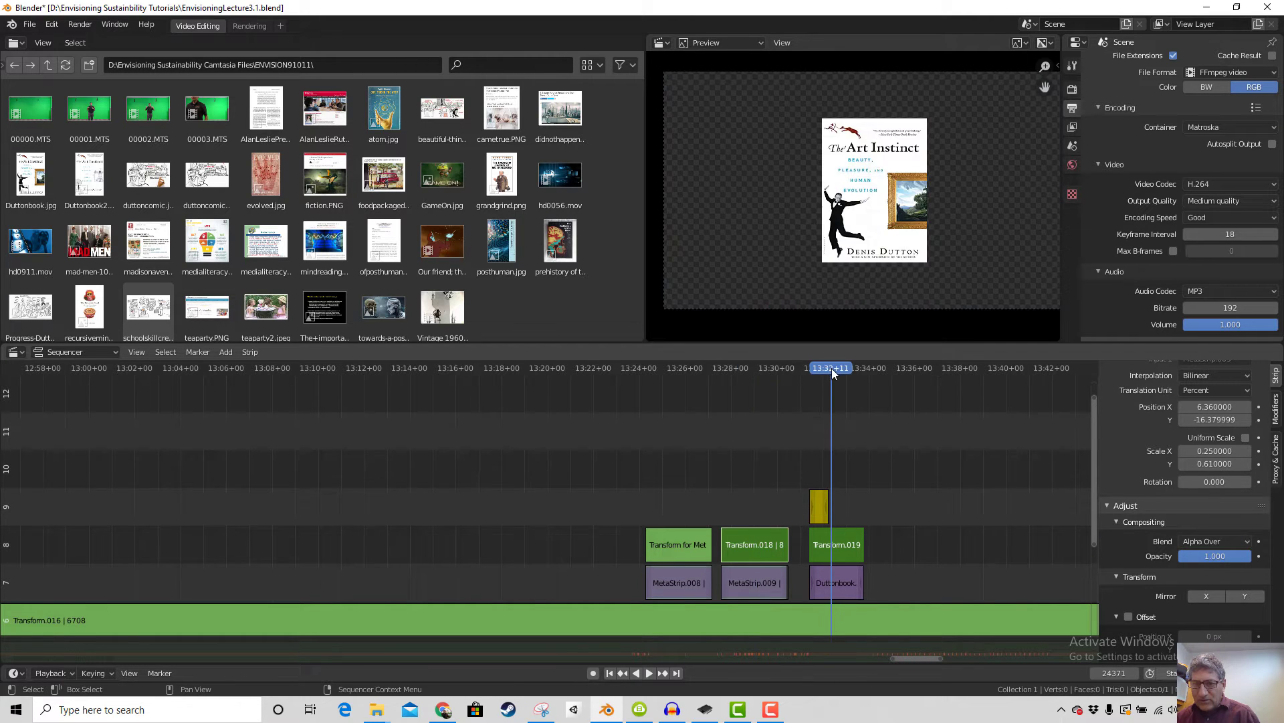
# Copy the Position X and Position Y values of Transform.018 to the selected Dutton cover transform
pyautogui.click(749, 367)
pyautogui.scroll(2, 1138, 462)
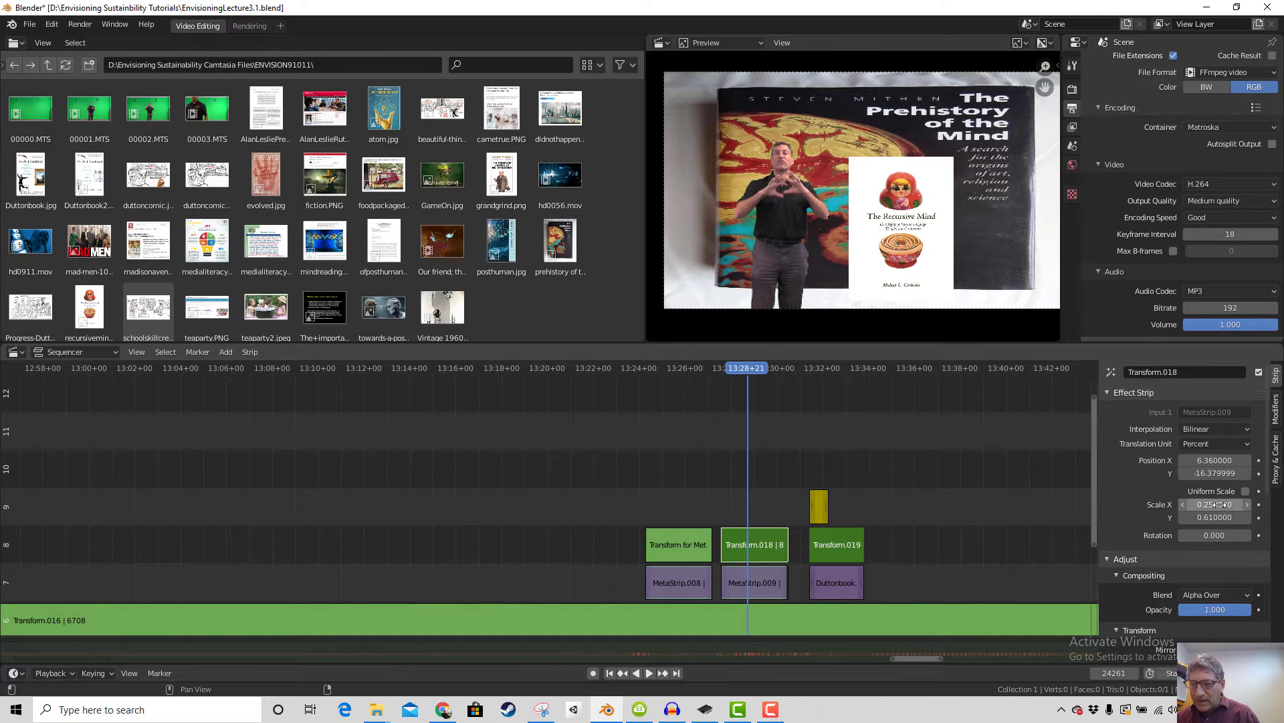
pyautogui.rightClick(1215, 462)
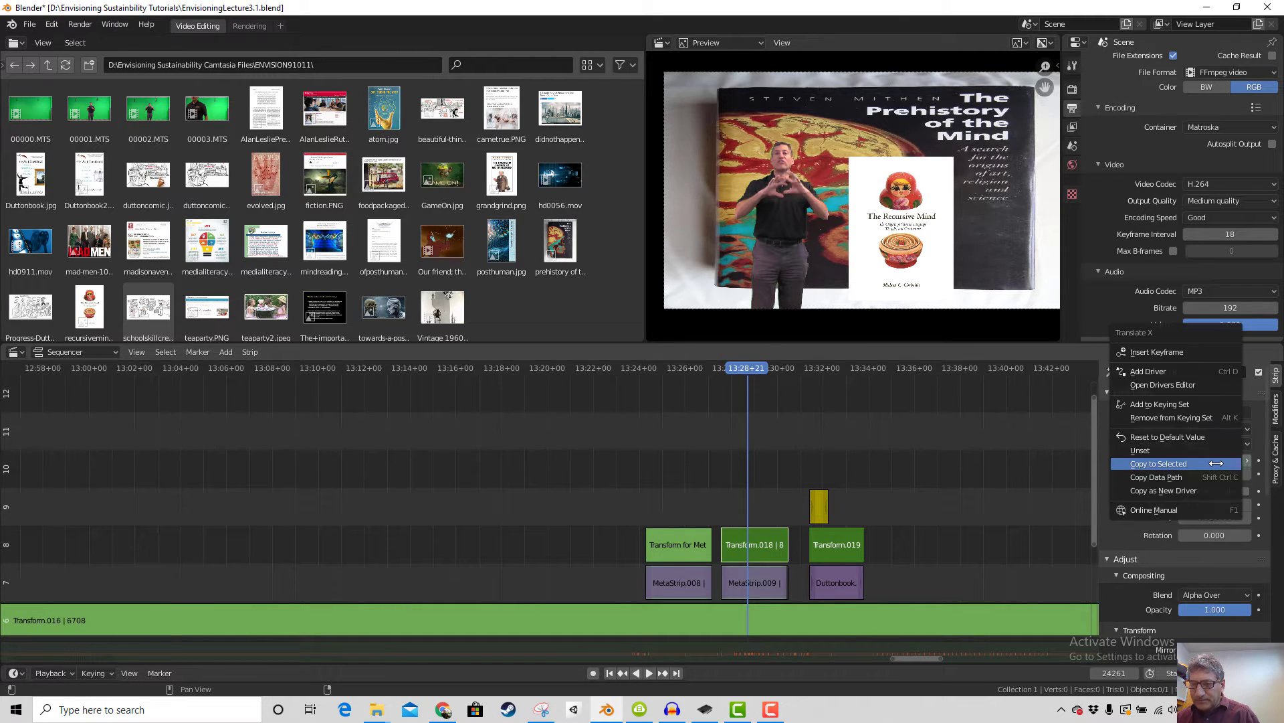
pyautogui.click(1211, 463)
pyautogui.rightClick(1212, 475)
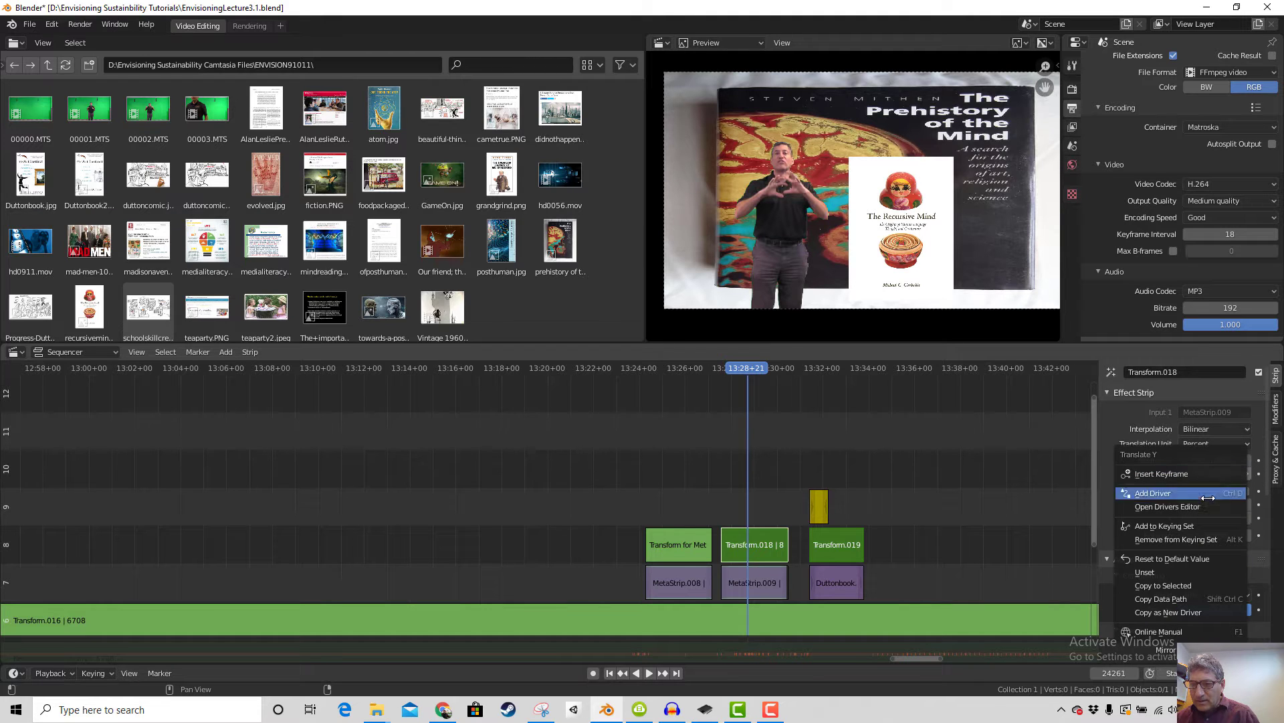
pyautogui.click(1200, 585)
# Copy the Alpha Over blend mode of Transform.018 to the Dutton cover transform and play back the section around 13:33
pyautogui.scroll(-5, 1164, 464)
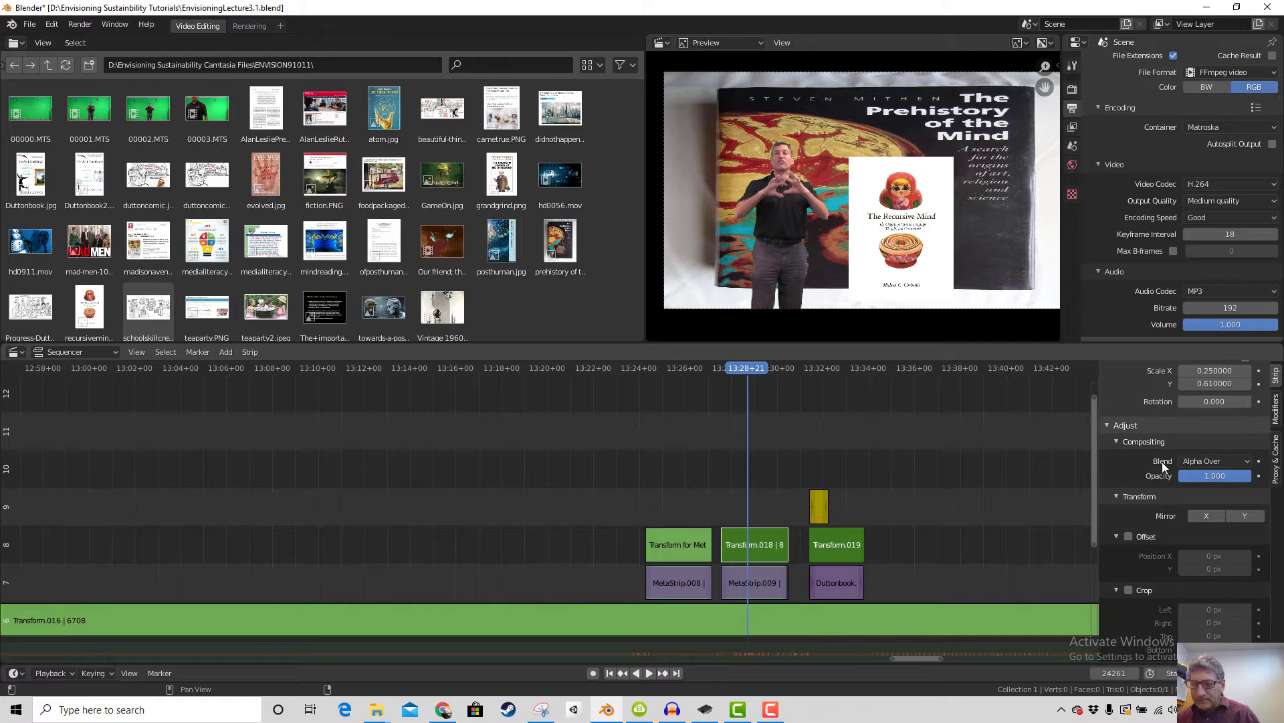
pyautogui.rightClick(1205, 461)
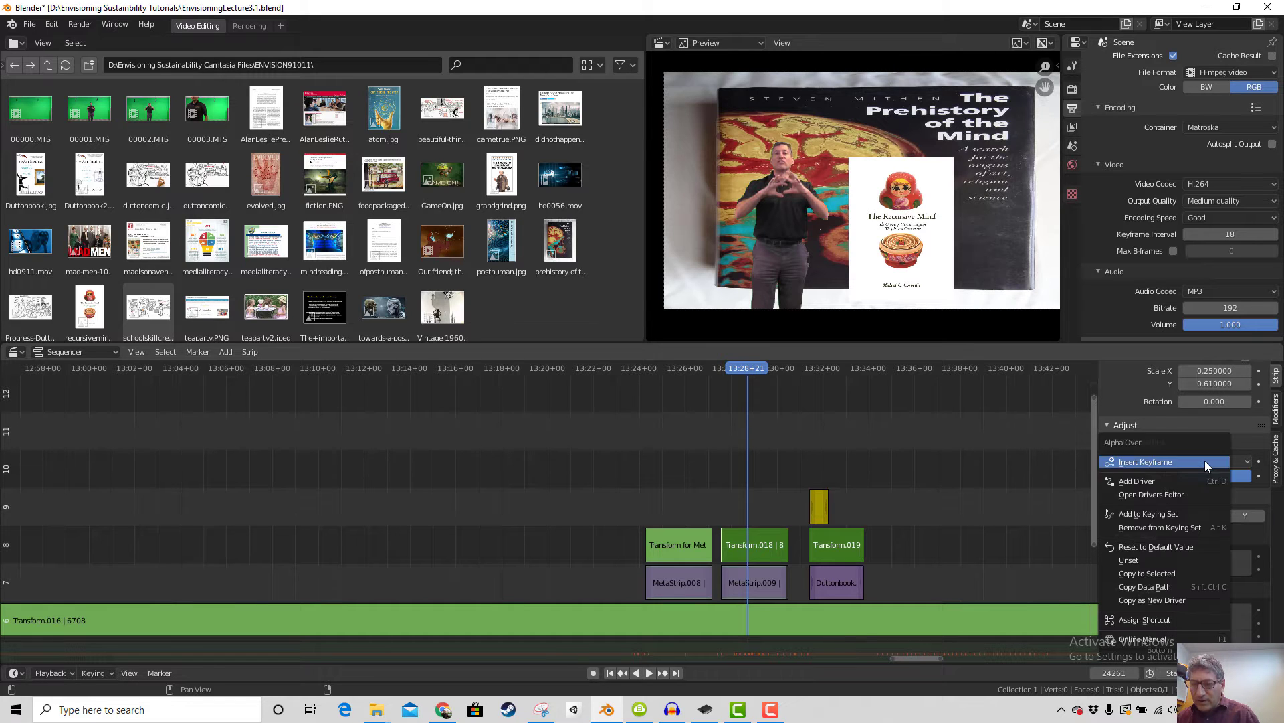
pyautogui.click(1158, 574)
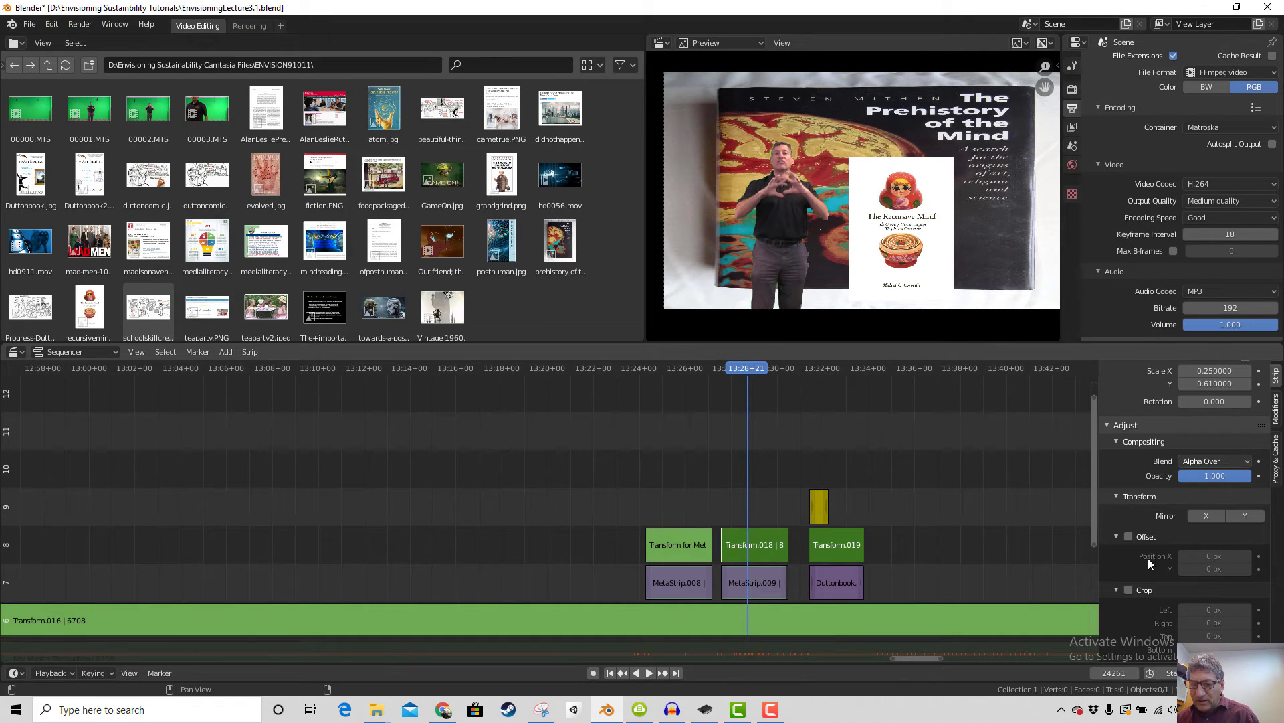
pyautogui.click(844, 369)
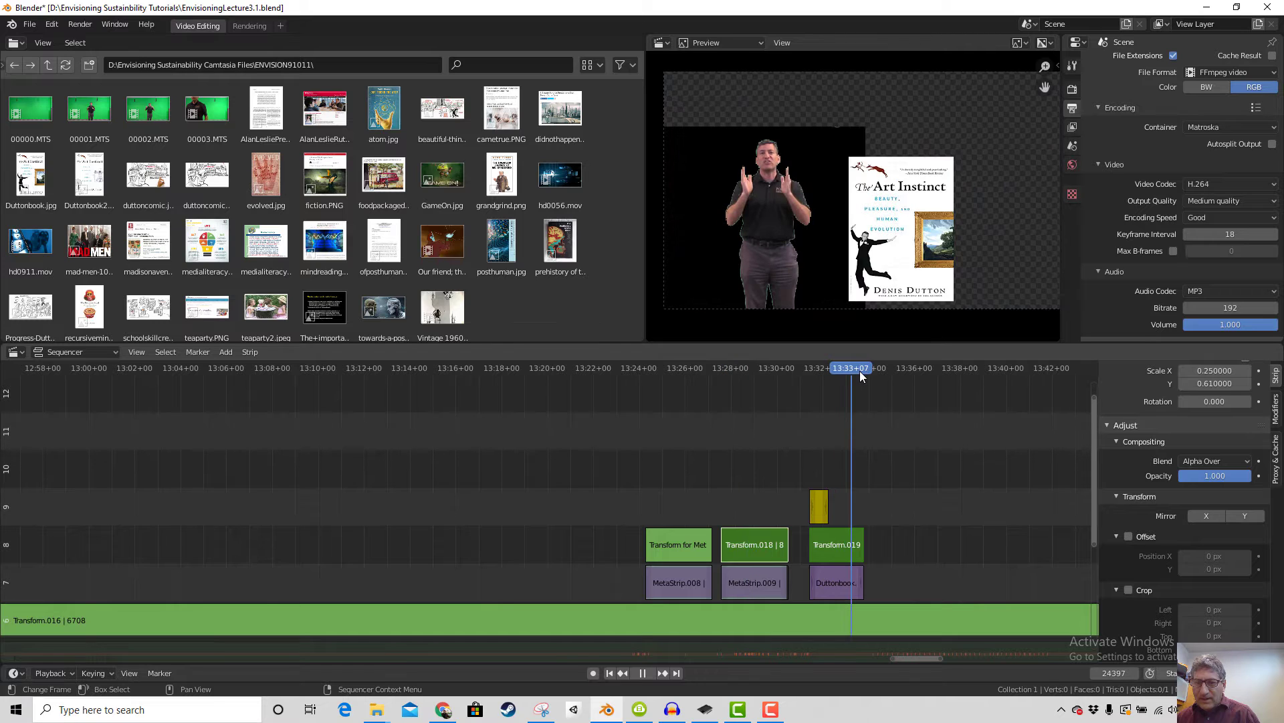
pyautogui.press('space')
pyautogui.moveTo(802, 373); pyautogui.dragTo(845, 387)
pyautogui.press('space')
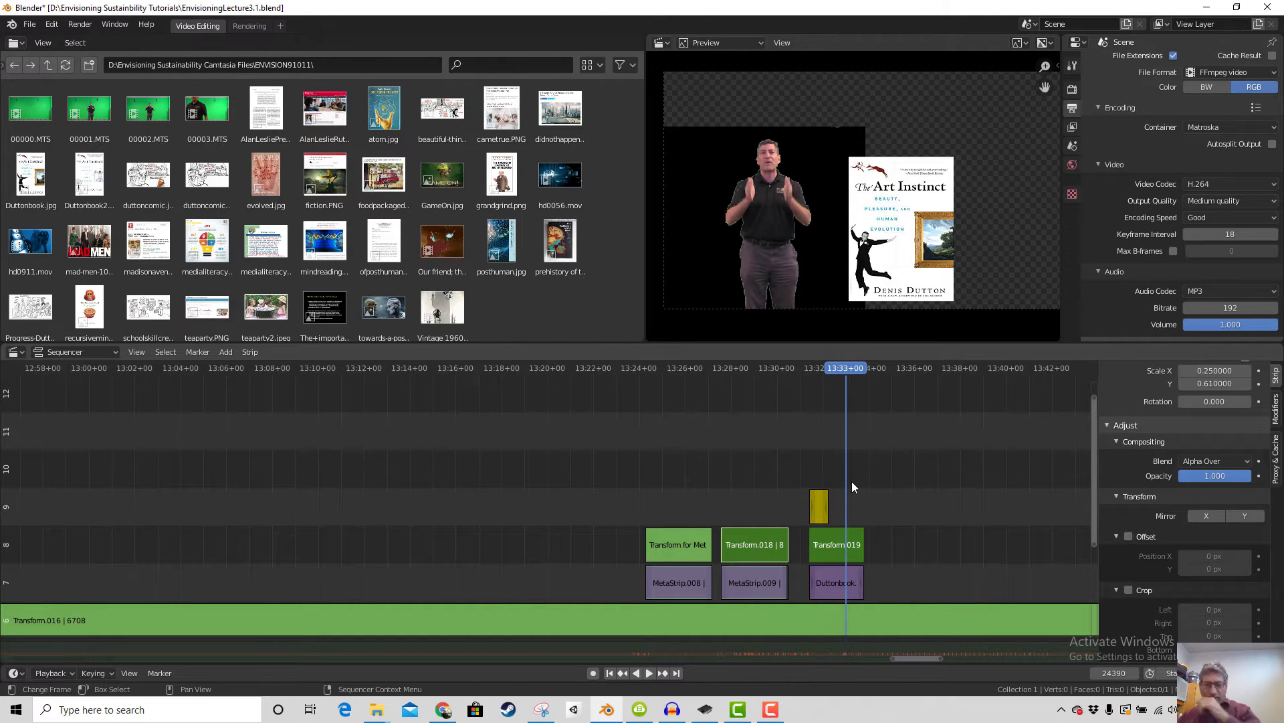
# Play back the Dutton quote and cover section from about 13:32, leaving the playhead at 13:31+25
pyautogui.click(821, 370)
pyautogui.press('space')
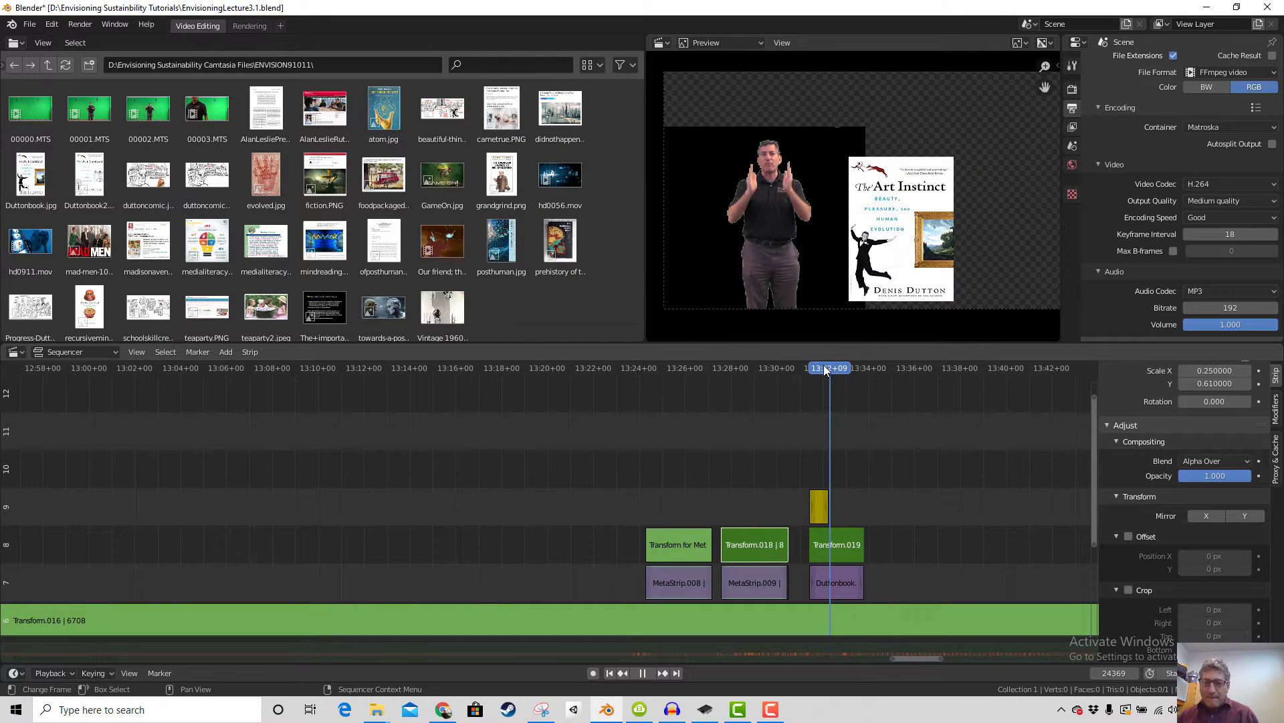
pyautogui.click(817, 364)
pyautogui.press('space')
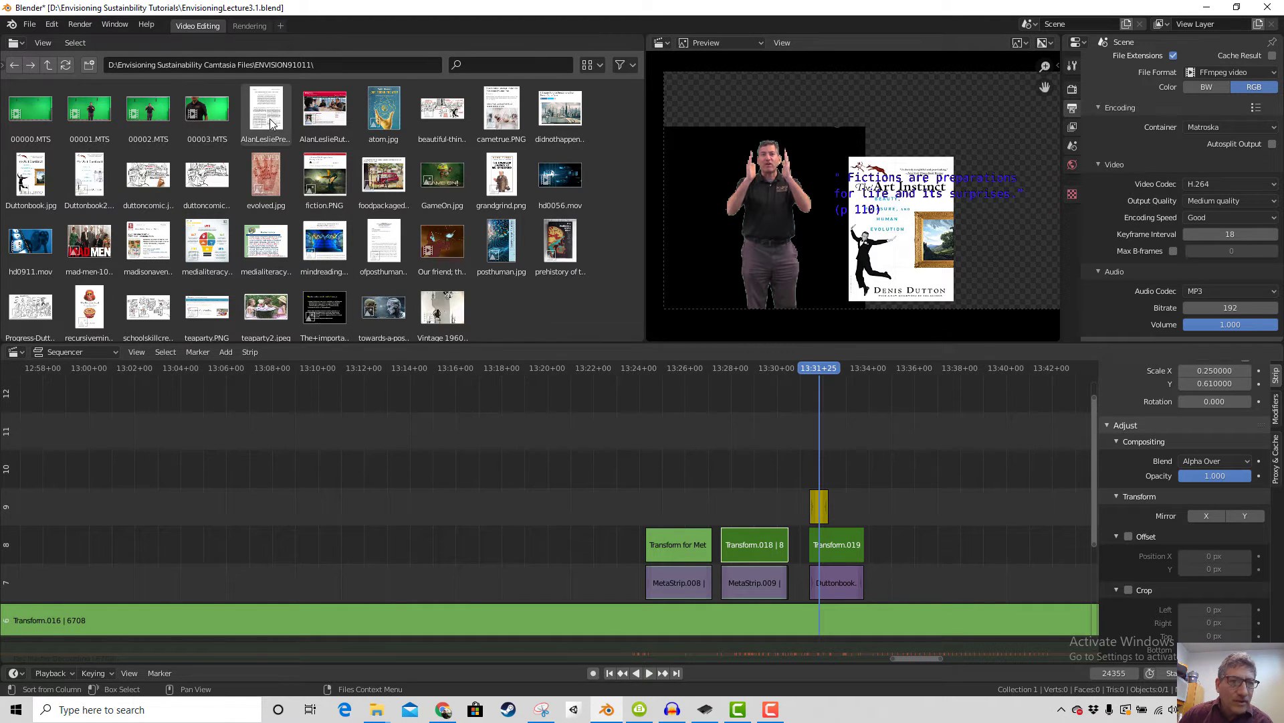
# Place the beautiful-things1 image on channel 7 after the Dutton cover, ending at frame 24544, and add a Transform effect strip to it
pyautogui.moveTo(442, 114); pyautogui.dragTo(910, 572)
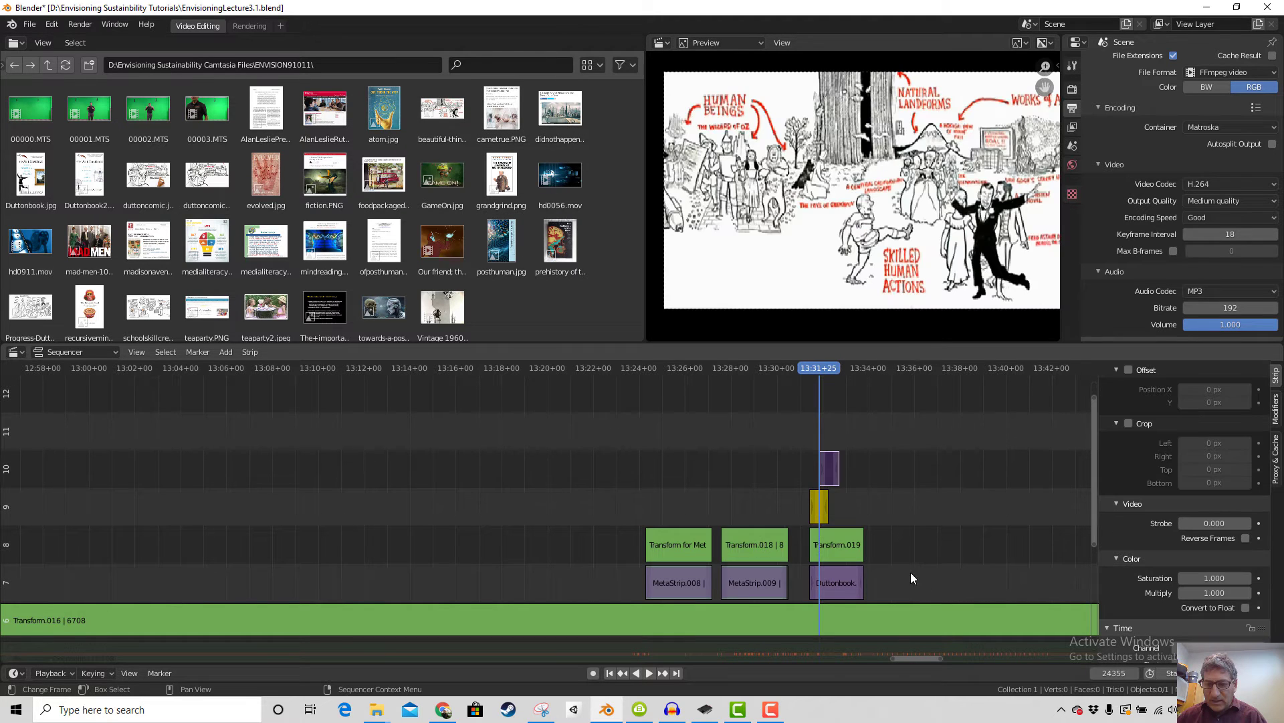
pyautogui.moveTo(833, 468); pyautogui.dragTo(964, 573)
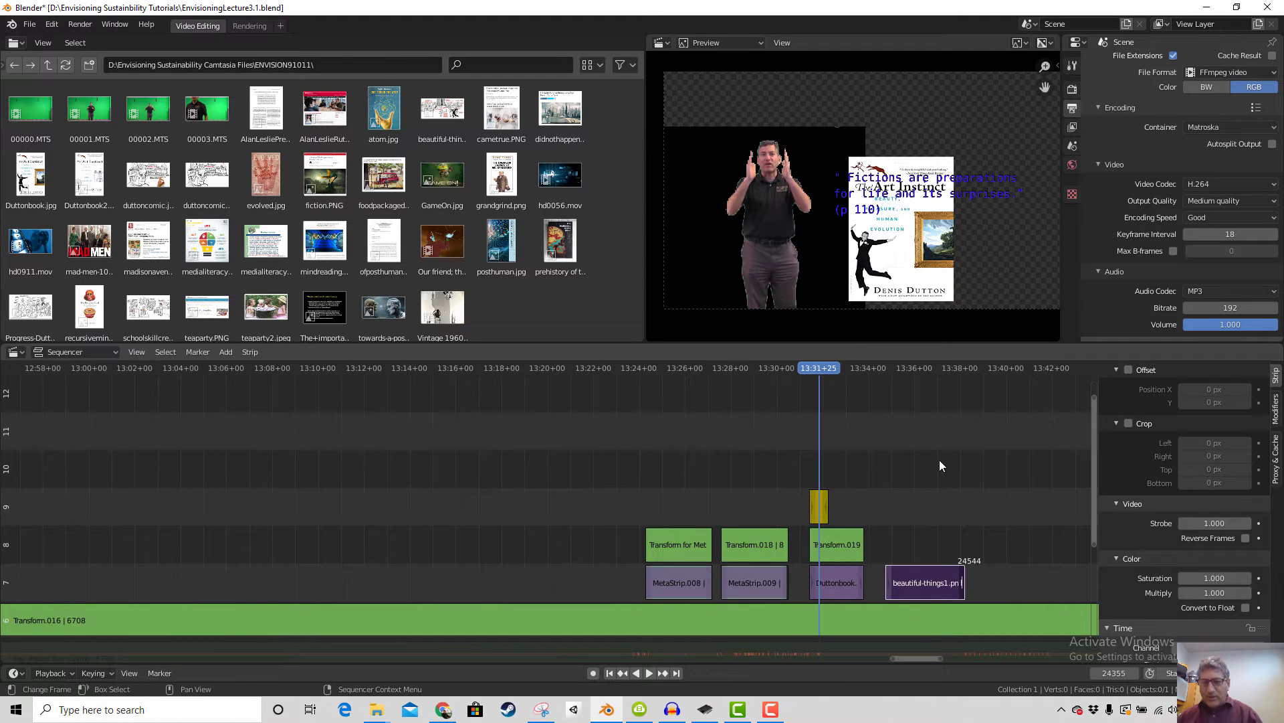
pyautogui.click(906, 370)
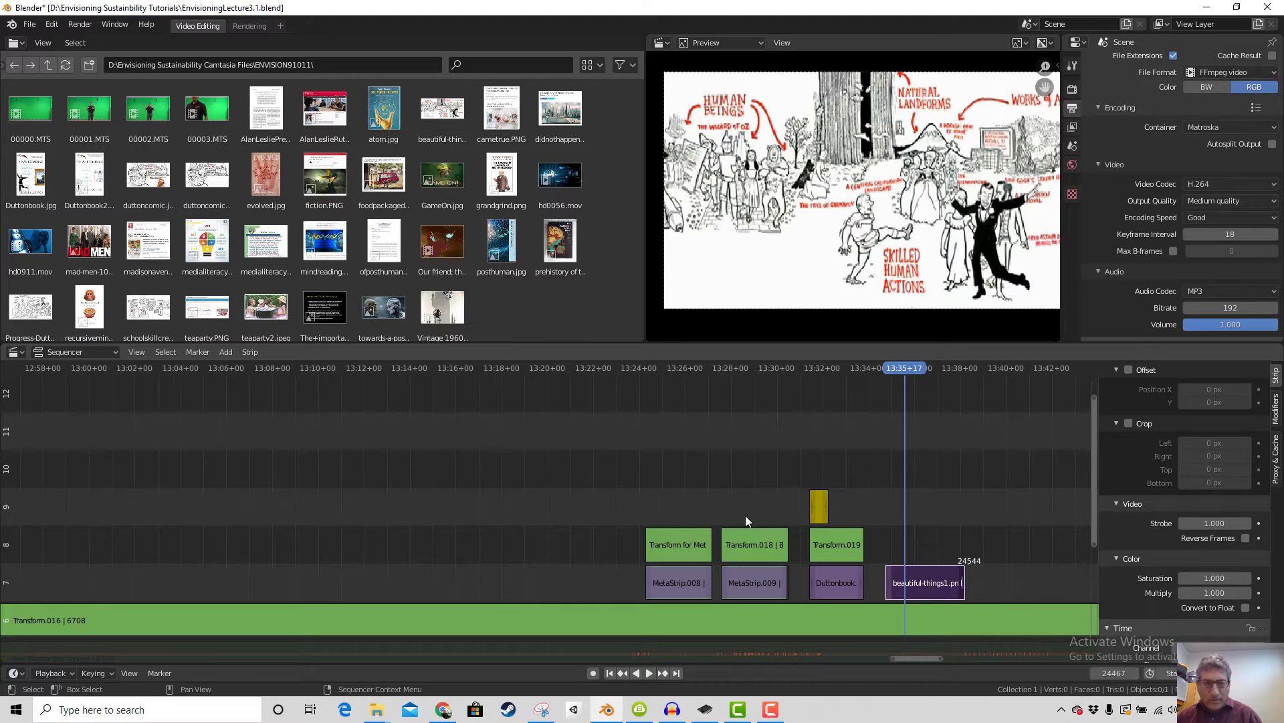
pyautogui.click(227, 353)
pyautogui.moveTo(281, 506)
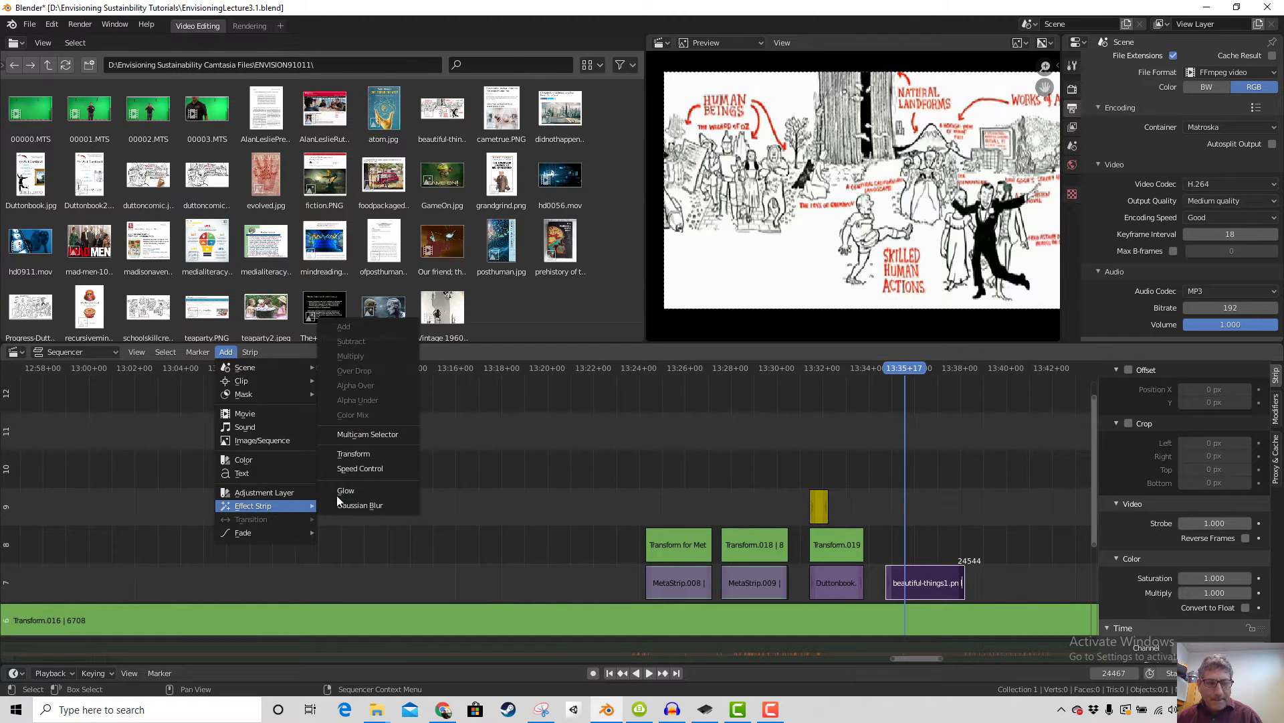
pyautogui.click(361, 453)
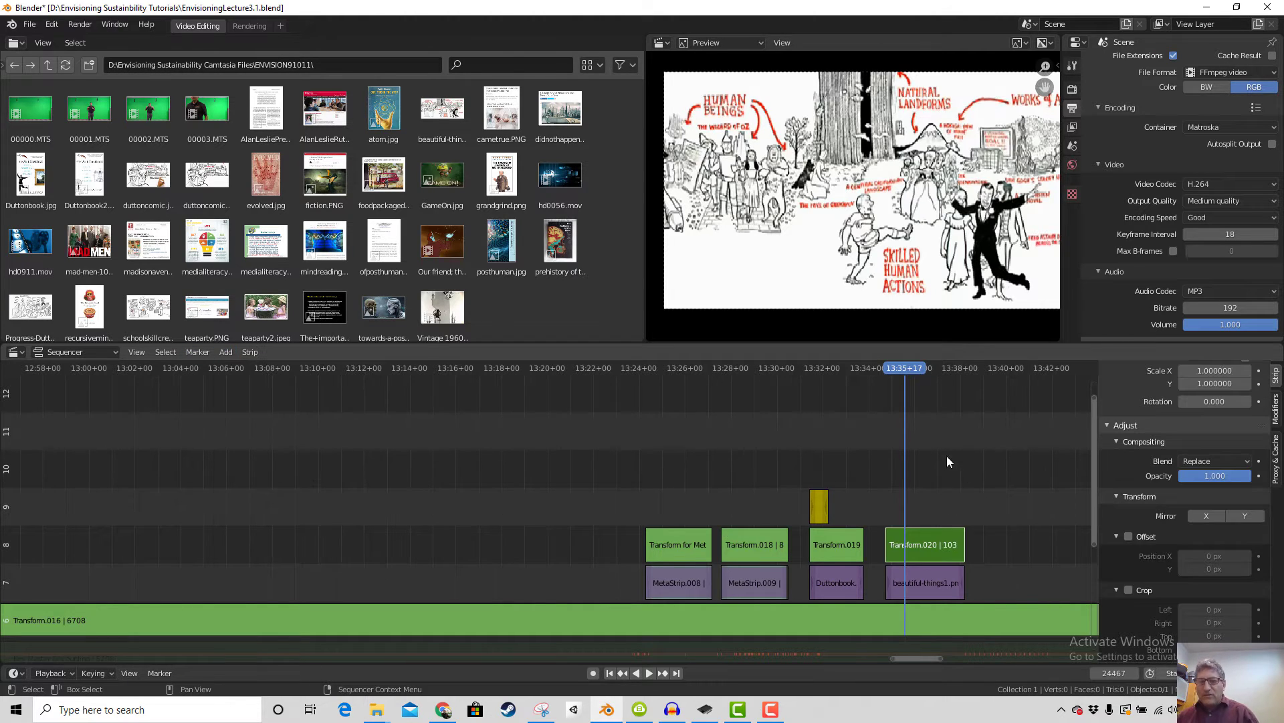
# Play back from 13:31+24 and select Transform.020 together with Transform.019, keeping Transform.019 active
pyautogui.moveTo(907, 368); pyautogui.dragTo(820, 396)
pyautogui.press('space')
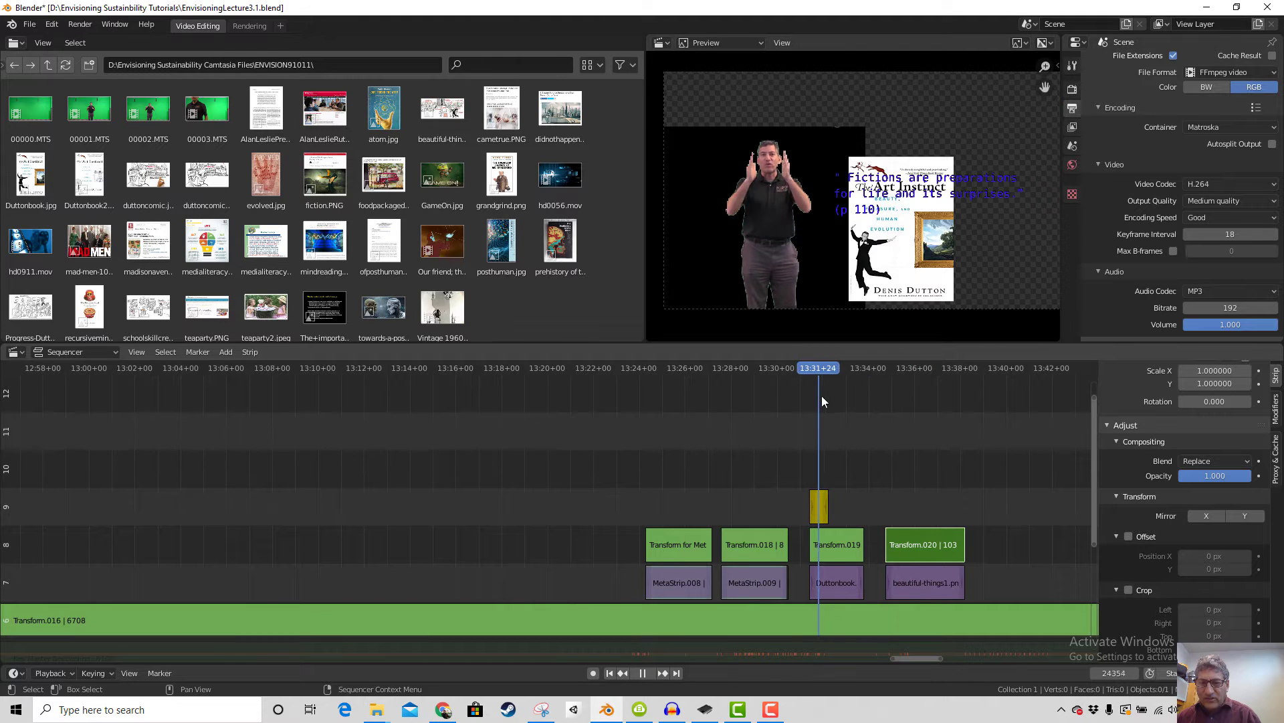
pyautogui.press('space')
pyautogui.click(823, 552)
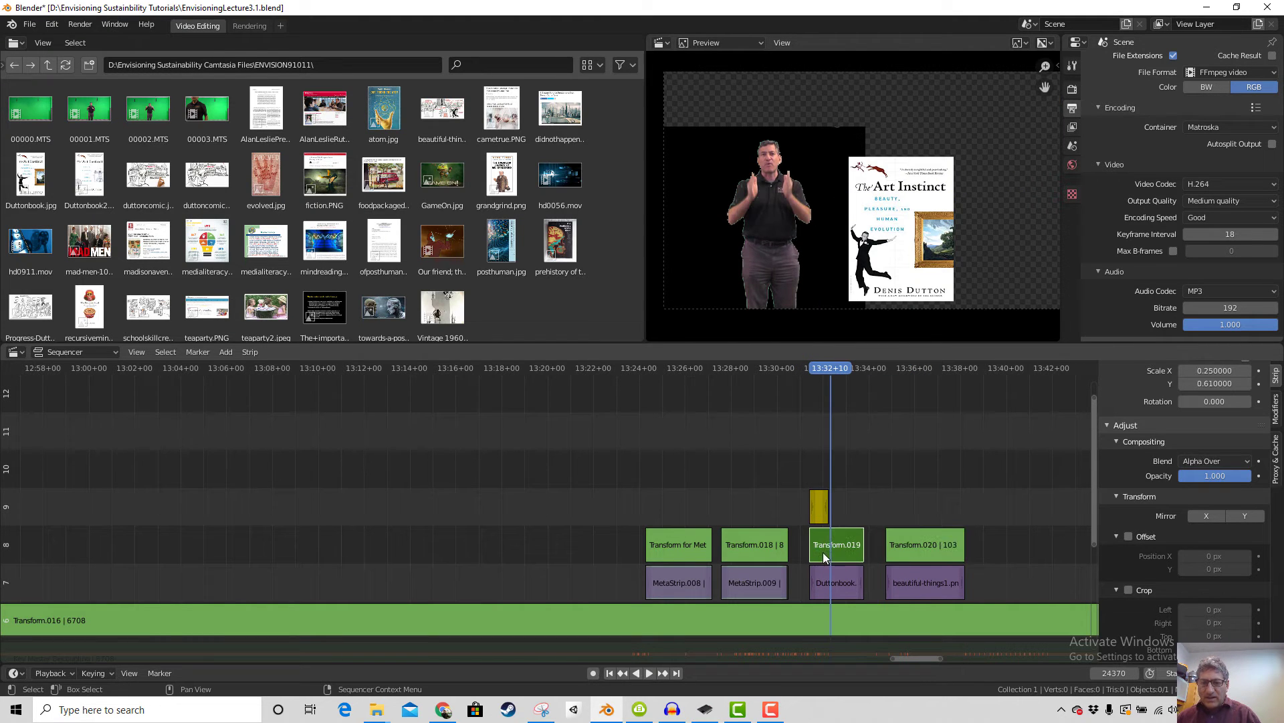
pyautogui.click(923, 549)
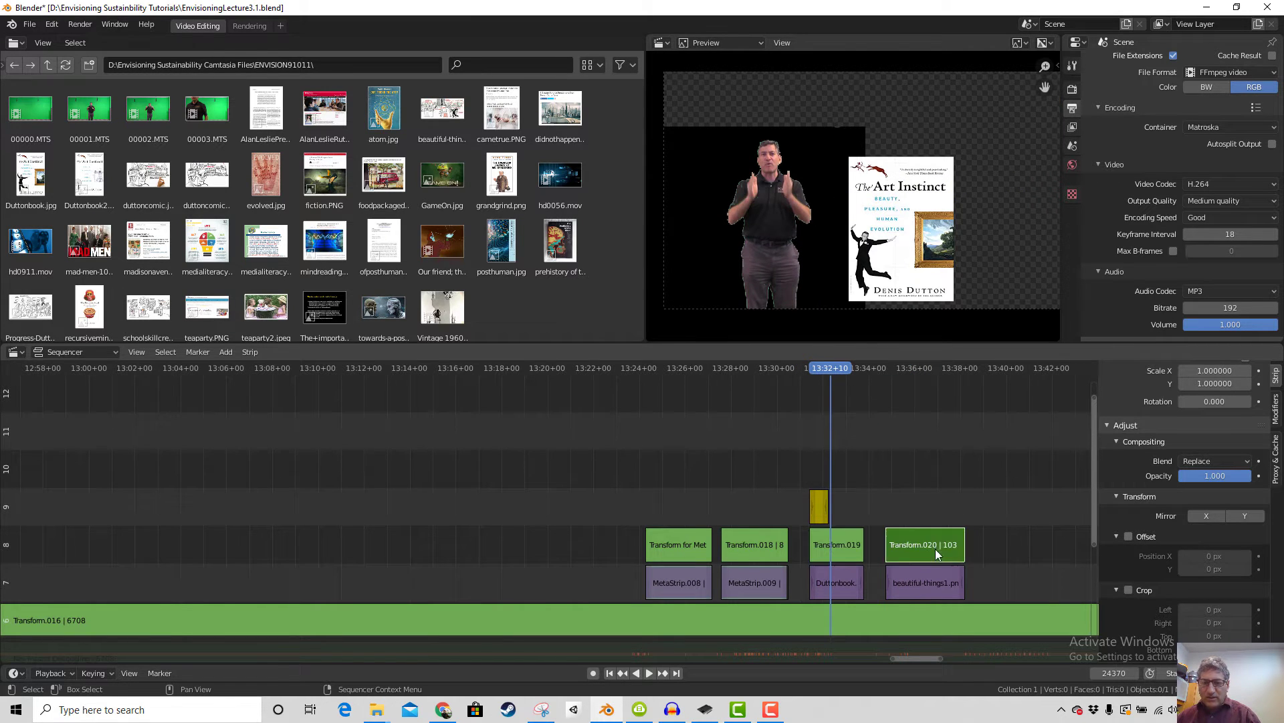
pyautogui.keyDown('shift'); pyautogui.click(845, 543); pyautogui.keyUp('shift')
pyautogui.scroll(5, 1211, 542)
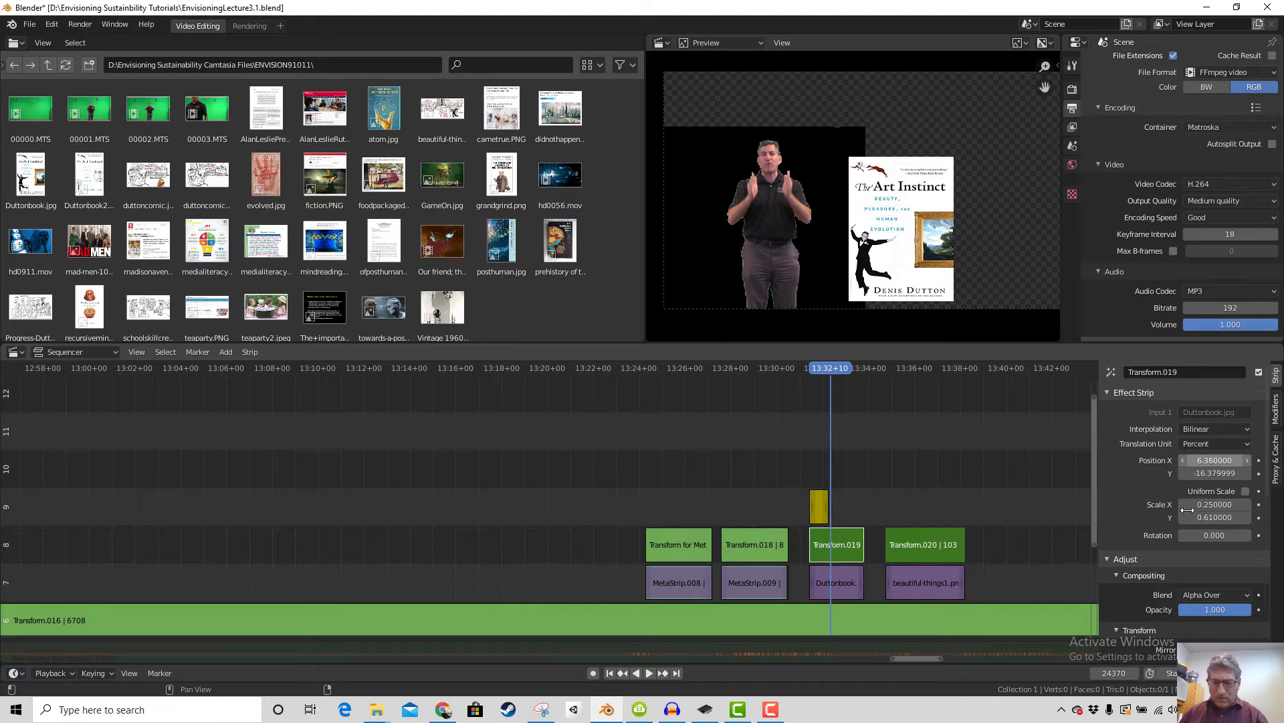
pyautogui.click(775, 712)
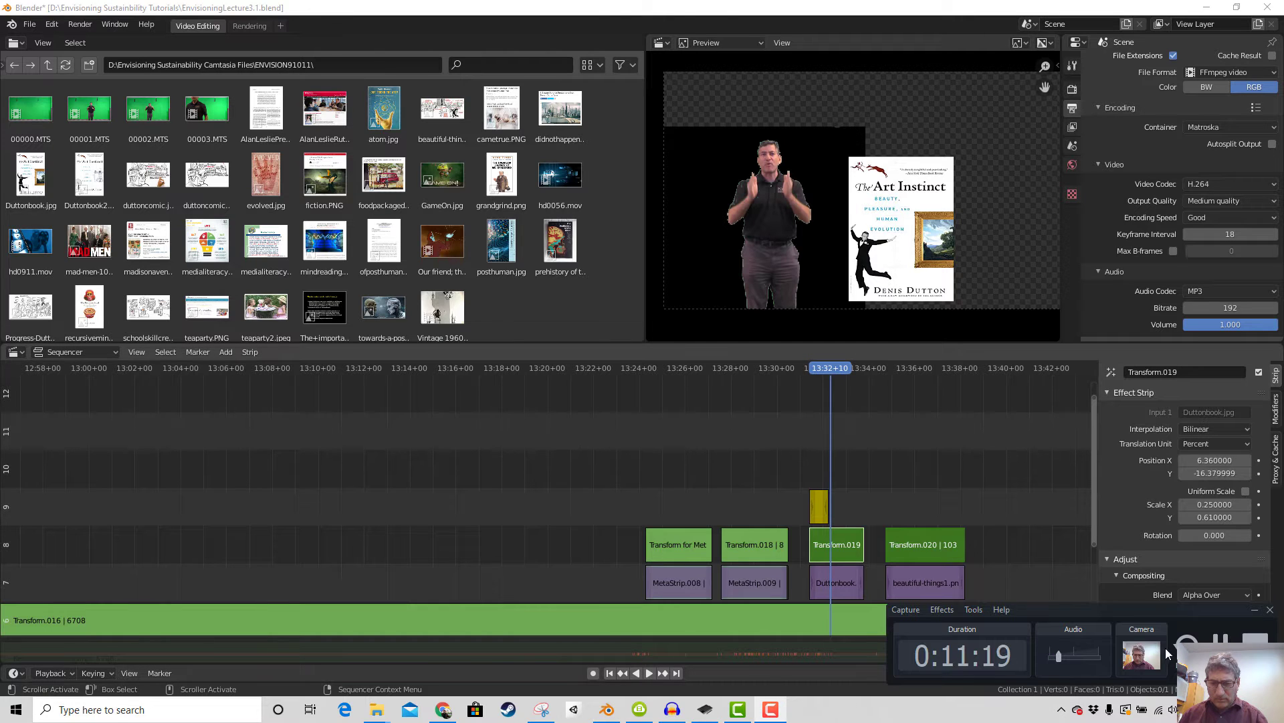
pyautogui.click(1221, 641)
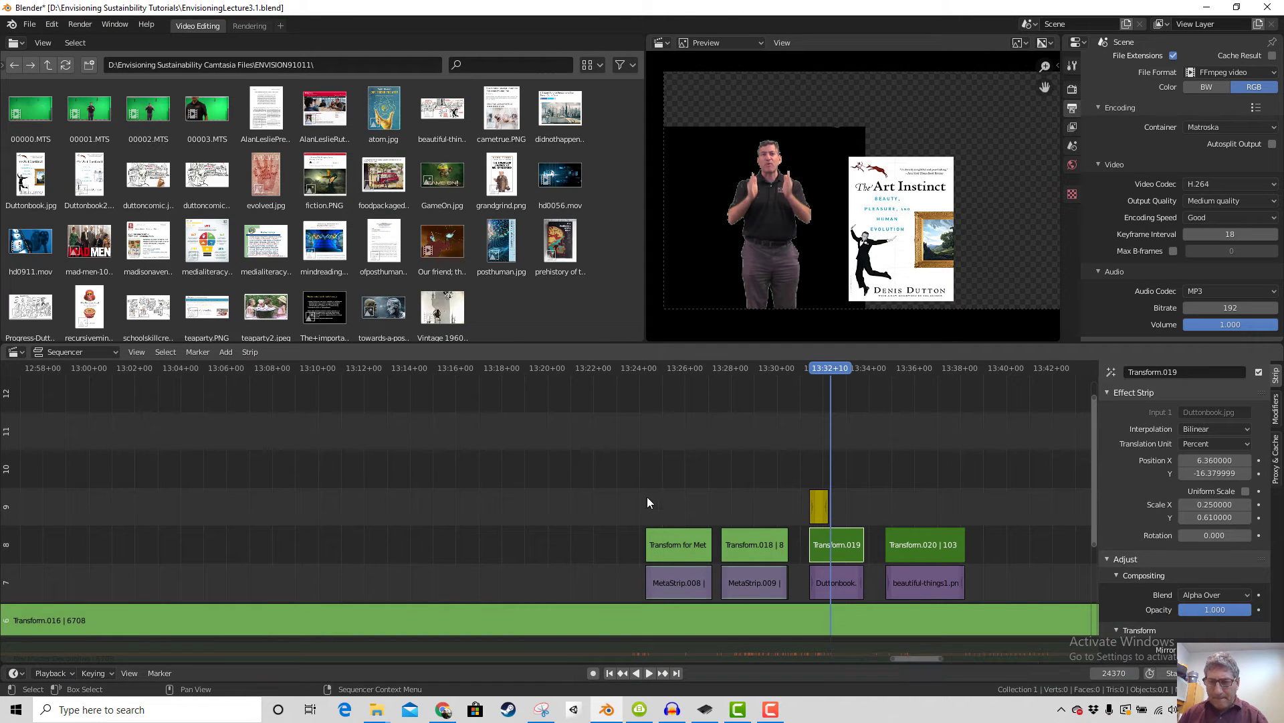
# Copy the Position X and Position Y values of Transform.019 to the selected Transform.020, and try to copy its Alpha Over blend mode
pyautogui.click(1214, 460)
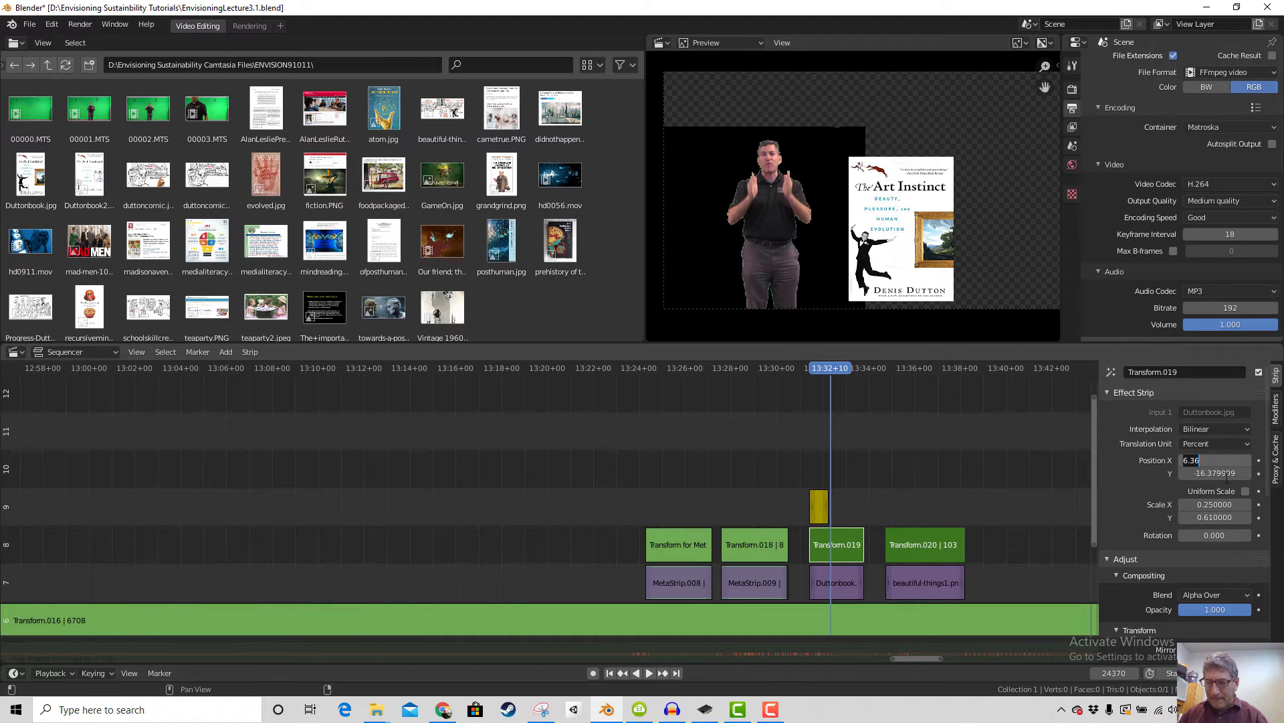
pyautogui.press('Return')
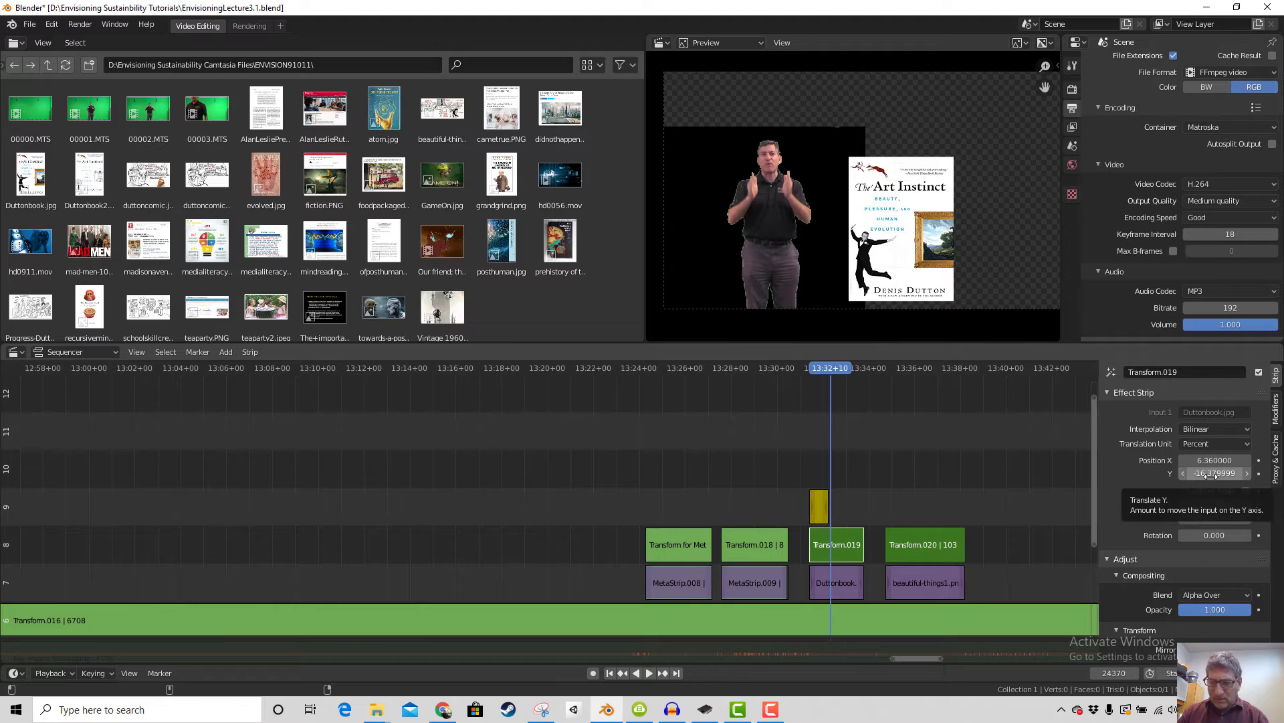
pyautogui.click(1210, 473)
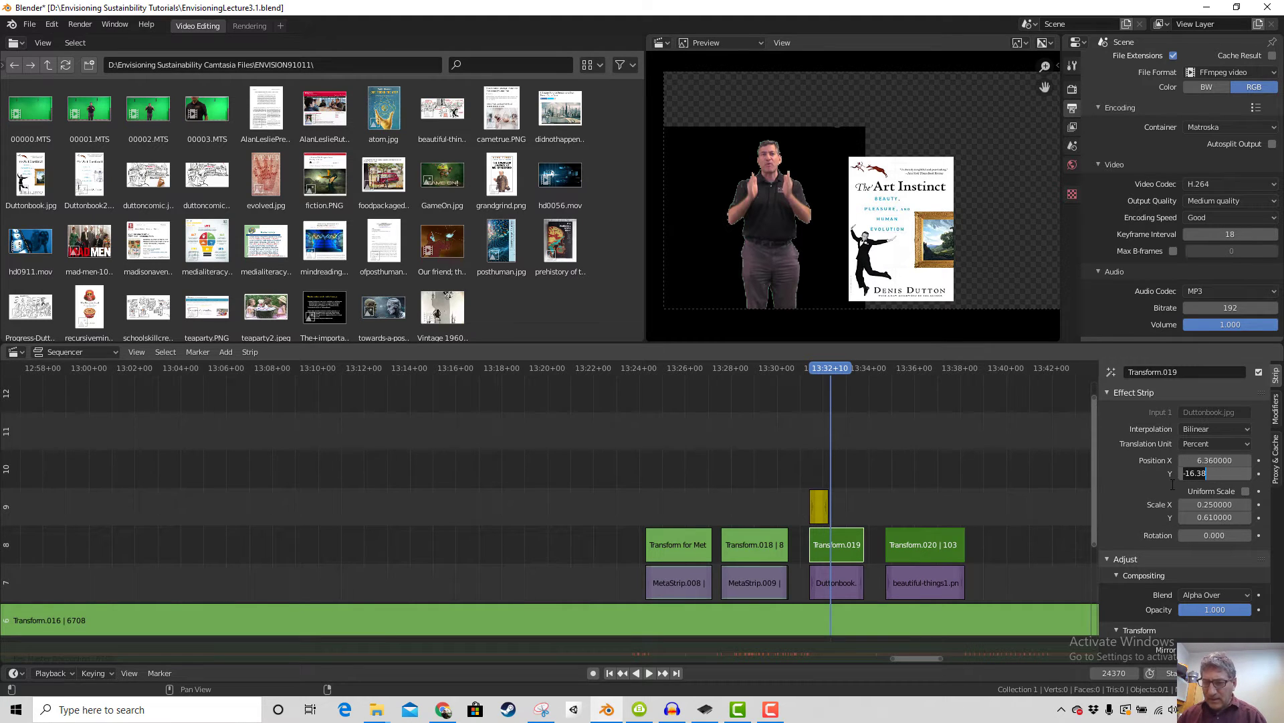
pyautogui.press('Return')
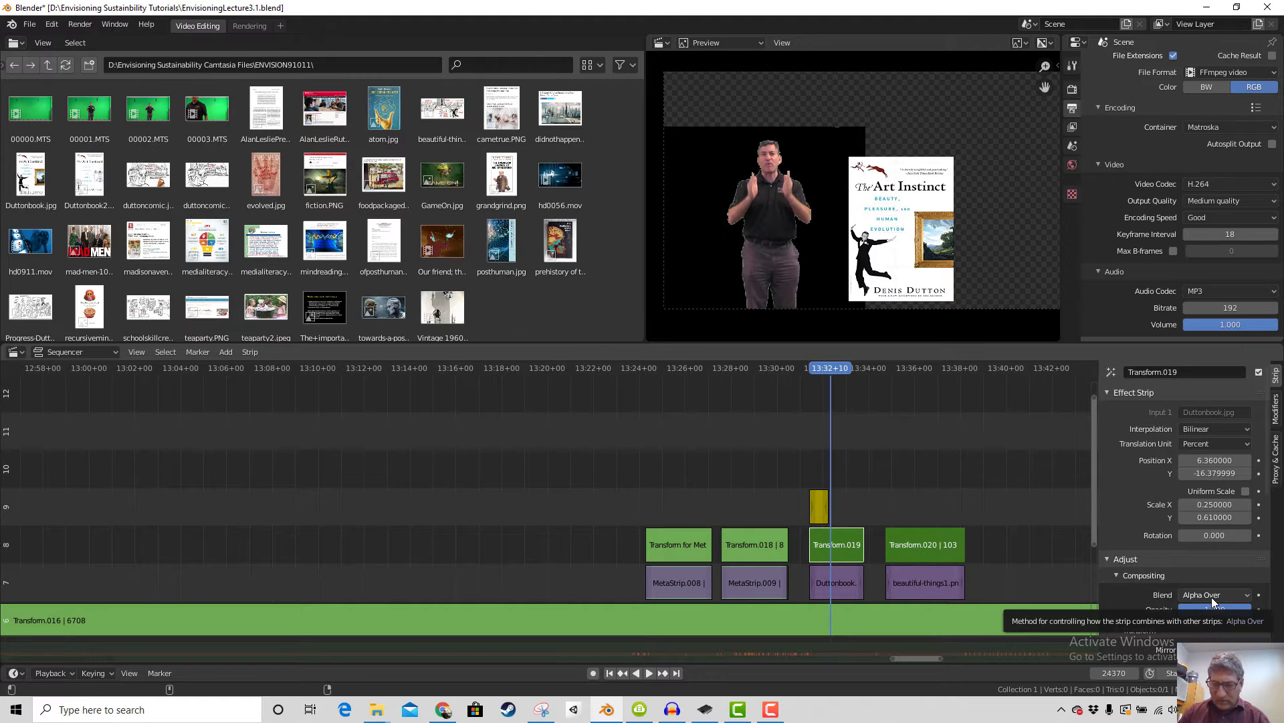
pyautogui.click(1211, 597)
pyautogui.click(1211, 597)
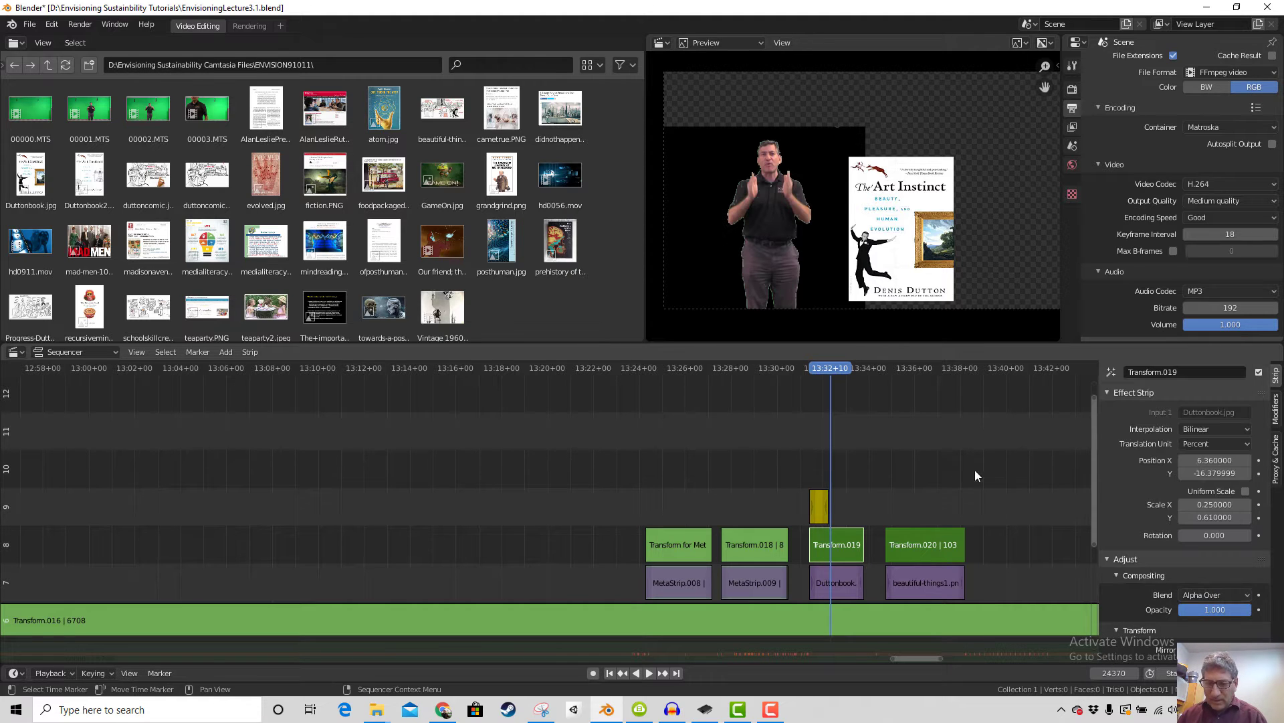
# Compare the preview of the beautiful-things image around 13:36 with the Dutton cover around 13:33
pyautogui.click(933, 375)
pyautogui.moveTo(941, 375); pyautogui.dragTo(935, 372)
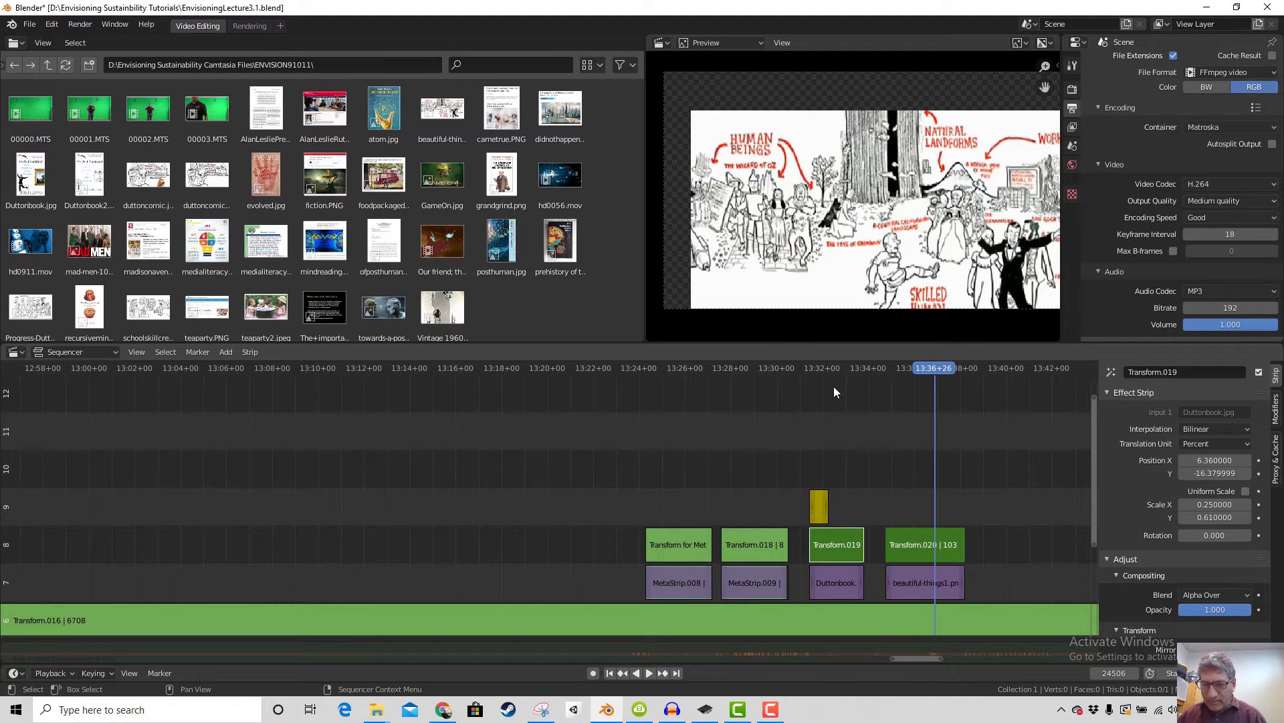
pyautogui.click(839, 368)
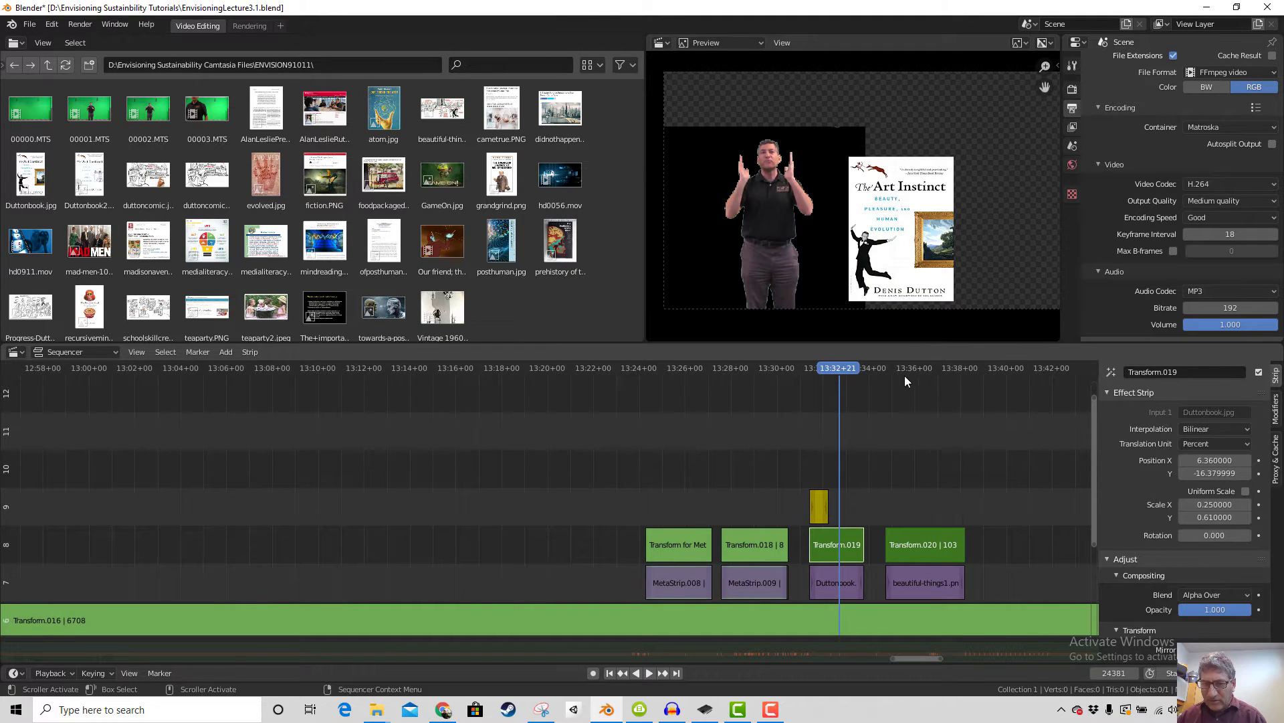
pyautogui.click(927, 370)
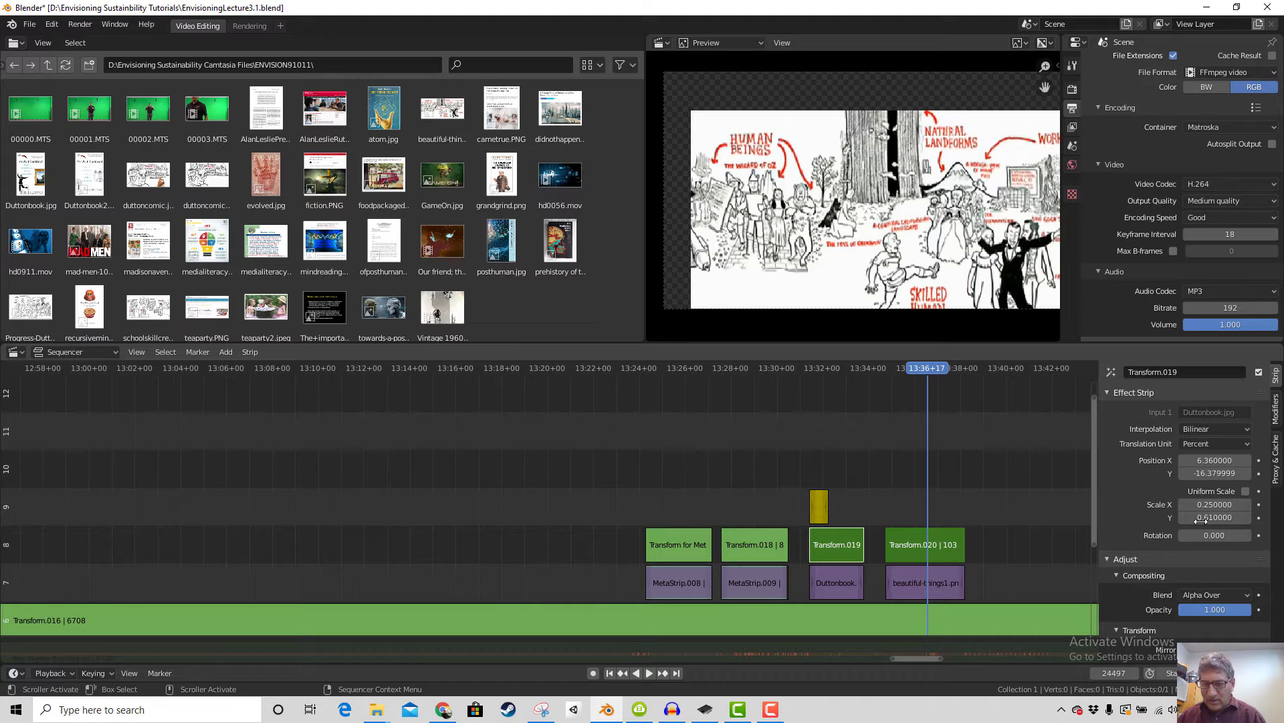
pyautogui.click(846, 370)
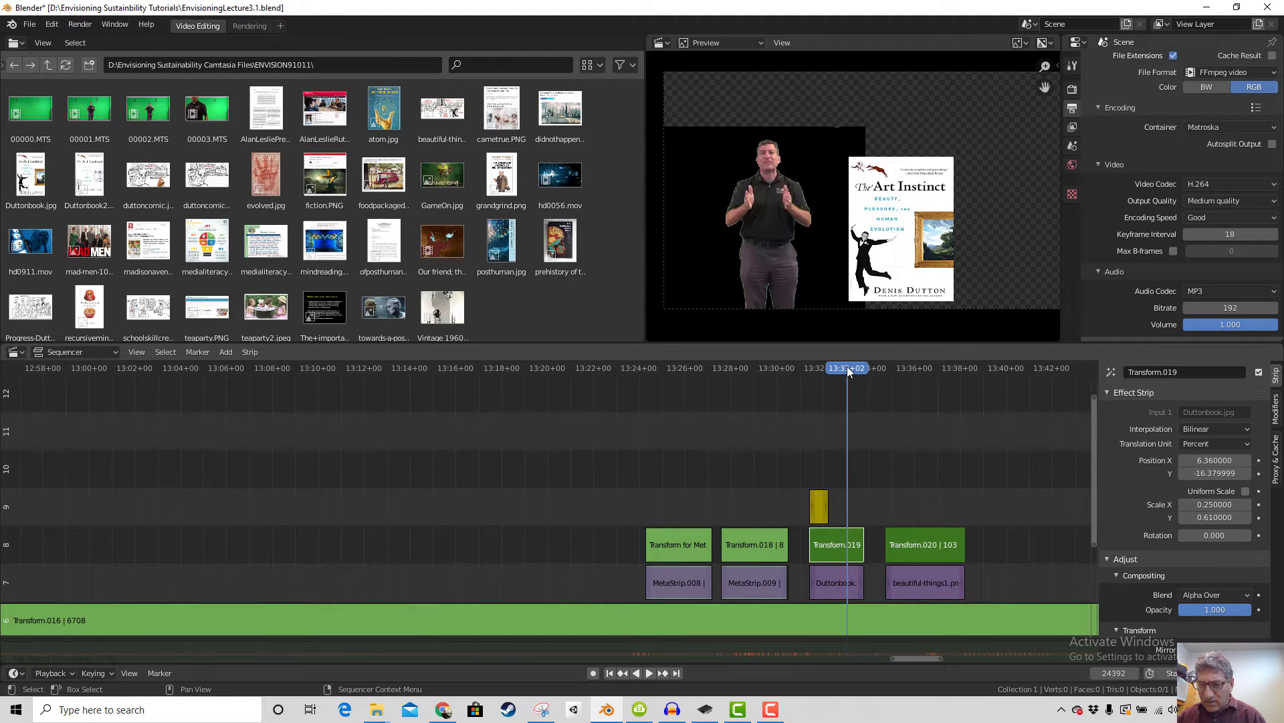
# Try to copy the position and Scale Y values of Transform.019 to Transform.020 again, checking the image at 13:36+27
pyautogui.click(1215, 460)
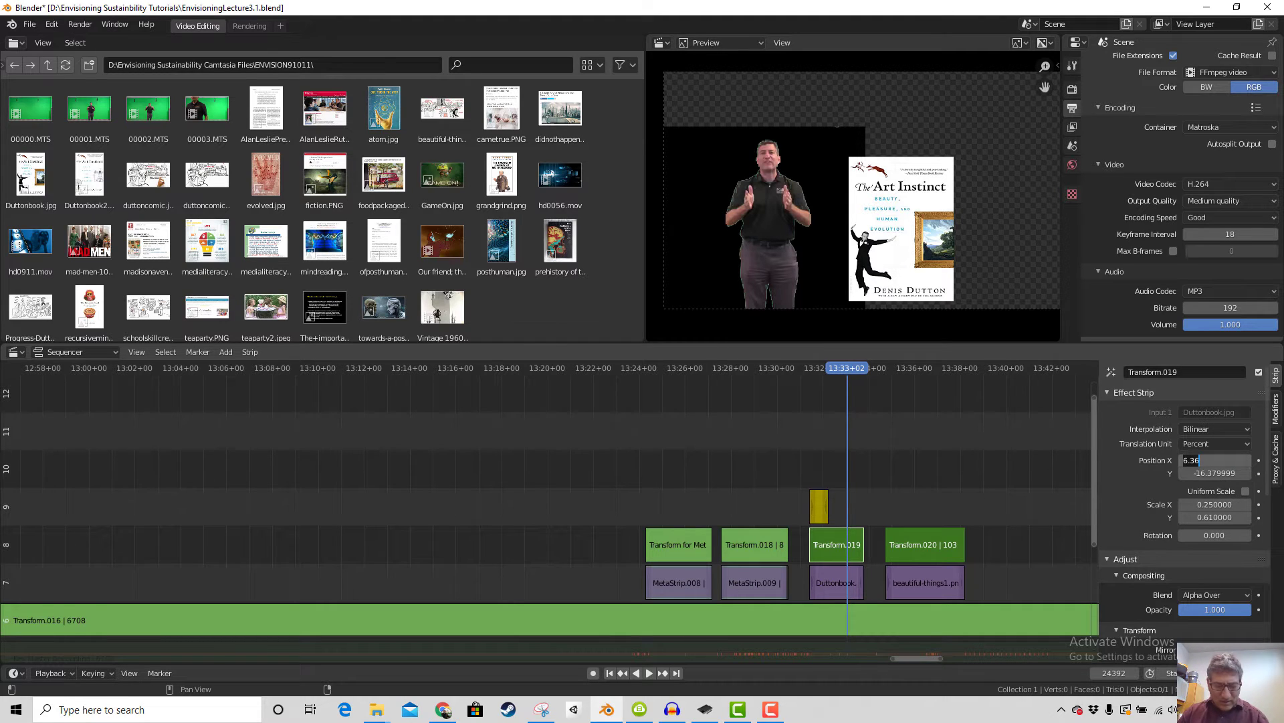
pyautogui.press('Return')
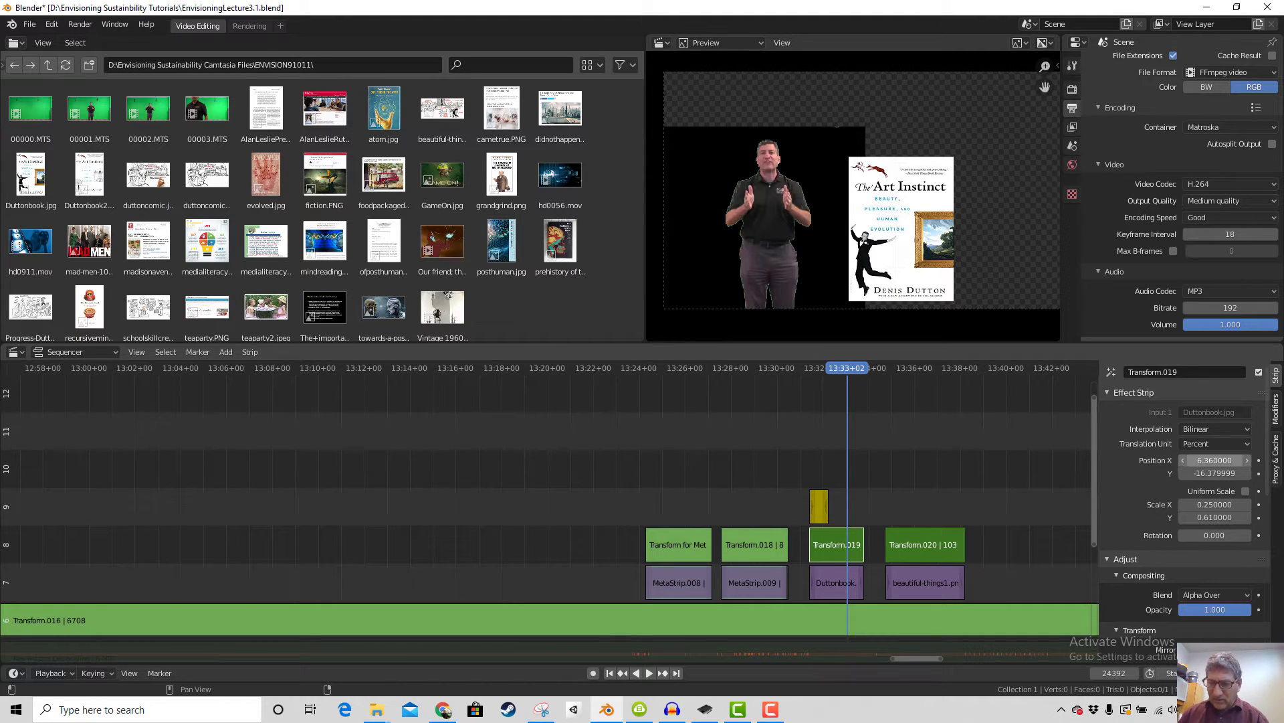
pyautogui.click(1217, 473)
pyautogui.press('Return')
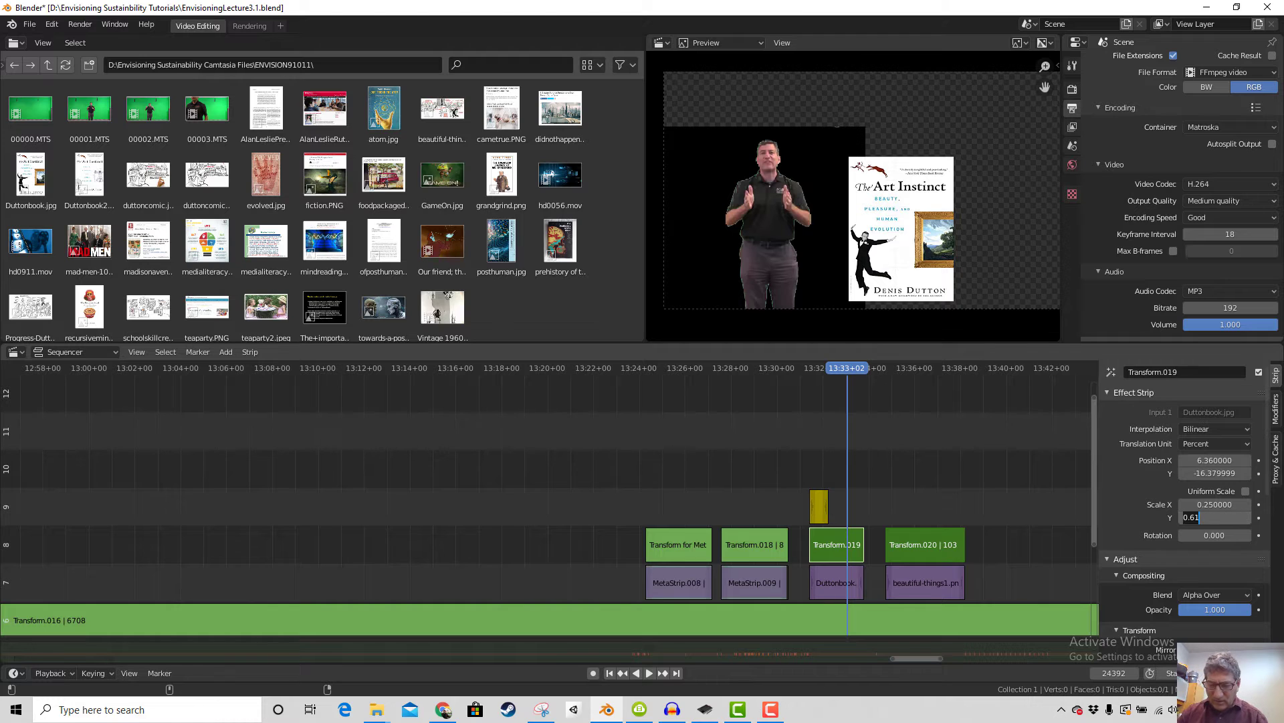
pyautogui.click(935, 368)
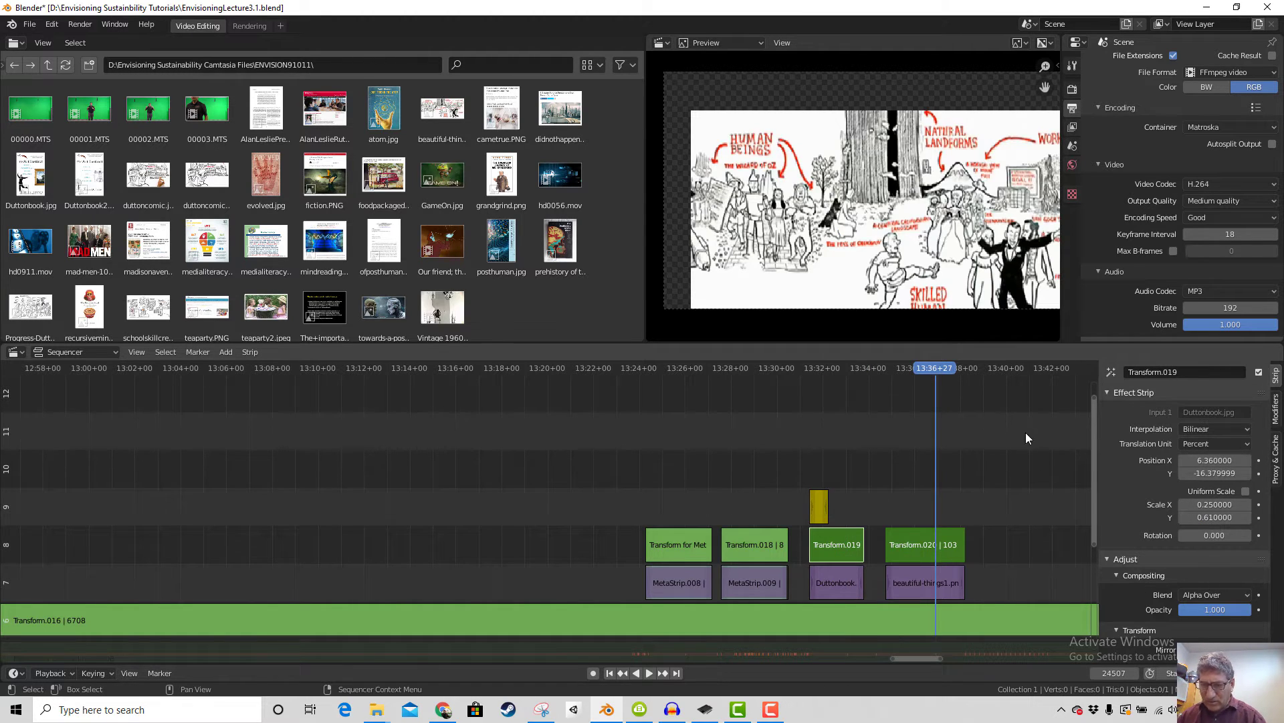
# Set the Dutton cover transform's Position X to 7.02 and check the beautiful-things image at 13:36+10
pyautogui.click(850, 368)
pyautogui.click(930, 368)
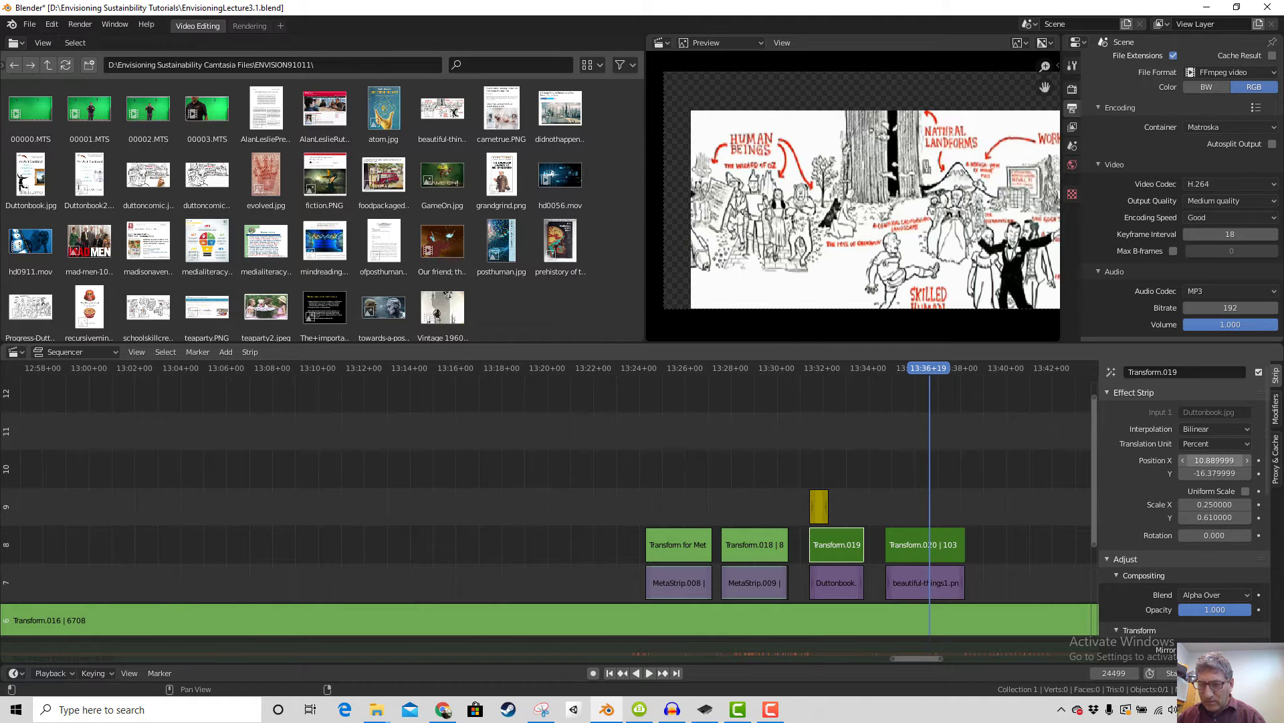
pyautogui.click(963, 368)
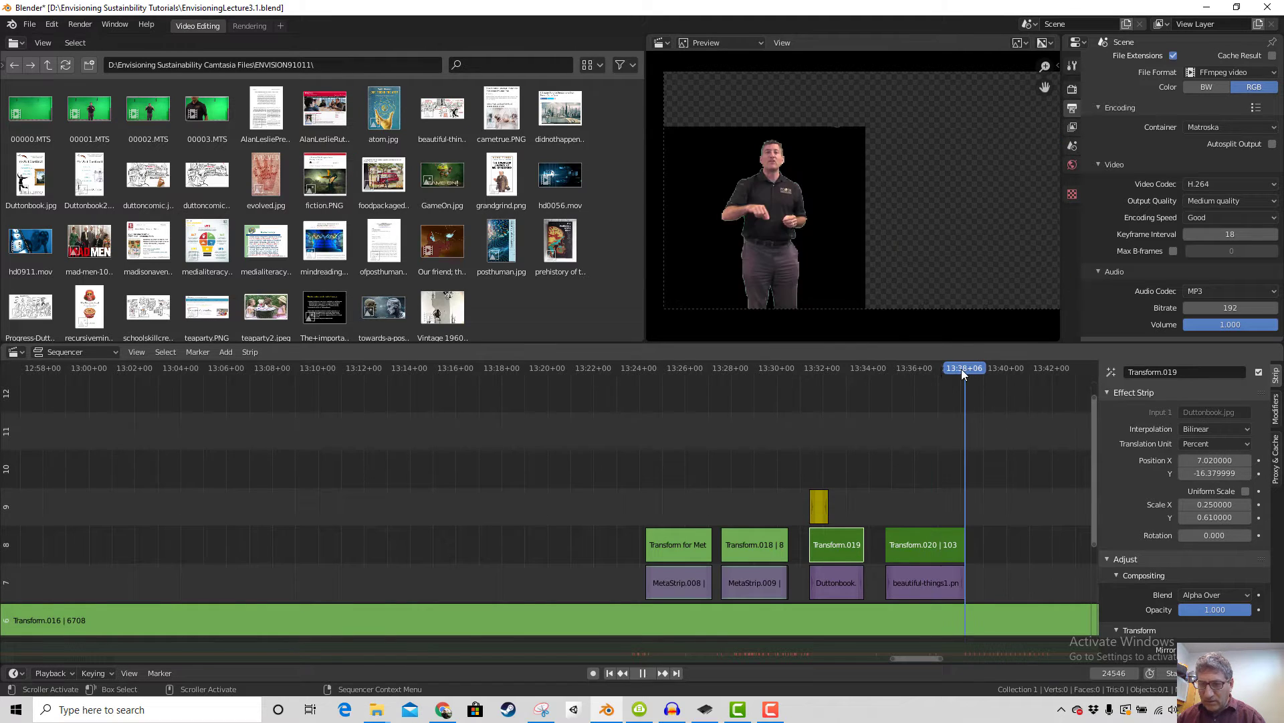
pyautogui.click(934, 367)
pyautogui.click(923, 367)
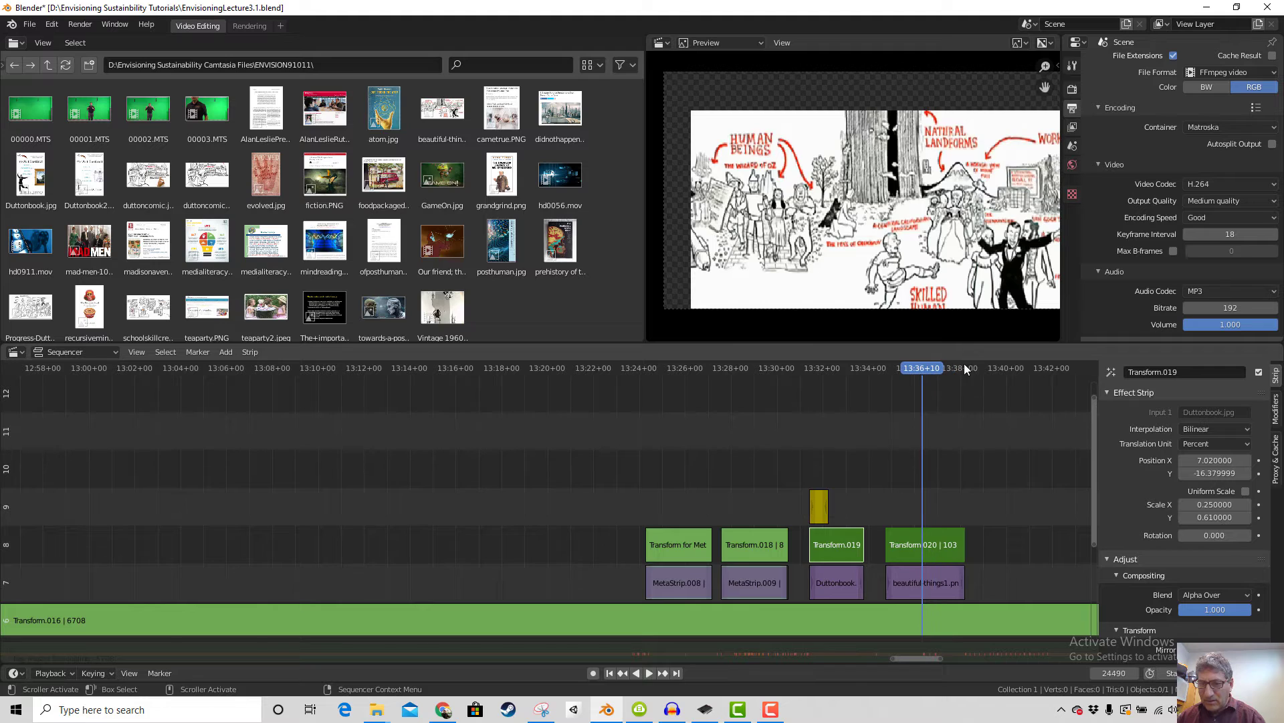
# Compare the transform settings of Transform.020 and Transform.019, and examine the Dutton cover's placement at 13:32+14
pyautogui.click(929, 584)
pyautogui.click(933, 545)
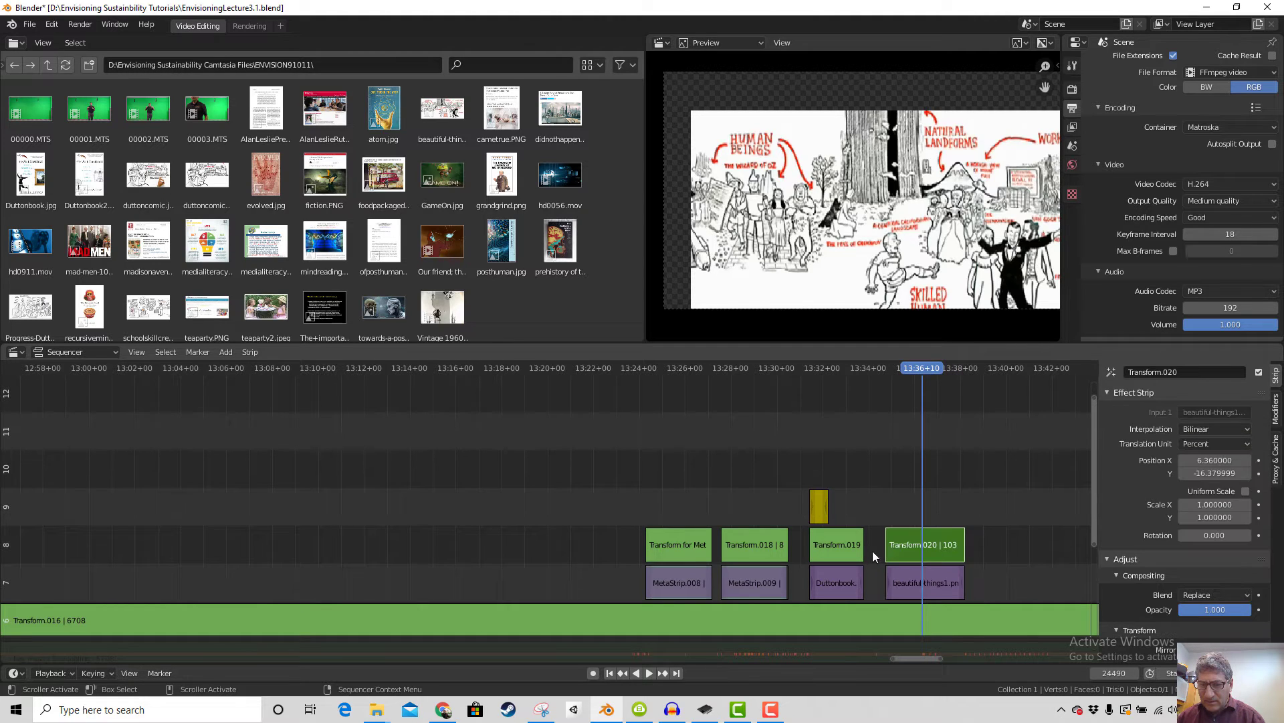
pyautogui.click(834, 546)
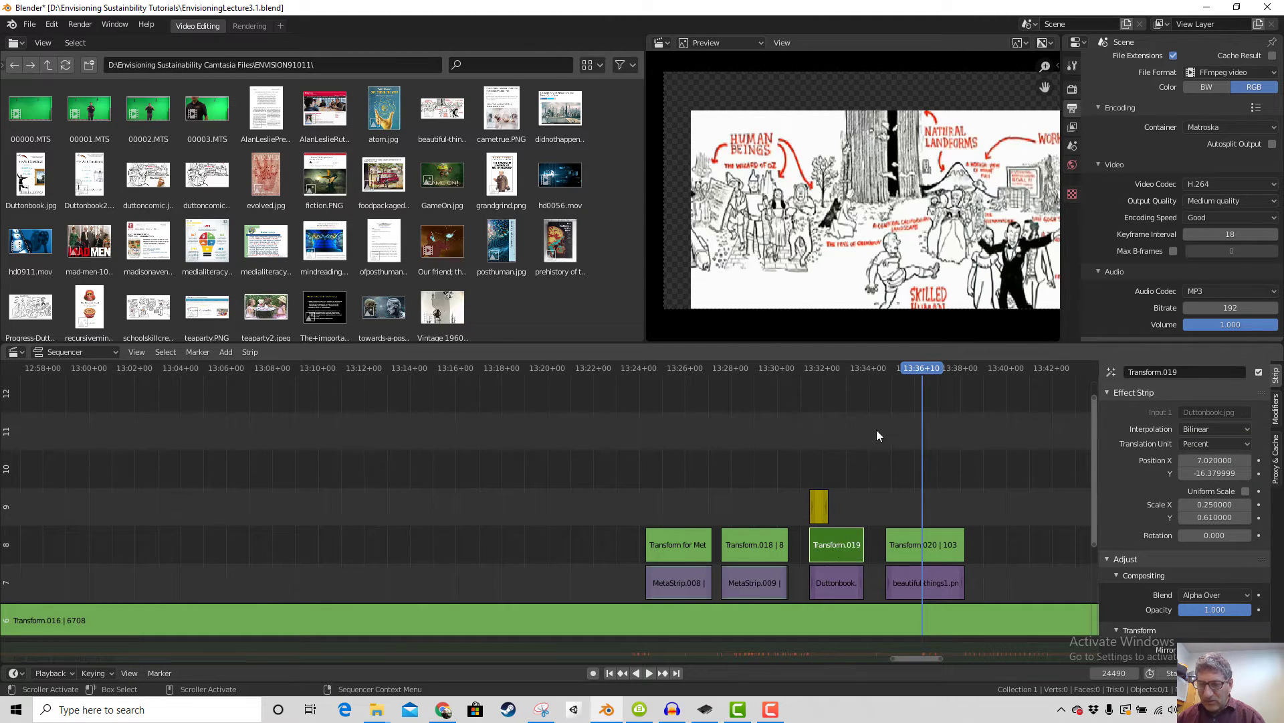
pyautogui.click(834, 369)
pyautogui.press('space')
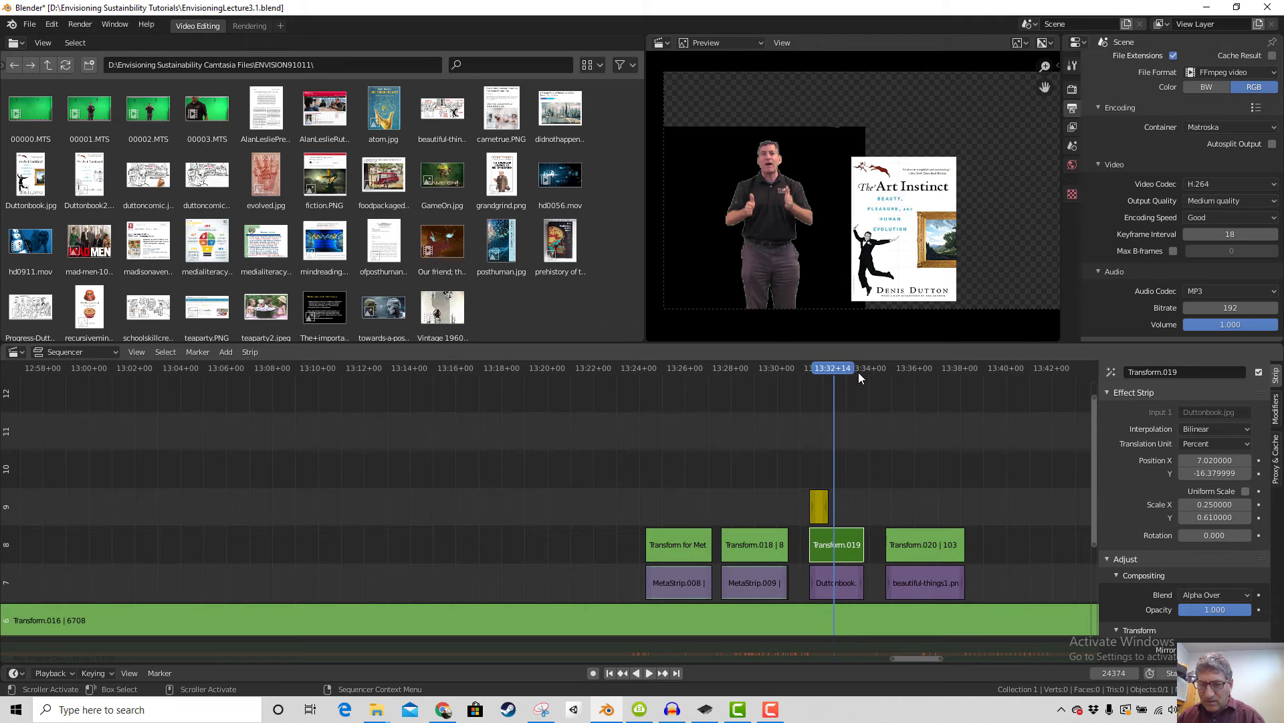
# Select Transform.020 together with Transform.019, keeping Transform.019 active, and move the playhead to 13:32+04
pyautogui.click(945, 368)
pyautogui.click(926, 553)
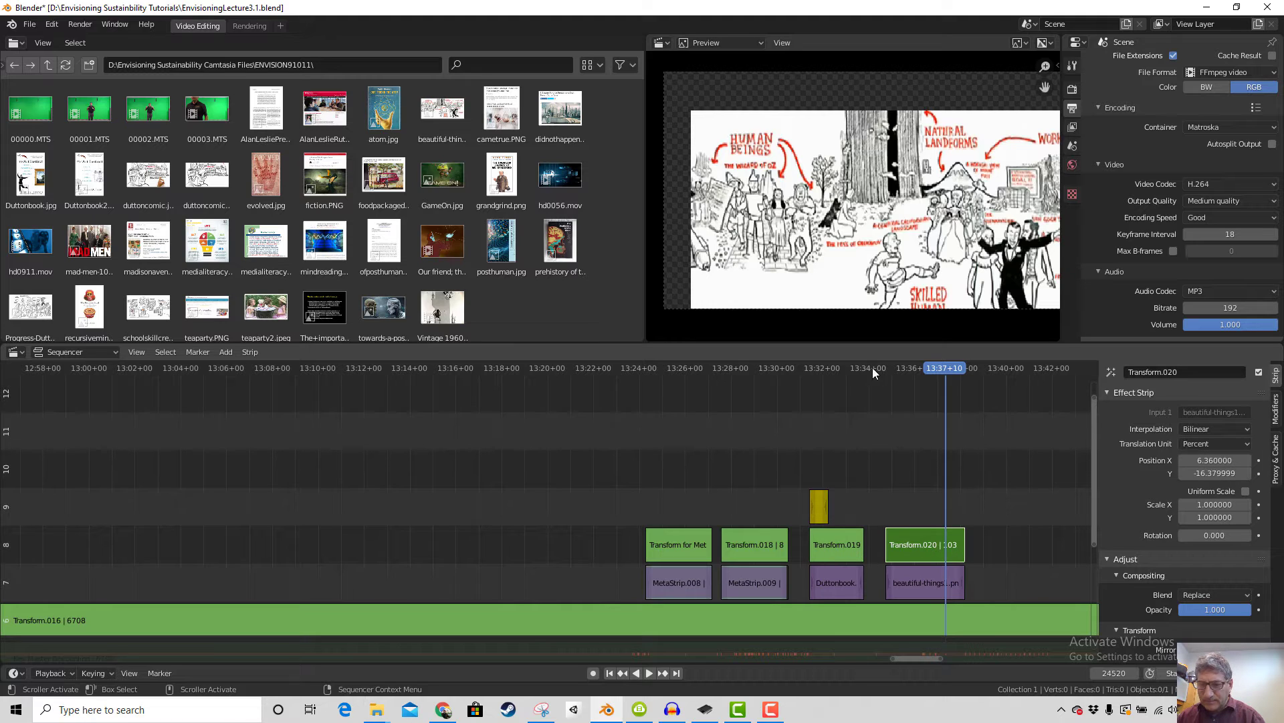
pyautogui.click(846, 545)
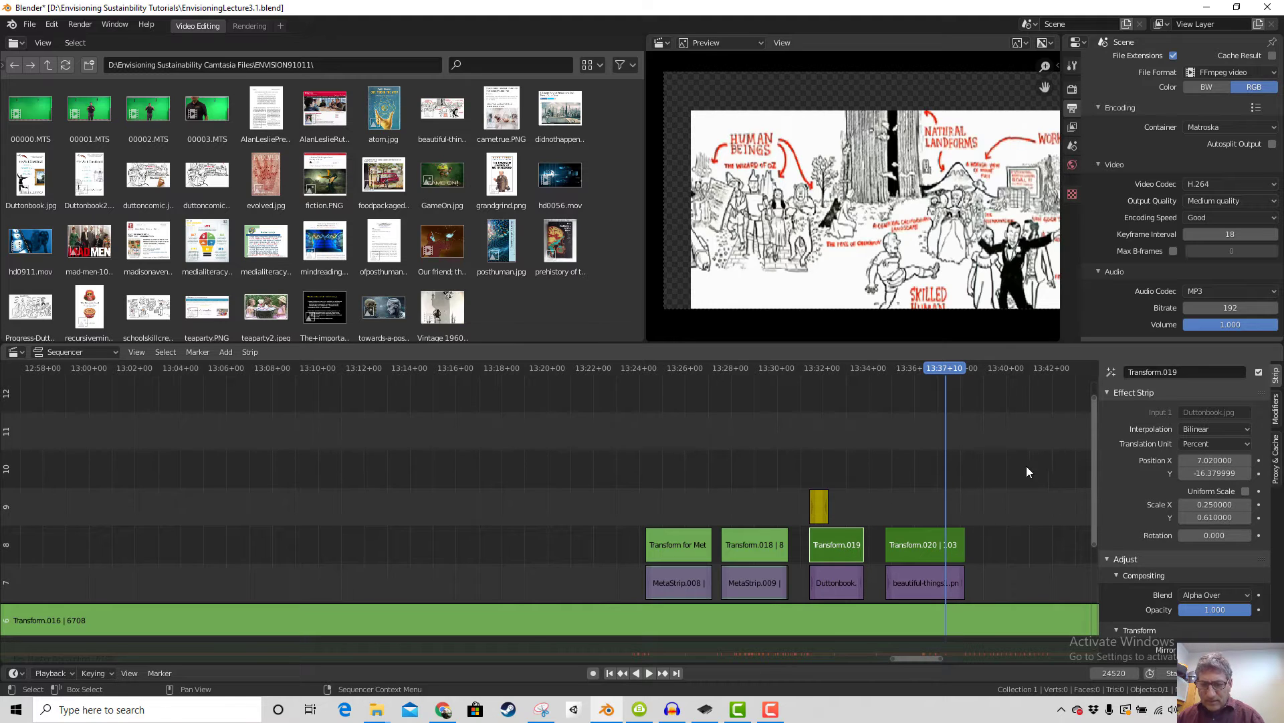
pyautogui.click(827, 370)
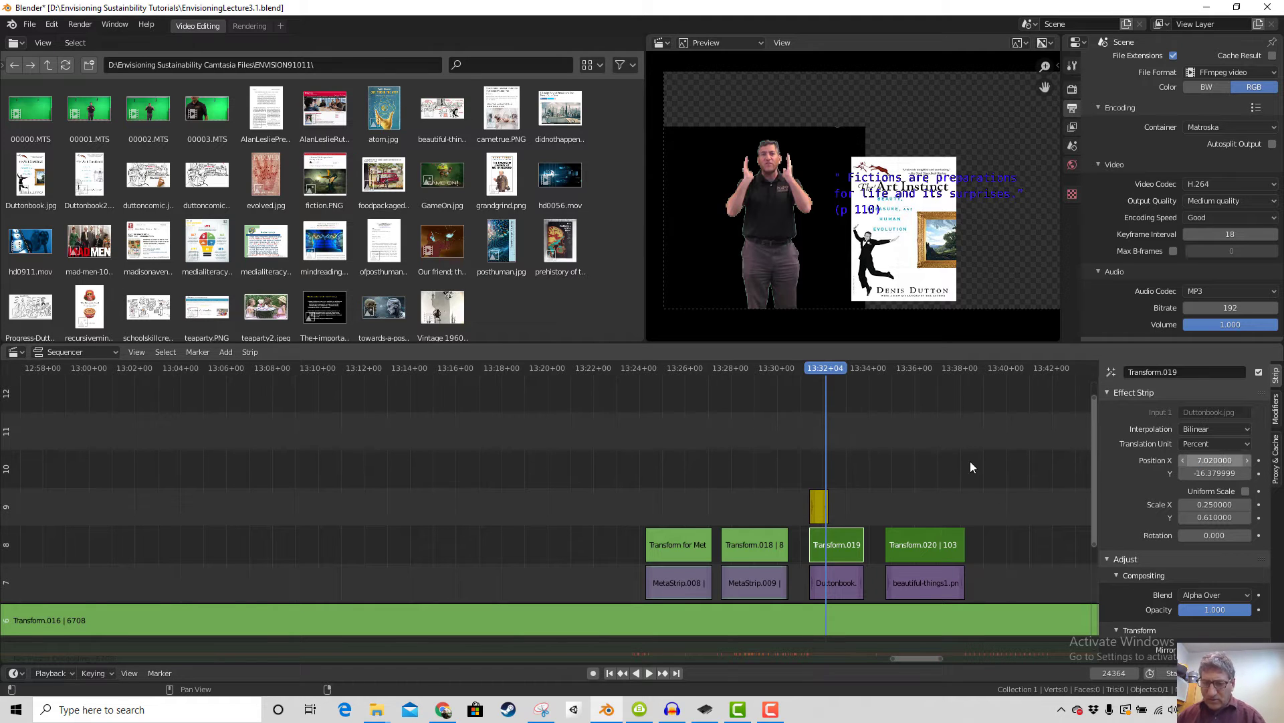
# Compare the transform settings of Transform.020 and Transform.019 with the playhead at 13:37+08
pyautogui.click(943, 368)
pyautogui.click(916, 547)
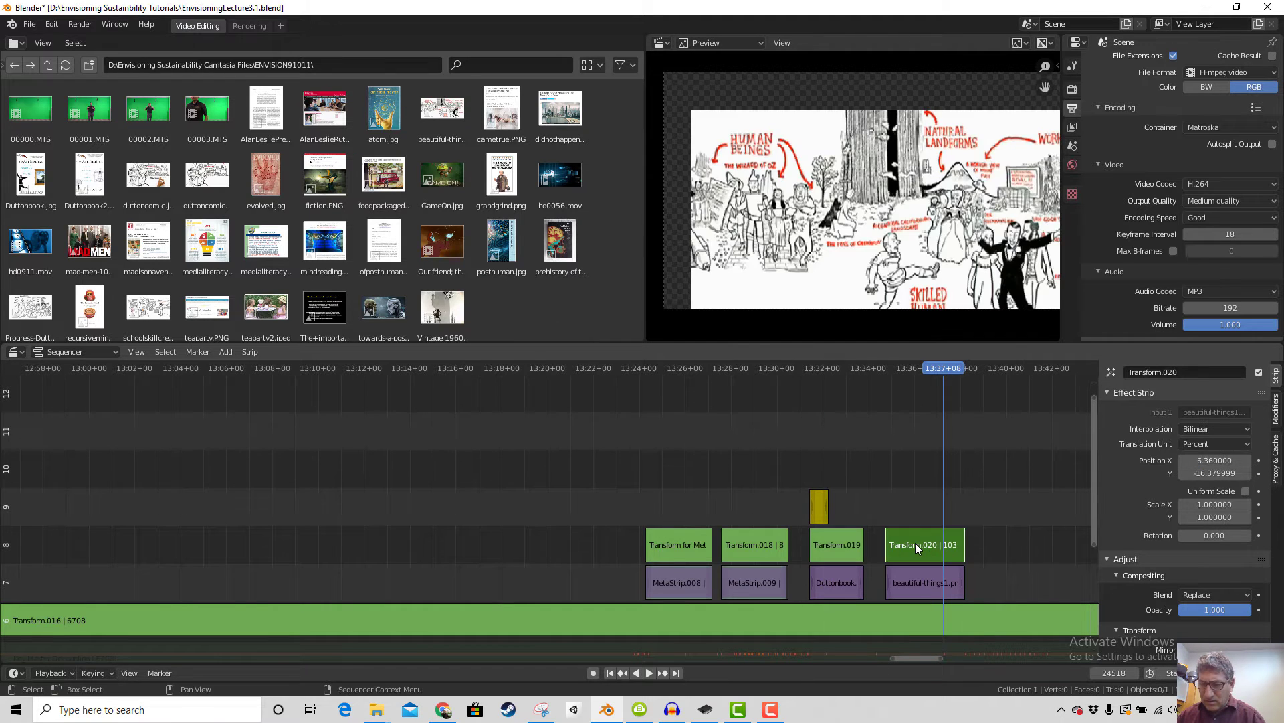
pyautogui.click(849, 551)
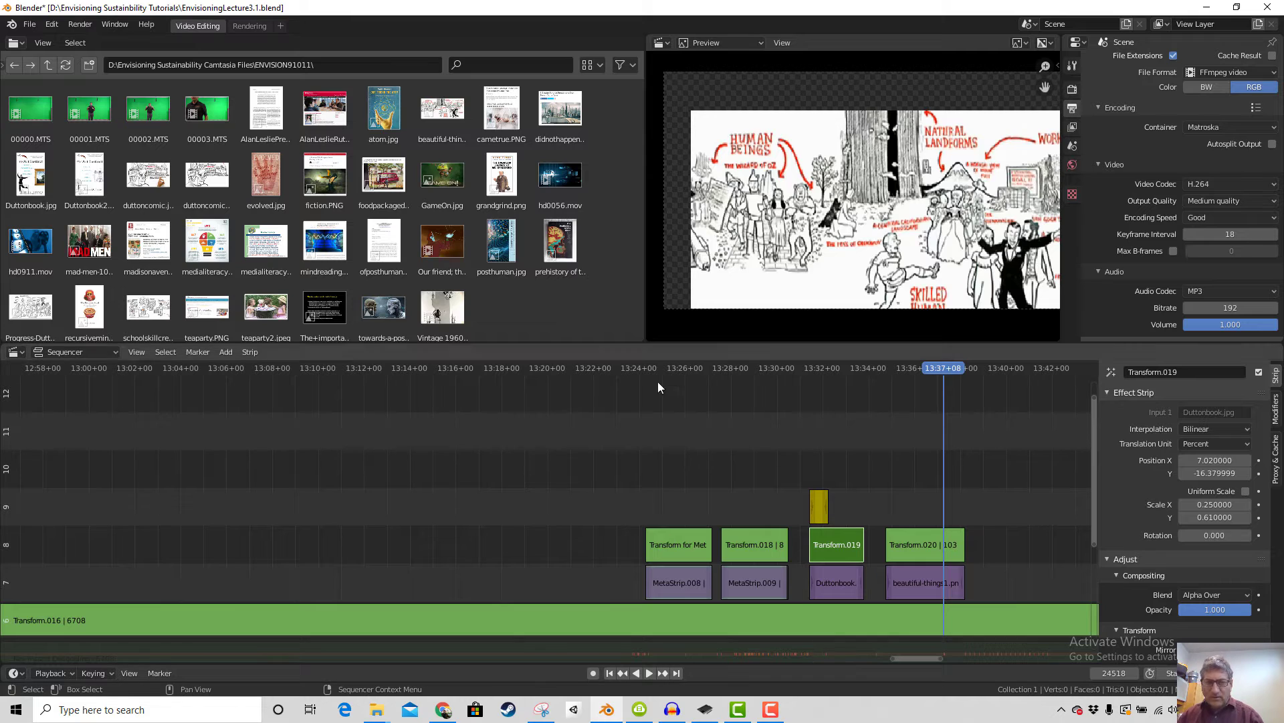
pyautogui.click(770, 709)
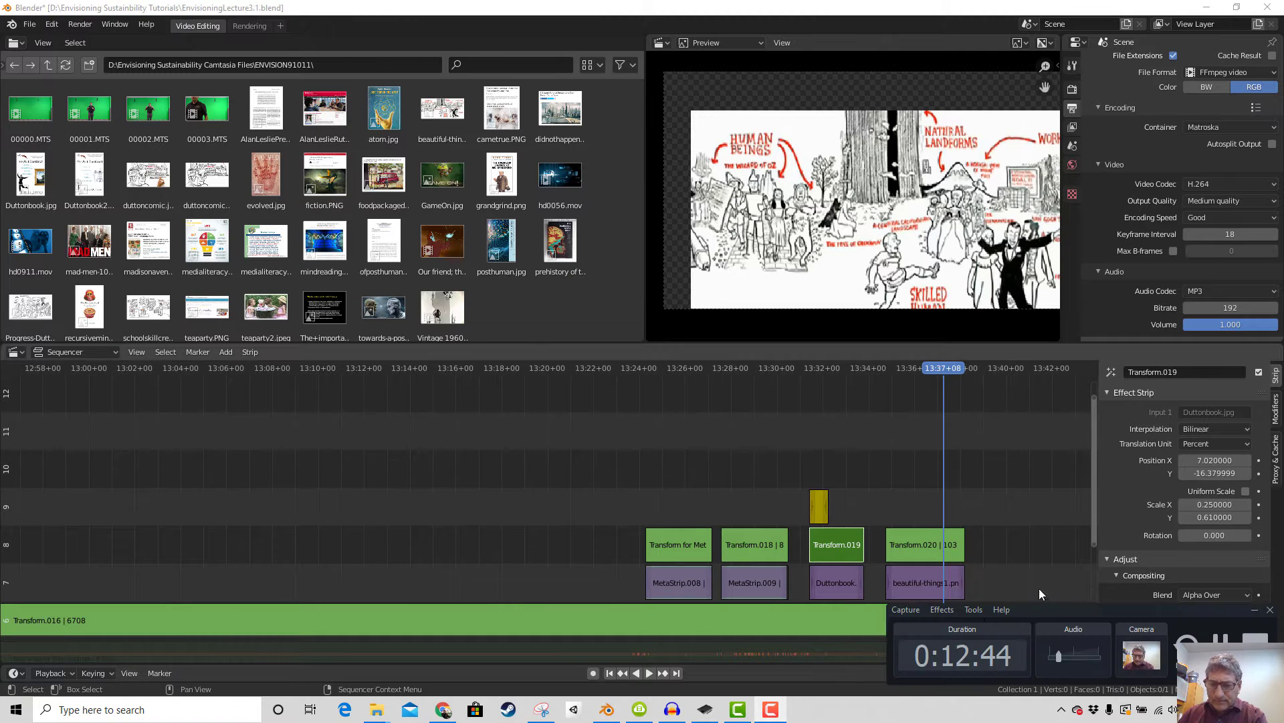
pyautogui.click(1220, 638)
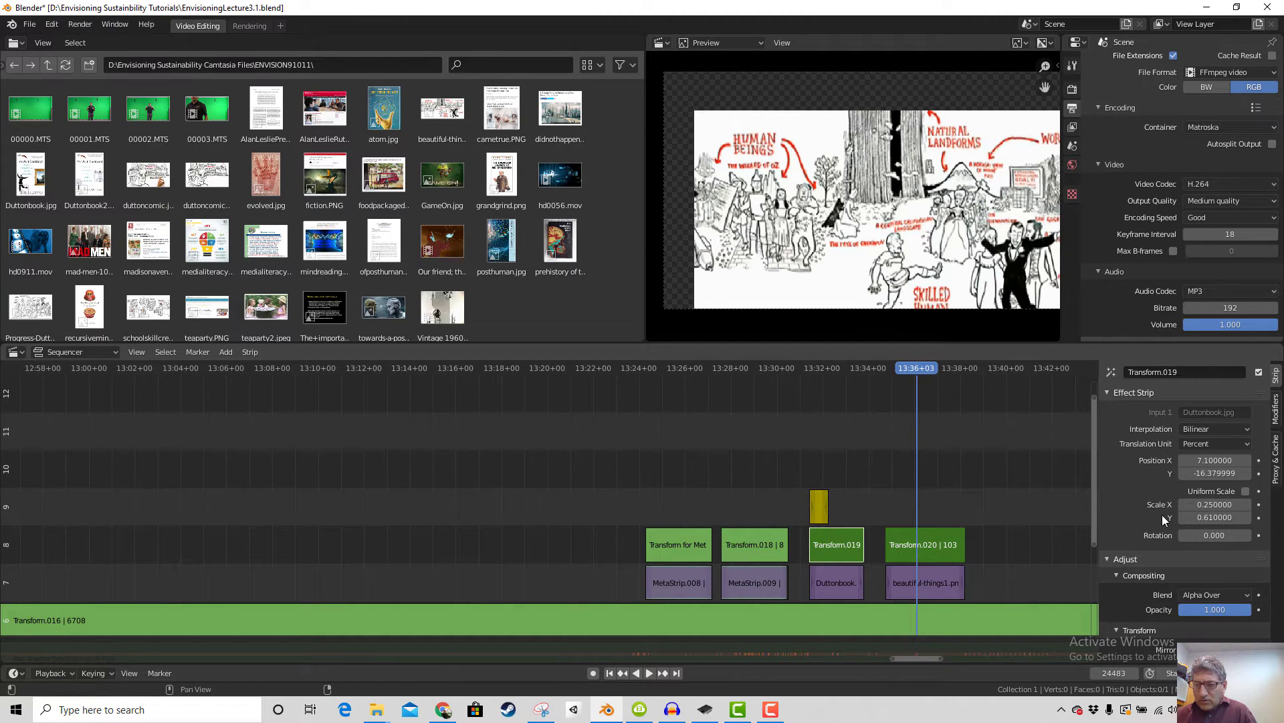
# Try to apply a Scale X of 0.25 from Transform.019 to Transform.020, checking both strips
pyautogui.click(1214, 505)
pyautogui.write('0')
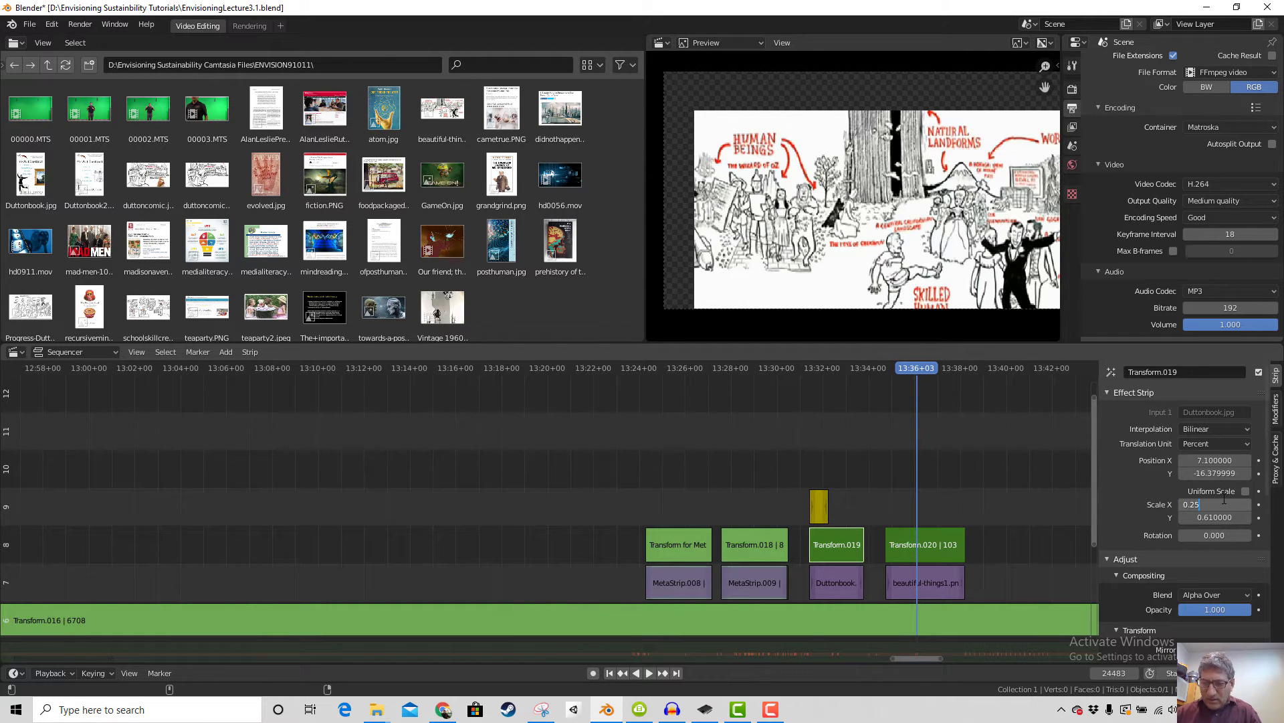
pyautogui.write('.25')
pyautogui.press('Return')
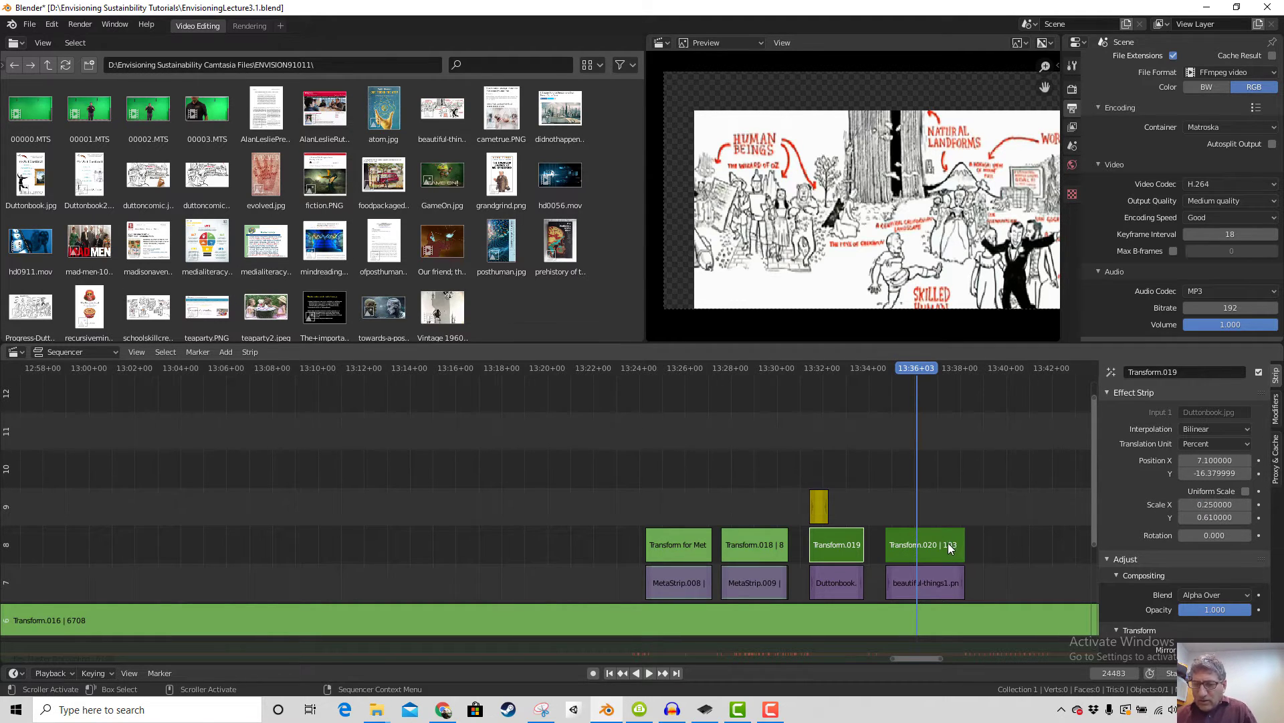
pyautogui.click(942, 543)
pyautogui.click(848, 549)
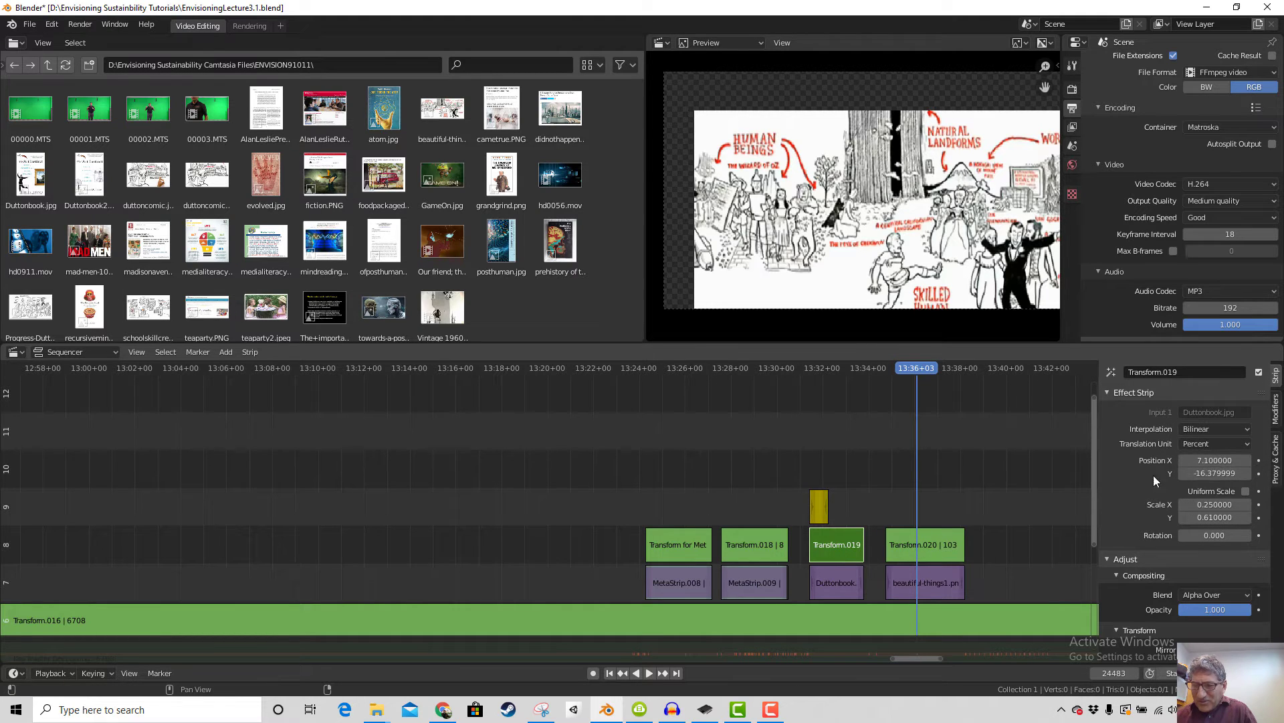
# Select Transform.020 and Transform.019 together and try lowering the opacity of both to about 0.613
pyautogui.scroll(-3, 1146, 488)
pyautogui.scroll(-2, 1161, 502)
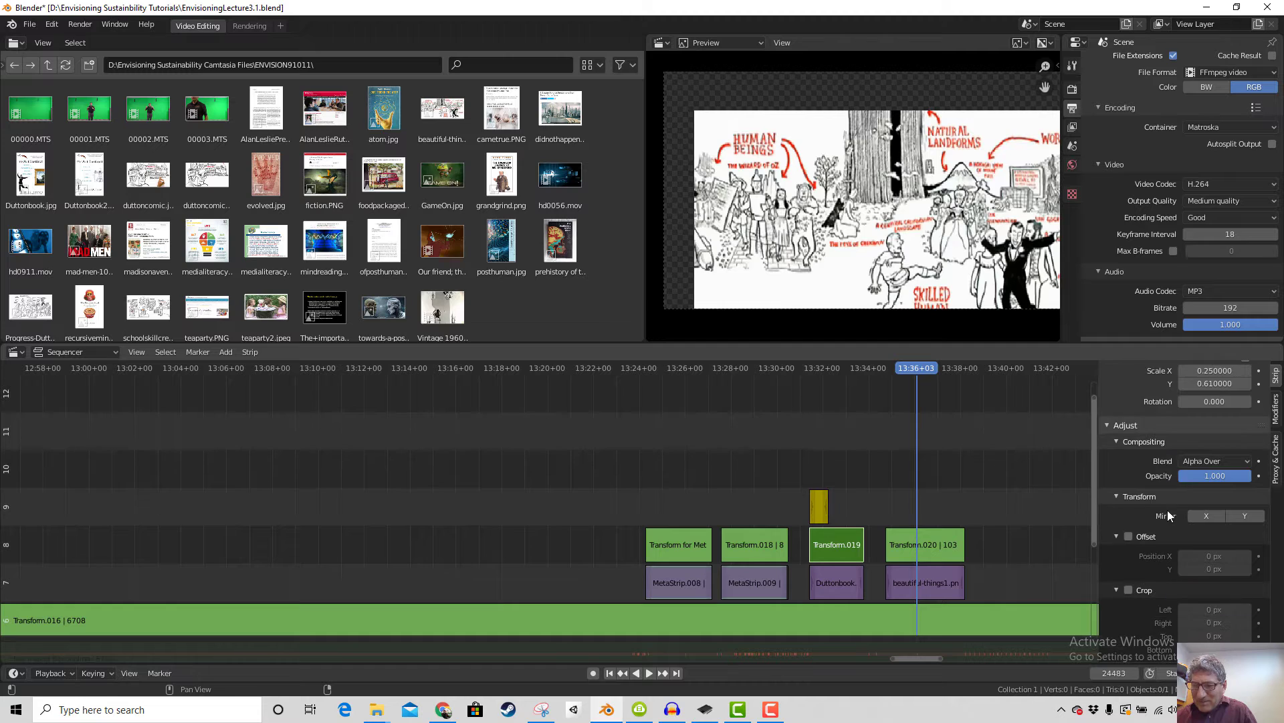
pyautogui.scroll(2, 1178, 522)
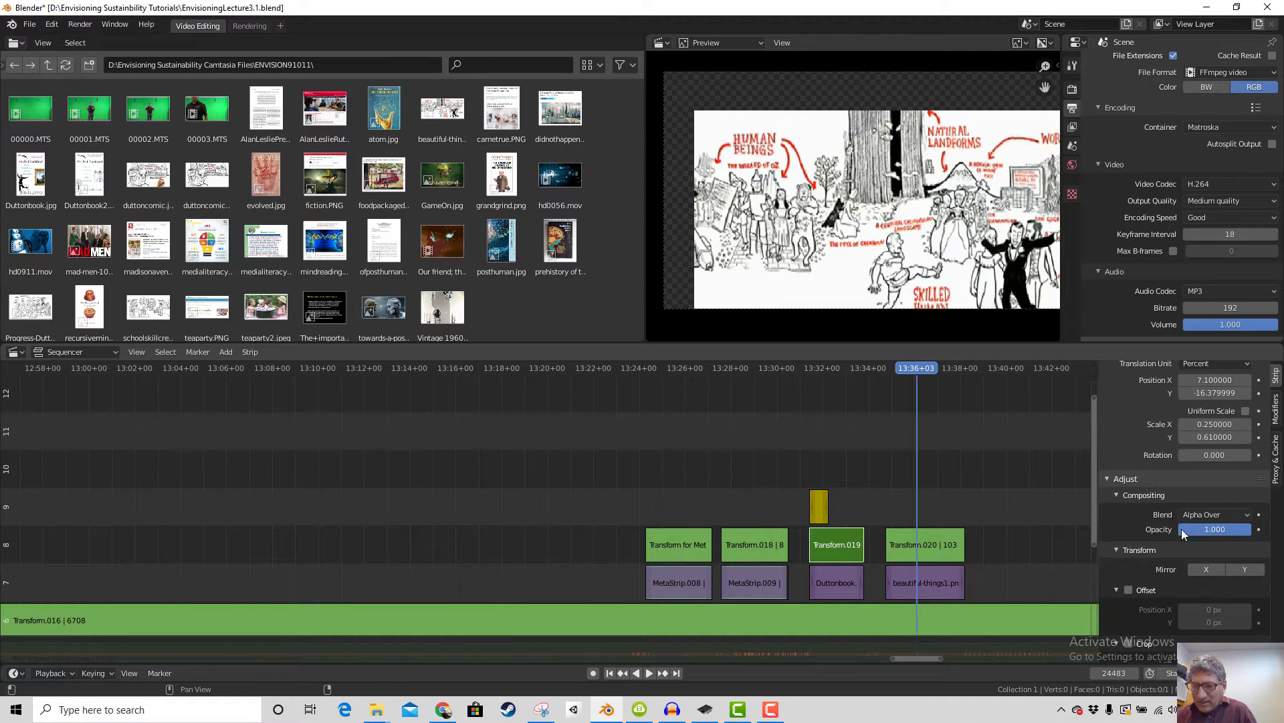
pyautogui.keyDown('shift'); pyautogui.click(940, 543); pyautogui.keyUp('shift')
pyautogui.click(824, 546)
pyautogui.click(968, 548)
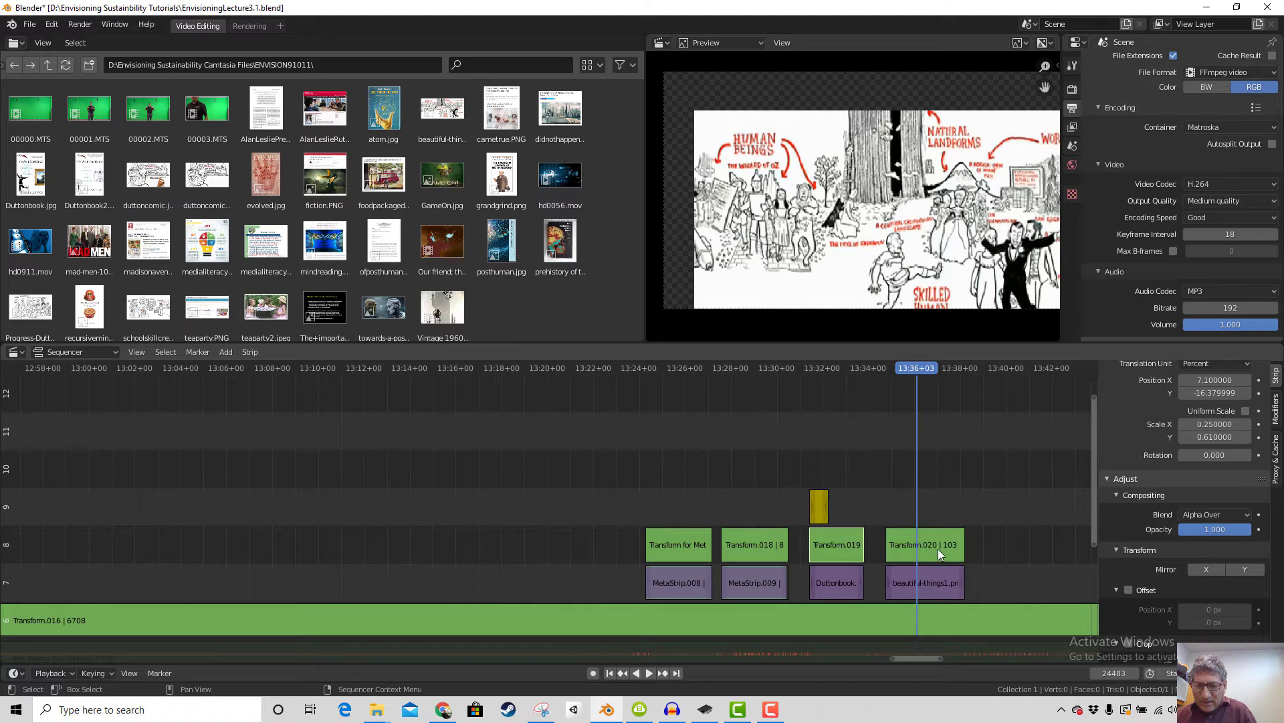
pyautogui.click(938, 548)
pyautogui.keyDown('shift'); pyautogui.click(846, 544); pyautogui.keyUp('shift')
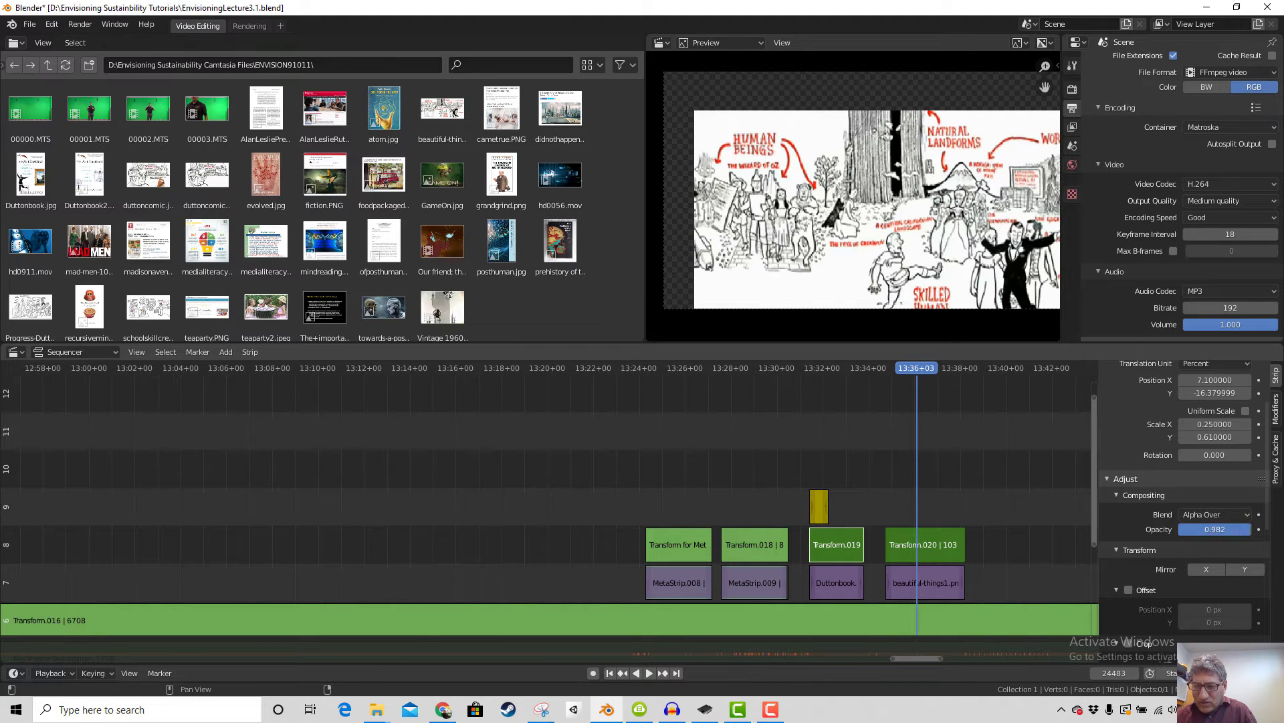
pyautogui.click(1211, 529)
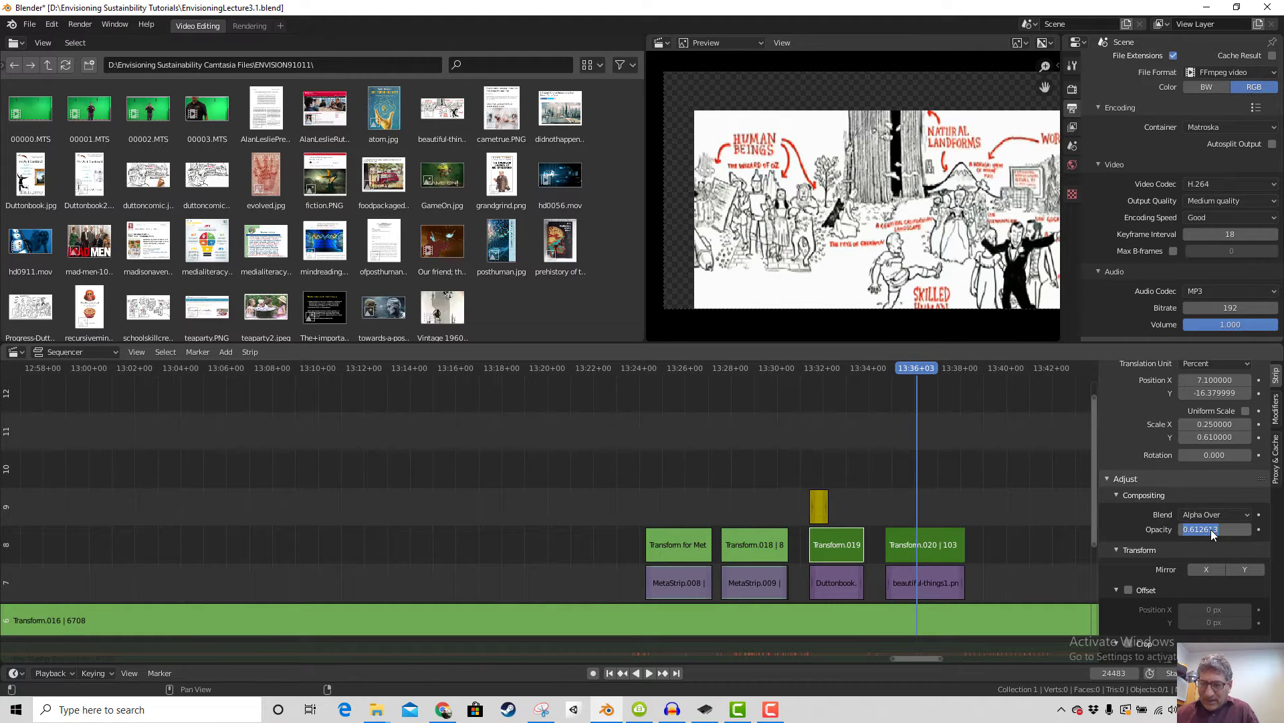
pyautogui.click(945, 544)
pyautogui.click(916, 542)
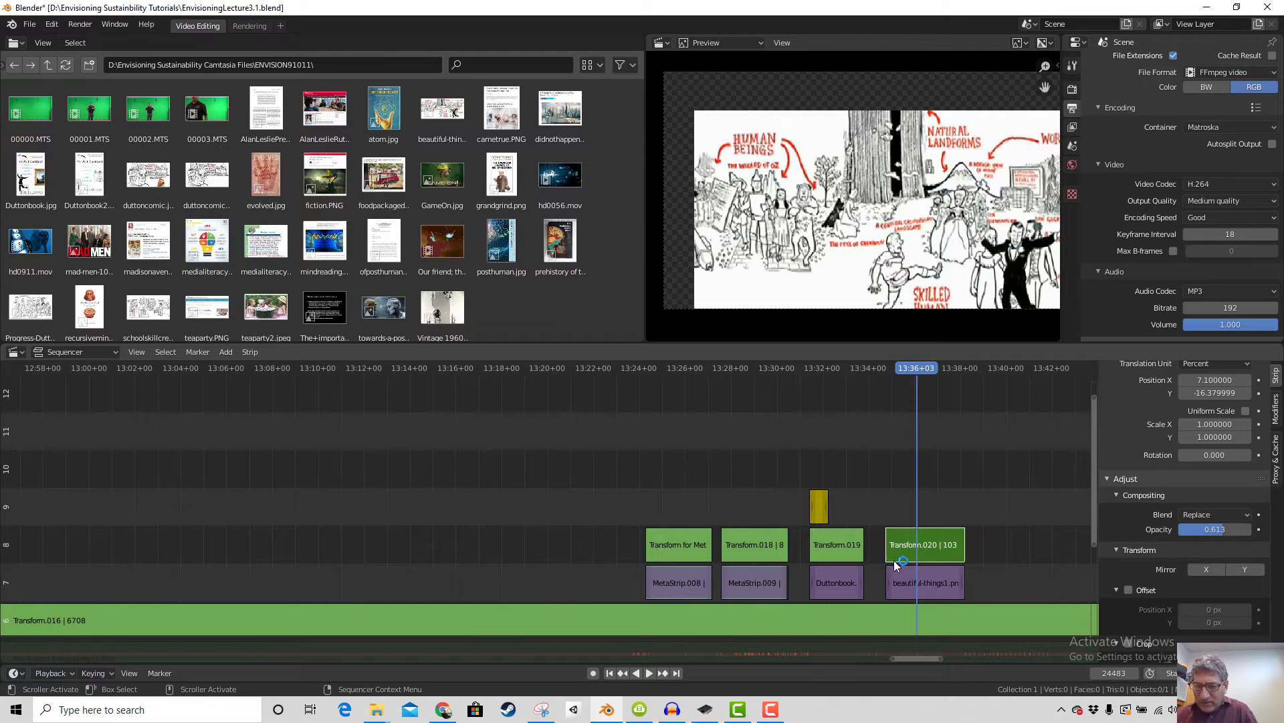
# Set Transform.019's opacity back to 1.000 and raise the opacity of Transform.020 as well
pyautogui.click(849, 546)
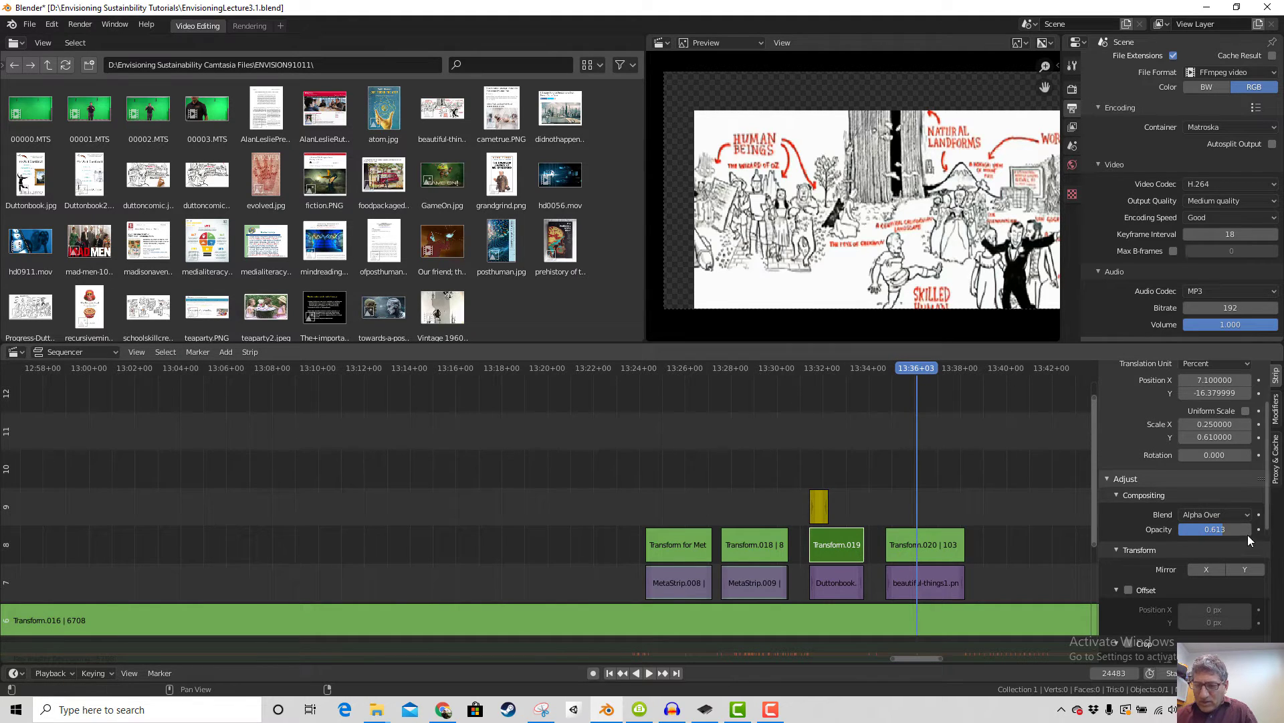
pyautogui.moveTo(1224, 529); pyautogui.dragTo(1251, 529)
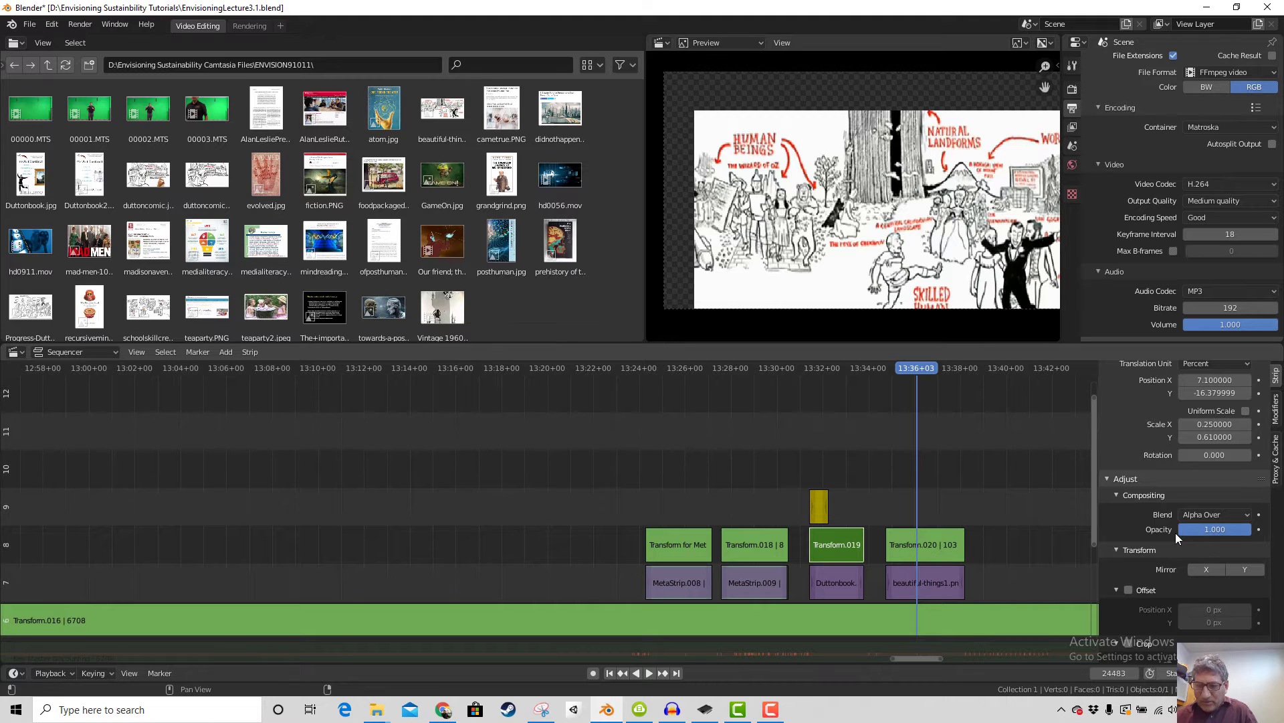
pyautogui.click(955, 542)
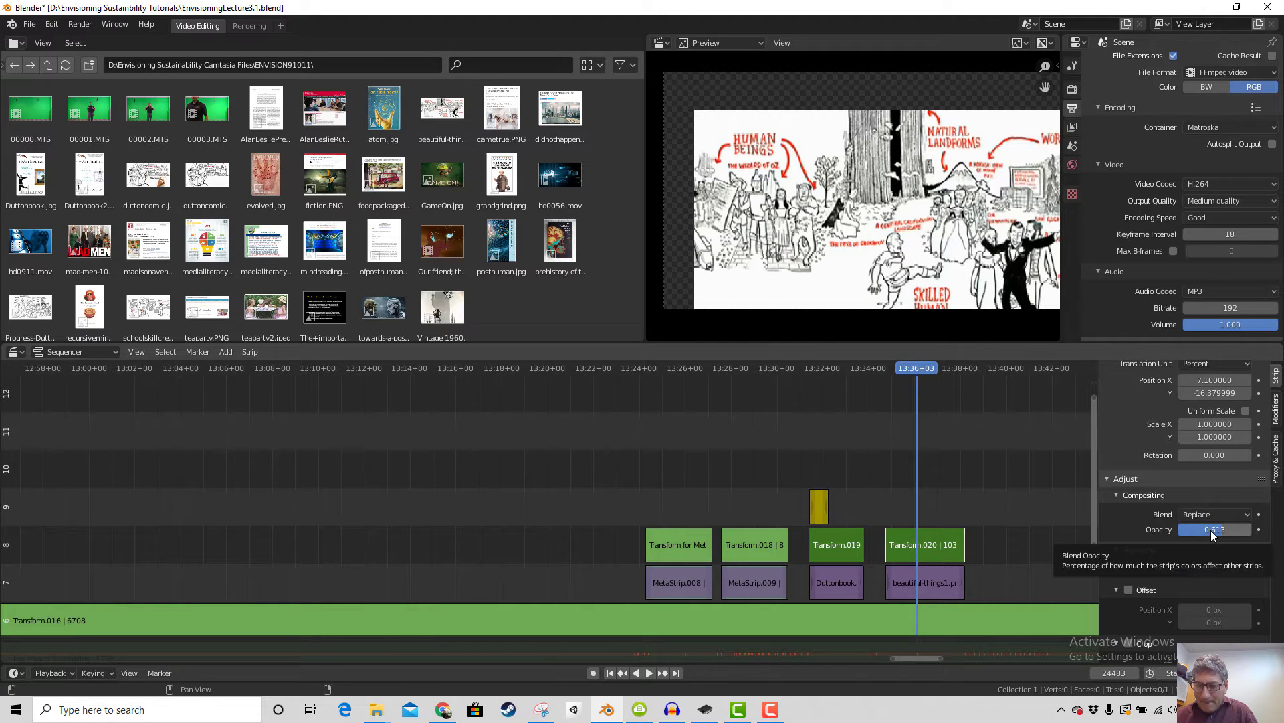
pyautogui.moveTo(1210, 530); pyautogui.dragTo(1239, 530)
pyautogui.click(836, 540)
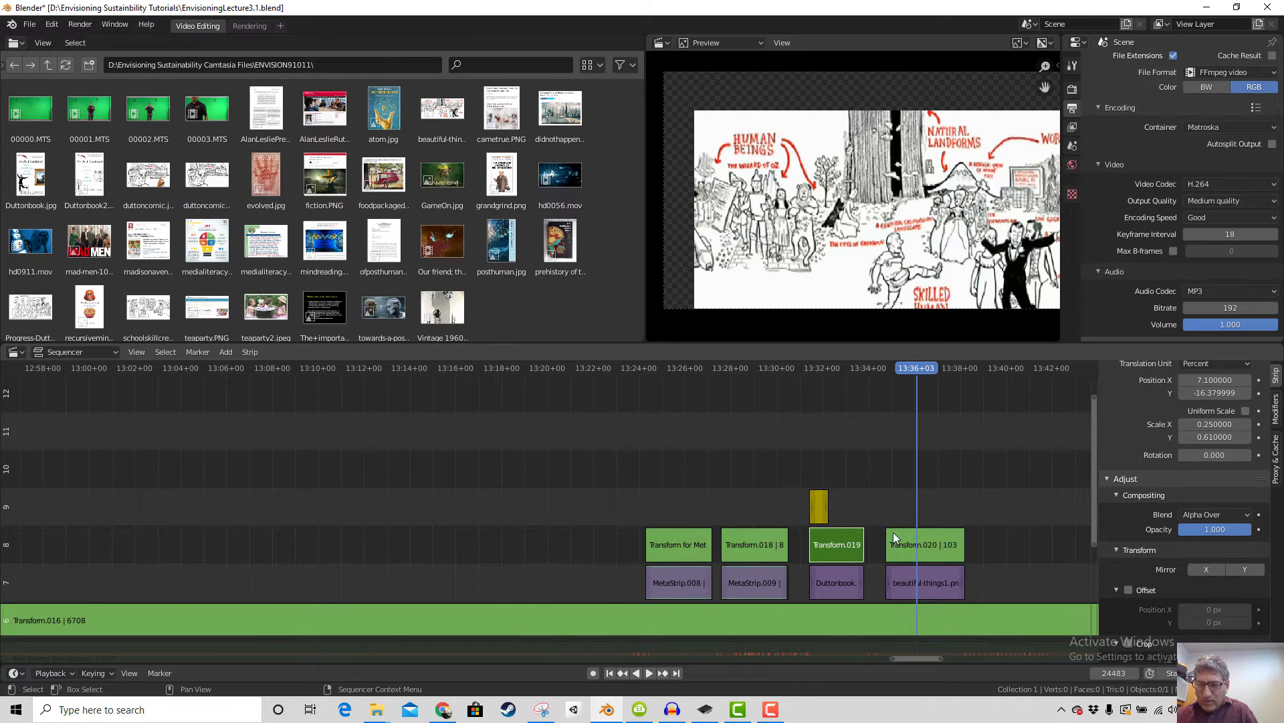
# Compare the placement of the Dutton cover at 13:32+26 with the beautiful-things image at 13:37+03
pyautogui.scroll(2, 1172, 511)
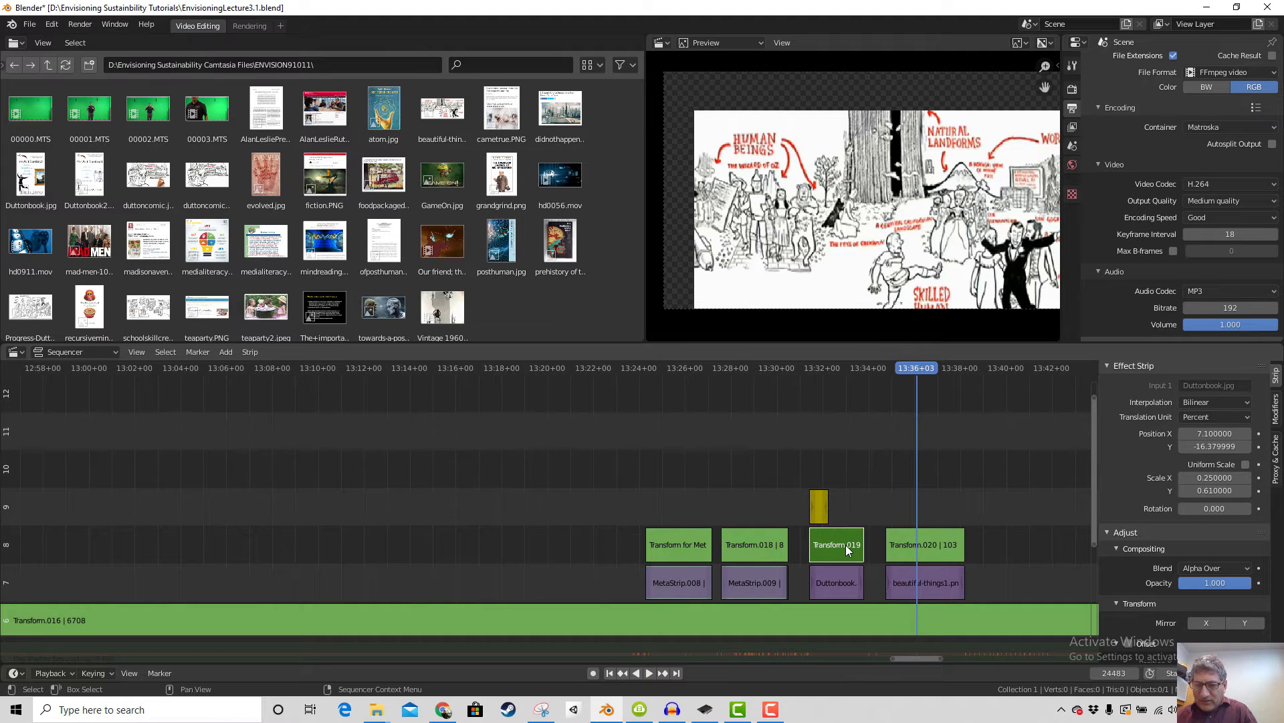
pyautogui.click(848, 376)
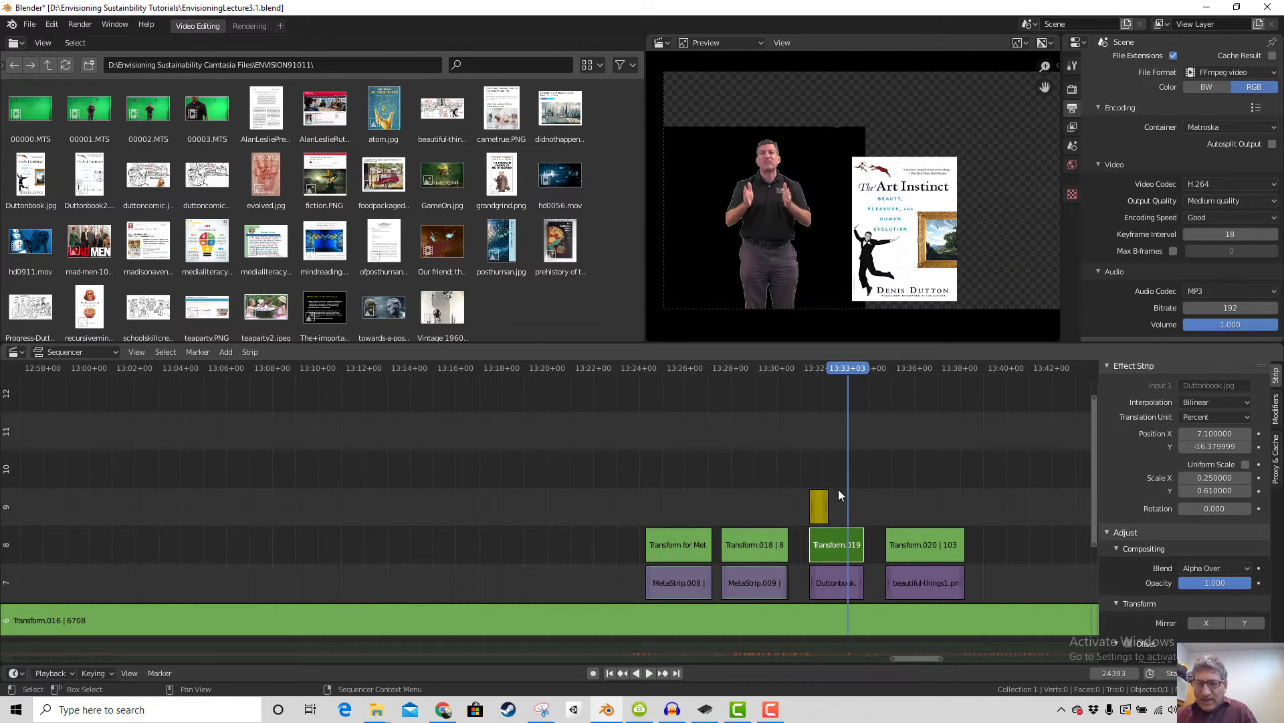
pyautogui.click(921, 374)
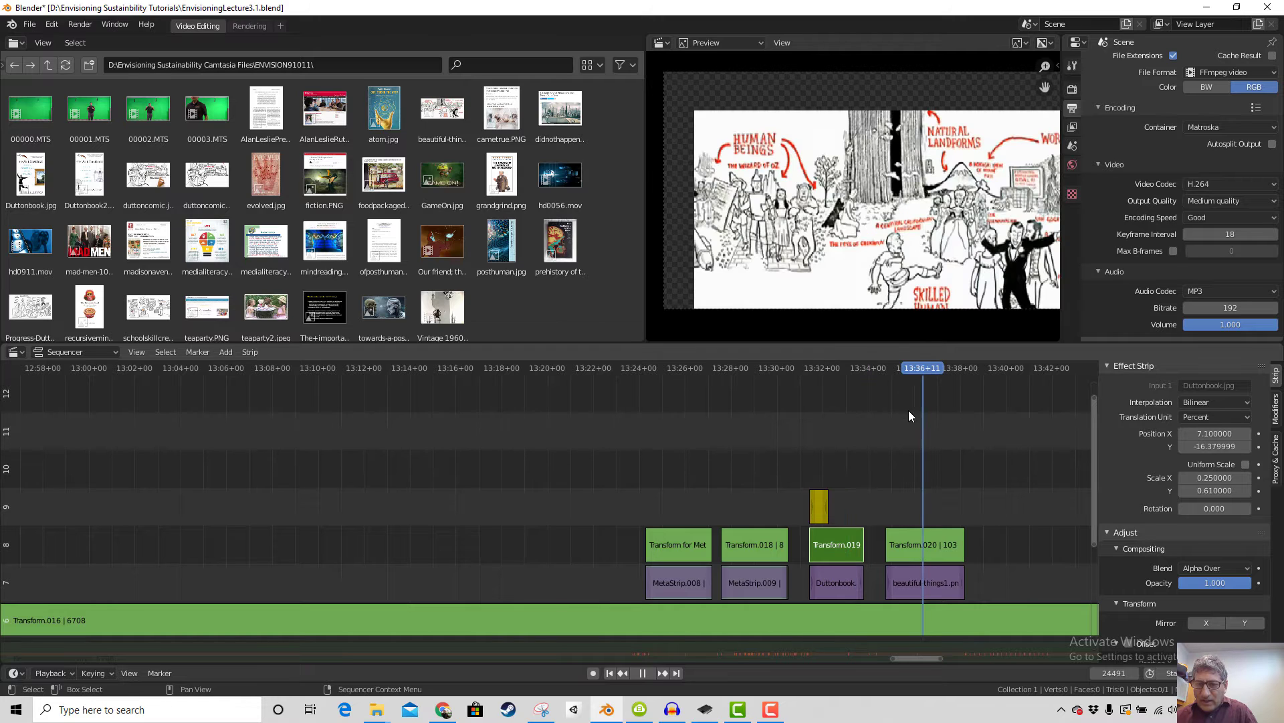
pyautogui.click(841, 496)
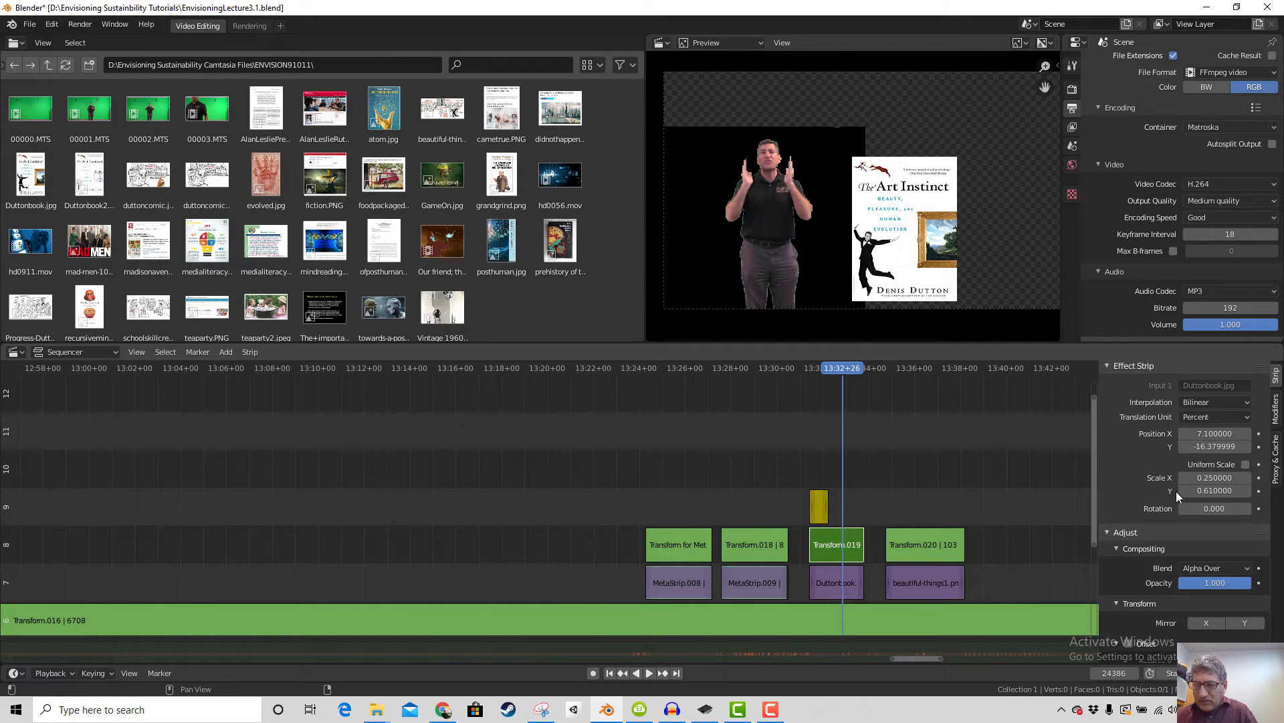
pyautogui.click(938, 367)
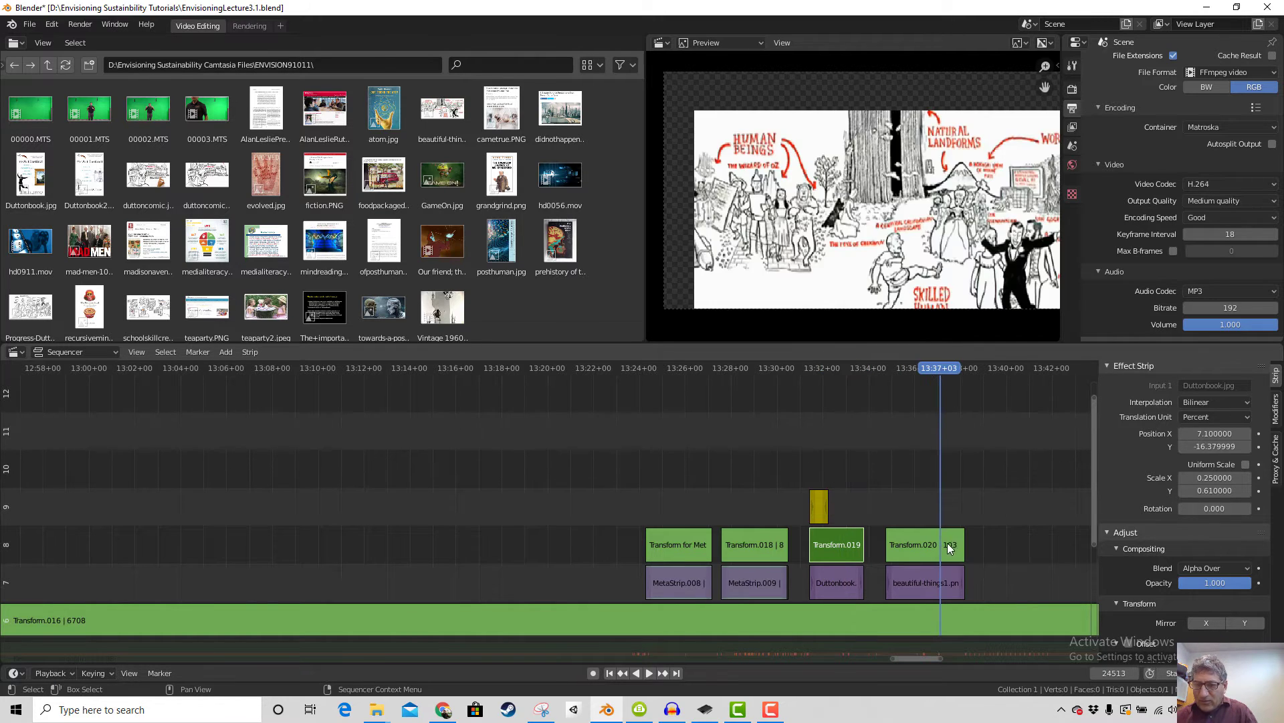
pyautogui.click(873, 370)
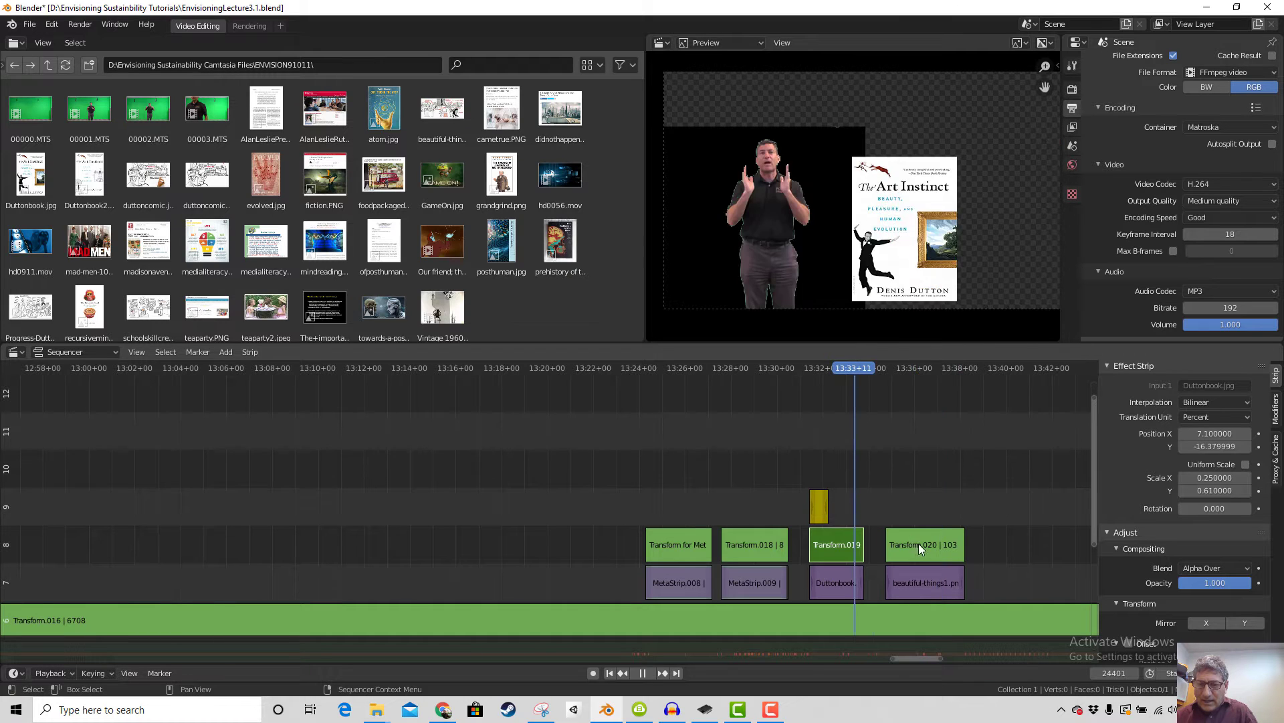
# Copy Scale X 0.25 and Scale Y 0.61 from Transform.019 to Transform.020, with the playhead at 13:36+19
pyautogui.click(918, 544)
pyautogui.click(836, 552)
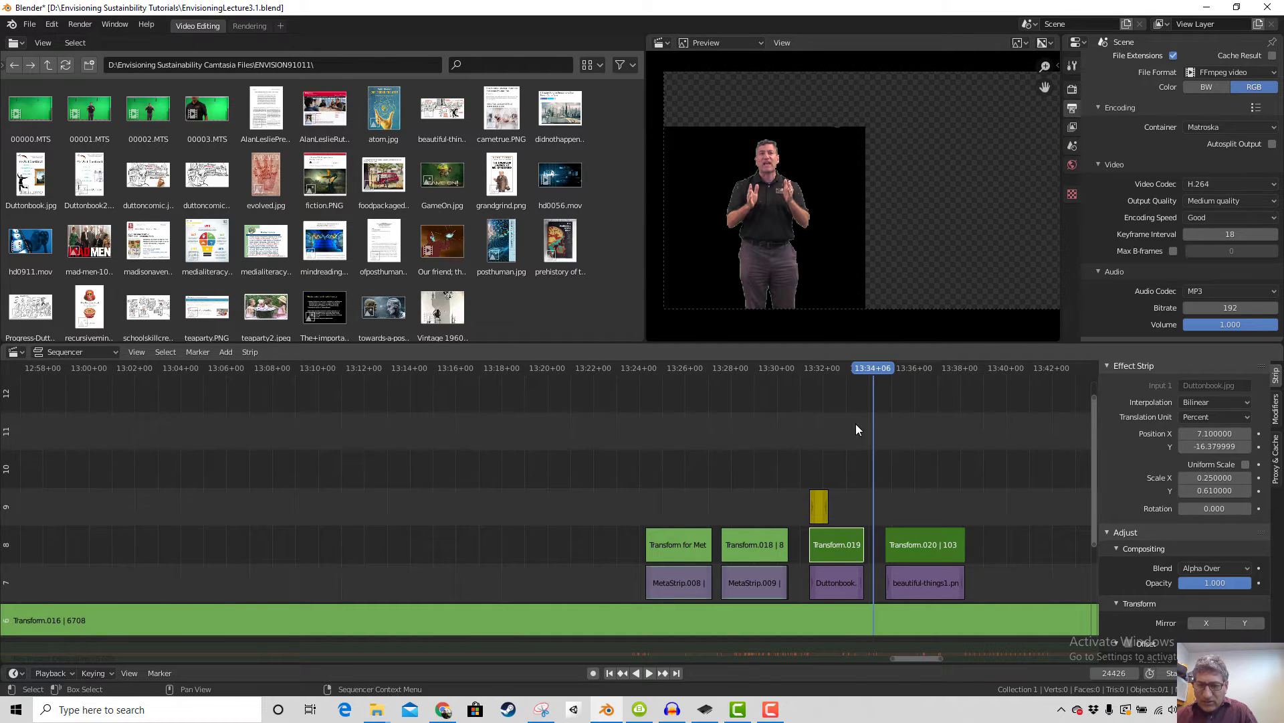
pyautogui.click(848, 372)
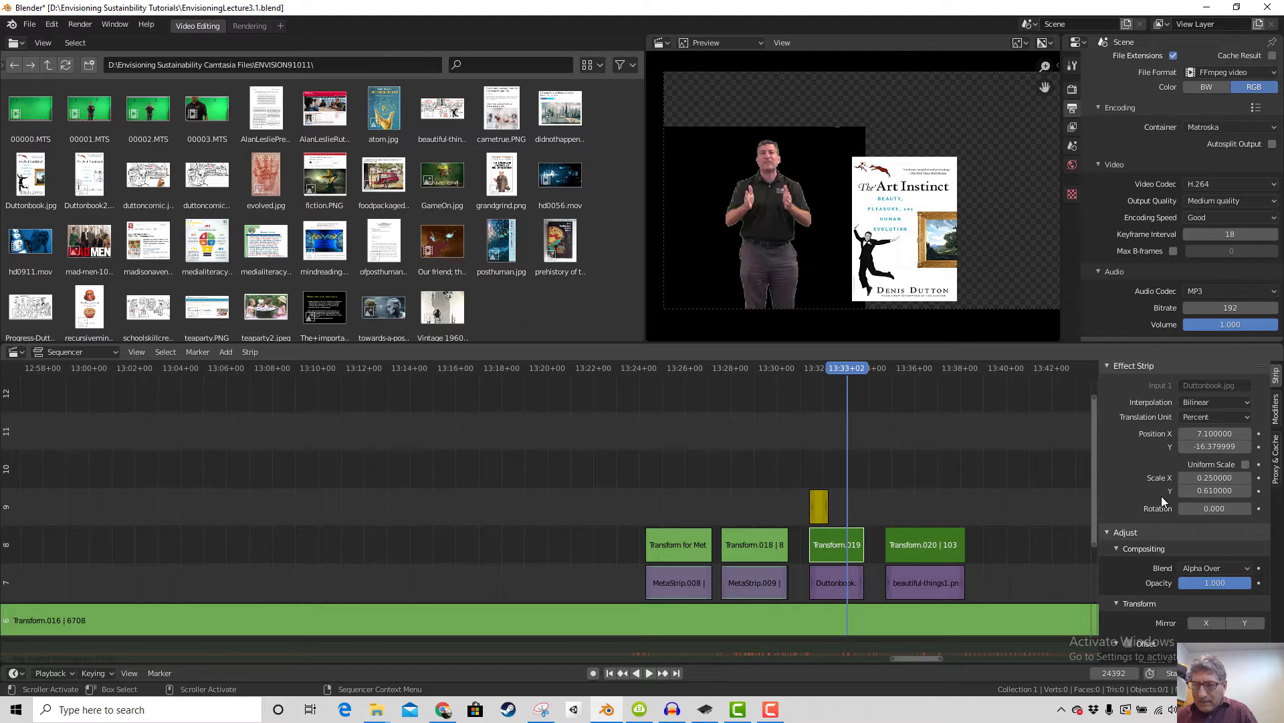
pyautogui.click(930, 368)
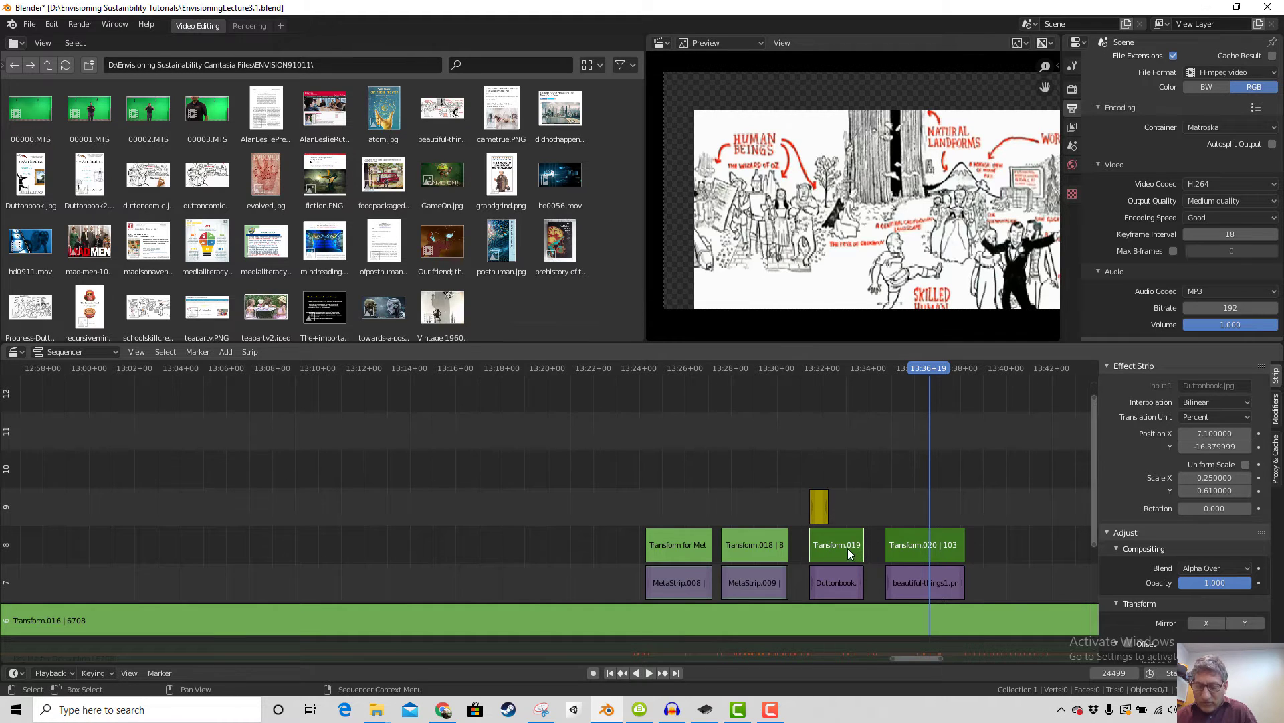
pyautogui.rightClick(1217, 477)
pyautogui.click(1217, 477)
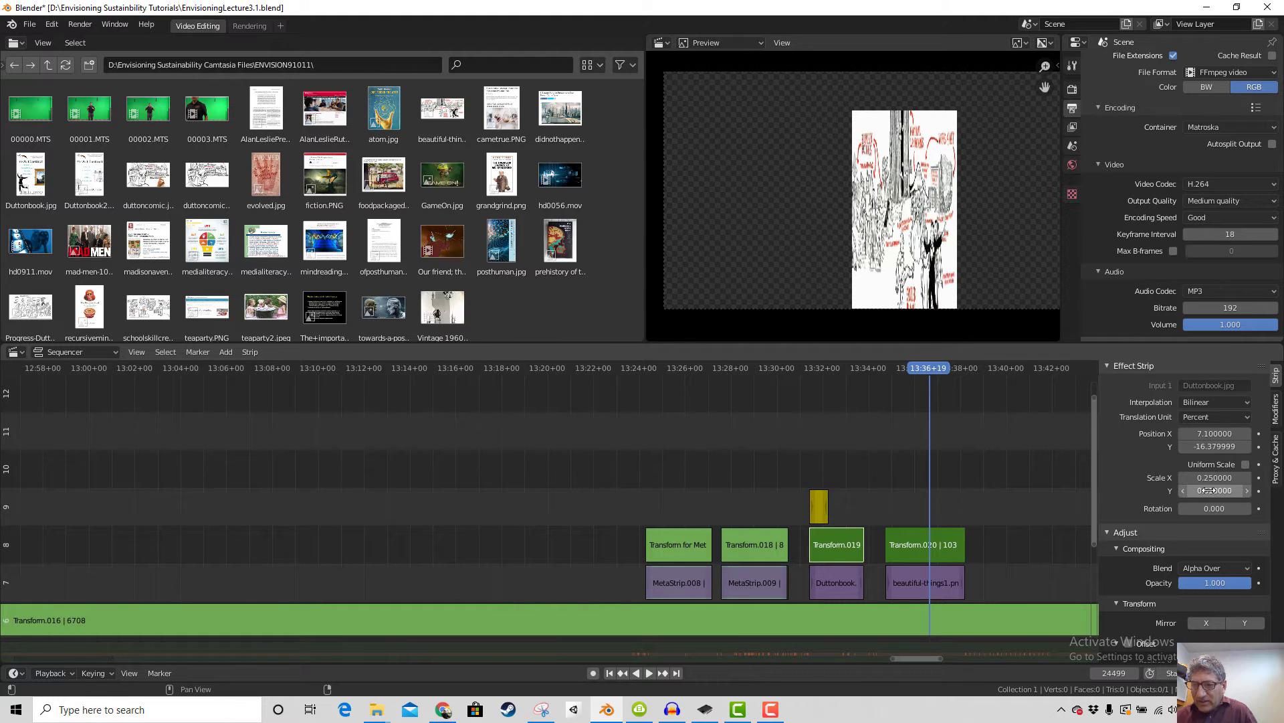
pyautogui.rightClick(1210, 491)
pyautogui.click(1207, 490)
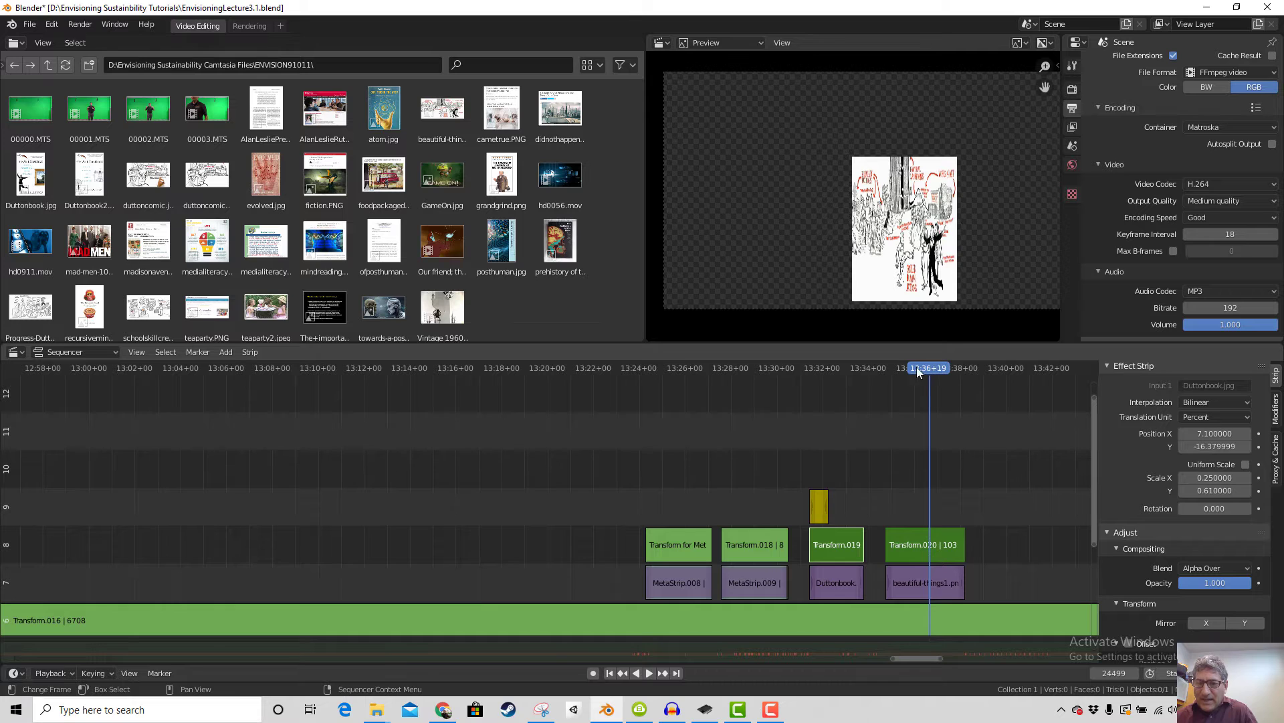
# Copy the Alpha Over blend mode from Transform.019 to Transform.020, checking the composite at 13:35+01
pyautogui.moveTo(917, 367); pyautogui.dragTo(893, 391)
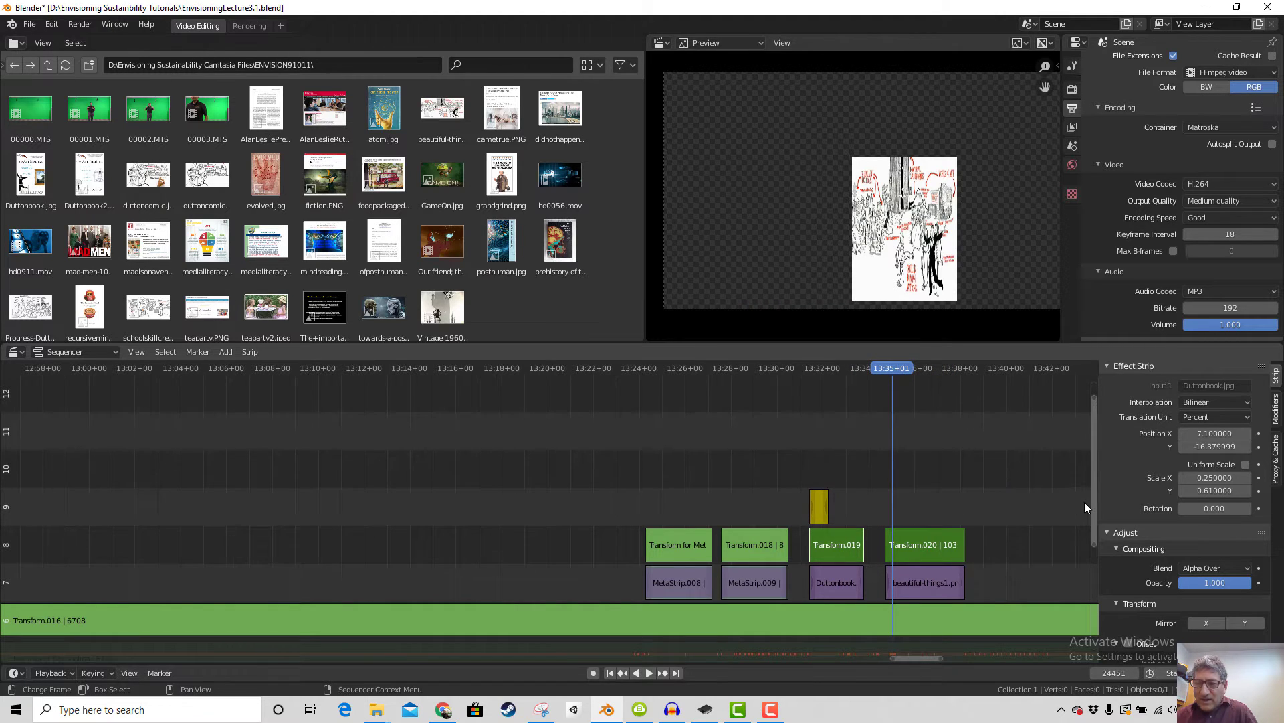
pyautogui.scroll(2, 1094, 498)
pyautogui.scroll(-3, 957, 470)
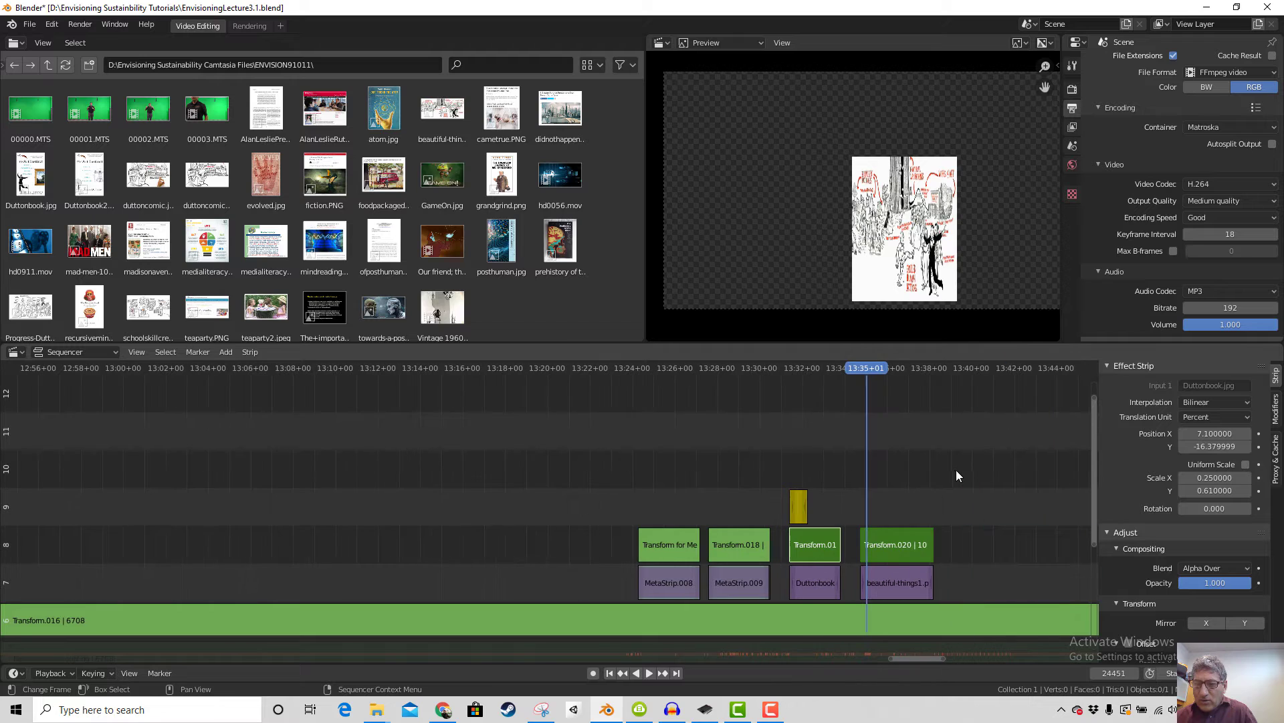
pyautogui.click(1206, 568)
pyautogui.click(1205, 568)
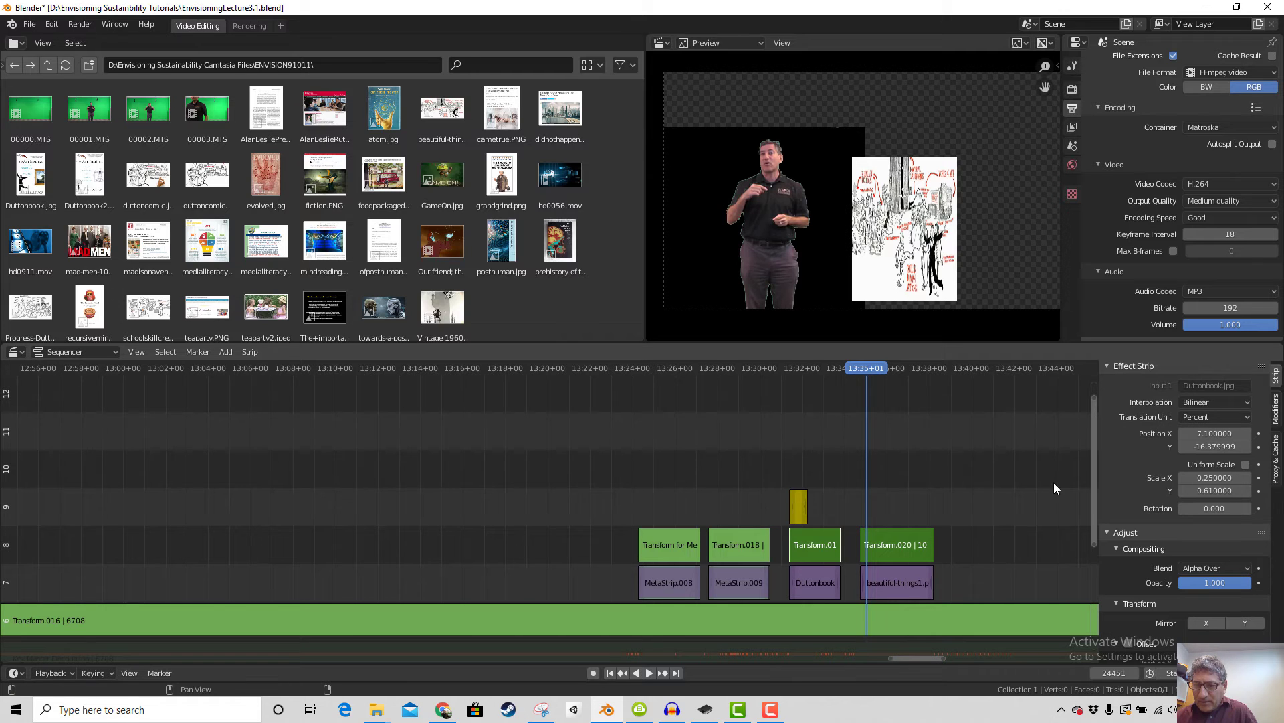
# Play the composite briefly from 13:36+26 and examine the Interpolation and Translation Unit options of Transform.019
pyautogui.click(905, 369)
pyautogui.press('space')
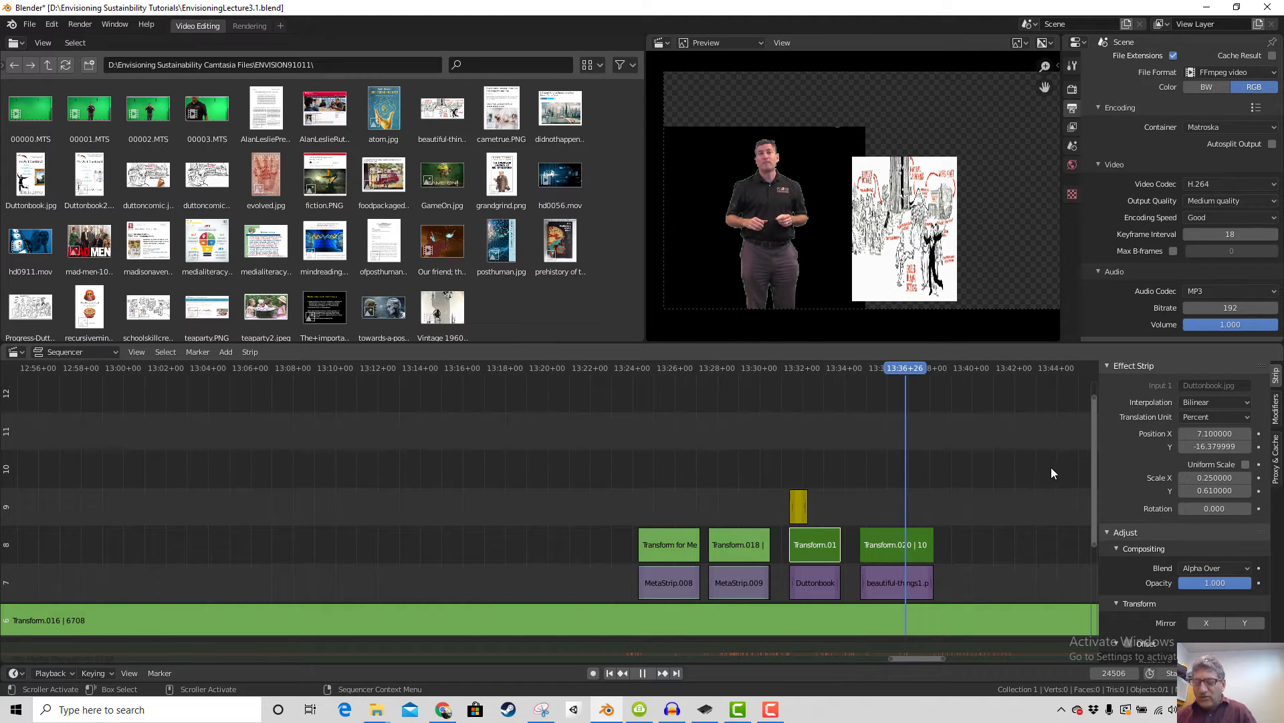
pyautogui.press('Escape')
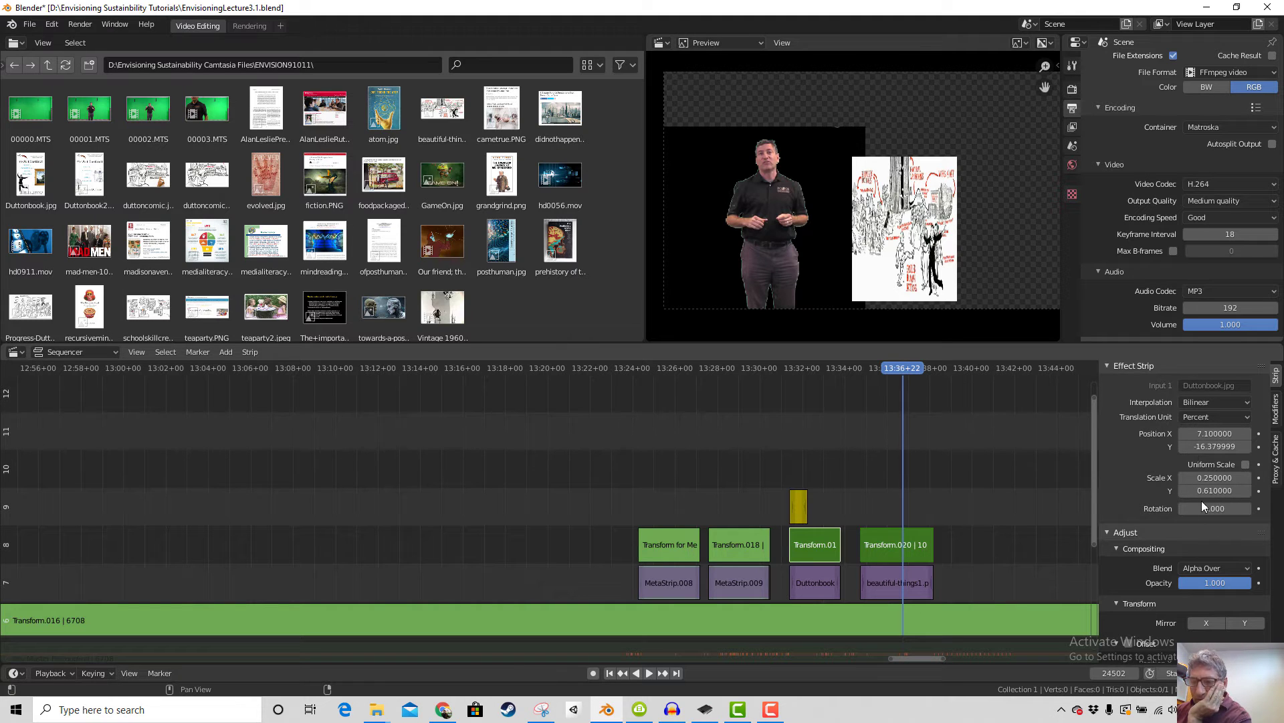
pyautogui.scroll(1, 1192, 463)
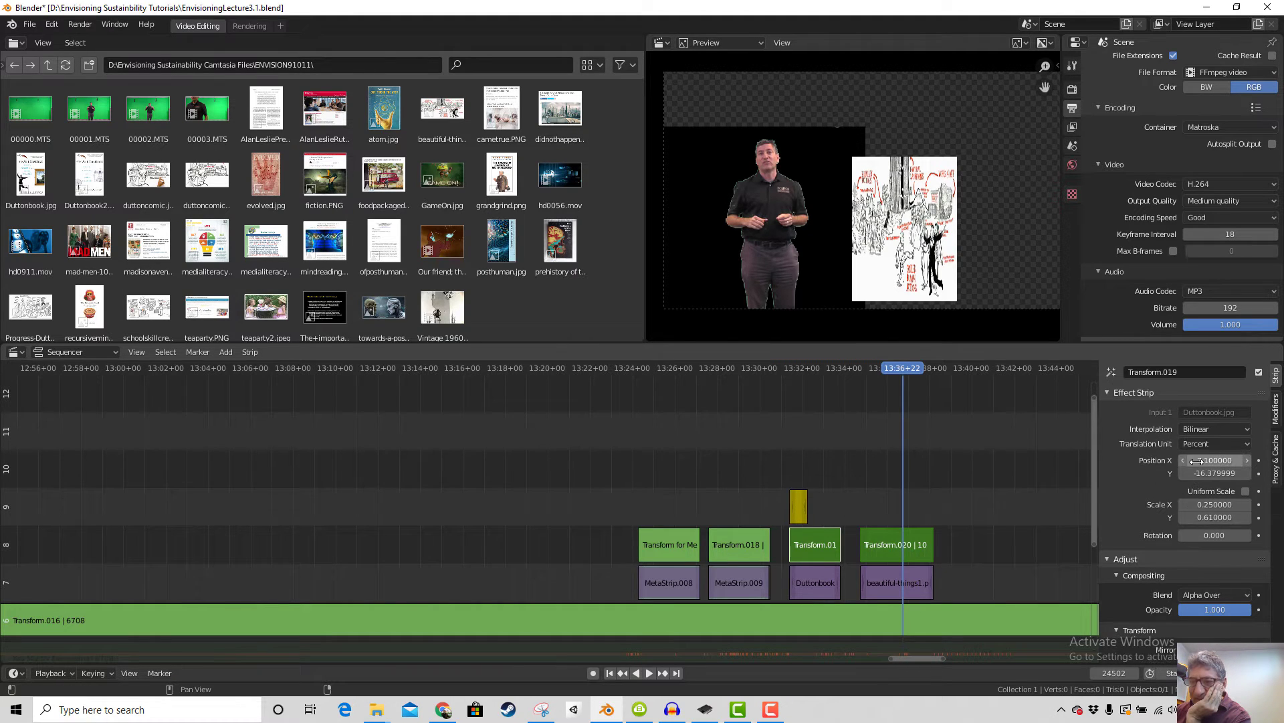
pyautogui.click(1218, 430)
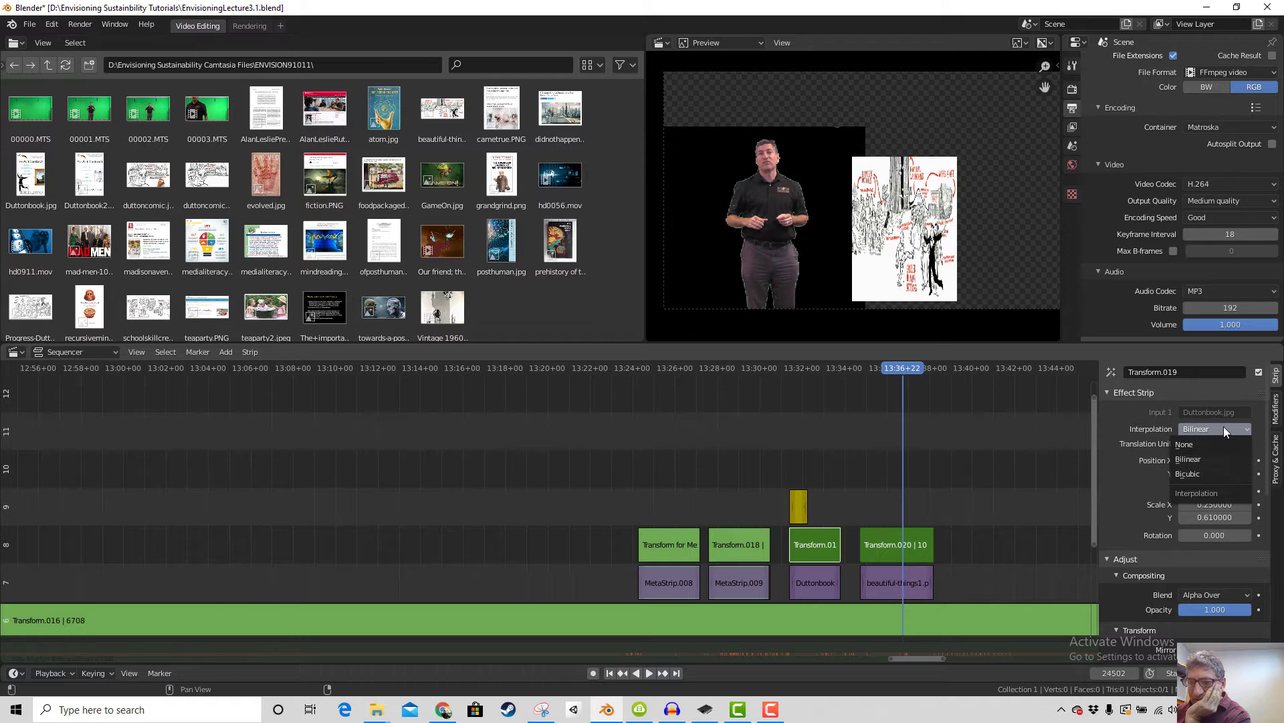
pyautogui.click(1226, 428)
pyautogui.click(1223, 443)
pyautogui.click(1223, 443)
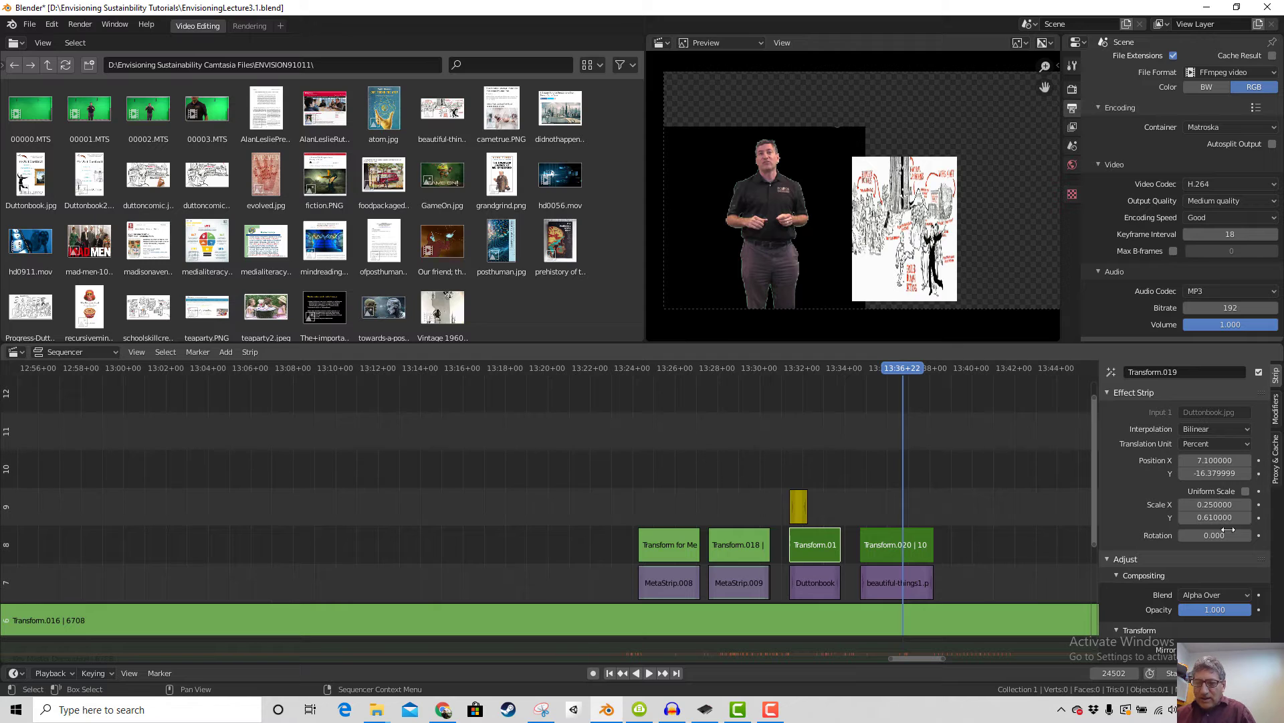
# Try widening Transform.019 to Scale X 1.96 and check the composite at 13:32+25
pyautogui.moveTo(1212, 505); pyautogui.dragTo(1238, 506)
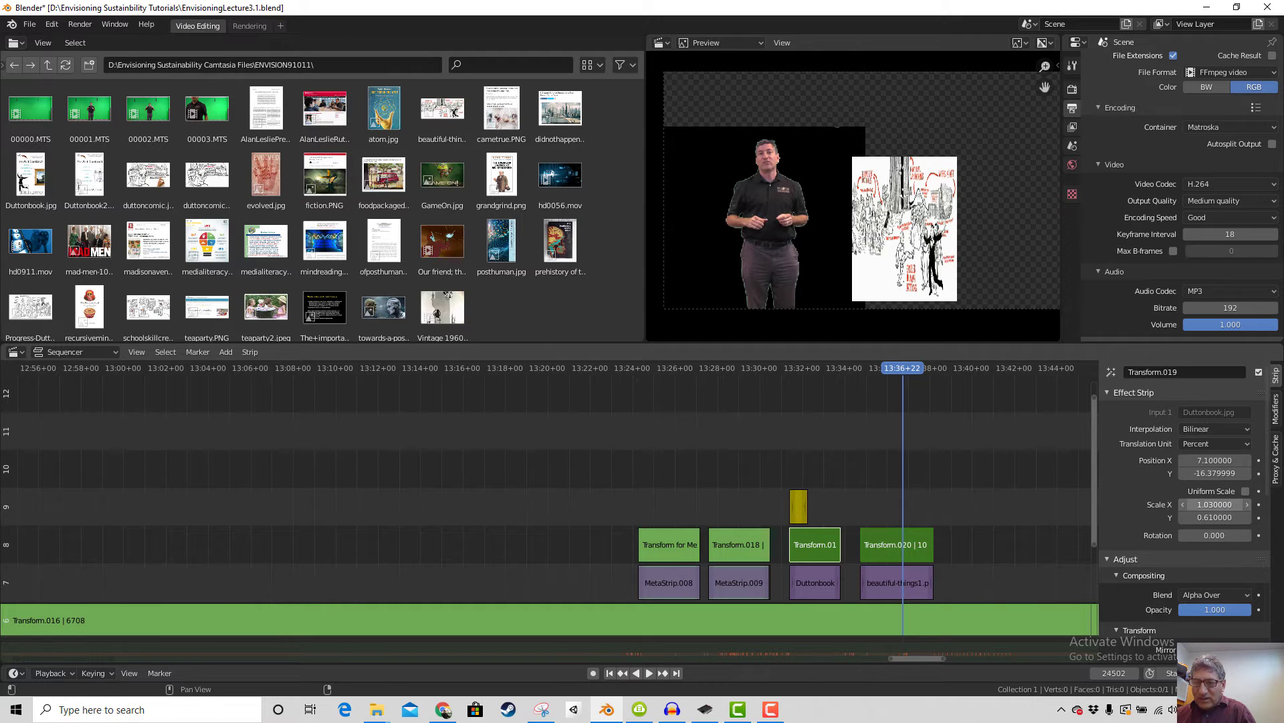
pyautogui.click(1216, 507)
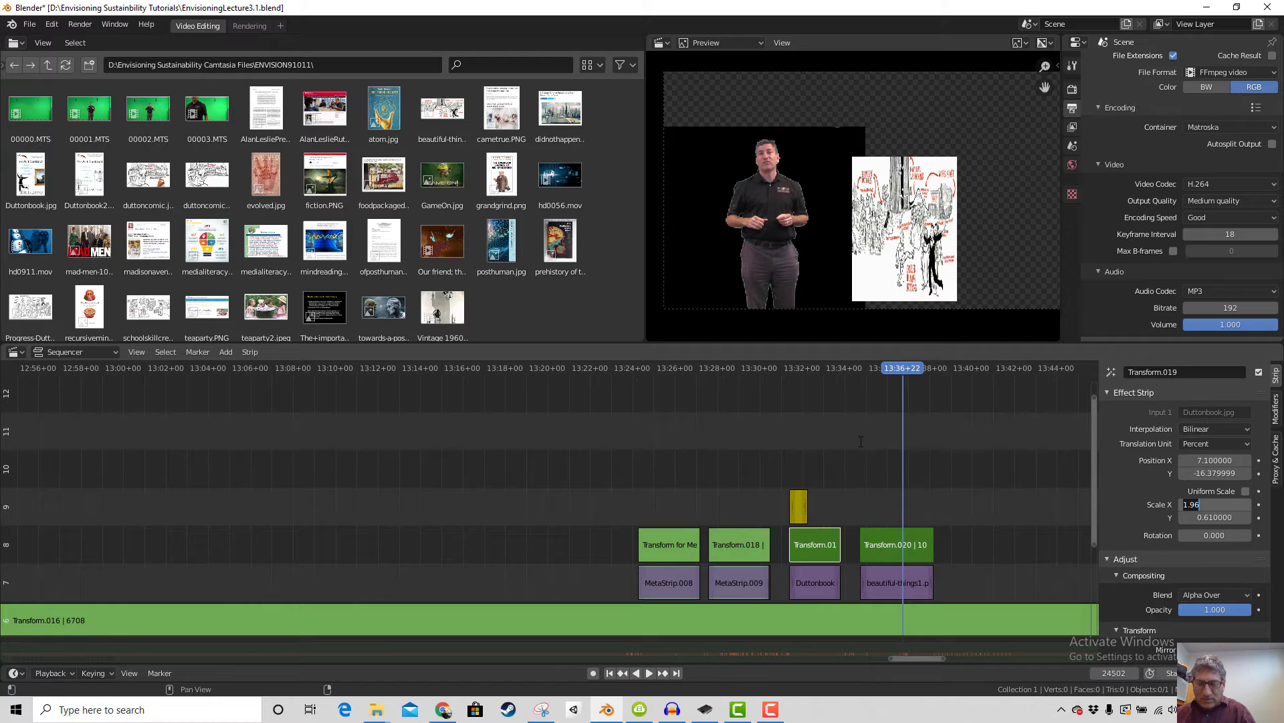
pyautogui.press('Return')
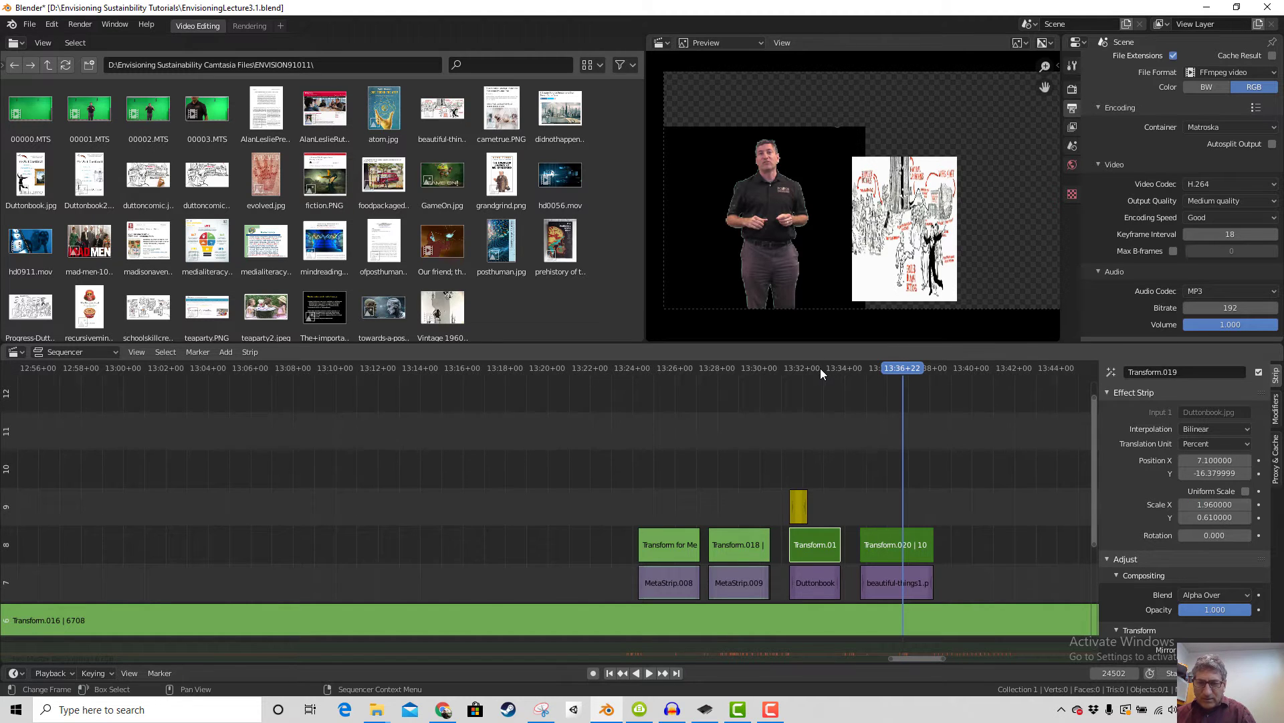
pyautogui.click(820, 368)
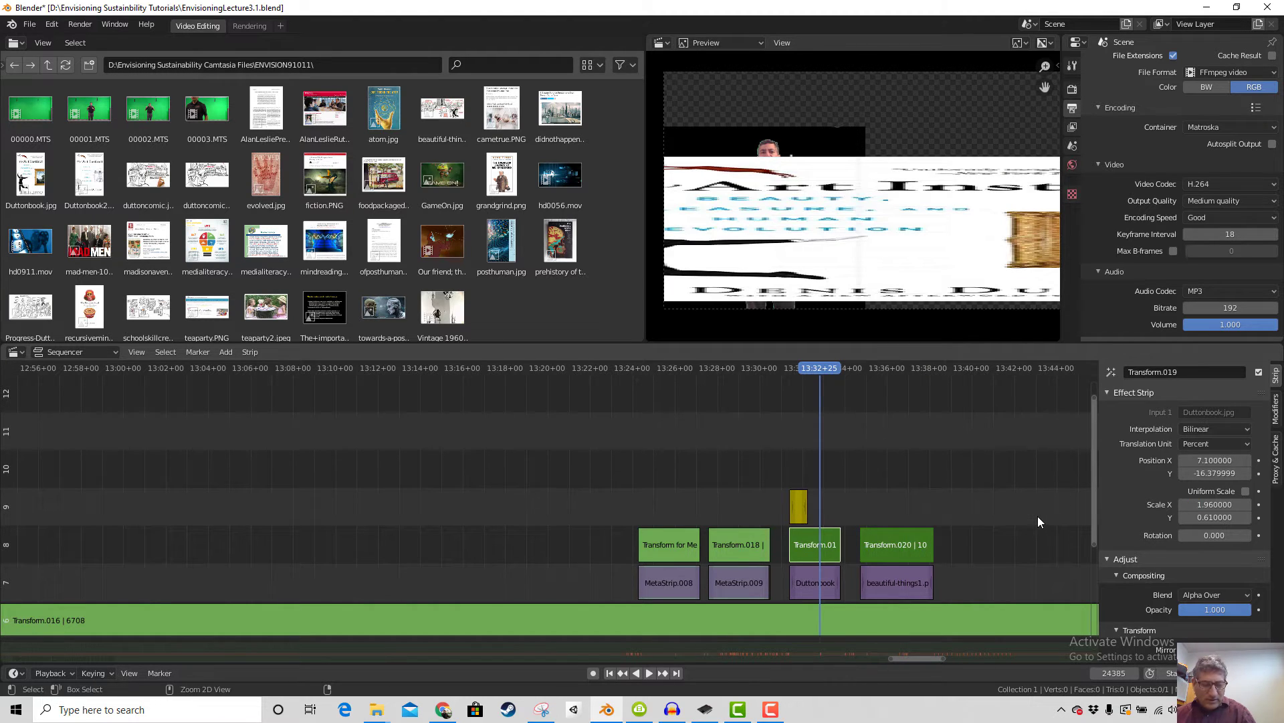
# Widen the beautiful-things image by setting Scale X of Transform.020 to 0.82
pyautogui.click(906, 461)
pyautogui.click(914, 544)
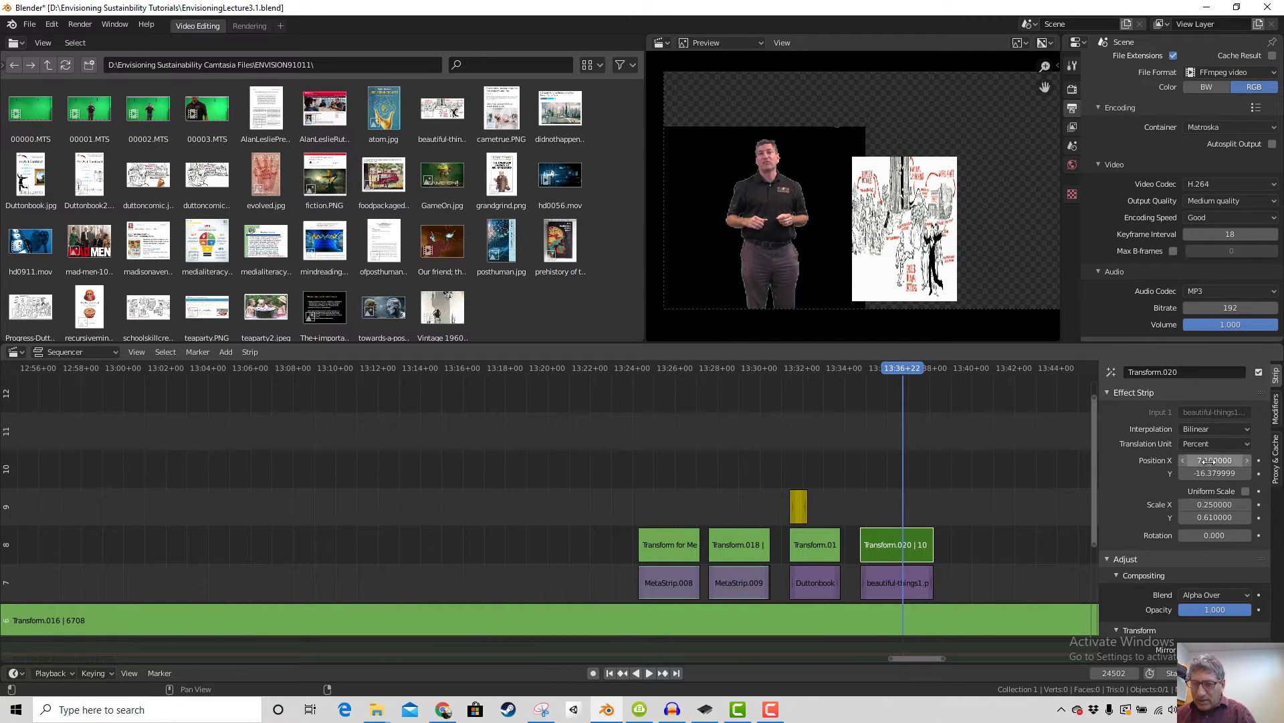
pyautogui.moveTo(1213, 504)
pyautogui.mouseDown()
pyautogui.moveTo(1262, 503)
pyautogui.moveTo(1251, 503)
pyautogui.mouseUp()
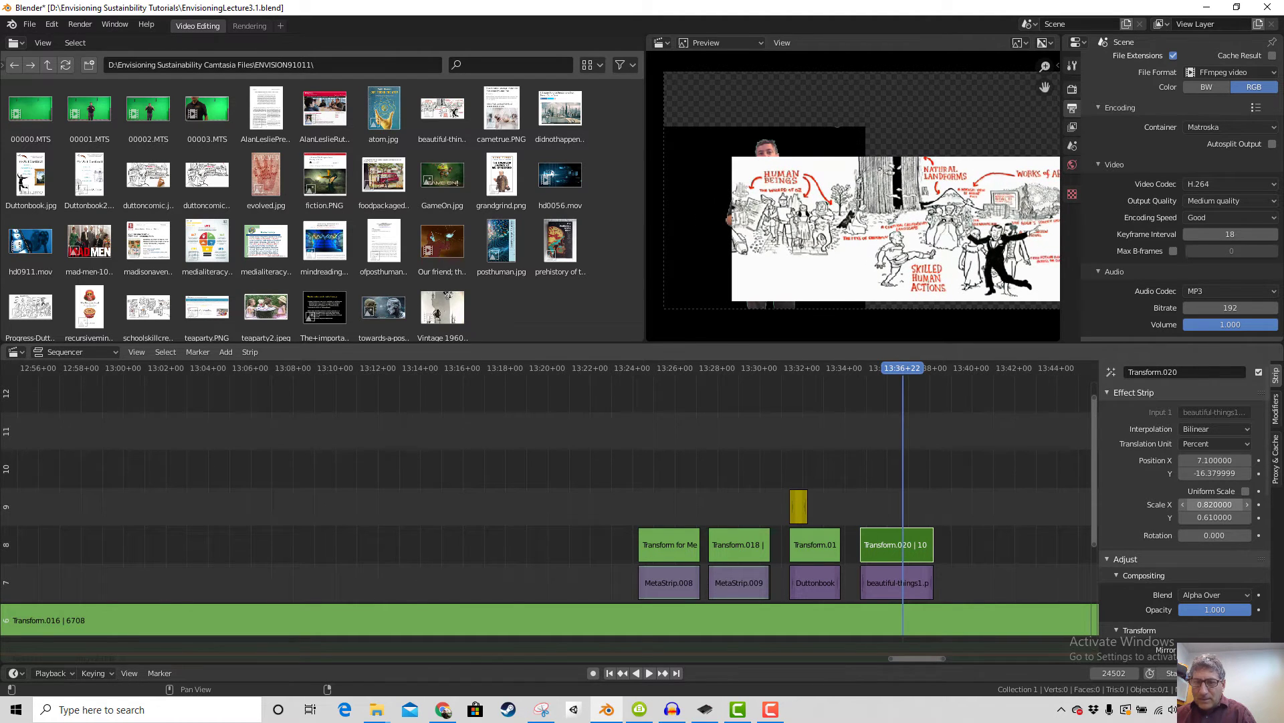
# Move the beautiful-things1.png strip down to channel 2, ending at 13:36+22, and put the playhead at 13:35+27
pyautogui.scroll(-1, 1041, 426)
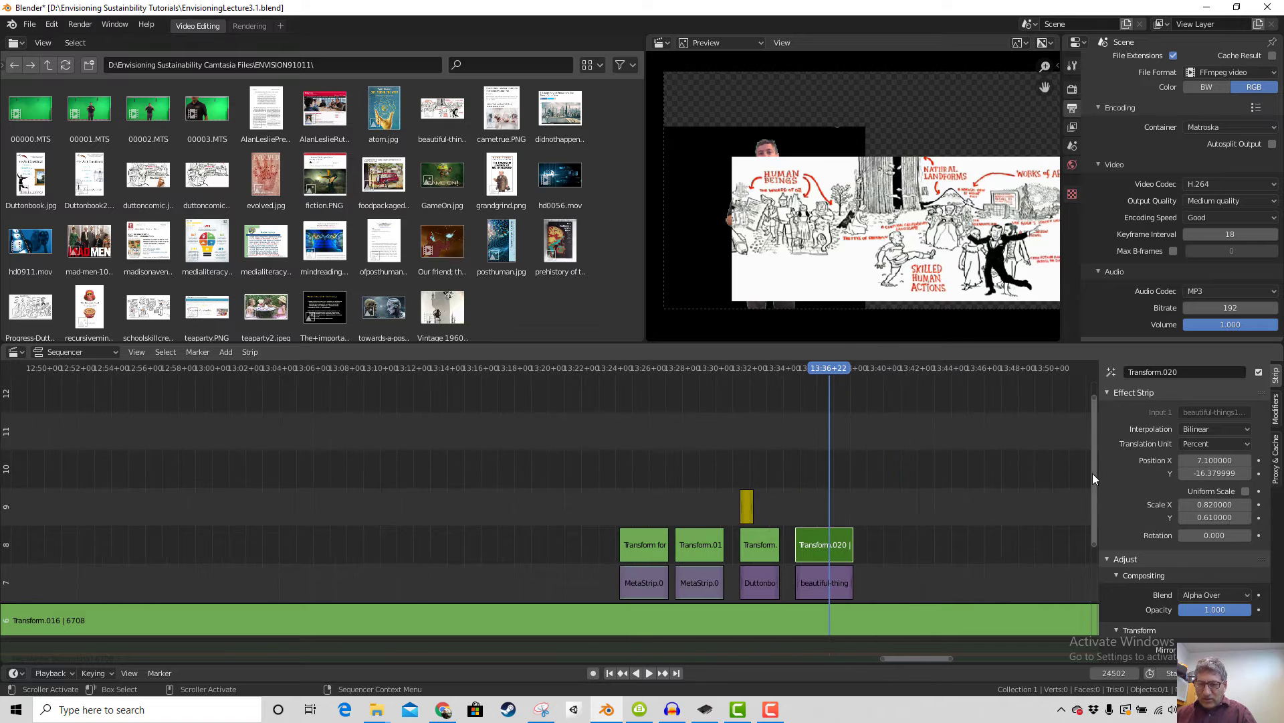
pyautogui.moveTo(1093, 477); pyautogui.dragTo(1093, 568)
pyautogui.moveTo(817, 437); pyautogui.dragTo(793, 640)
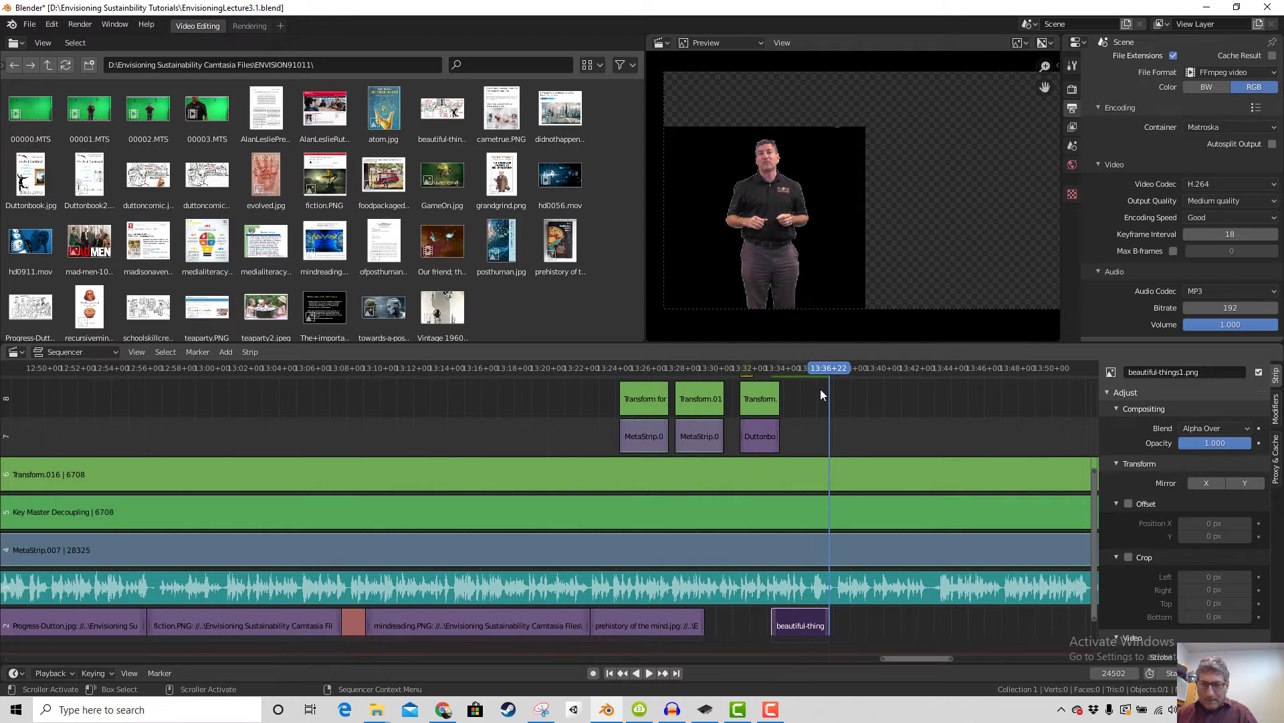
pyautogui.moveTo(833, 368); pyautogui.dragTo(816, 376)
pyautogui.scroll(2, 848, 423)
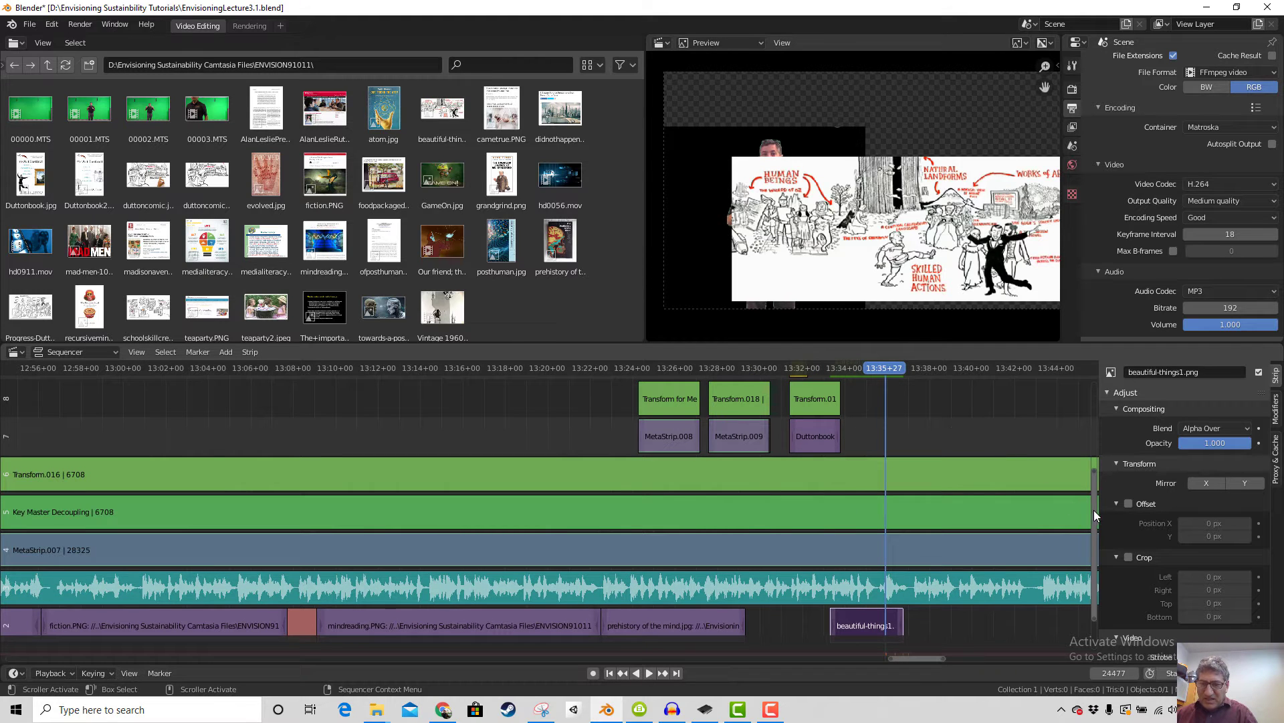
# Try to erase the selected beautiful-things1.png strip and undo the deletion
pyautogui.moveTo(1094, 510); pyautogui.dragTo(1098, 459)
pyautogui.press('x')
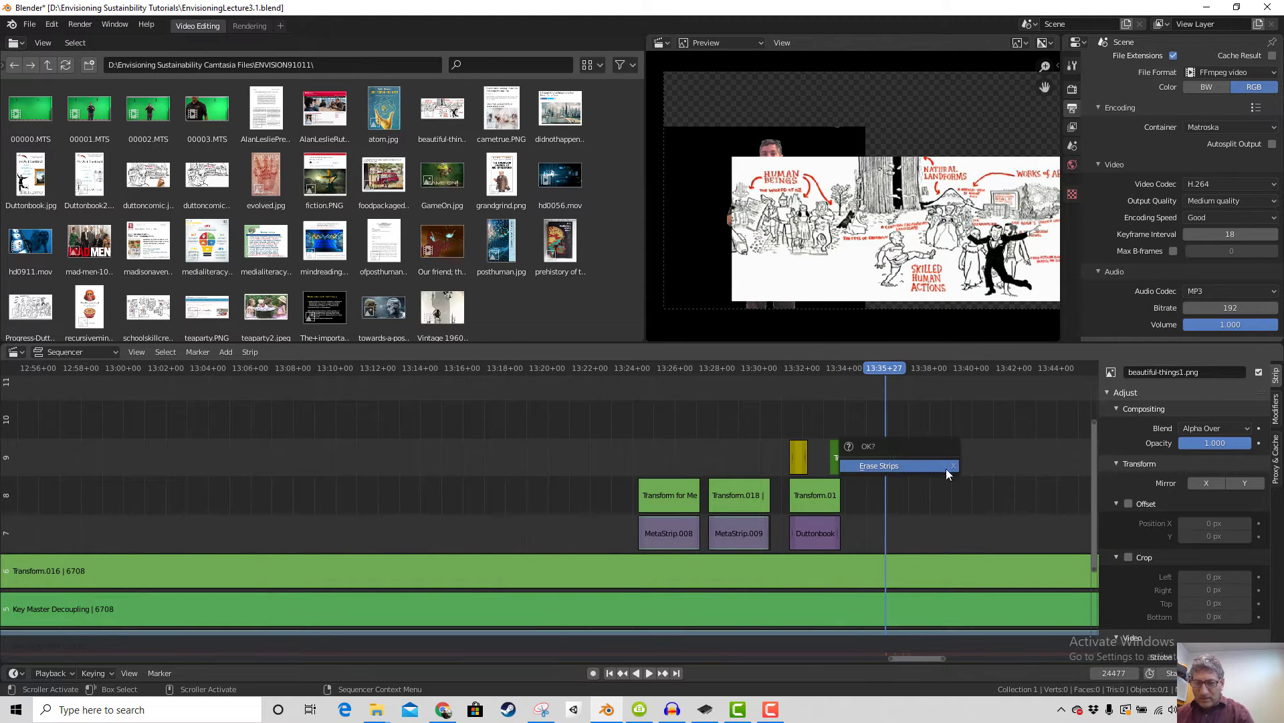
pyautogui.click(891, 464)
pyautogui.moveTo(1094, 472)
pyautogui.mouseDown()
pyautogui.moveTo(1092, 548)
pyautogui.moveTo(1090, 492)
pyautogui.mouseUp()
pyautogui.hotkey('ctrl', 'z')
# Move the Transform.020 strip down from channel 9 to channel 7, keeping its start at frame 24399
pyautogui.scroll(-2, 1040, 483)
pyautogui.scroll(3, 1030, 479)
pyautogui.click(893, 423)
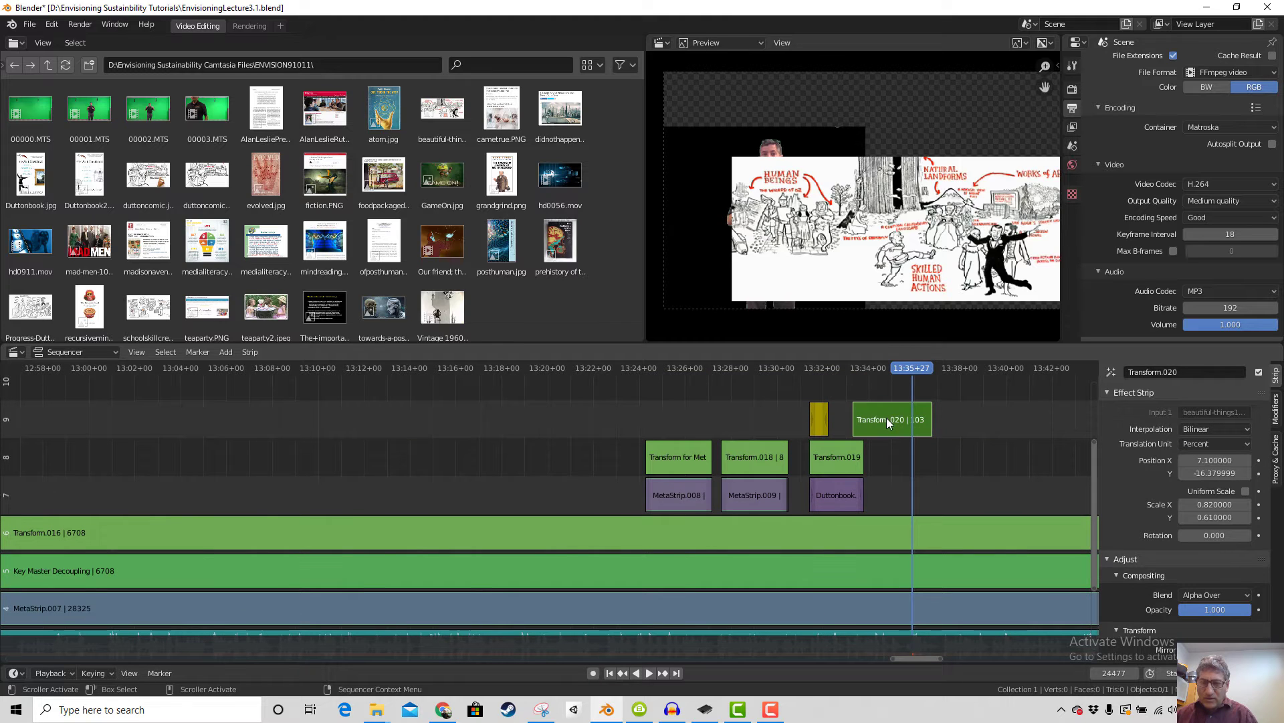
pyautogui.press('g')
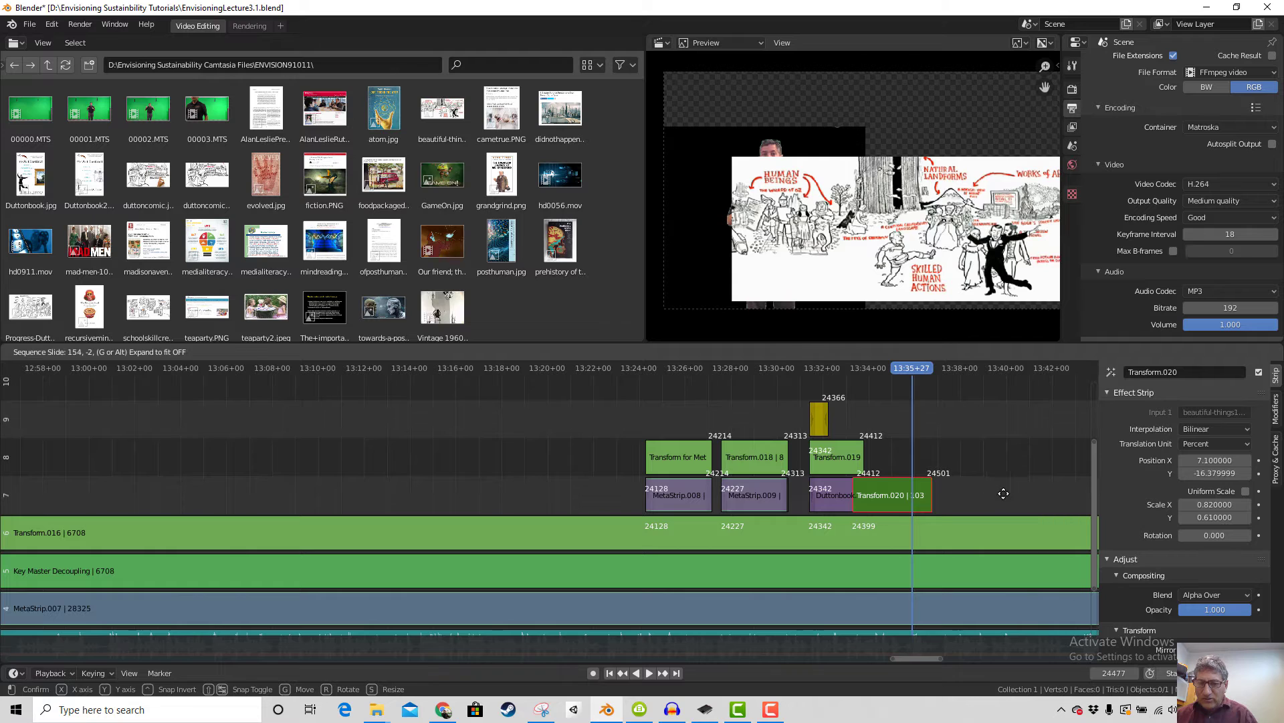
# Cancel the pending move of the Transform.020 strip and shift the beautiful-things1.png strip slightly later in channel 2
pyautogui.press('Escape')
pyautogui.scroll(-2, 968, 463)
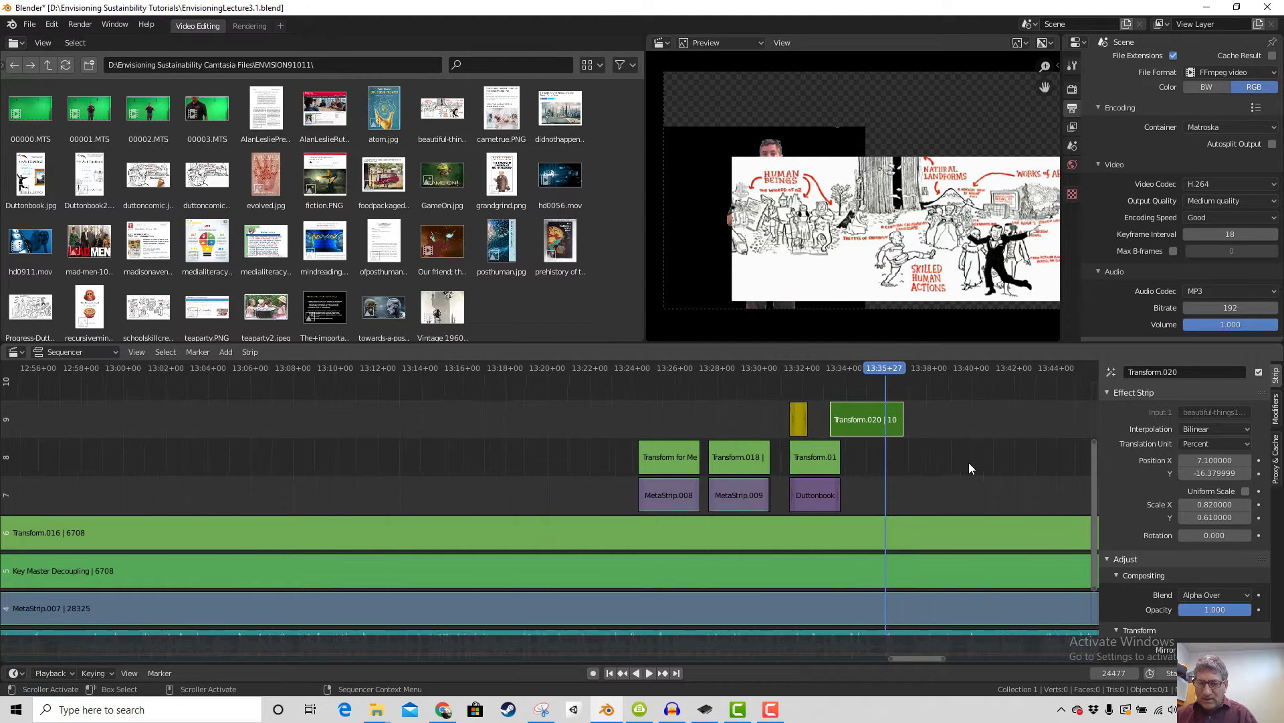
pyautogui.moveTo(1095, 471); pyautogui.dragTo(1093, 543)
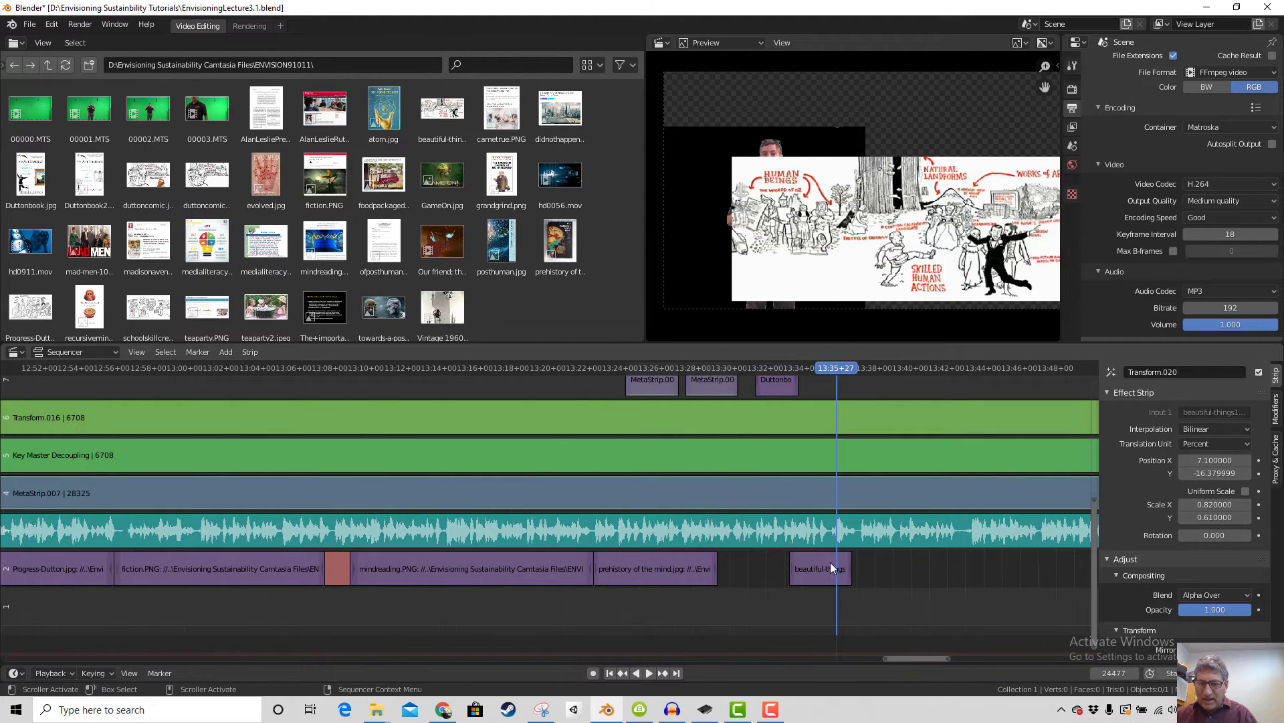
pyautogui.moveTo(831, 567); pyautogui.dragTo(859, 568)
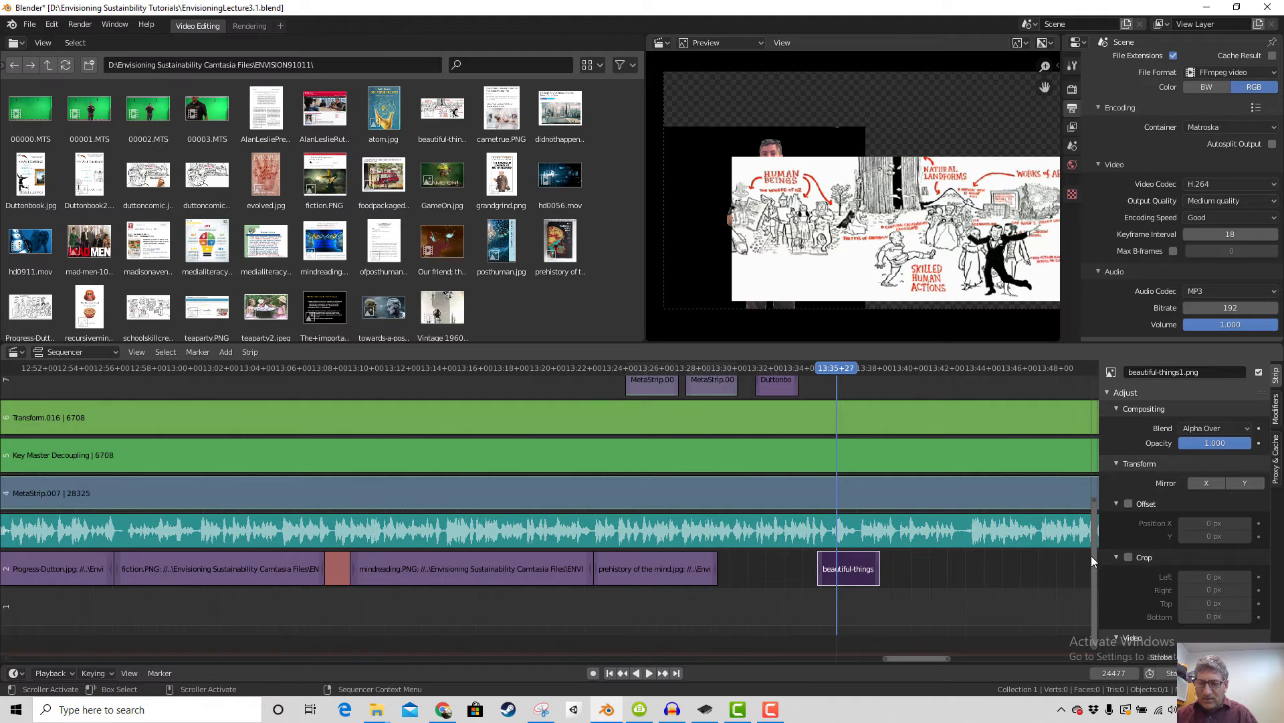
pyautogui.moveTo(1090, 555); pyautogui.dragTo(1098, 480)
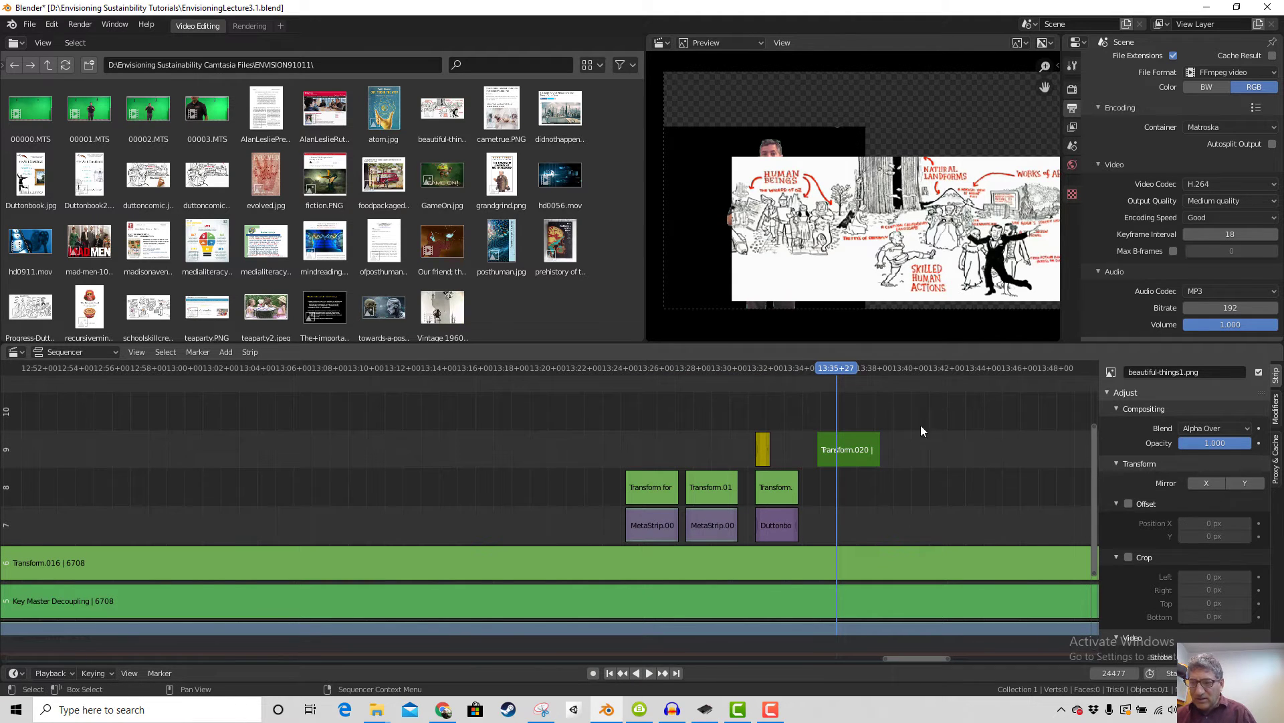
# Set the X position of the Transform.020 strip to 0.29 percent
pyautogui.click(851, 450)
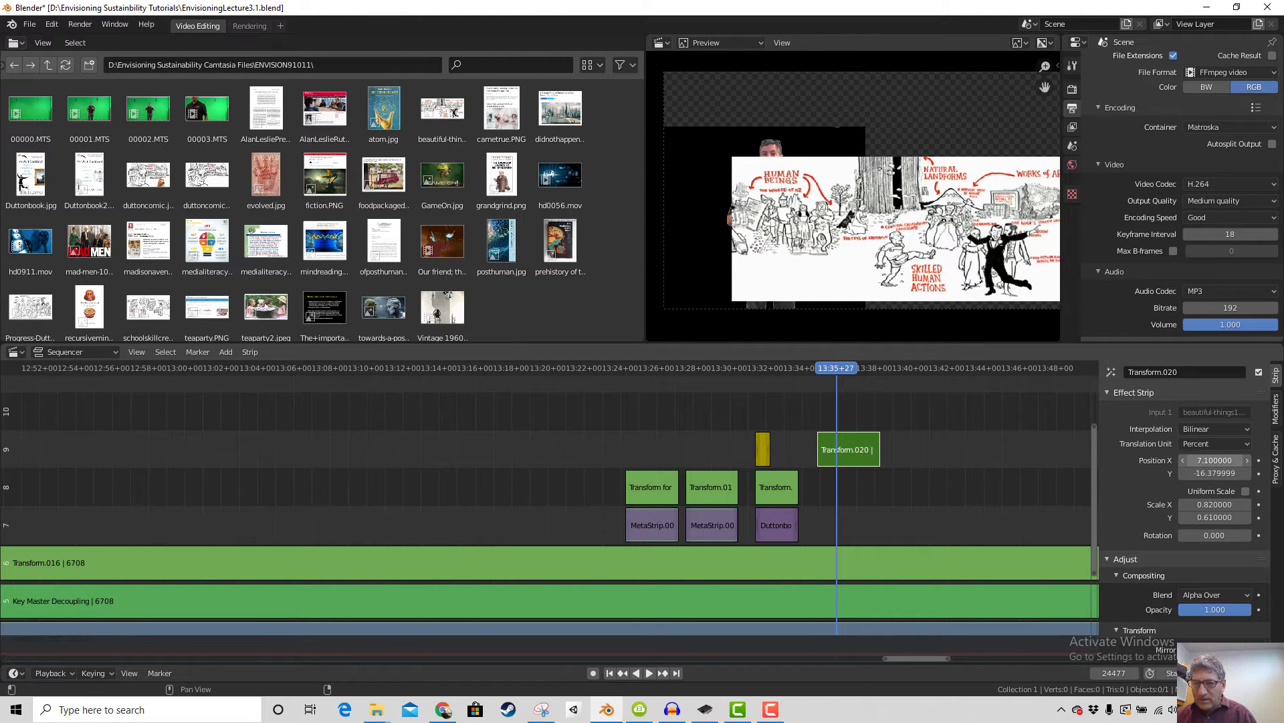
pyautogui.moveTo(1214, 460); pyautogui.dragTo(1168, 460)
# Erase the Transform.020 strip from channel 9
pyautogui.scroll(-3, 952, 511)
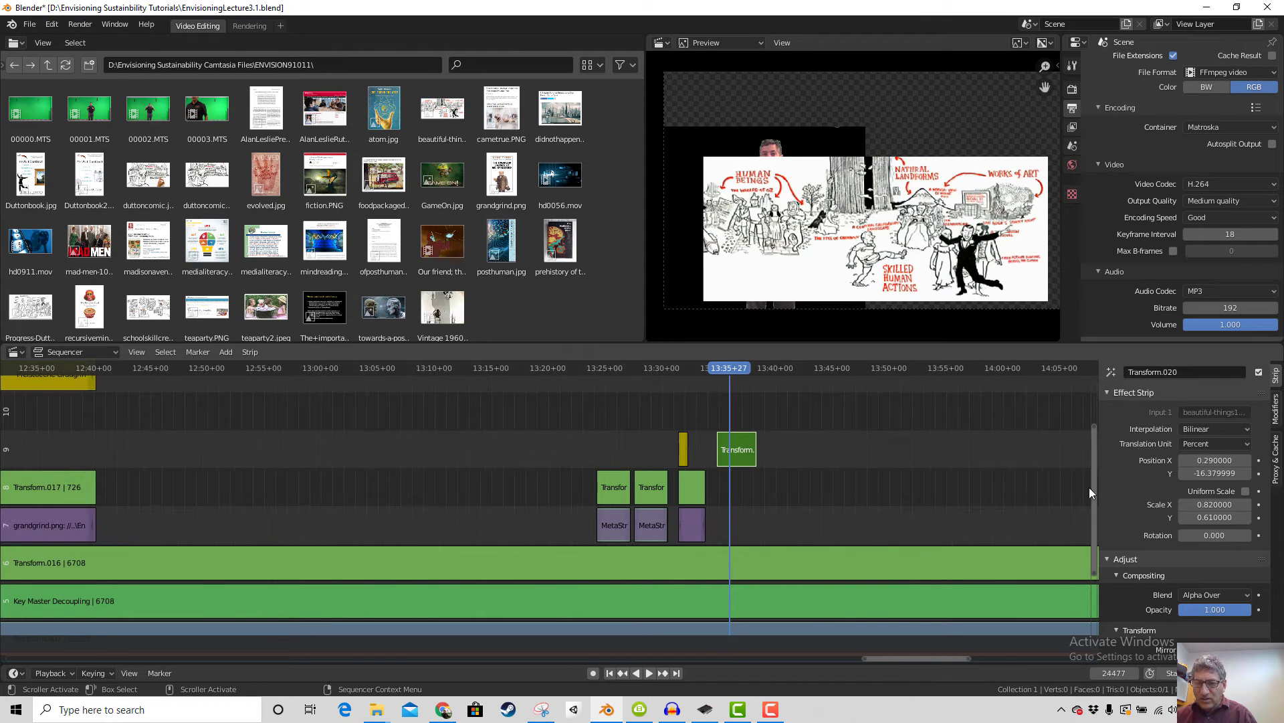
pyautogui.moveTo(1095, 487)
pyautogui.mouseDown()
pyautogui.moveTo(1100, 559)
pyautogui.moveTo(1099, 487)
pyautogui.mouseUp()
pyautogui.scroll(-2, 816, 456)
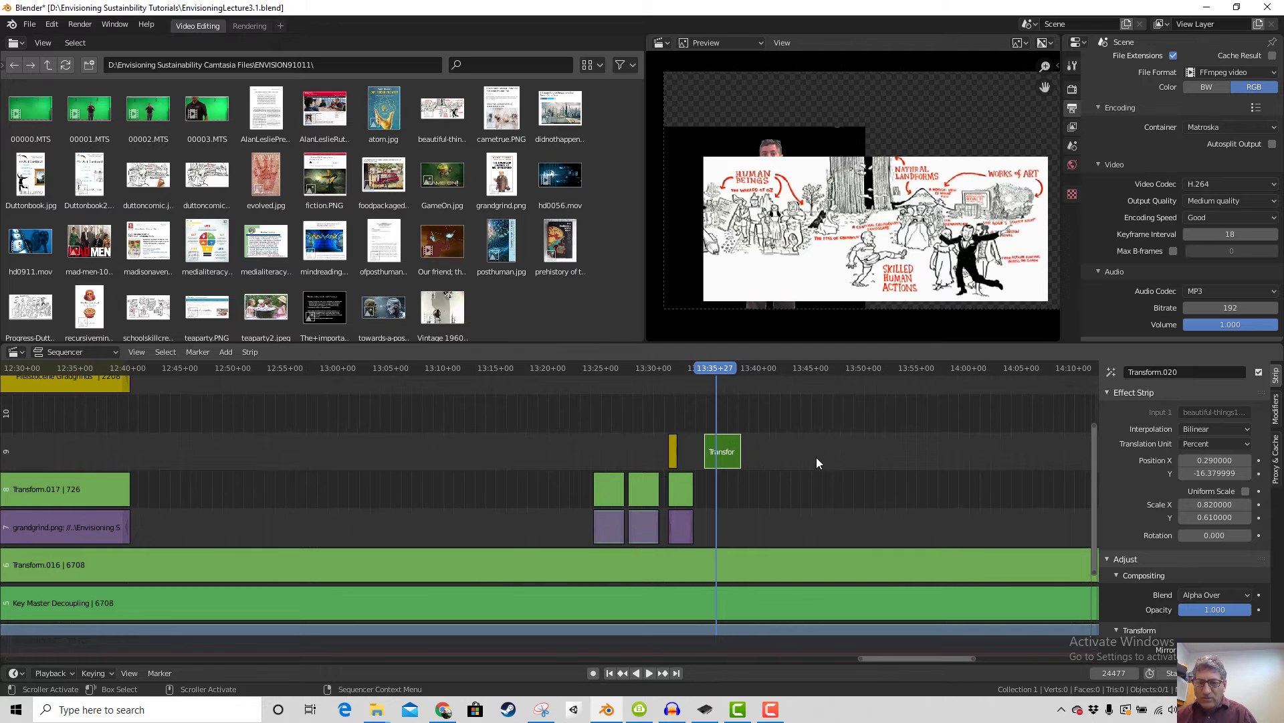
pyautogui.press('x')
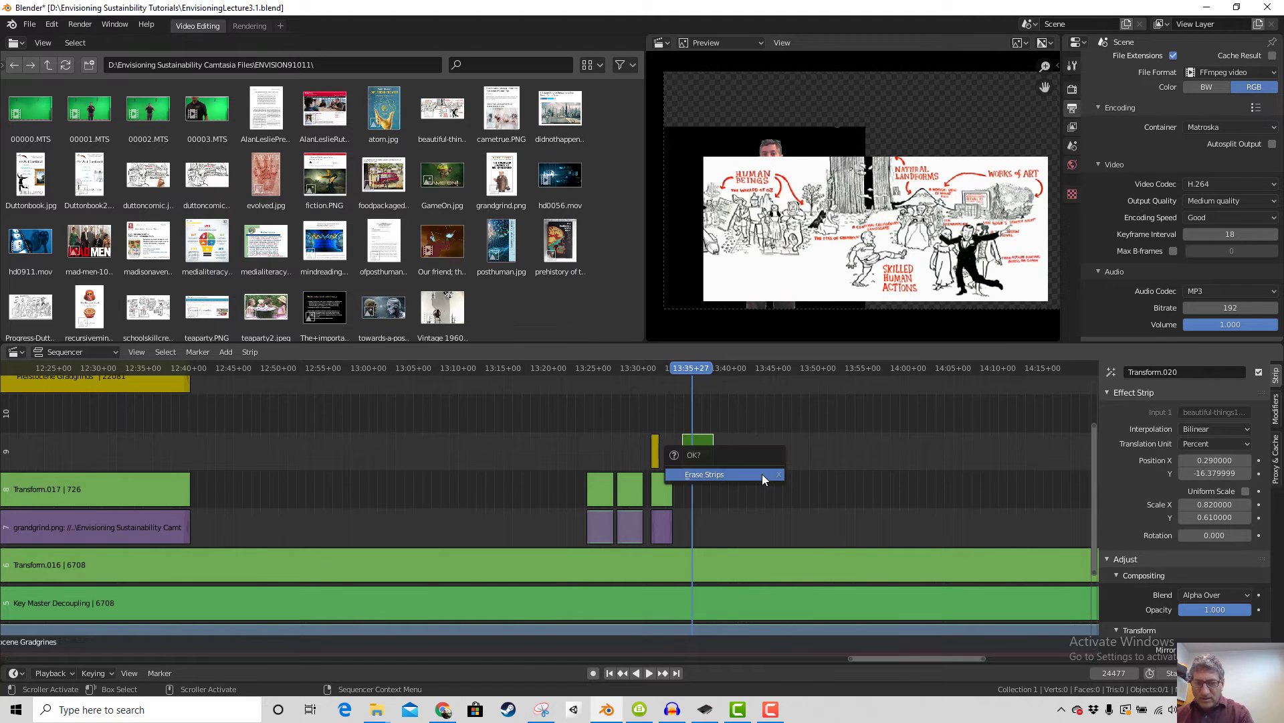
pyautogui.click(761, 475)
# Set the blend mode of the beautiful-things1.png strip in channel 2 to Replace and preview the frame at 13:36+13
pyautogui.scroll(-2, 868, 495)
pyautogui.moveTo(1087, 505); pyautogui.dragTo(1099, 580)
pyautogui.click(656, 585)
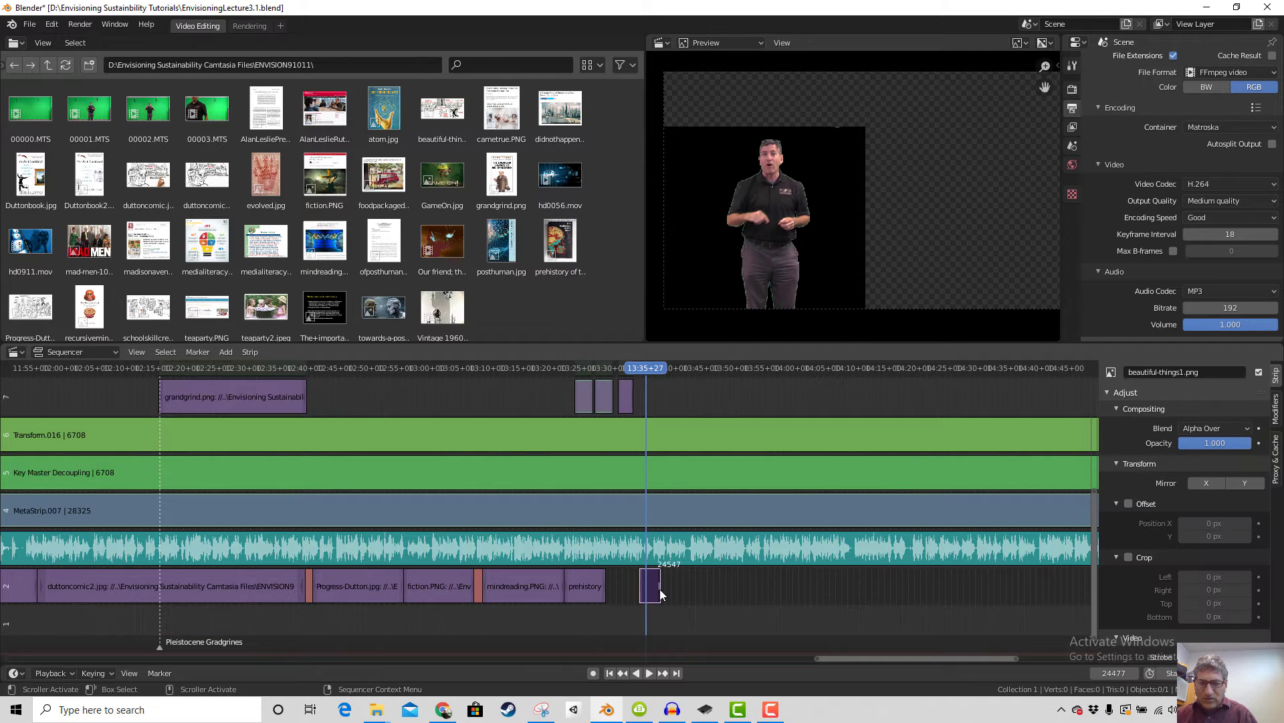
pyautogui.scroll(5, 796, 412)
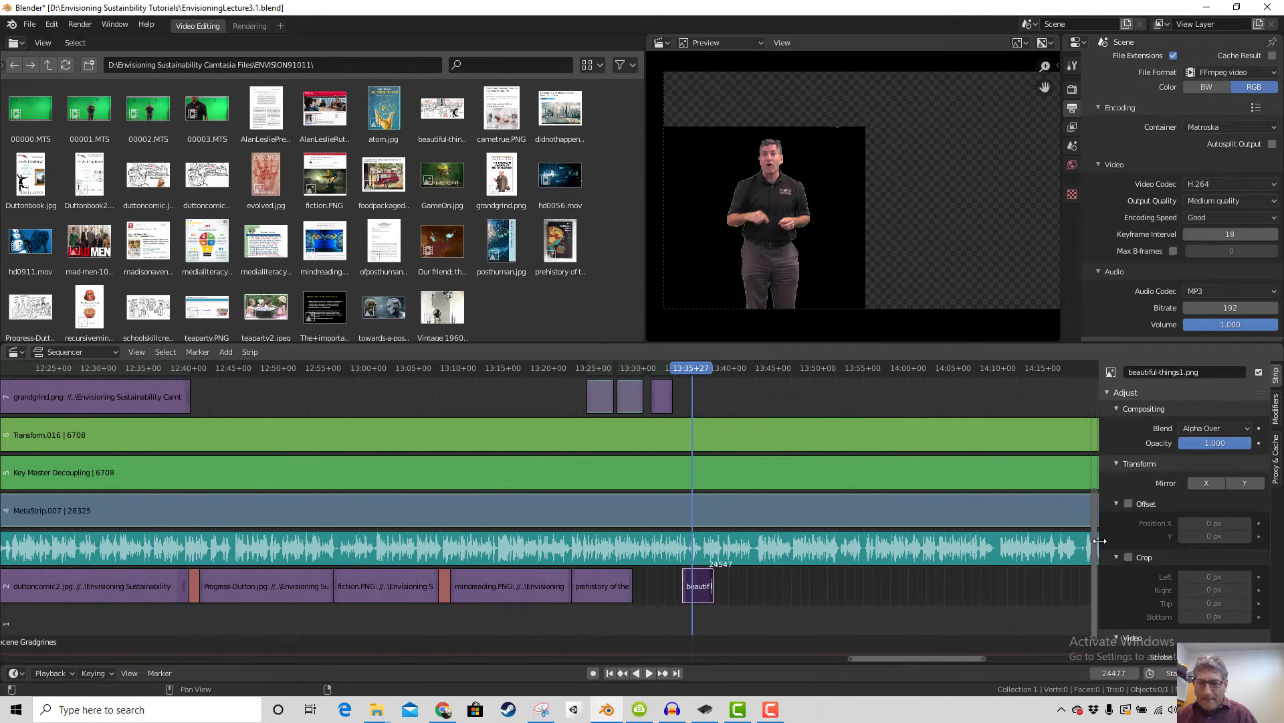
pyautogui.moveTo(1096, 539); pyautogui.dragTo(1118, 484)
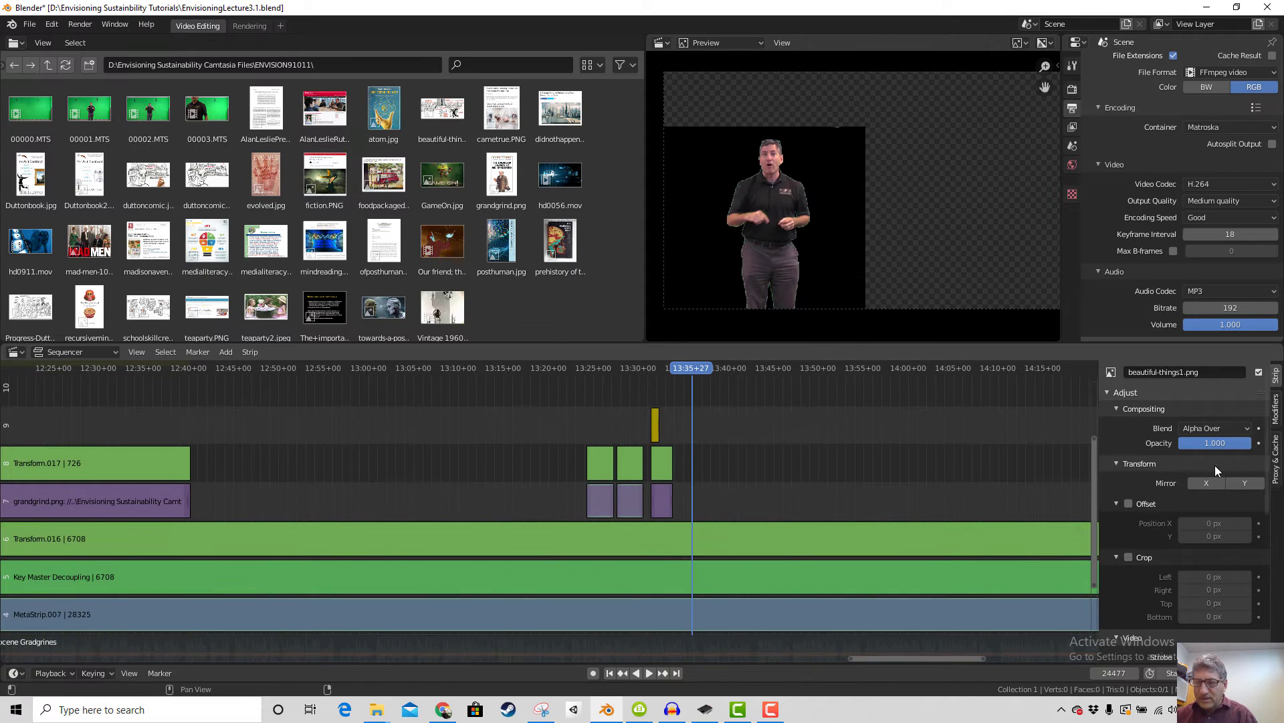
pyautogui.click(1244, 430)
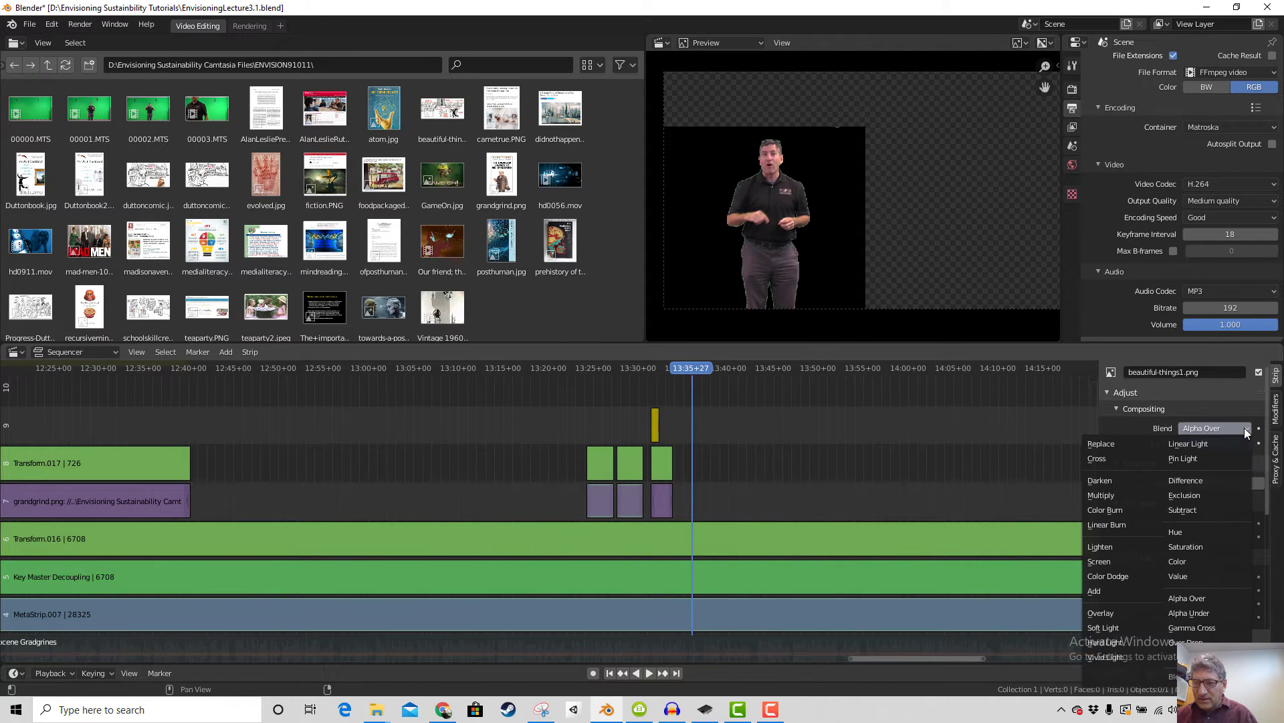
pyautogui.click(1105, 443)
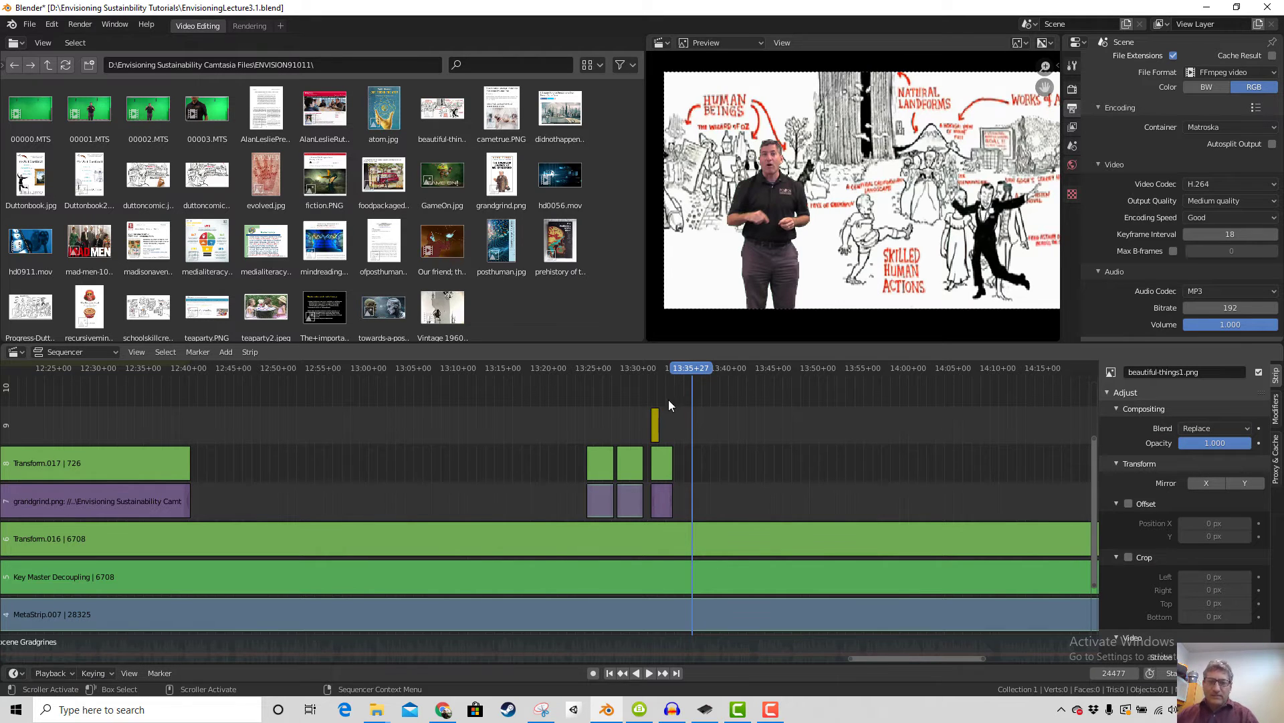
pyautogui.moveTo(680, 371)
pyautogui.mouseDown()
pyautogui.moveTo(633, 367)
pyautogui.moveTo(697, 375)
pyautogui.mouseUp()
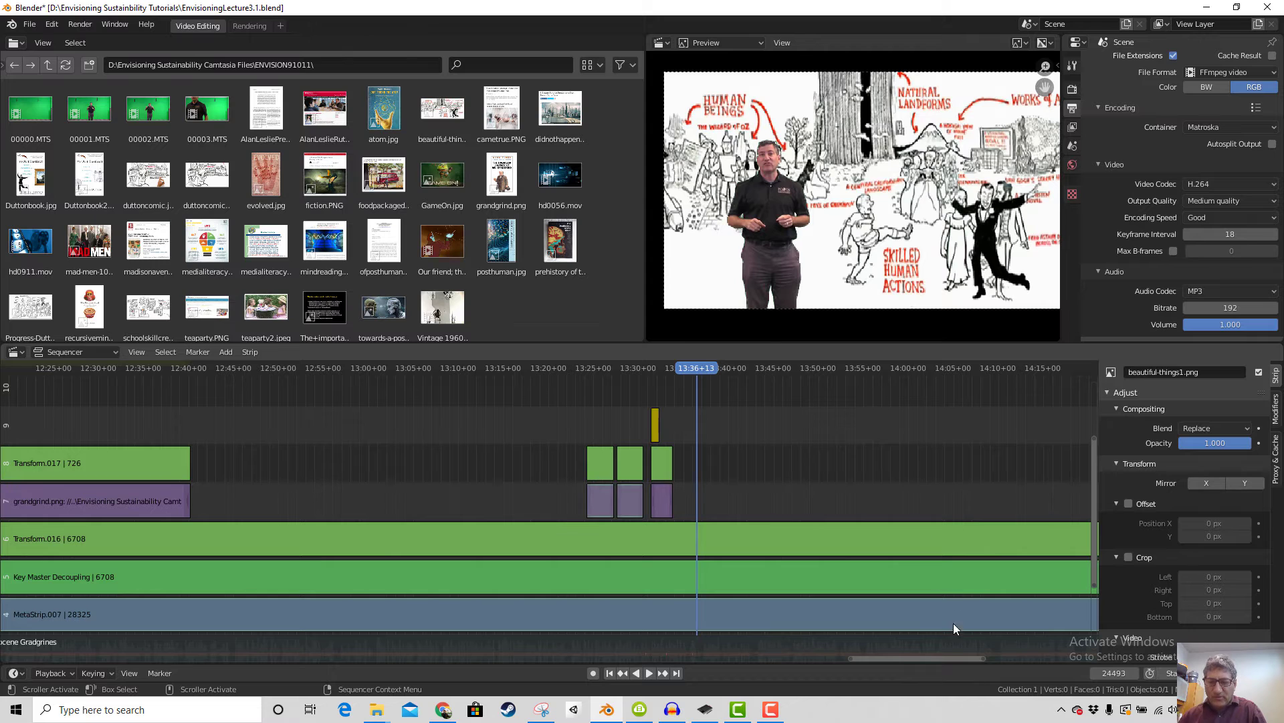
# Preview the sequence at the howthemindworks.jpg strip around 13:47+14 and at 13:51+11
pyautogui.click(770, 709)
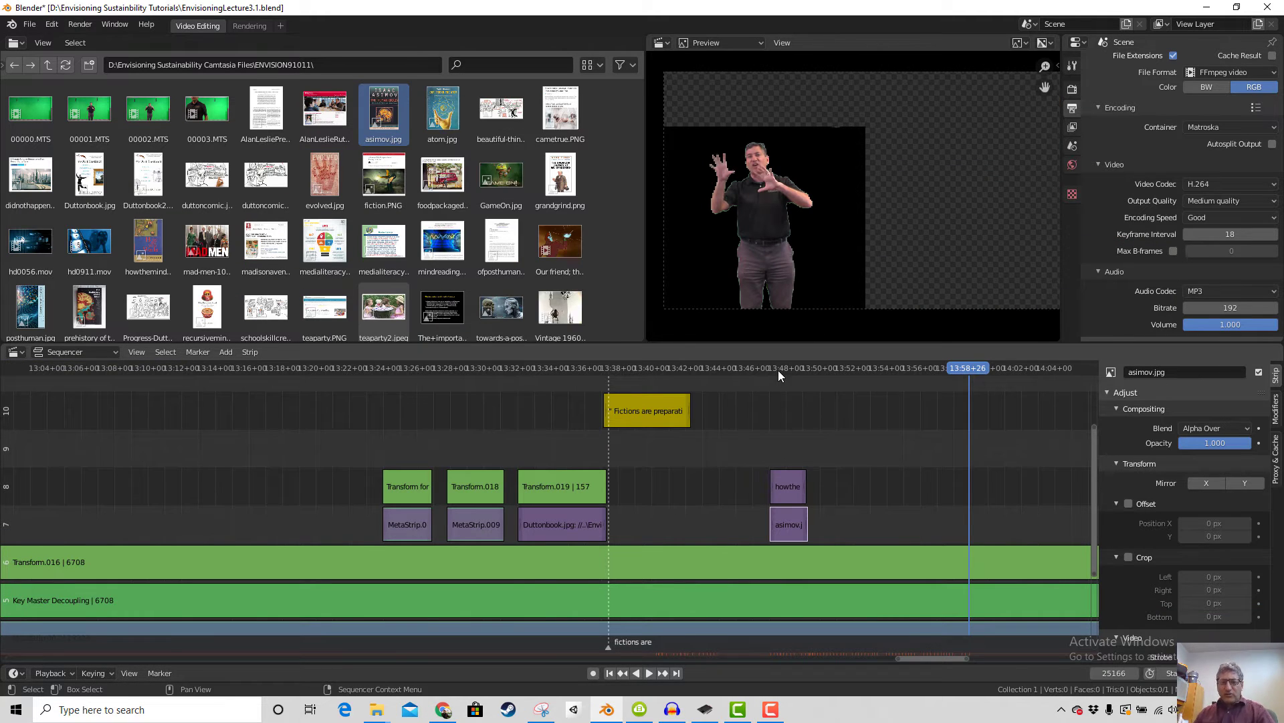
pyautogui.click(778, 370)
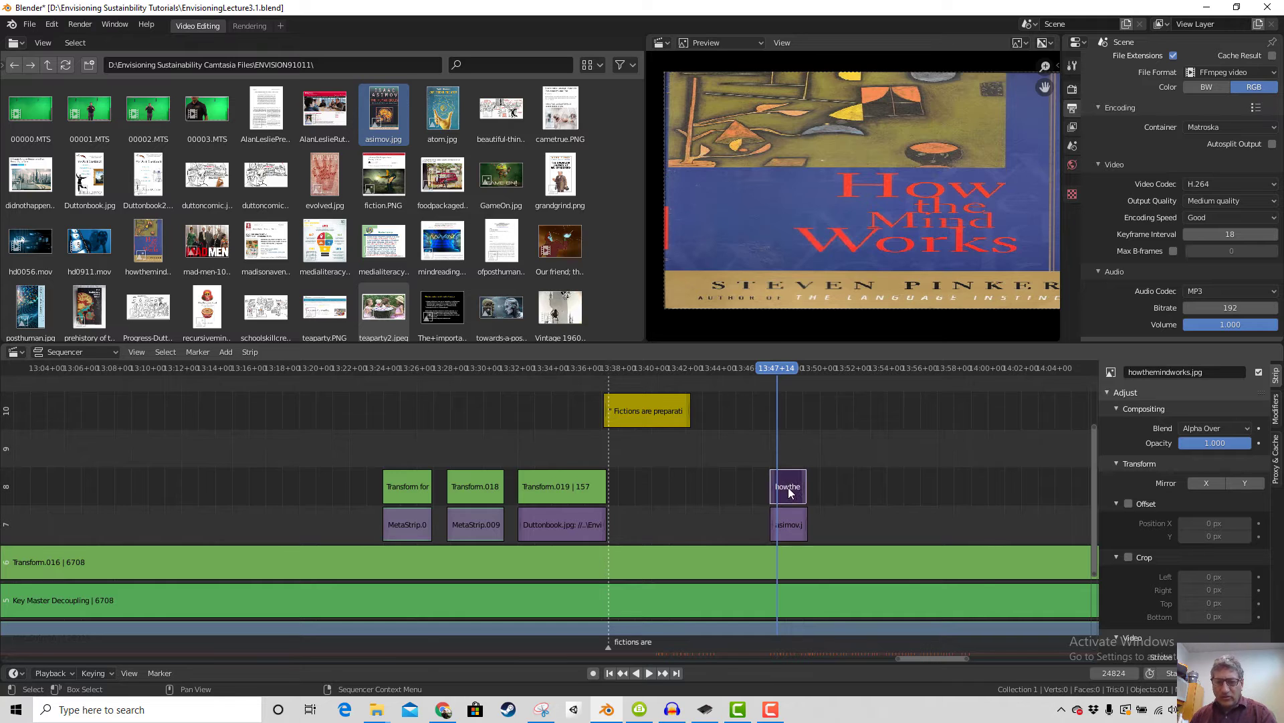
pyautogui.click(841, 368)
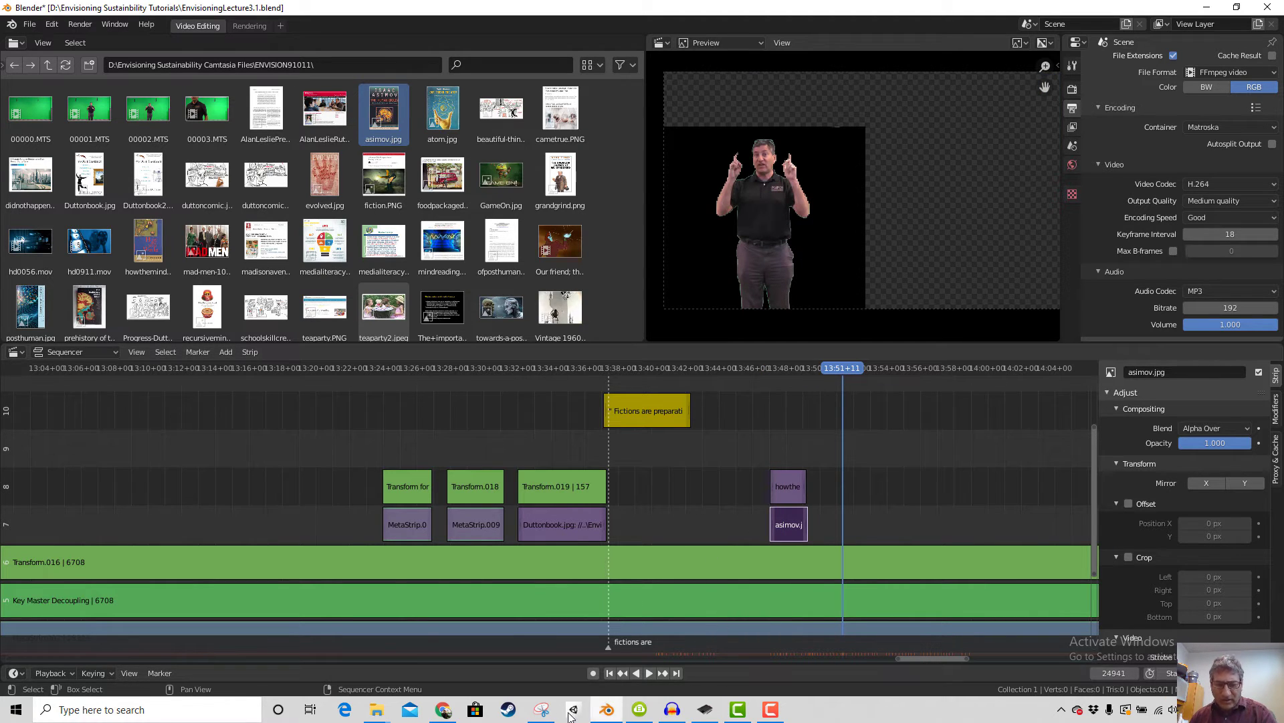
# Switch to Chrome and go back from Videvo's Film Reel Countdown page to the free motion graphics listing
pyautogui.click(443, 709)
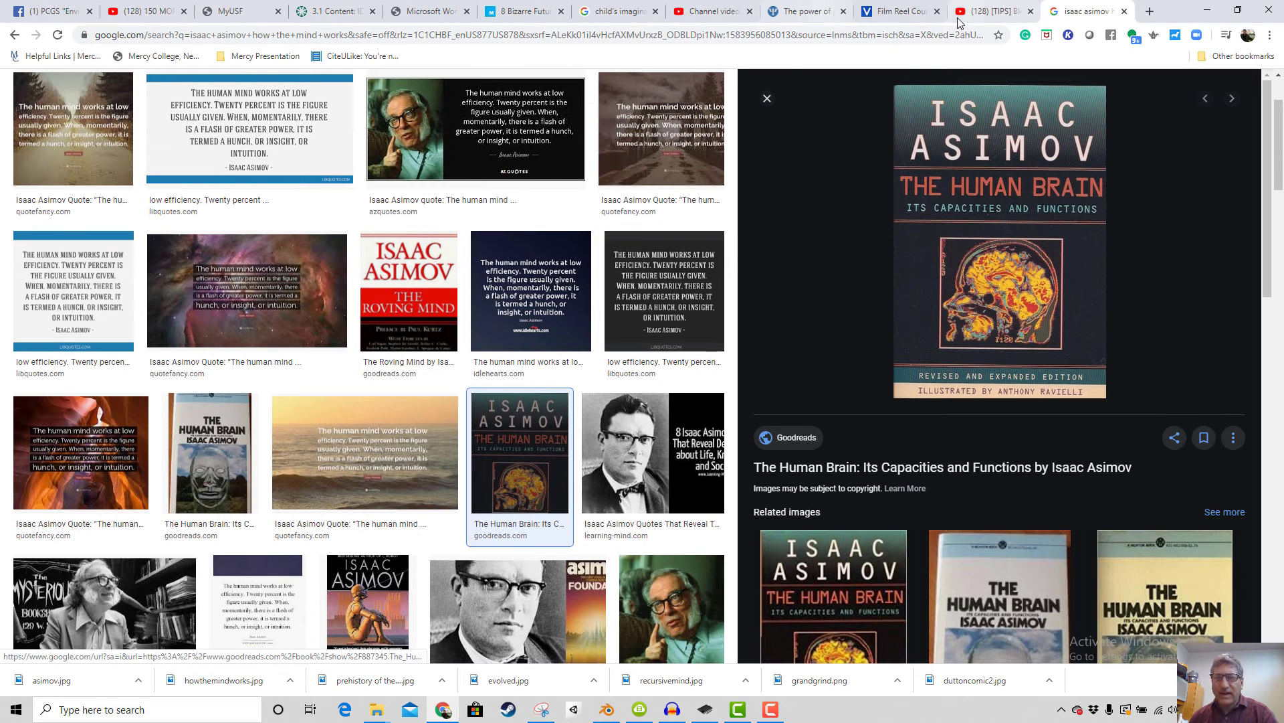
pyautogui.click(897, 11)
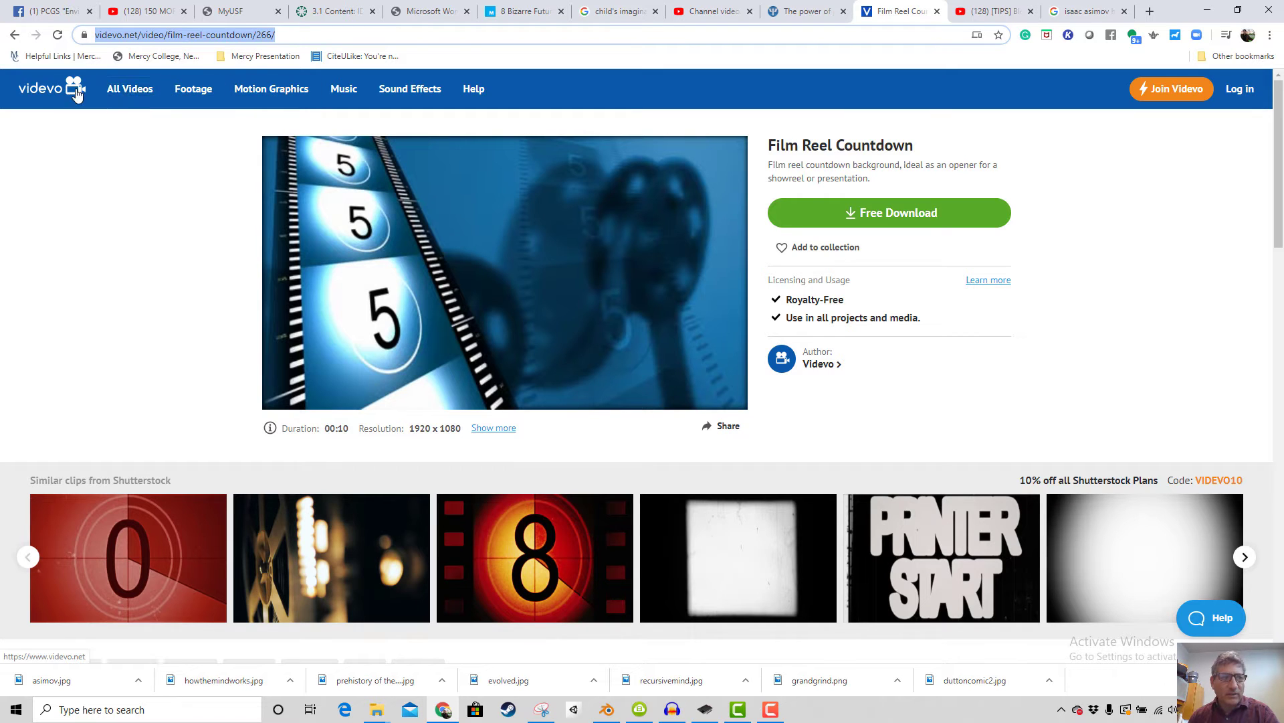
pyautogui.click(15, 35)
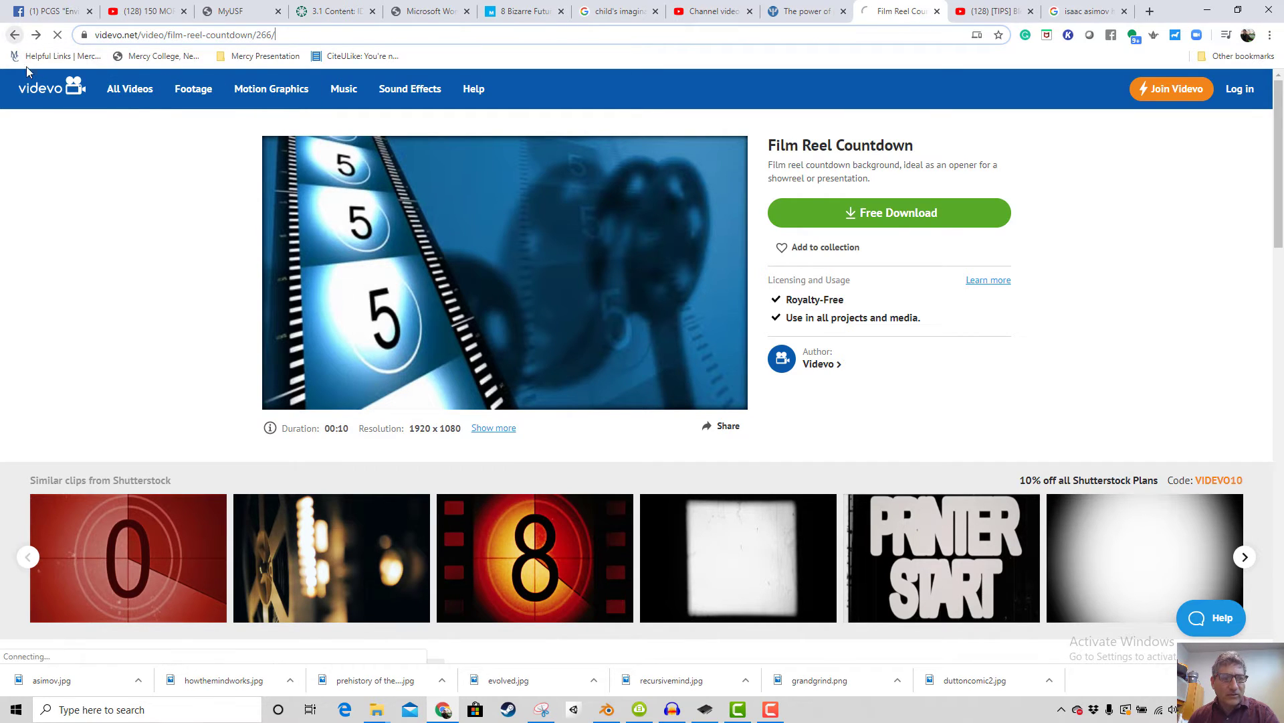
pyautogui.scroll(10, 545, 204)
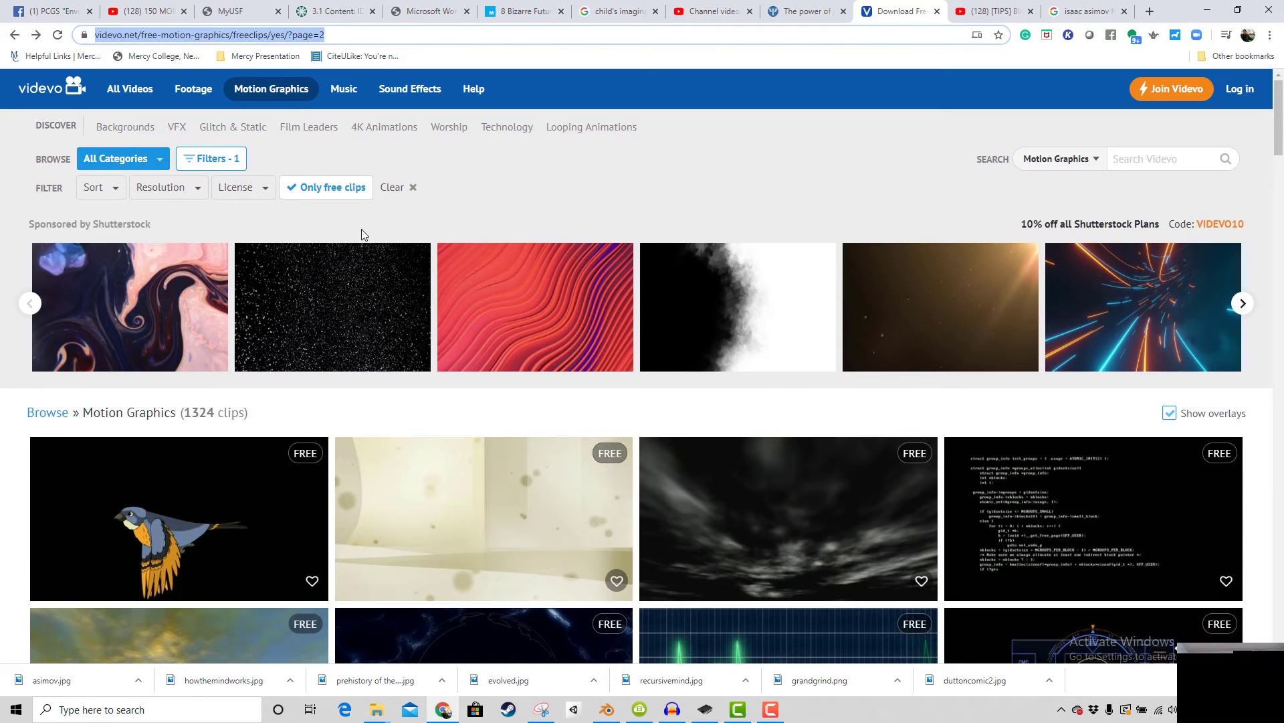
# Search Videvo's motion graphics for "brain" and look through the results page
pyautogui.click(1167, 160)
pyautogui.write('brain')
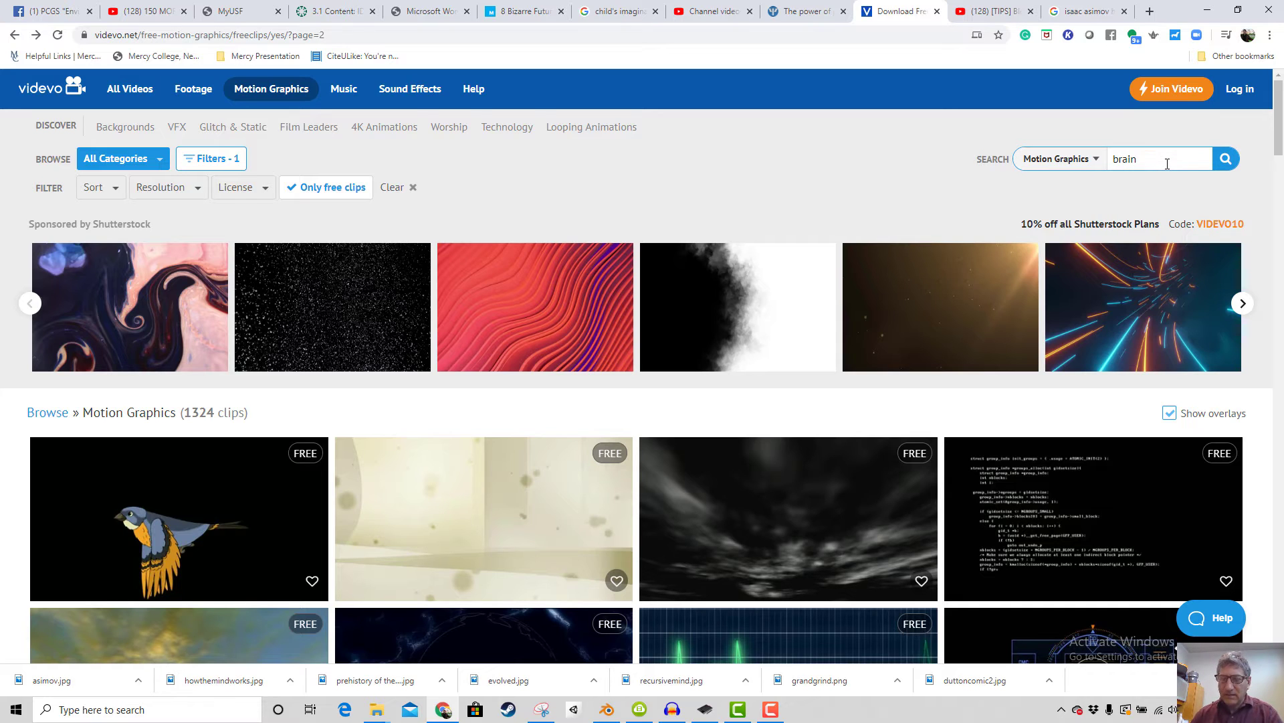
pyautogui.click(1226, 159)
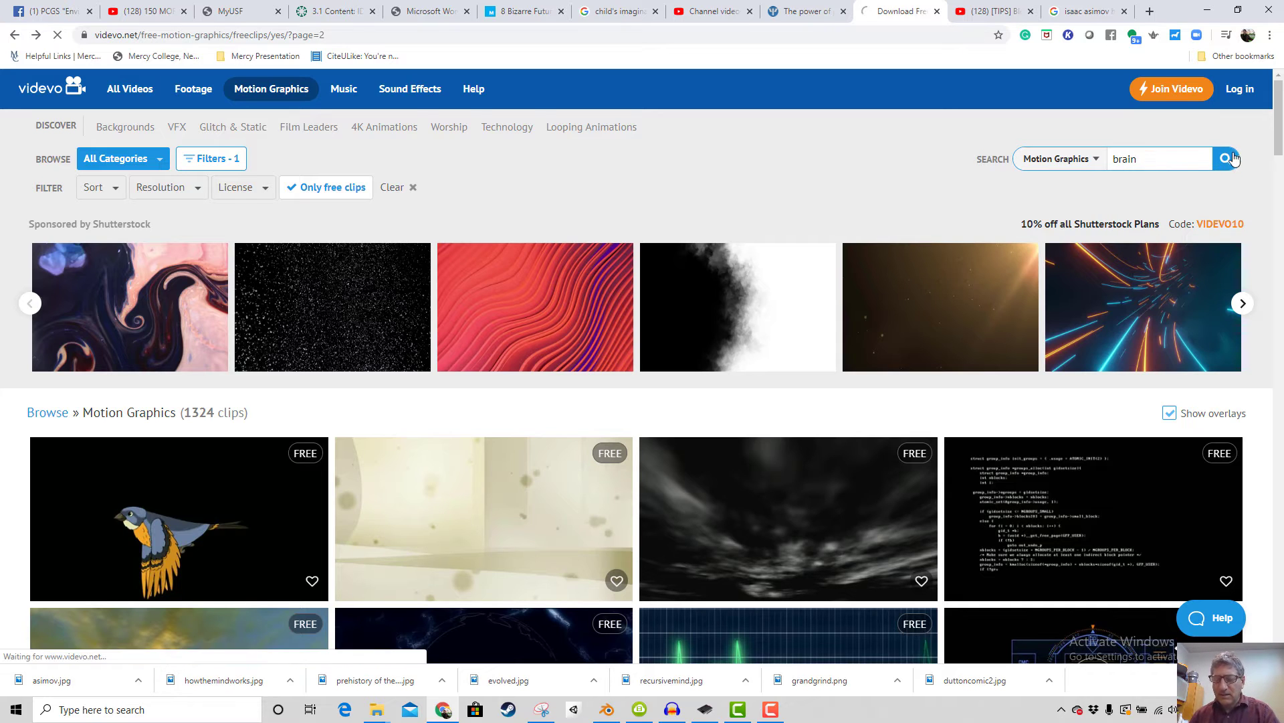
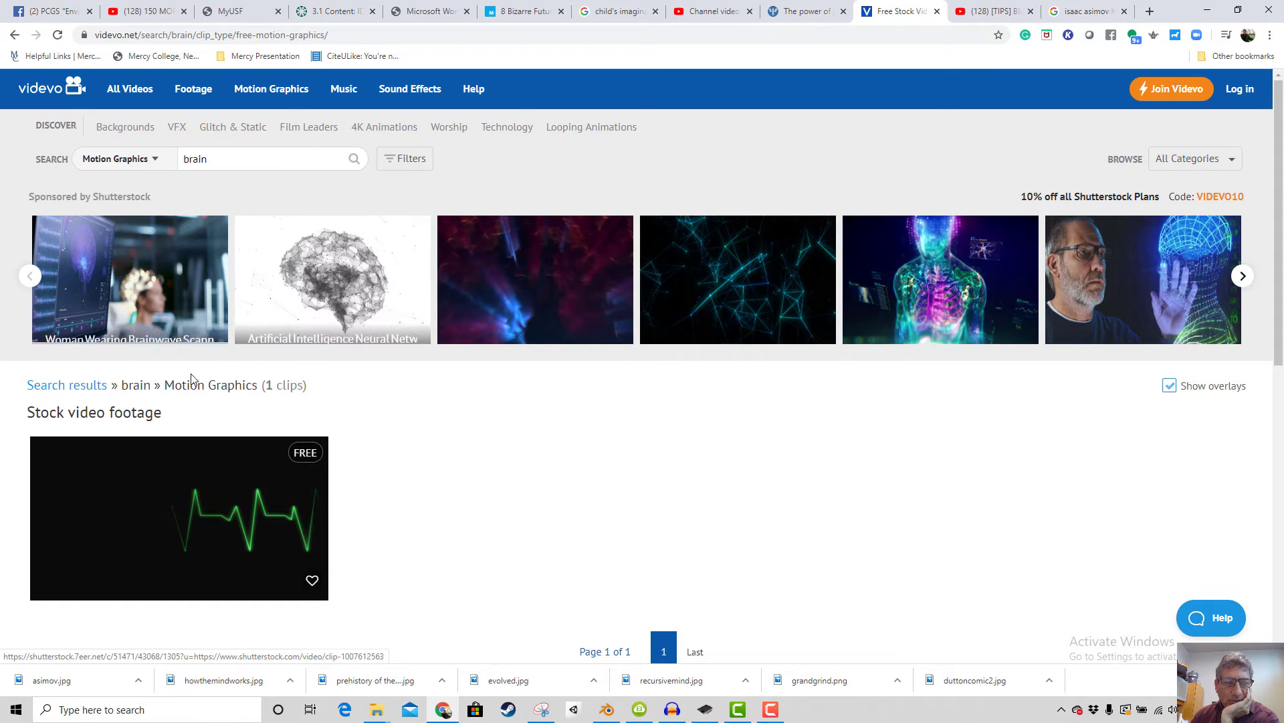
pyautogui.scroll(-4, 455, 463)
pyautogui.scroll(-3, 452, 458)
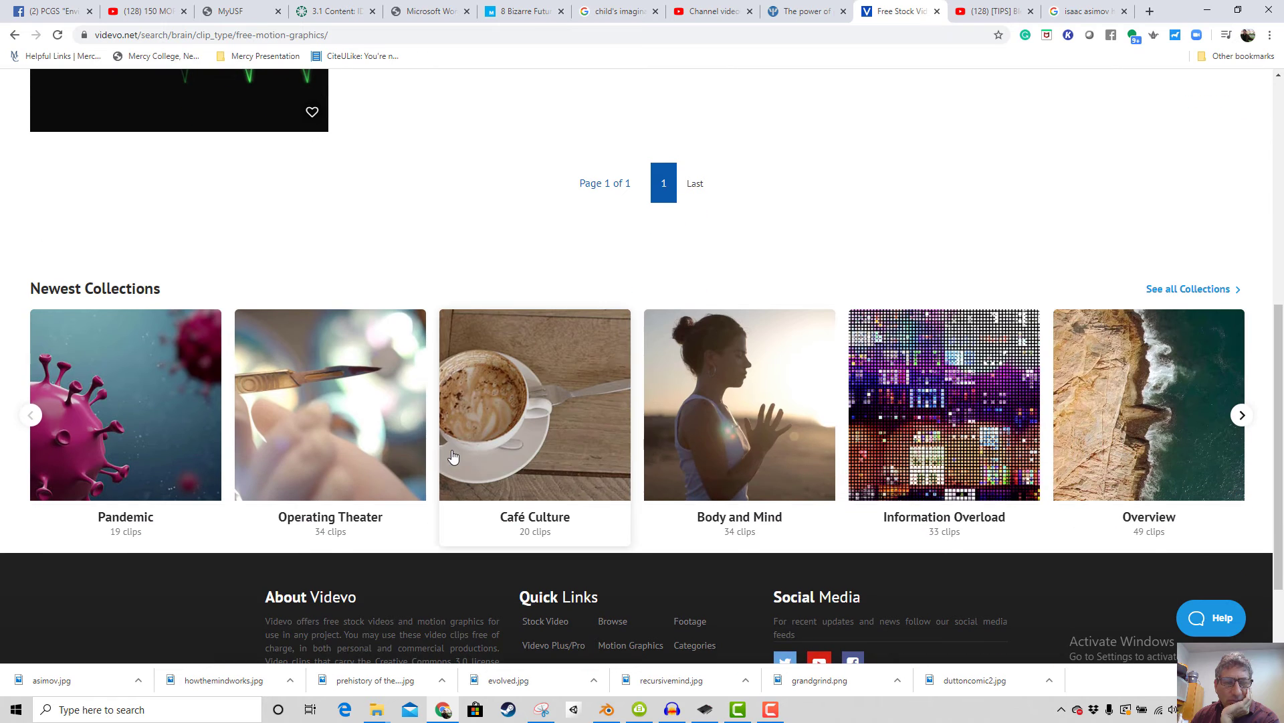
pyautogui.scroll(6, 468, 441)
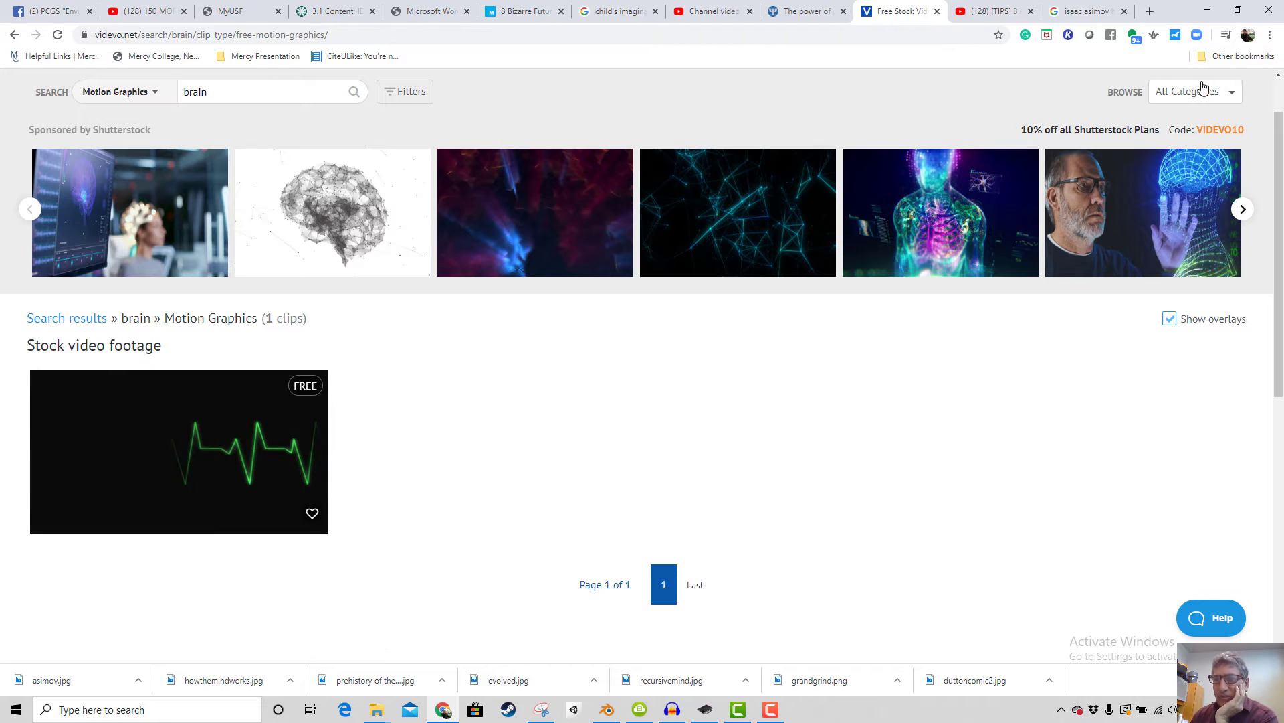
# Search Videvo's motion graphics for "mind", returning to the results from the Music page
pyautogui.click(200, 95)
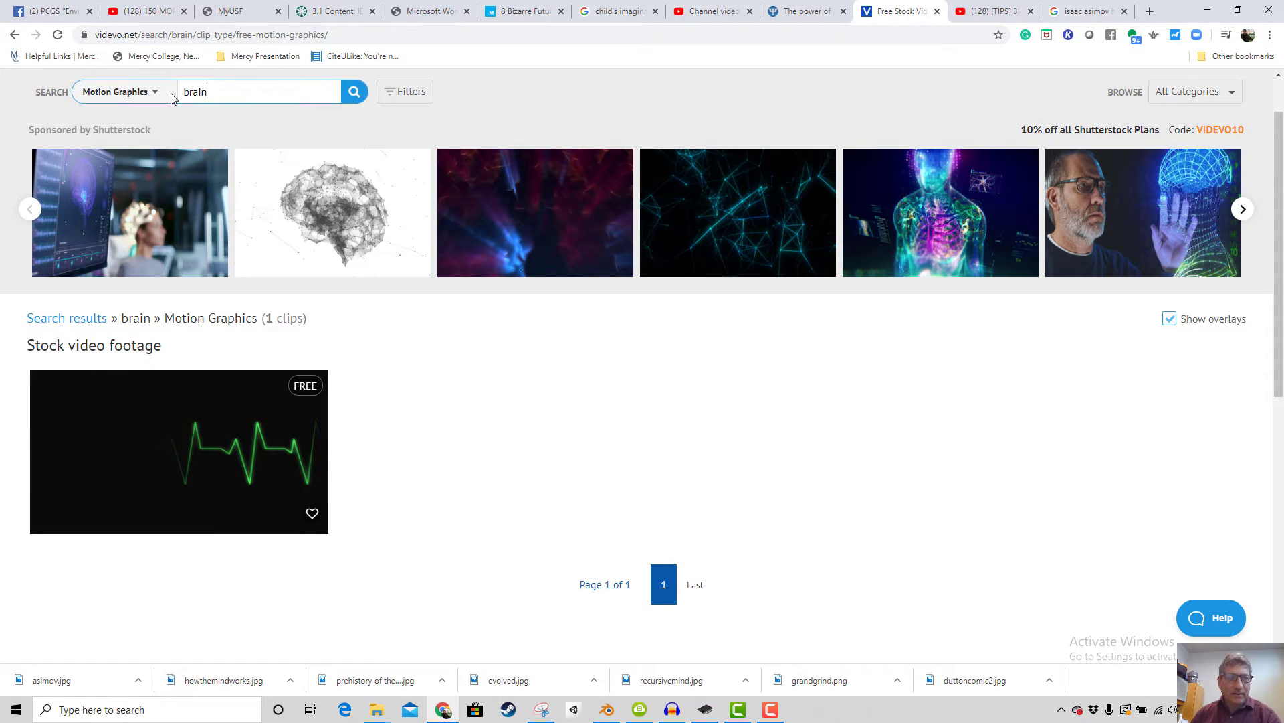
pyautogui.click(407, 95)
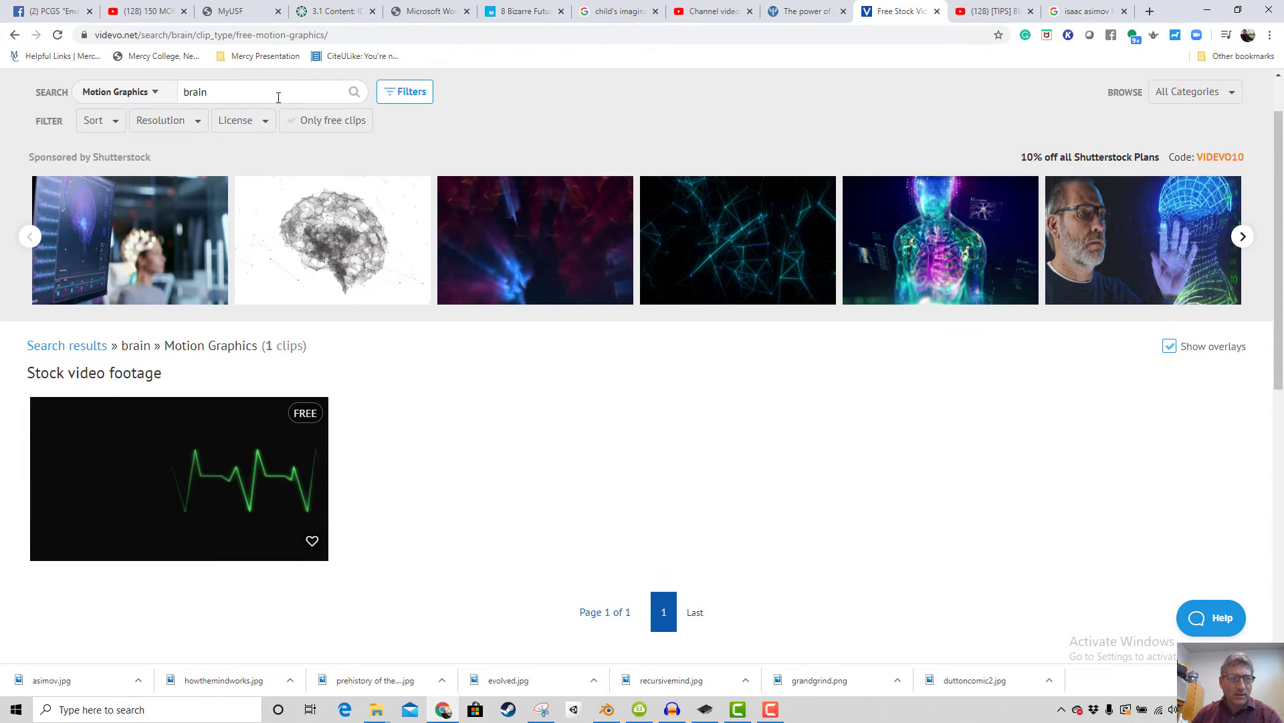
pyautogui.moveTo(278, 97); pyautogui.dragTo(161, 93)
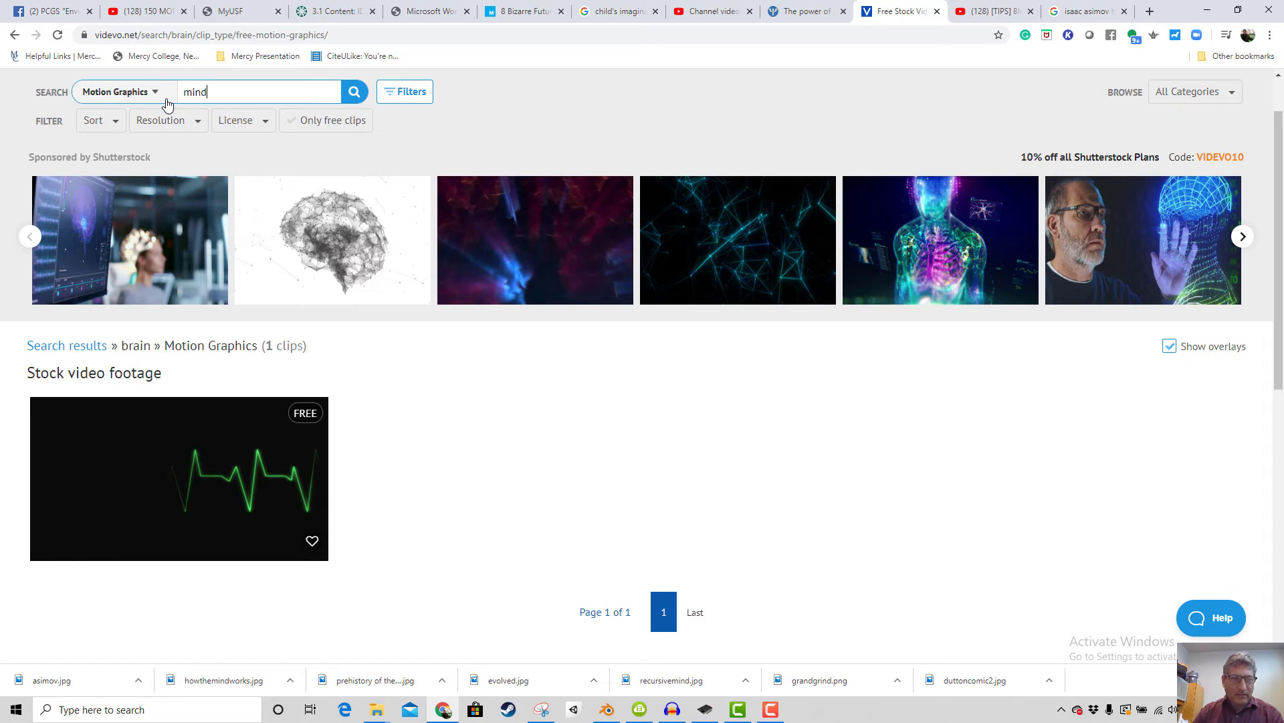
pyautogui.write('mind')
pyautogui.press('Return')
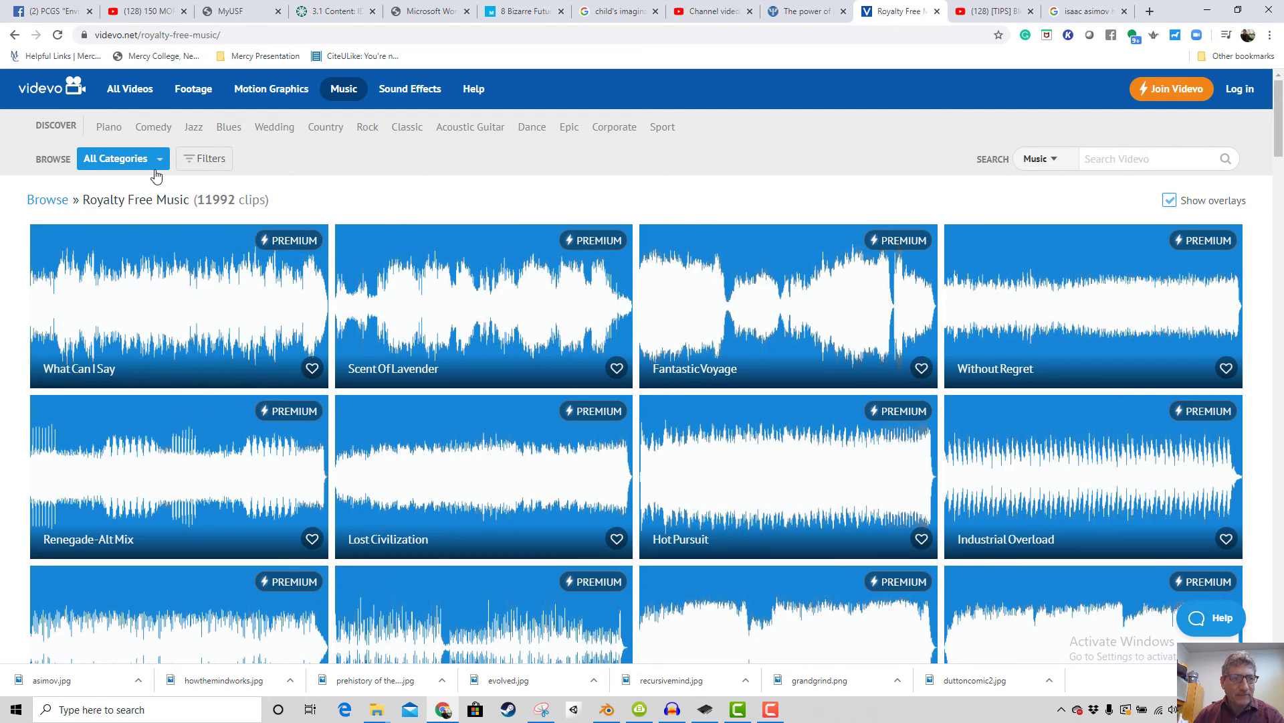
pyautogui.click(14, 37)
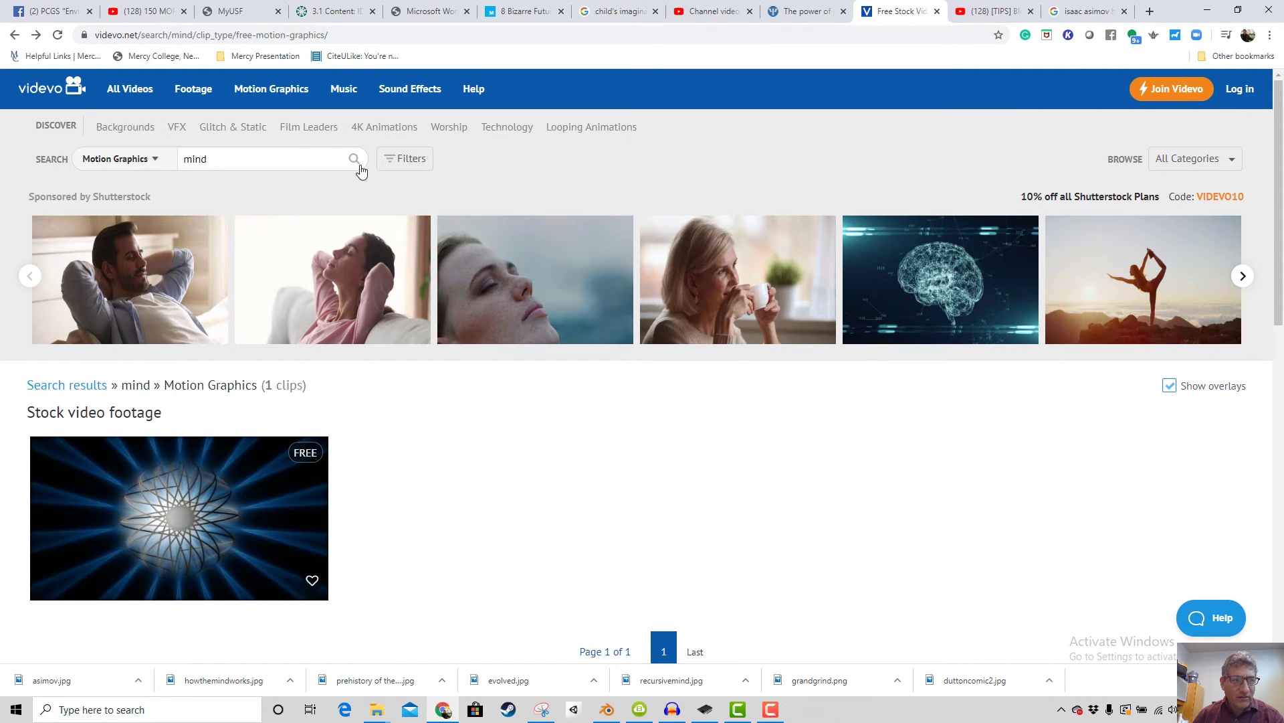
# Limit the "mind" motion graphics results to only free clips and look at the clip listed
pyautogui.click(156, 160)
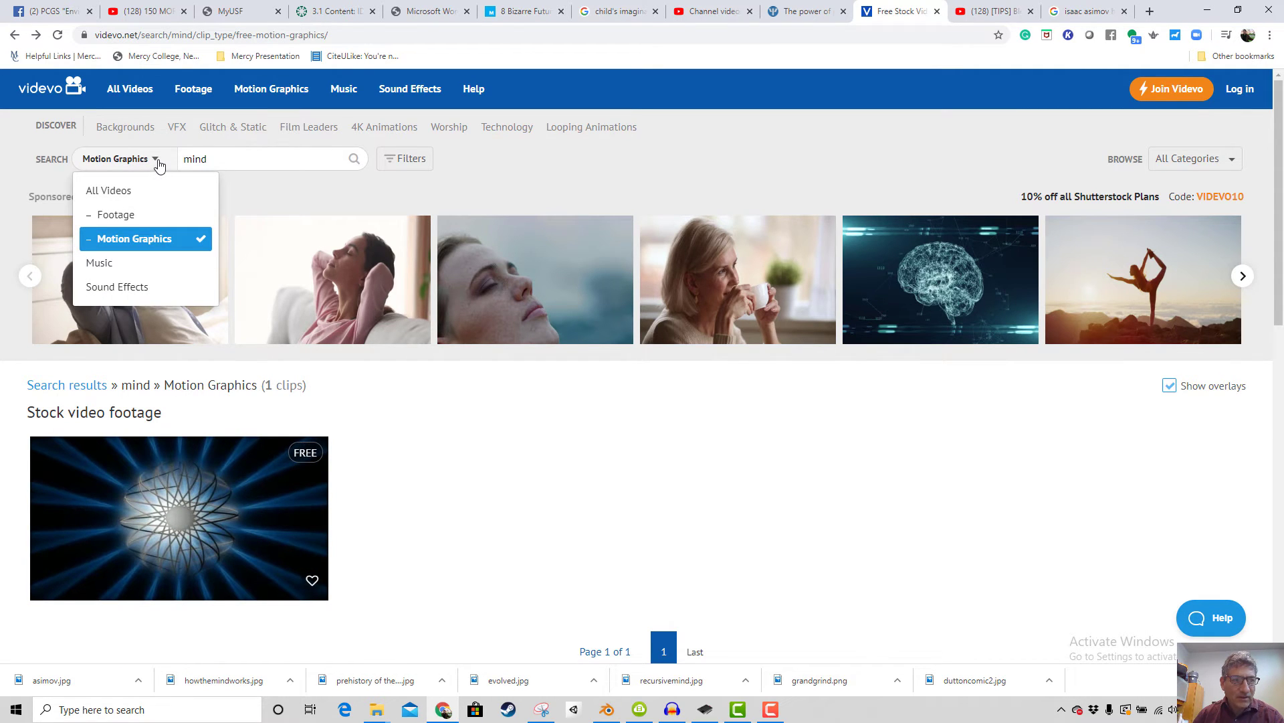
pyautogui.click(295, 167)
pyautogui.click(401, 168)
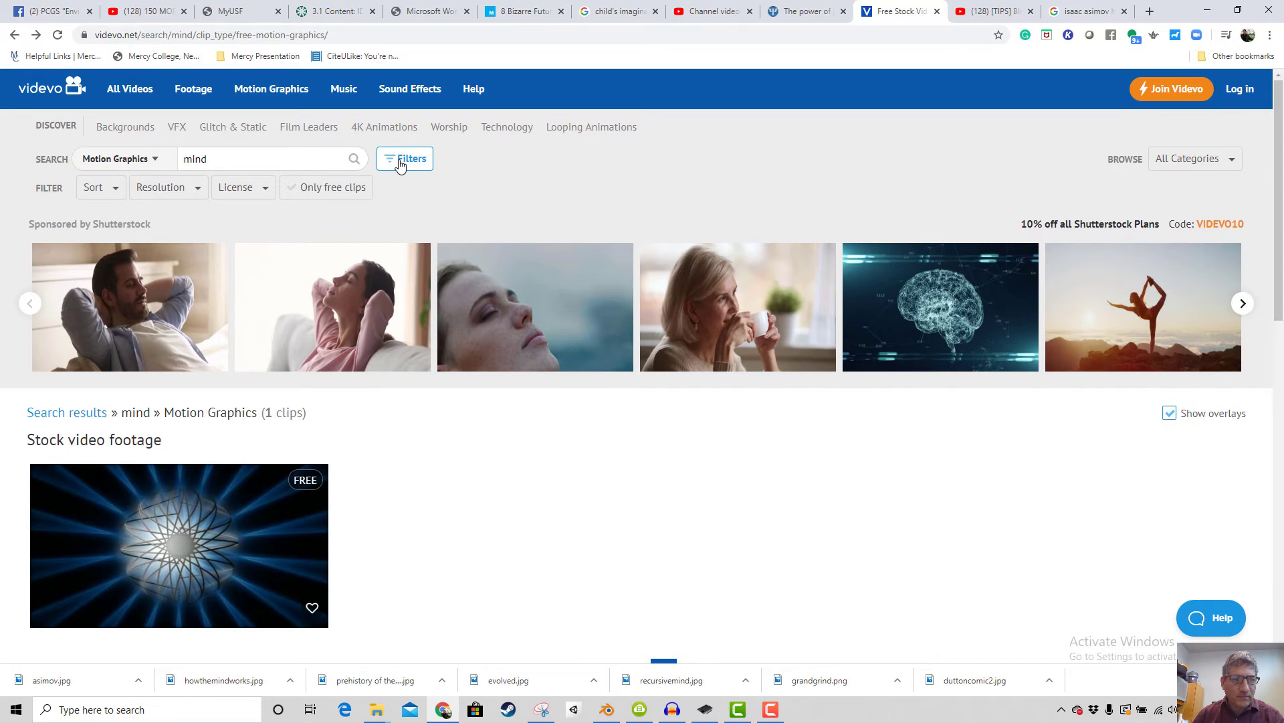
pyautogui.click(324, 189)
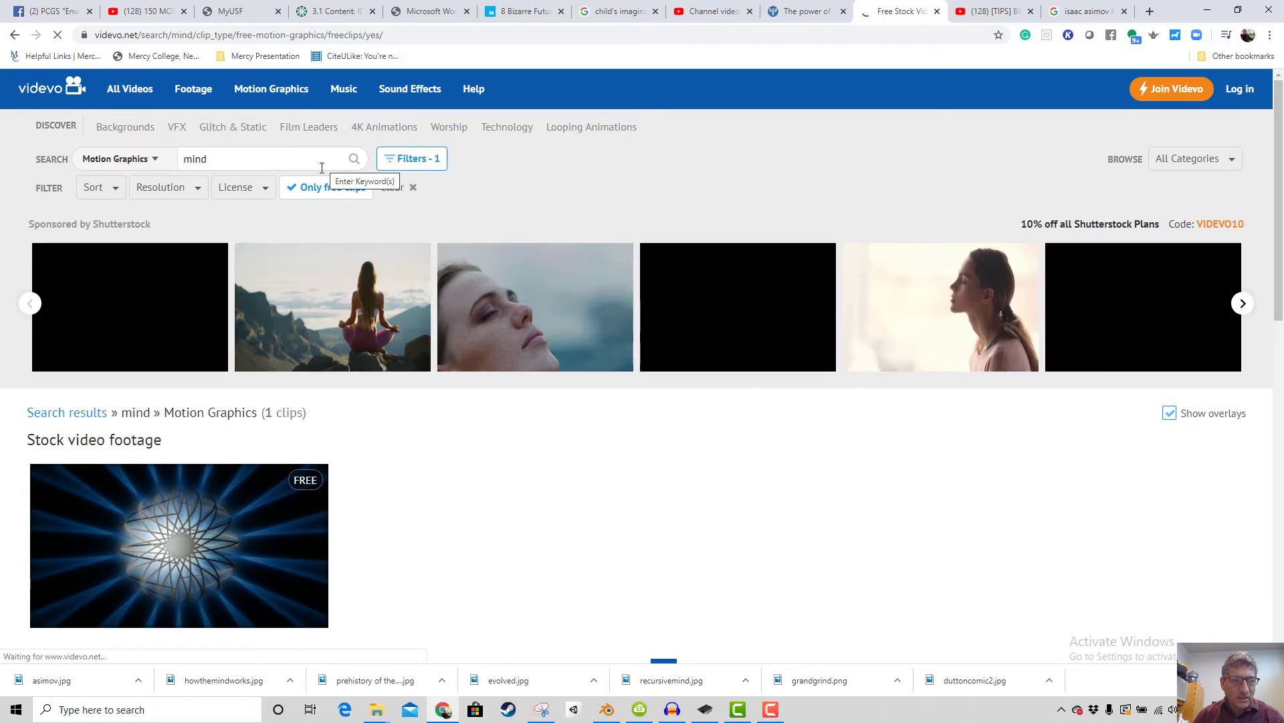
pyautogui.scroll(-4, 368, 509)
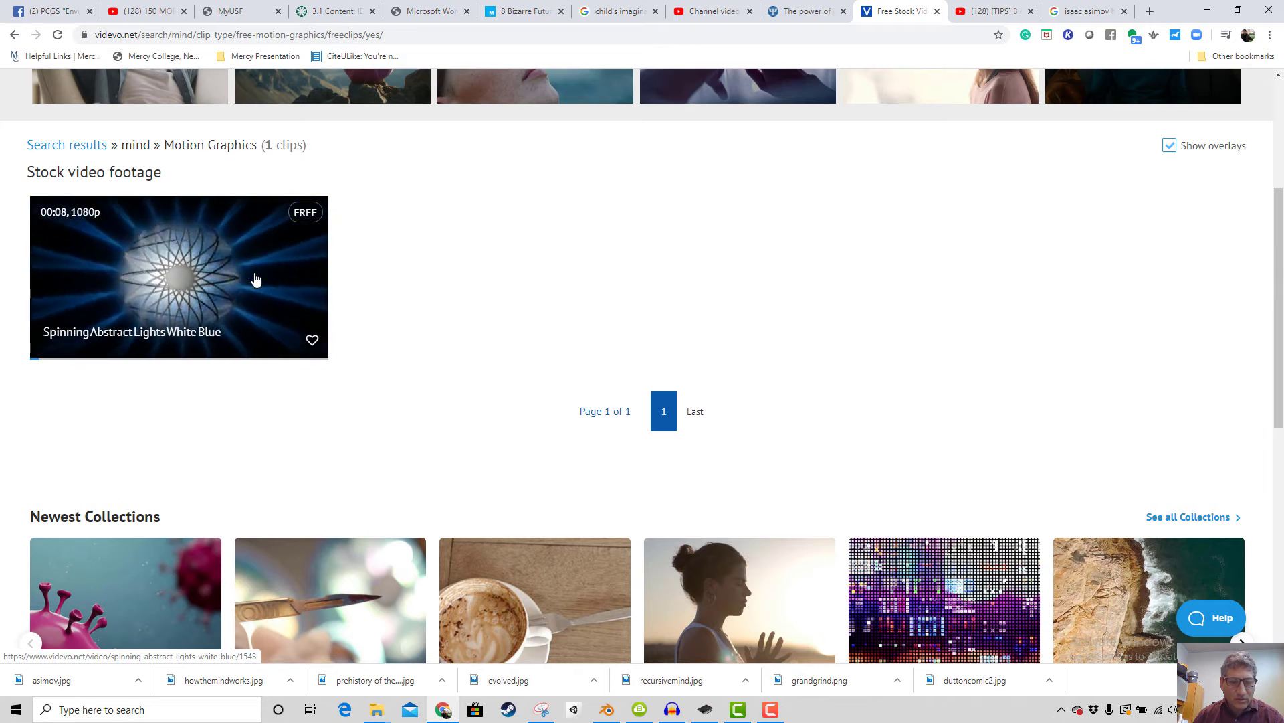
# Search Videvo's motion graphics for "thought" and look through the clips and collections on the results page
pyautogui.scroll(-4, 339, 330)
pyautogui.scroll(8, 344, 351)
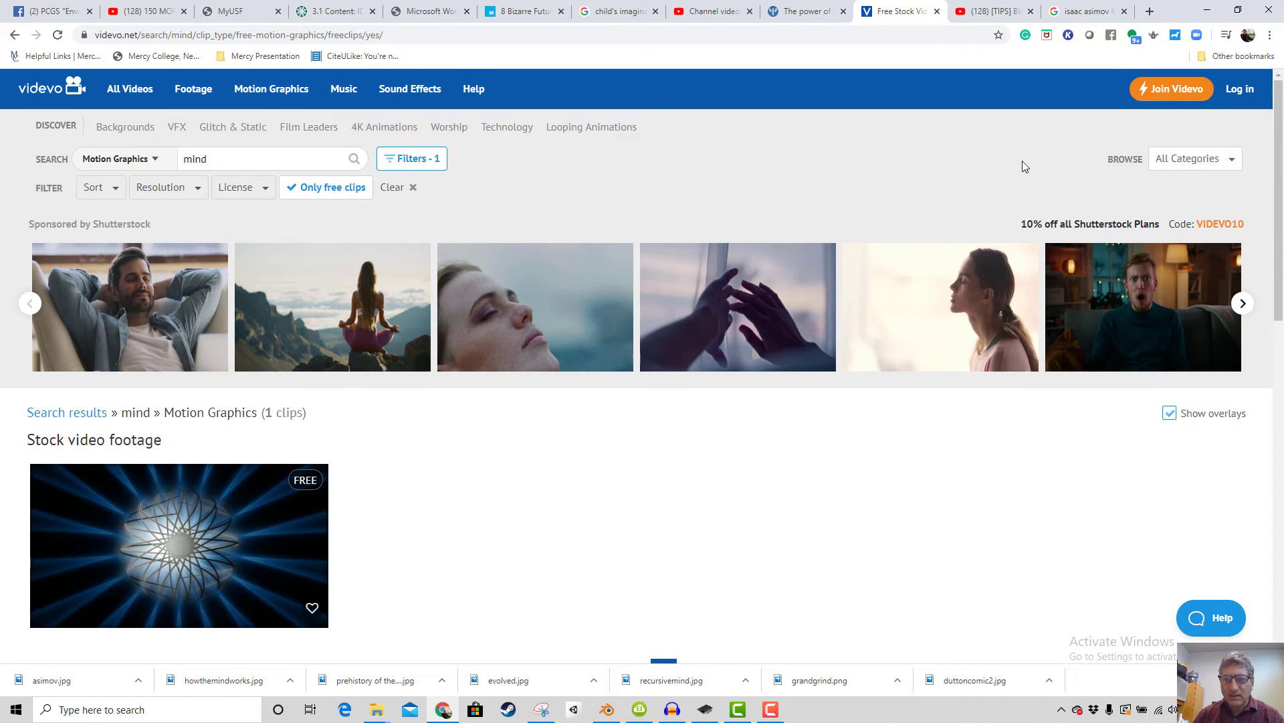
pyautogui.doubleClick(184, 159)
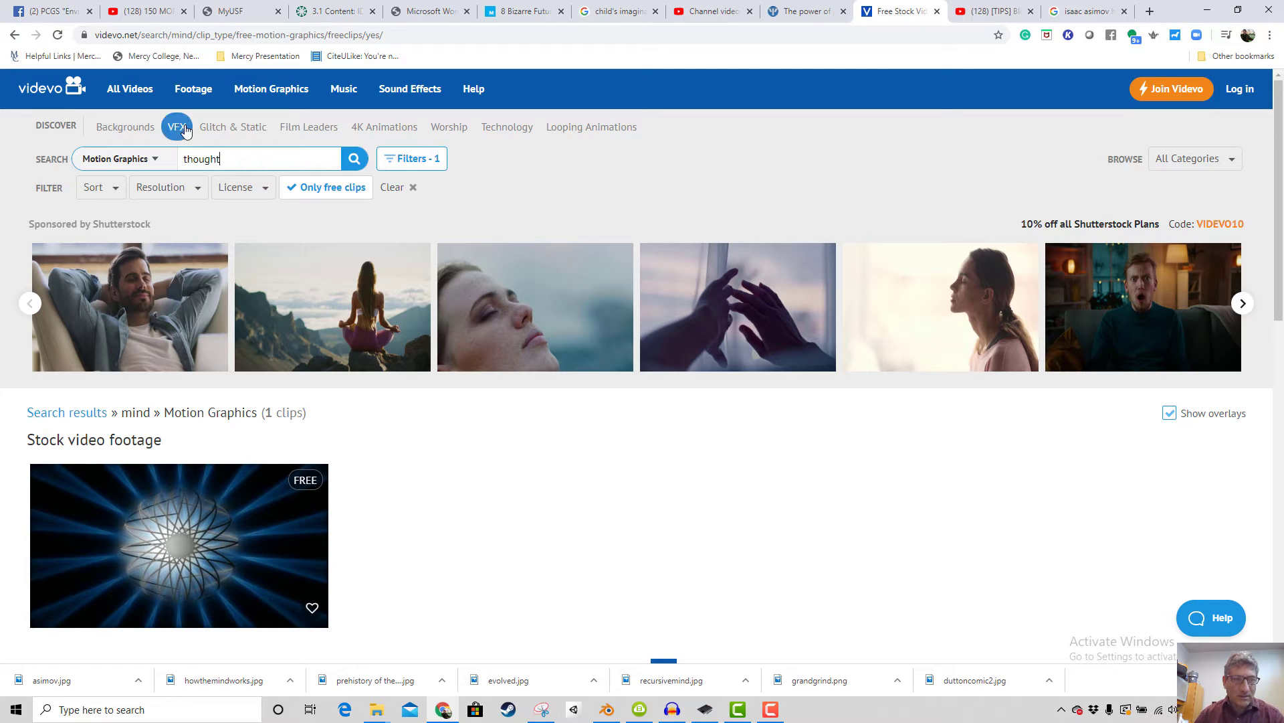
pyautogui.click(353, 160)
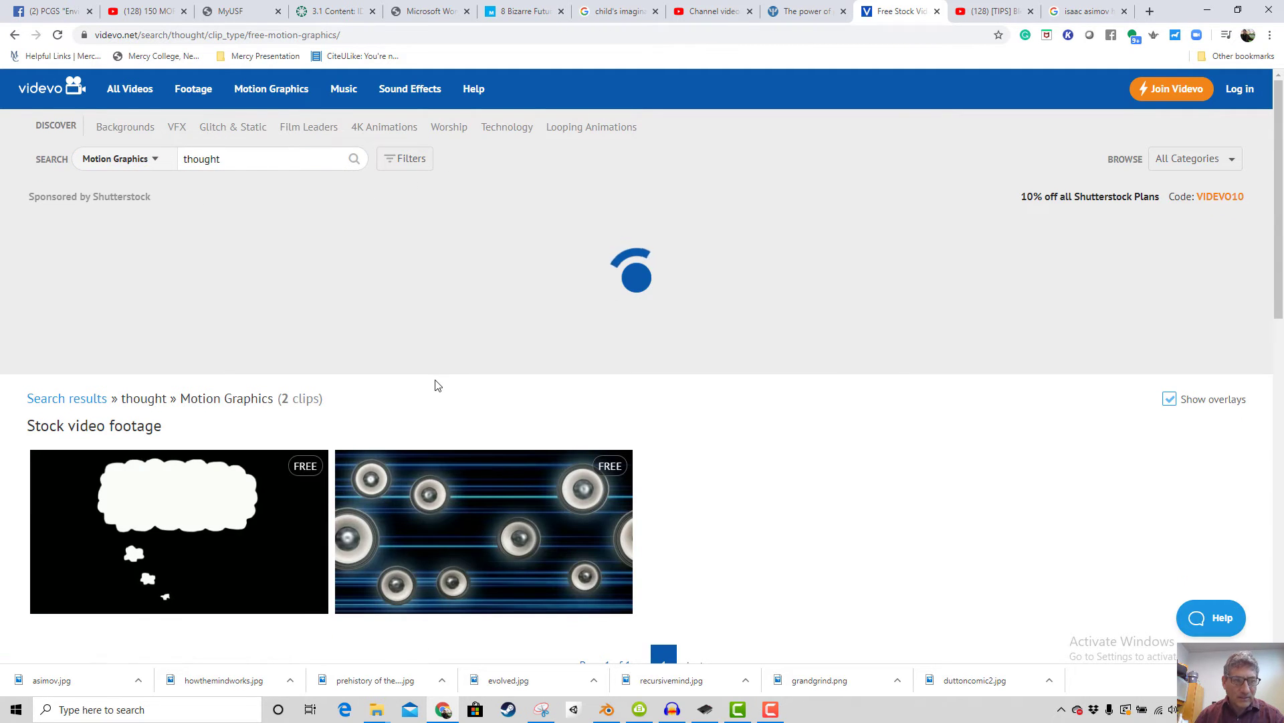
pyautogui.scroll(-2, 435, 395)
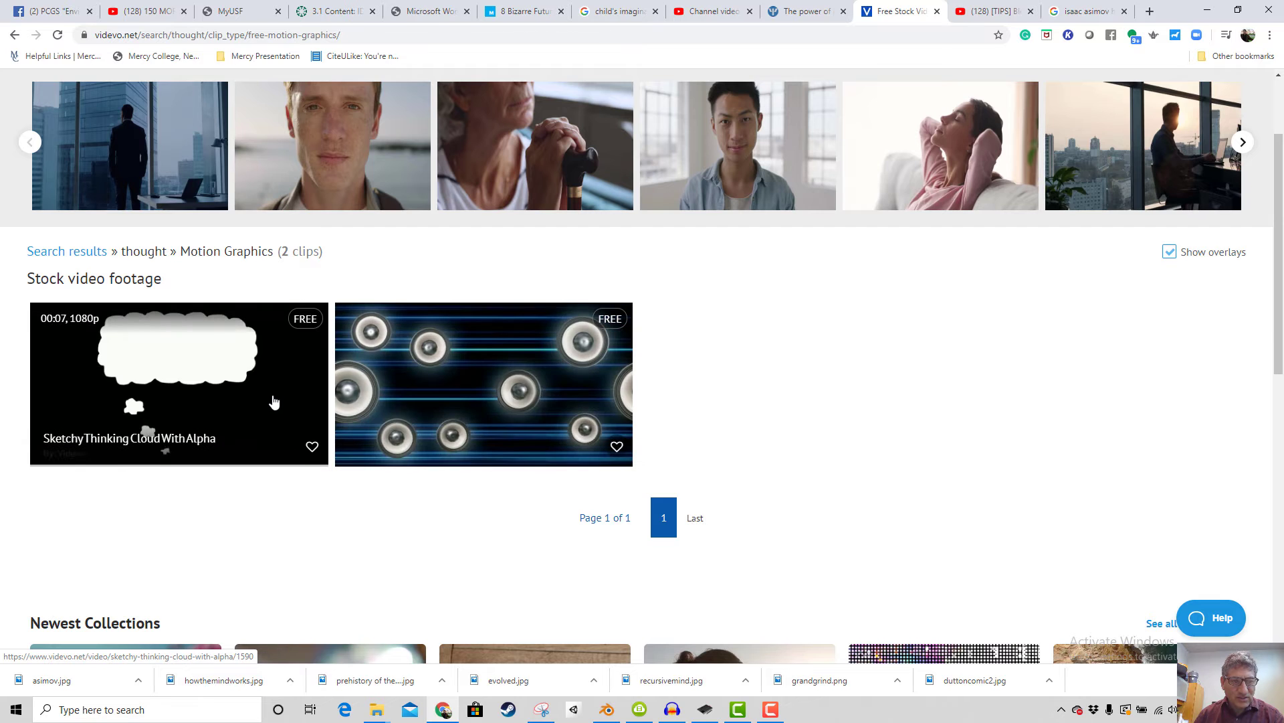
pyautogui.scroll(2, 444, 407)
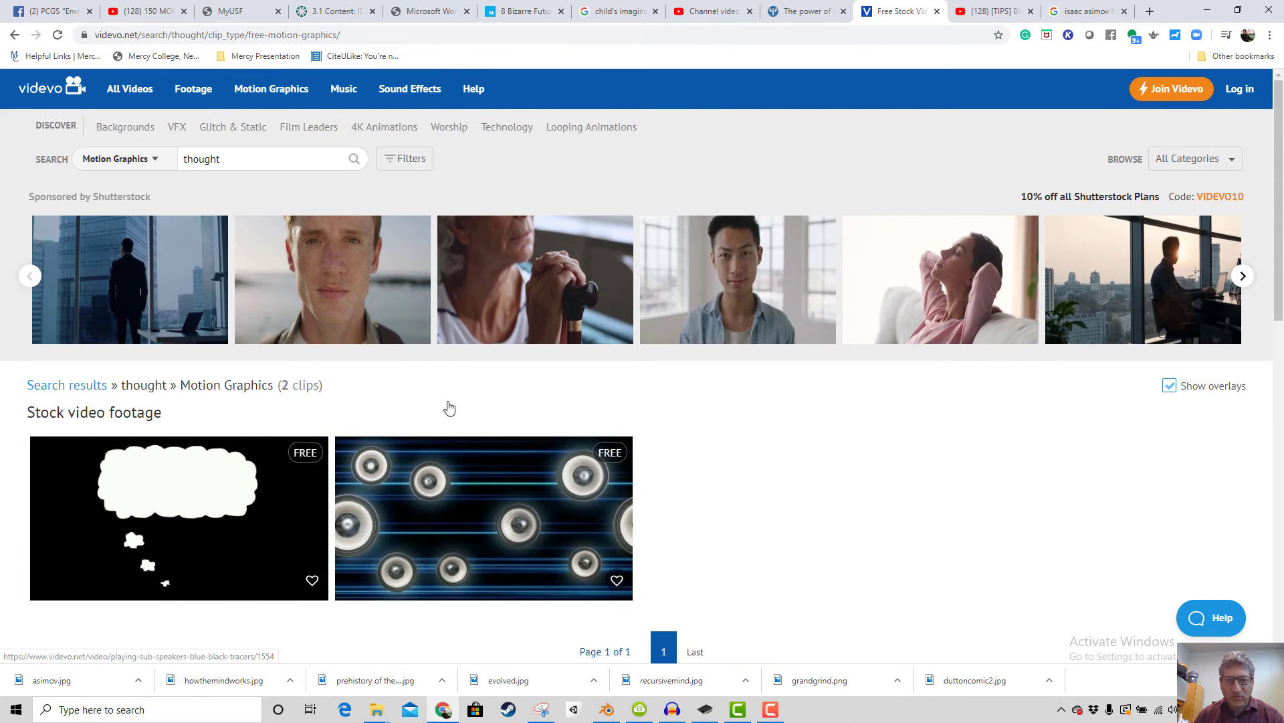
pyautogui.scroll(-7, 448, 406)
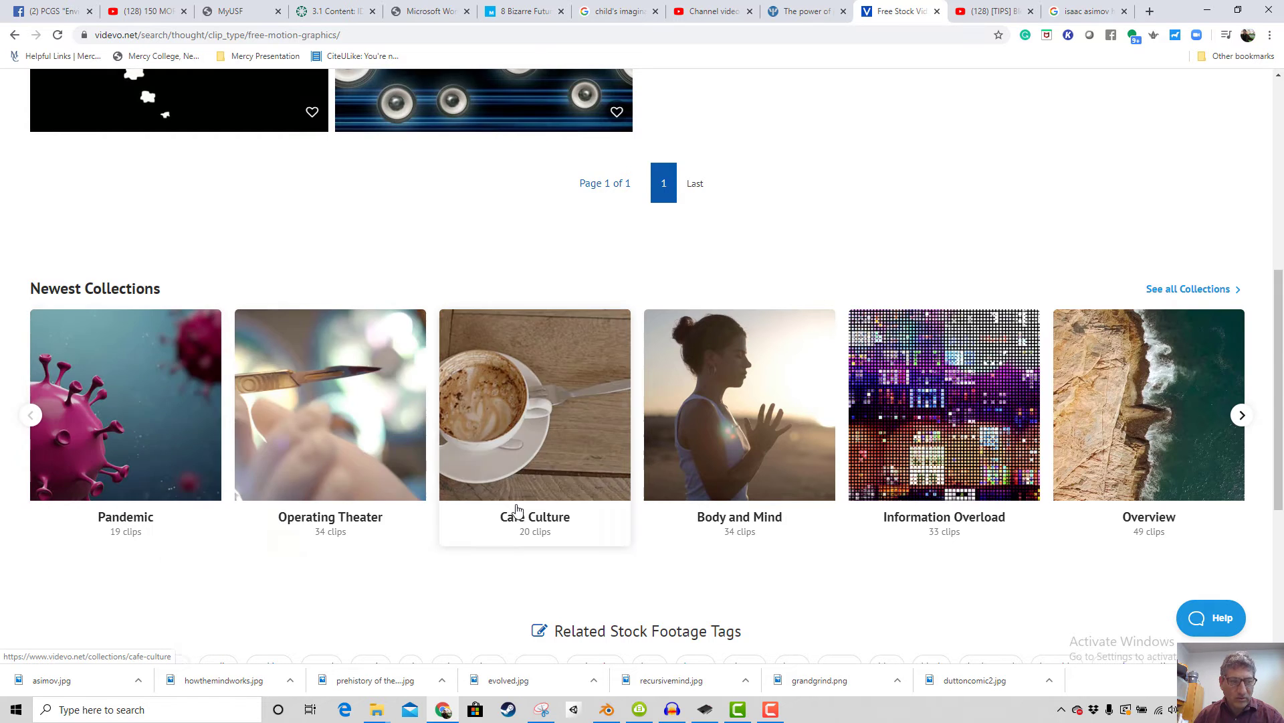
# Open the Backgrounds category of the motion graphics and look through its clips
pyautogui.scroll(7, 512, 510)
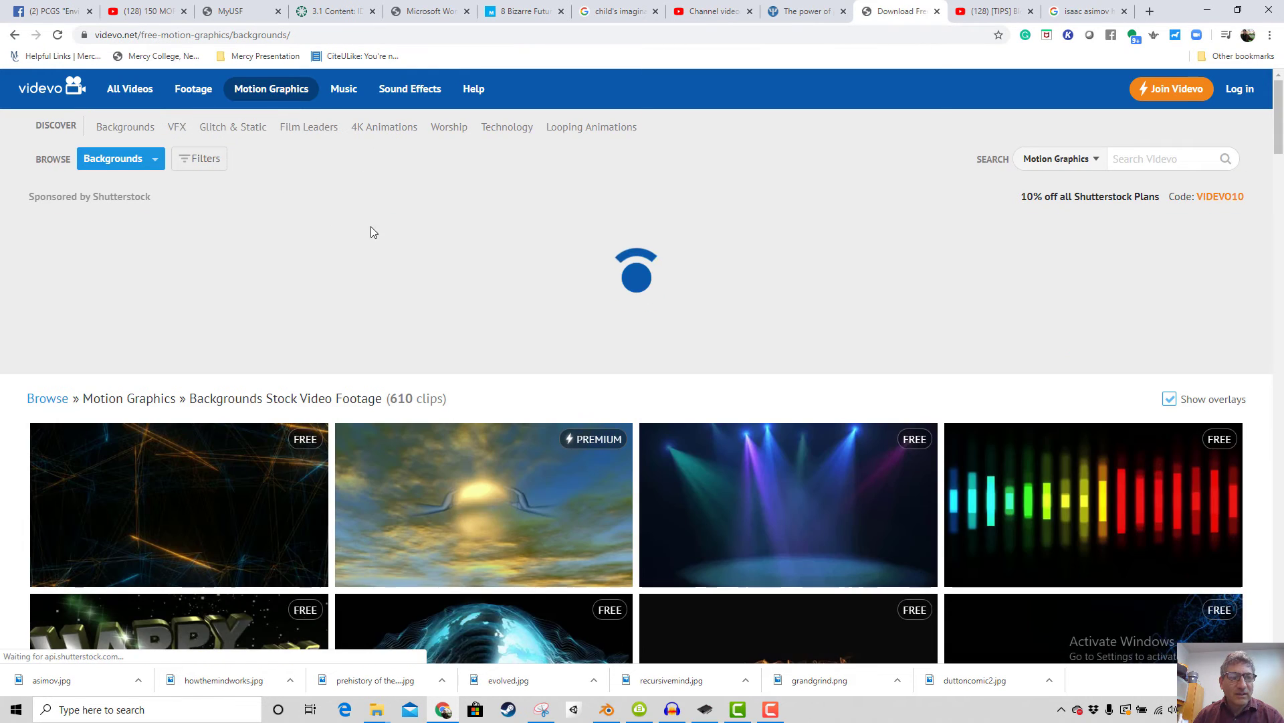
pyautogui.scroll(-6, 605, 343)
pyautogui.scroll(6, 606, 343)
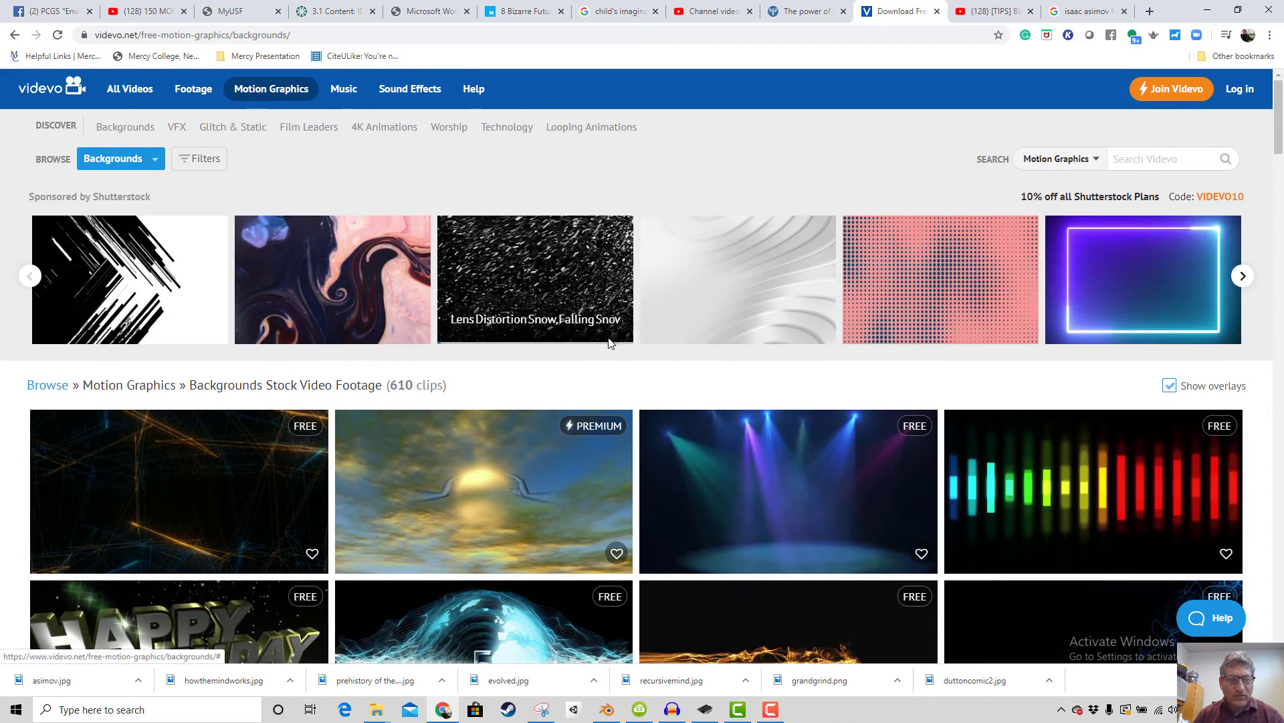
pyautogui.scroll(-2, 609, 342)
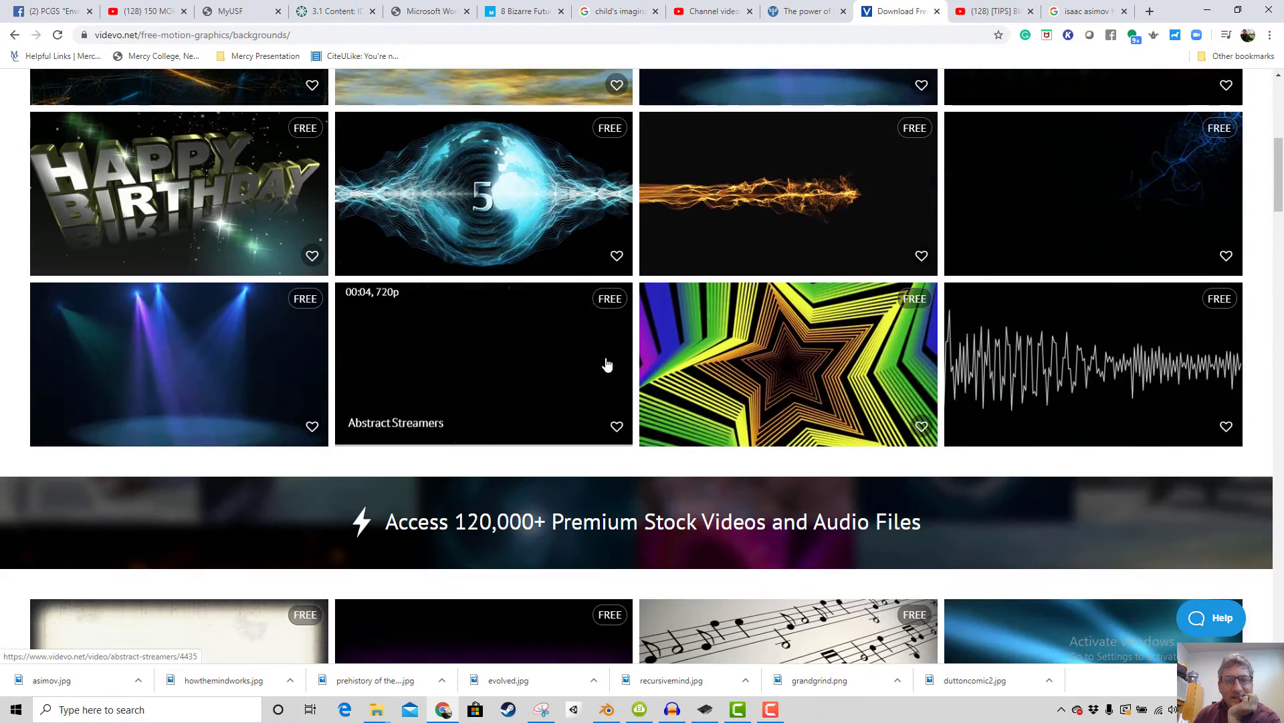
pyautogui.scroll(-5, 606, 354)
pyautogui.scroll(-3, 789, 301)
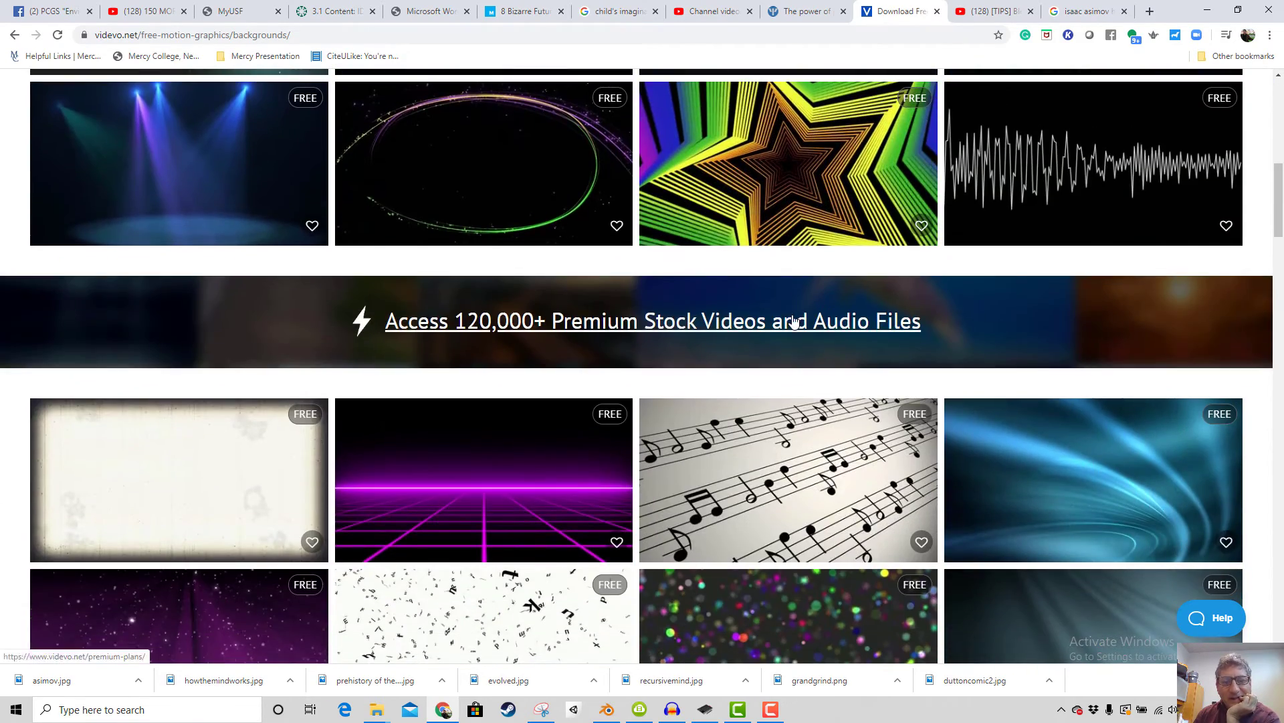
pyautogui.scroll(10, 772, 315)
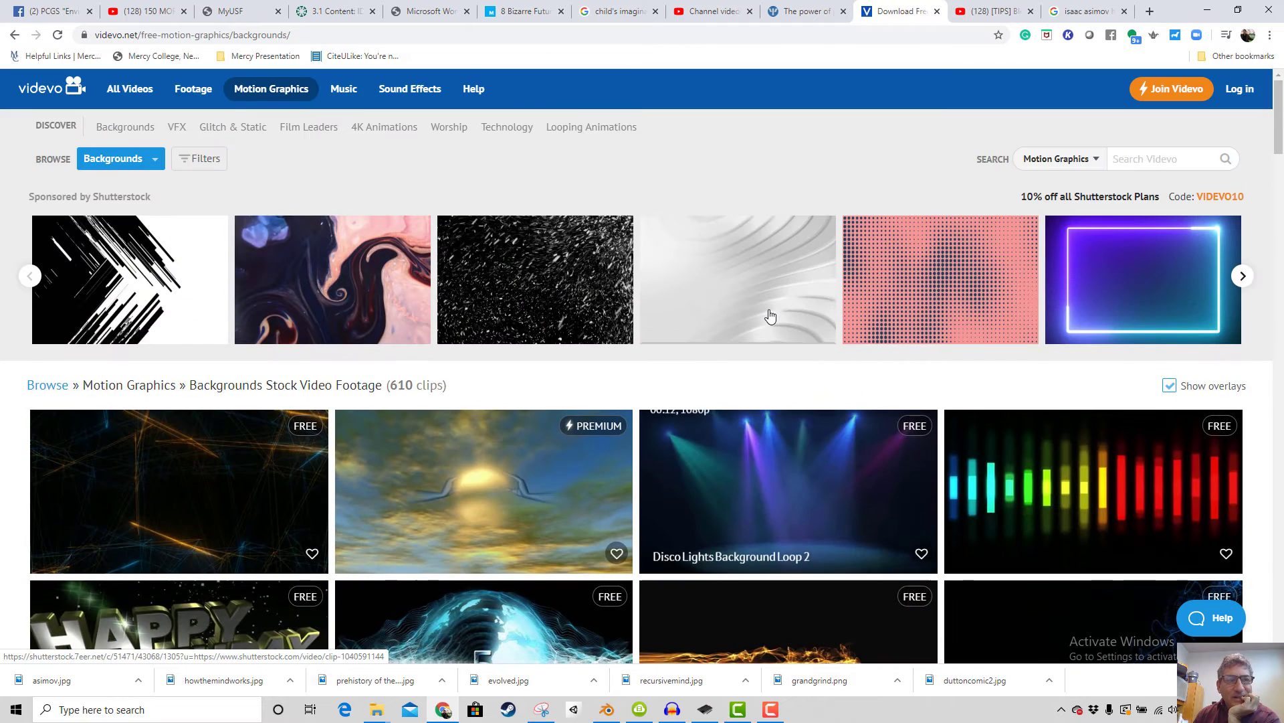
# Limit the Backgrounds motion graphics to only free clips and examine the first page for suitable footage
pyautogui.click(199, 160)
pyautogui.click(334, 189)
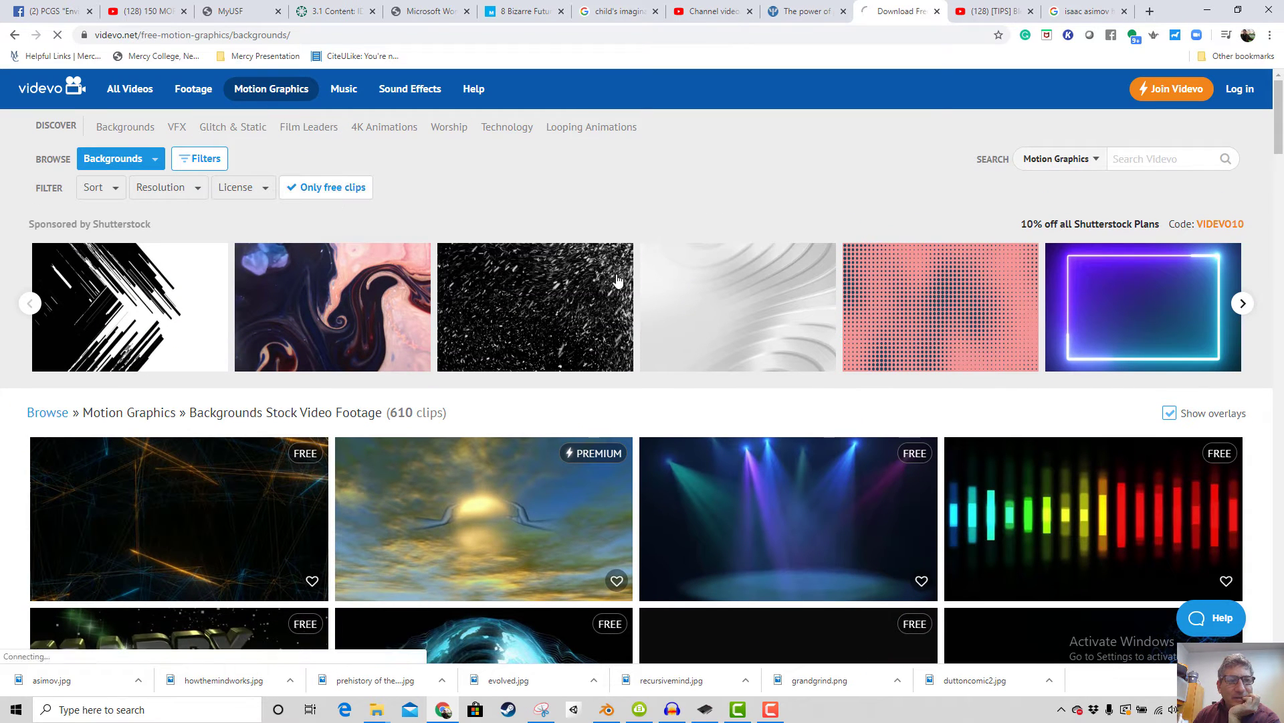
pyautogui.scroll(-8, 740, 430)
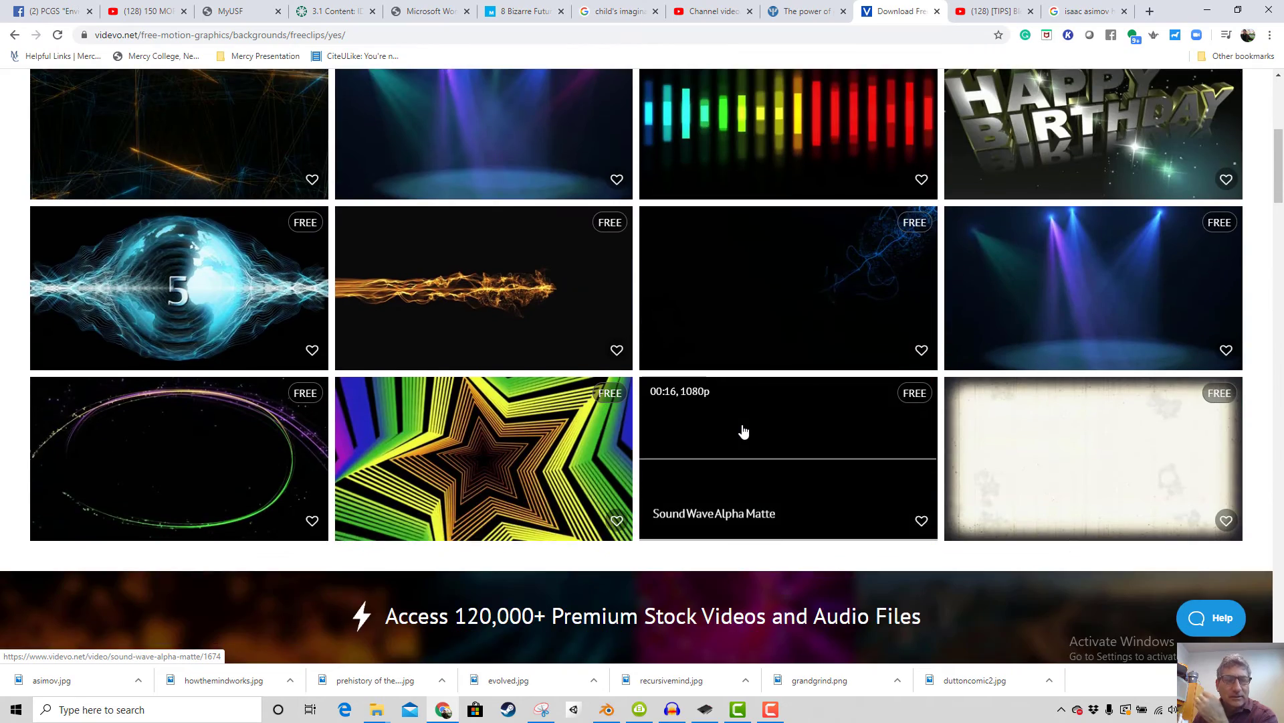
pyautogui.scroll(1, 266, 212)
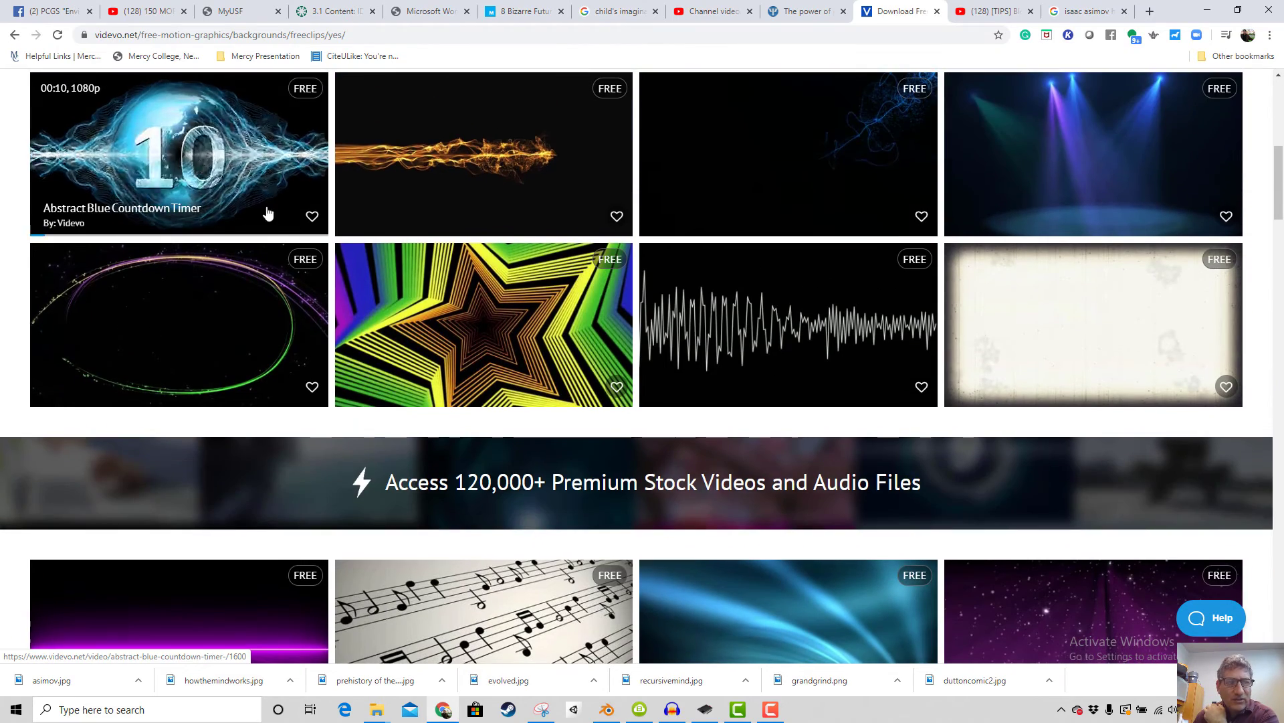
pyautogui.scroll(-5, 666, 396)
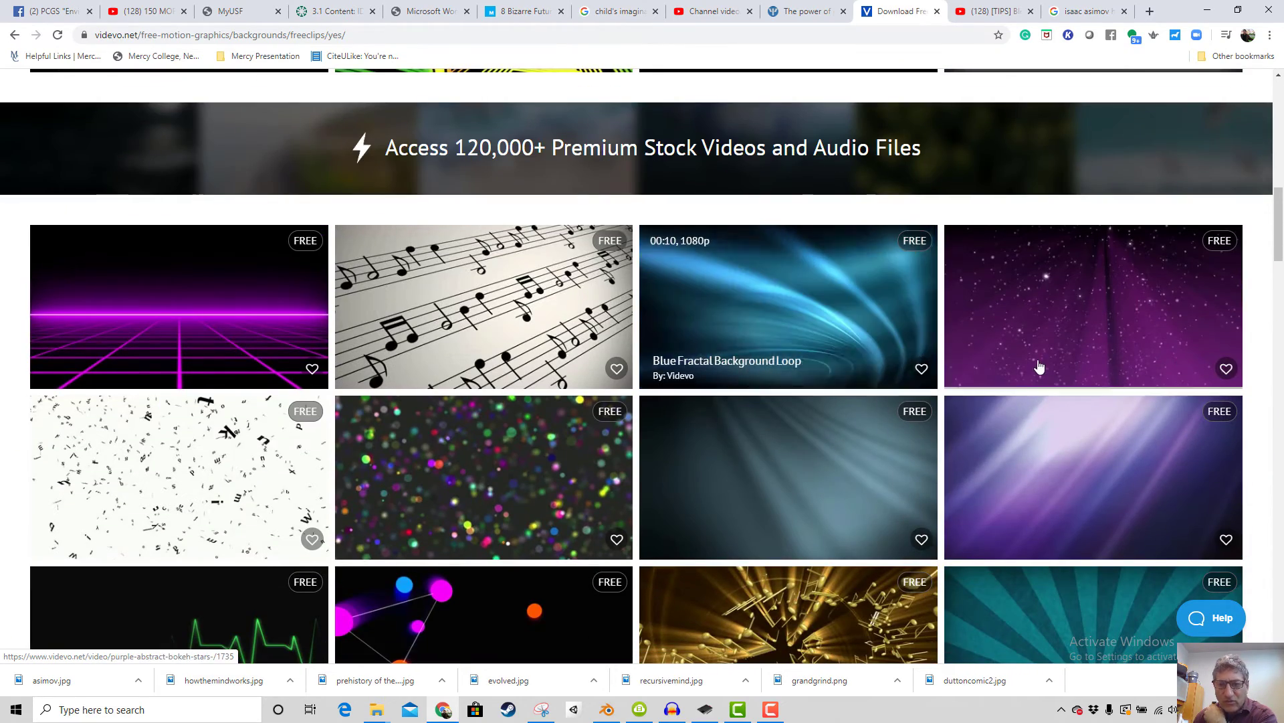
pyautogui.scroll(-6, 868, 444)
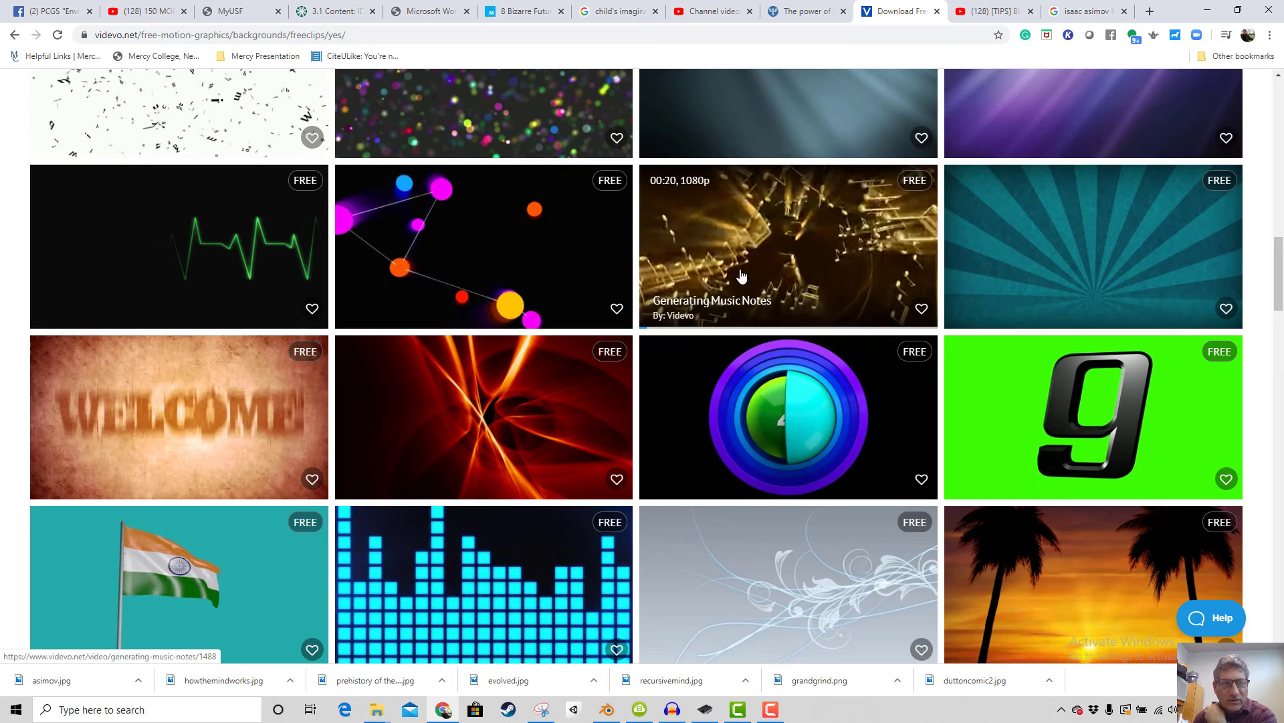
pyautogui.scroll(-8, 745, 279)
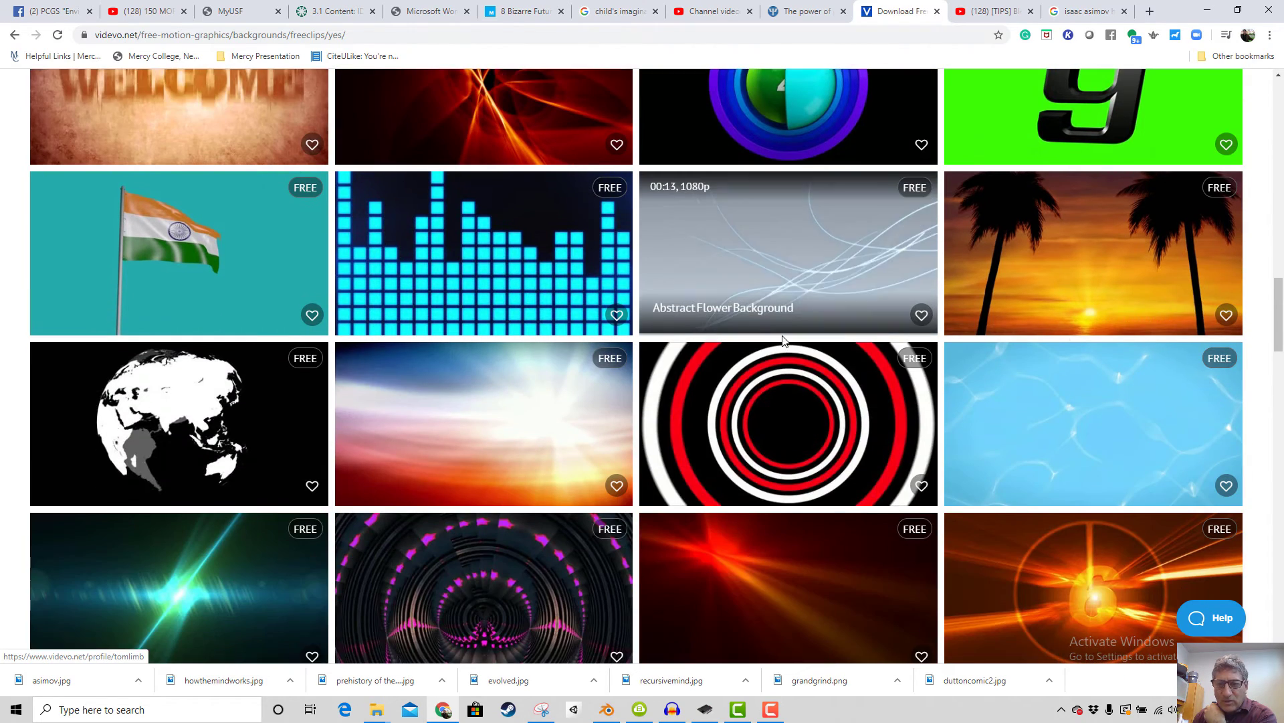
pyautogui.scroll(-10, 777, 334)
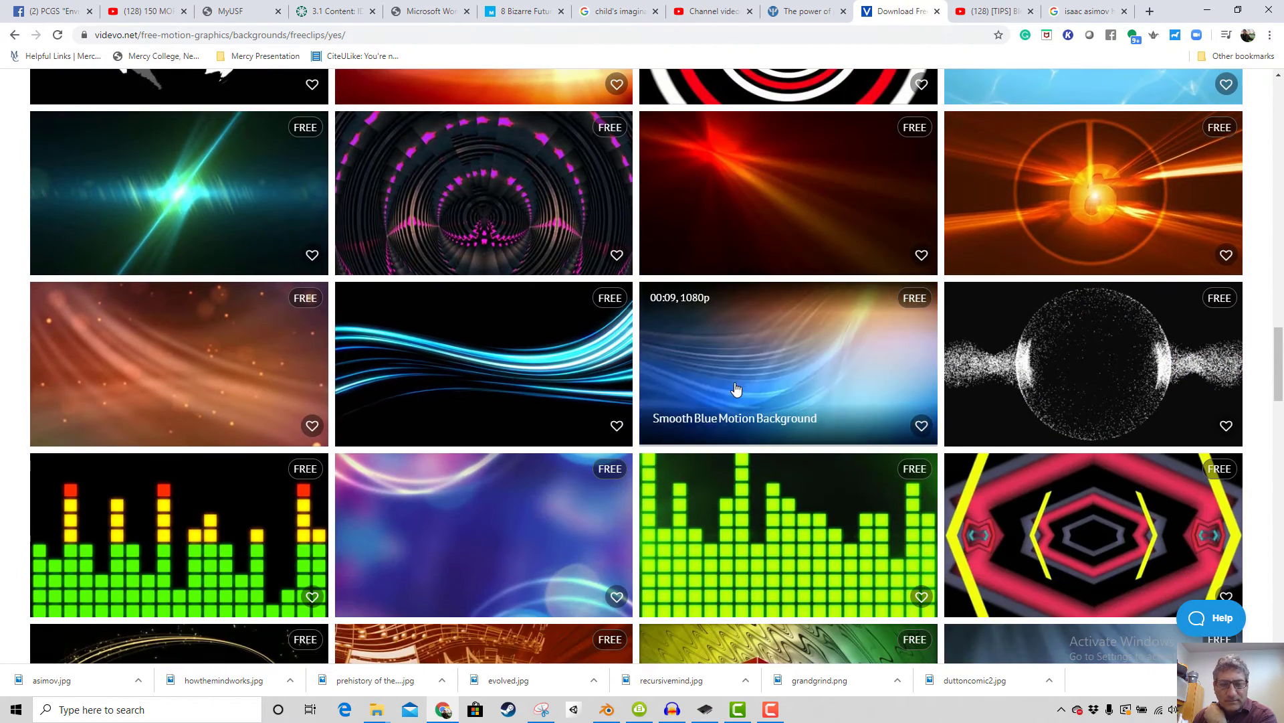
pyautogui.scroll(-7, 737, 380)
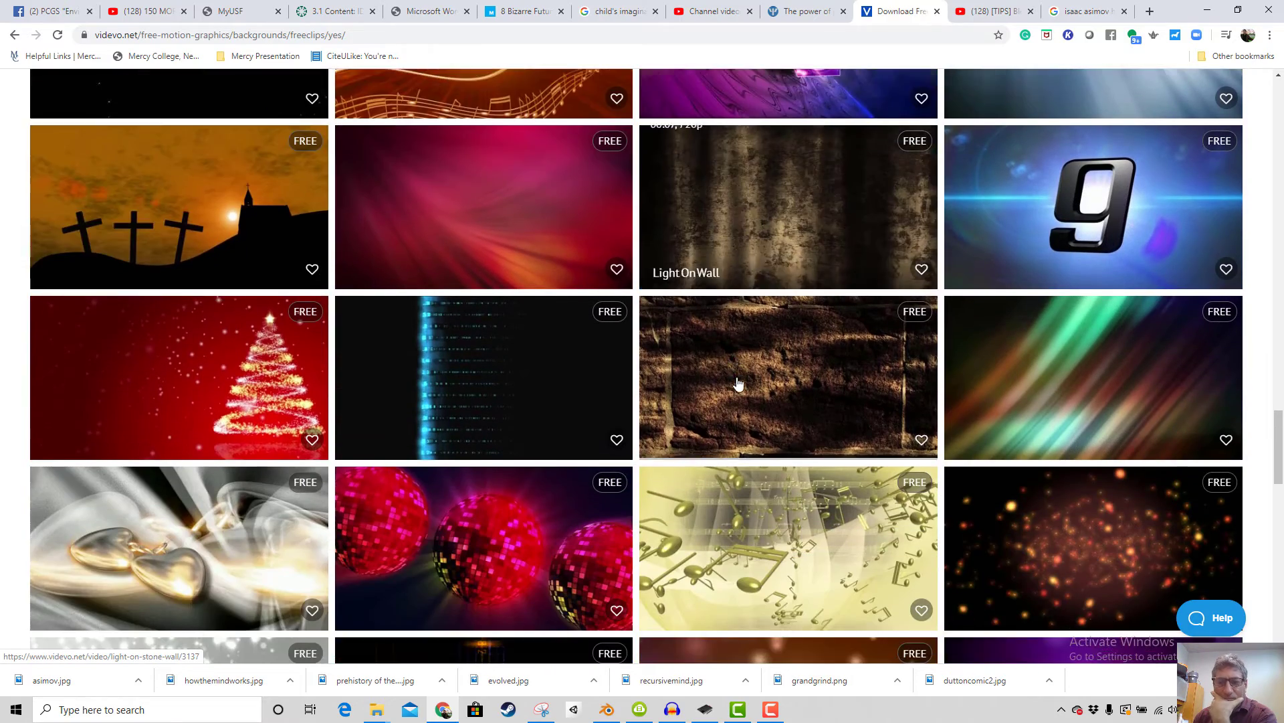
pyautogui.scroll(-5, 721, 354)
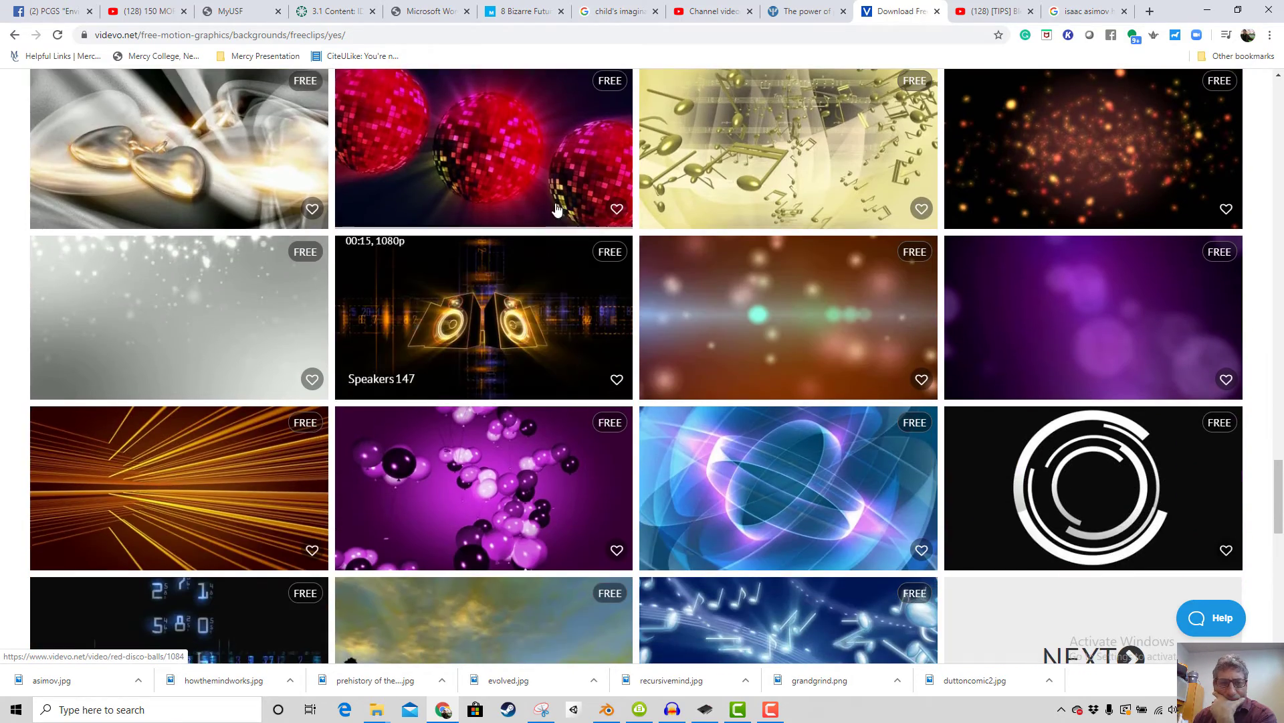
pyautogui.scroll(-1, 621, 391)
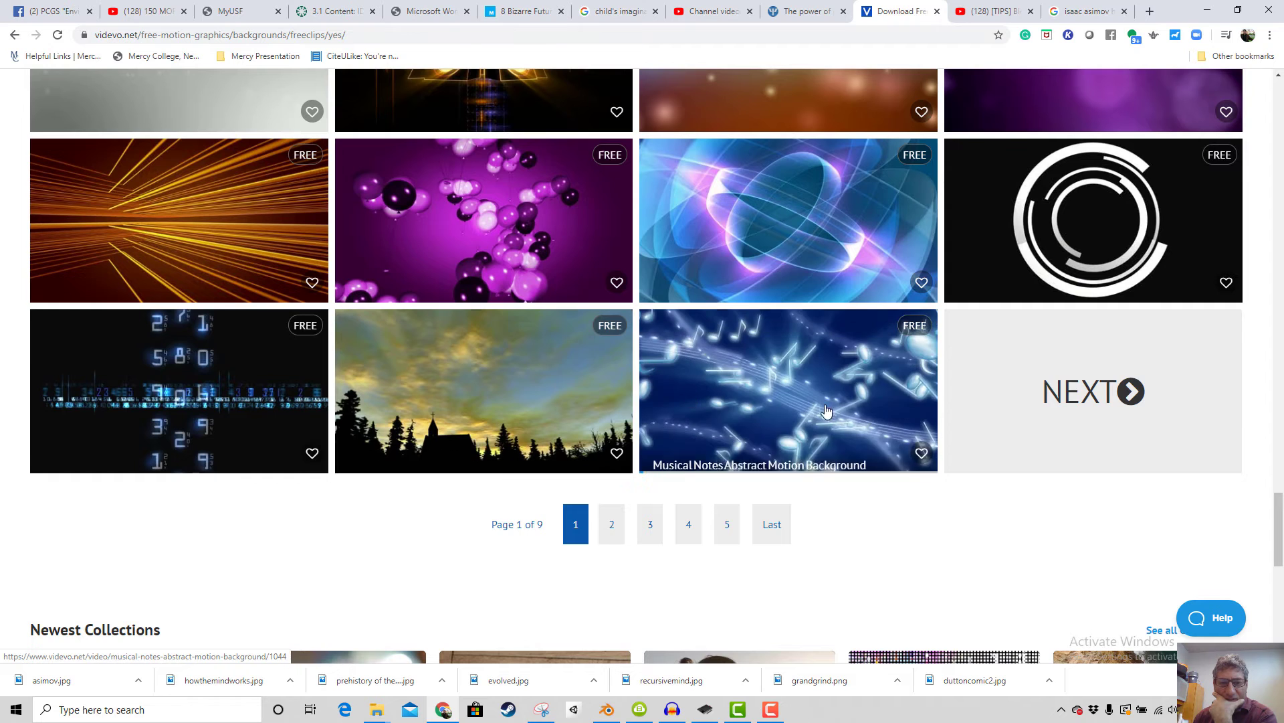
# Go to the next page of free Backgrounds clips and look through them
pyautogui.click(1071, 397)
pyautogui.scroll(-5, 776, 402)
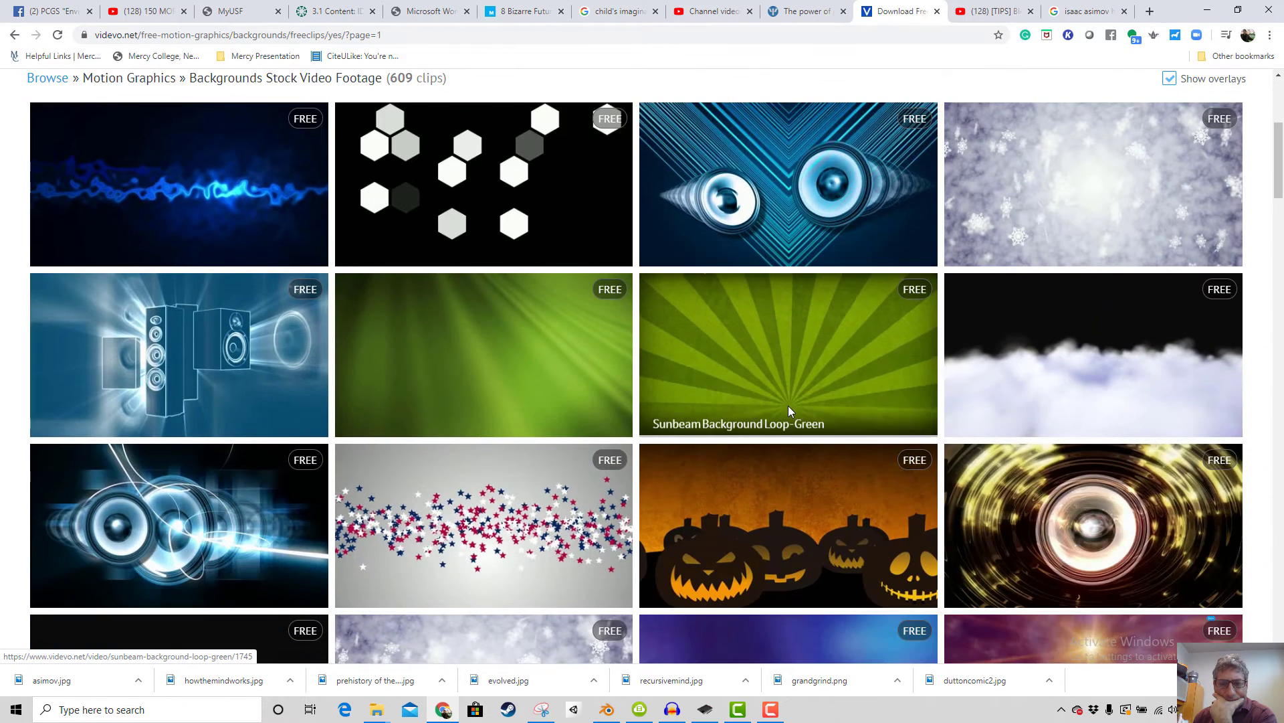
pyautogui.scroll(-4, 788, 405)
pyautogui.scroll(-4, 774, 407)
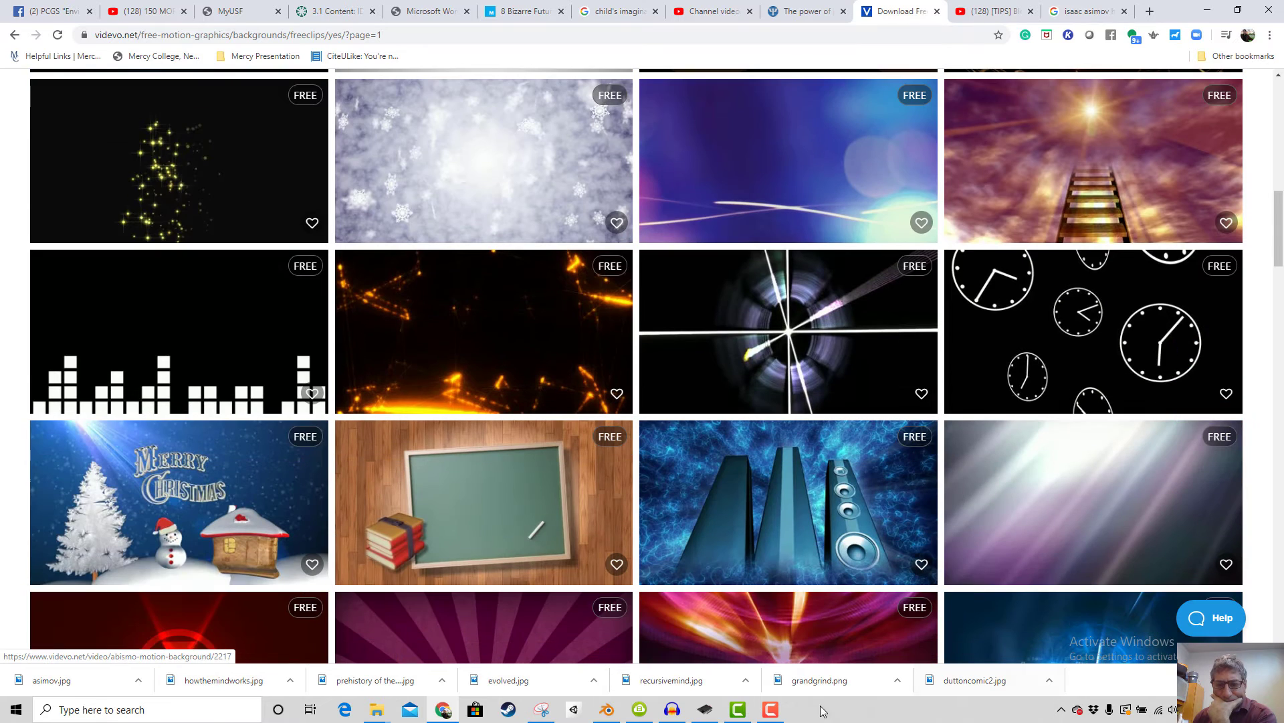
pyautogui.click(777, 713)
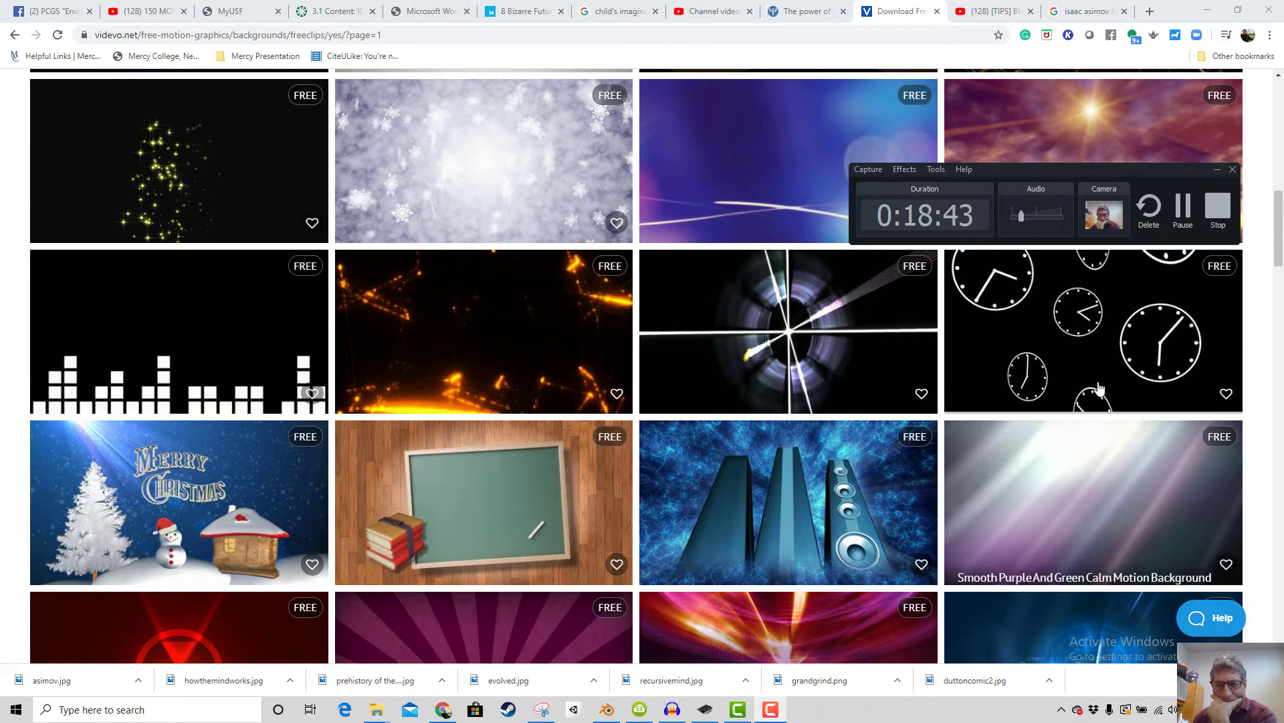
pyautogui.click(1181, 207)
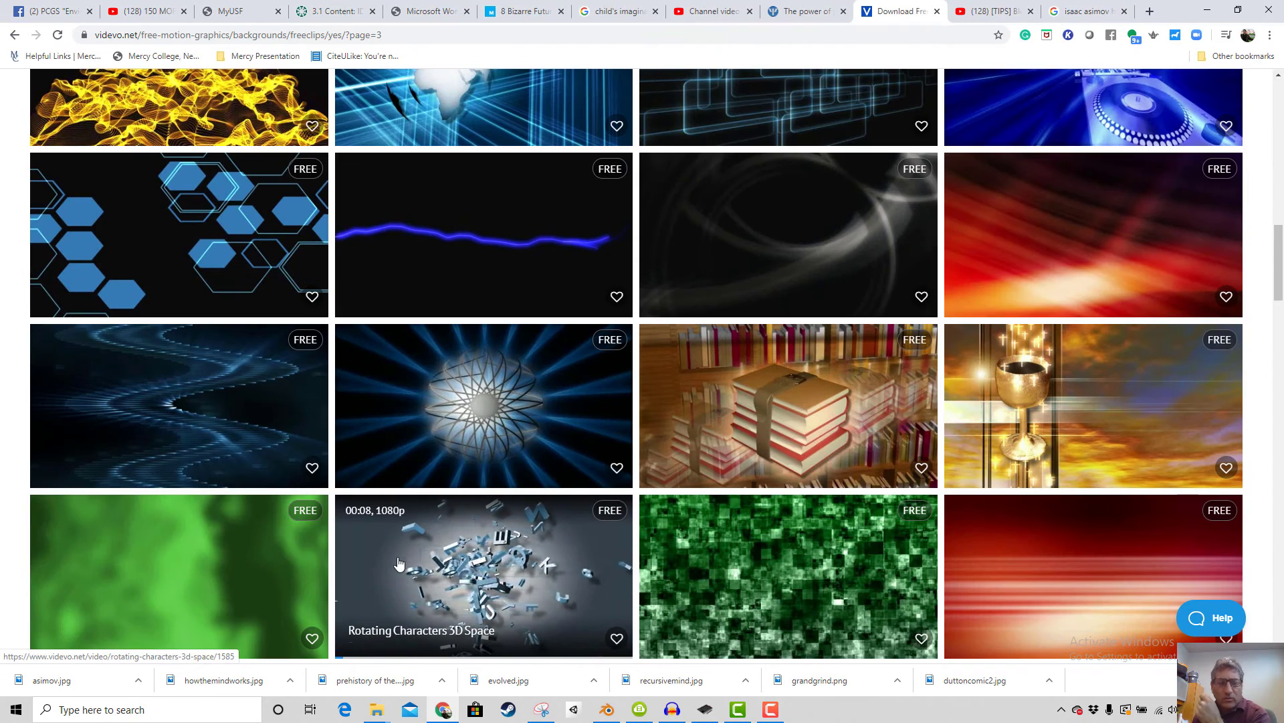
# Download the free Bound Books Motion Graphic clip from Videvo and show the downloaded file in its folder
pyautogui.click(827, 411)
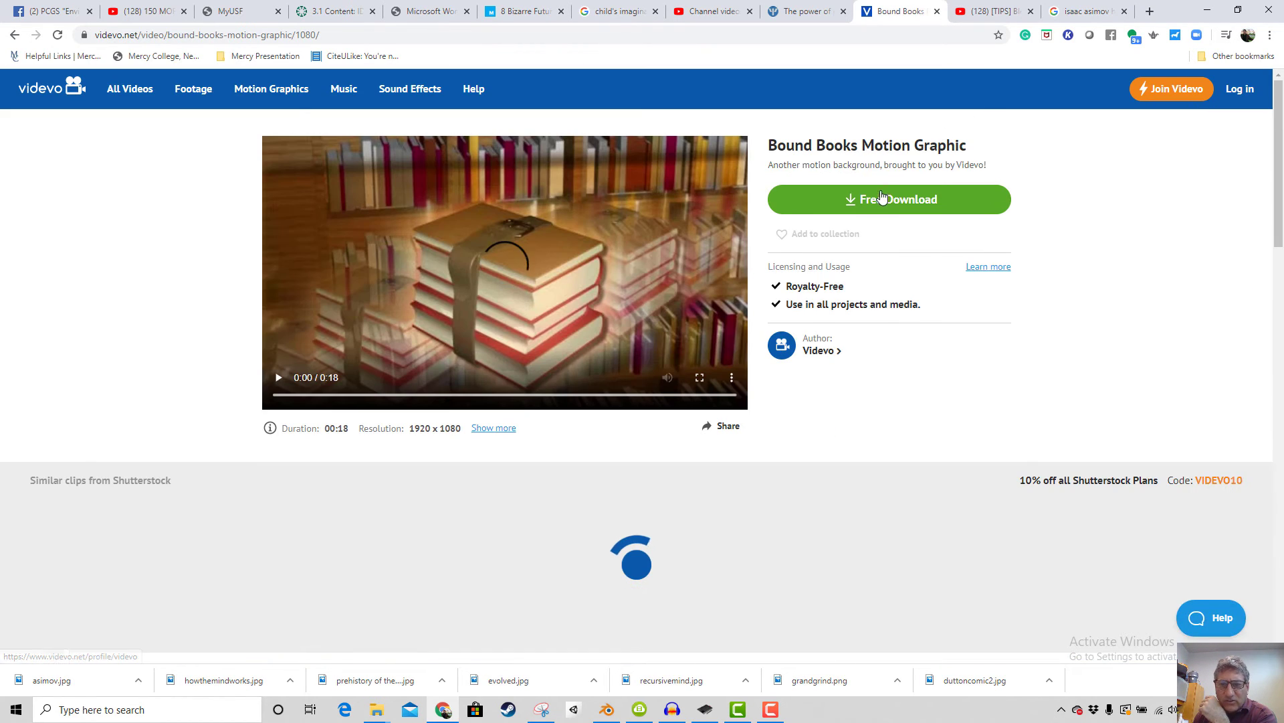
pyautogui.click(860, 198)
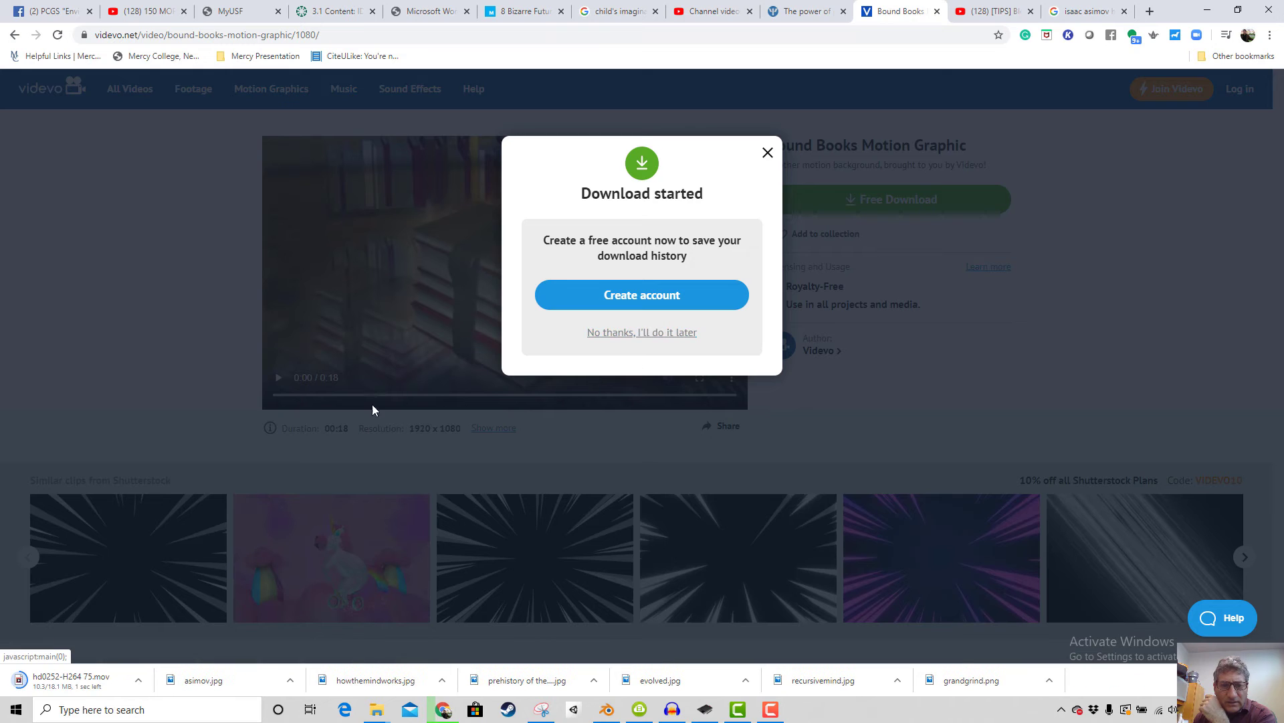
pyautogui.rightClick(71, 681)
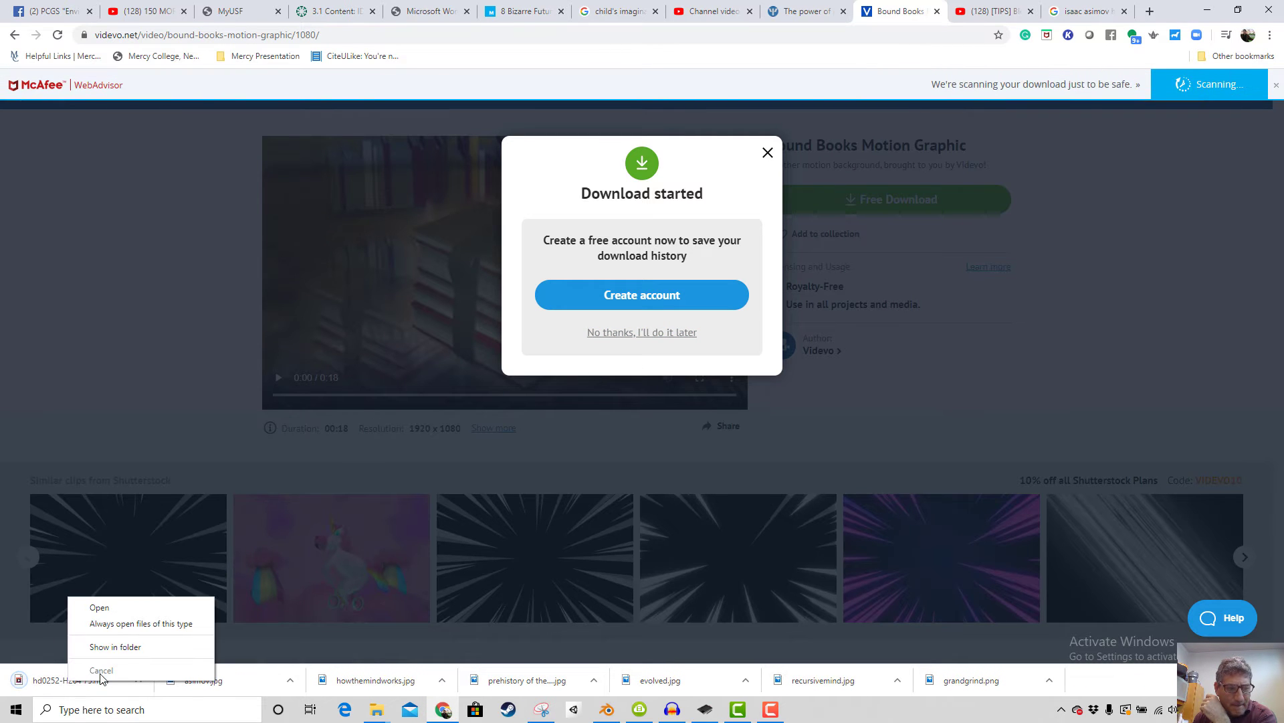
pyautogui.click(124, 658)
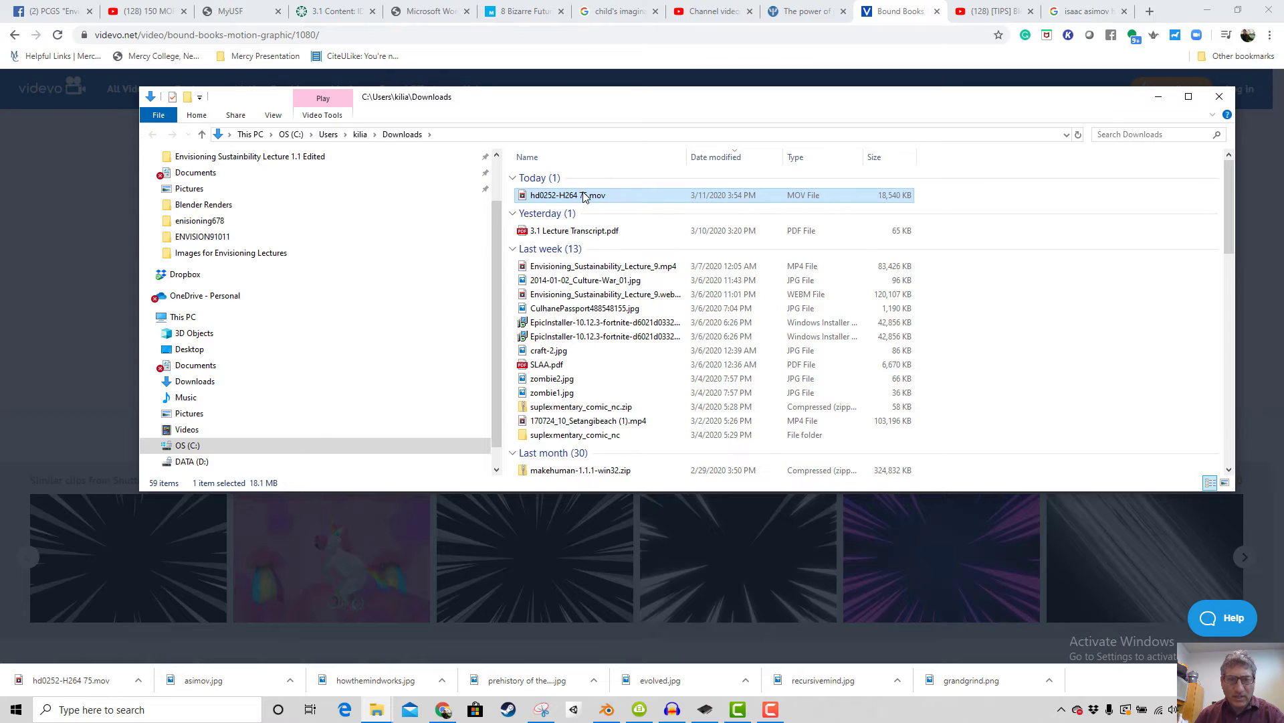
# Rename the downloaded clip in the Downloads folder as booksmoving.mov
pyautogui.click(584, 196)
pyautogui.write('booksmoving')
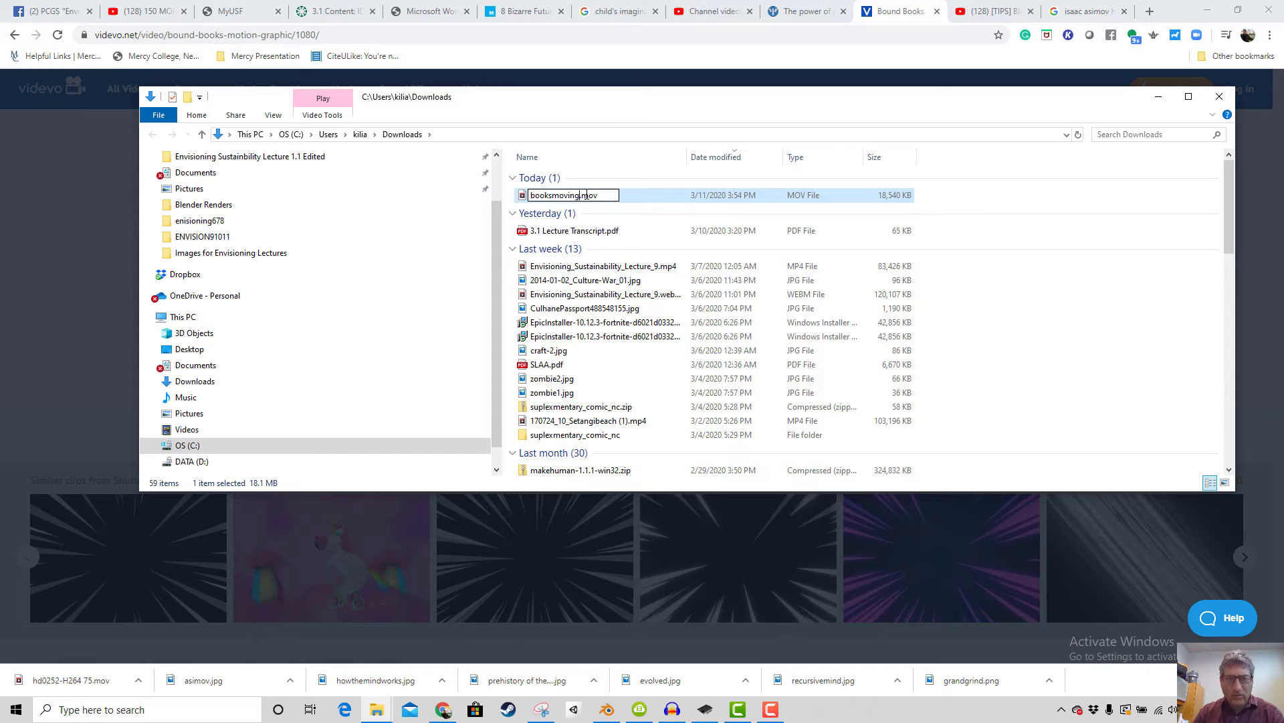
pyautogui.press('Return')
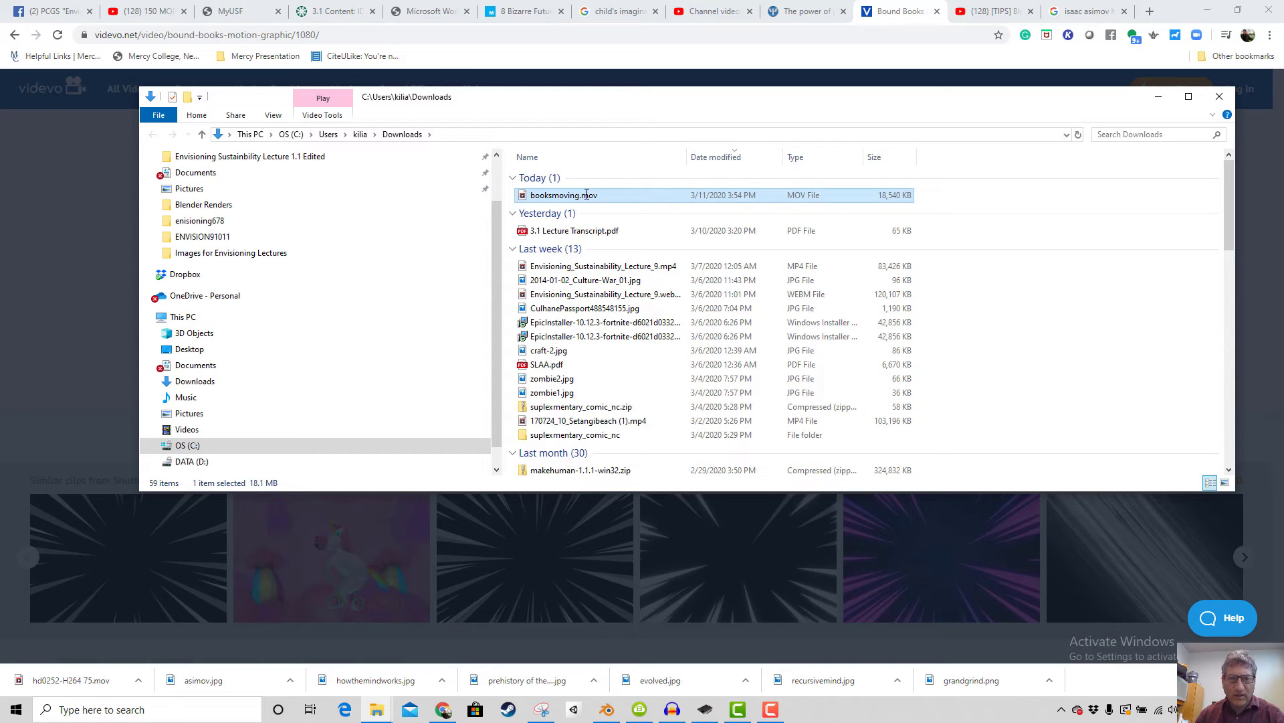
# Transfer booksmoving.mov from the Downloads folder into the ENVISION91011 project folder
pyautogui.rightClick(527, 195)
pyautogui.click(569, 455)
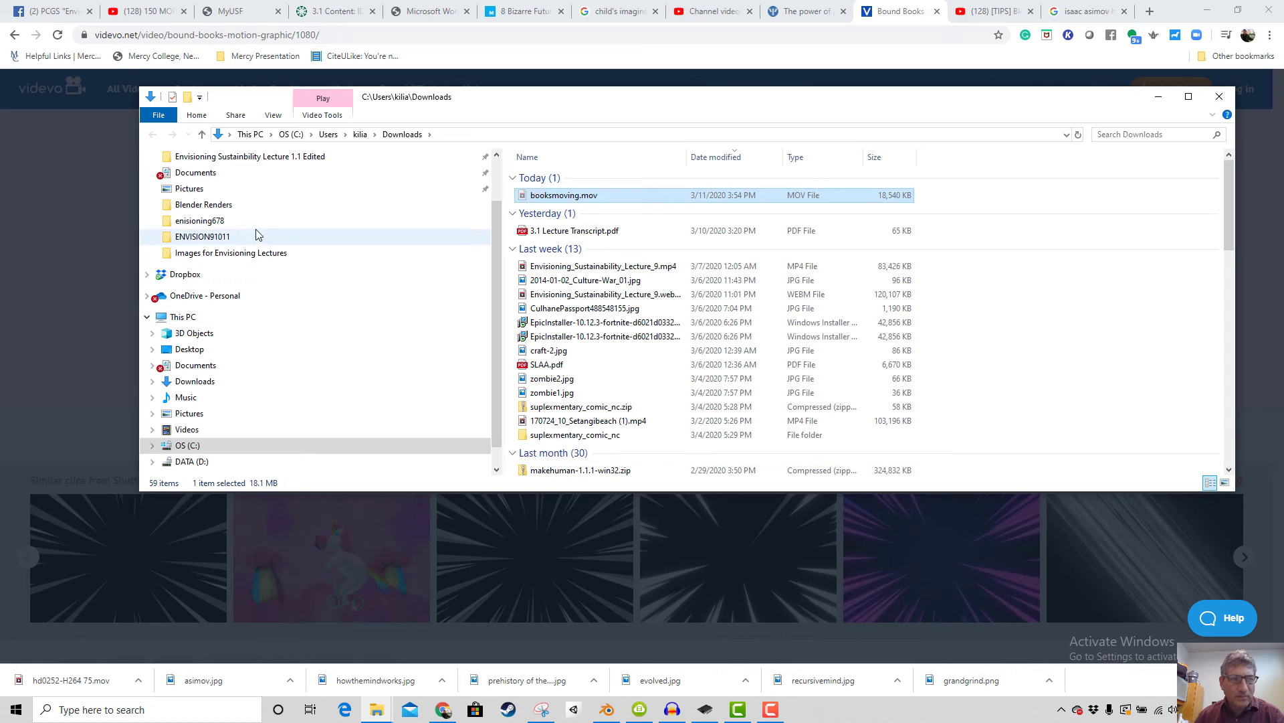
pyautogui.click(231, 240)
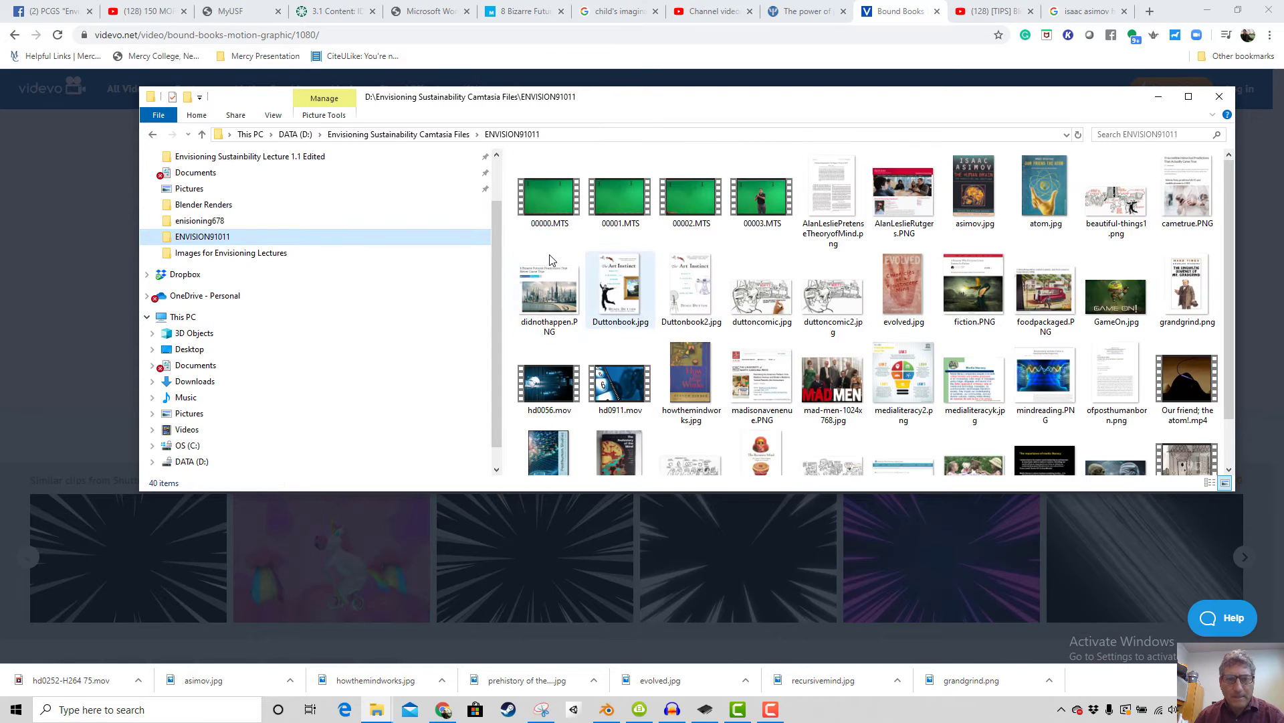
pyautogui.rightClick(551, 252)
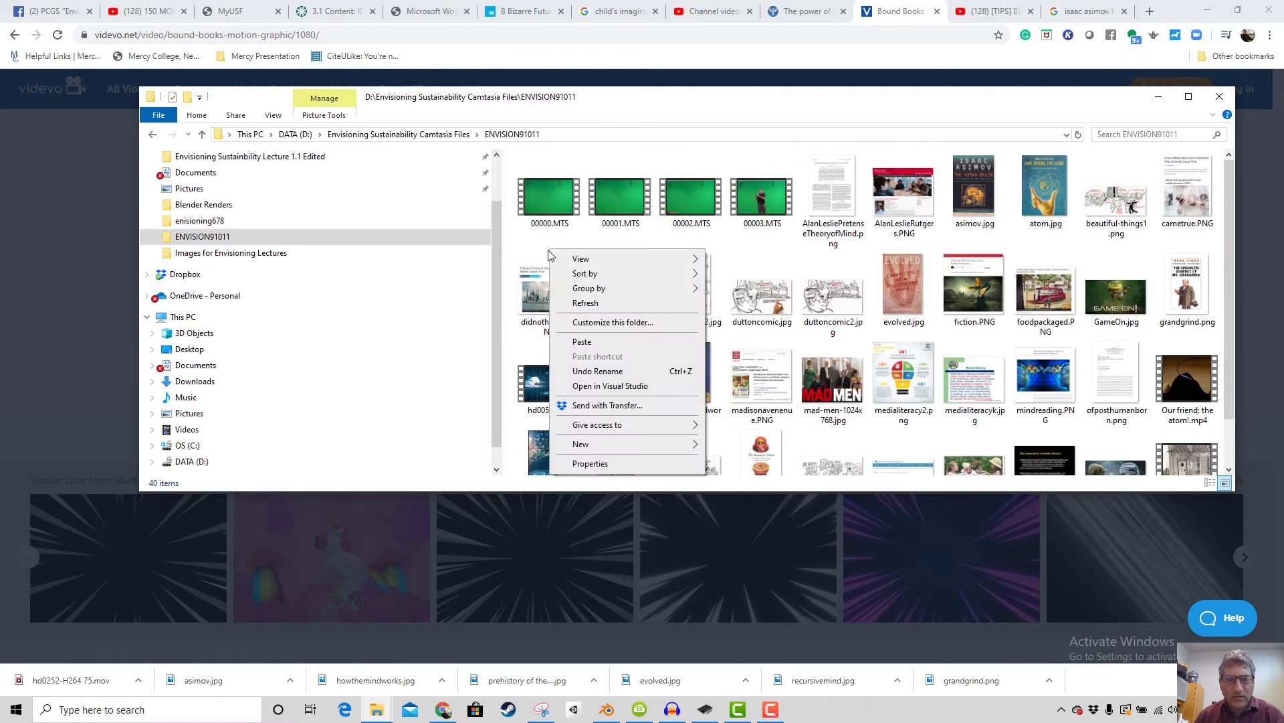
pyautogui.click(591, 346)
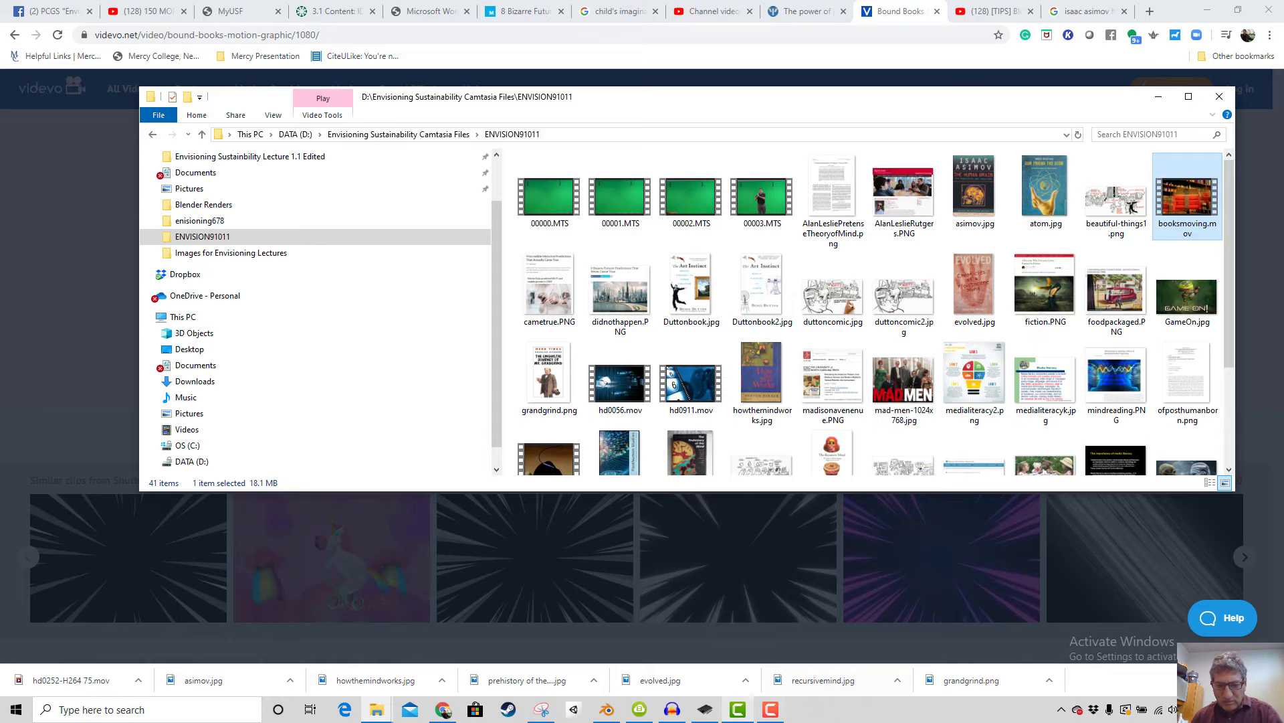
# Switch to Blender, refresh the project folder listing and add booksmoving.mov to the sequencer
pyautogui.click(606, 709)
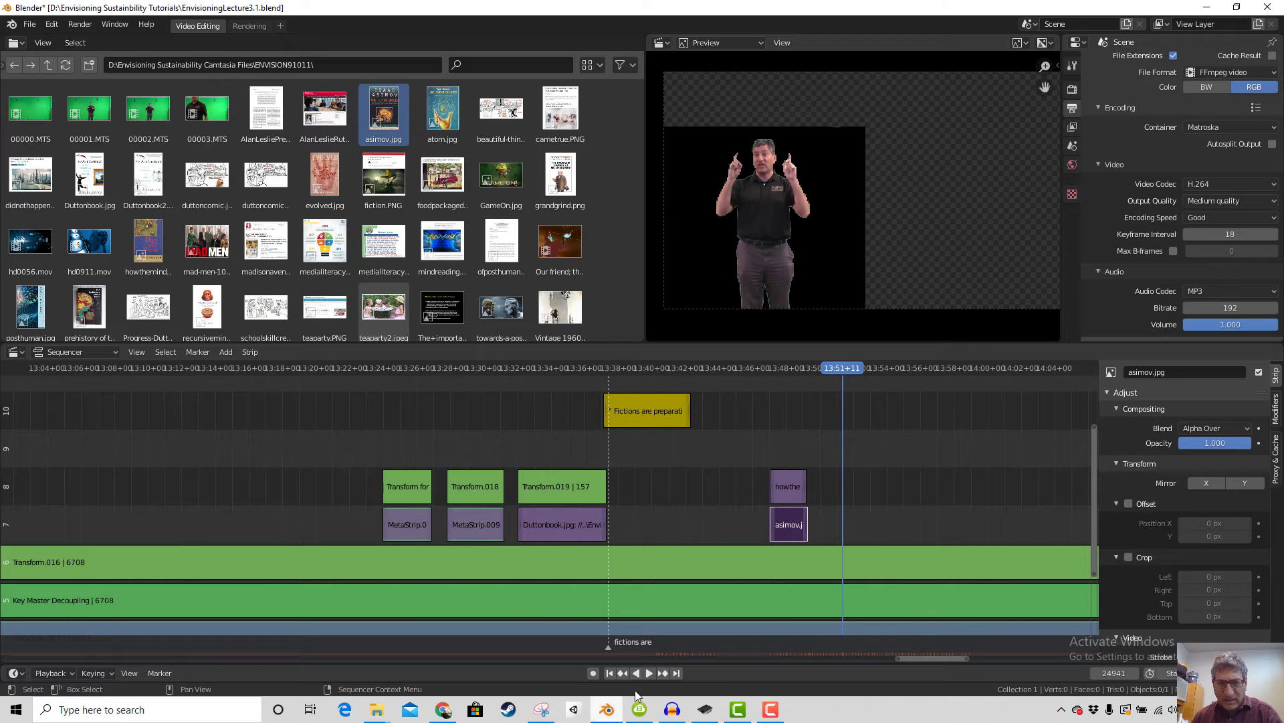
pyautogui.click(65, 65)
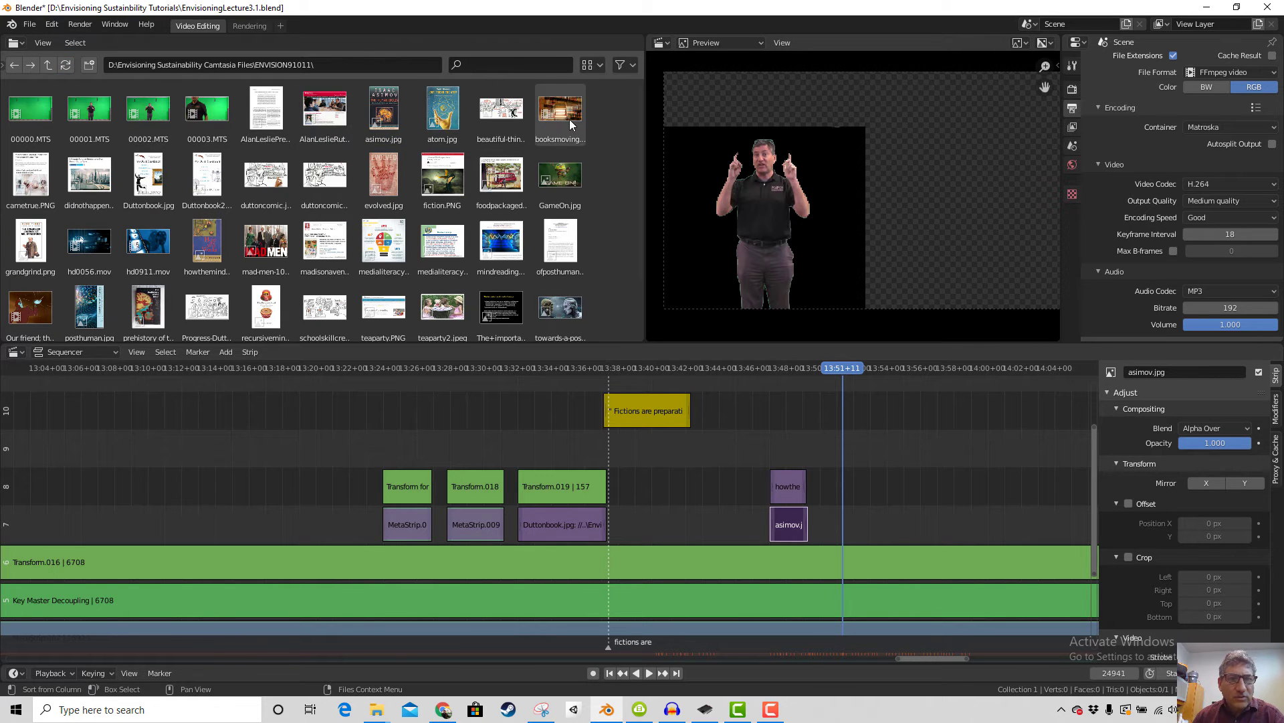
pyautogui.moveTo(569, 119); pyautogui.dragTo(870, 503)
# Move the booksmoving.mov strip to channel 2, starting directly at the end of the beautiful-things image strip
pyautogui.scroll(-2, 957, 488)
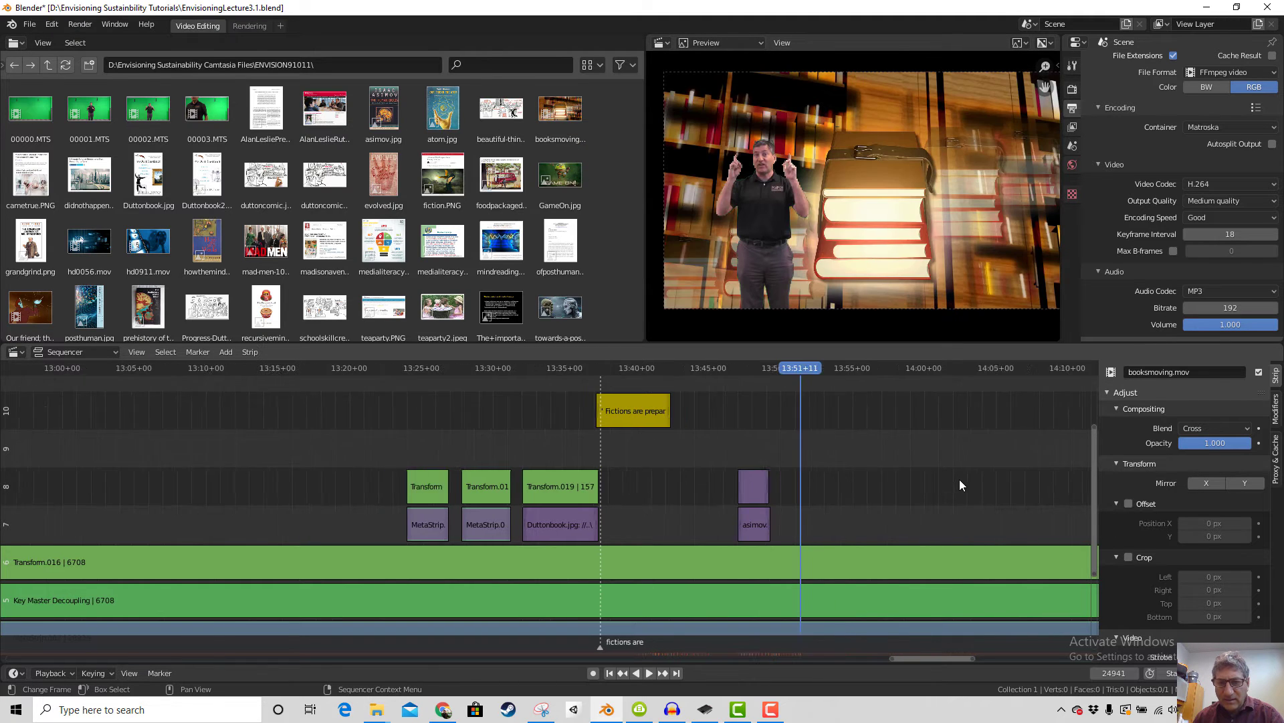
pyautogui.scroll(-2, 959, 479)
pyautogui.moveTo(1089, 500); pyautogui.dragTo(1113, 640)
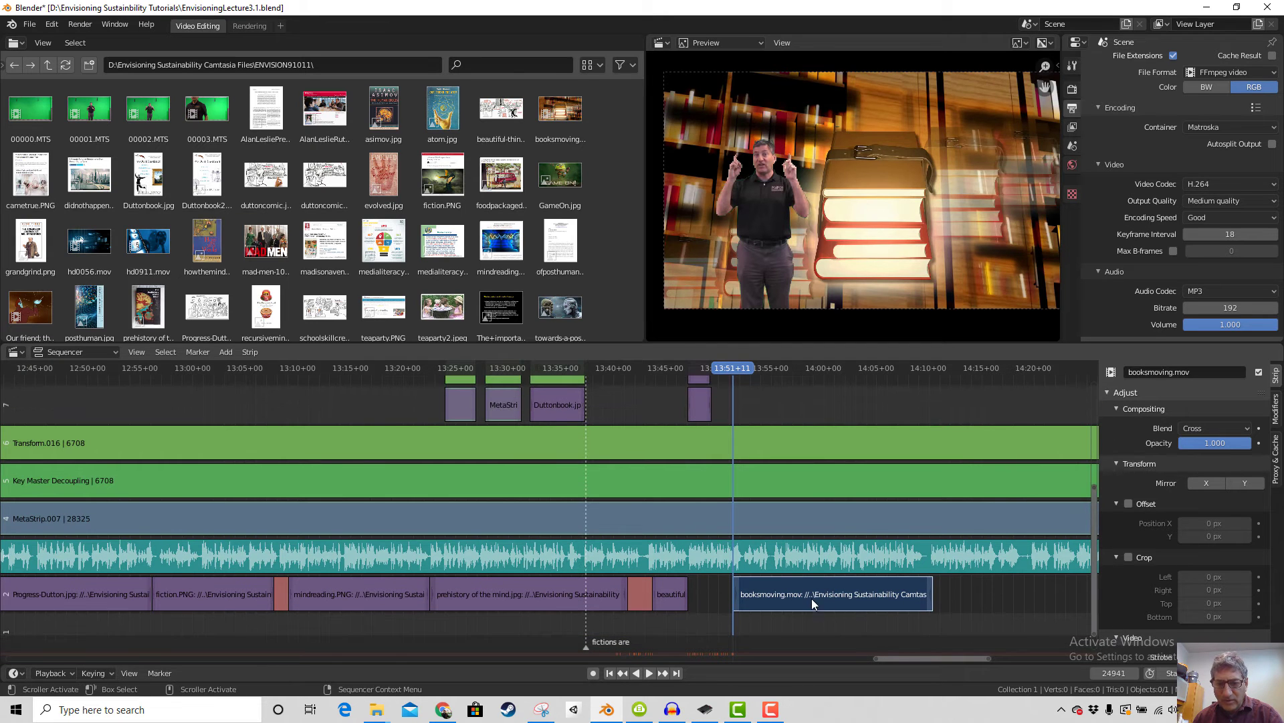
pyautogui.moveTo(769, 595)
pyautogui.mouseDown()
pyautogui.moveTo(726, 595)
pyautogui.moveTo(788, 590)
pyautogui.moveTo(768, 597)
pyautogui.mouseUp()
# Play the sequence from the start of the moving books background and check the preview at different sizes
pyautogui.click(693, 370)
pyautogui.press('space')
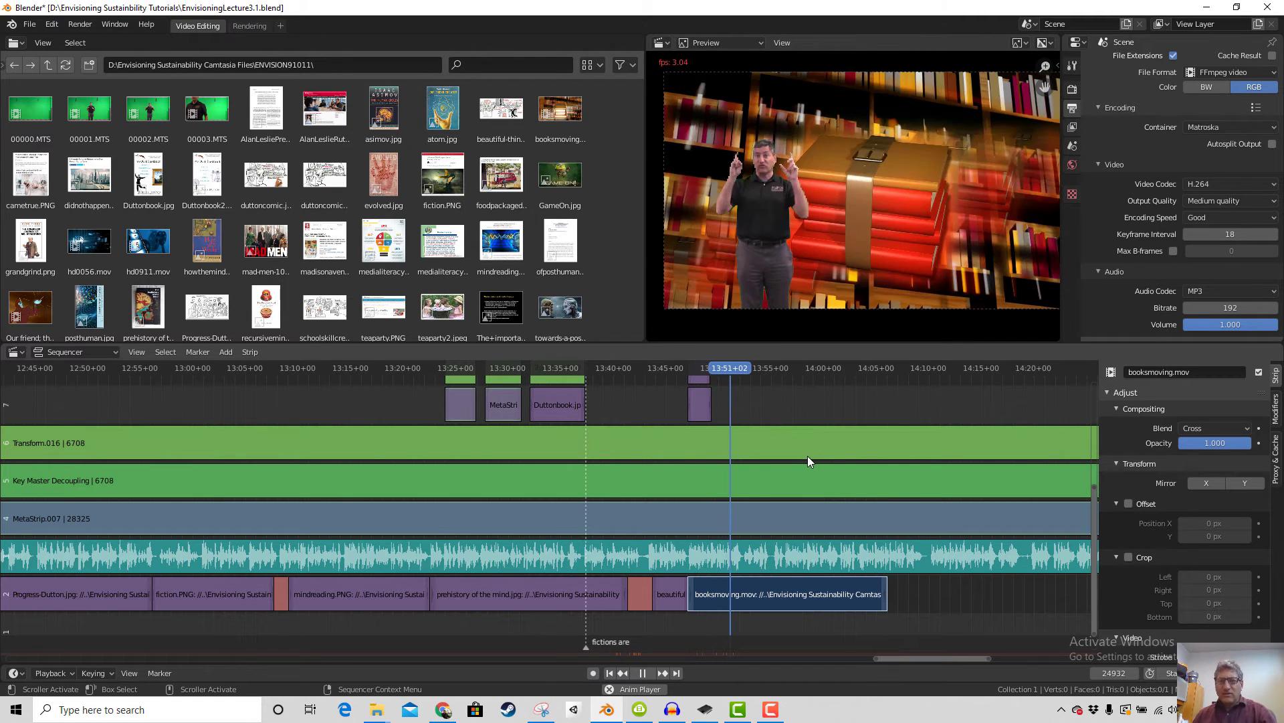
pyautogui.press('space')
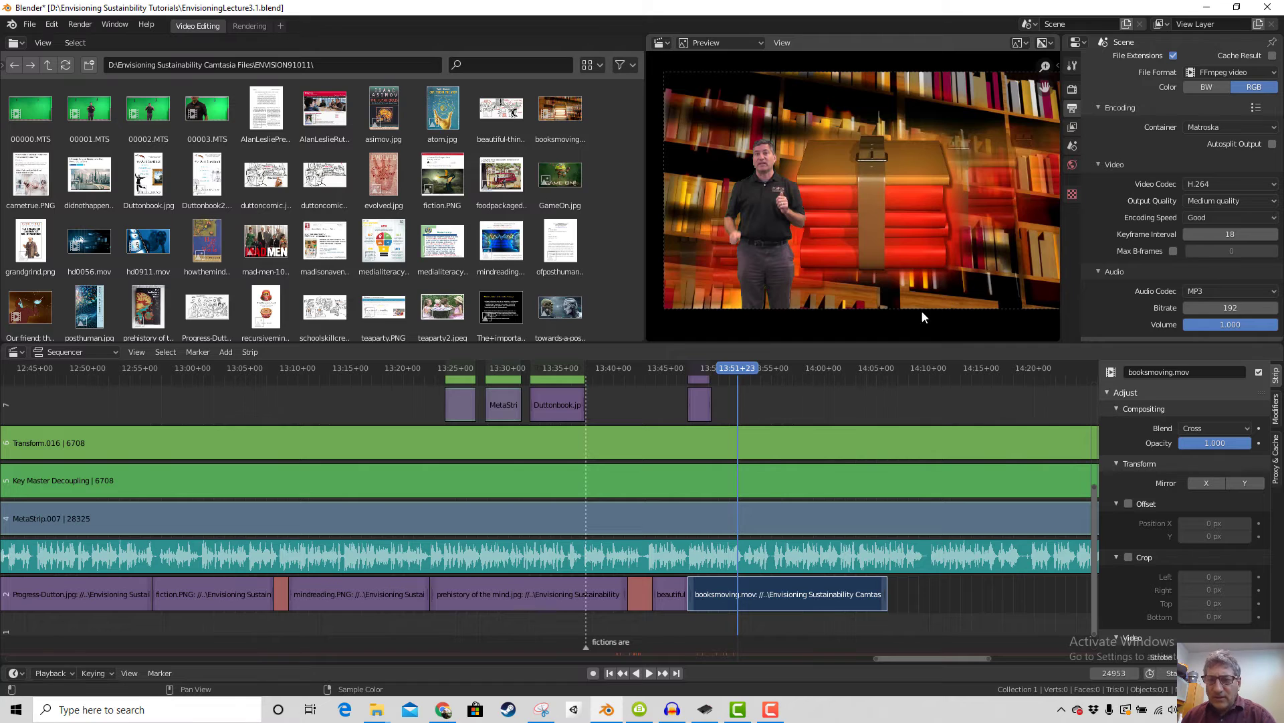
pyautogui.scroll(1, 938, 524)
pyautogui.scroll(-2, 958, 201)
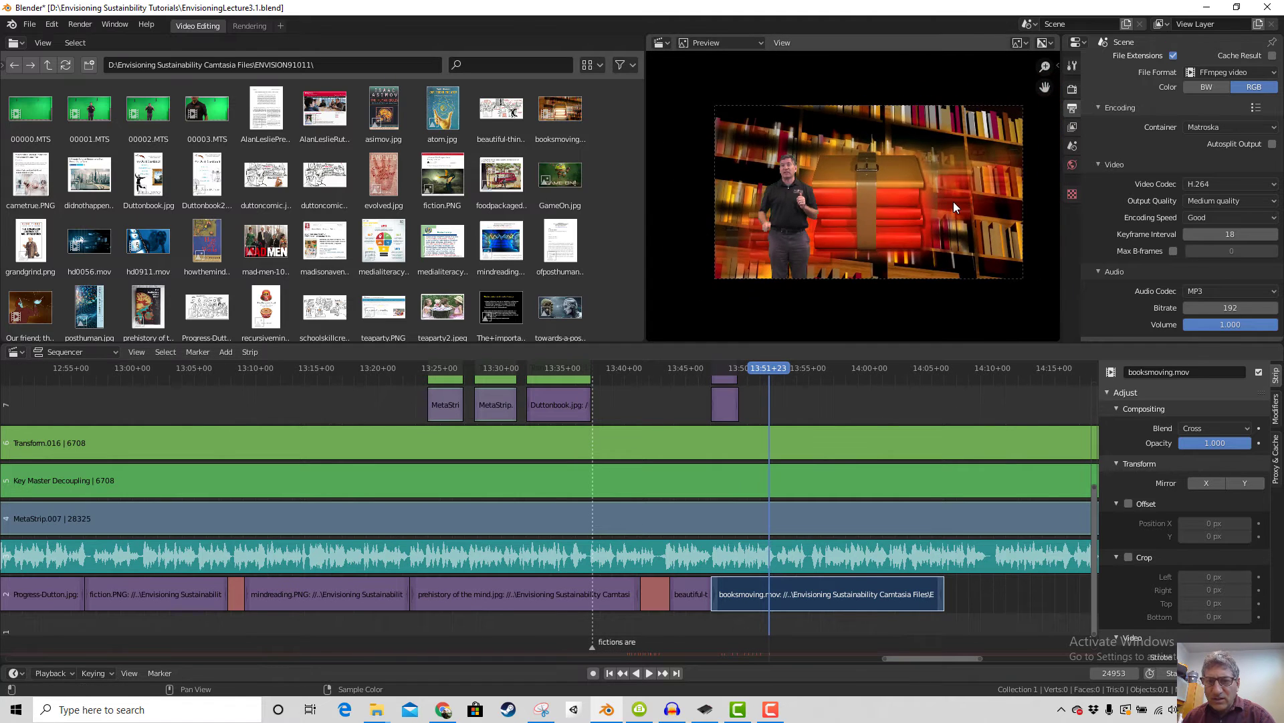
pyautogui.scroll(2, 954, 202)
pyautogui.scroll(-1, 951, 199)
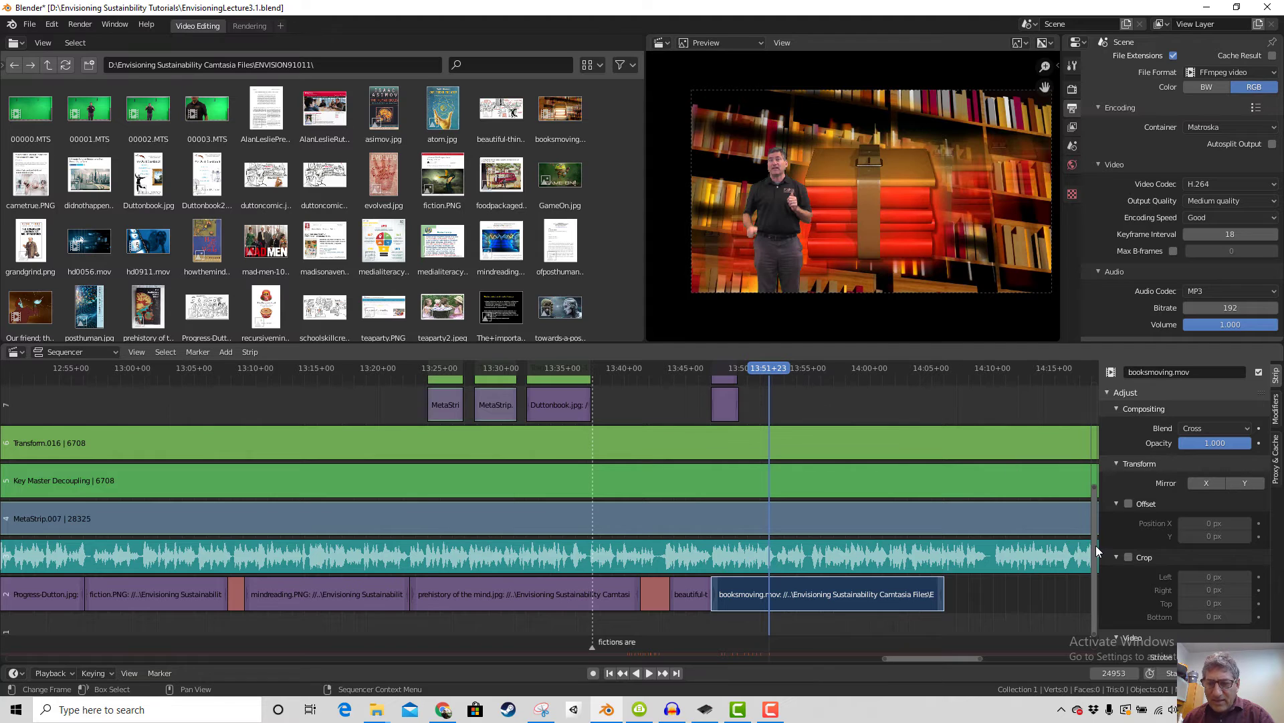
# Select the howthemindworks.jpg and asimov.jpg strips together and slide them about 15 frames later
pyautogui.moveTo(1097, 550); pyautogui.dragTo(1093, 496)
pyautogui.moveTo(740, 477); pyautogui.dragTo(745, 496)
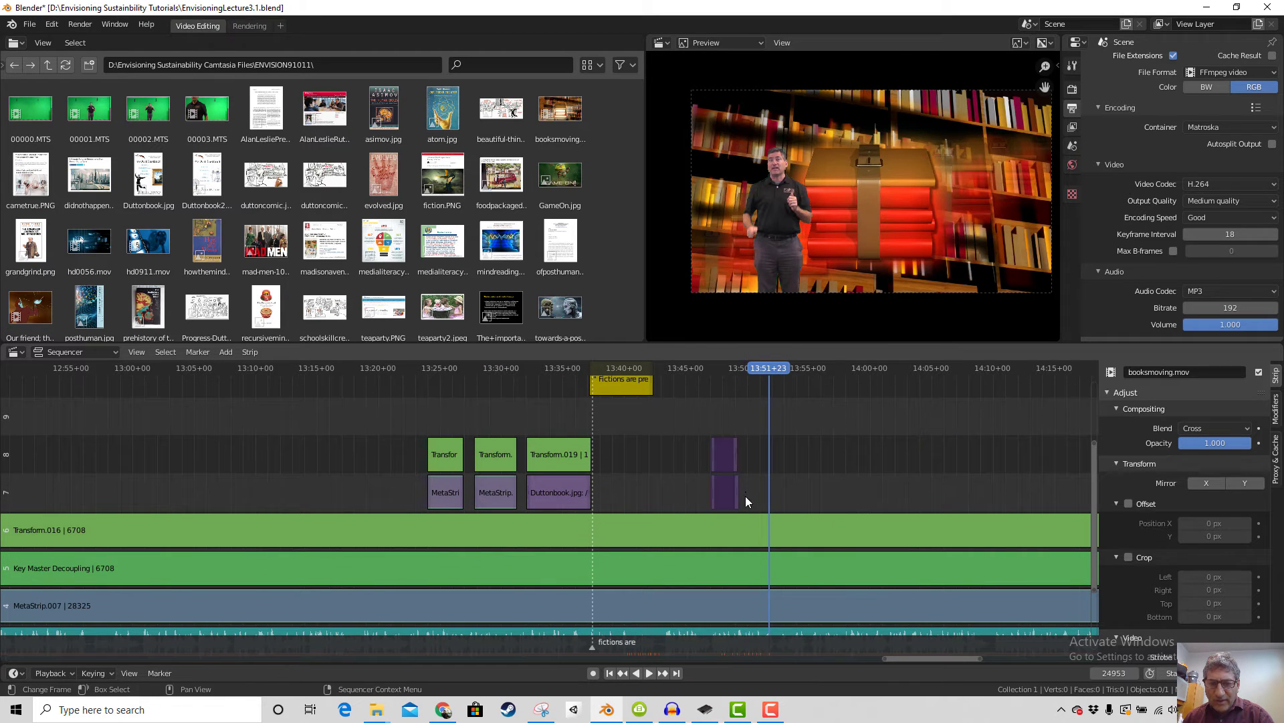
pyautogui.press('g')
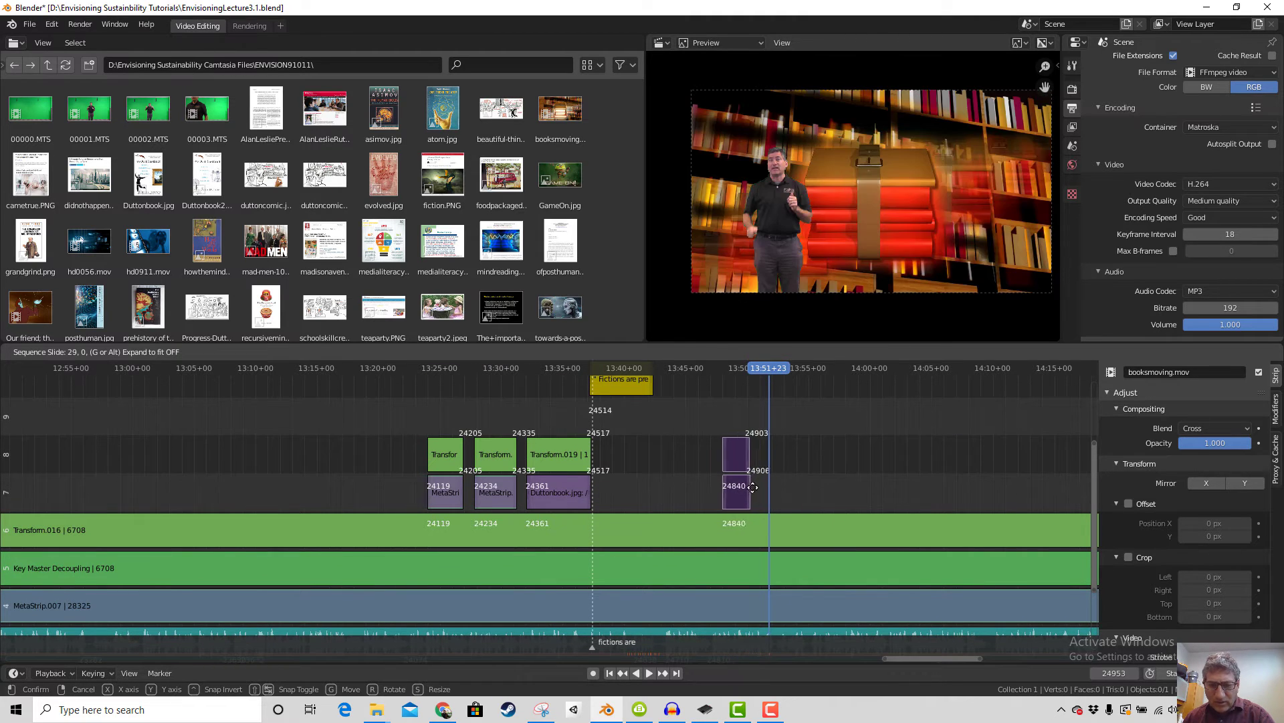
pyautogui.click(743, 487)
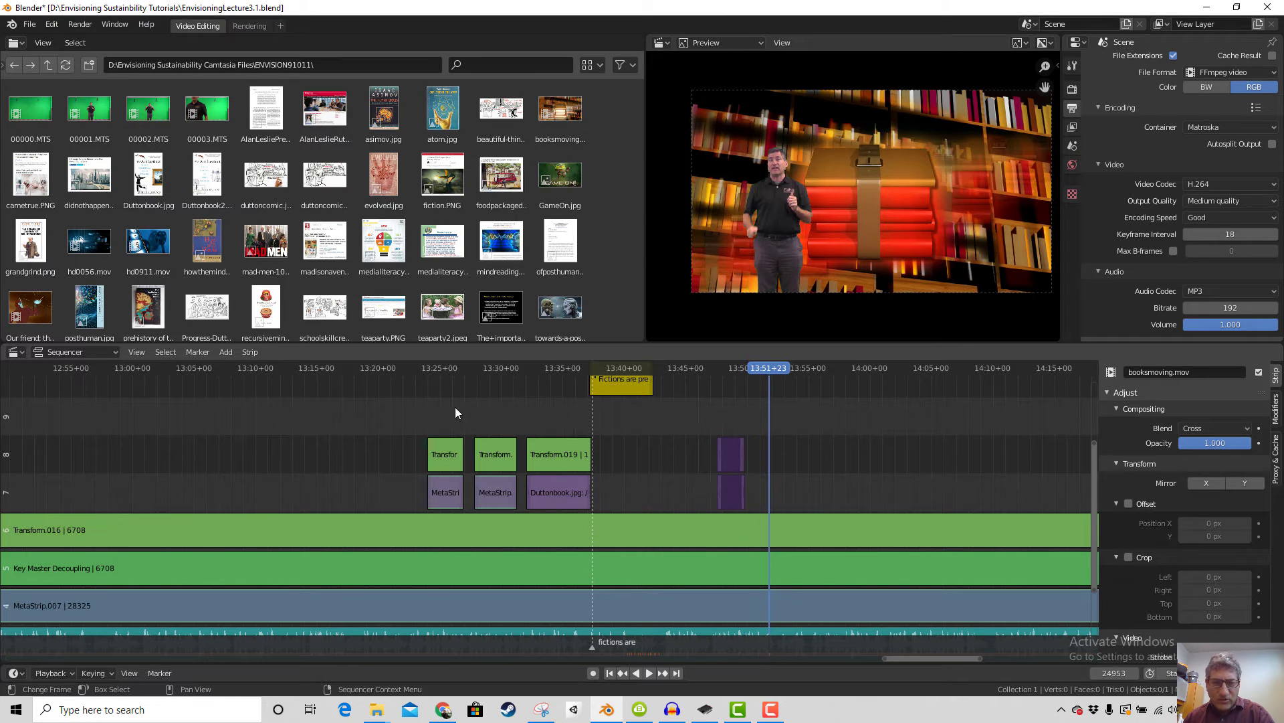
# Try adding a Transform effect strip to both selected book cover strips at once, and undo it
pyautogui.click(227, 352)
pyautogui.moveTo(263, 521)
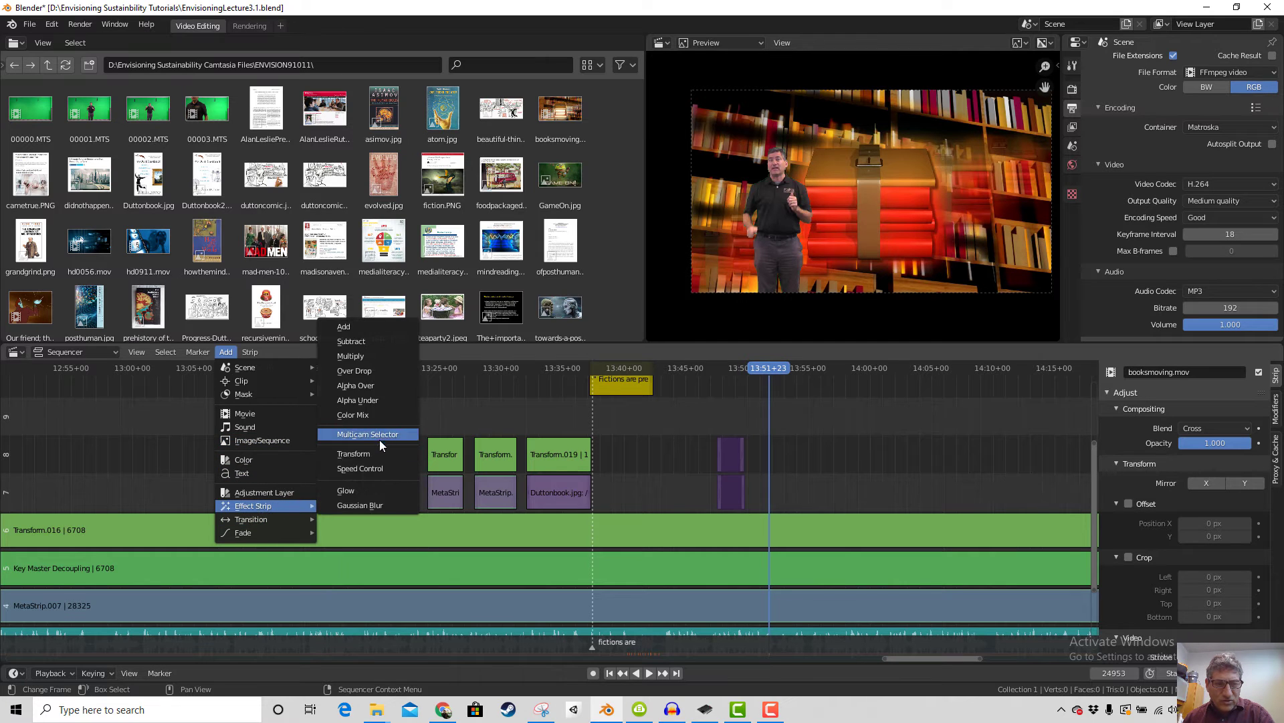
pyautogui.click(370, 455)
pyautogui.scroll(2, 821, 473)
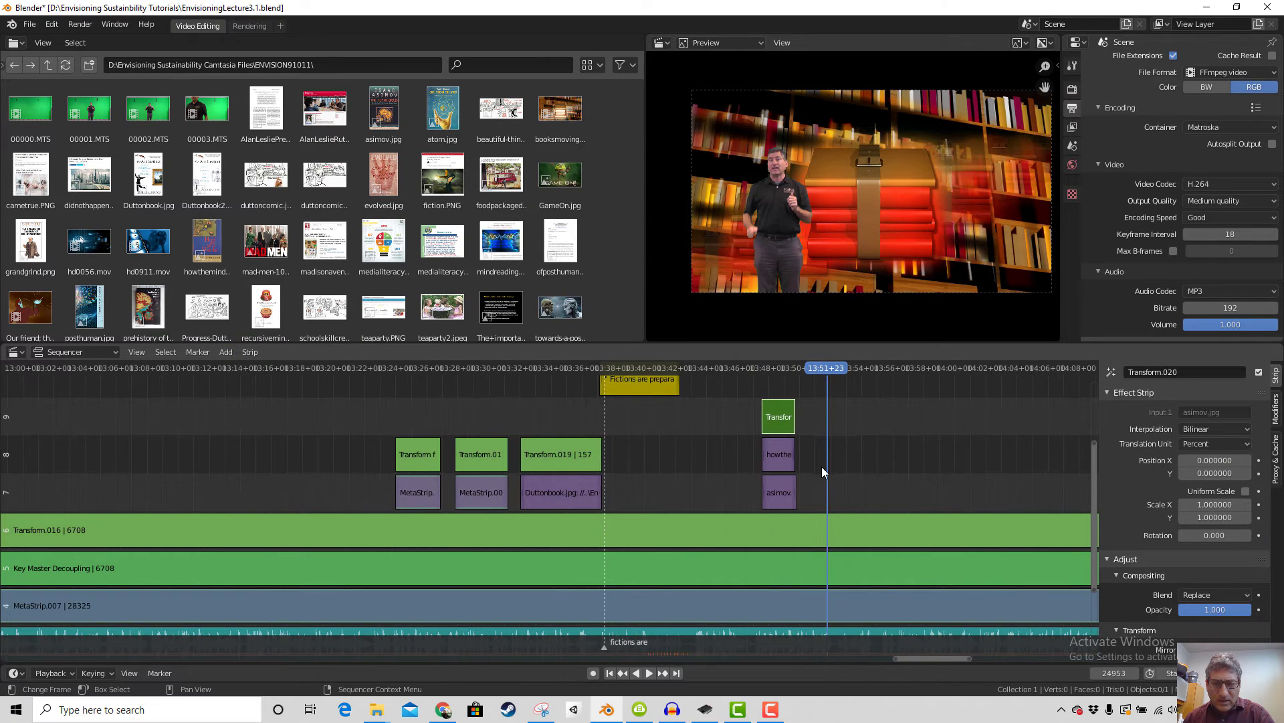
pyautogui.moveTo(1094, 468); pyautogui.dragTo(1093, 441)
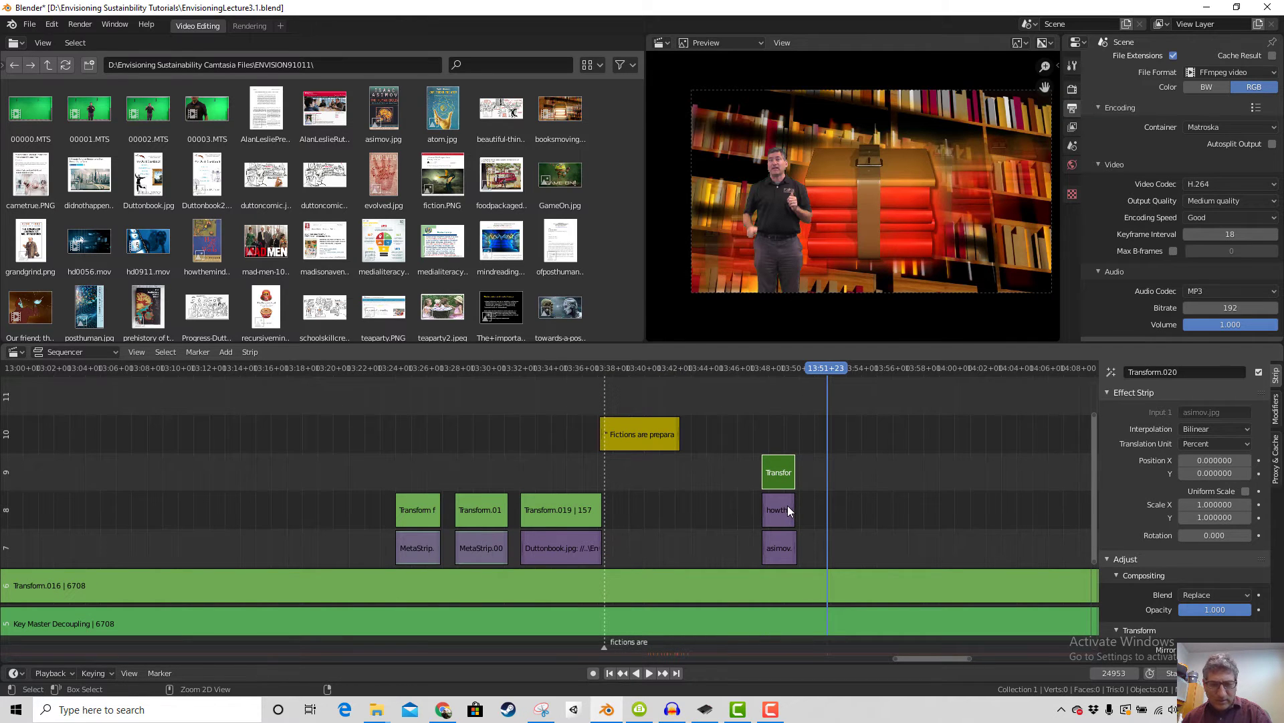
pyautogui.hotkey('ctrl', 'z')
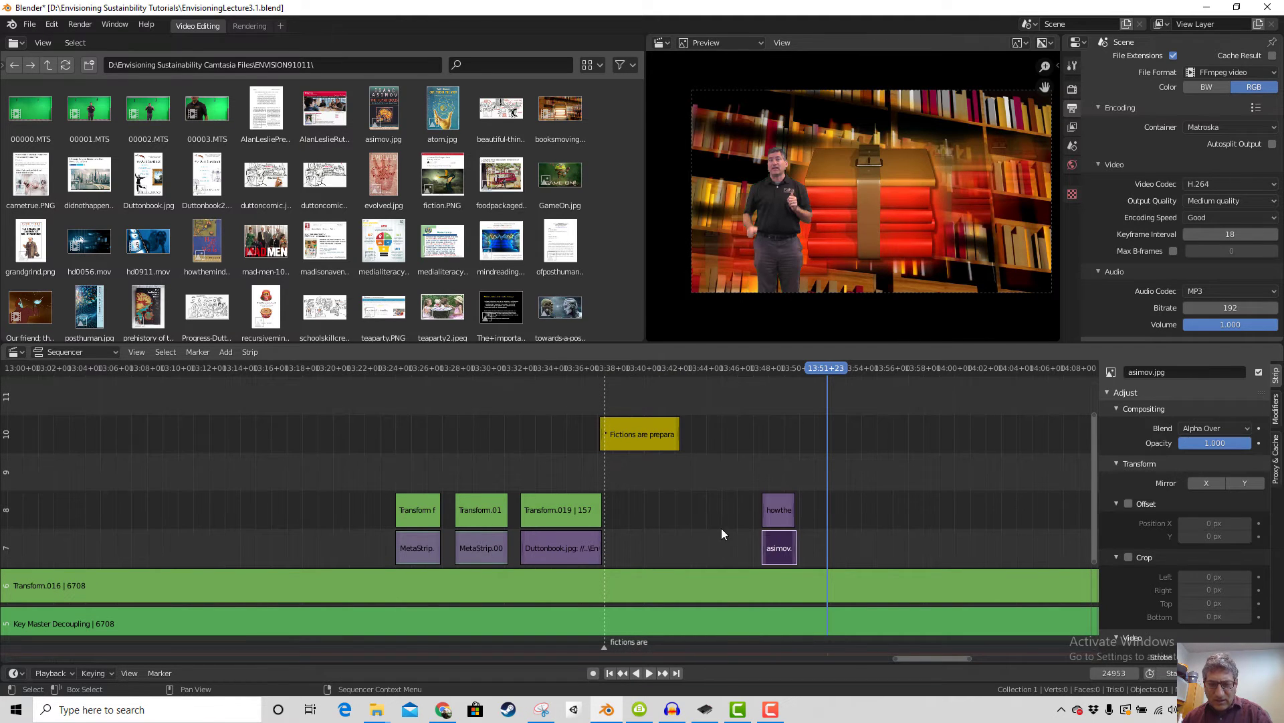
# Select both book cover strips again and add a Transform effect strip with asimov.jpg as its input
pyautogui.click(225, 353)
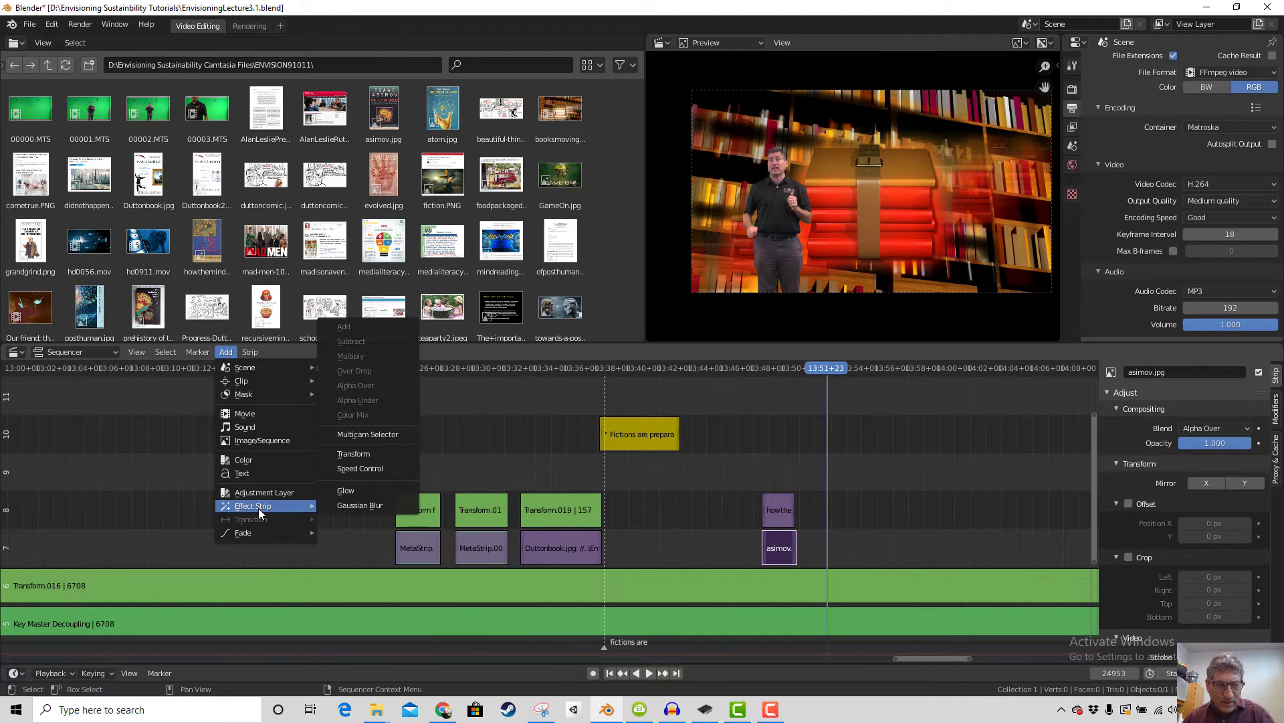
pyautogui.click(779, 520)
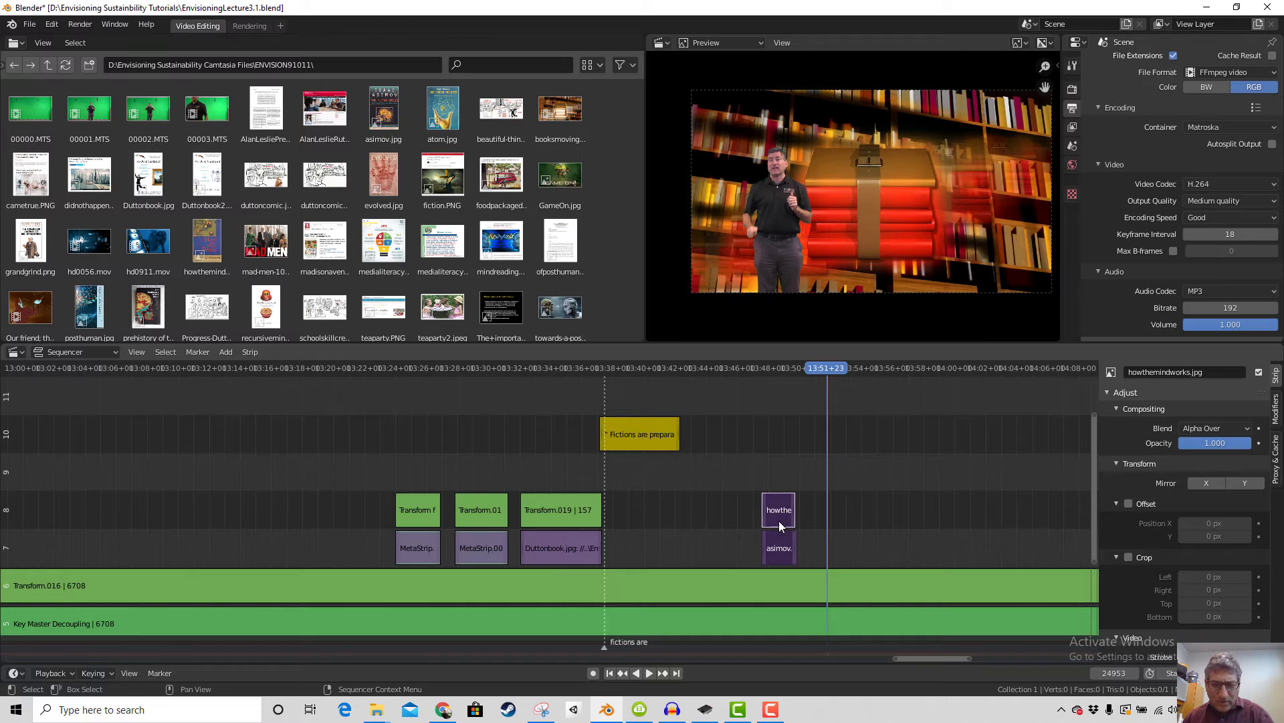
pyautogui.click(781, 552)
pyautogui.click(781, 515)
pyautogui.click(226, 352)
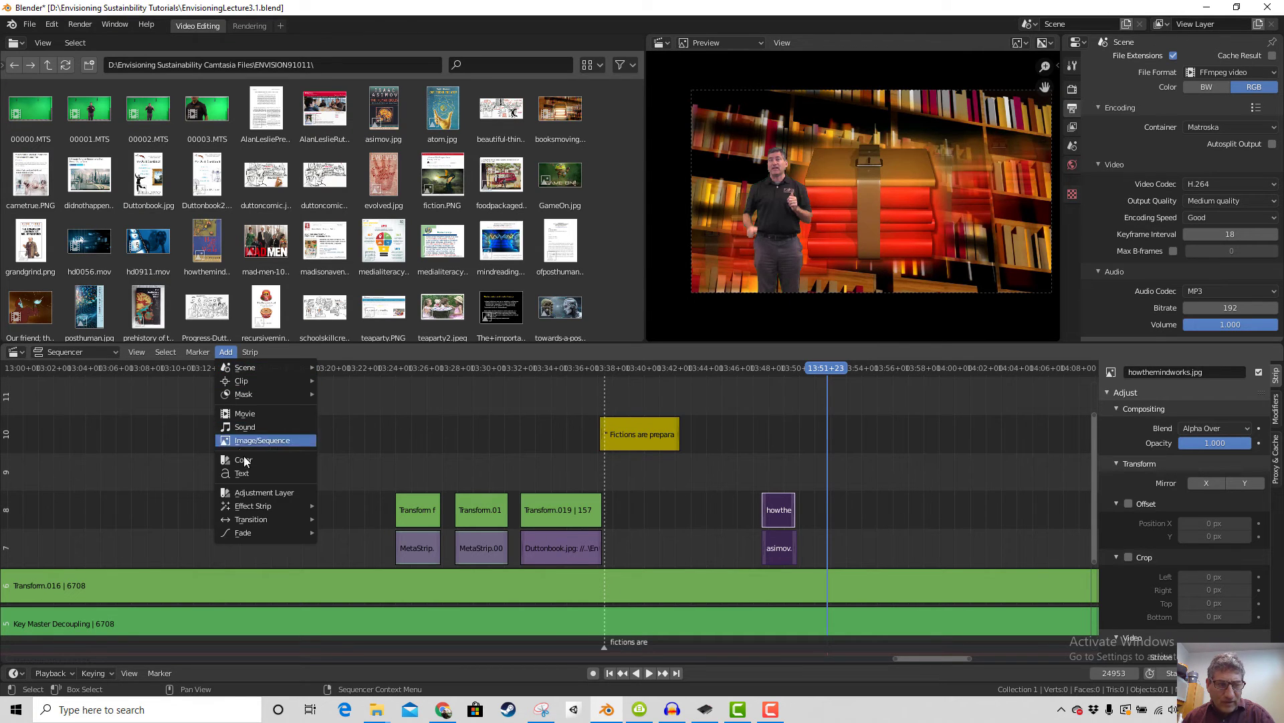
pyautogui.moveTo(270, 503)
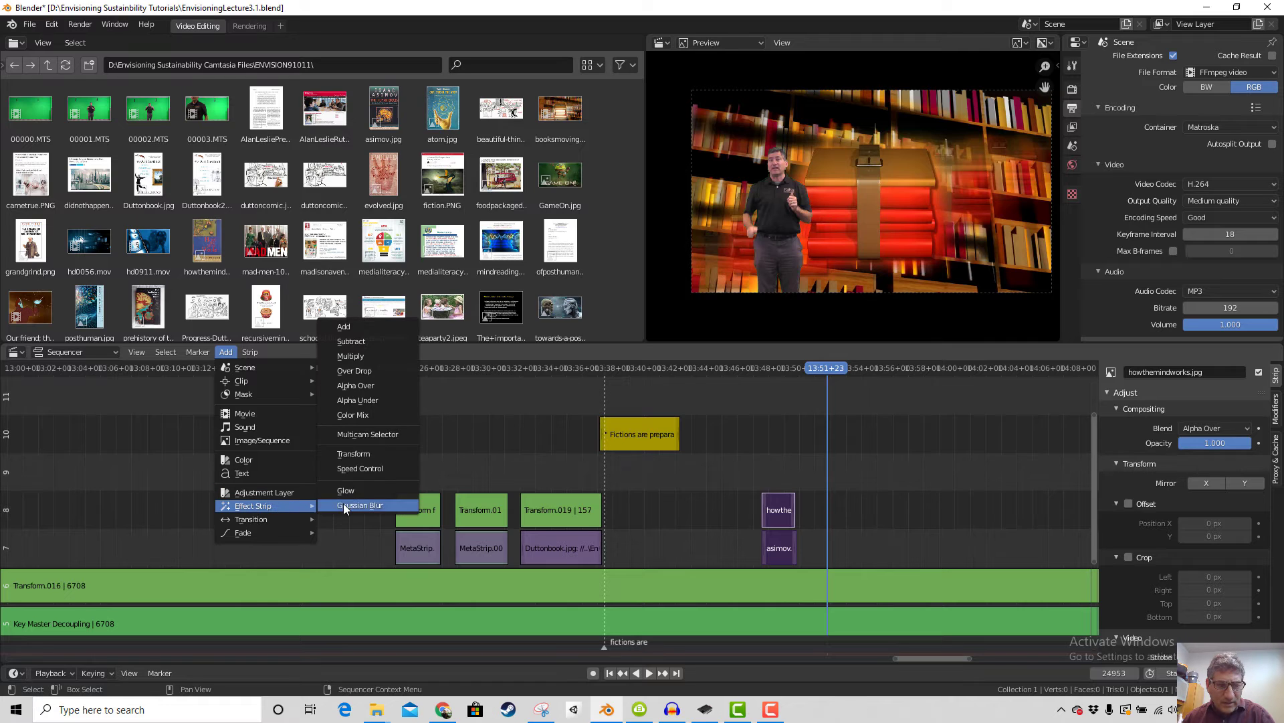
pyautogui.click(364, 451)
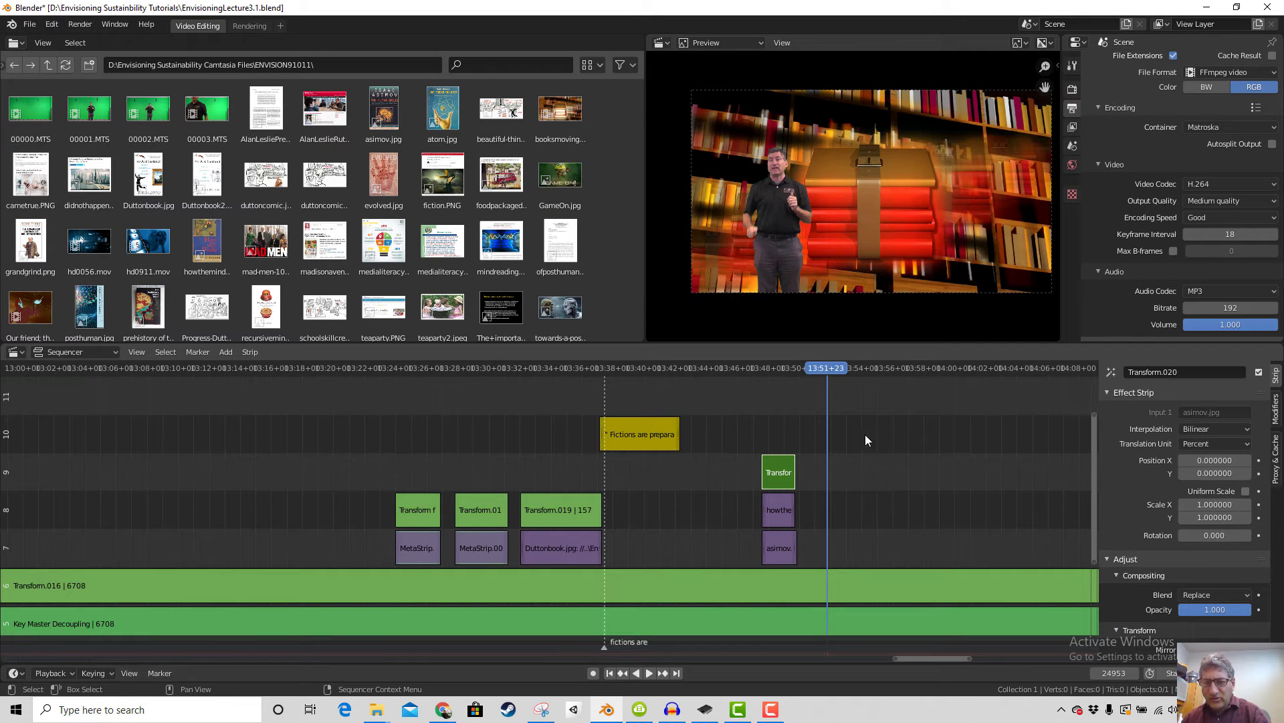
# Set the asimov.jpg cover's transform to Position X -0.27, Scale X 0.19 and Scale Y 0.52
pyautogui.click(780, 368)
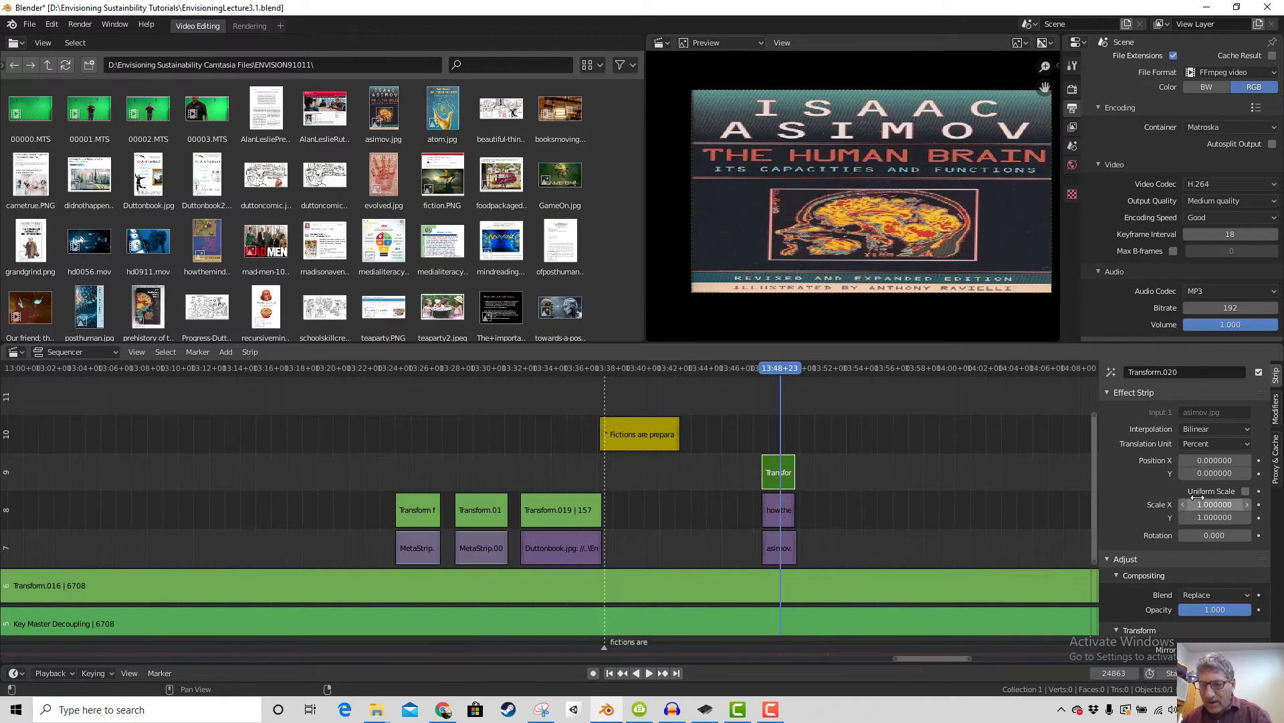
pyautogui.moveTo(1216, 460); pyautogui.dragTo(1198, 461)
pyautogui.moveTo(1215, 505)
pyautogui.mouseDown()
pyautogui.moveTo(1195, 517)
pyautogui.moveTo(1223, 505)
pyautogui.moveTo(1206, 505)
pyautogui.mouseUp()
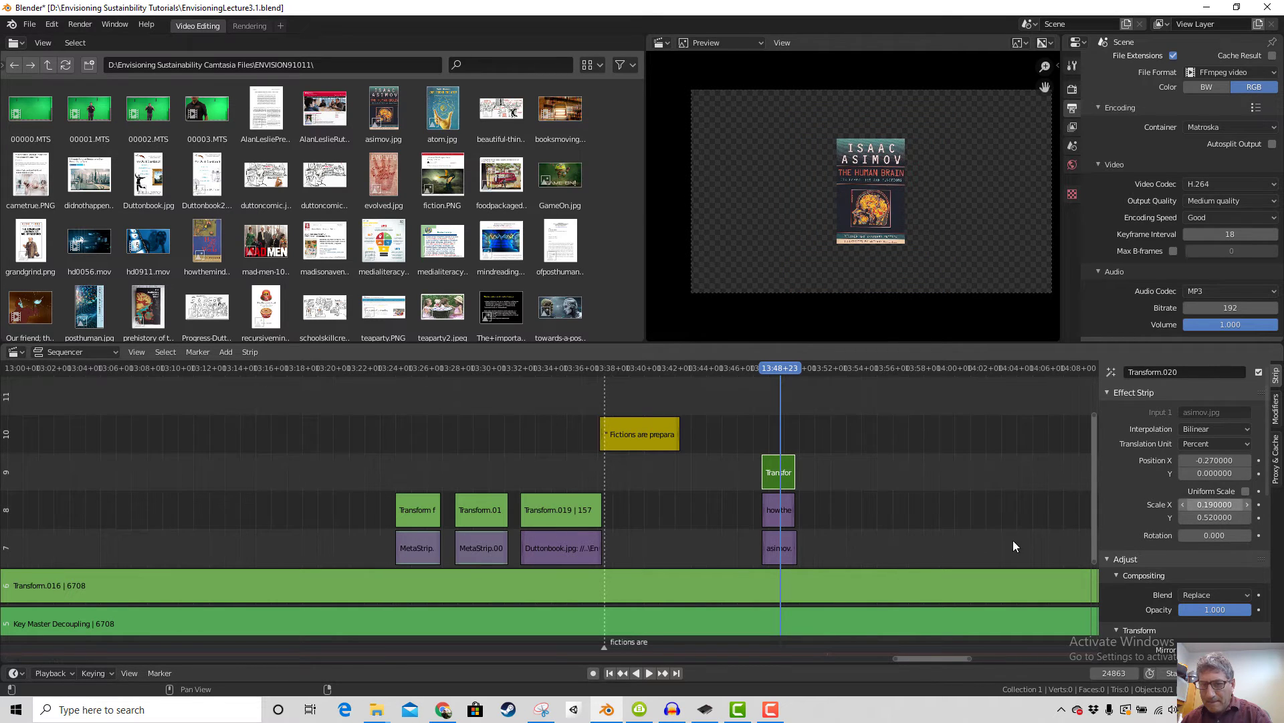
# Add a Transform effect strip to the howthemindworks.jpg strip alone
pyautogui.click(784, 541)
pyautogui.click(784, 511)
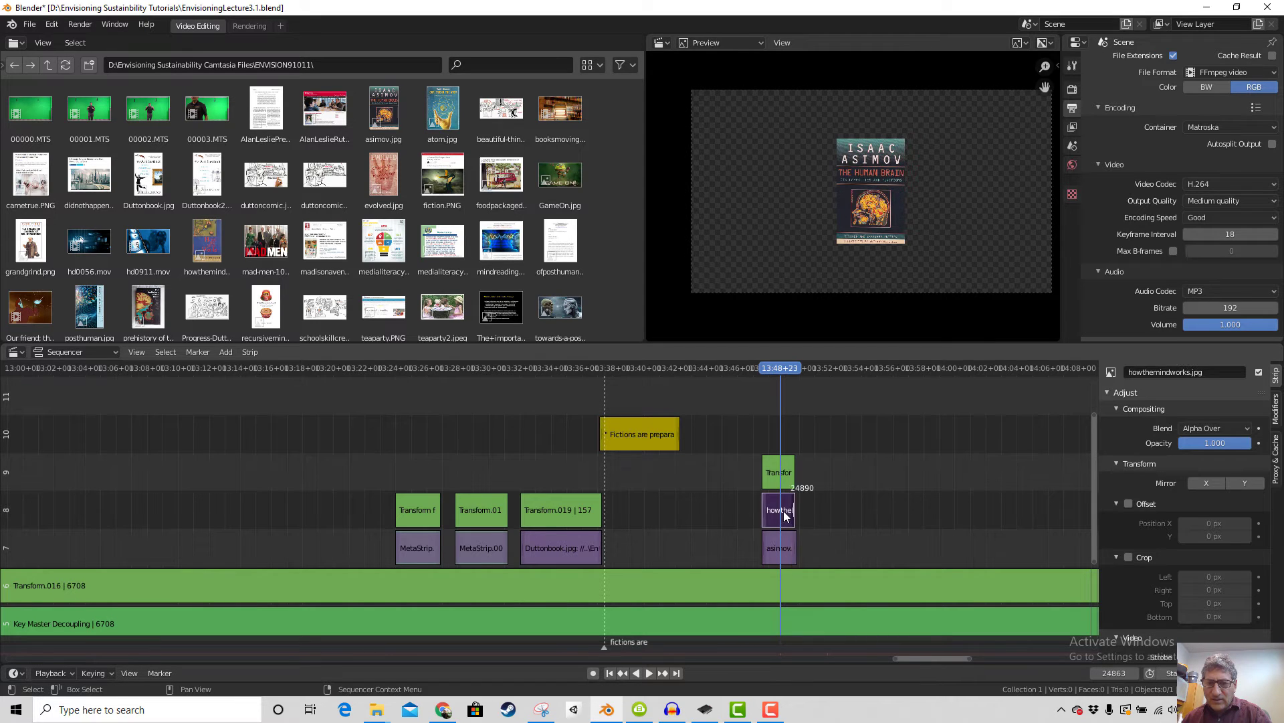
pyautogui.click(225, 352)
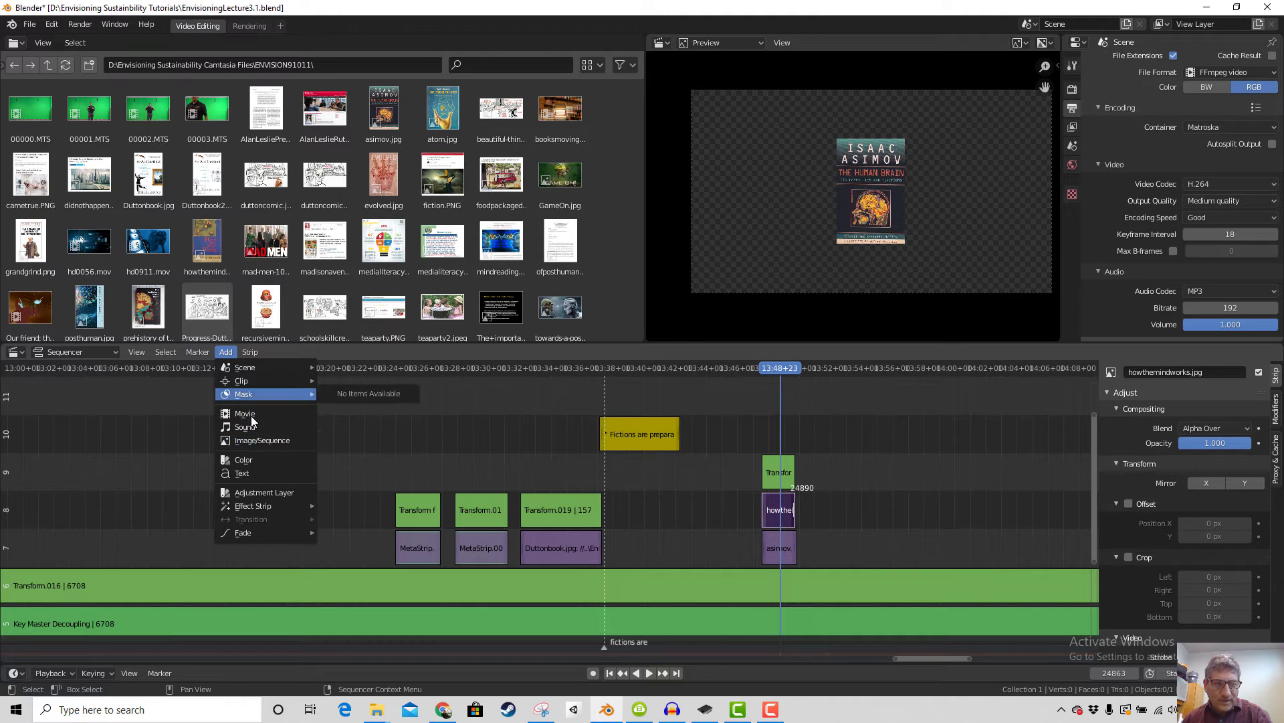
pyautogui.moveTo(269, 505)
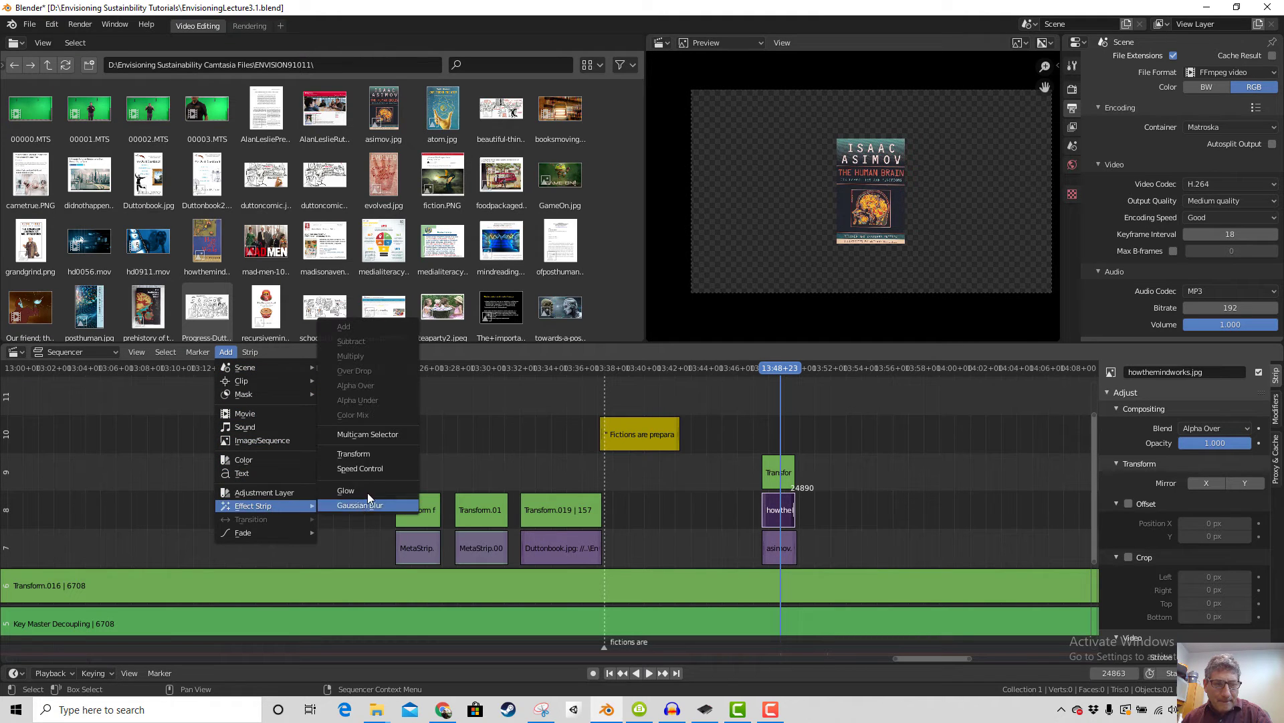
pyautogui.click(367, 450)
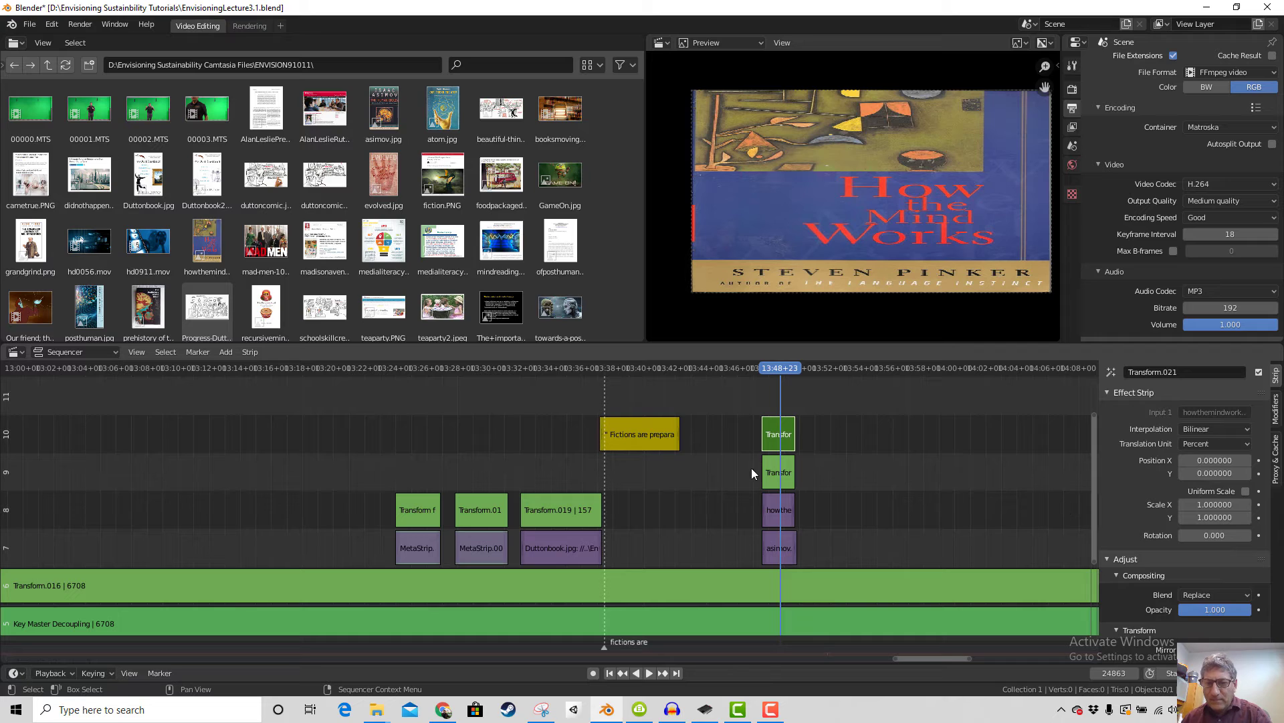
# Try to slide the howthemindworks.jpg strip along the timeline, separately from the asimov.jpg strip
pyautogui.click(778, 470)
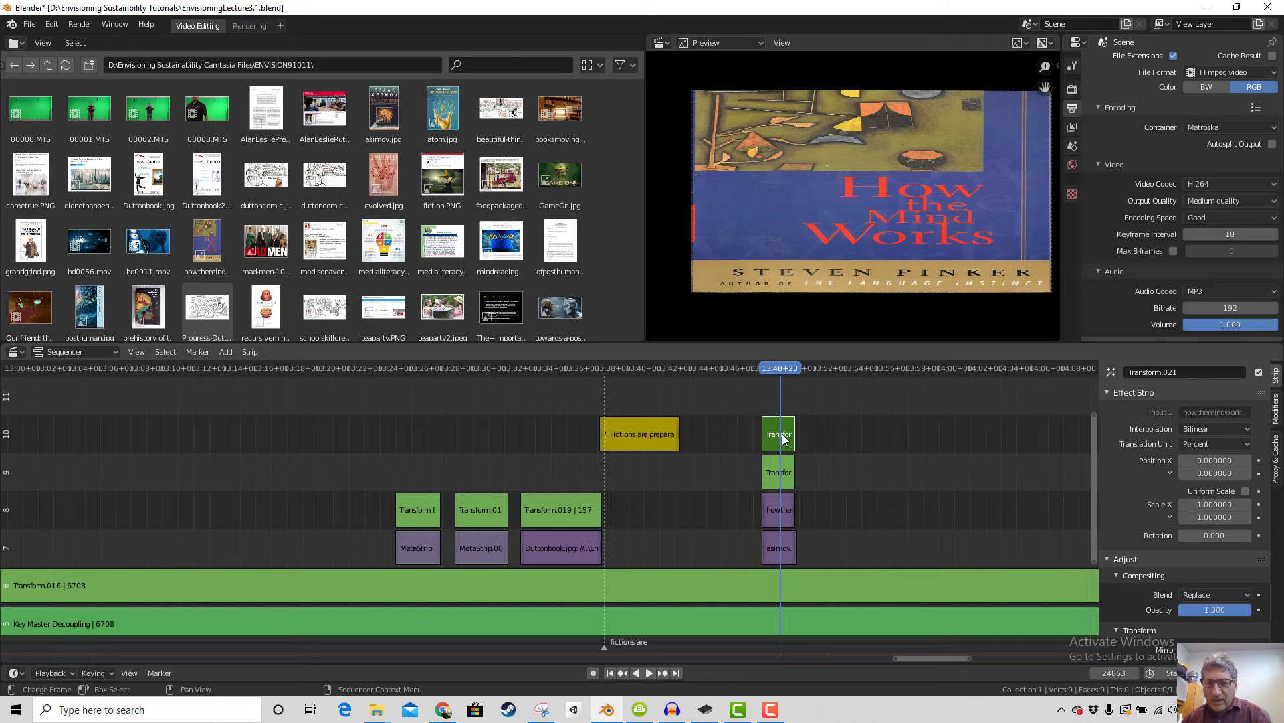
pyautogui.click(780, 509)
pyautogui.press('g')
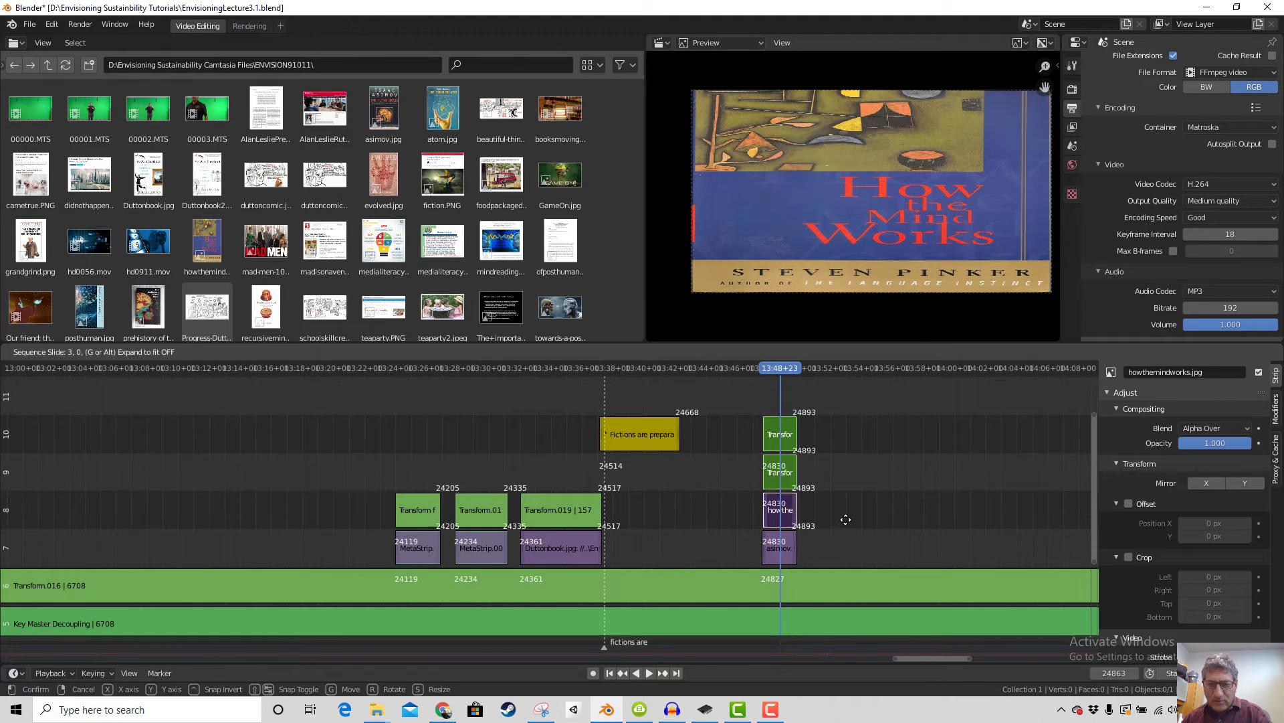
pyautogui.press('Escape')
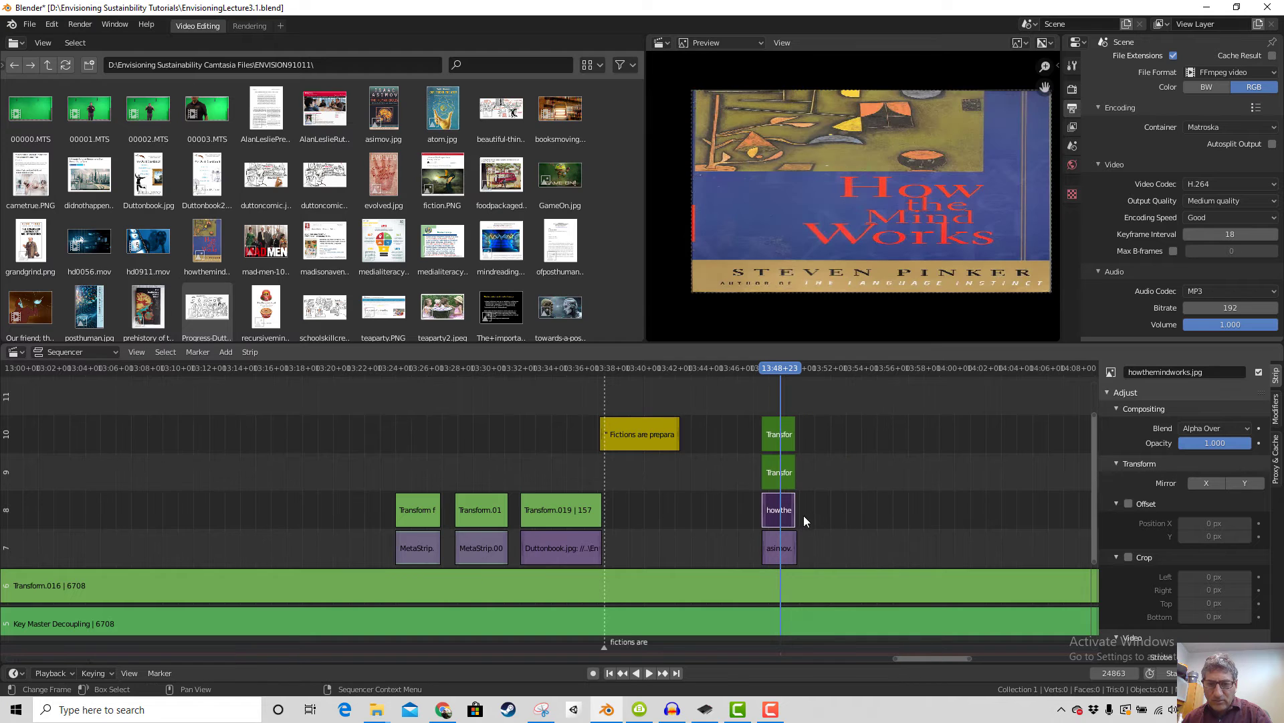
pyautogui.moveTo(788, 511)
pyautogui.mouseDown()
pyautogui.moveTo(851, 513)
pyautogui.moveTo(770, 510)
pyautogui.mouseUp()
# Undo the strip moves, the transform settings and the Transform effects on both book cover strips
pyautogui.hotkey('ctrl', 'z')
pyautogui.hotkey('ctrl', 'z')
pyautogui.hotkey('ctrl', 'z')
pyautogui.hotkey('ctrl', 'z')
pyautogui.hotkey('ctrl', 'z')
pyautogui.hotkey('ctrl', 'z')
pyautogui.hotkey('ctrl', 'z')
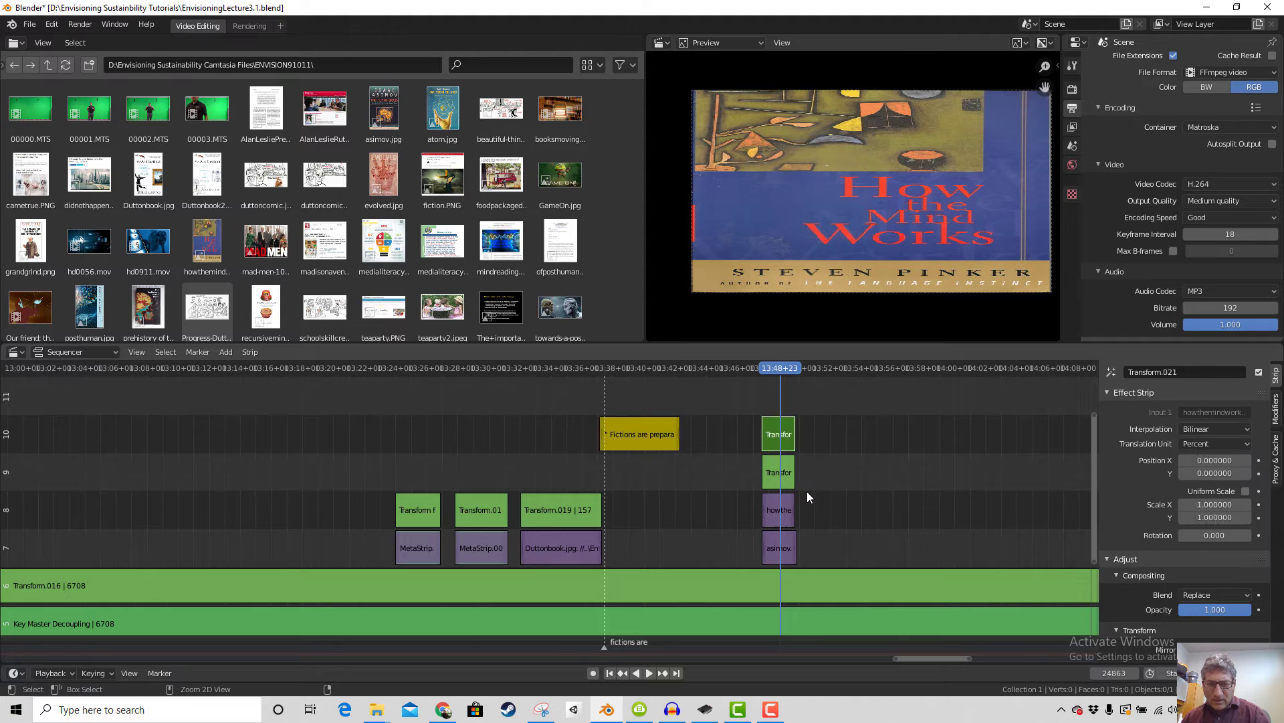
pyautogui.hotkey('ctrl', 'z')
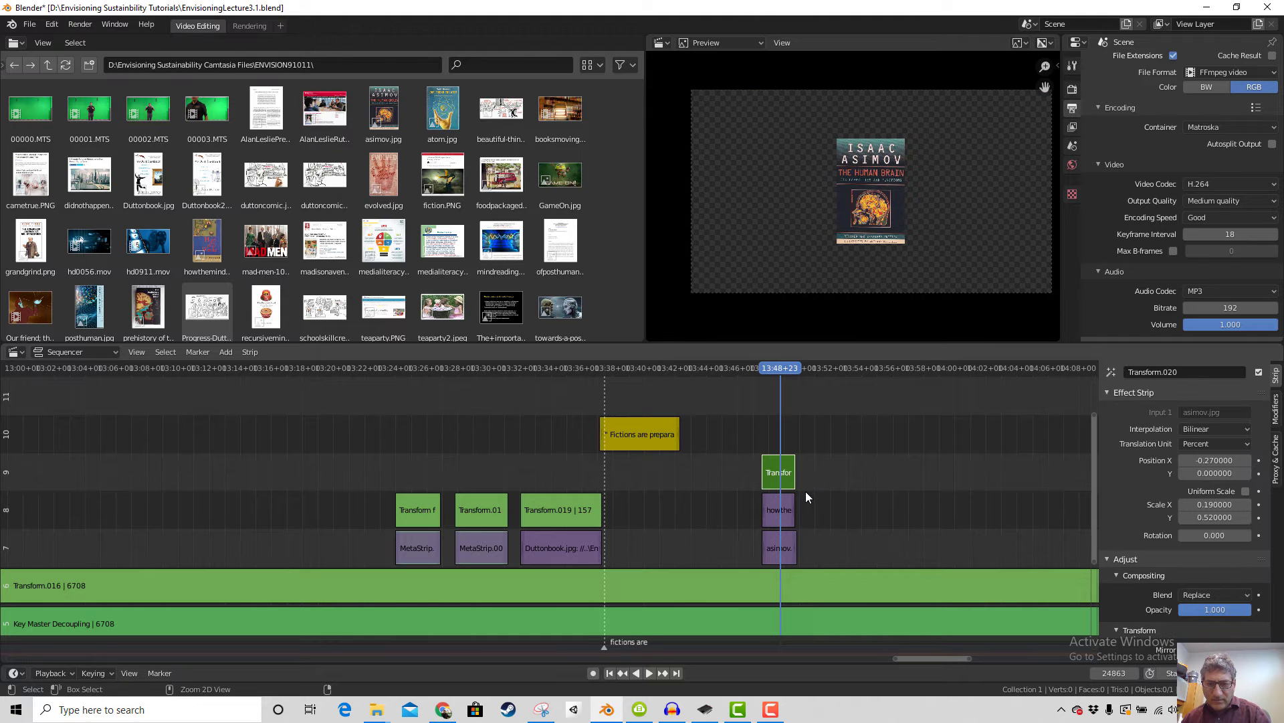
pyautogui.hotkey('ctrl', 'z')
pyautogui.hotkey('ctrl', 'z')
pyautogui.hotkey('ctrl', 'z')
pyautogui.hotkey('ctrl', 'z')
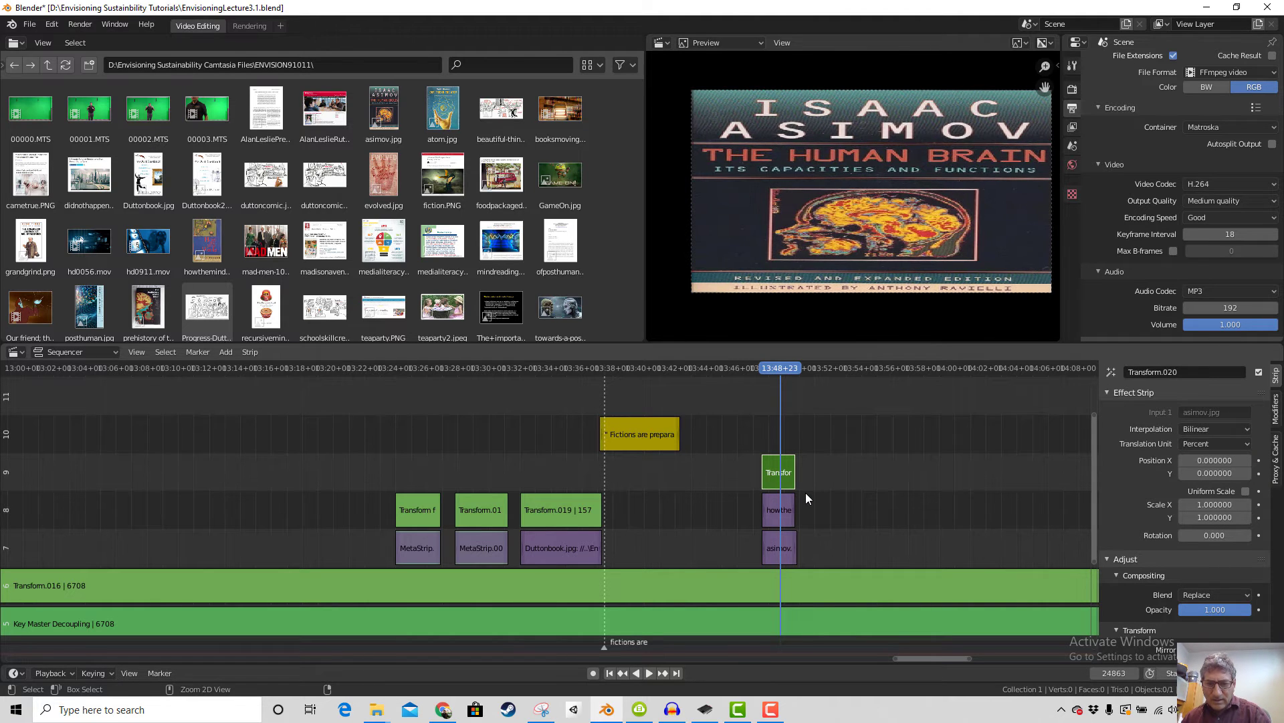
pyautogui.hotkey('ctrl', 'z')
pyautogui.hotkey('ctrl', 'z')
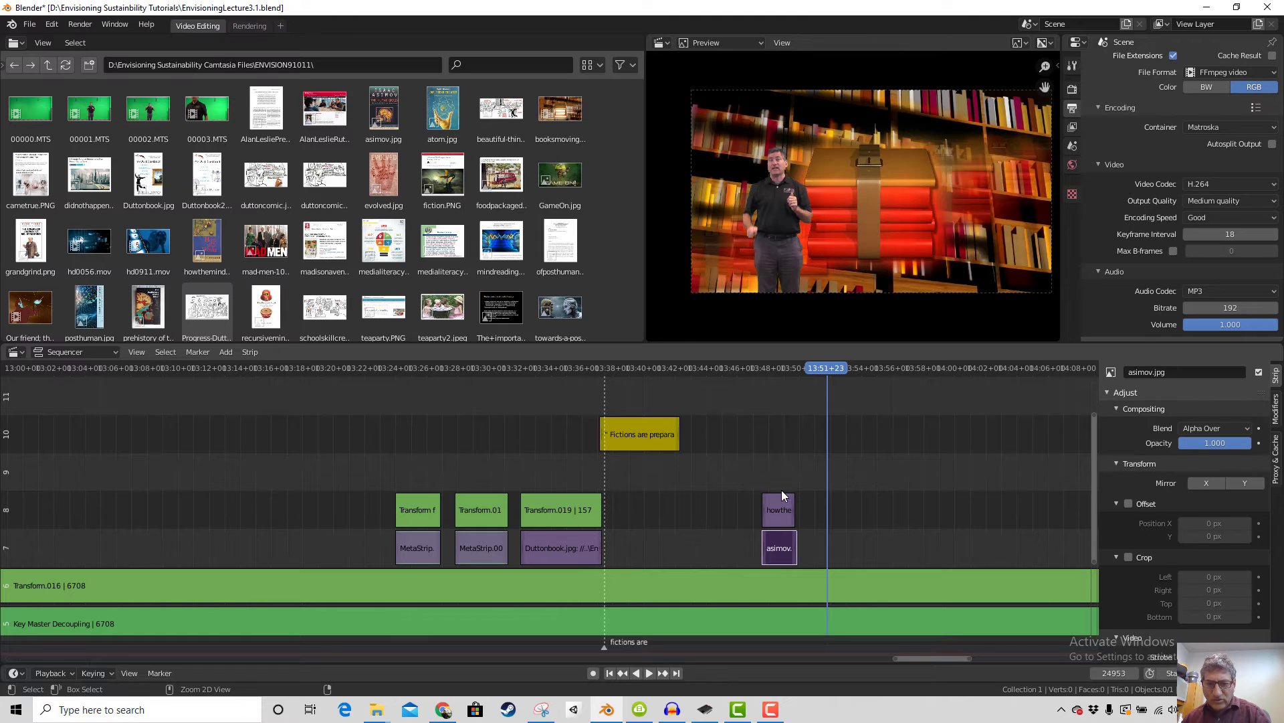
# Move the asimov.jpg strip later in channel 7, just past the end of the howthemindworks.jpg strip
pyautogui.click(779, 513)
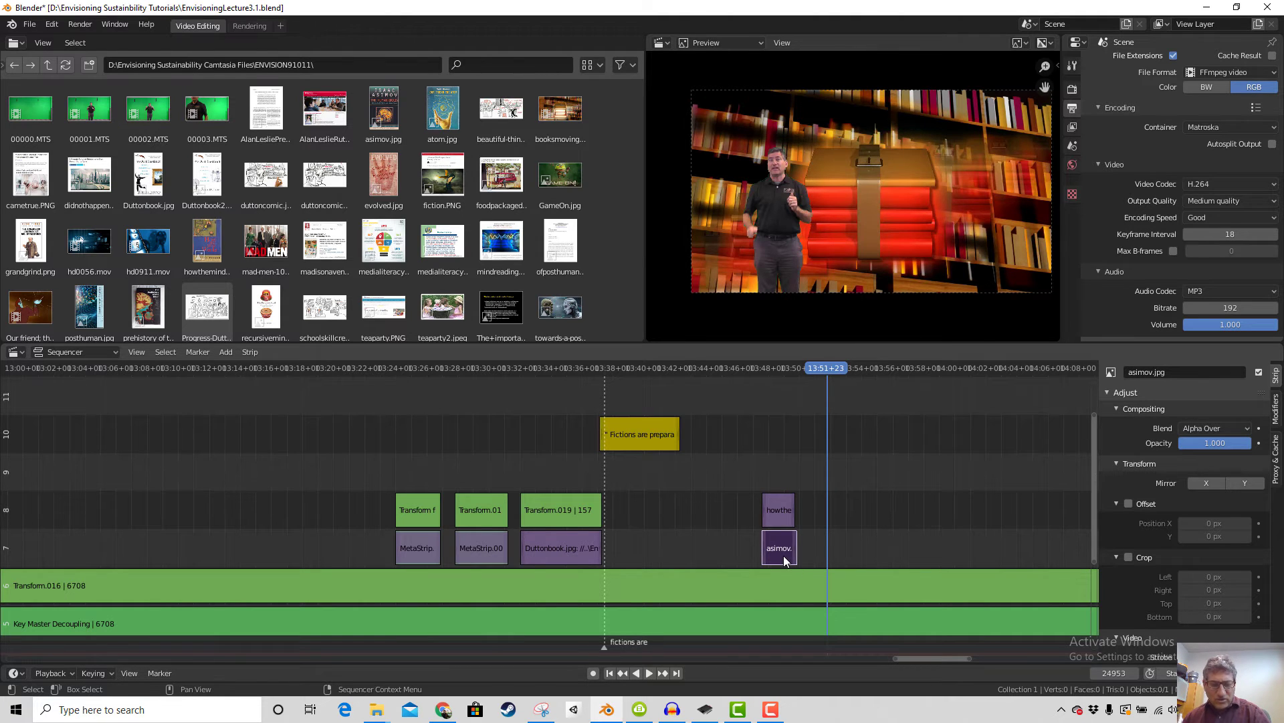
pyautogui.moveTo(784, 555); pyautogui.dragTo(824, 553)
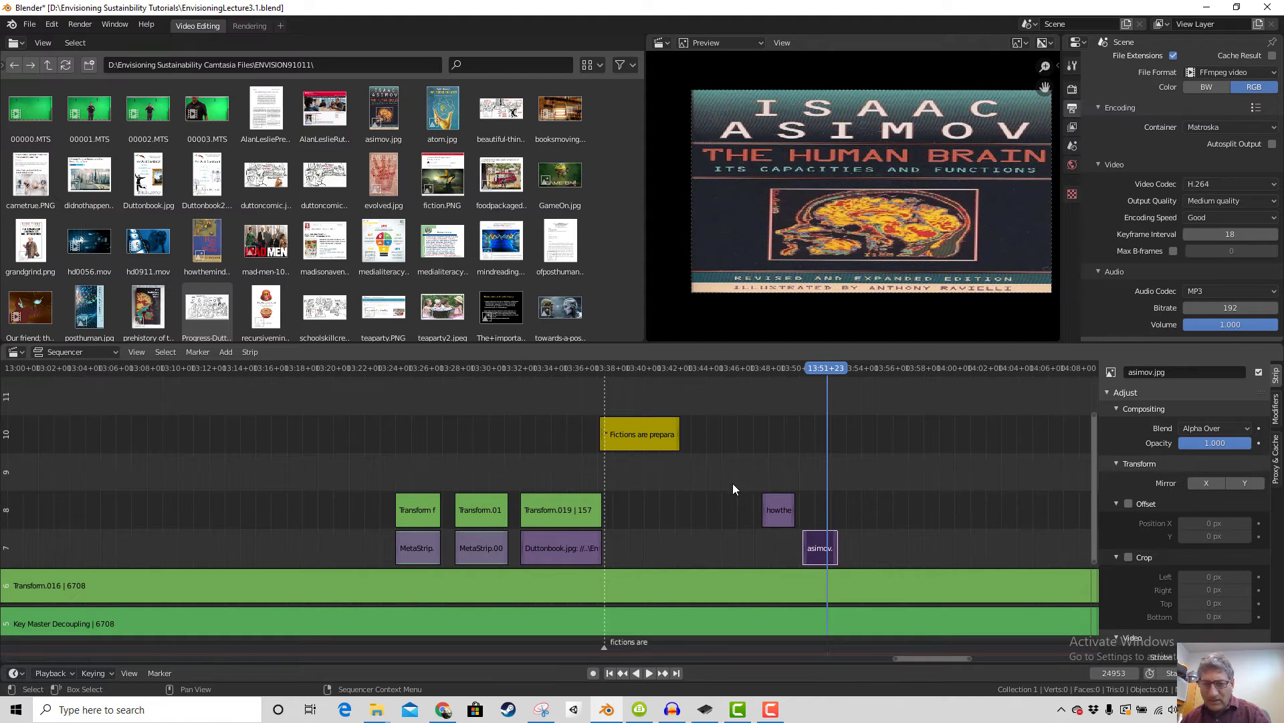
# Add a Transform effect to the asimov.jpg strip and set its scale to 0.22 in X and 0.43 in Y
pyautogui.click(230, 353)
pyautogui.moveTo(249, 503)
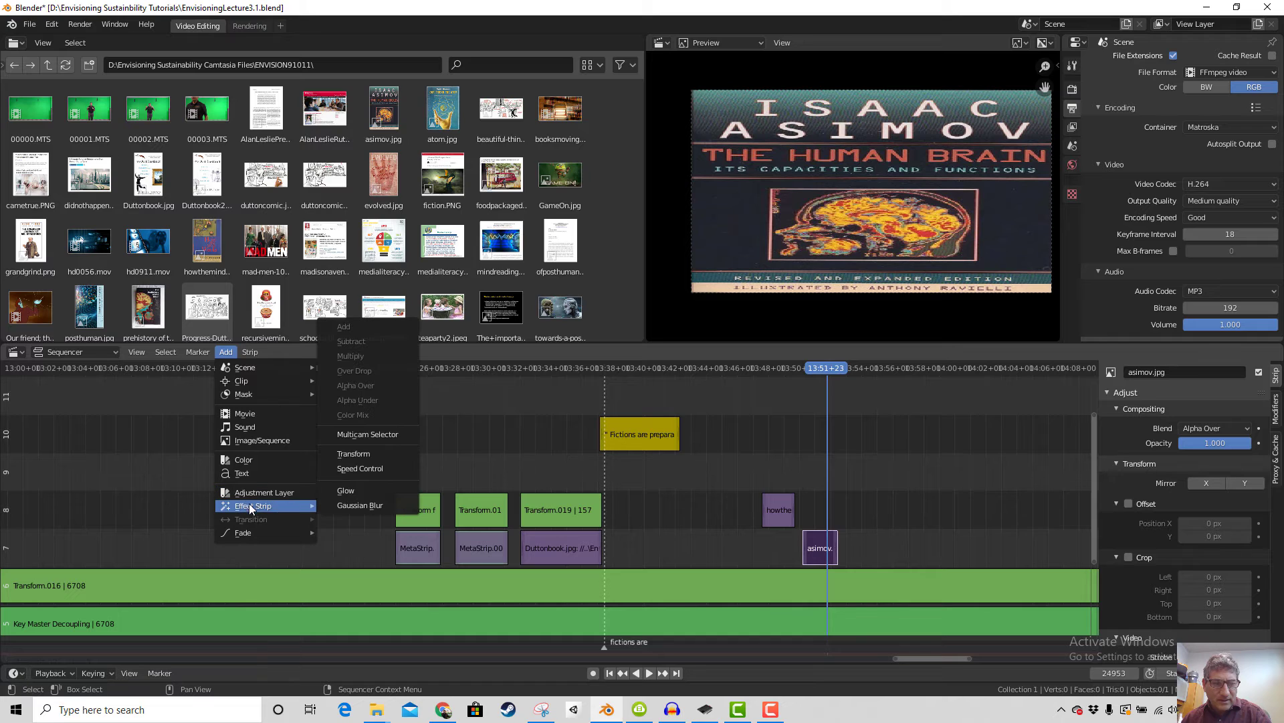
pyautogui.click(352, 453)
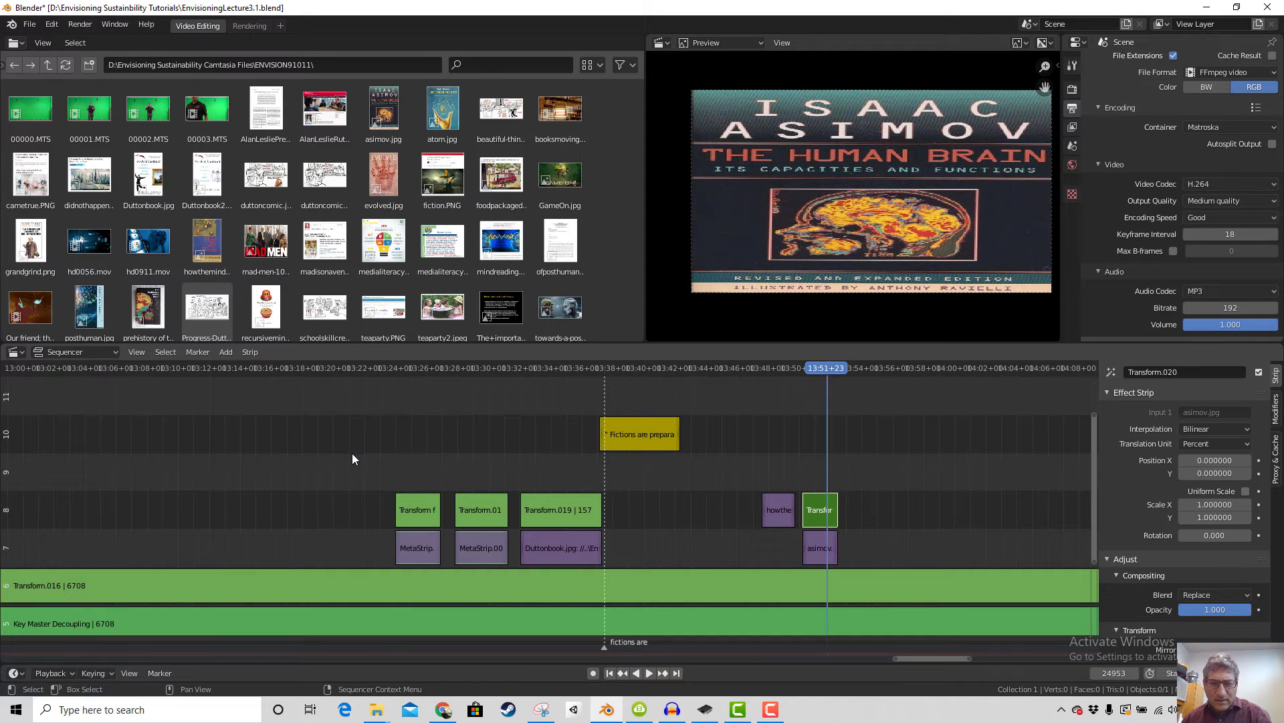
pyautogui.click(1214, 504)
pyautogui.write('0.4')
pyautogui.press('Return')
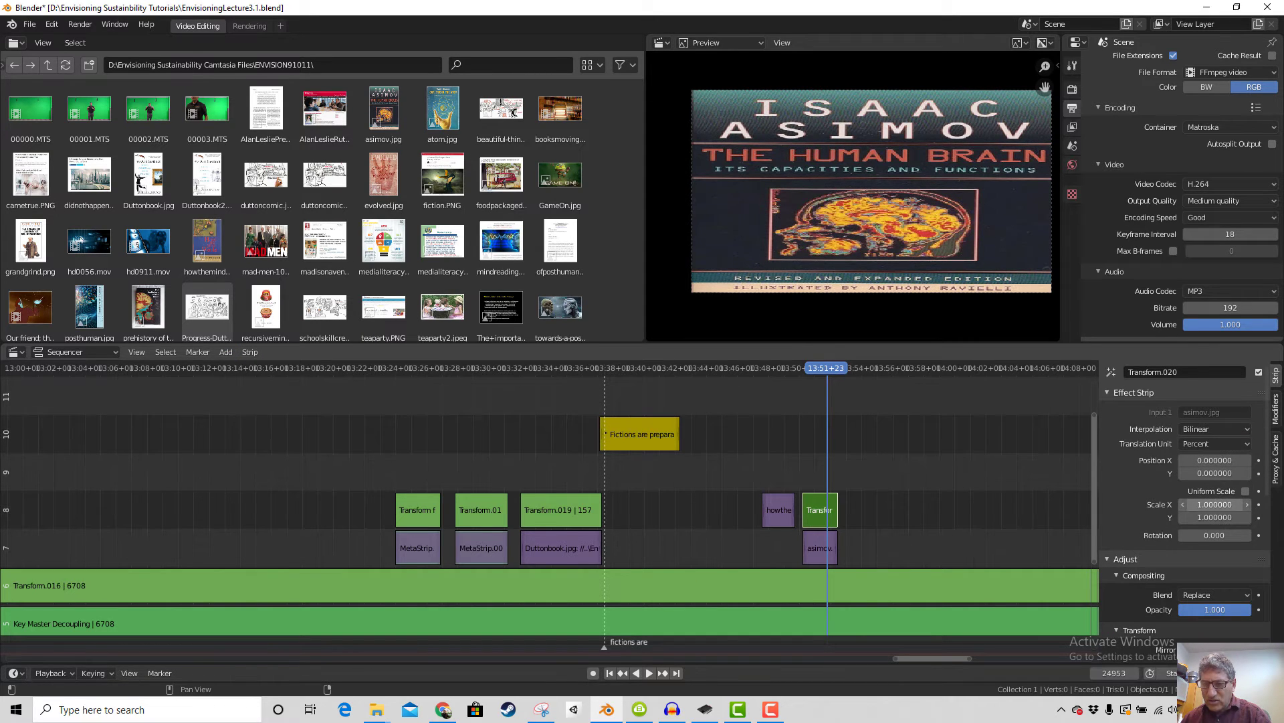
pyautogui.moveTo(1225, 504); pyautogui.dragTo(1191, 504)
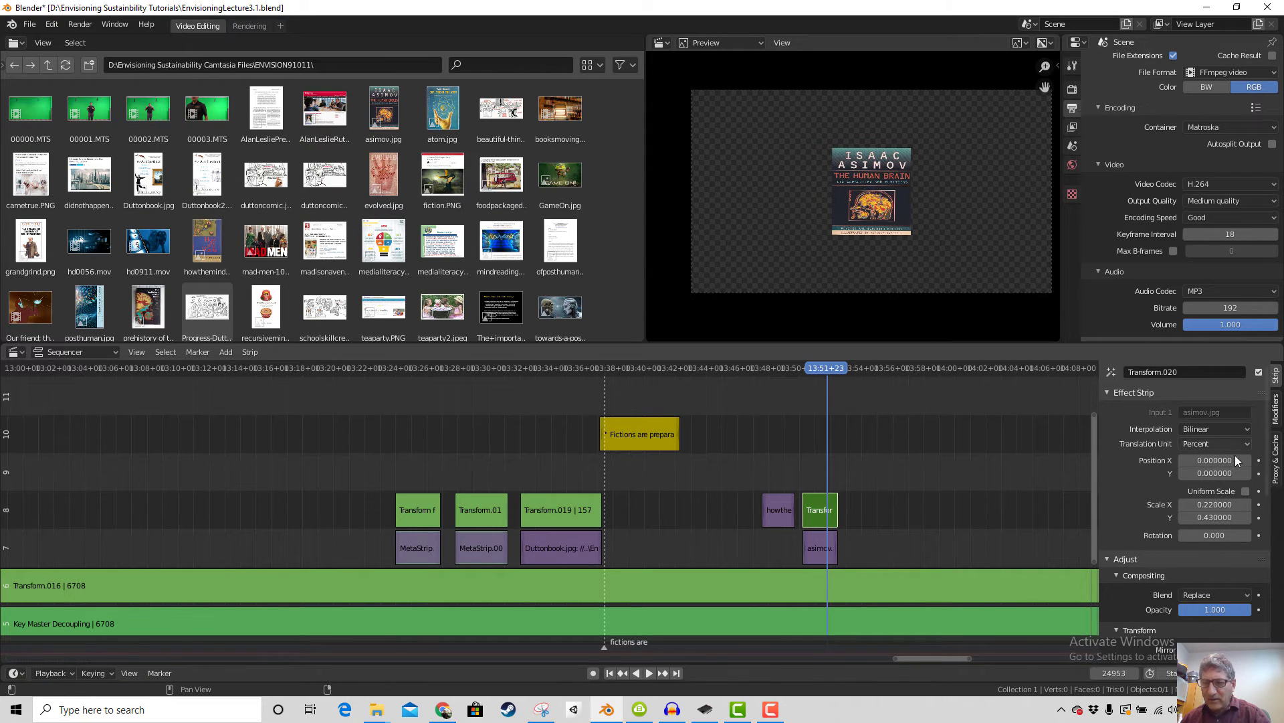
# Set the asimov.jpg Transform's blend mode to Alpha Over, with X position 0.69 and X scale 0.19
pyautogui.scroll(-4, 1238, 461)
pyautogui.click(1243, 487)
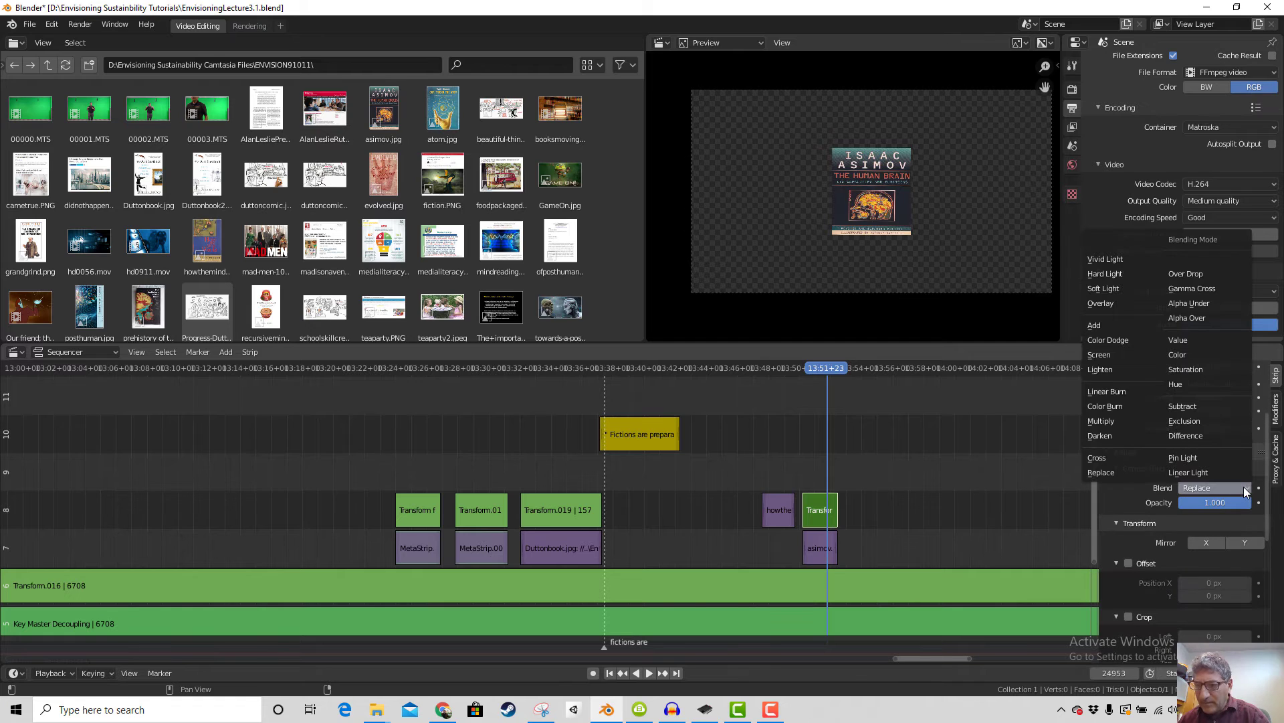
pyautogui.click(1201, 315)
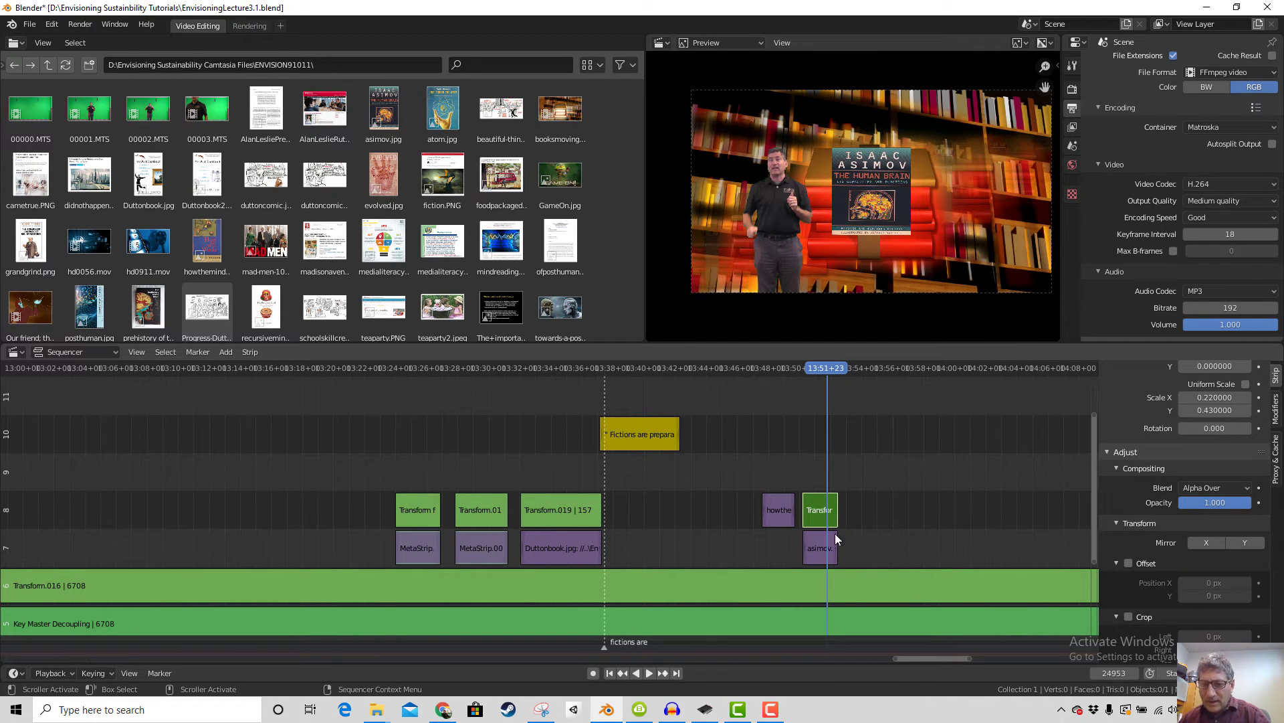
pyautogui.scroll(4, 1235, 503)
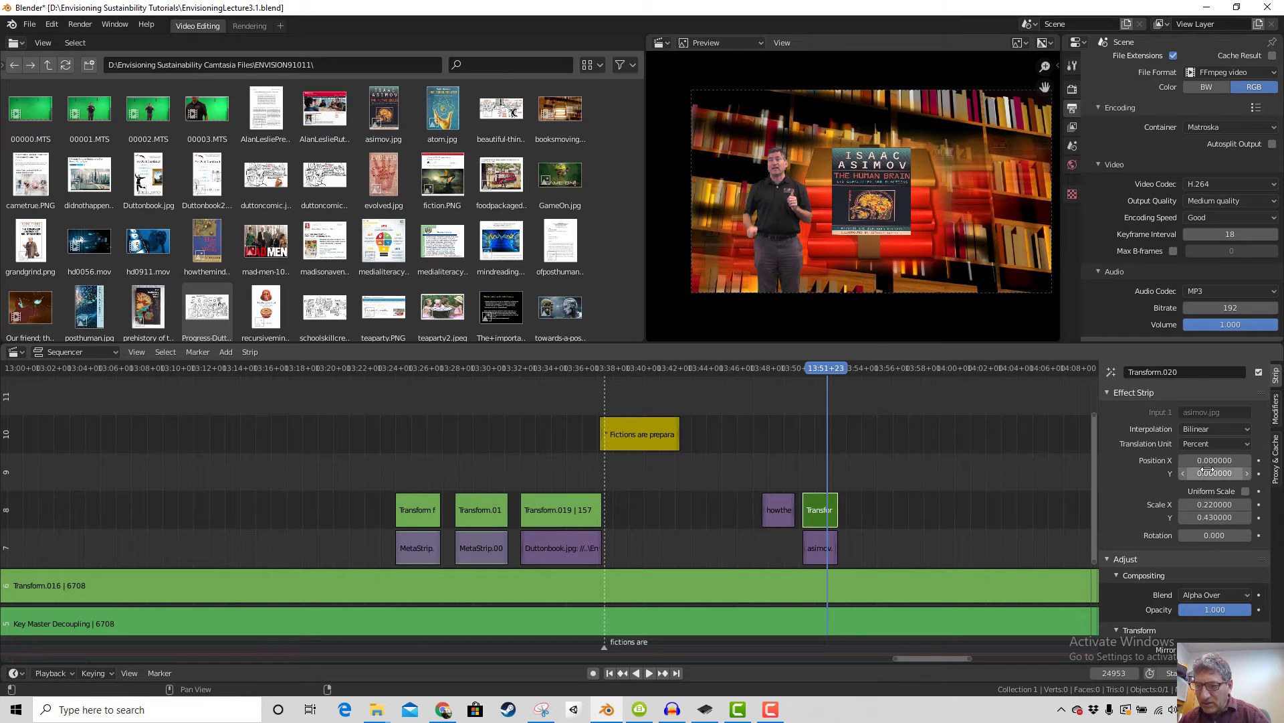
pyautogui.moveTo(1214, 460); pyautogui.dragTo(1264, 460)
pyautogui.moveTo(1214, 504)
pyautogui.mouseDown()
pyautogui.moveTo(1198, 504)
pyautogui.moveTo(1225, 504)
pyautogui.mouseUp()
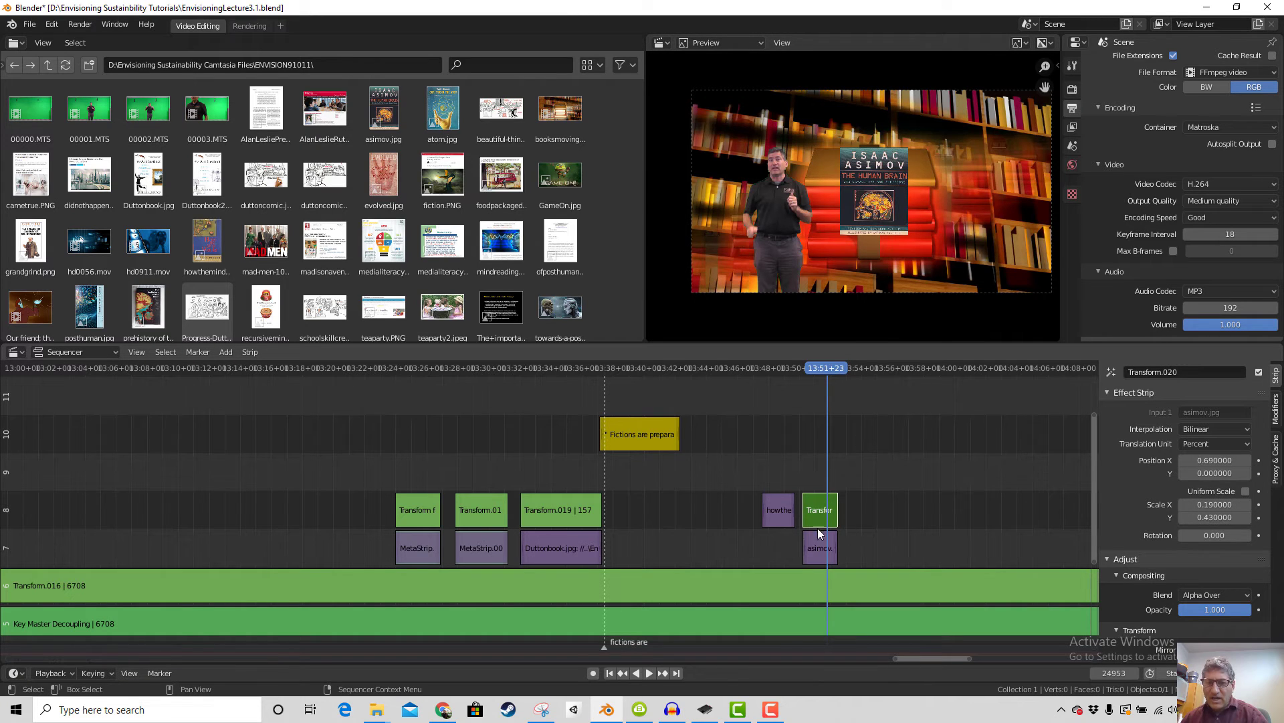
# Add a Transform effect strip to the howthemindworks.jpg strip
pyautogui.click(777, 509)
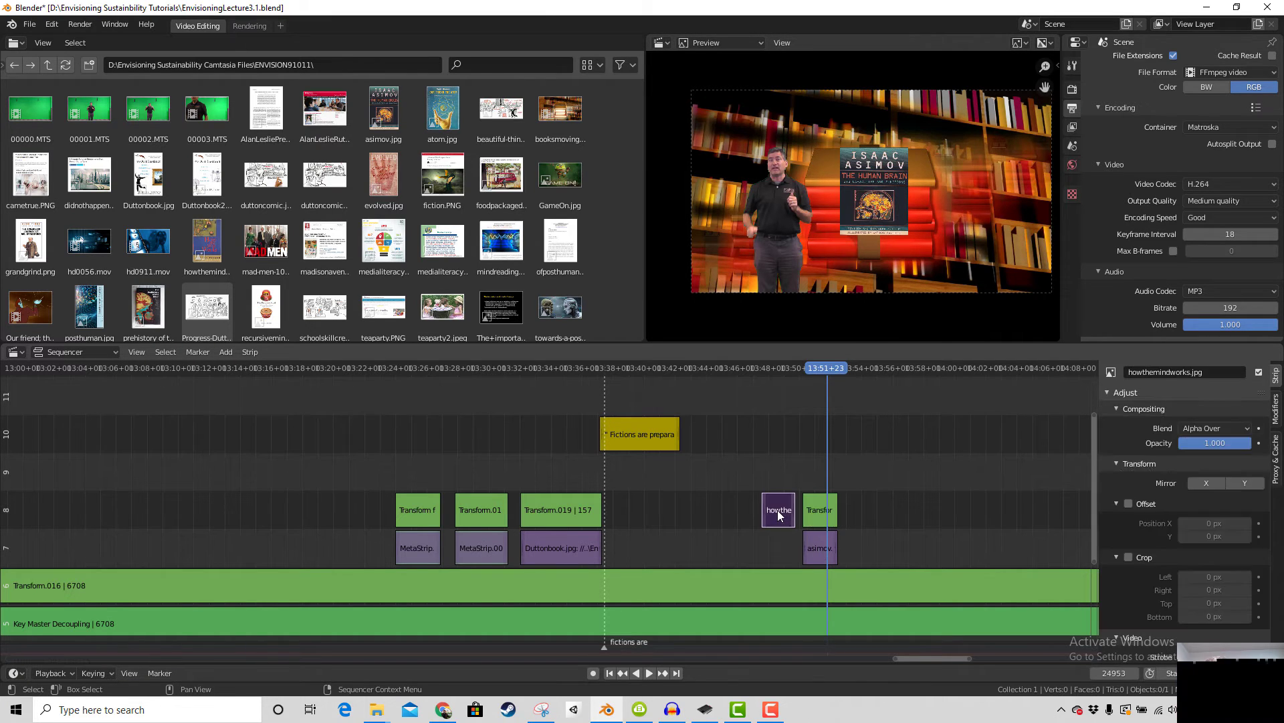
pyautogui.click(227, 352)
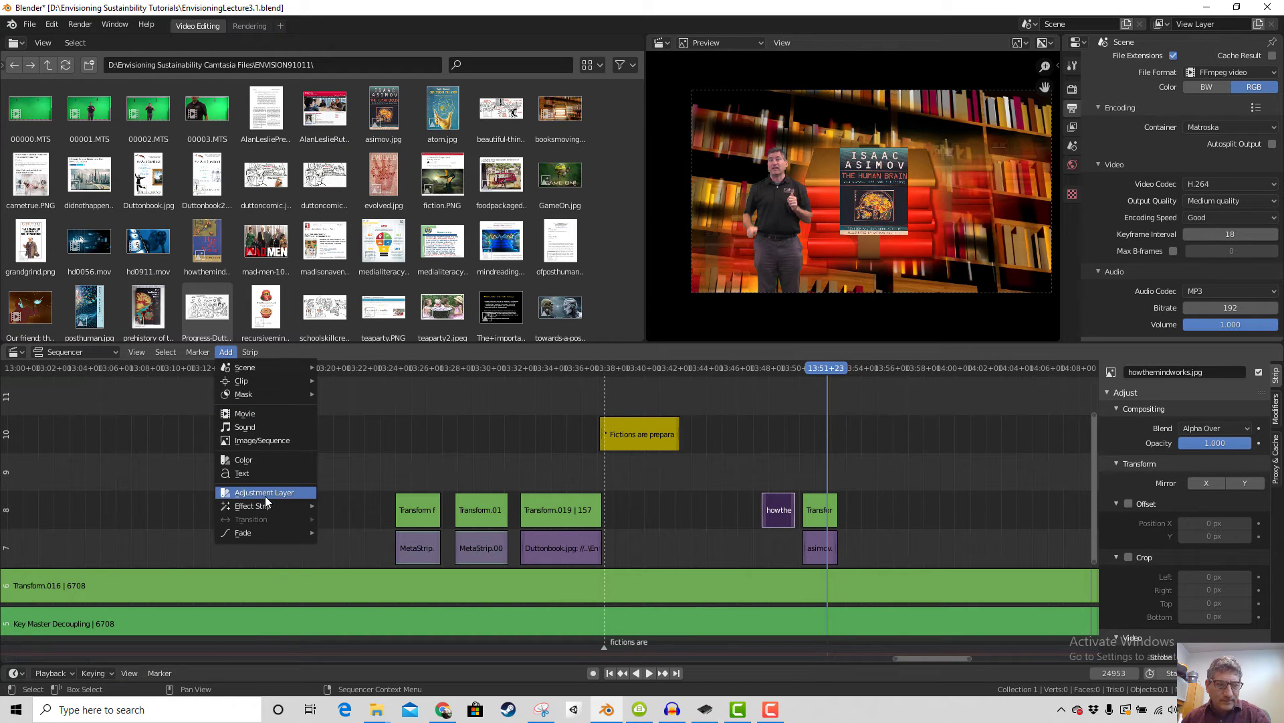
pyautogui.moveTo(265, 505)
pyautogui.click(365, 456)
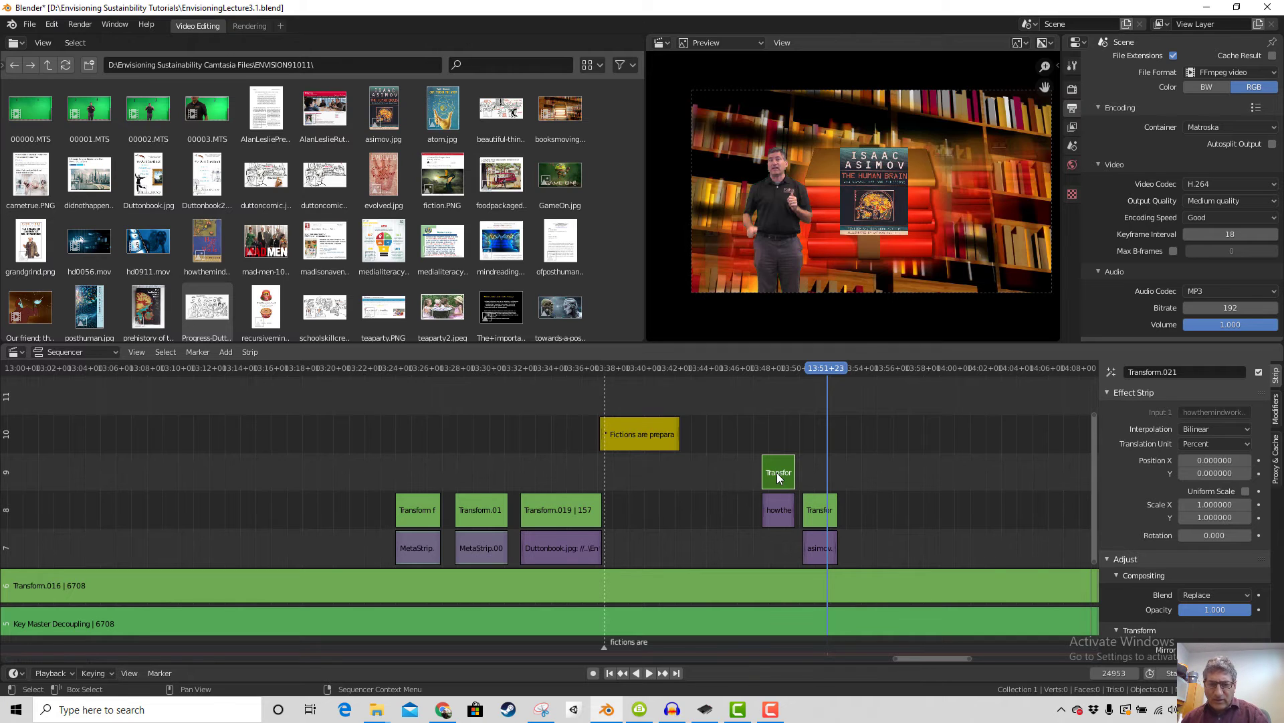
# Copy the X and Y scale and the Alpha Over blend from the asimov.jpg Transform to the howthemindworks.jpg Transform
pyautogui.click(820, 512)
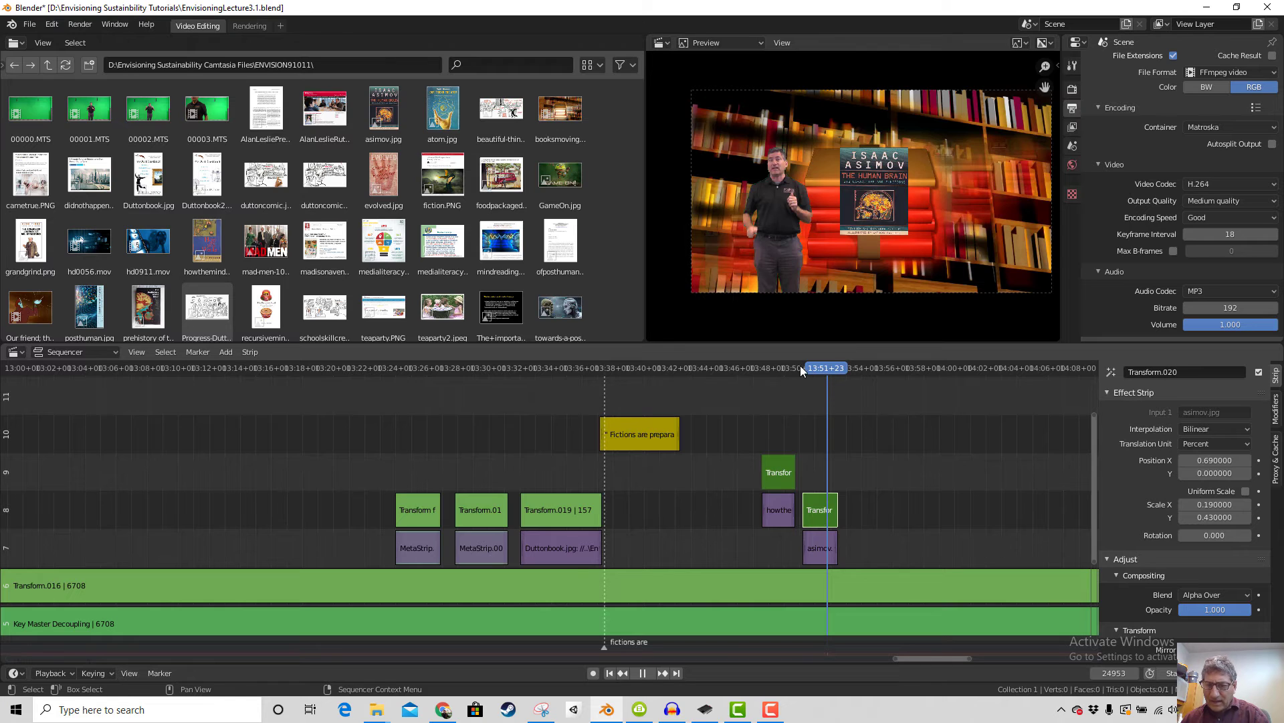
pyautogui.moveTo(793, 371); pyautogui.dragTo(788, 376)
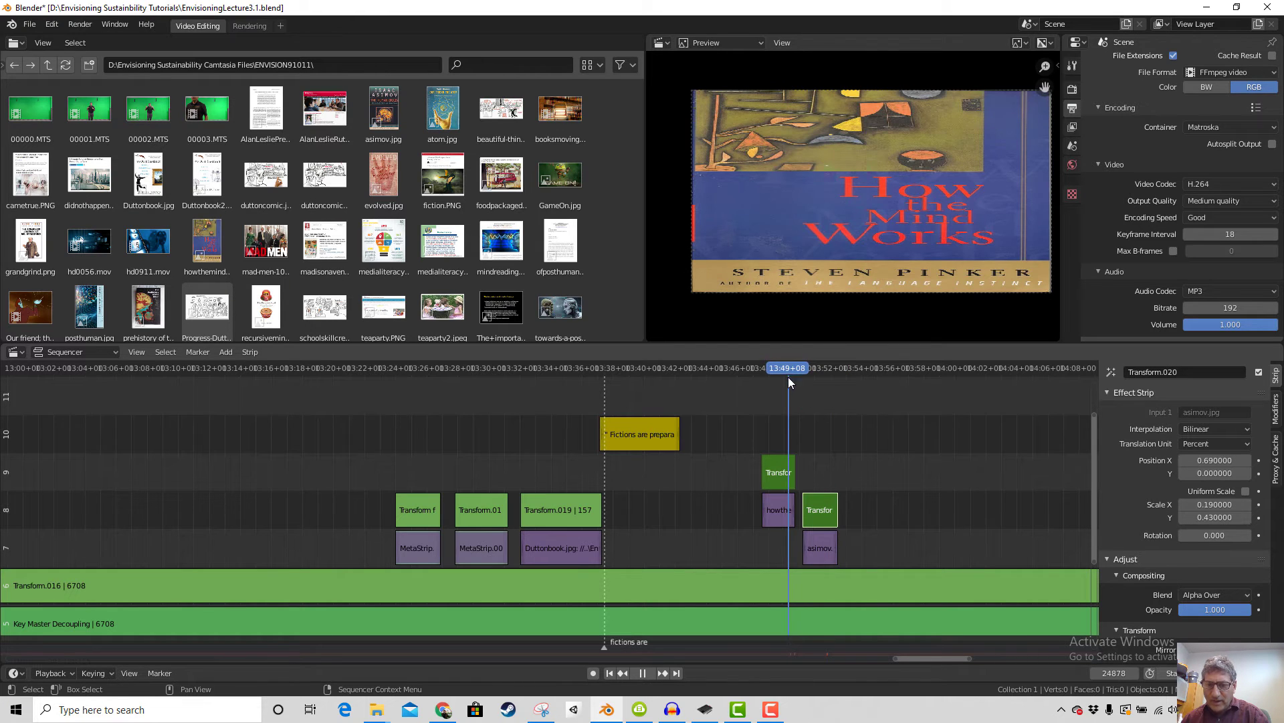
pyautogui.press('space')
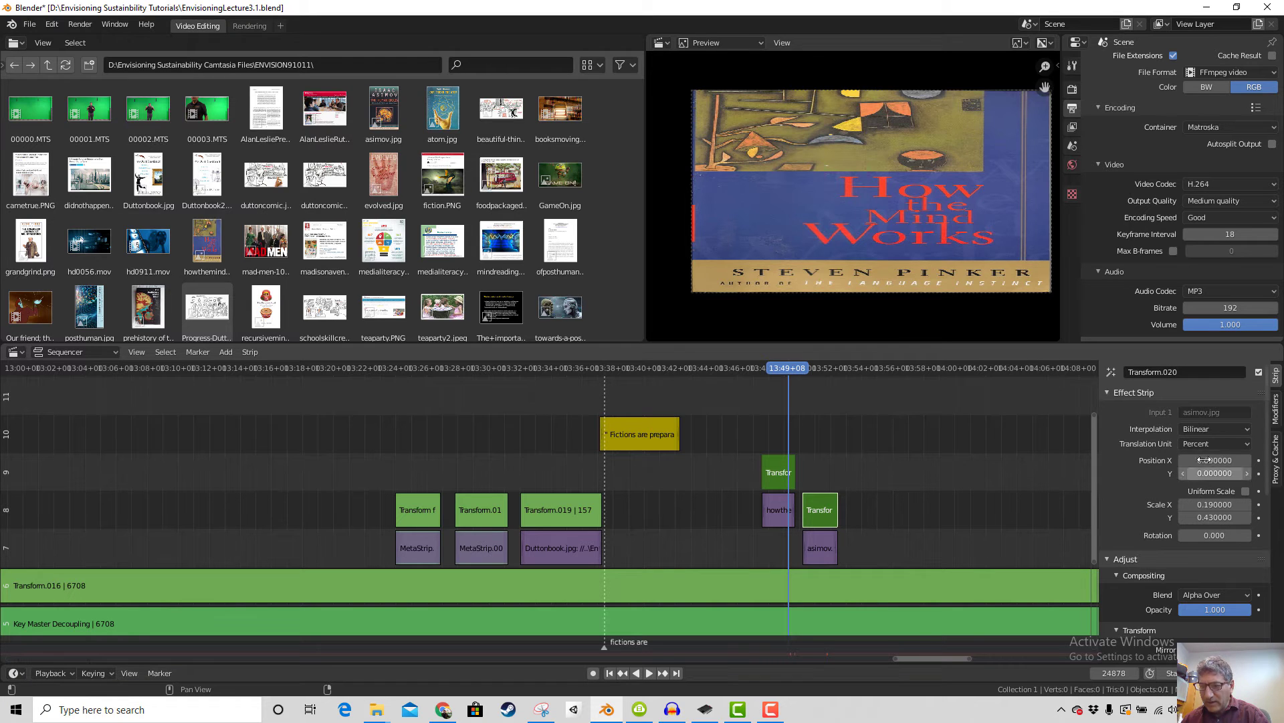
pyautogui.rightClick(1213, 504)
pyautogui.click(1213, 506)
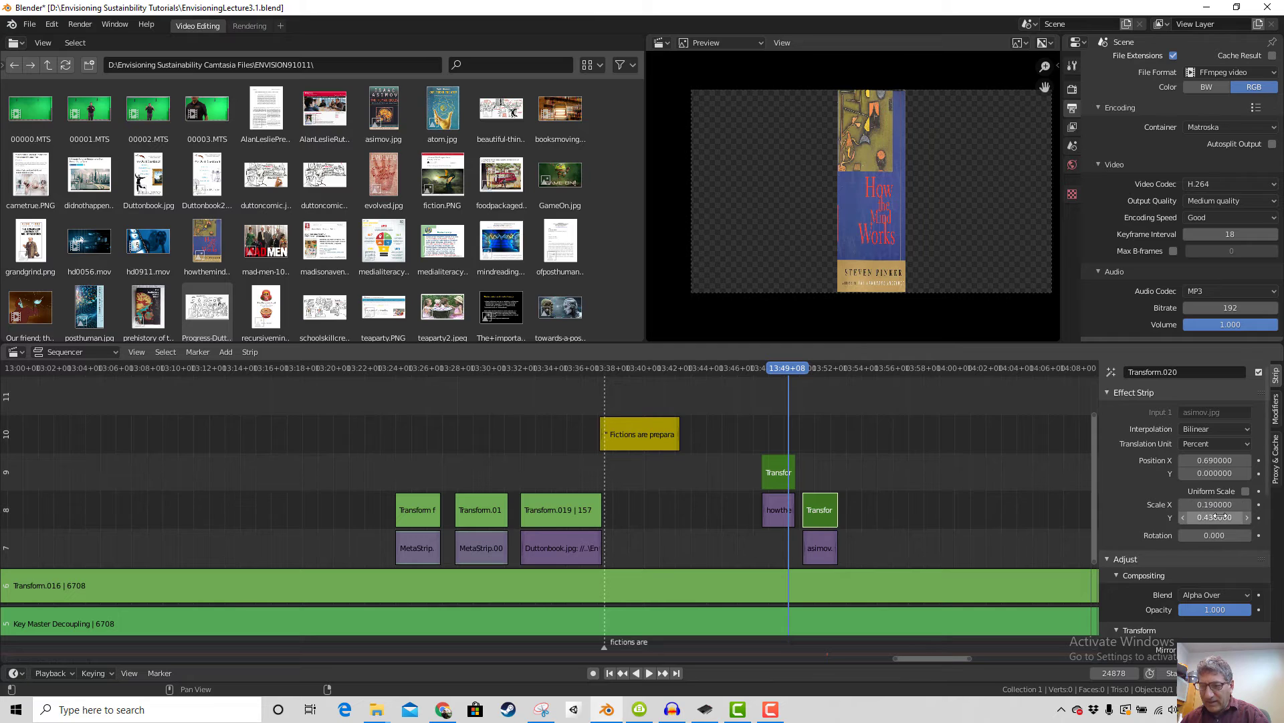
pyautogui.rightClick(1219, 516)
pyautogui.click(1206, 515)
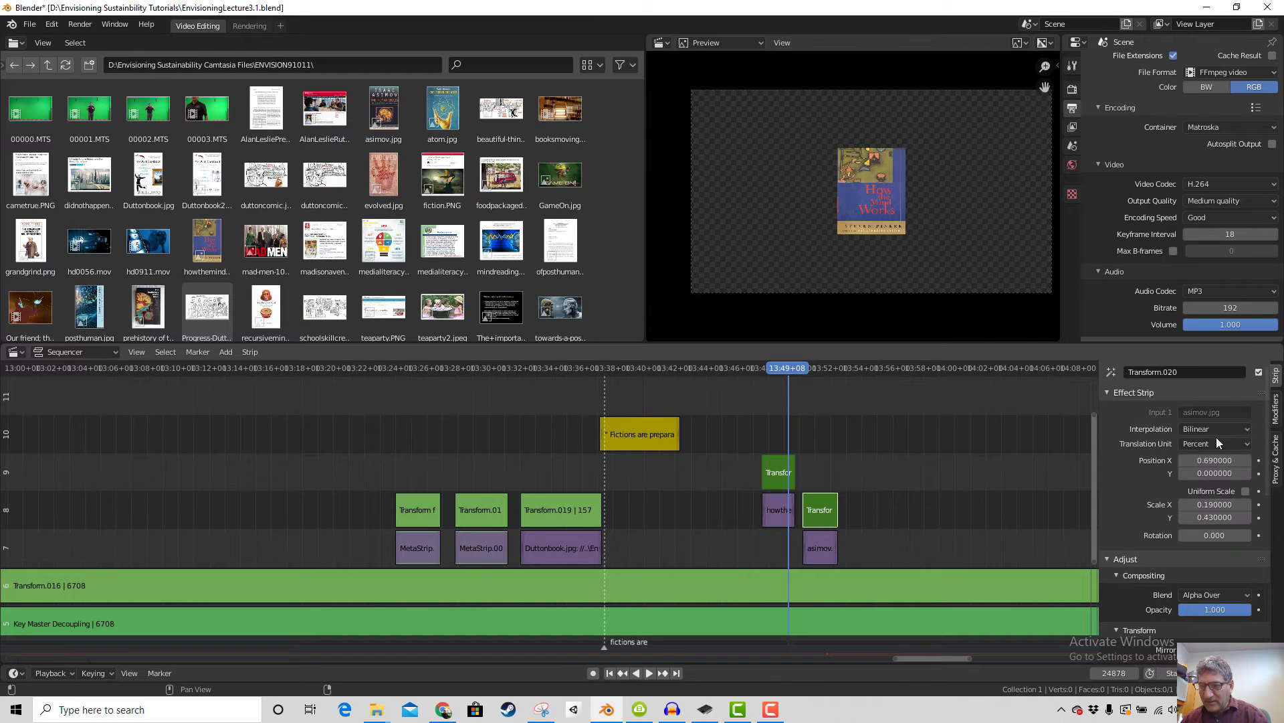
pyautogui.rightClick(1208, 593)
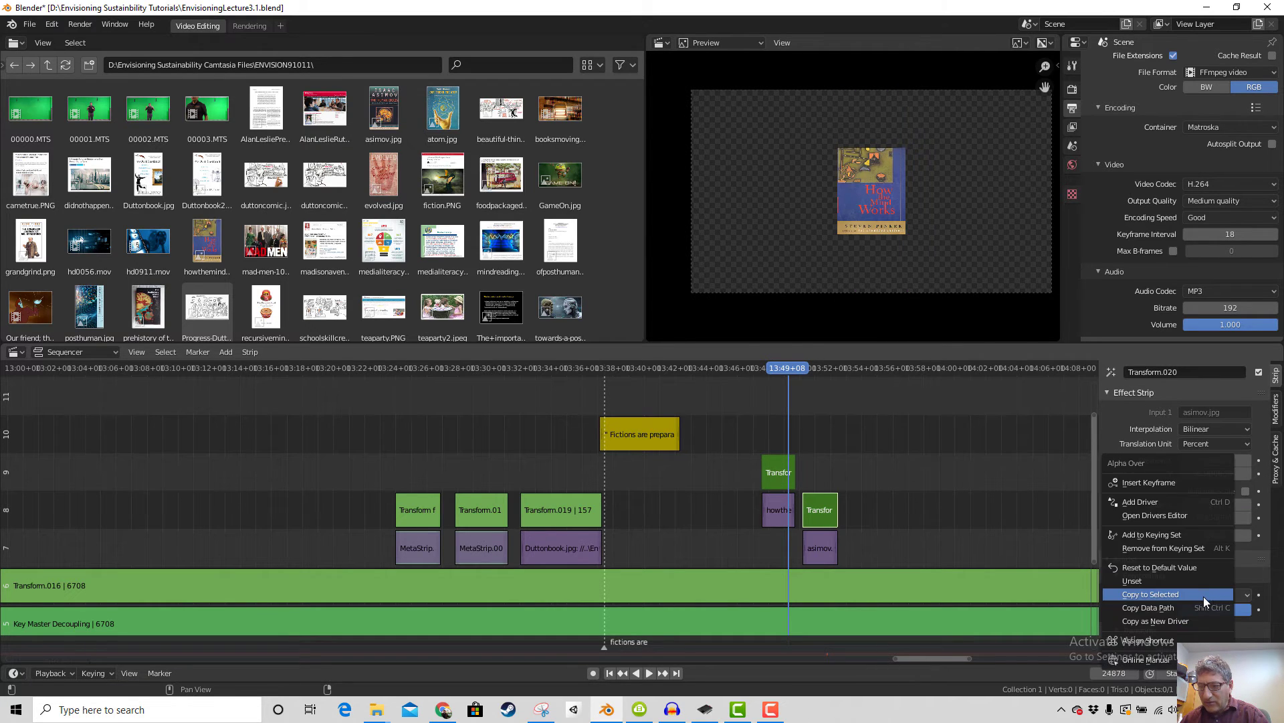
pyautogui.click(1182, 595)
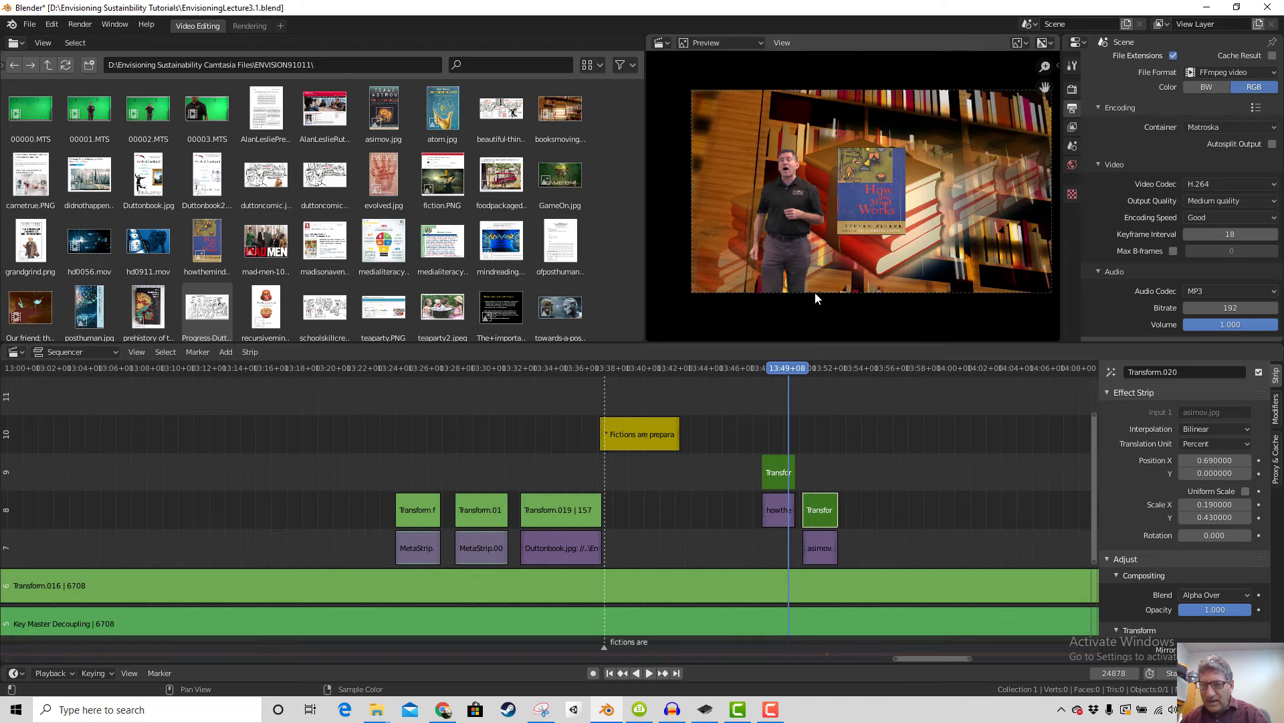
# Move the asimov.jpg strip together with its Transform to channels 10 and 11, directly above the howthemindworks.jpg strips
pyautogui.click(829, 371)
pyautogui.press('space')
pyautogui.press('space')
pyautogui.click(829, 370)
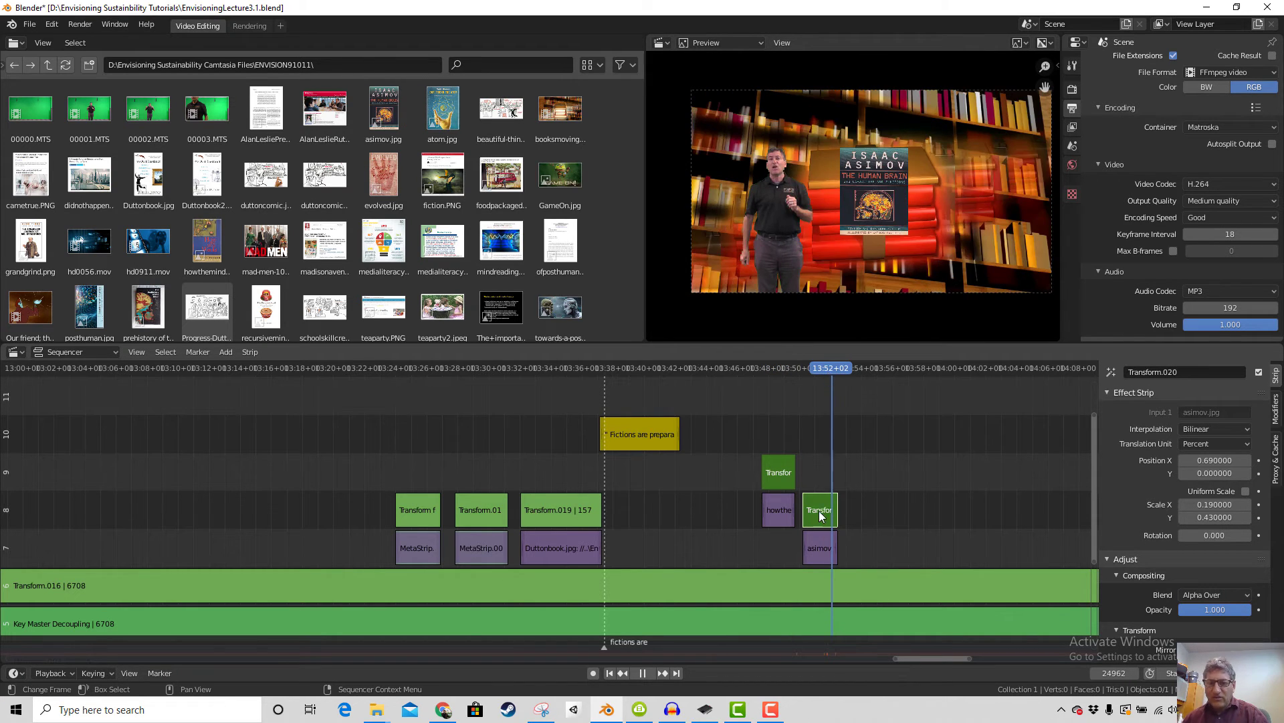
pyautogui.press('g')
pyautogui.moveTo(825, 521); pyautogui.dragTo(824, 522)
pyautogui.click(812, 553)
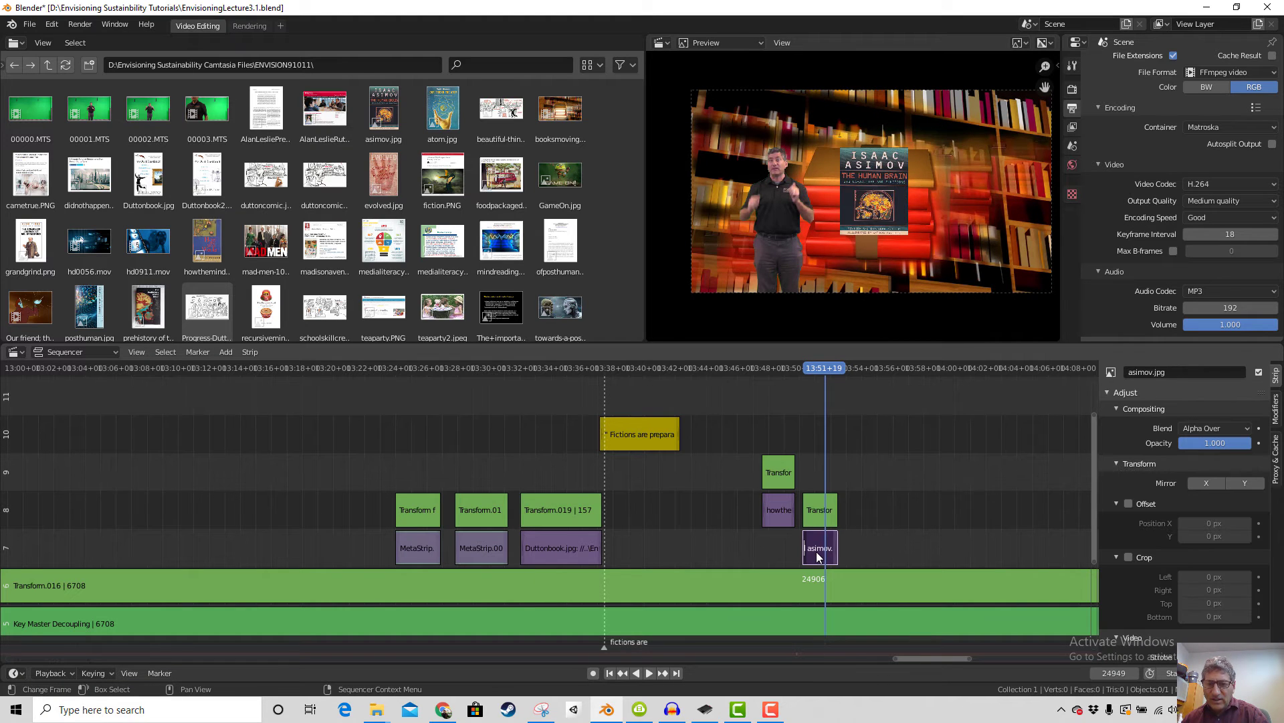
pyautogui.press('g')
pyautogui.click(819, 548)
pyautogui.press('b')
pyautogui.moveTo(820, 545); pyautogui.dragTo(811, 508)
pyautogui.press('g')
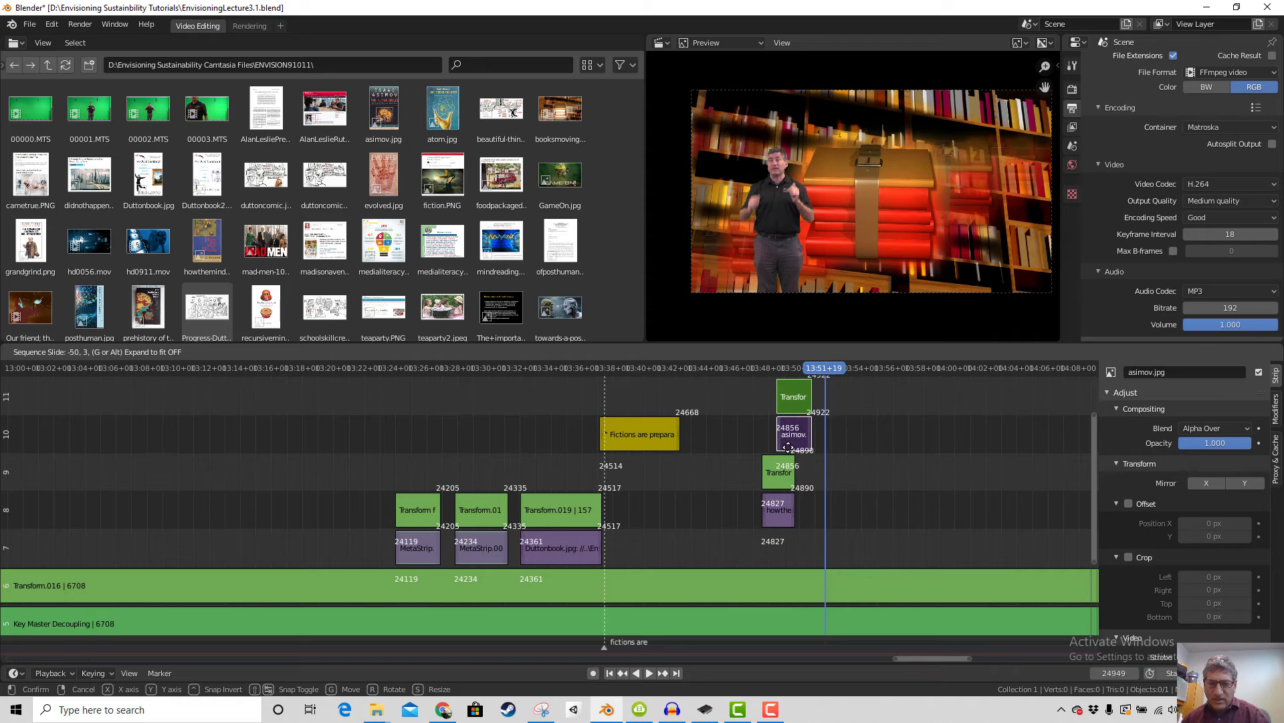
pyautogui.click(778, 449)
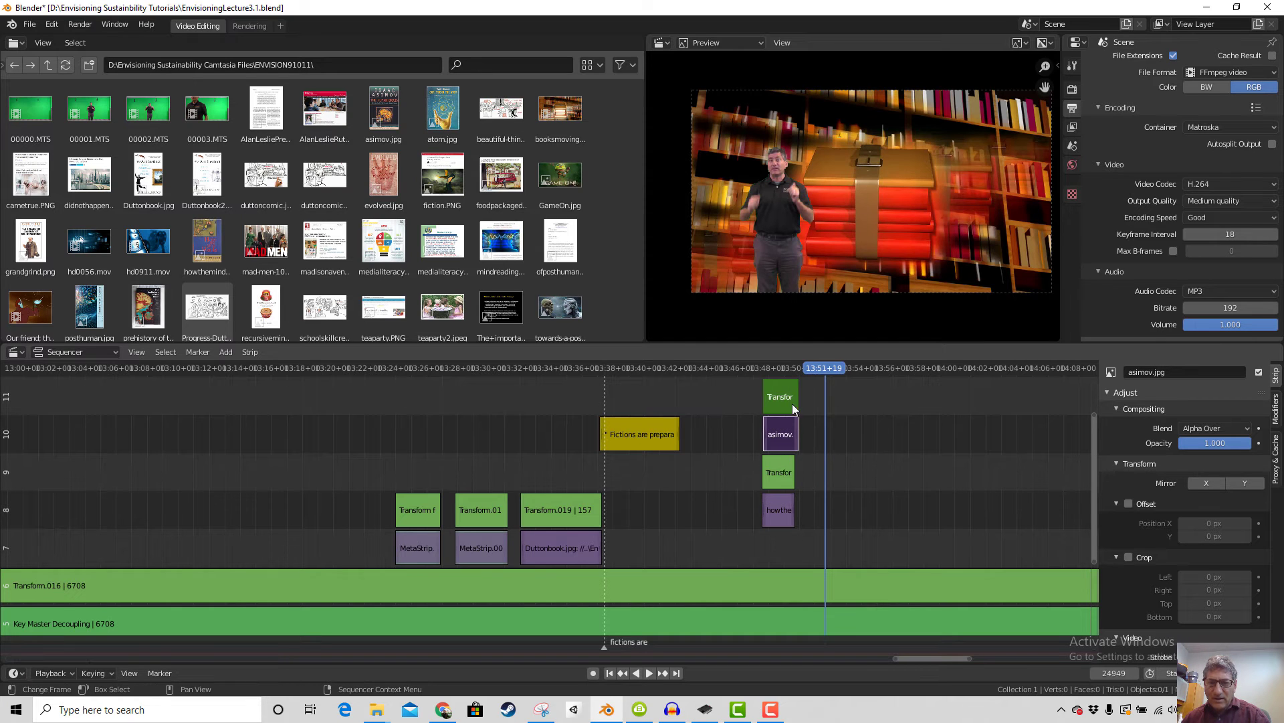
# With the playhead at 13:48+24, set the asimov.jpg Transform's position to about X 28.14, Y 9.93 and its rotation to 16.3
pyautogui.click(783, 373)
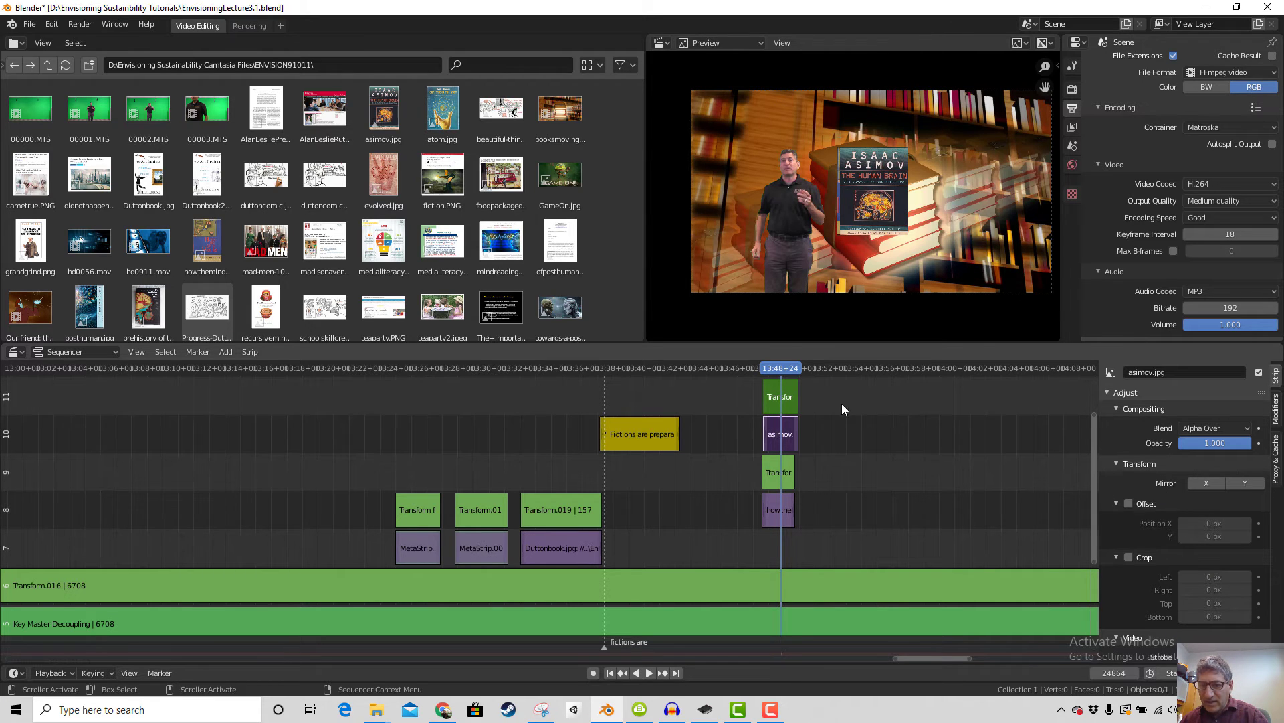
pyautogui.click(780, 400)
pyautogui.click(1249, 460)
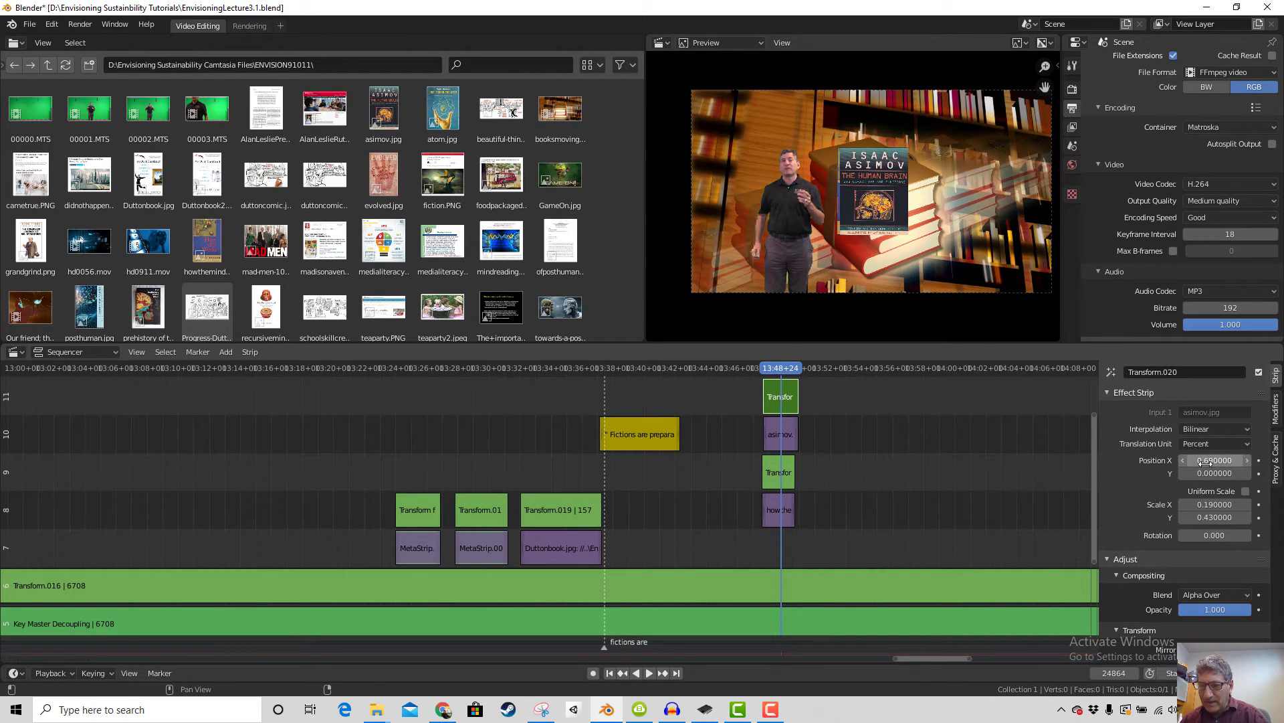
pyautogui.moveTo(1214, 460); pyautogui.dragTo(1267, 473)
pyautogui.moveTo(1219, 536); pyautogui.dragTo(1280, 536)
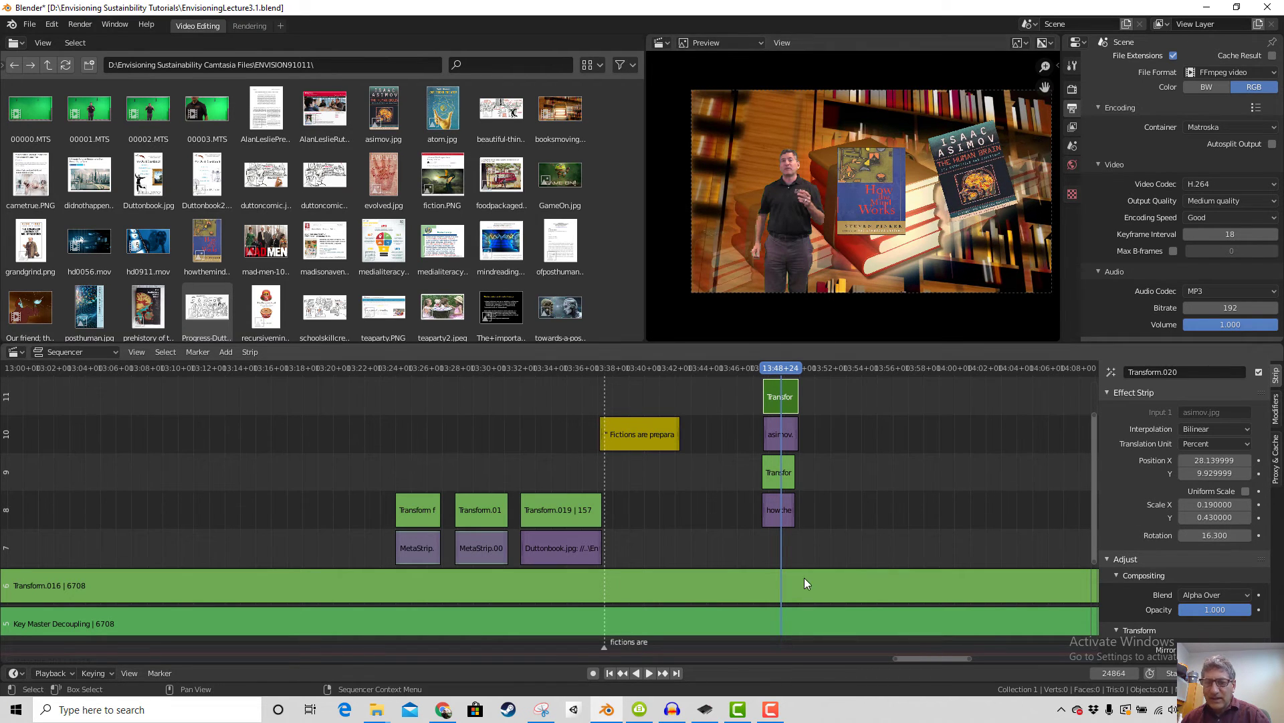
# Select both book cover Transforms with the asimov.jpg one active and copy its rotation to the howthemindworks.jpg one
pyautogui.click(770, 475)
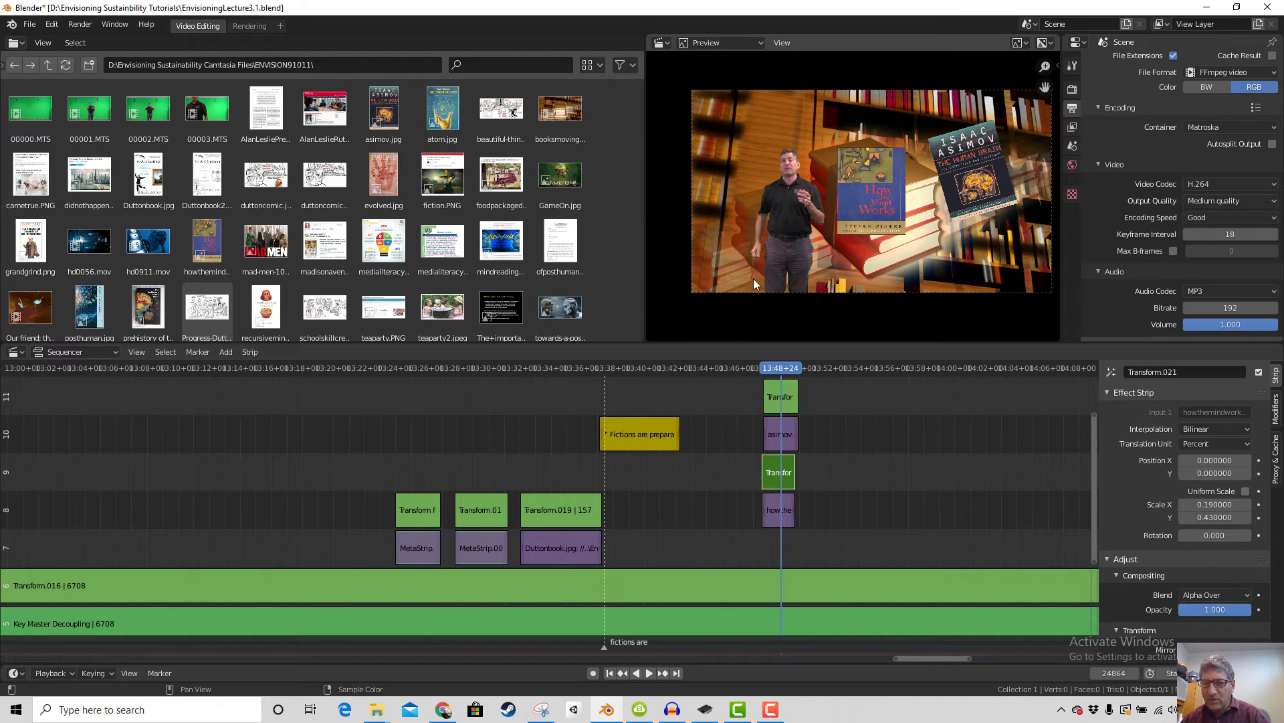
pyautogui.click(781, 397)
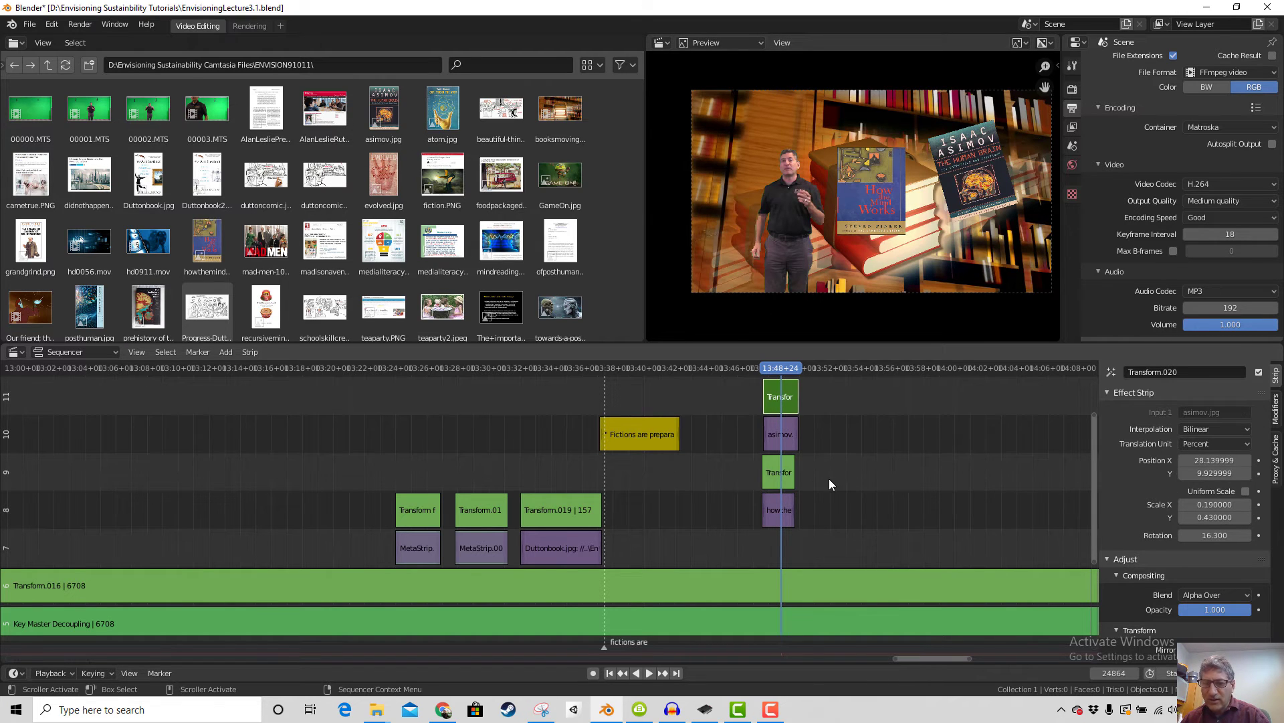
pyautogui.click(781, 476)
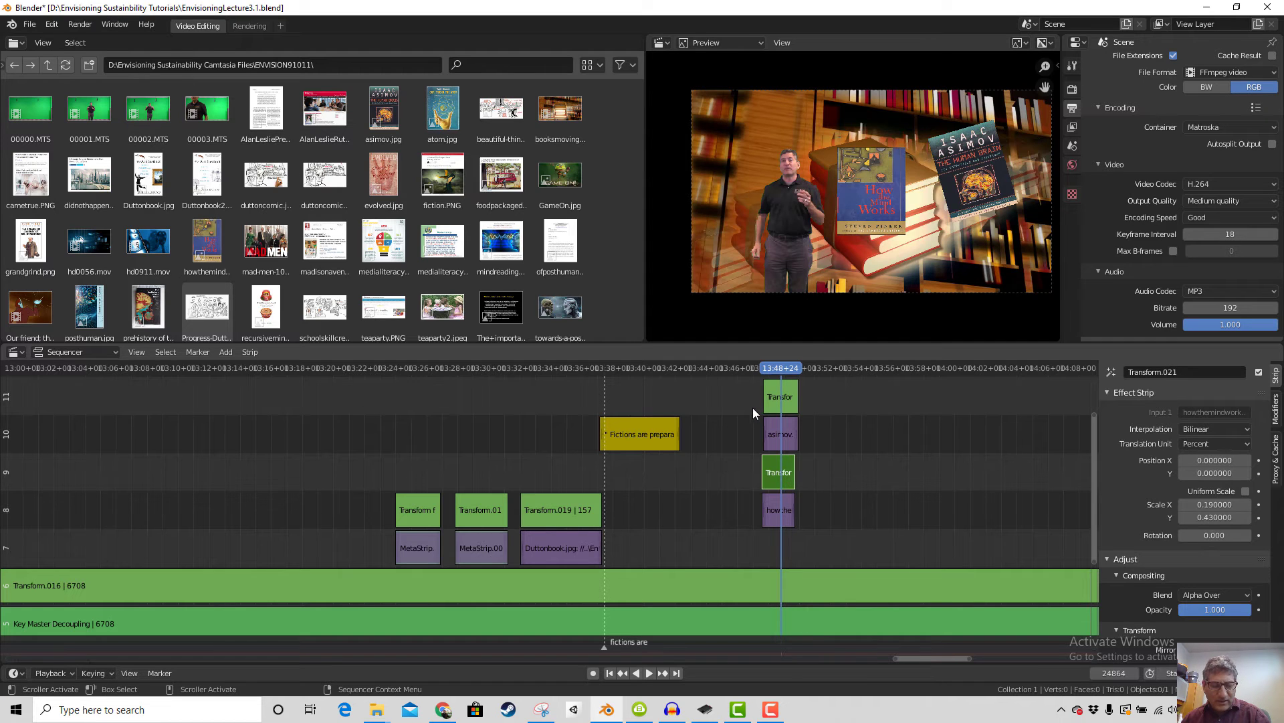
pyautogui.click(777, 397)
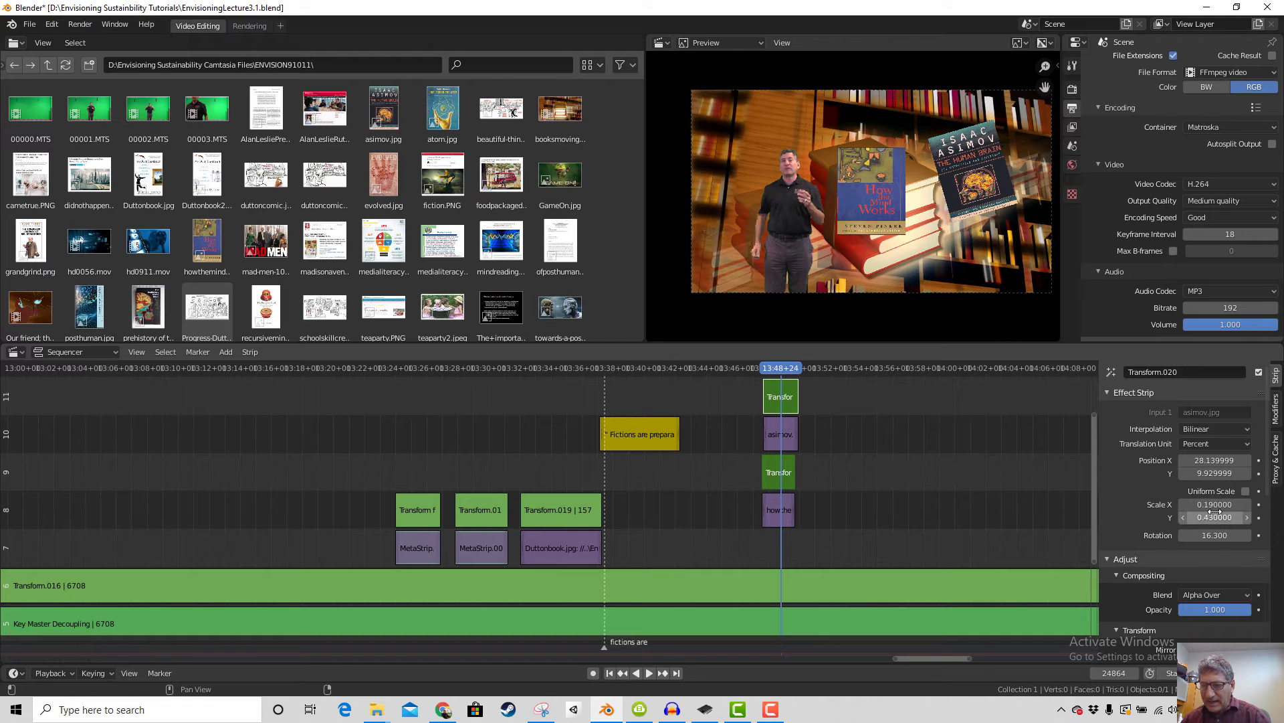
pyautogui.rightClick(1215, 535)
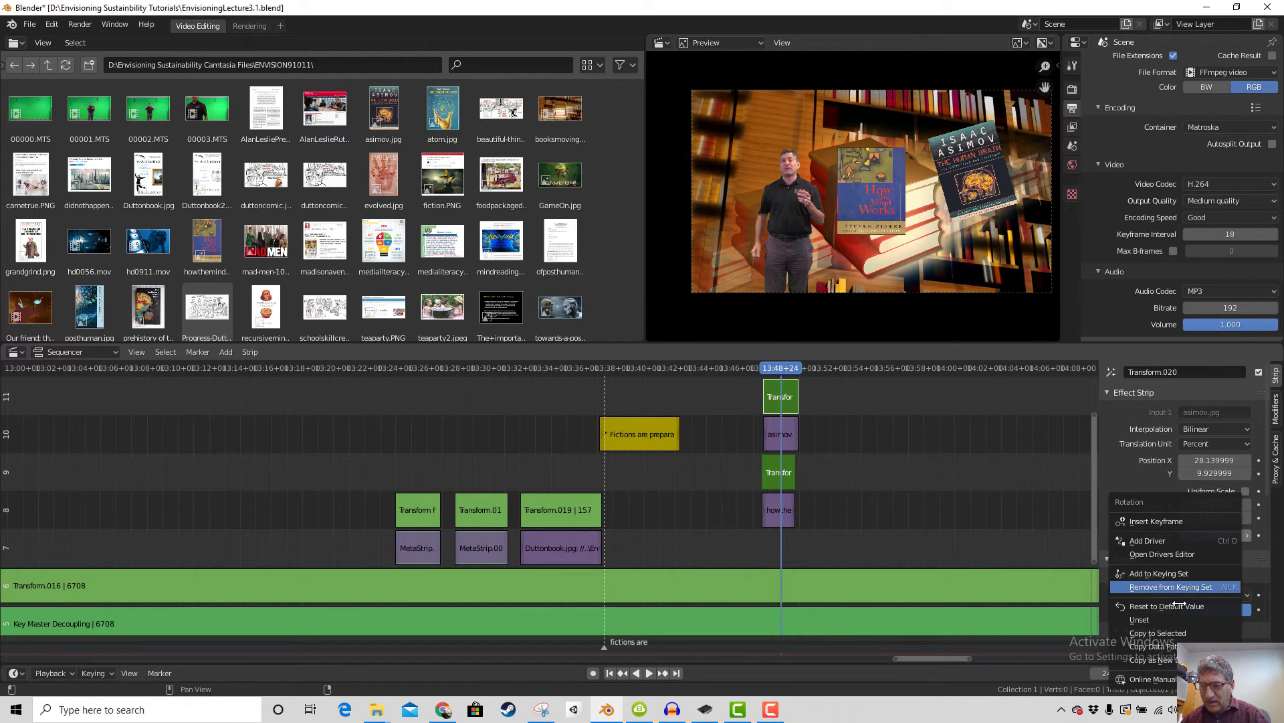
pyautogui.click(1177, 632)
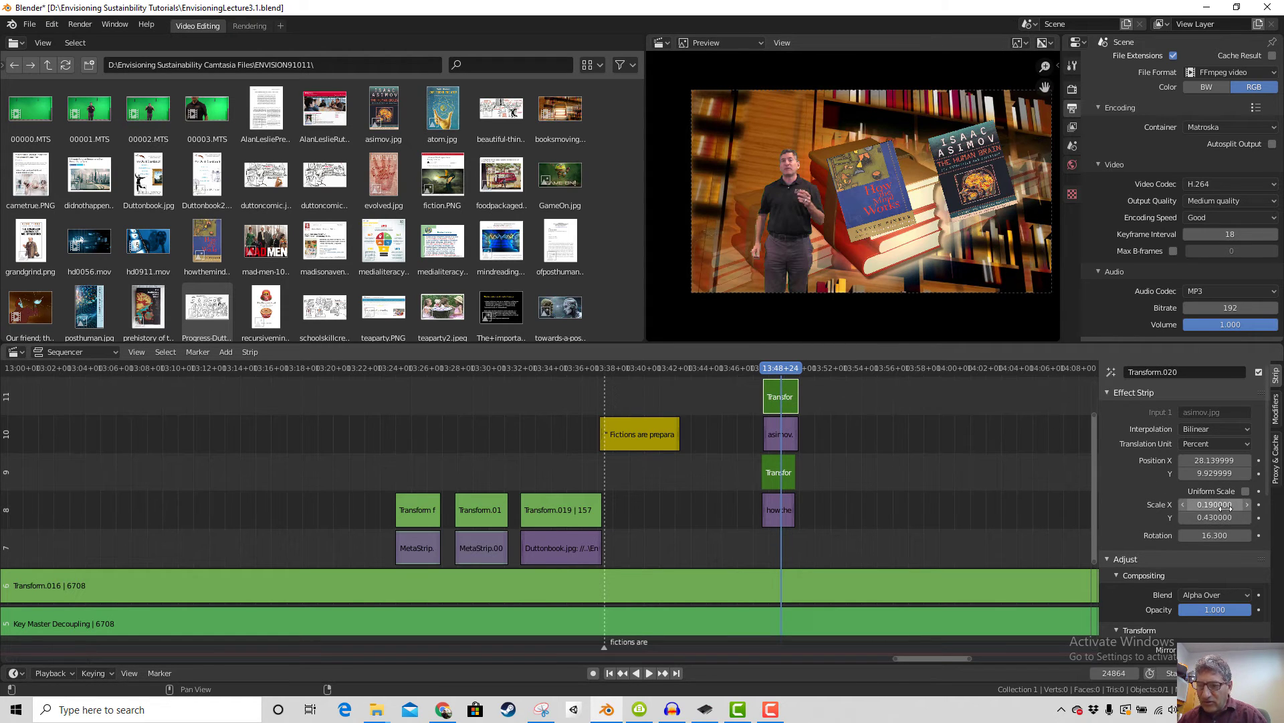
# Increase the asimov.jpg Transform's rotation to 20.2 and copy it to the howthemindworks.jpg Transform
pyautogui.moveTo(1215, 535); pyautogui.dragTo(1237, 535)
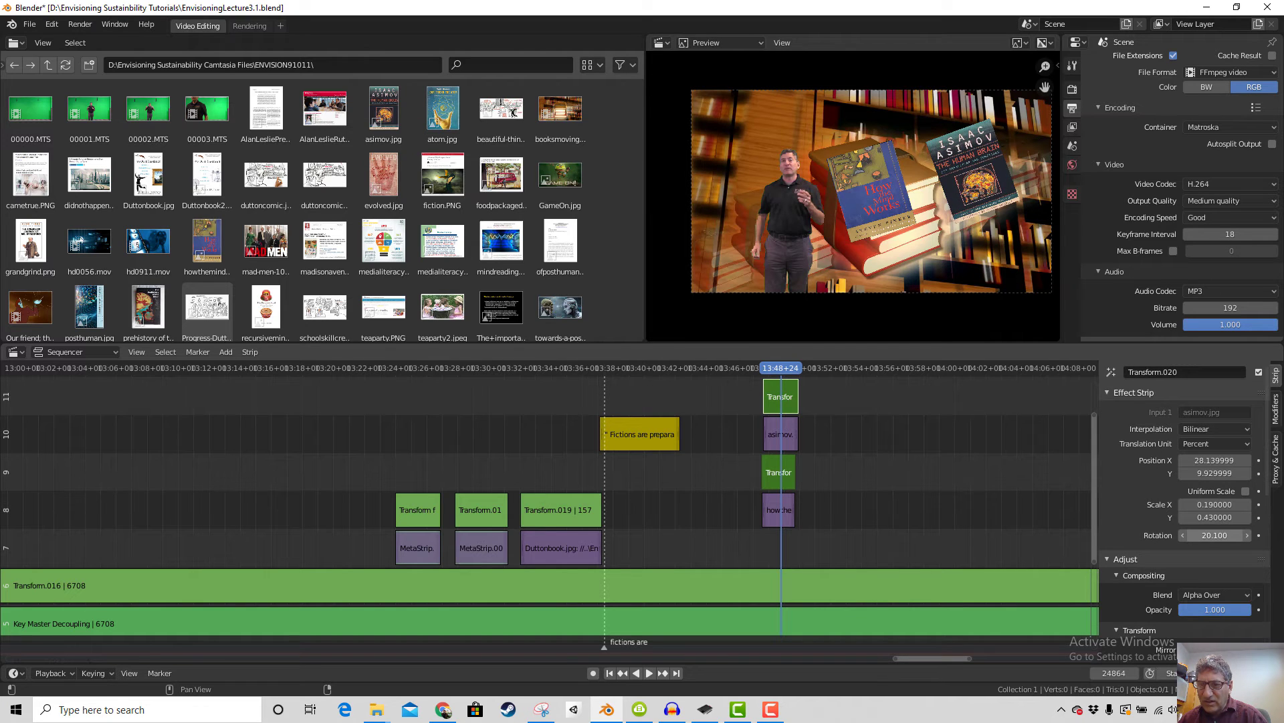
pyautogui.rightClick(1209, 534)
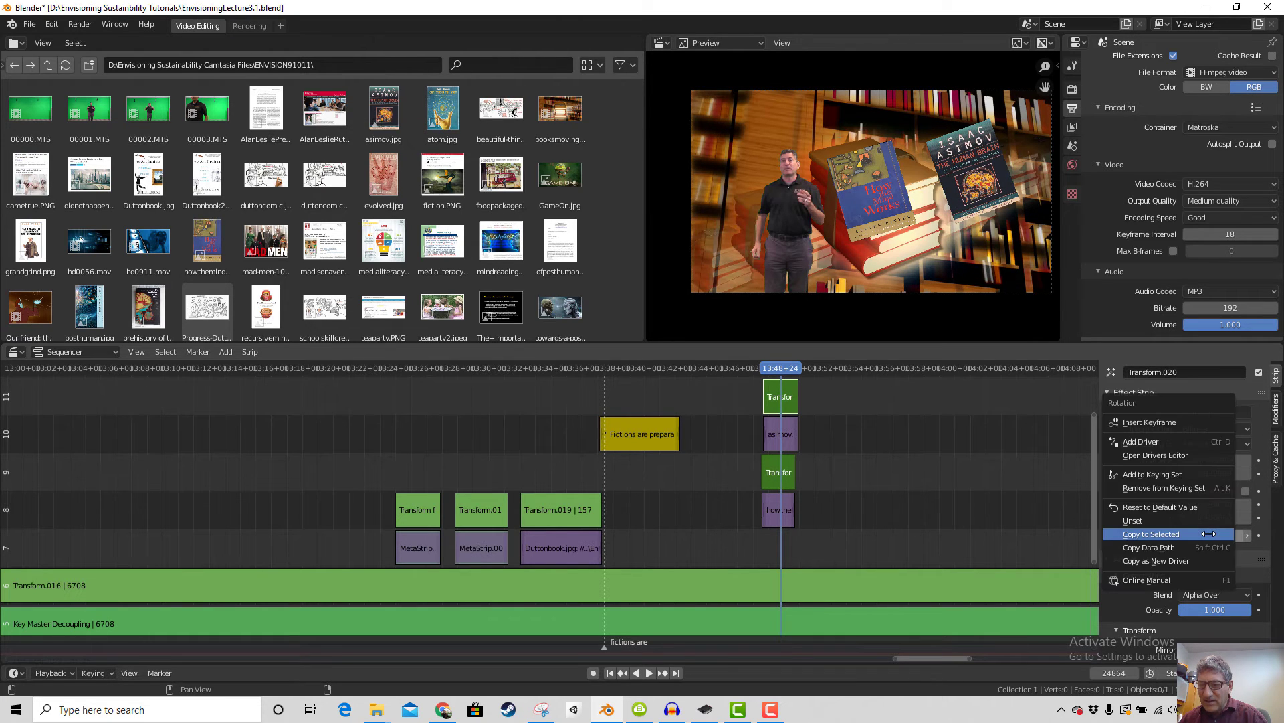
pyautogui.click(1209, 533)
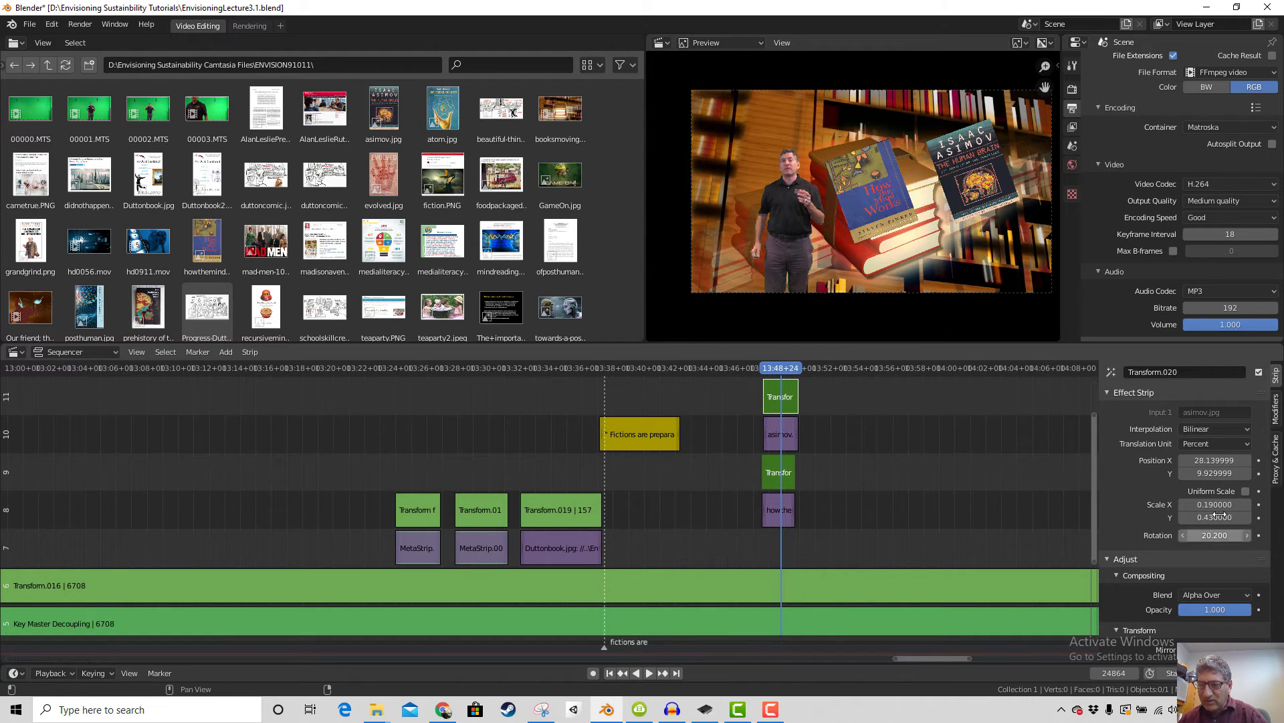
# Set the asimov.jpg Transform's scale to X 0.25, Y 0.67 and copy both values to the howthemindworks.jpg Transform
pyautogui.moveTo(1214, 504)
pyautogui.mouseDown()
pyautogui.moveTo(1261, 504)
pyautogui.moveTo(1238, 517)
pyautogui.moveTo(1261, 518)
pyautogui.moveTo(1194, 517)
pyautogui.moveTo(1207, 505)
pyautogui.moveTo(1194, 504)
pyautogui.moveTo(1228, 505)
pyautogui.mouseUp()
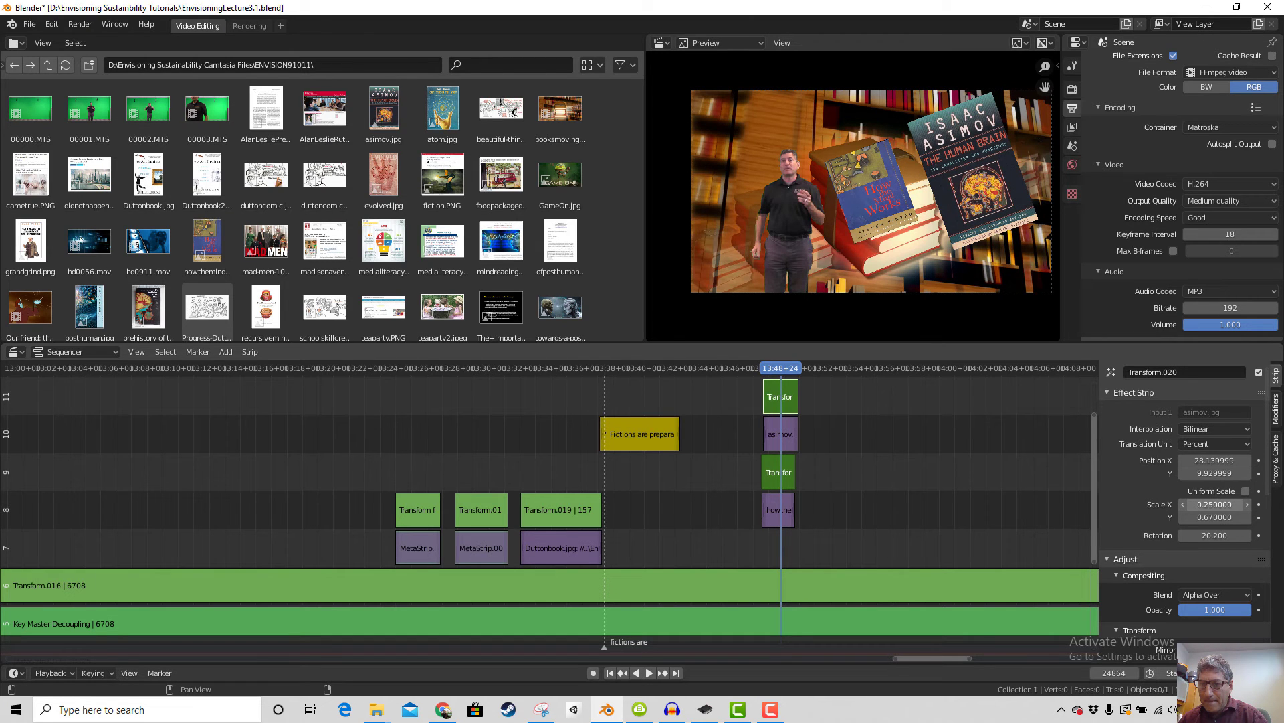
pyautogui.rightClick(1216, 502)
pyautogui.click(1217, 502)
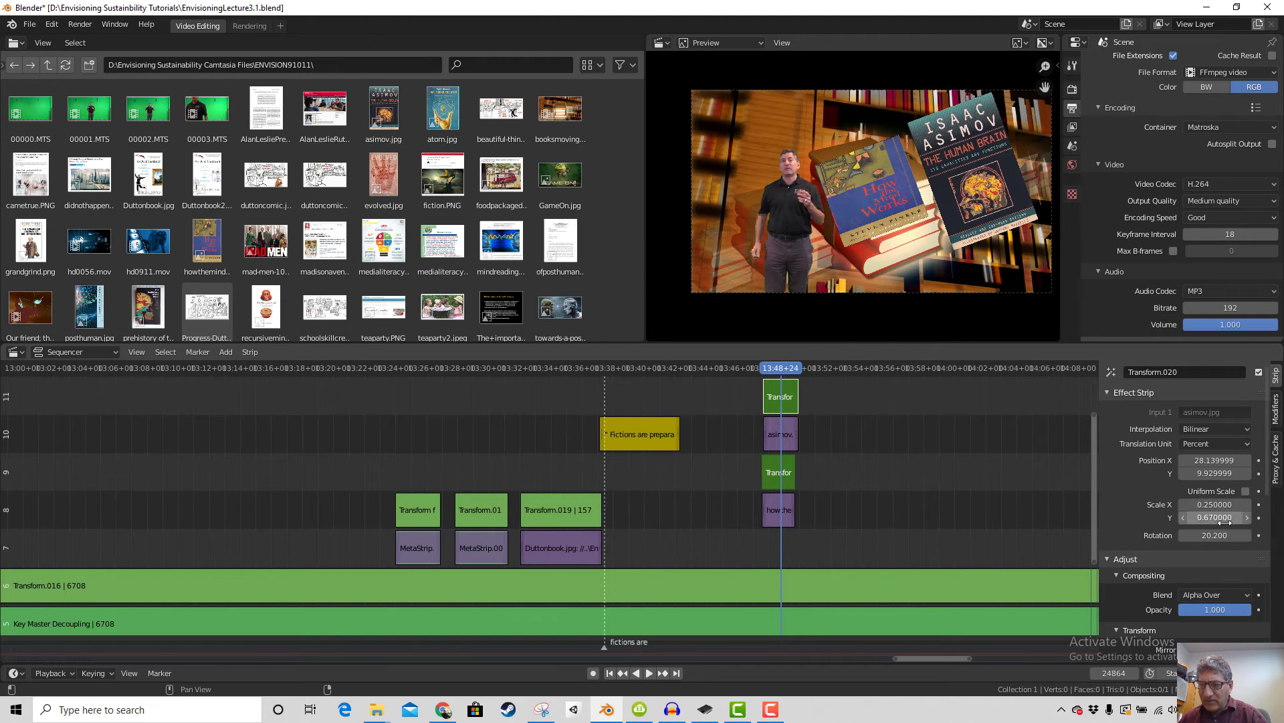
pyautogui.rightClick(1217, 518)
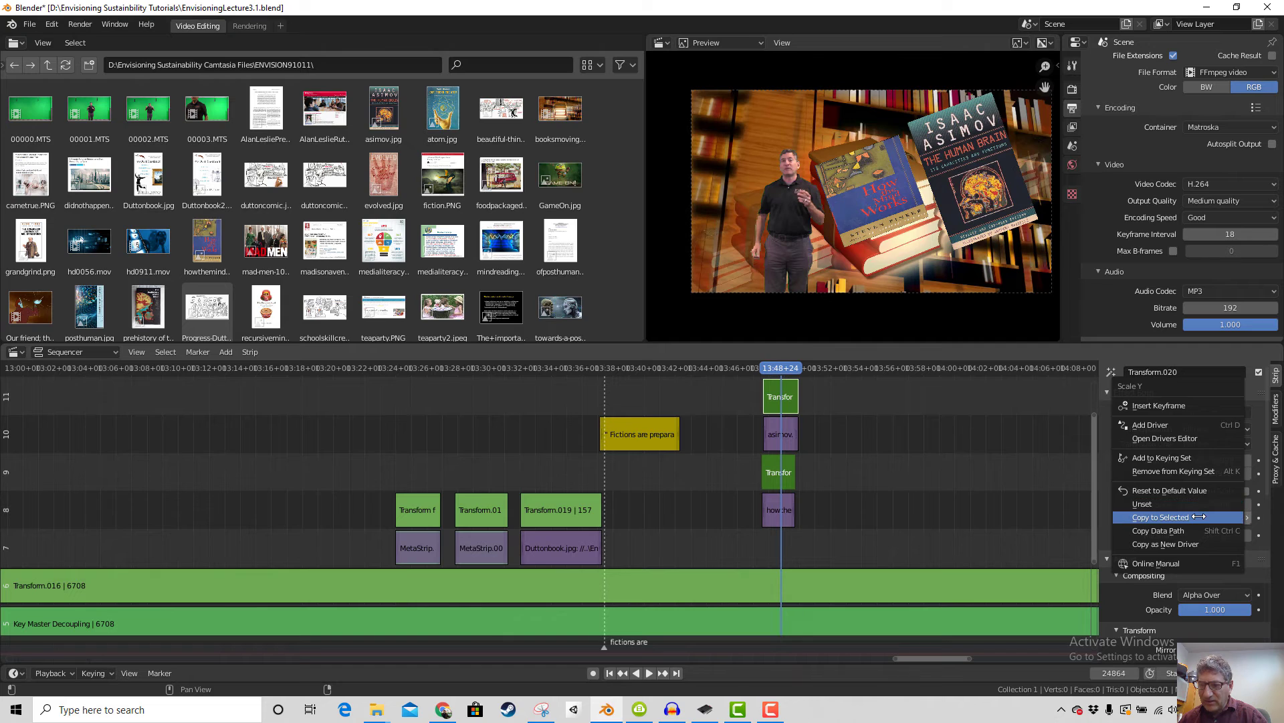
pyautogui.click(1199, 517)
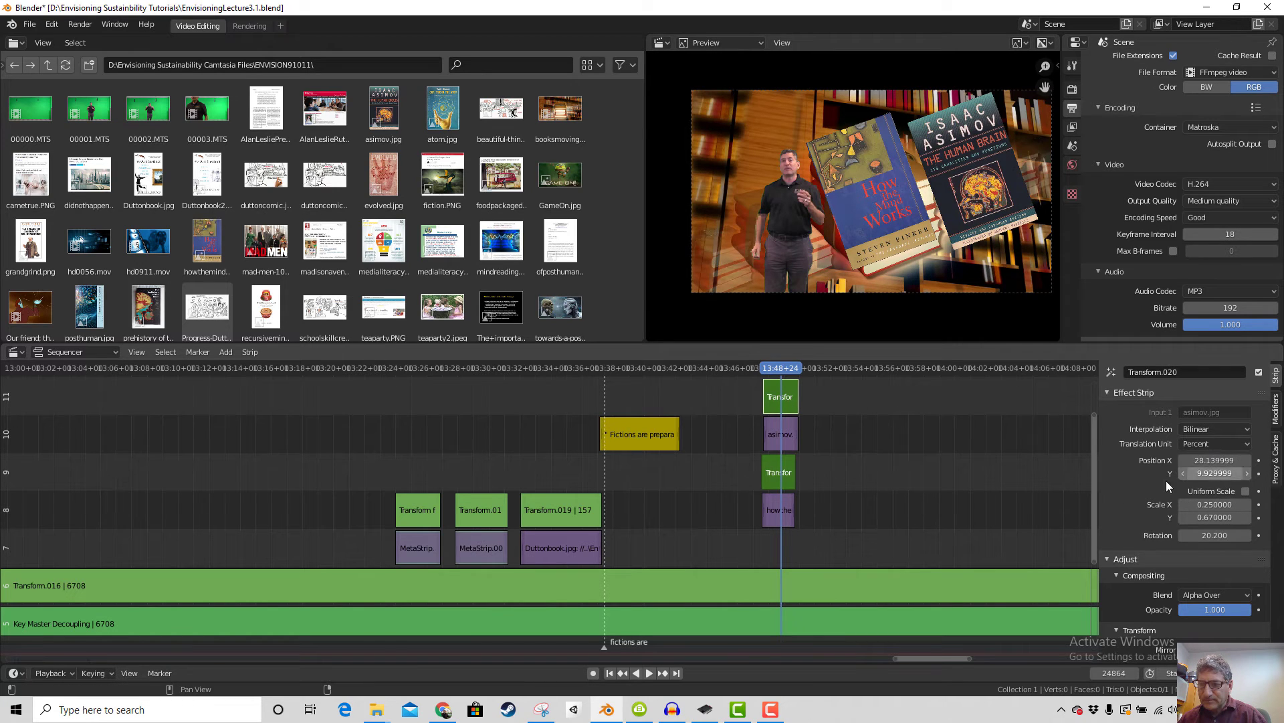
# Set Position X to 29.4 on the asimov.jpg Transform and to 1.44 on the howthemindworks.jpg Transform
pyautogui.moveTo(1204, 460); pyautogui.dragTo(1261, 460)
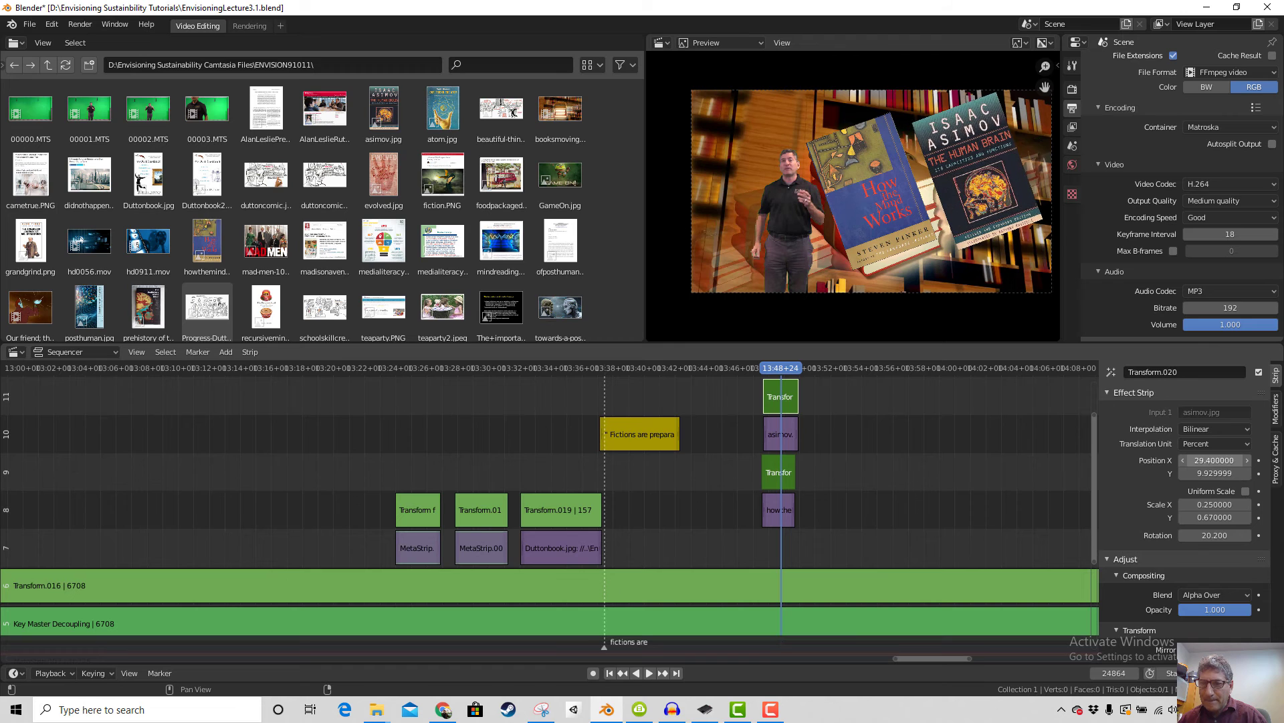
pyautogui.click(768, 475)
pyautogui.moveTo(1204, 460); pyautogui.dragTo(1234, 460)
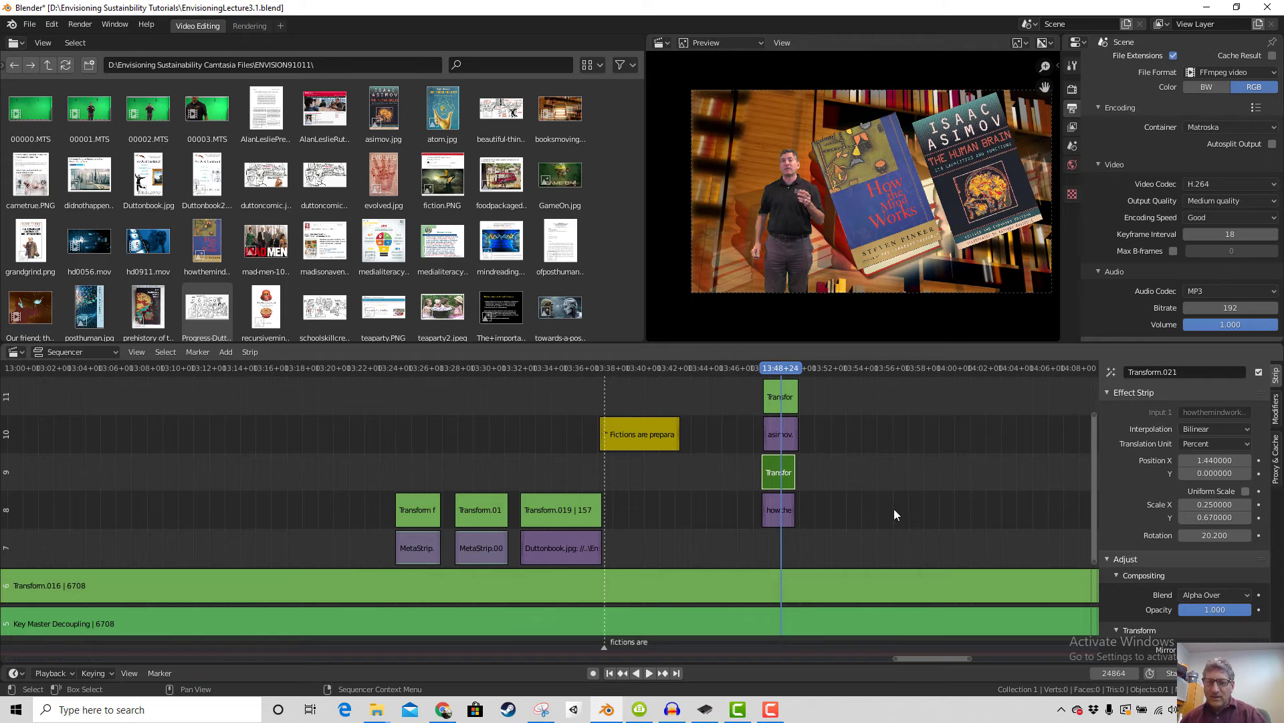
# Extend the howthemindworks.jpg strip to end at frame 24895, level with the asimov.jpg strip, and play back both covers
pyautogui.click(794, 512)
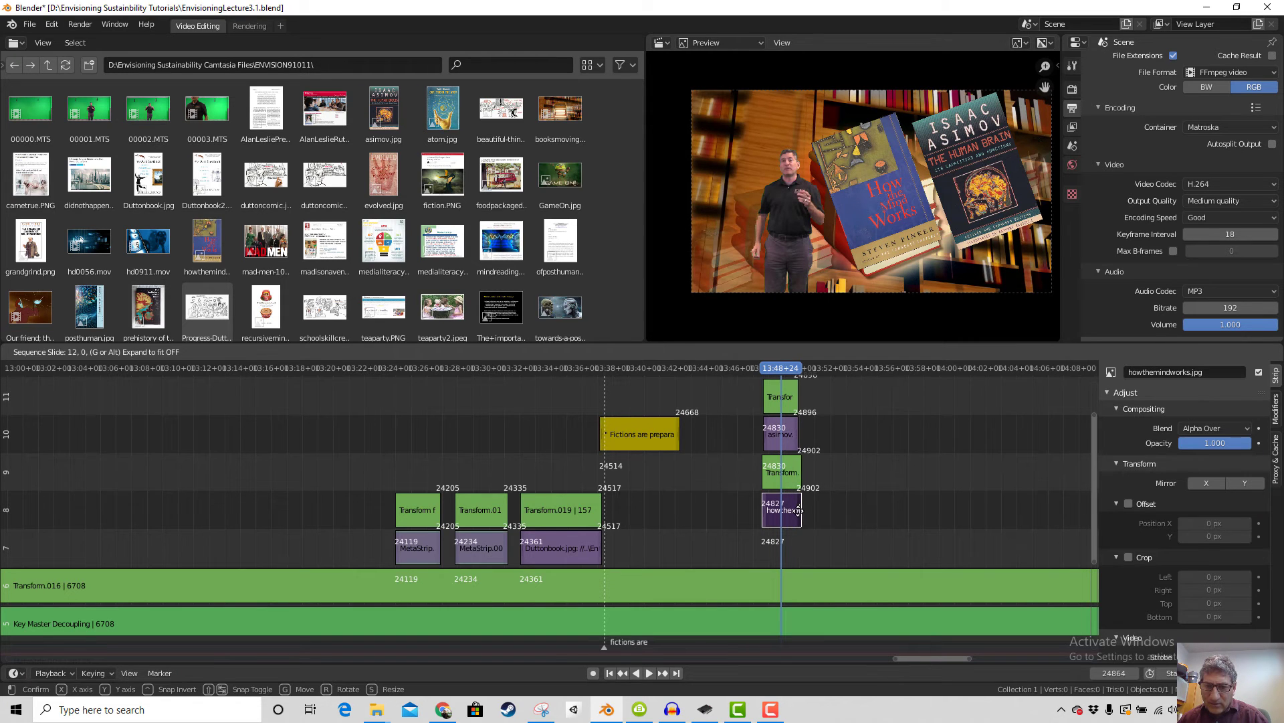
pyautogui.click(752, 368)
pyautogui.press('space')
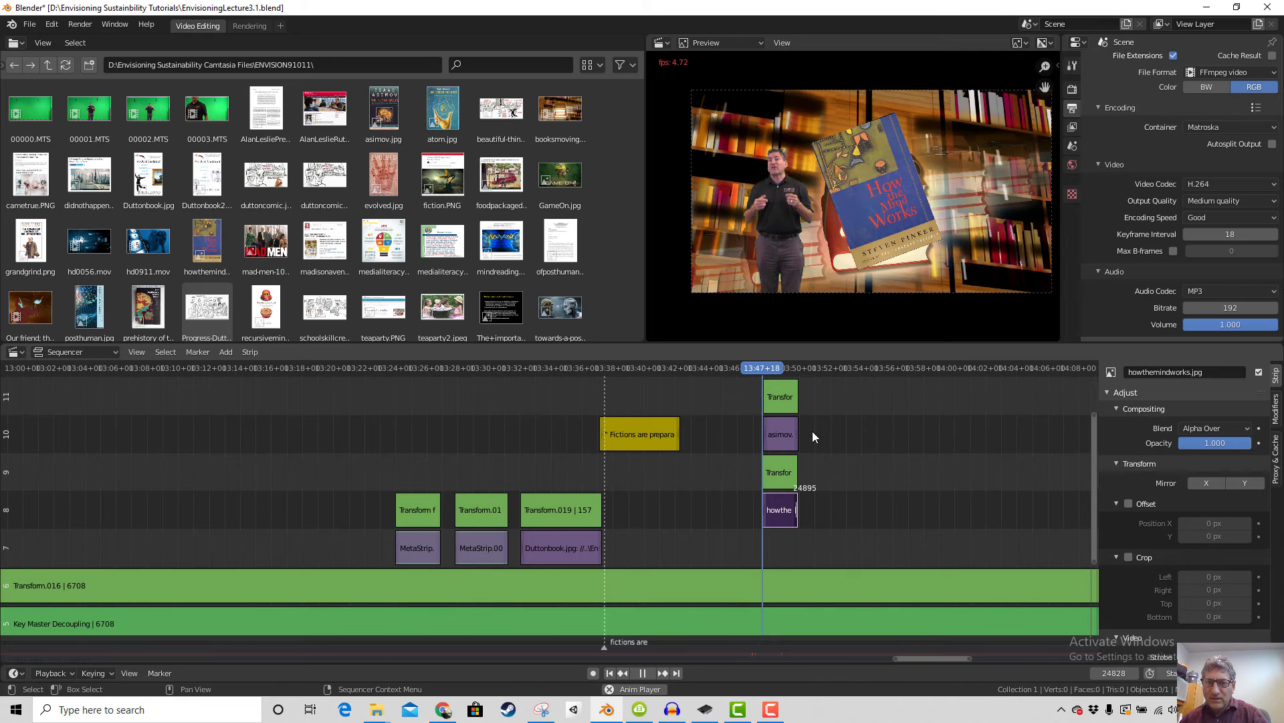
pyautogui.press('space')
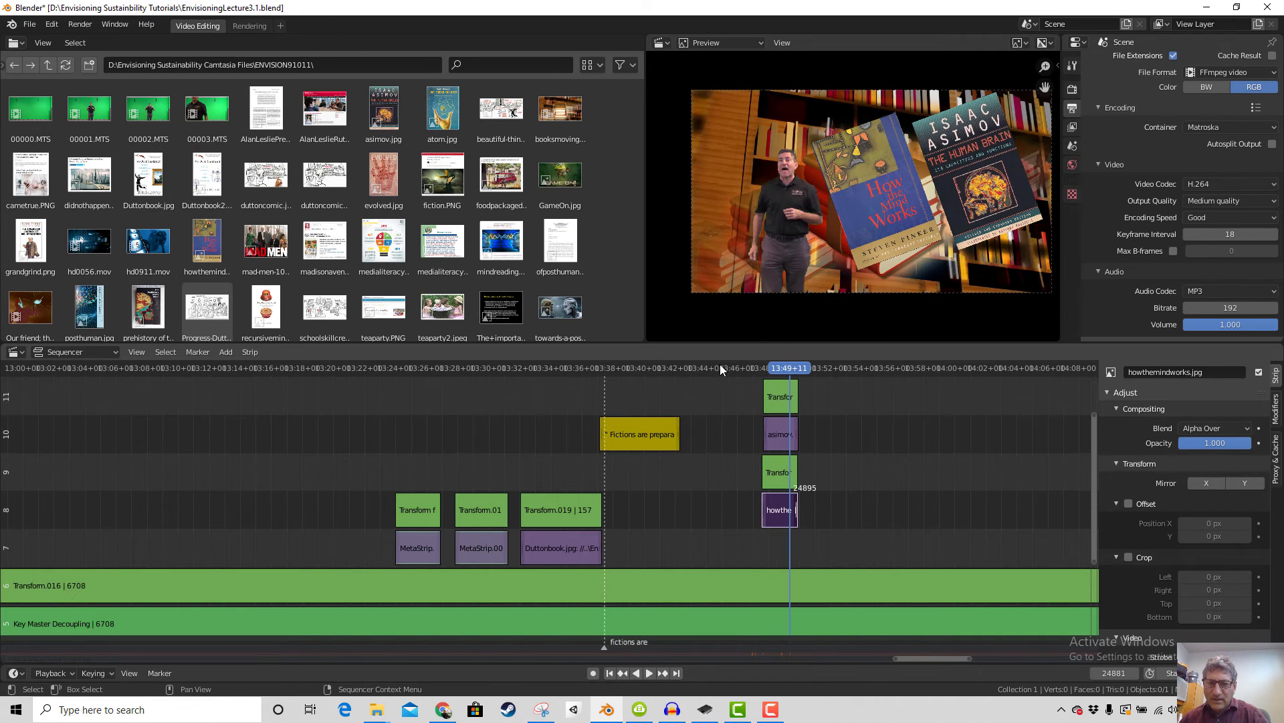
# Play back the passage before the book covers, add a marker at 13:46+05 and rename it "Steven Pinker"
pyautogui.click(722, 367)
pyautogui.press('space')
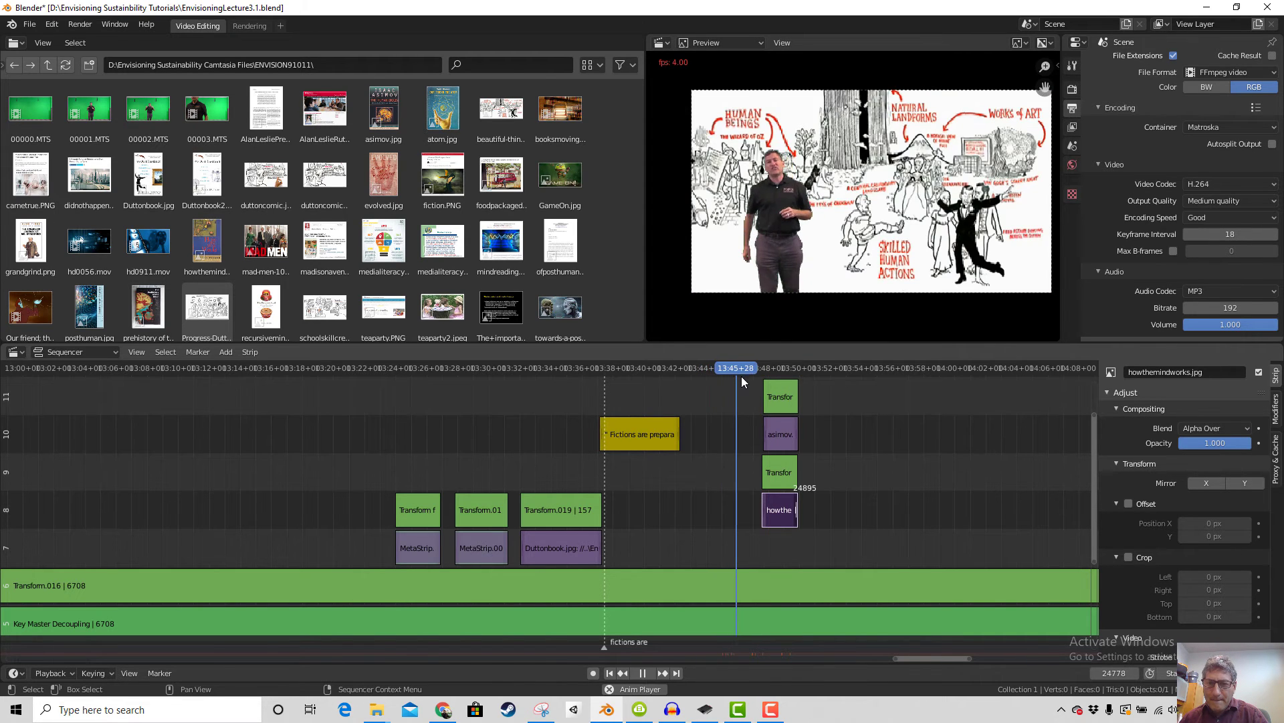
pyautogui.press('space')
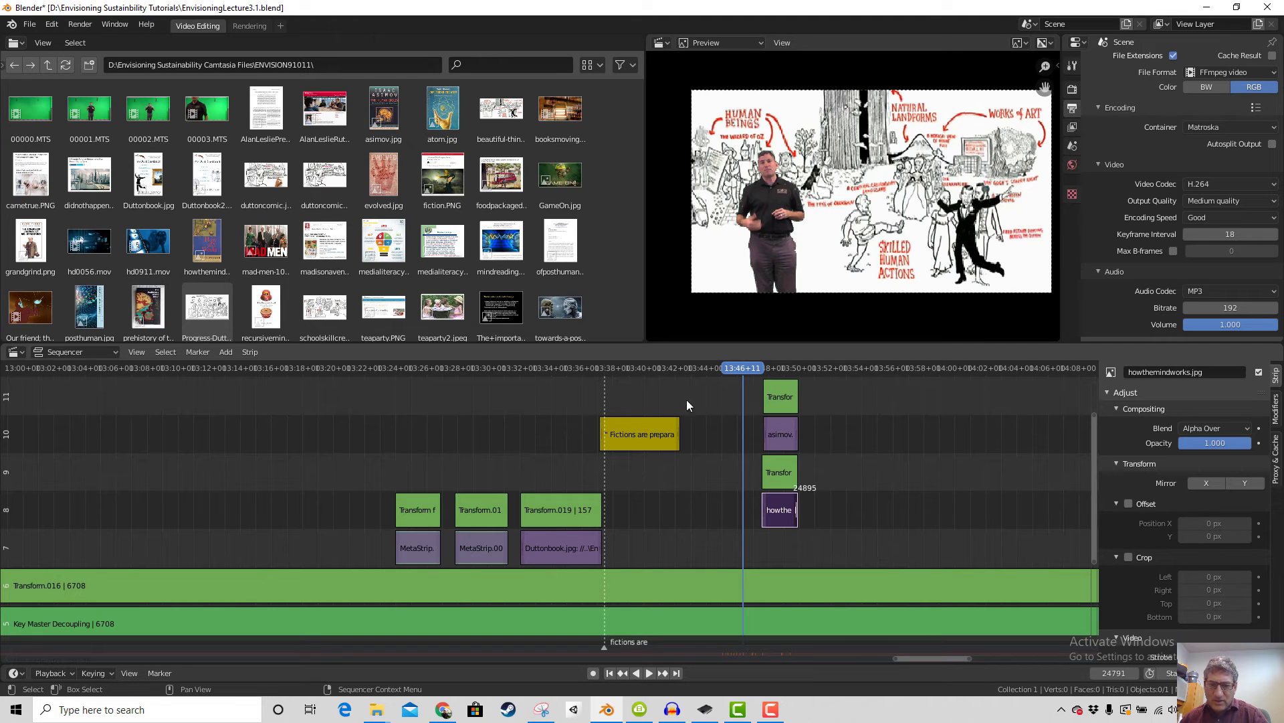
pyautogui.click(737, 368)
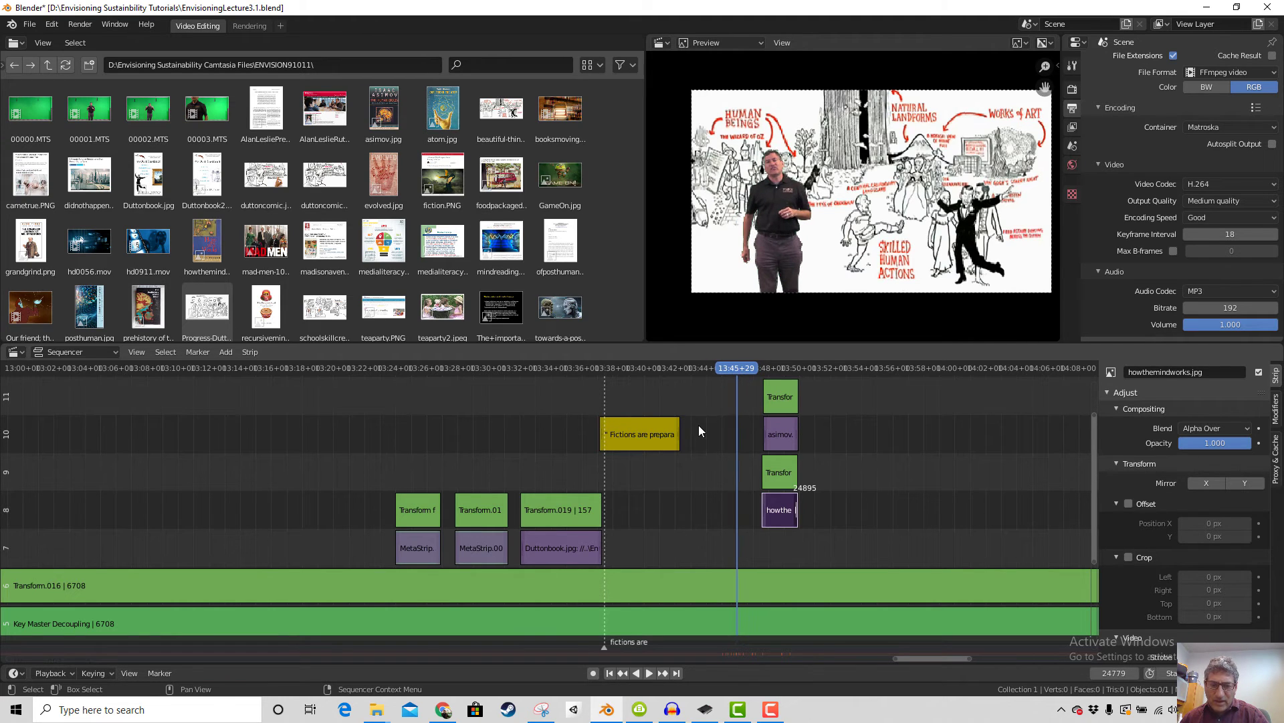
pyautogui.press('space')
pyautogui.press('space')
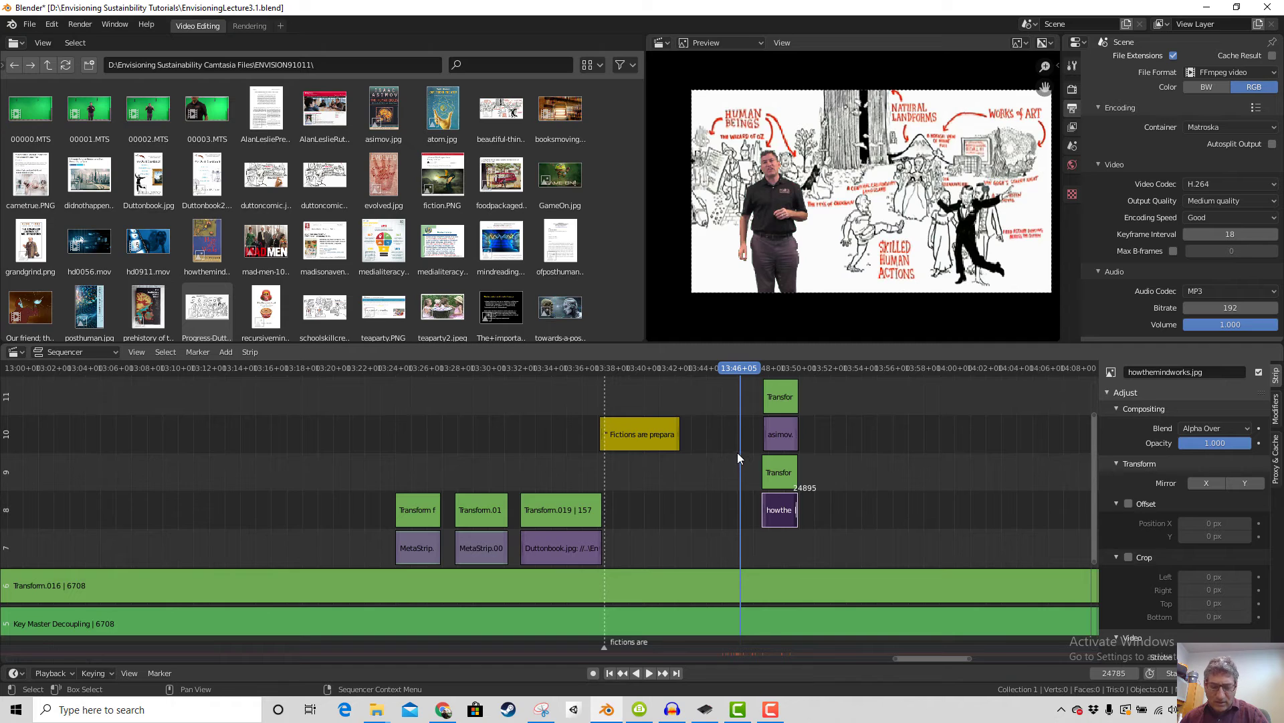
pyautogui.press('m')
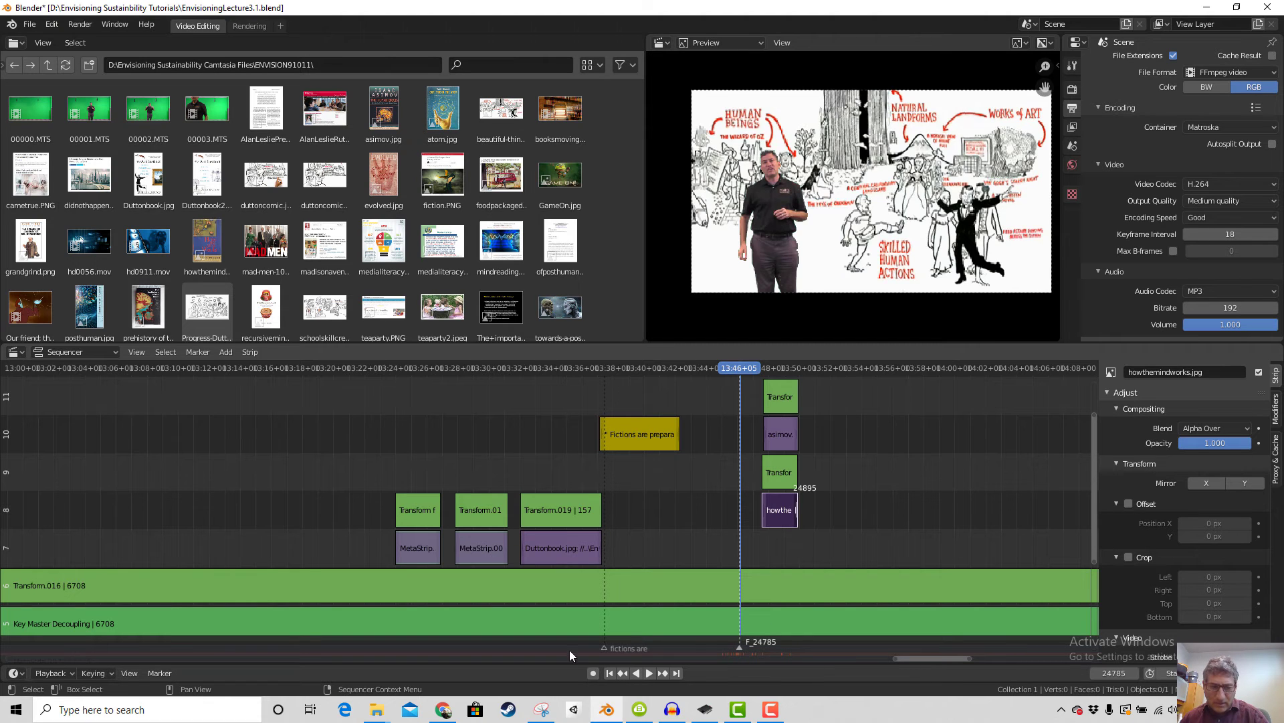
pyautogui.click(158, 674)
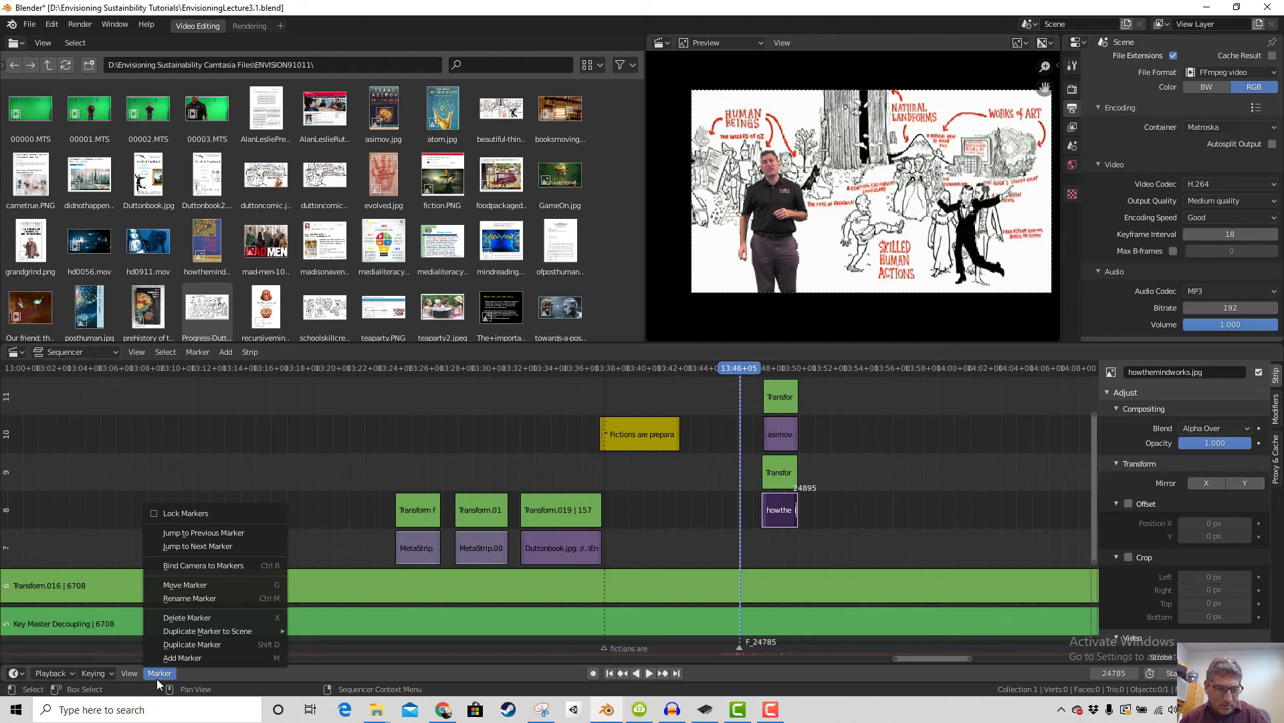
pyautogui.click(198, 598)
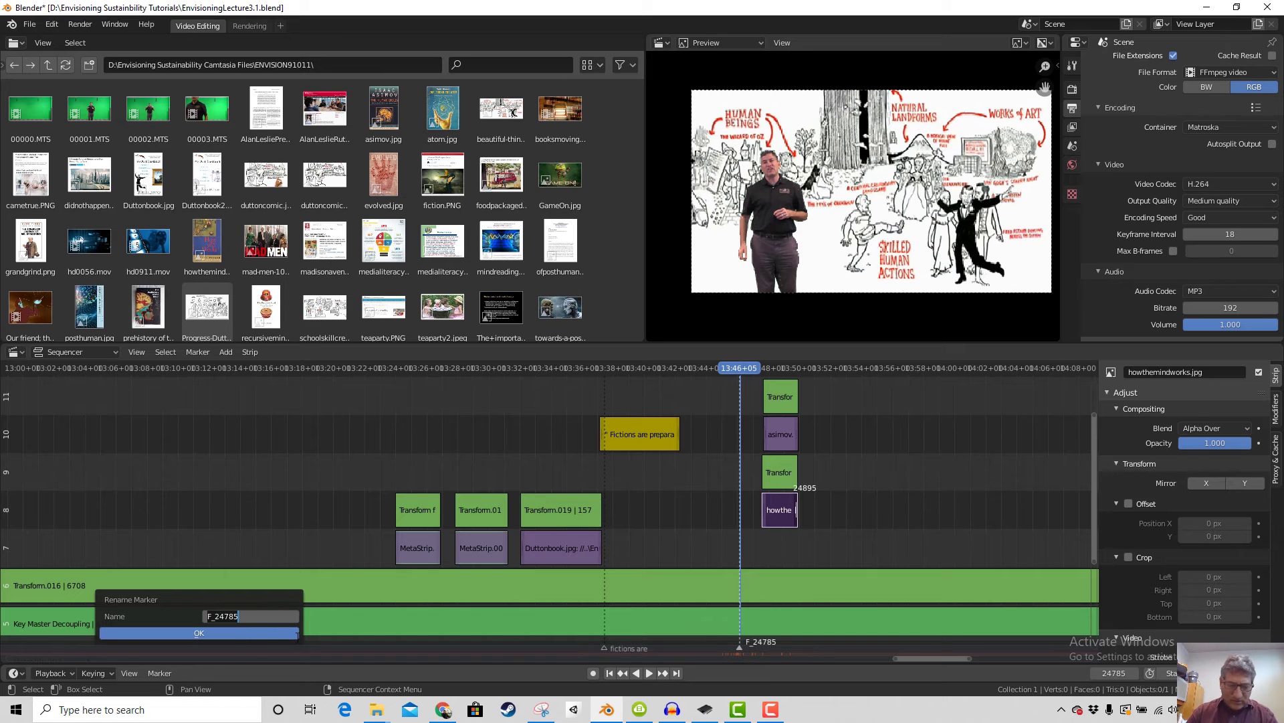
pyautogui.write('Steven Pinker')
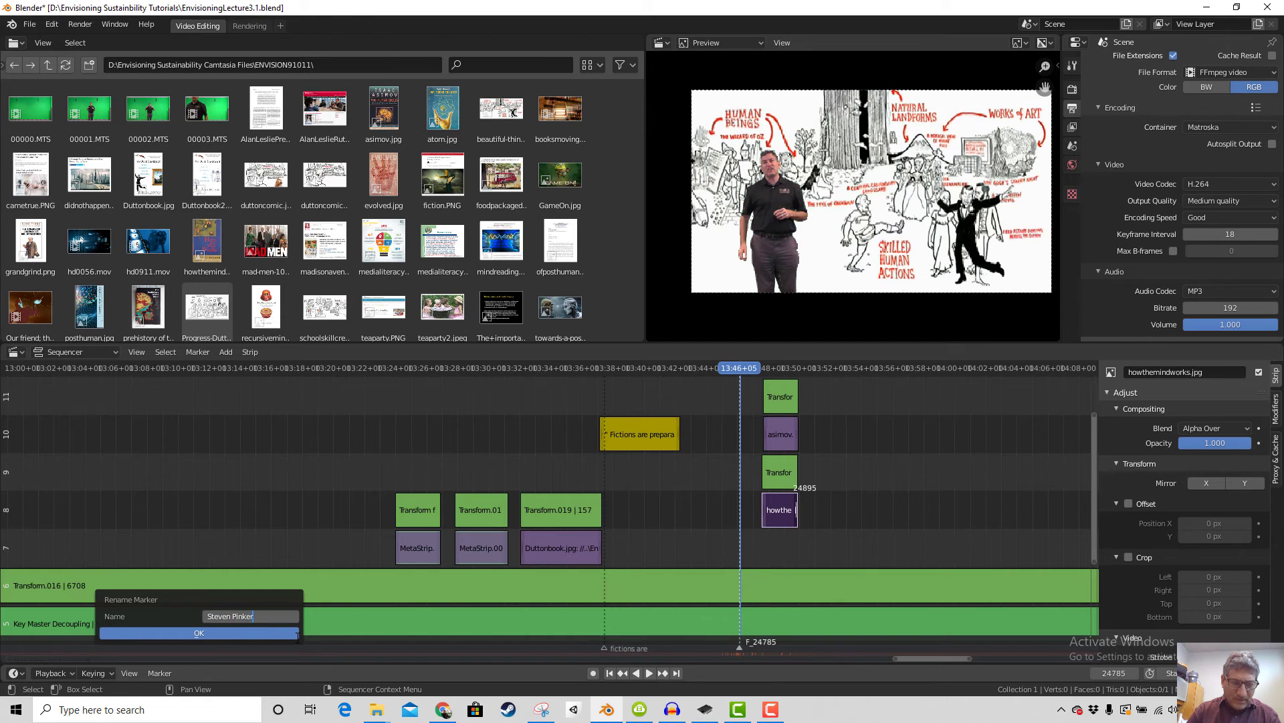
pyautogui.press('Return')
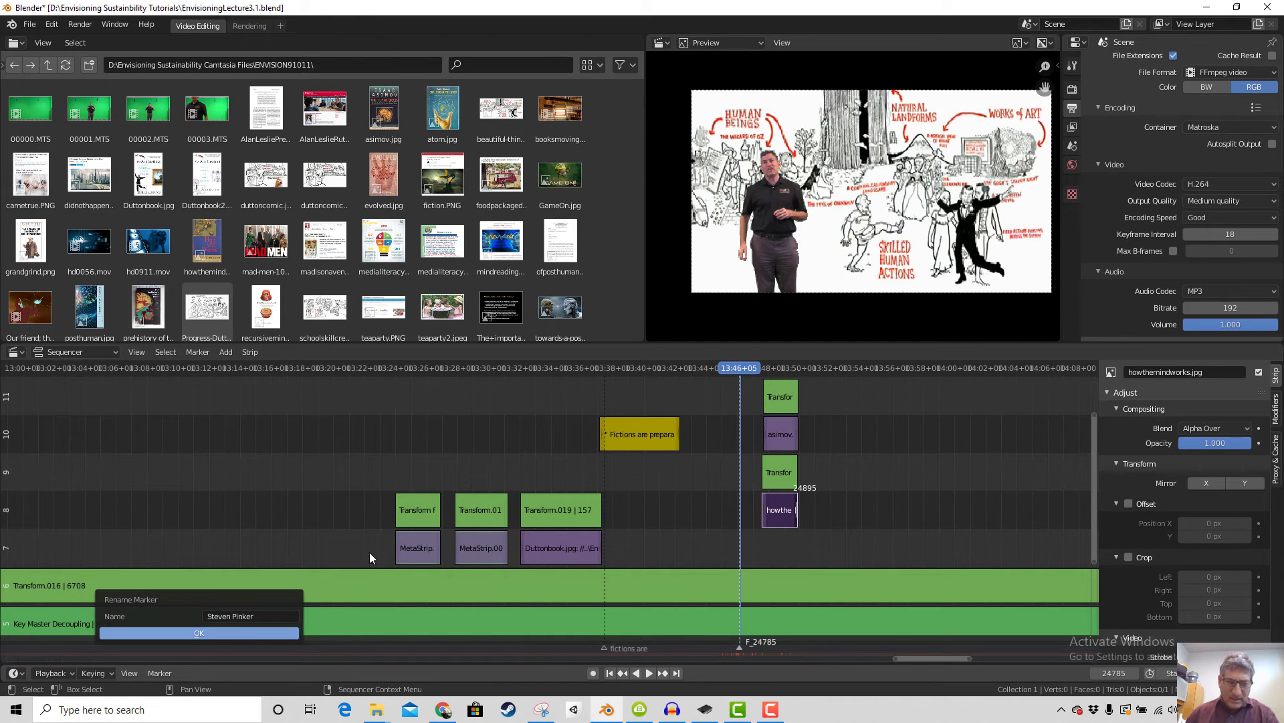
pyautogui.click(269, 634)
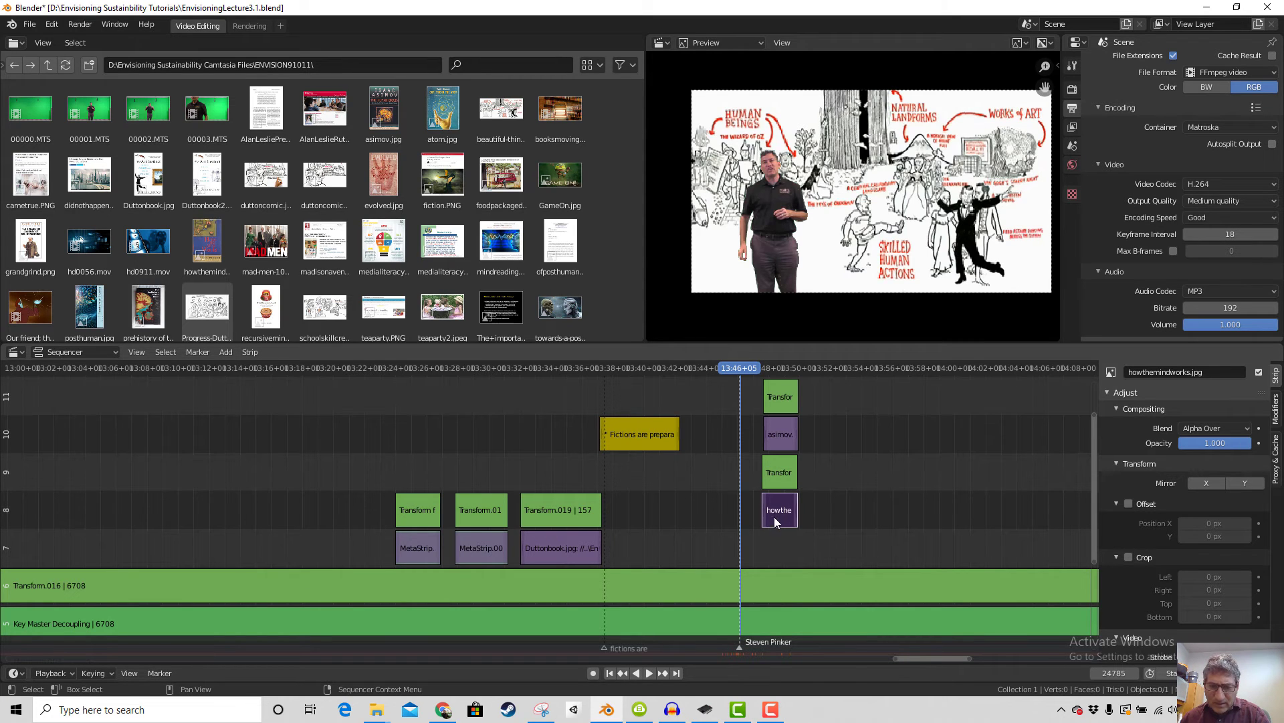
# Move the howthemindworks.jpg and asimov.jpg strips, with their Transforms, to start at the Steven Pinker marker
pyautogui.moveTo(774, 522); pyautogui.dragTo(753, 522)
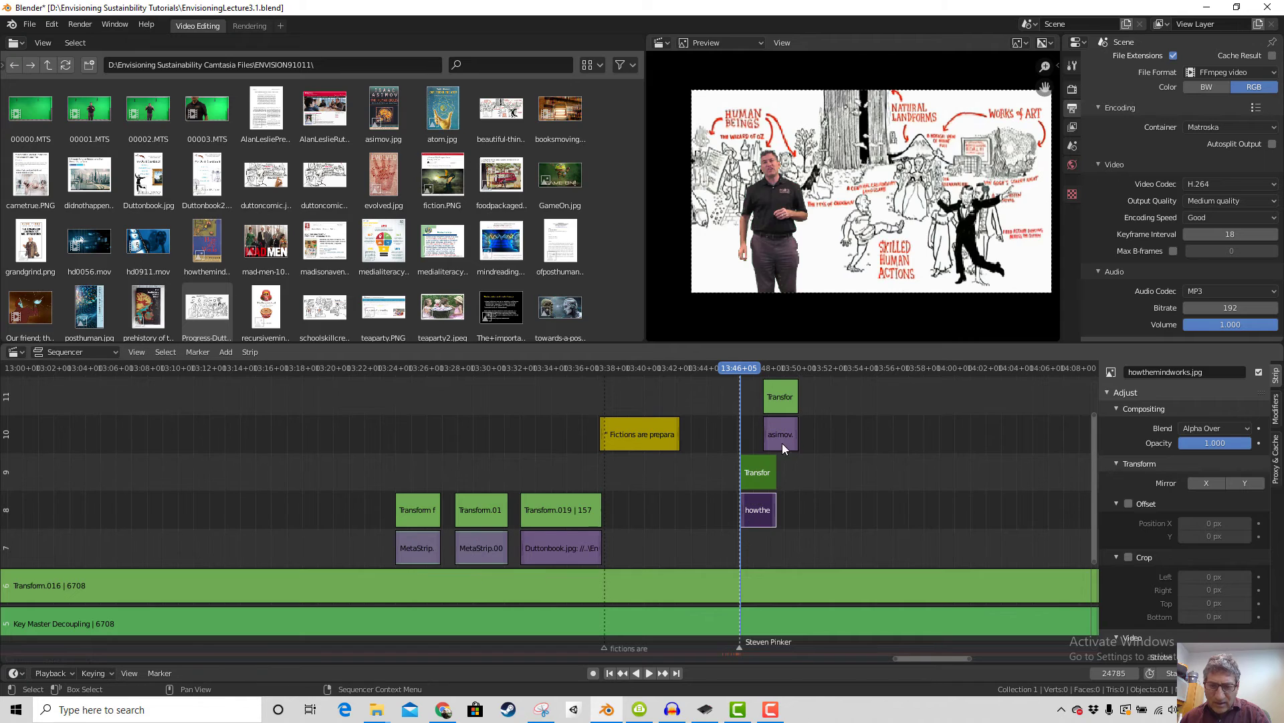
pyautogui.moveTo(782, 446); pyautogui.dragTo(773, 439)
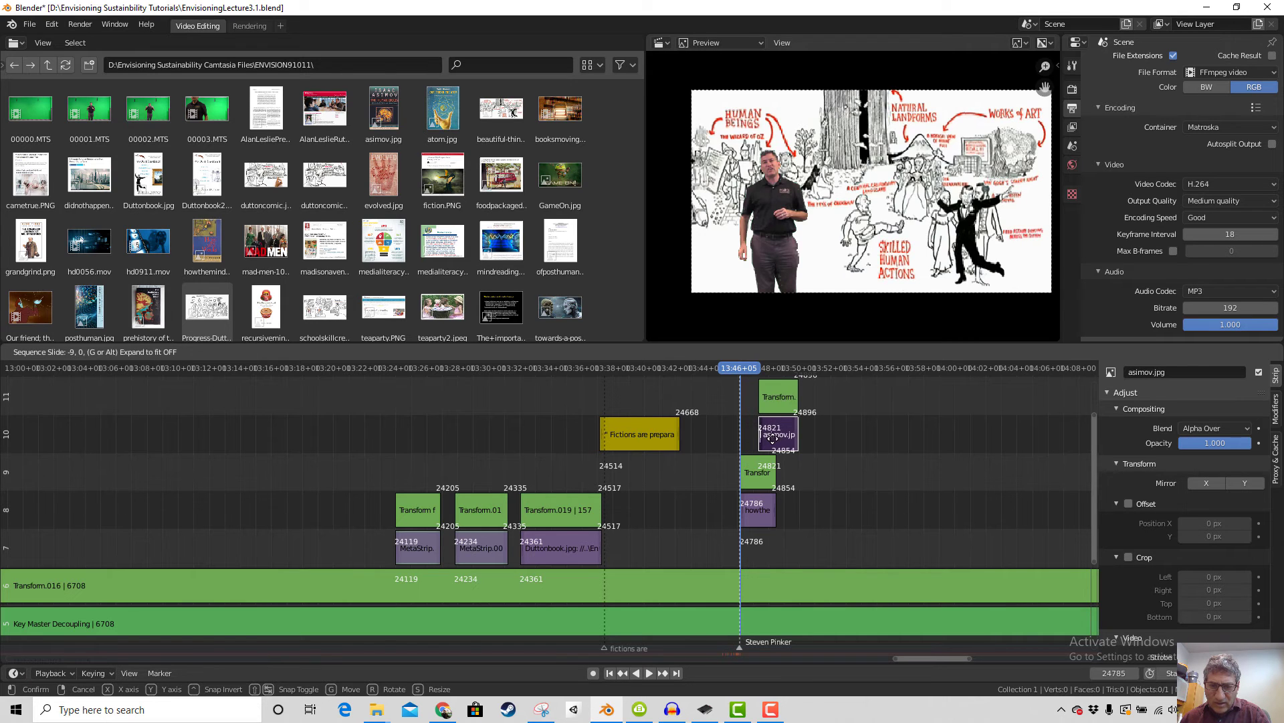
pyautogui.click(777, 438)
pyautogui.click(789, 435)
pyautogui.press('g')
pyautogui.click(780, 440)
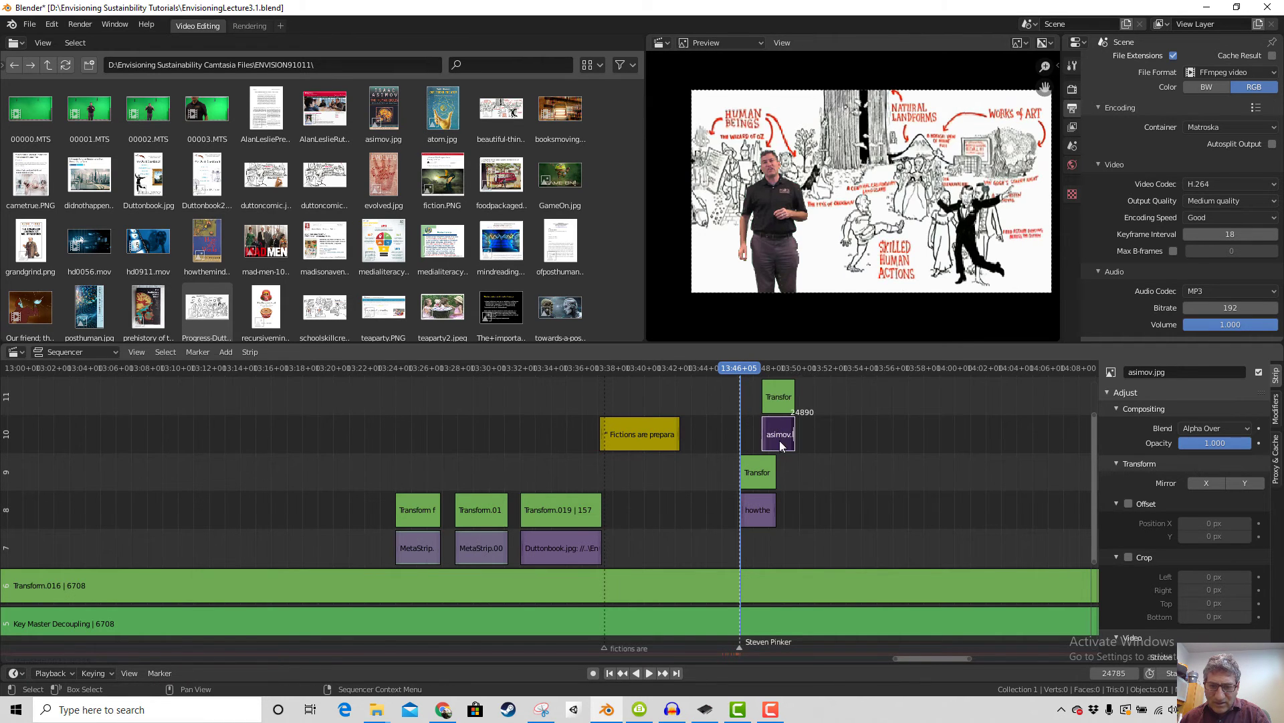
pyautogui.moveTo(780, 445); pyautogui.dragTo(758, 444)
# Extend both book cover image strips to end at about 13:52+04 and play back from just before they start
pyautogui.press('space')
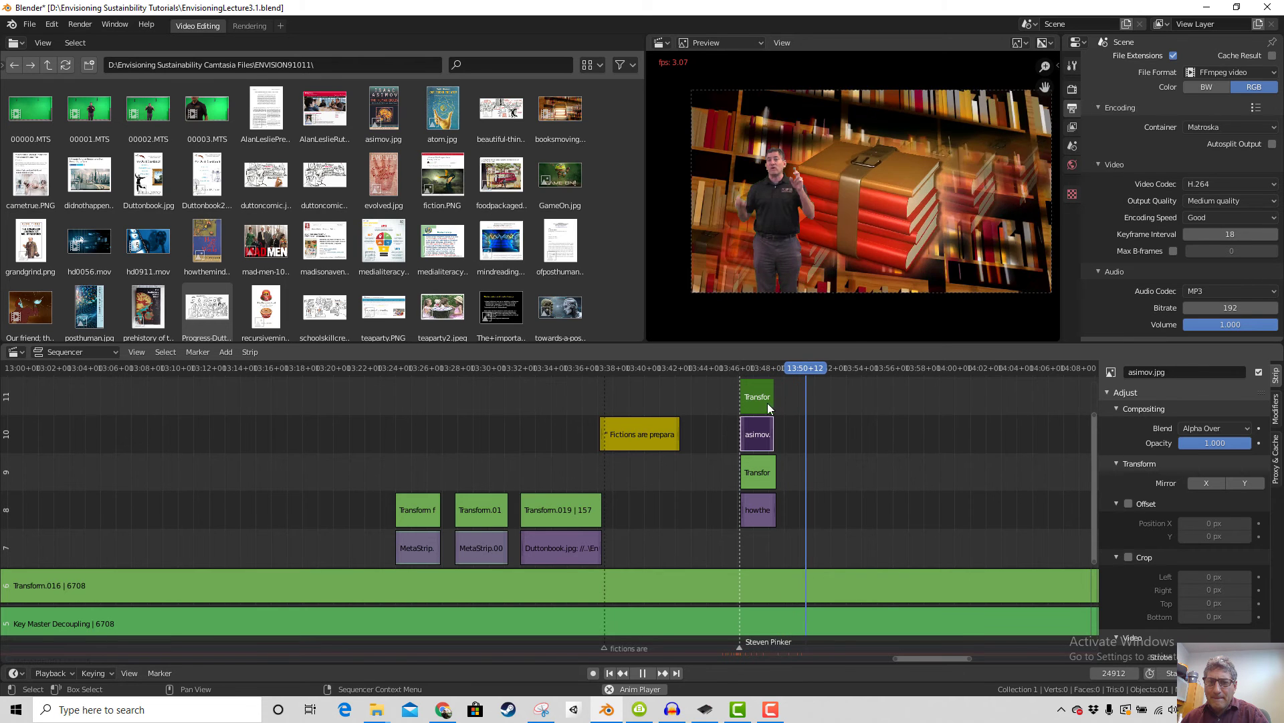
pyautogui.press('space')
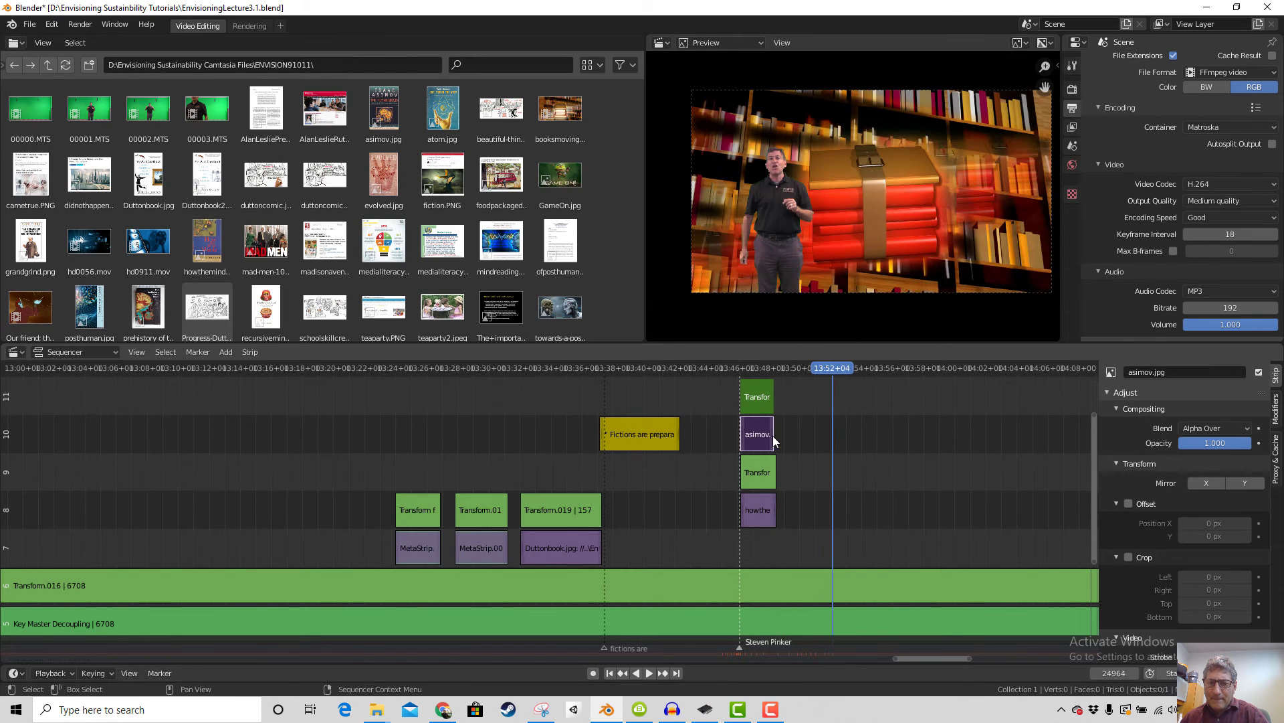
pyautogui.moveTo(772, 433); pyautogui.dragTo(830, 435)
pyautogui.moveTo(772, 508); pyautogui.dragTo(833, 510)
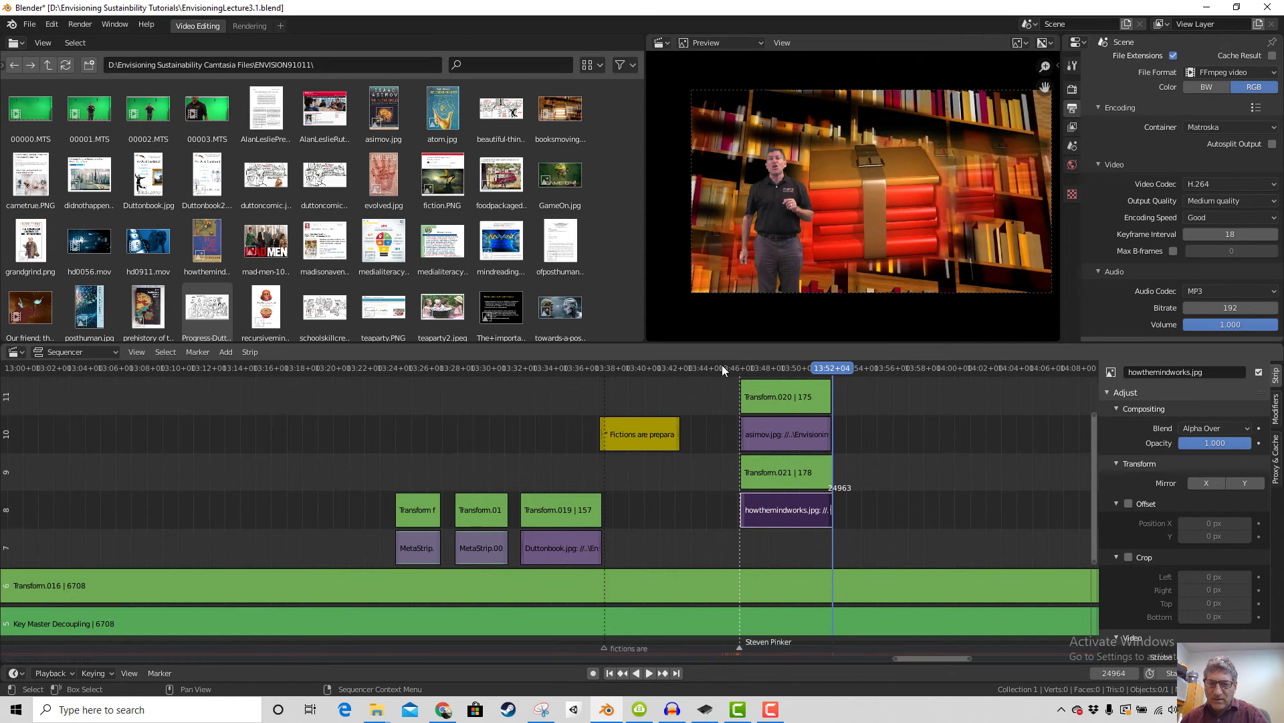
pyautogui.click(722, 367)
pyautogui.press('space')
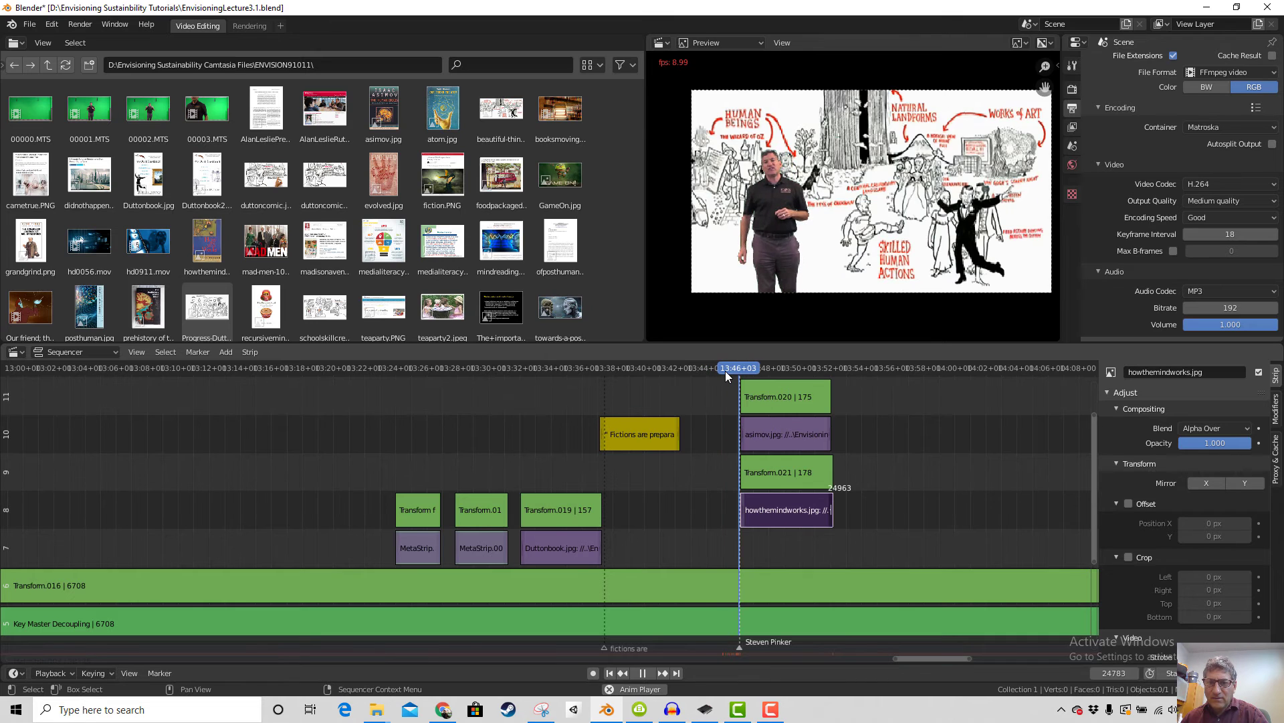
pyautogui.press('space')
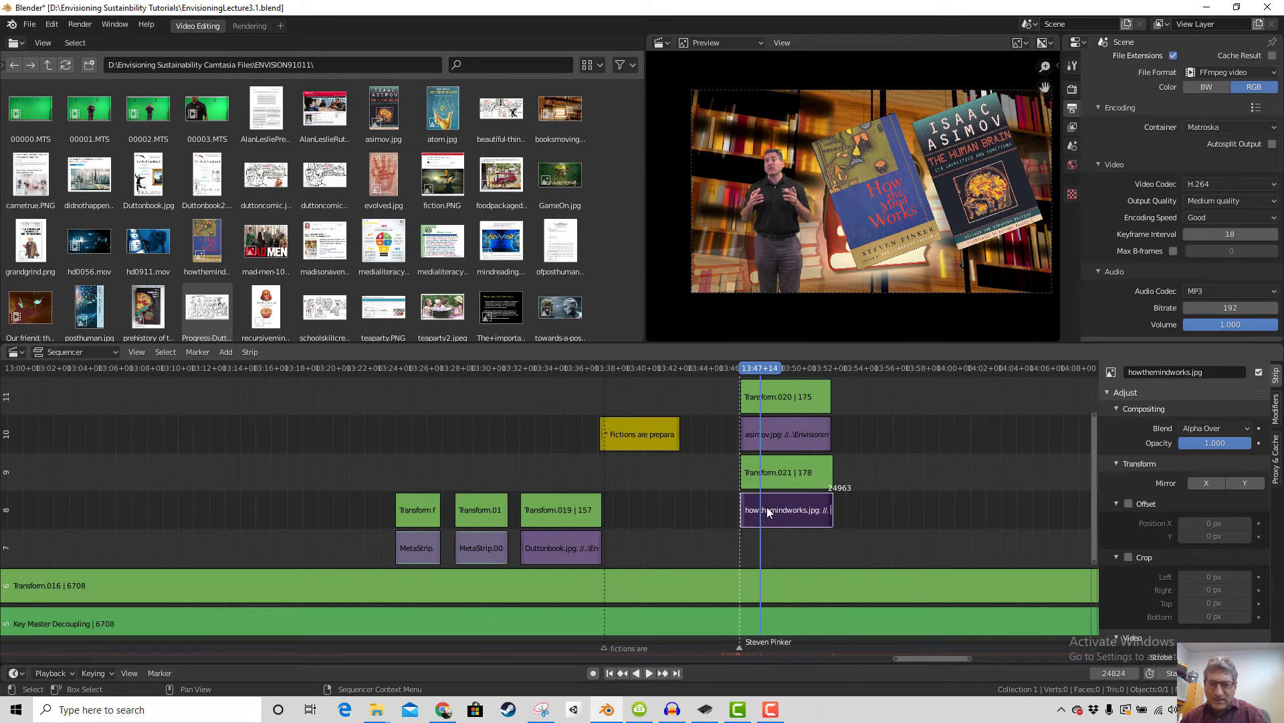
pyautogui.click(771, 440)
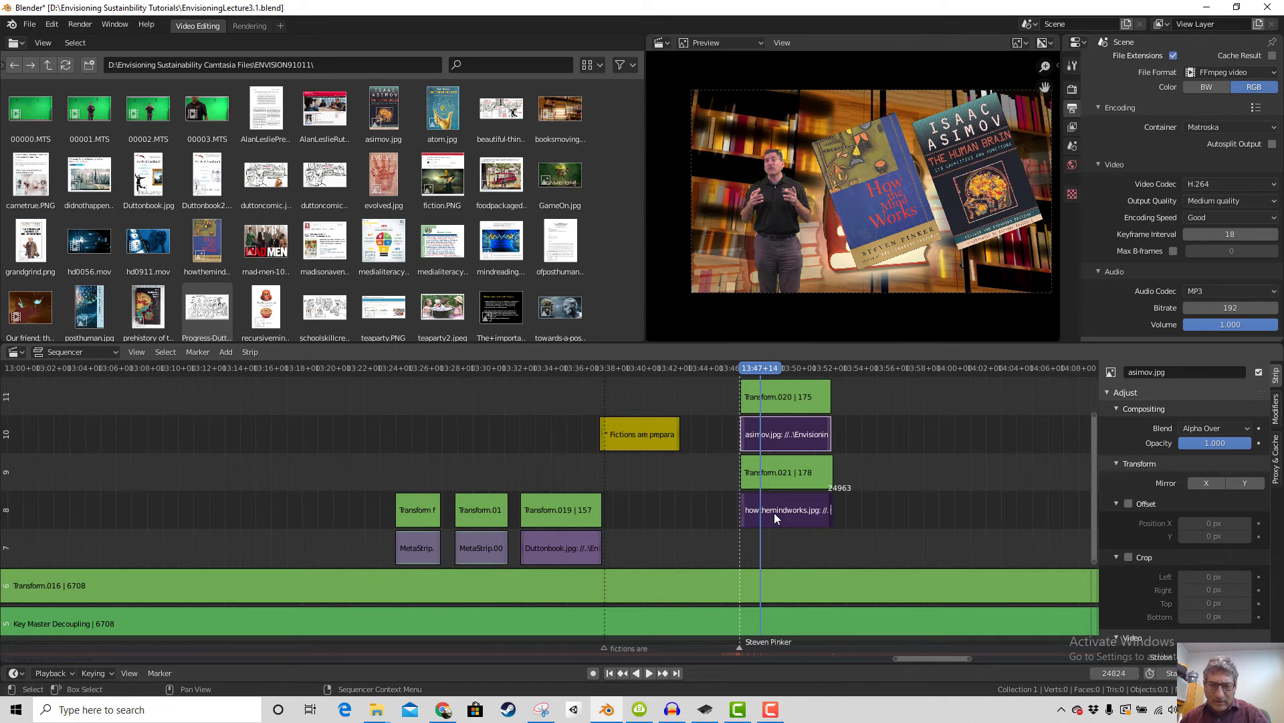
pyautogui.click(773, 513)
pyautogui.press('g')
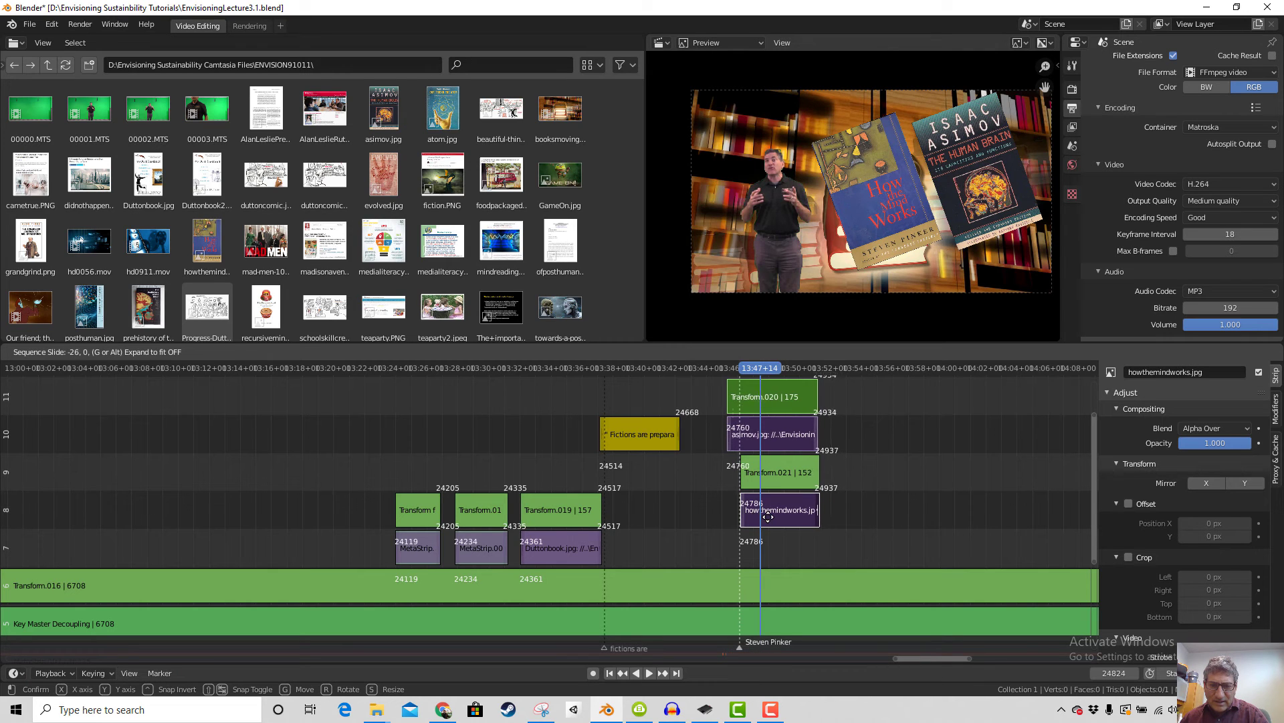
pyautogui.click(769, 518)
pyautogui.hotkey('ctrl', 'z')
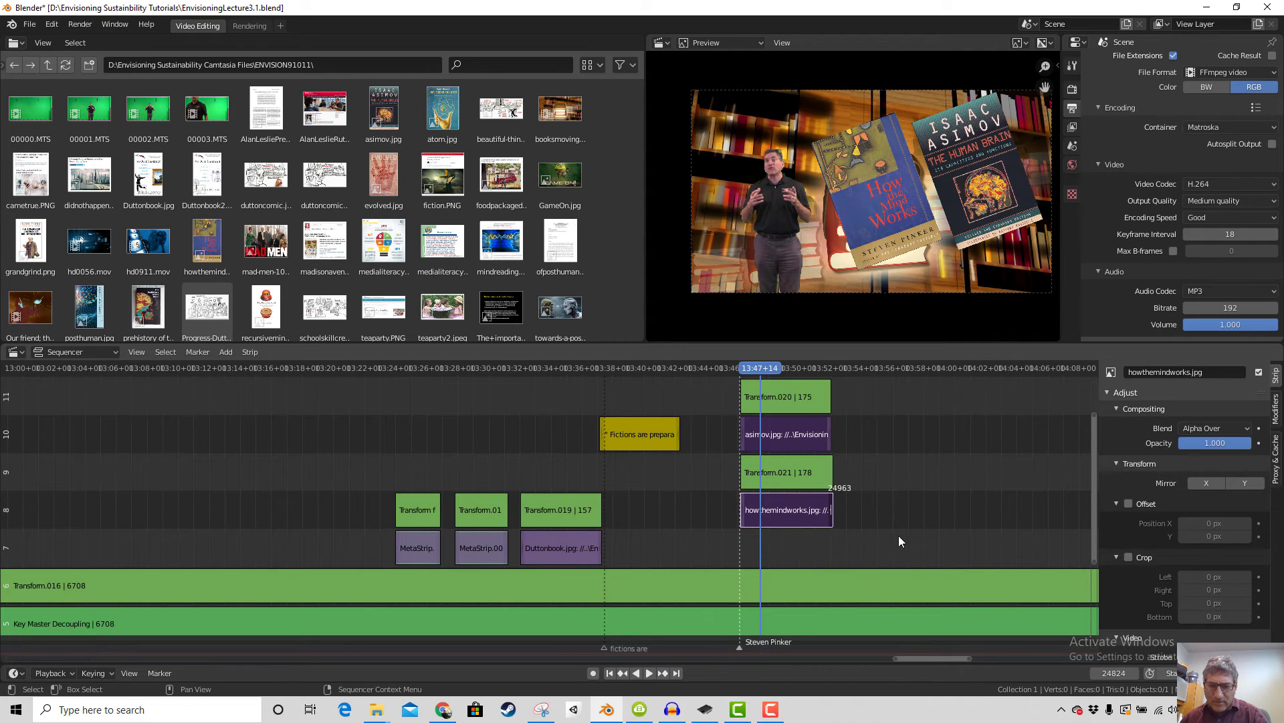
# Move both book cover strips together slightly earlier, starting just before the Steven Pinker marker, and preview from about 13:44+20
pyautogui.click(868, 527)
pyautogui.click(789, 513)
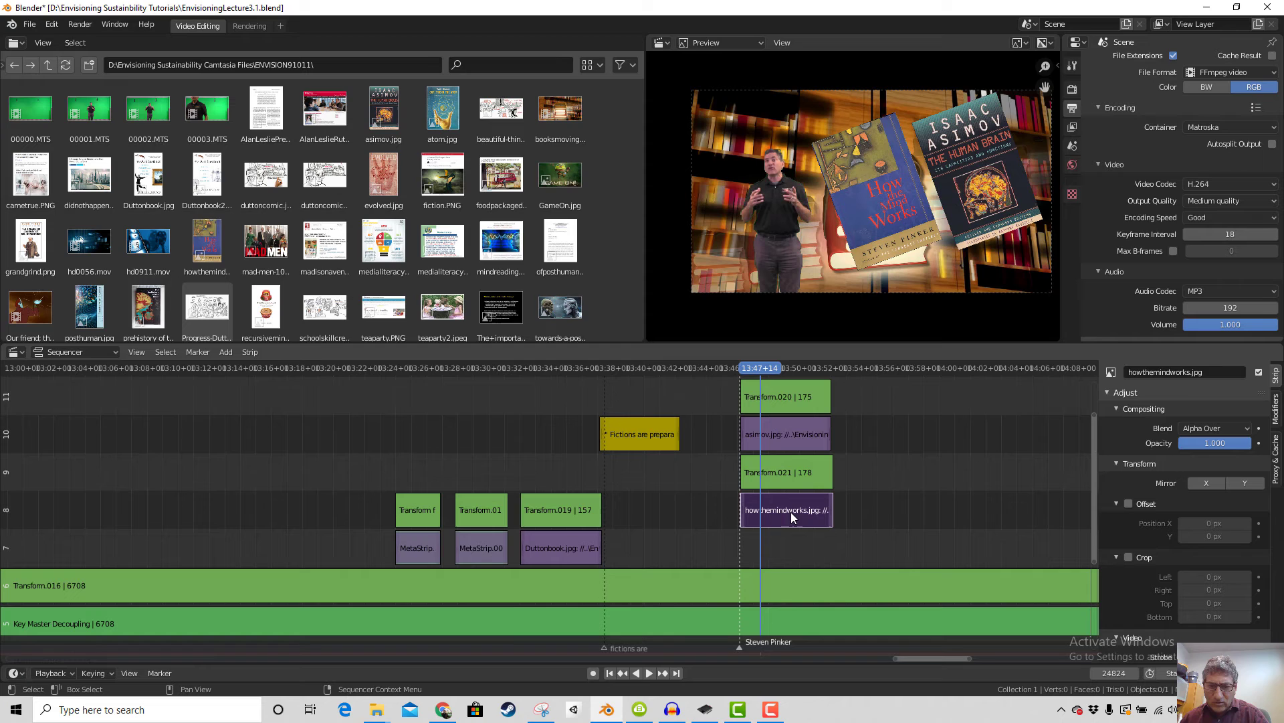
pyautogui.keyDown('shift'); pyautogui.click(787, 436); pyautogui.keyUp('shift')
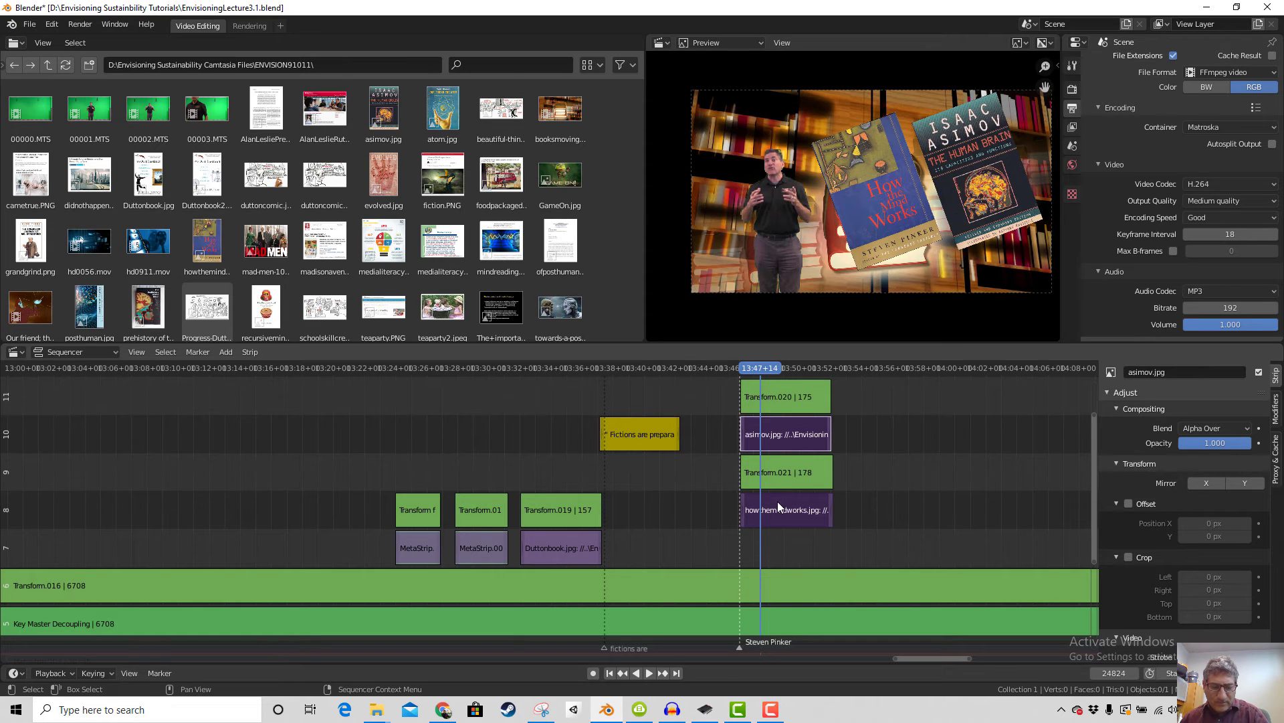
pyautogui.press('g')
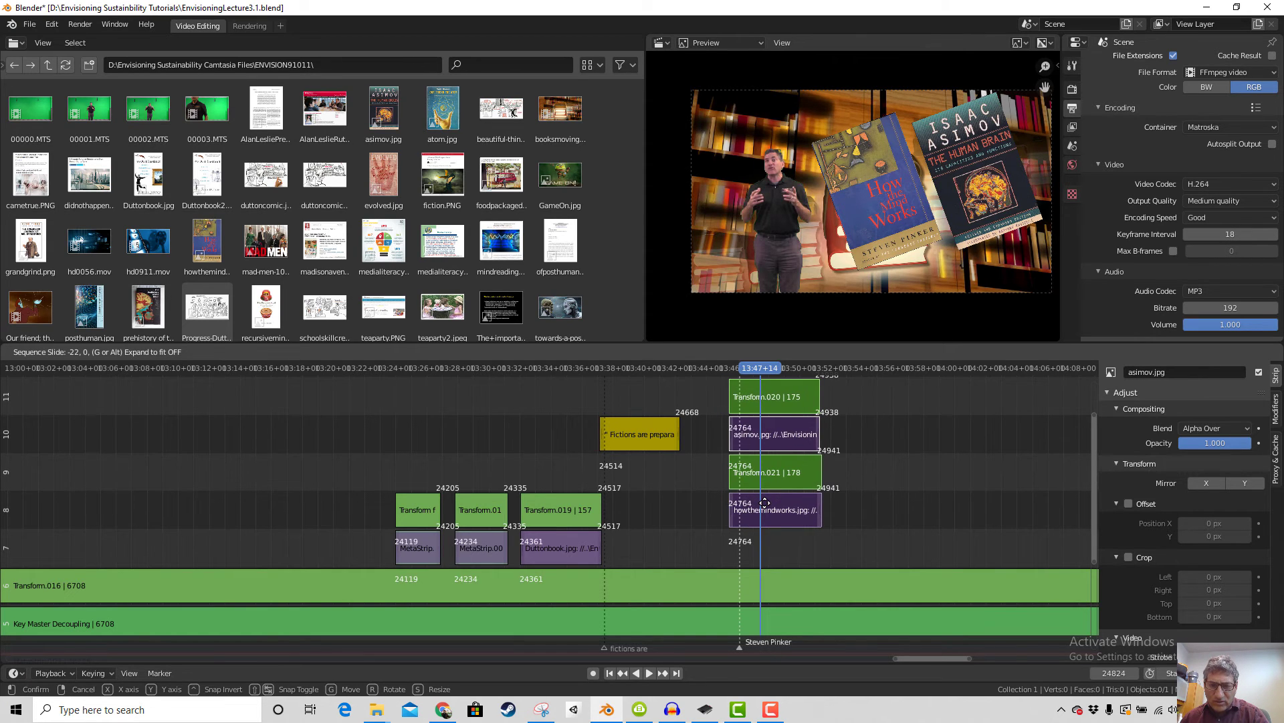
pyautogui.click(765, 502)
pyautogui.click(717, 367)
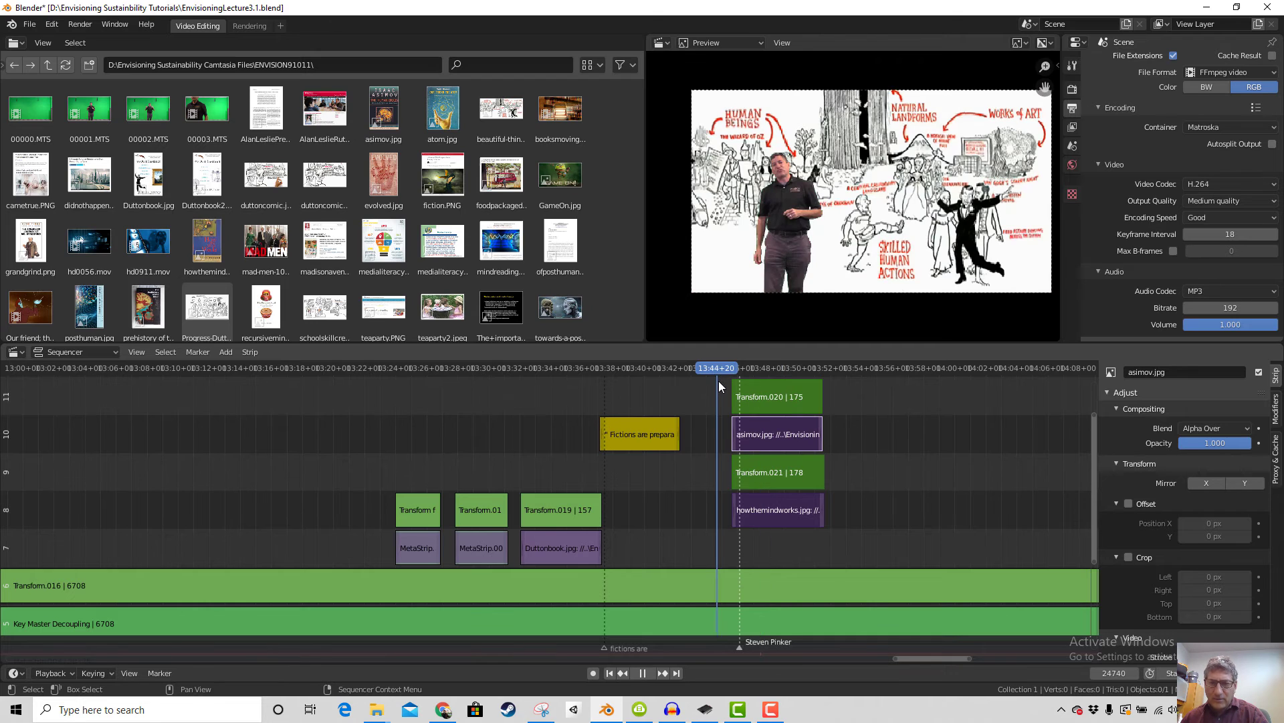
pyautogui.press('space')
pyautogui.press('space')
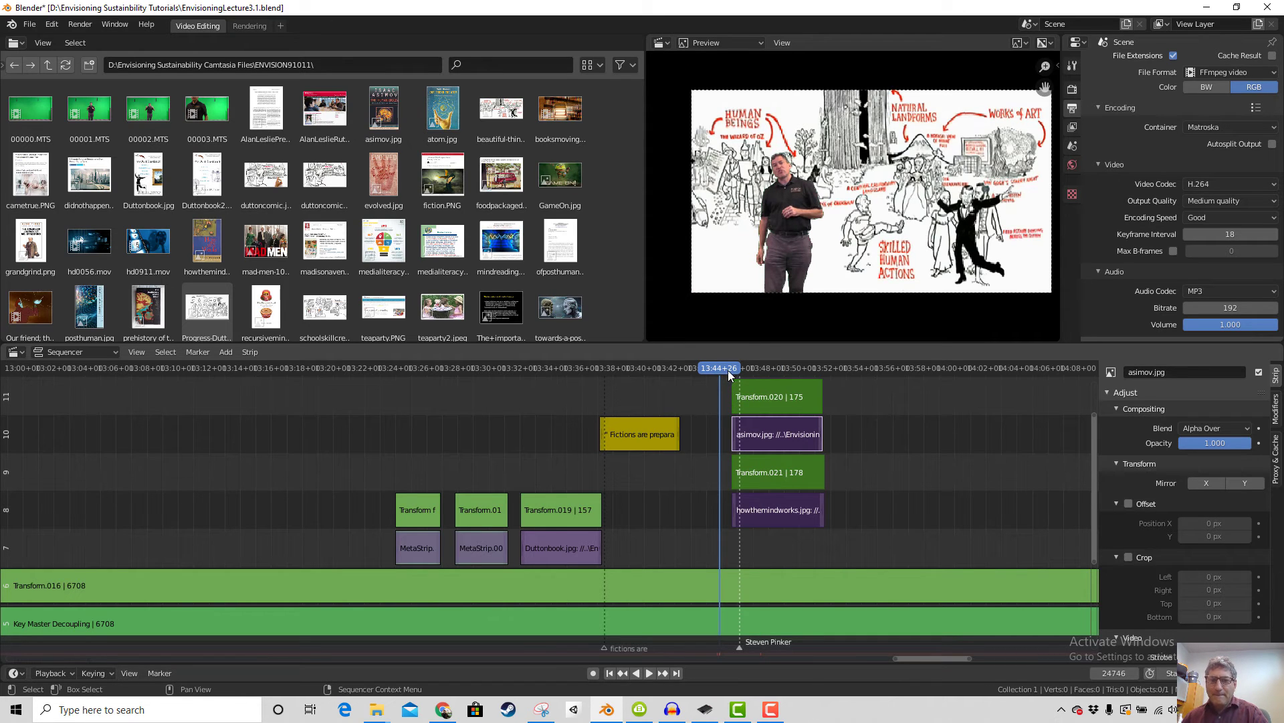
# Play back the book cover passage and move the Steven Pinker marker slightly earlier to the start of the cover strips
pyautogui.press('space')
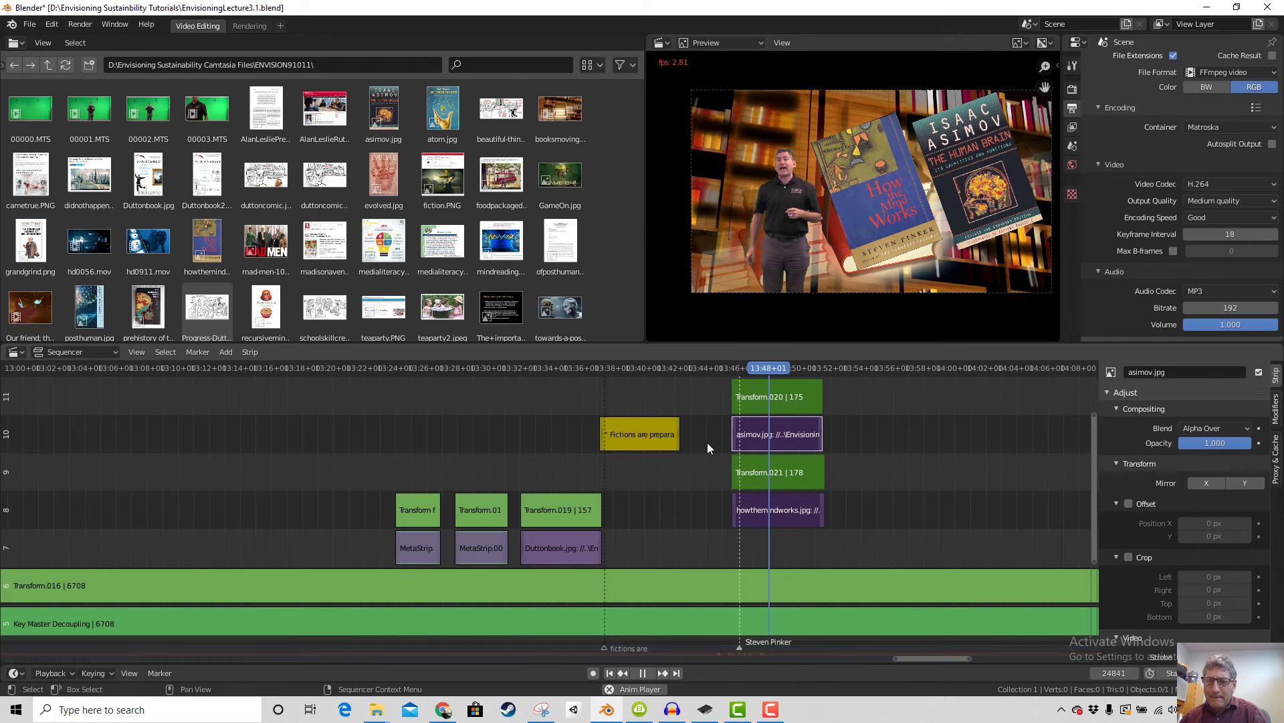
pyautogui.press('space')
pyautogui.moveTo(1092, 471); pyautogui.dragTo(1086, 552)
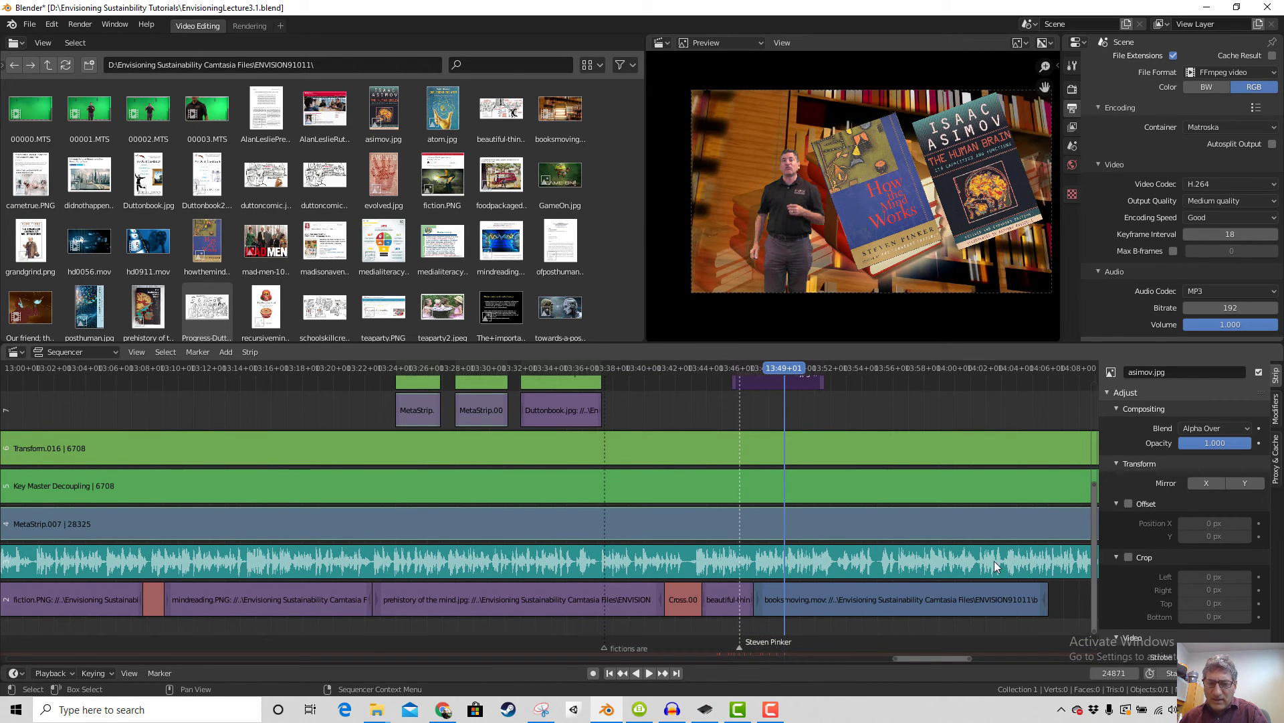
pyautogui.moveTo(760, 370)
pyautogui.mouseDown()
pyautogui.moveTo(745, 368)
pyautogui.moveTo(776, 374)
pyautogui.mouseUp()
pyautogui.moveTo(742, 646); pyautogui.dragTo(729, 647)
# Trim the end of beautiful-things1.png back to the Steven Pinker marker and move booksmoving.mov to start there
pyautogui.click(747, 601)
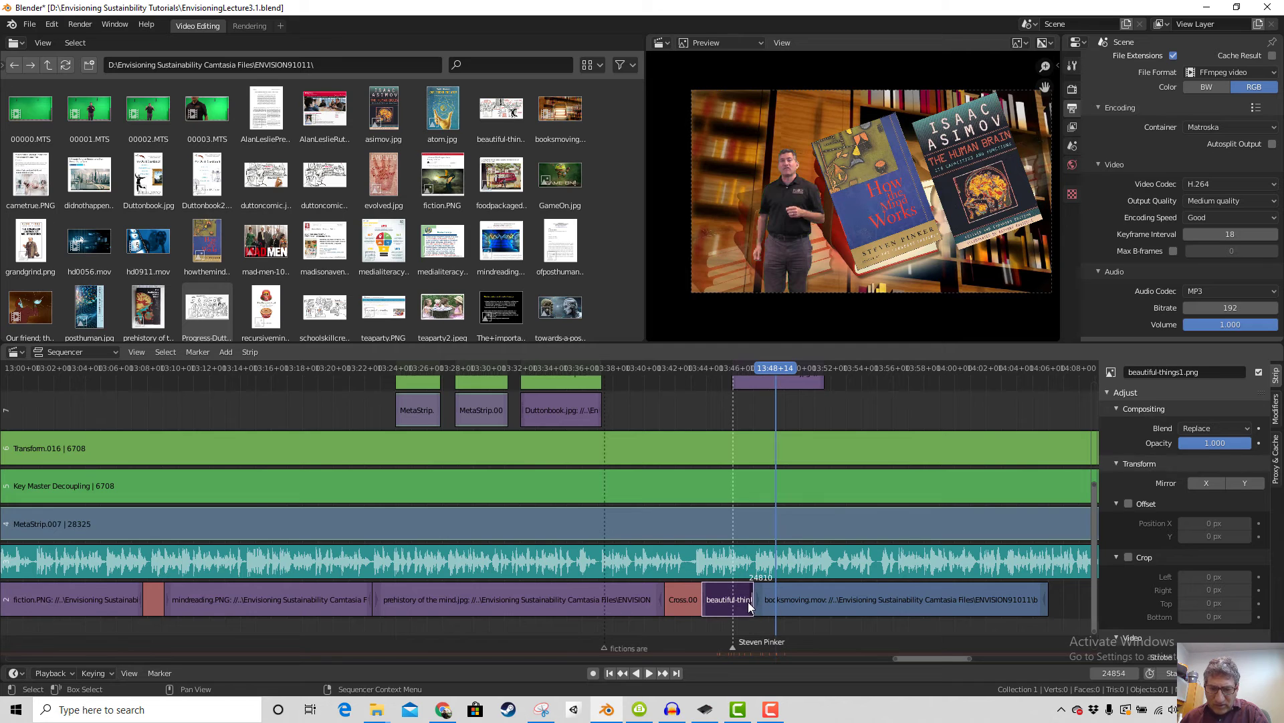
pyautogui.moveTo(753, 598); pyautogui.dragTo(727, 369)
pyautogui.click(728, 371)
pyautogui.moveTo(796, 595); pyautogui.dragTo(777, 602)
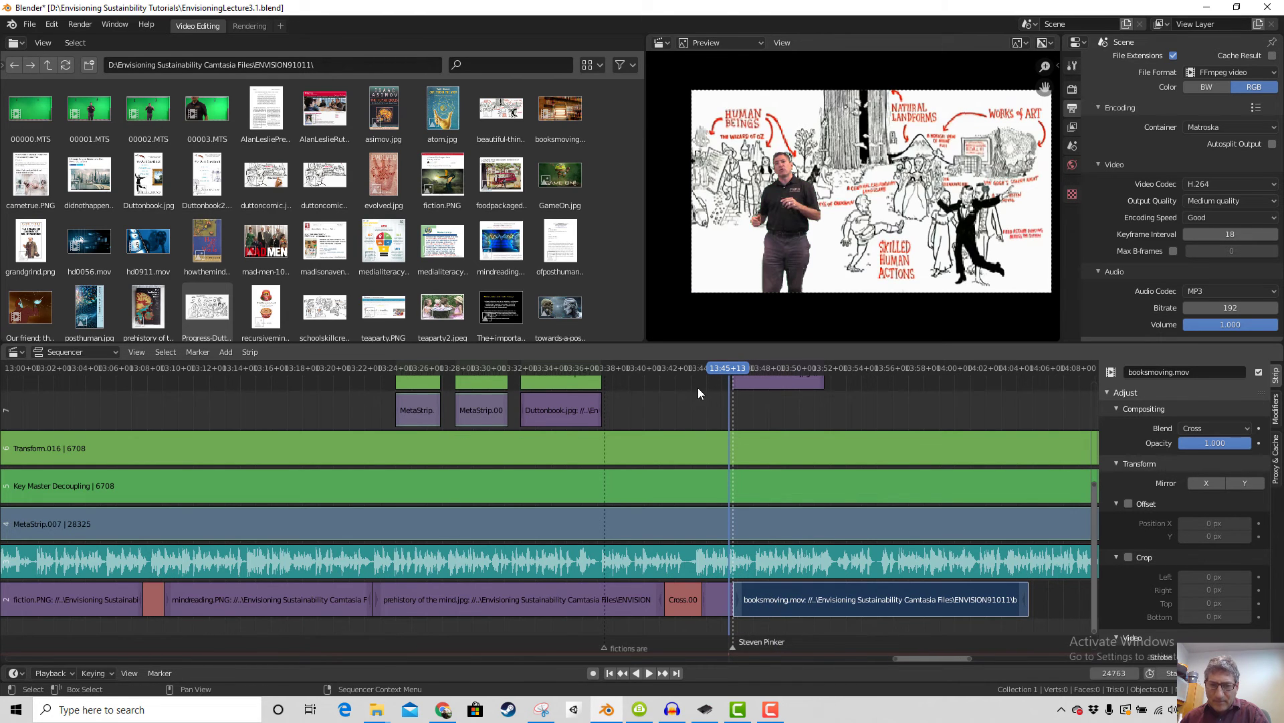
# Play back the retimed background change and book covers from 13:44+26
pyautogui.click(718, 368)
pyautogui.press('space')
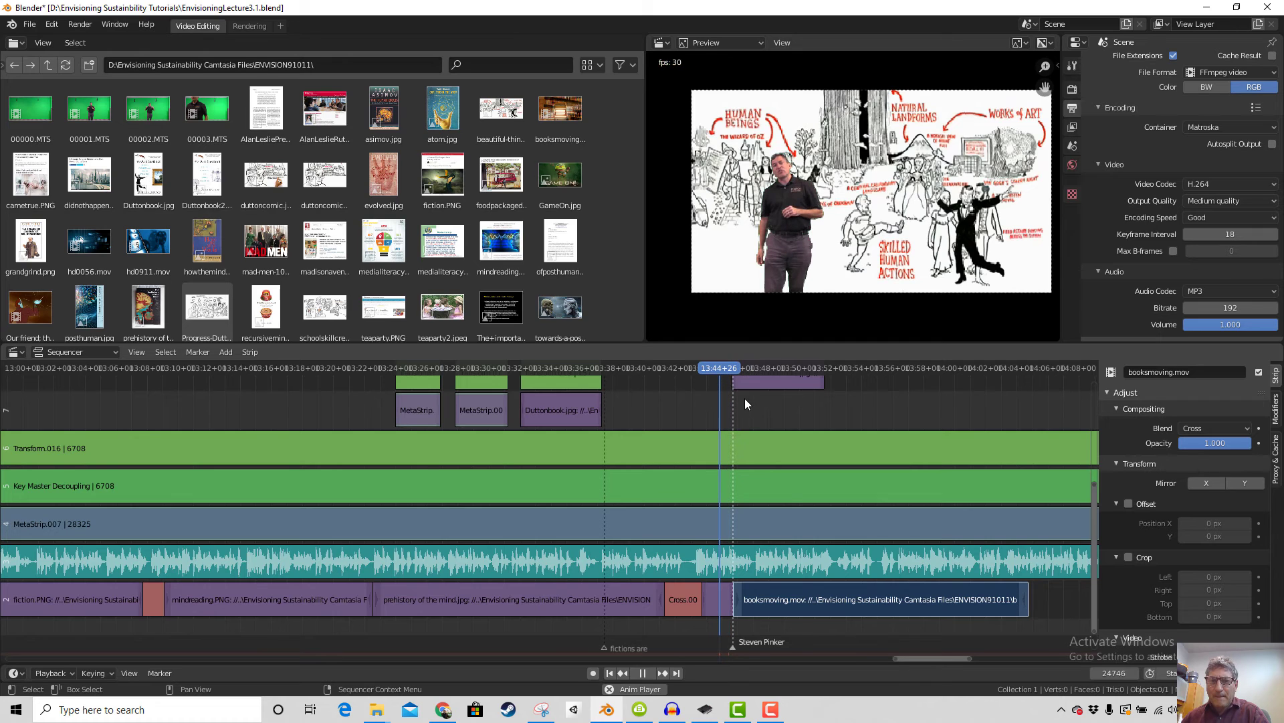
pyautogui.press('space')
pyautogui.moveTo(1096, 536); pyautogui.dragTo(1105, 435)
pyautogui.press('space')
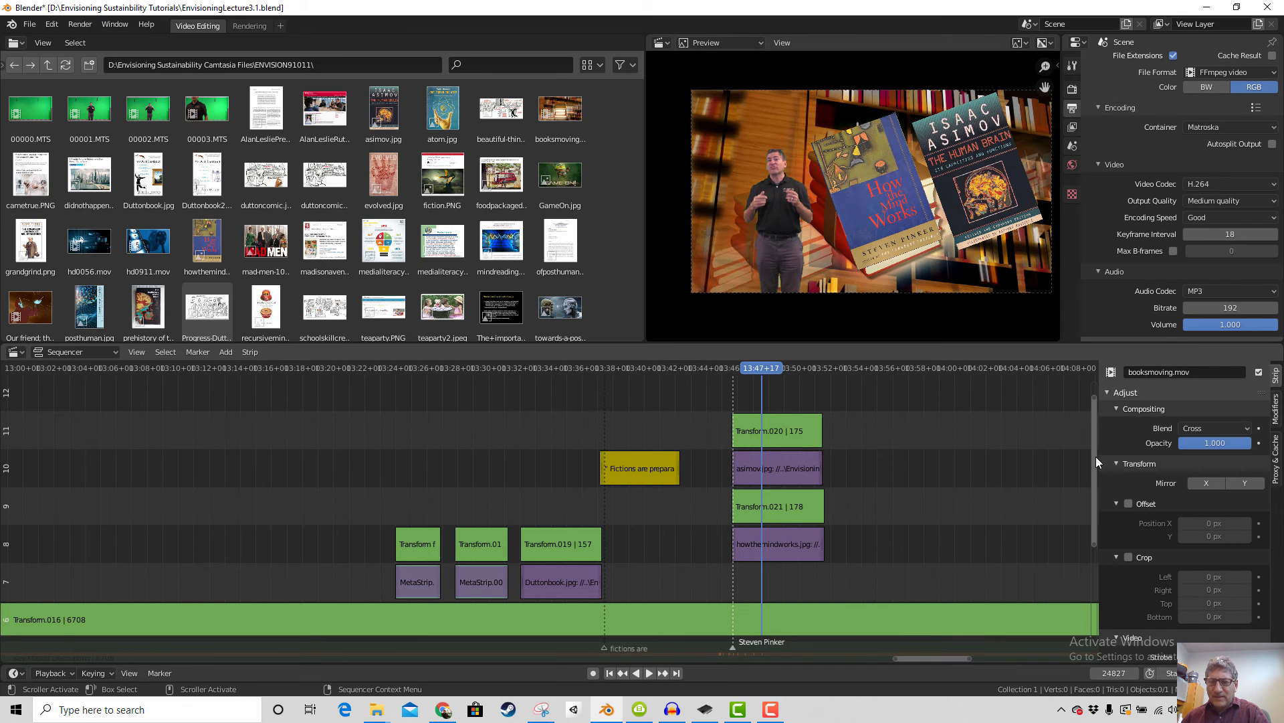
pyautogui.press('space')
# Add a Cross transition between beautiful-things1.png and booksmoving.mov, trimming booksmoving.mov's start by about 25 frames and ending the image at frame 24759
pyautogui.moveTo(1096, 457); pyautogui.dragTo(1070, 579)
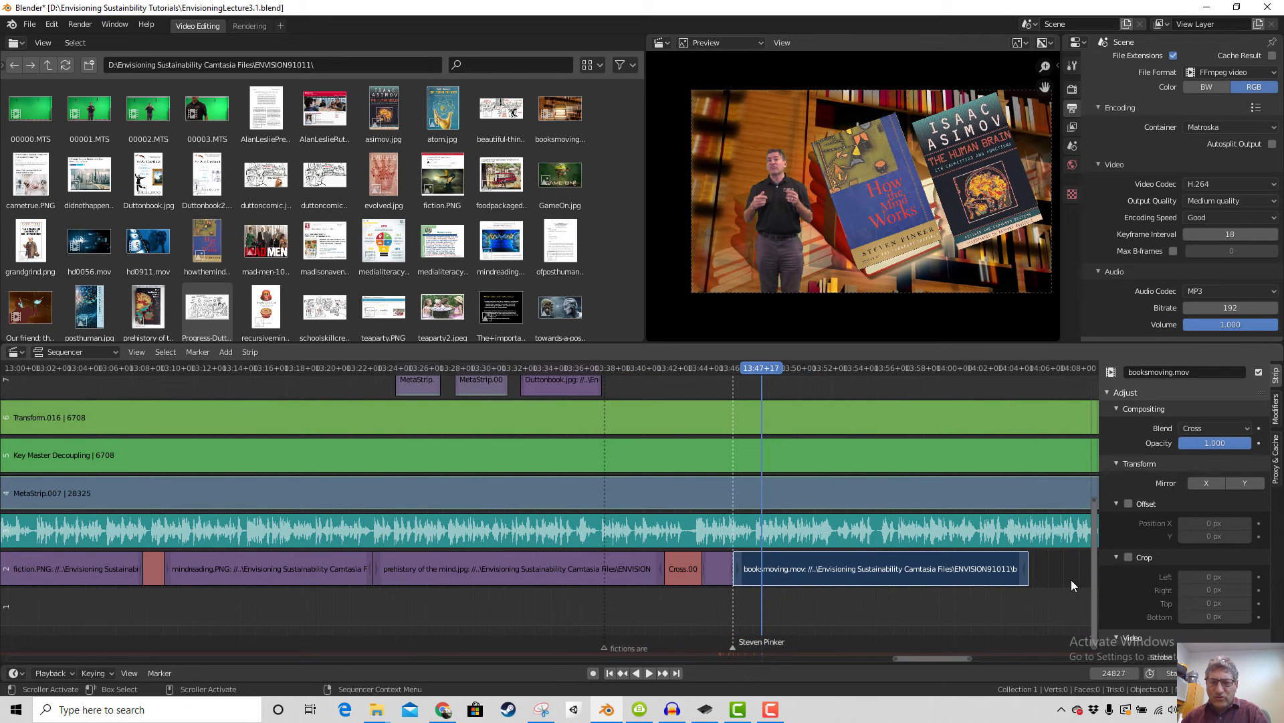
pyautogui.click(716, 568)
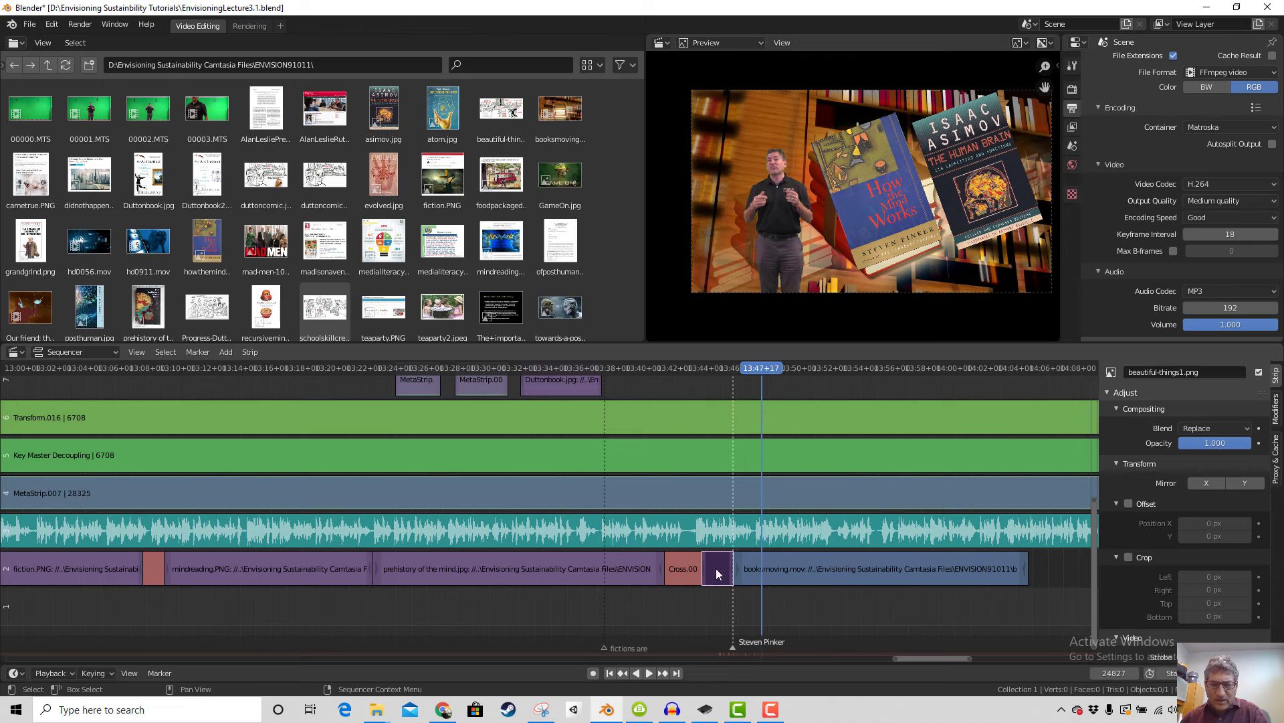
pyautogui.click(829, 570)
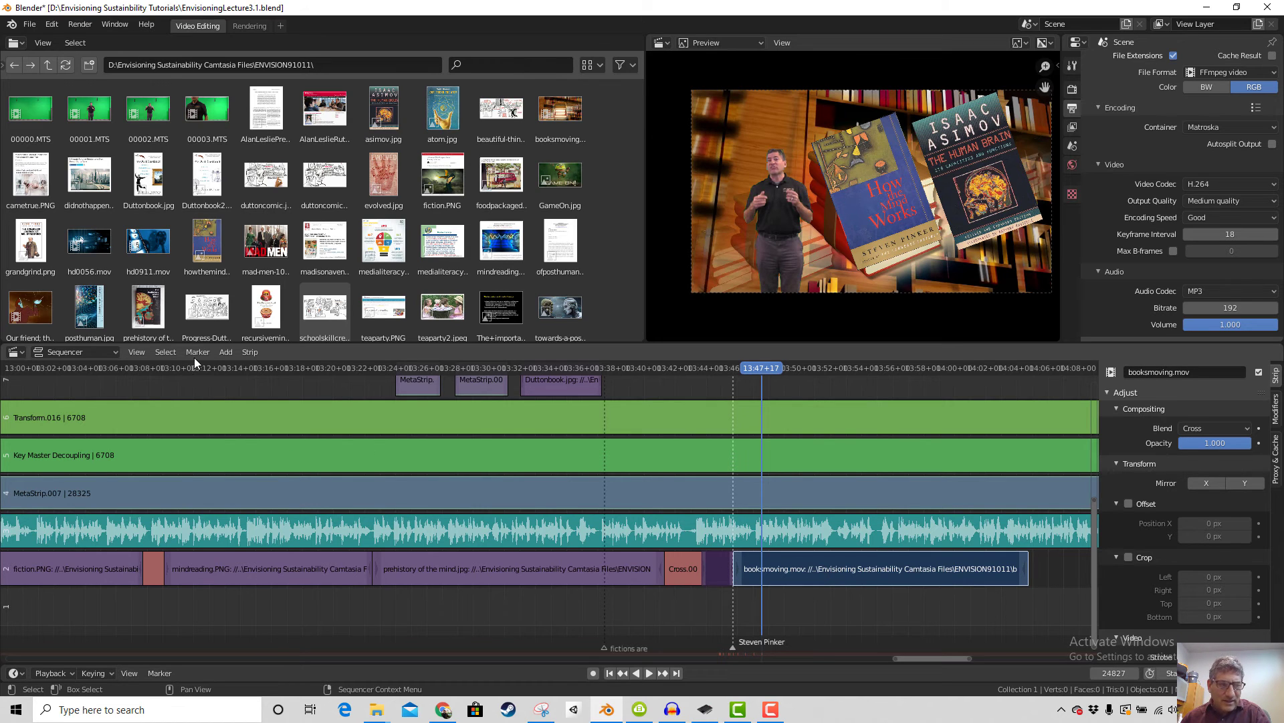
pyautogui.click(226, 352)
pyautogui.moveTo(257, 521)
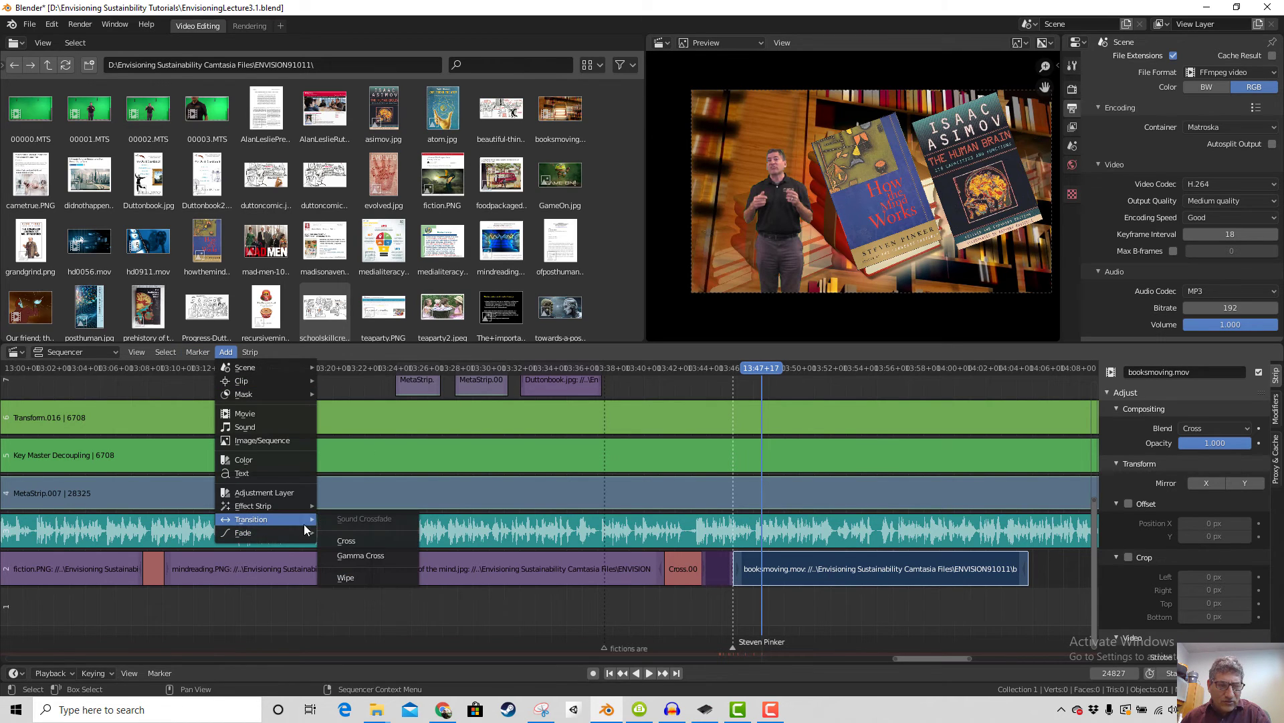
pyautogui.click(347, 540)
pyautogui.click(737, 567)
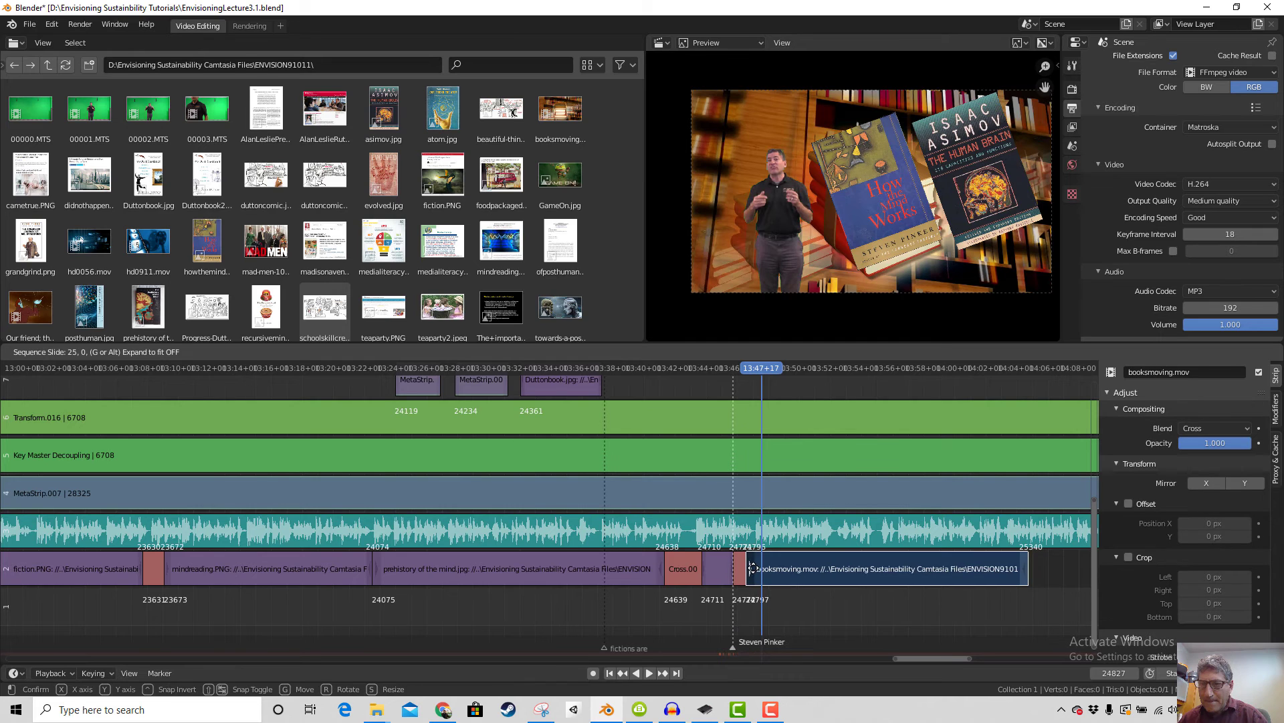
pyautogui.press('g')
pyautogui.click(729, 564)
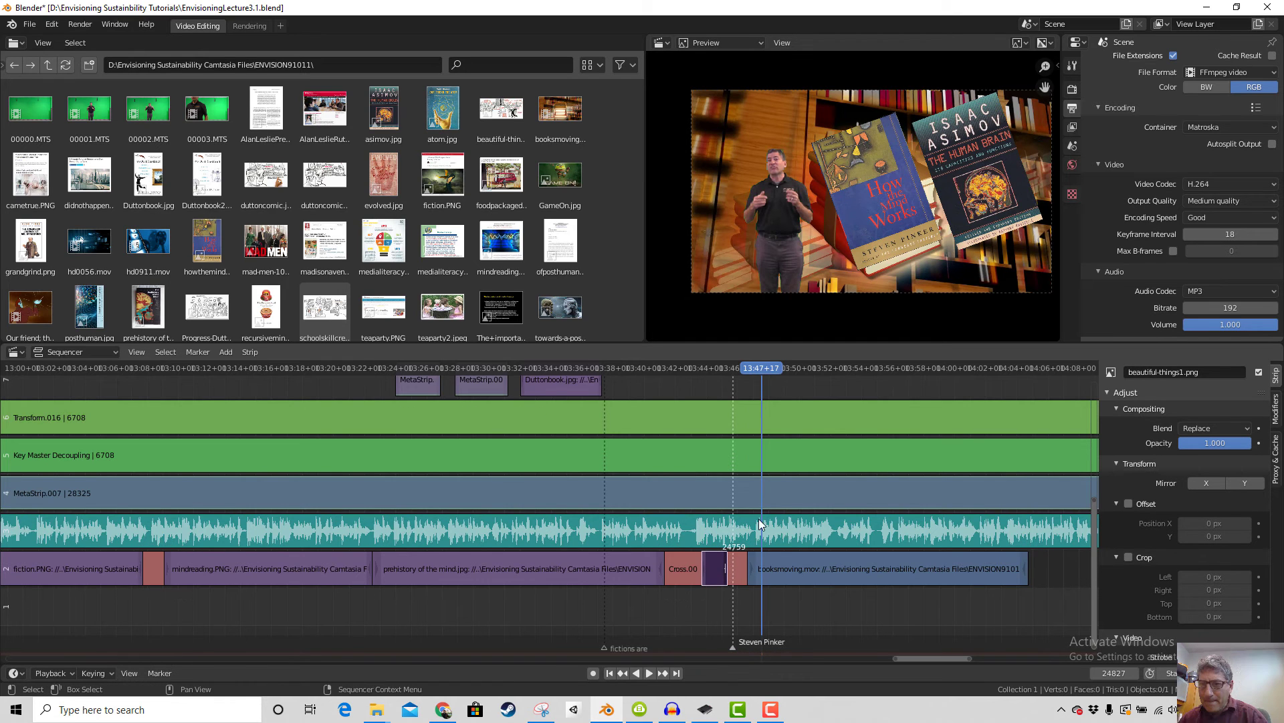
# Play back the new background cross transition and check how the book covers appear over it
pyautogui.click(731, 371)
pyautogui.press('space')
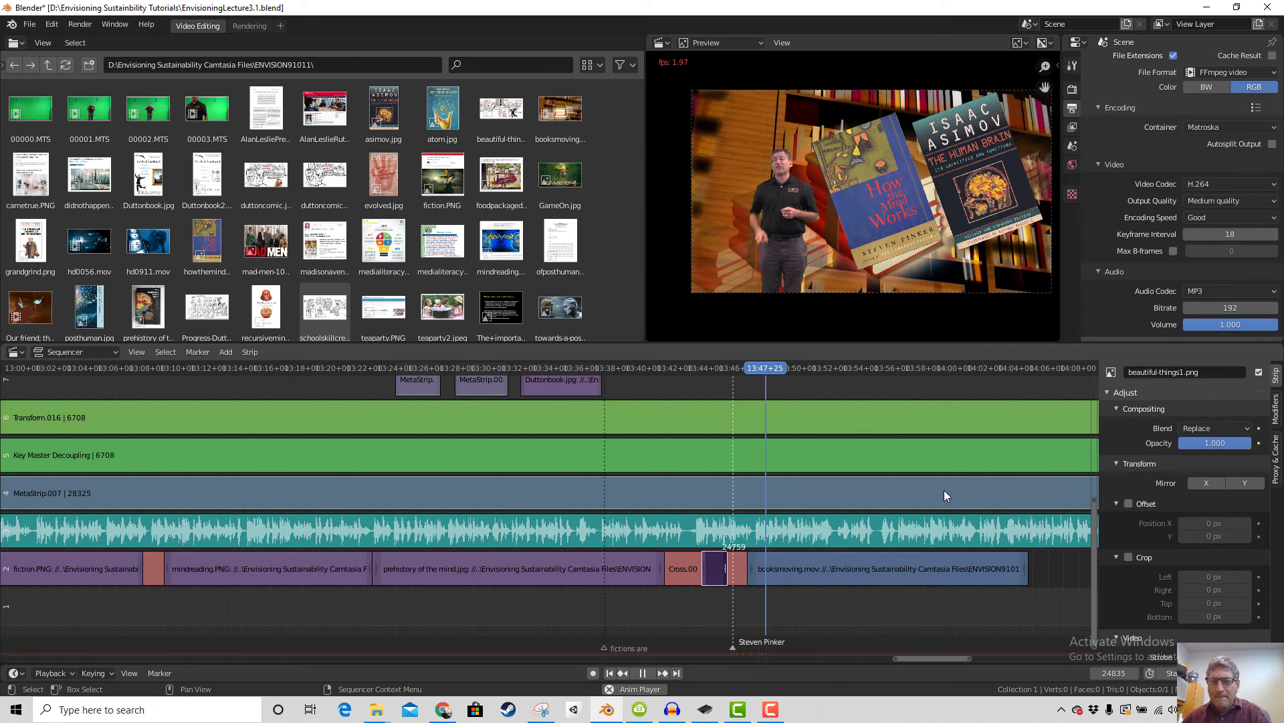
pyautogui.press('space')
pyautogui.moveTo(1097, 560); pyautogui.dragTo(1106, 453)
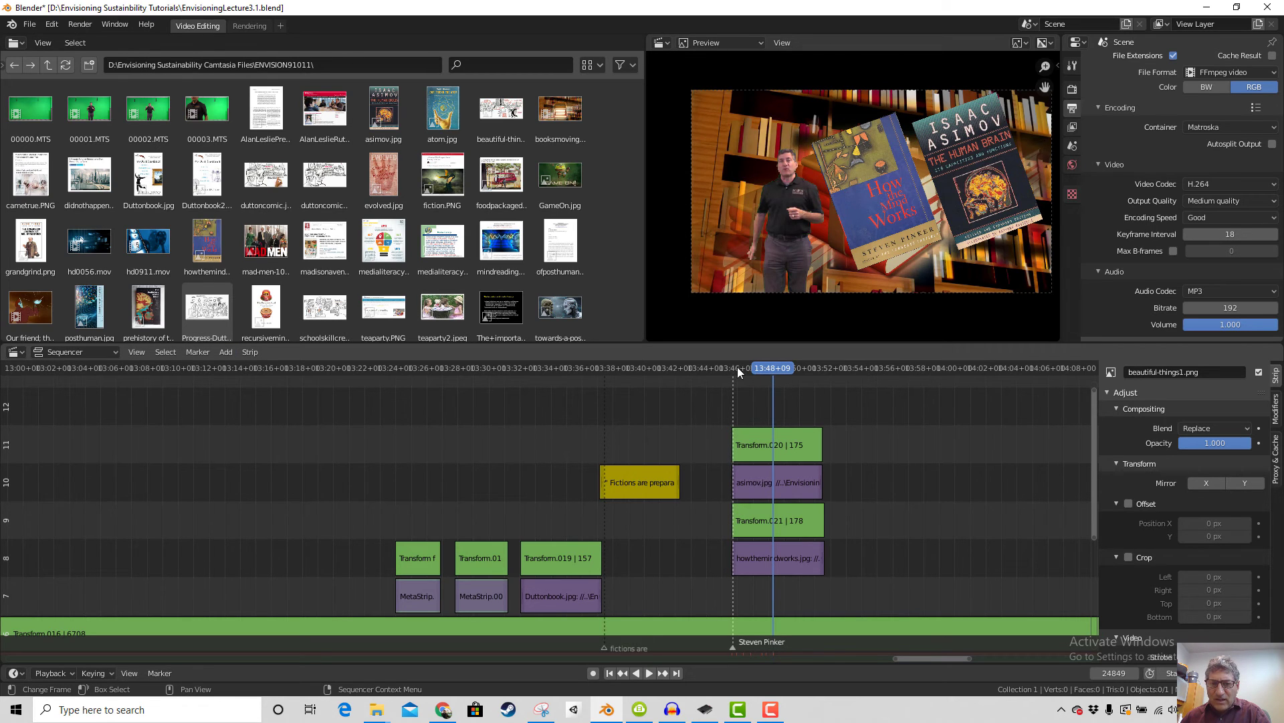
pyautogui.press('space')
pyautogui.moveTo(733, 371); pyautogui.dragTo(738, 371)
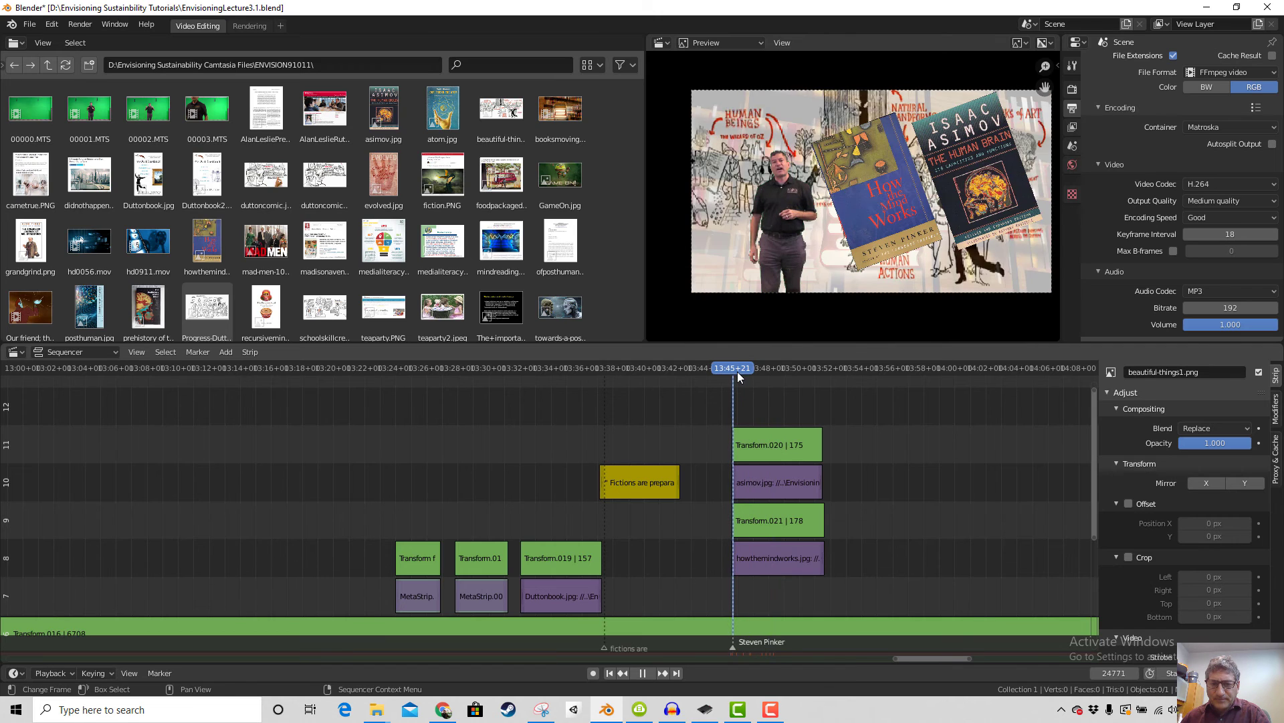
# Set the opacity of both book cover Transforms to 0 at 13:45+21, copying the value from Transform.020 to Transform.021
pyautogui.click(772, 527)
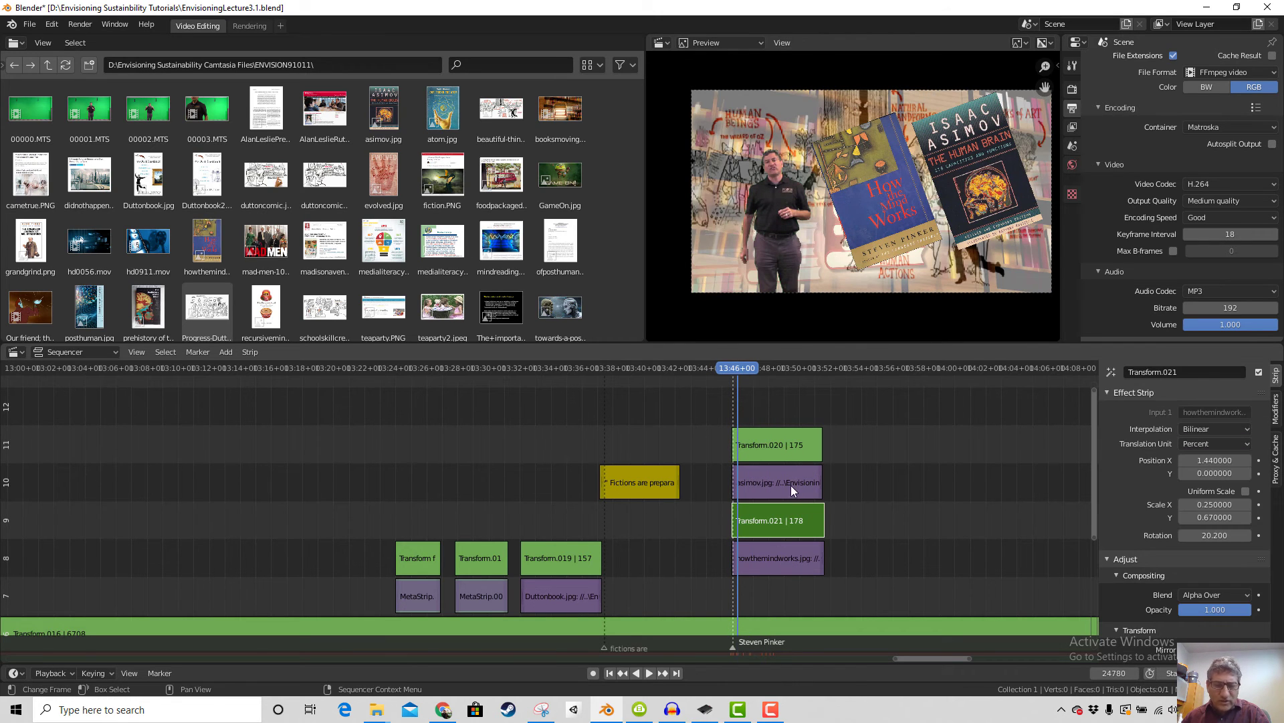
pyautogui.click(778, 445)
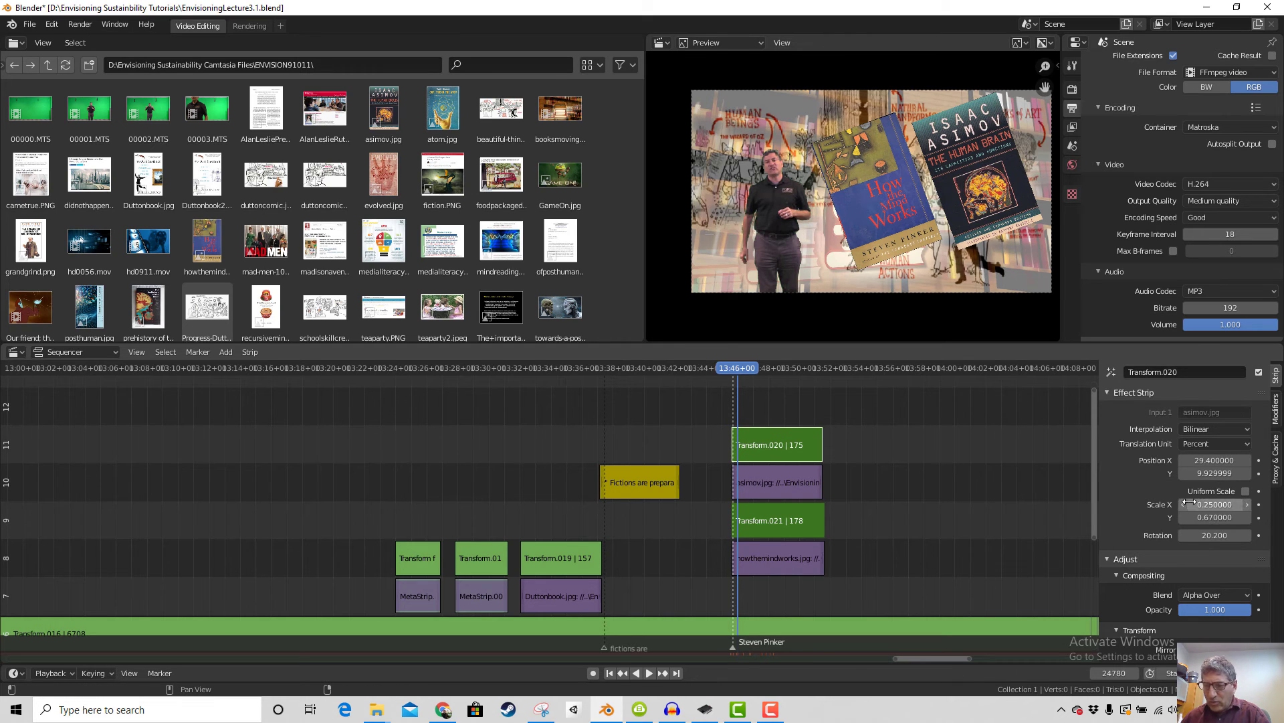
pyautogui.click(733, 364)
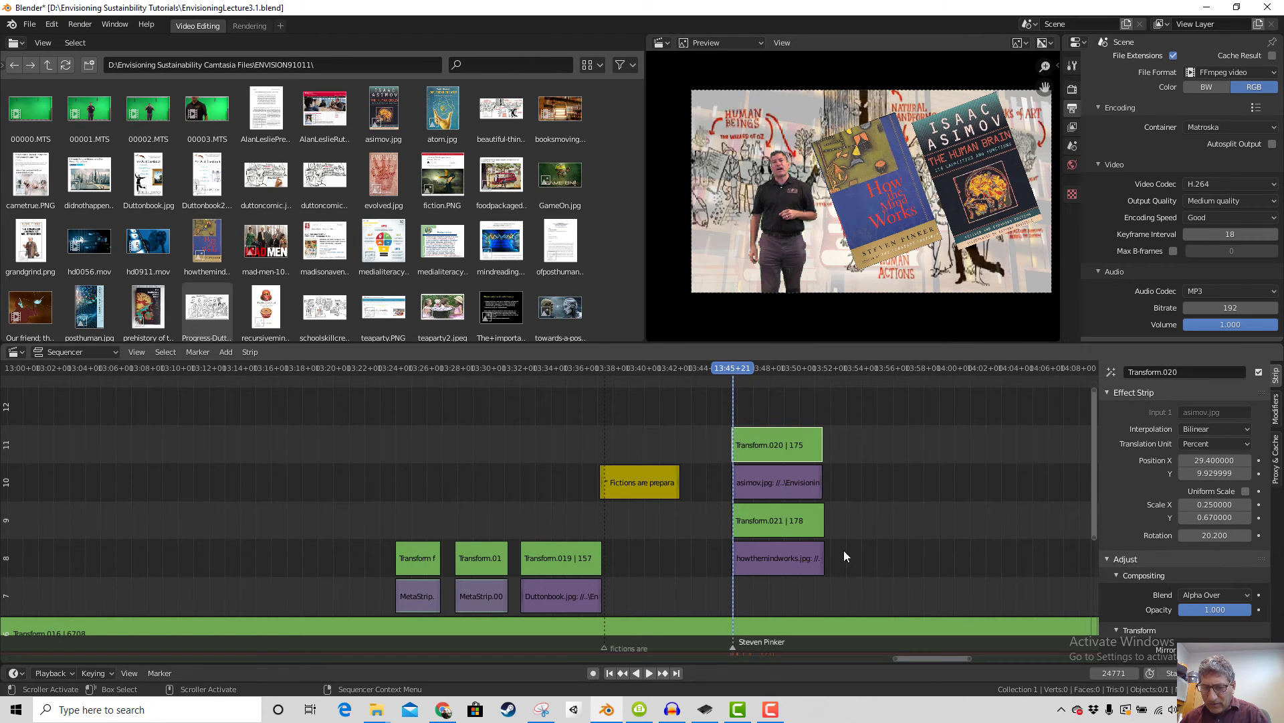
pyautogui.click(797, 525)
pyautogui.keyDown('shift'); pyautogui.click(783, 434); pyautogui.keyUp('shift')
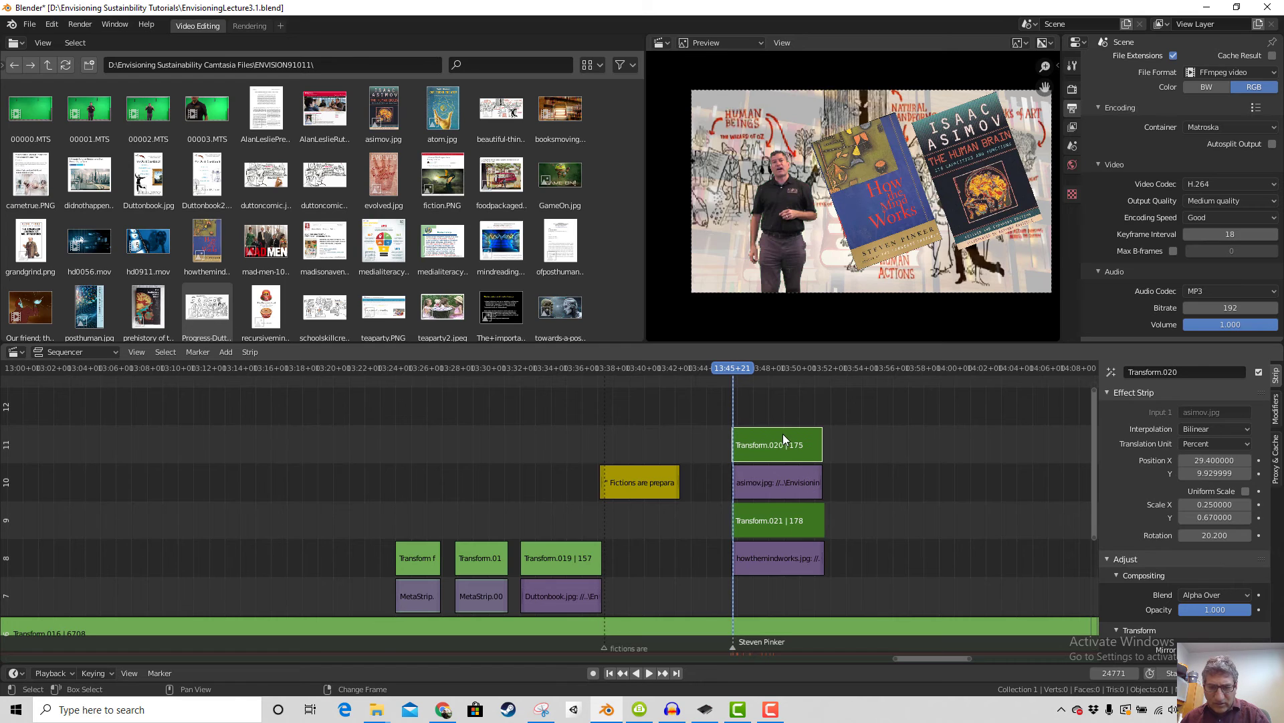
pyautogui.click(1210, 608)
pyautogui.write('0')
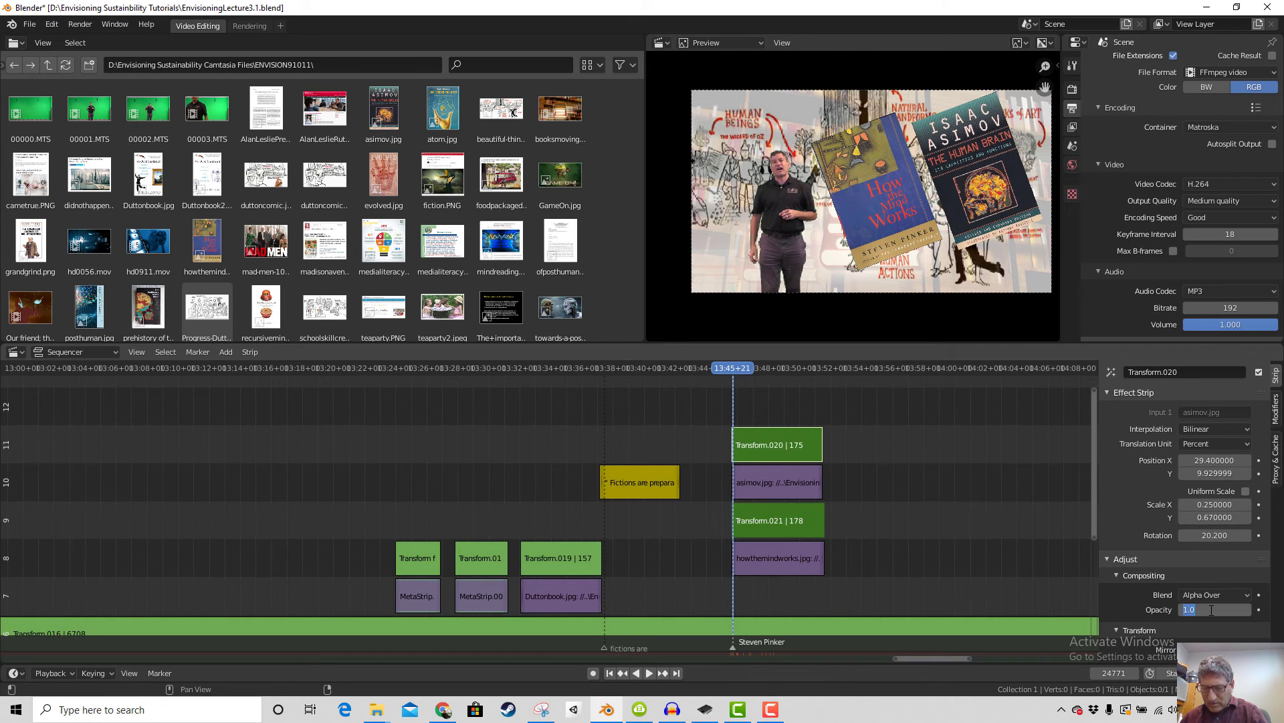
pyautogui.press('Return')
pyautogui.rightClick(1210, 609)
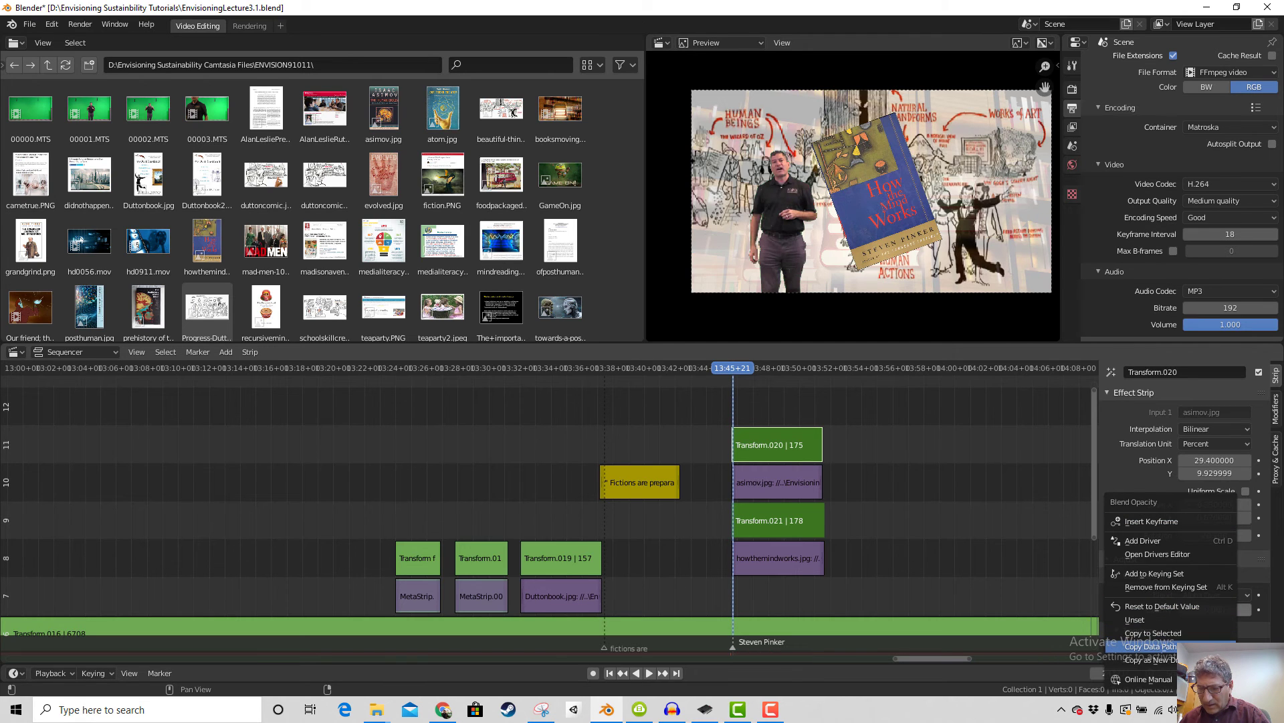
pyautogui.click(1187, 633)
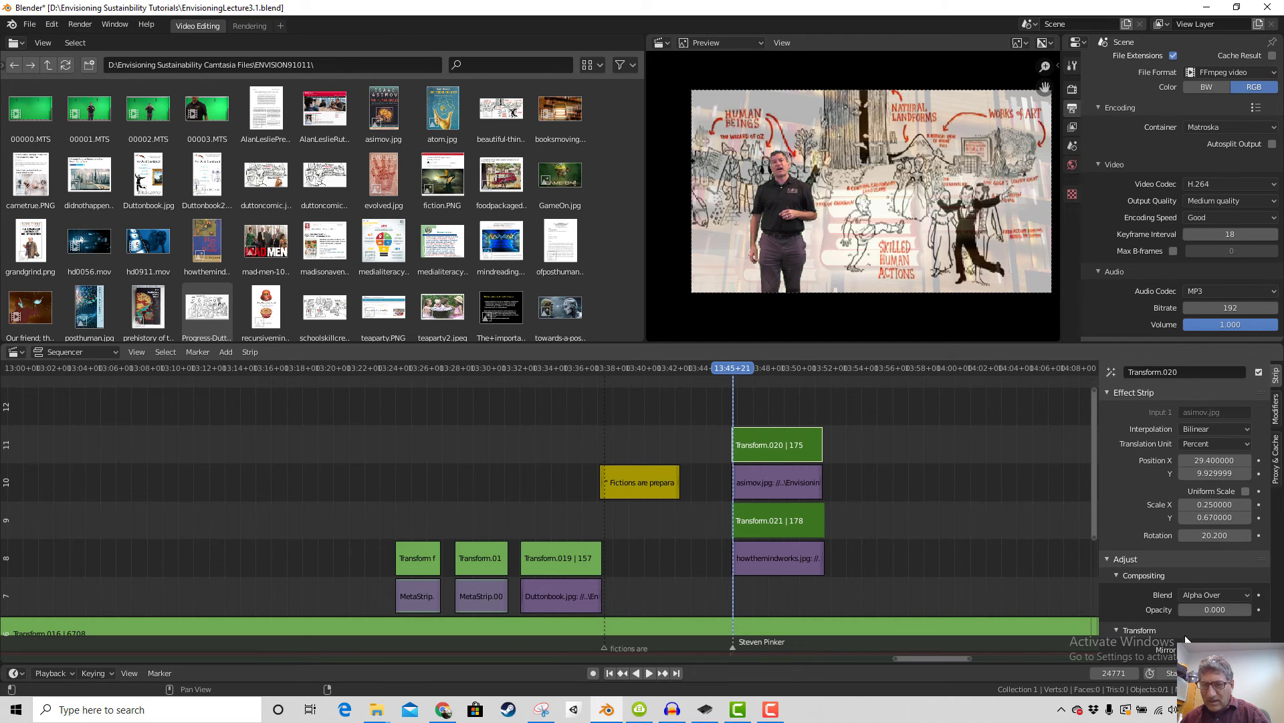
# At 13:46+24, set Transform.020's opacity to 1 and copy the value to the other selected book cover Transform
pyautogui.click(736, 371)
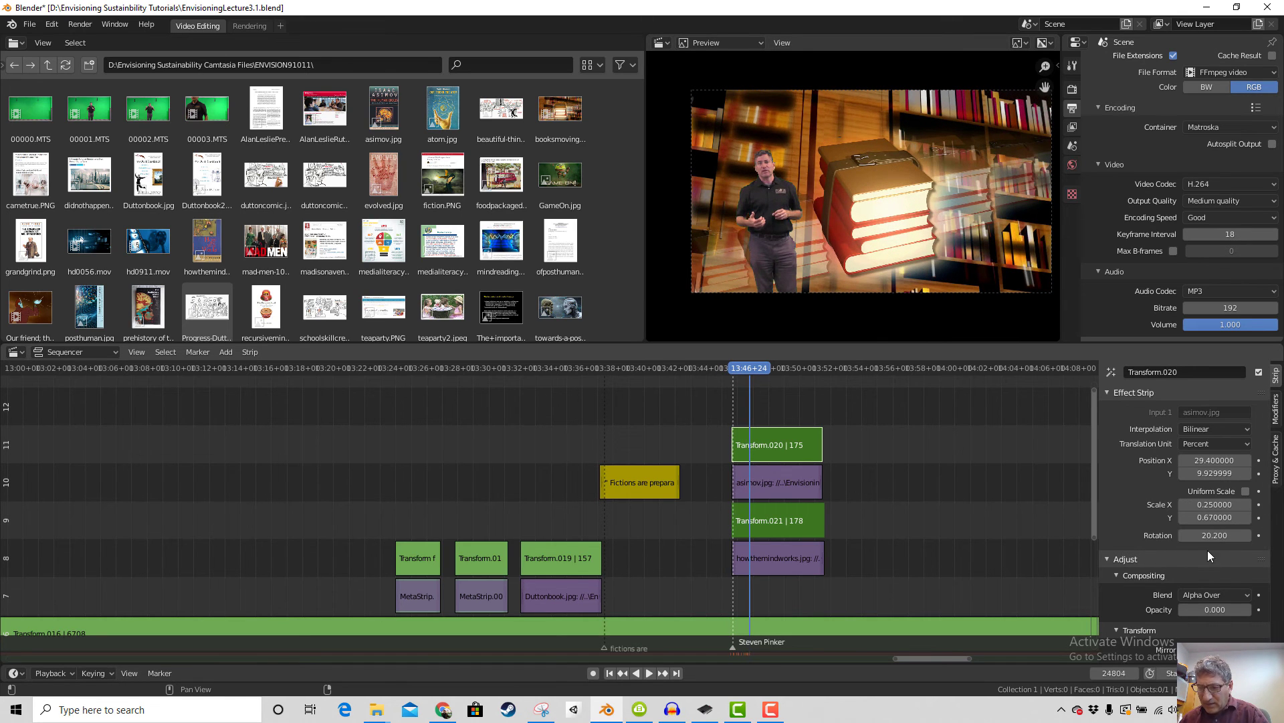
pyautogui.rightClick(1214, 609)
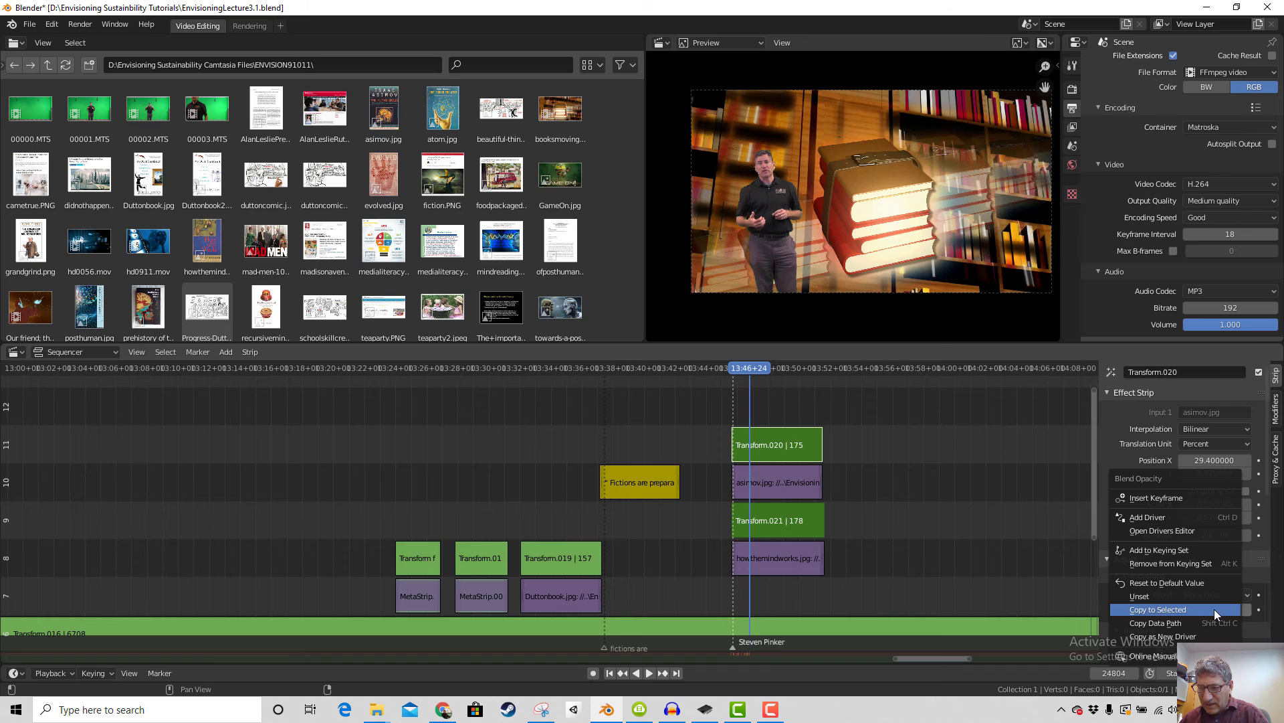
pyautogui.click(1231, 596)
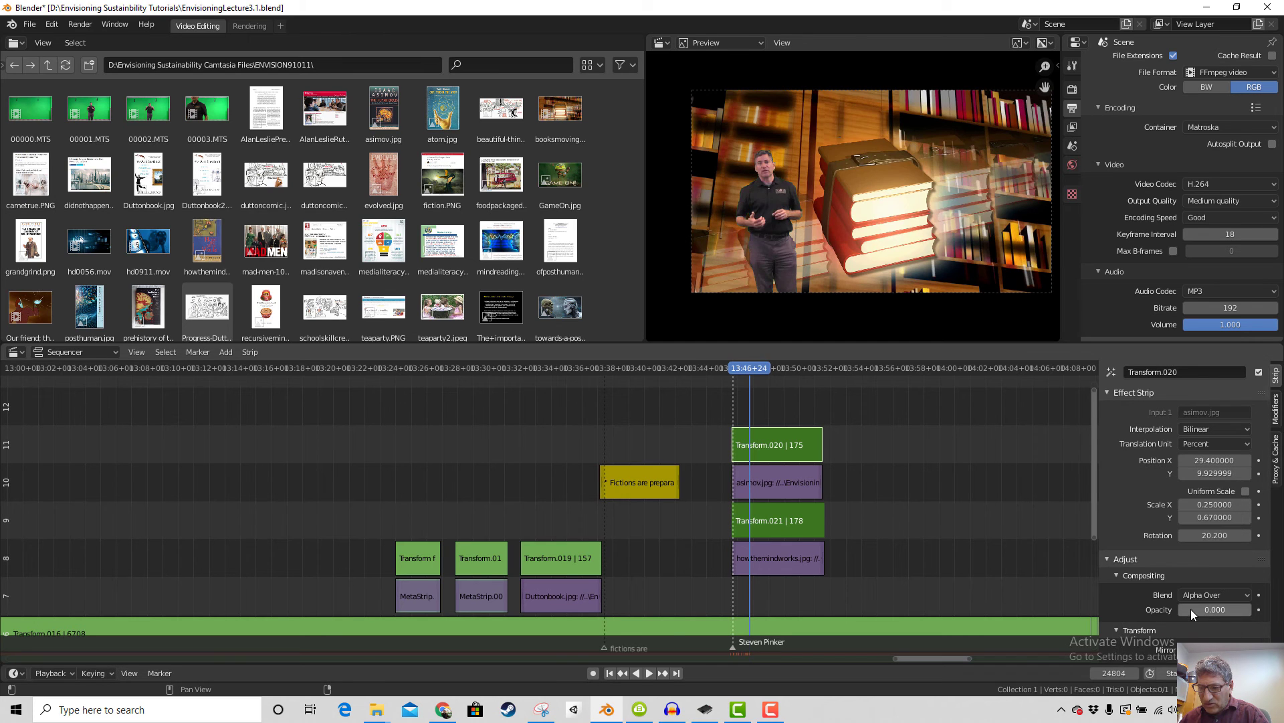
pyautogui.moveTo(1191, 610); pyautogui.dragTo(1252, 610)
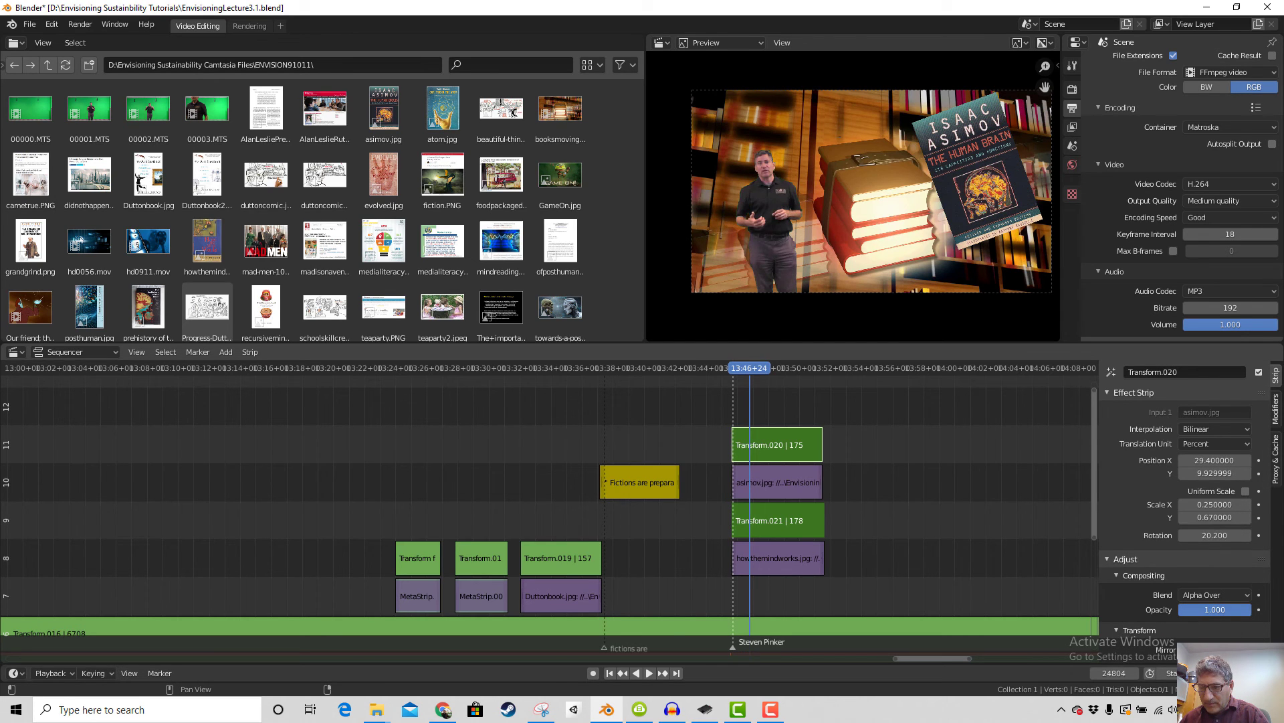
pyautogui.rightClick(1211, 610)
pyautogui.click(1191, 610)
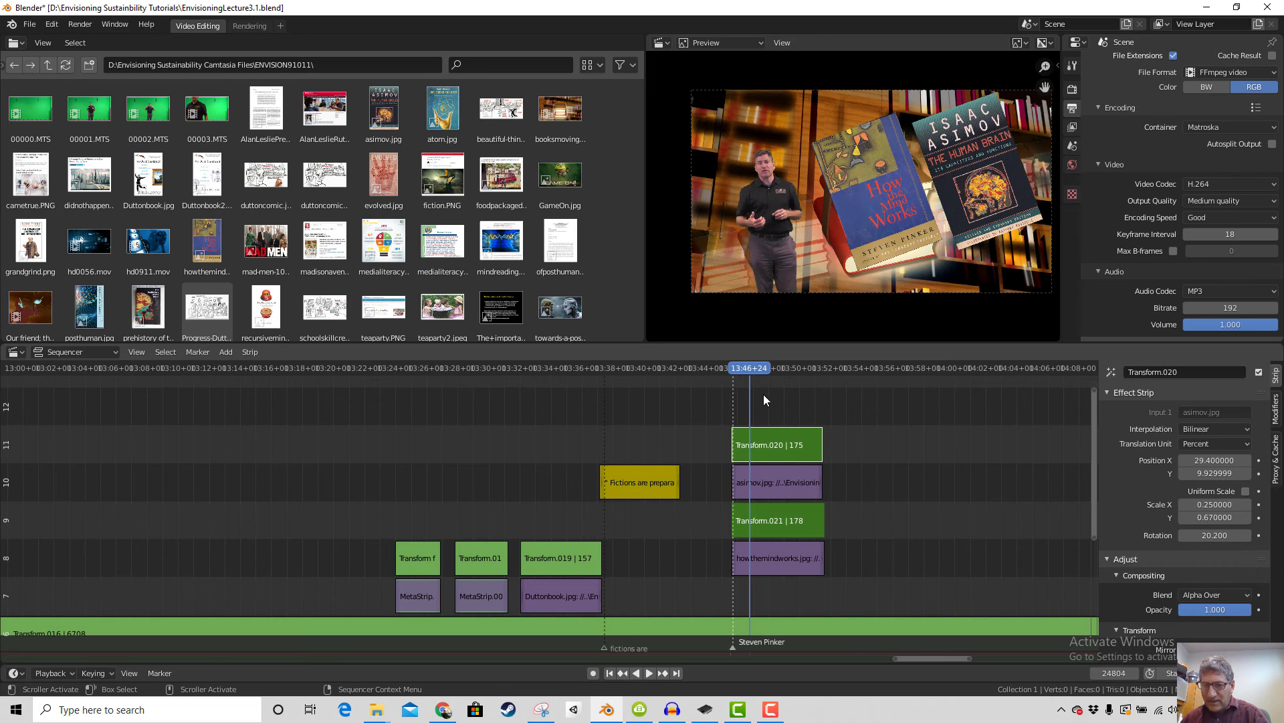
# Play back the book covers' appearance from before the Steven Pinker marker and scrub through their first frames
pyautogui.click(715, 372)
pyautogui.press('space')
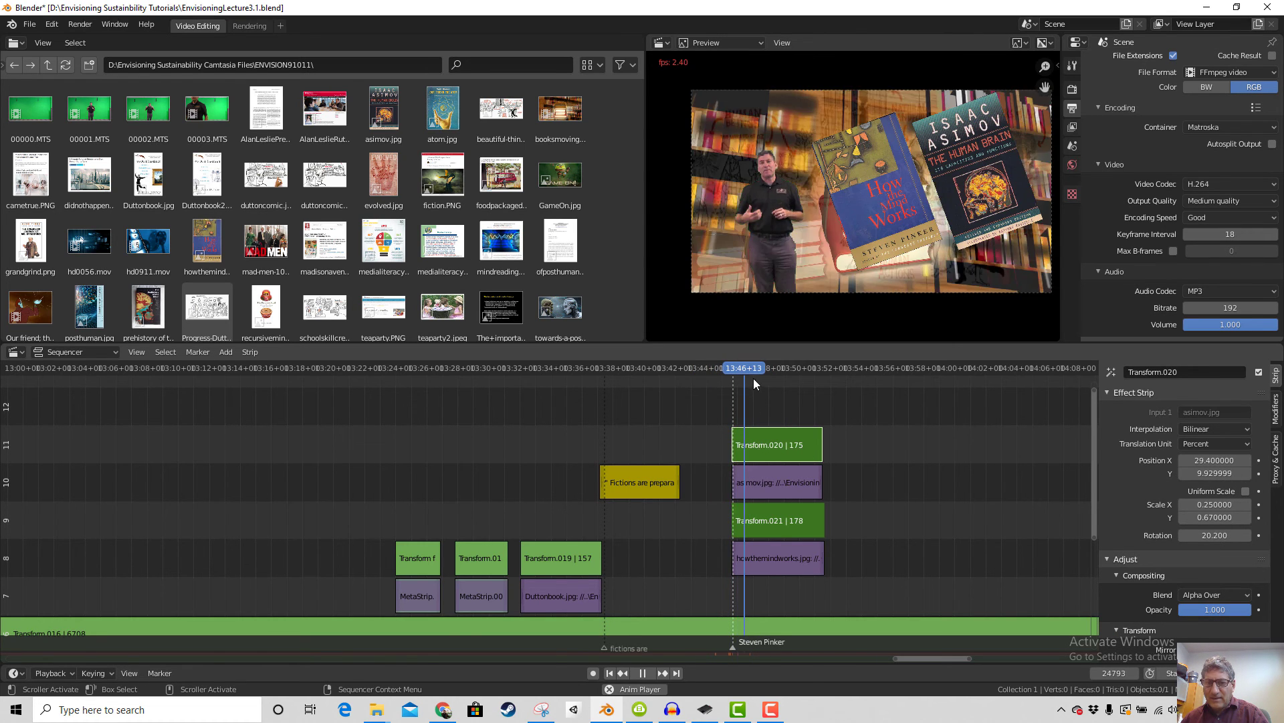
pyautogui.moveTo(748, 369)
pyautogui.mouseDown()
pyautogui.moveTo(731, 370)
pyautogui.moveTo(743, 371)
pyautogui.mouseUp()
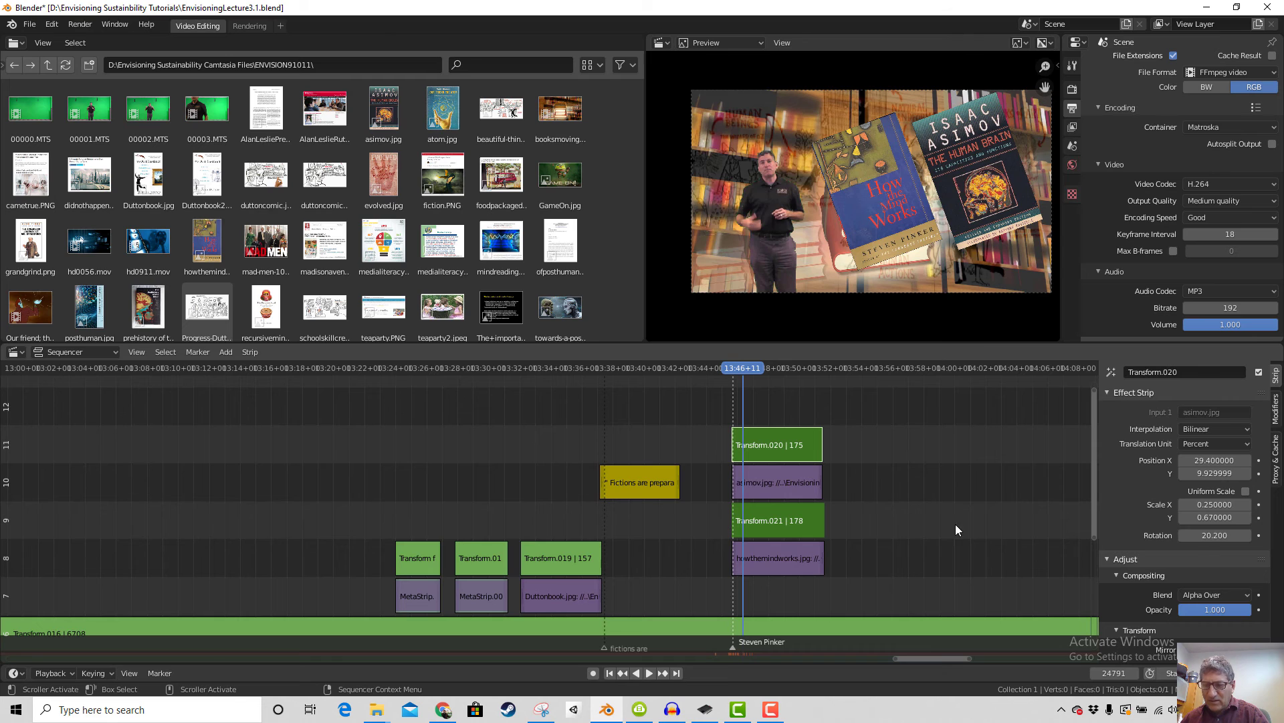
pyautogui.moveTo(739, 370); pyautogui.dragTo(735, 370)
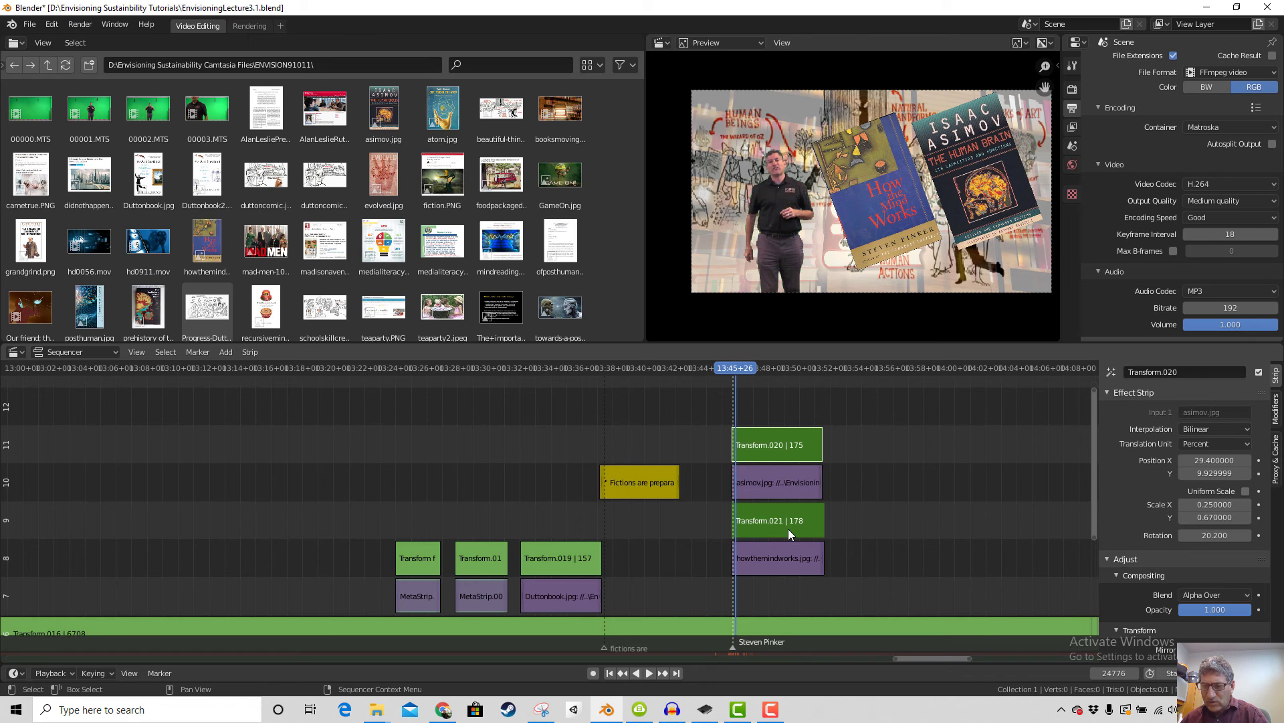
# At 13:45+20, set the opacity of Transform.020 to 0 and copy it to the selected Transform.021
pyautogui.moveTo(730, 367); pyautogui.dragTo(734, 368)
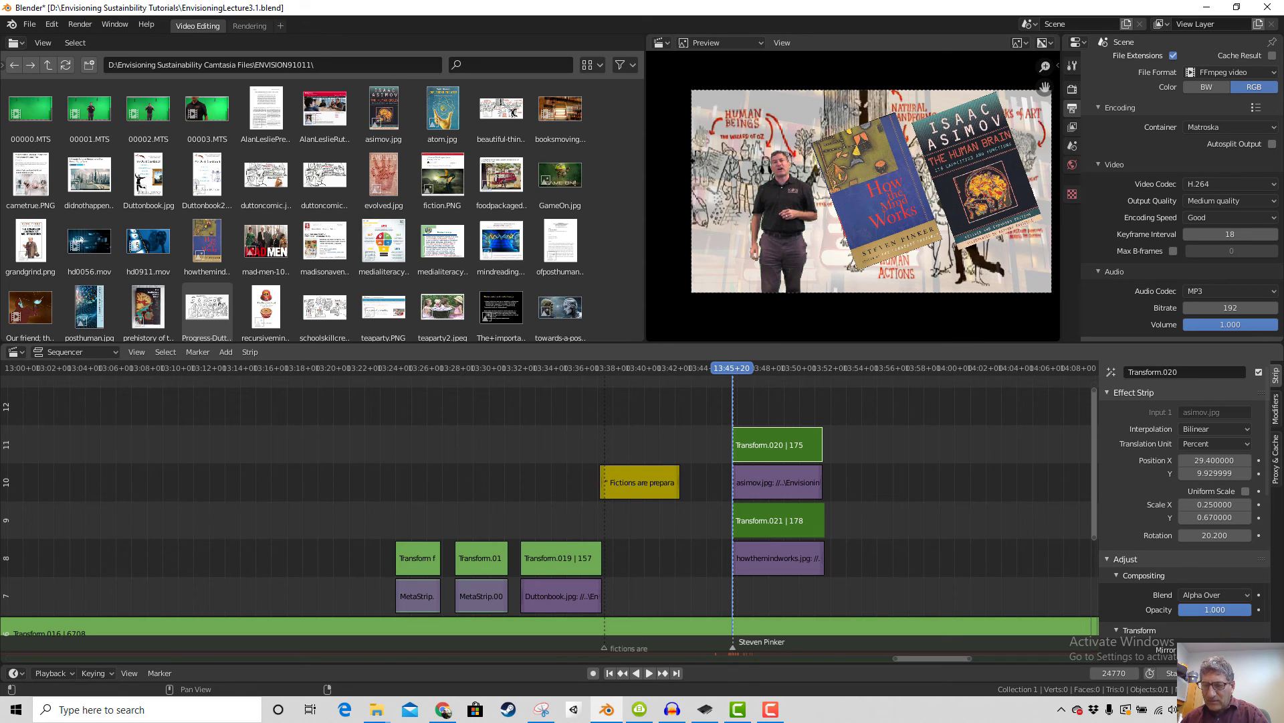
pyautogui.click(1213, 610)
pyautogui.write('0')
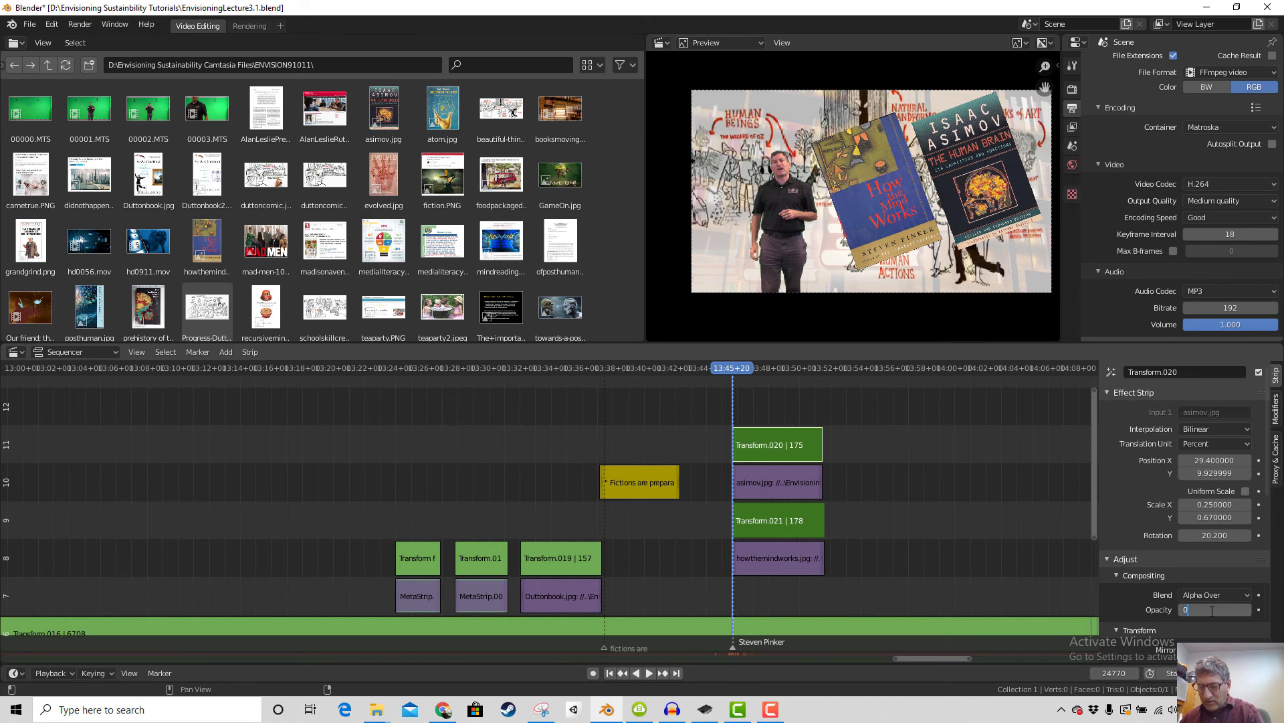
pyautogui.press('Return')
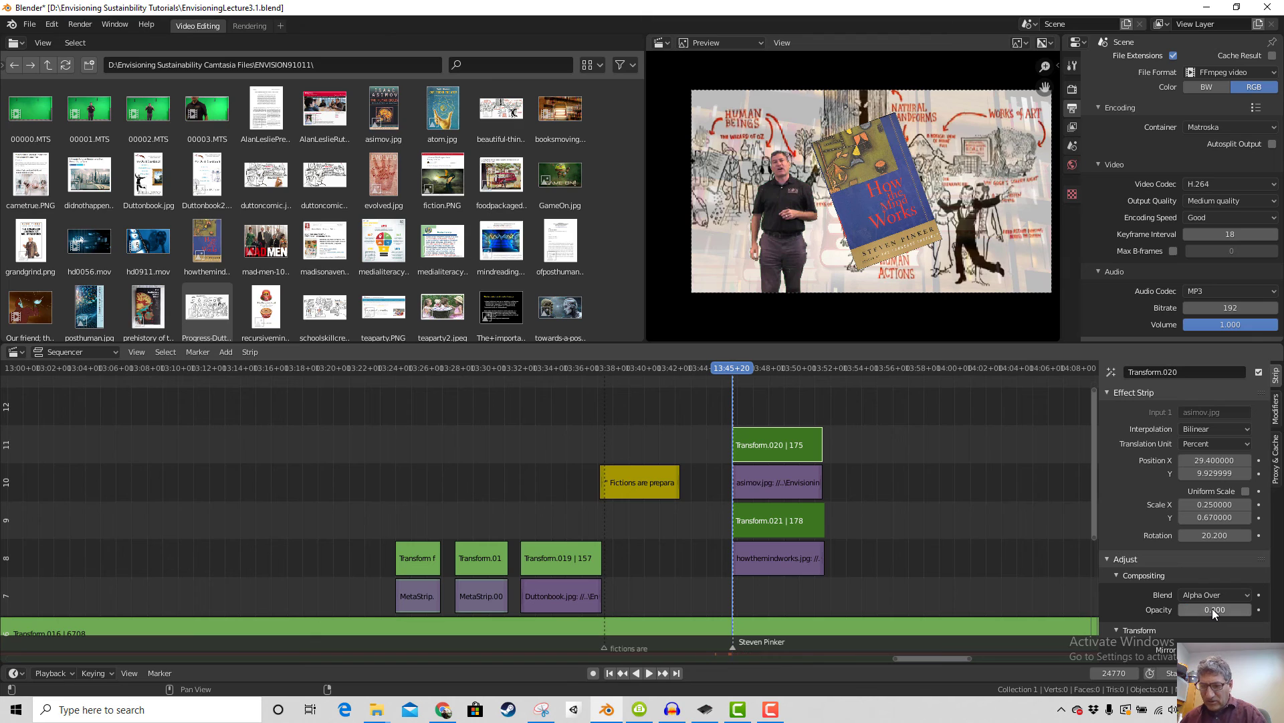
pyautogui.rightClick(1212, 607)
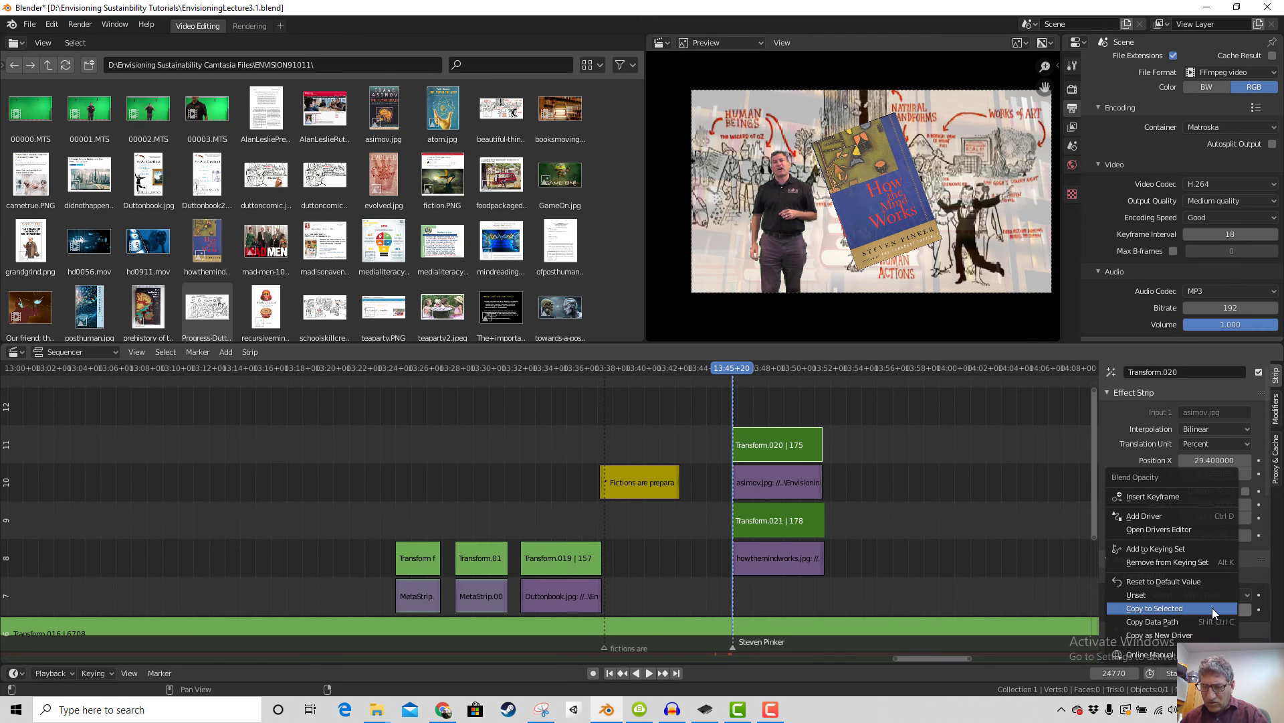
pyautogui.click(1212, 608)
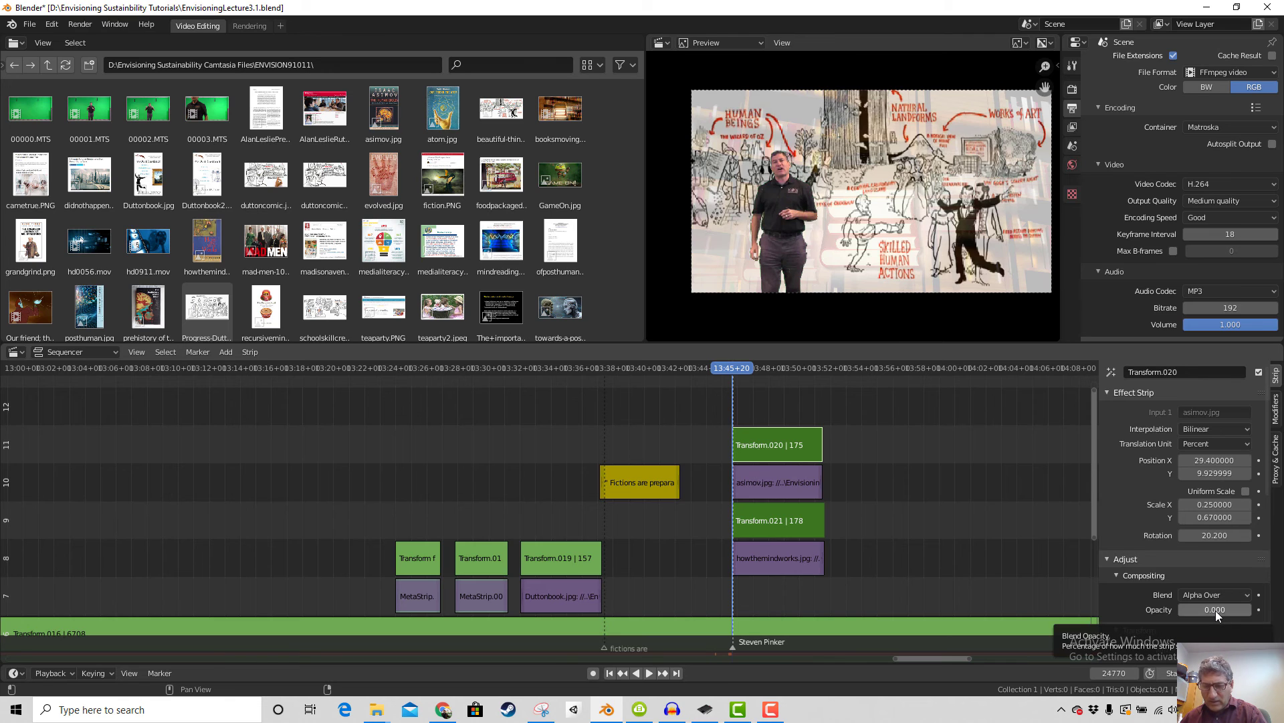
# Keyframe the opacity of Transform.020 at 0 on frame 13:45+20 and at 1 on frame 13:46+24
pyautogui.press('i')
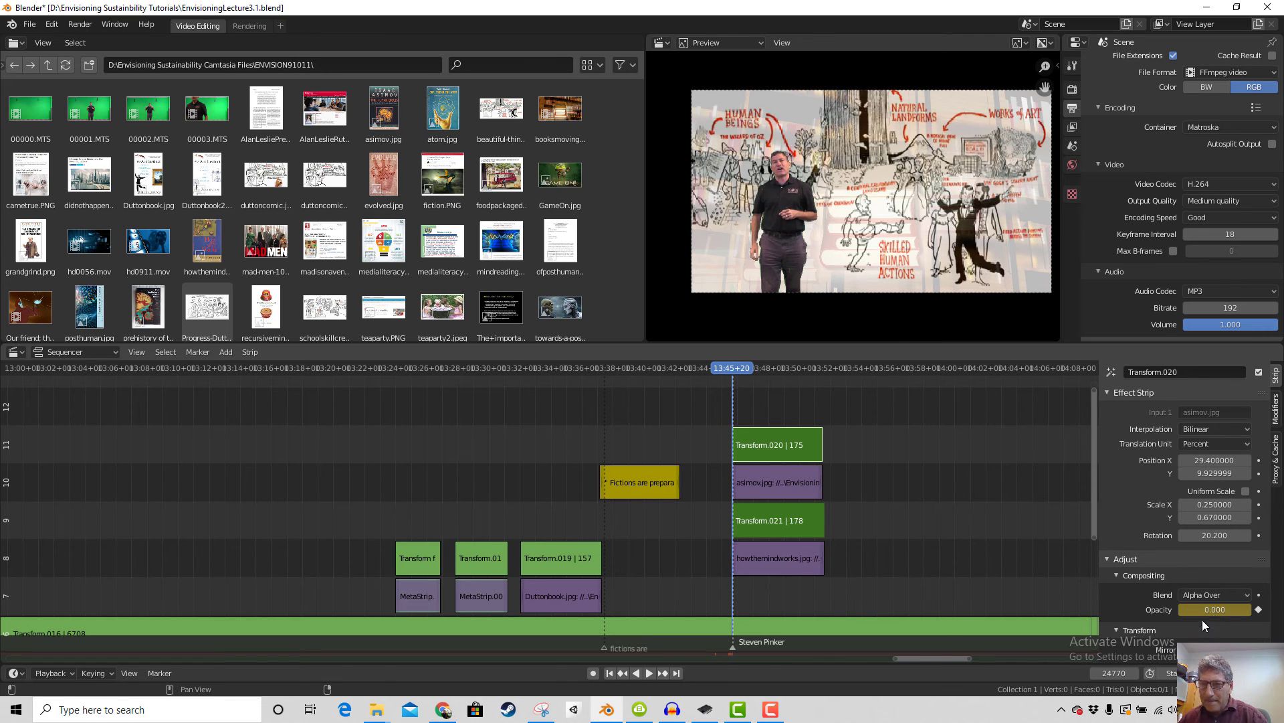
pyautogui.press('space')
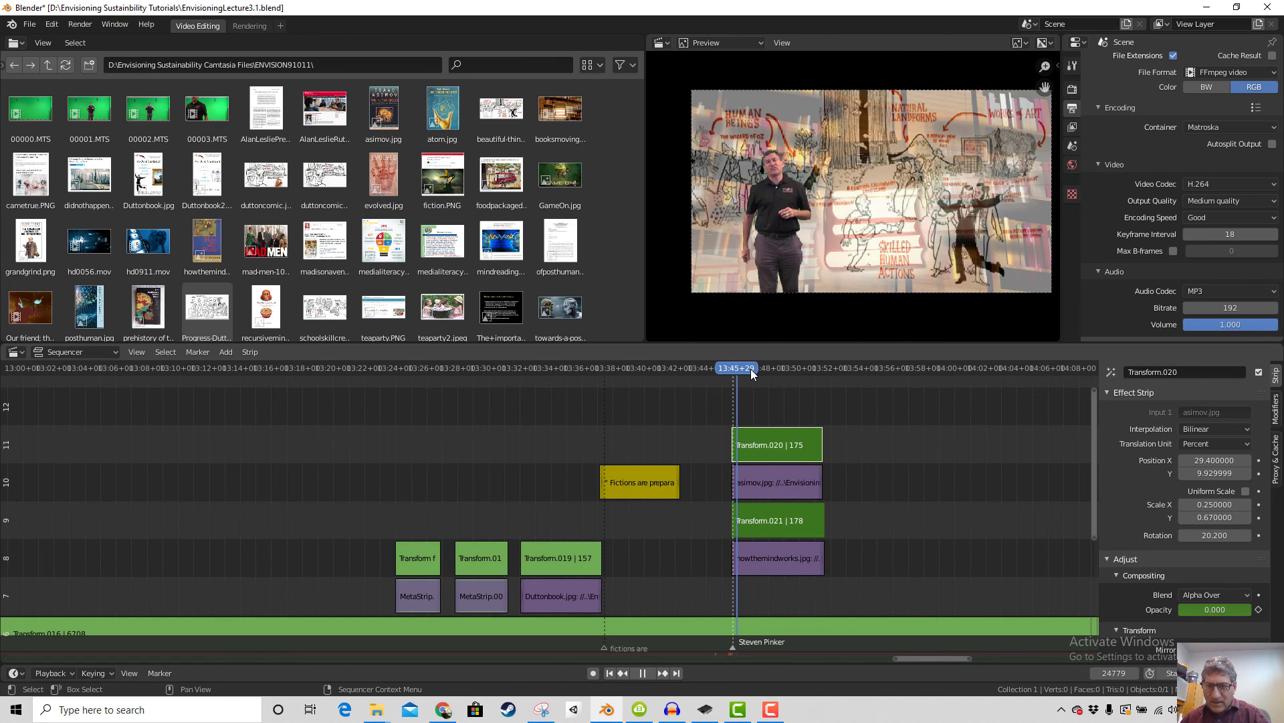
pyautogui.moveTo(753, 371); pyautogui.dragTo(749, 370)
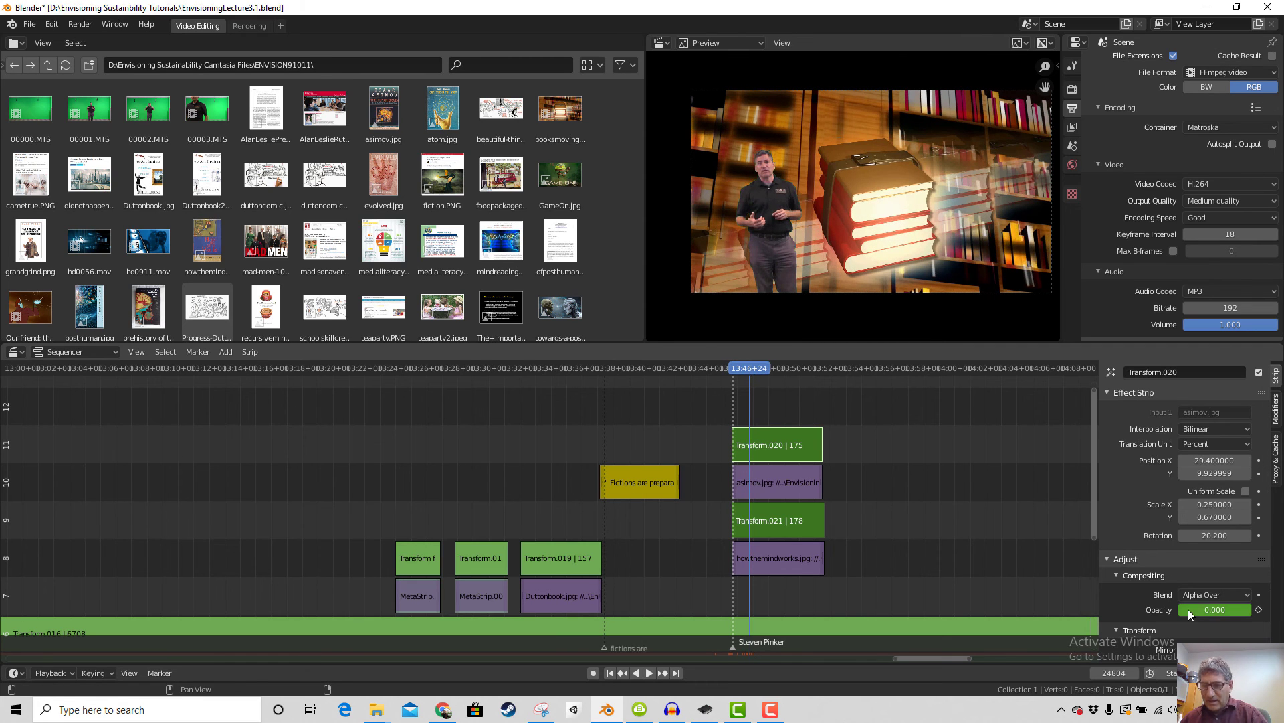
pyautogui.click(1218, 609)
pyautogui.write('1')
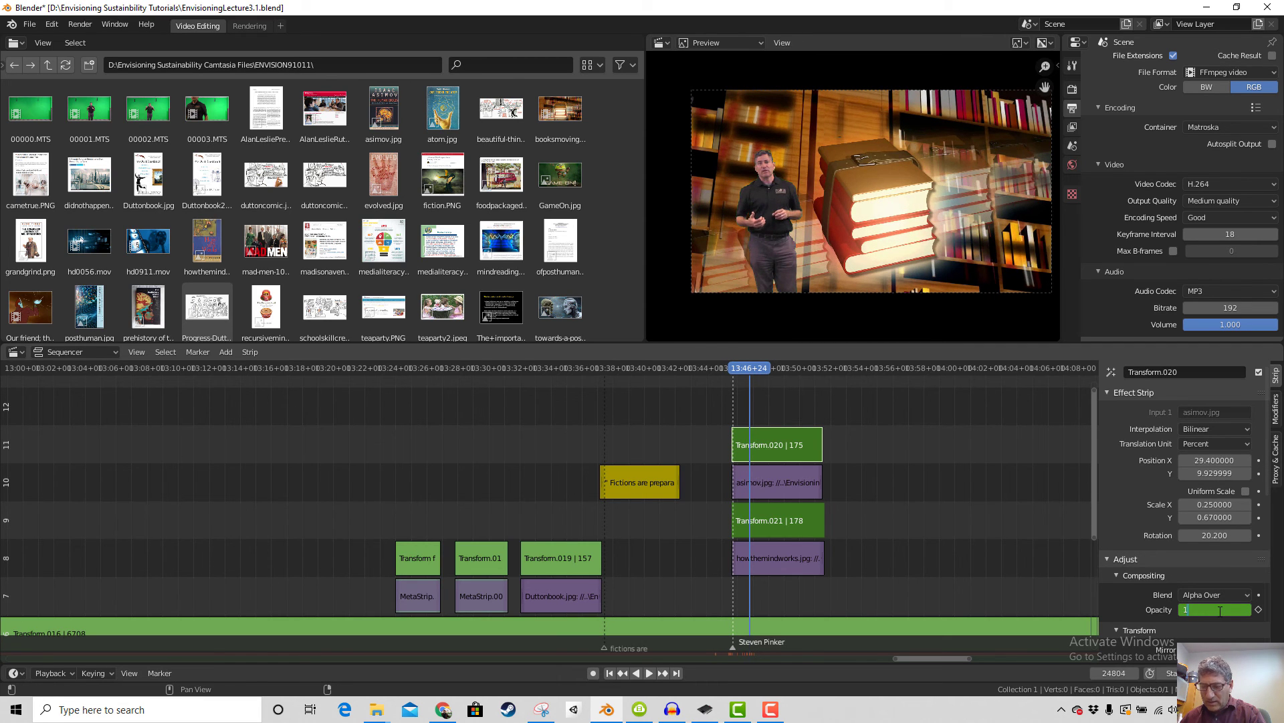
pyautogui.press('Return')
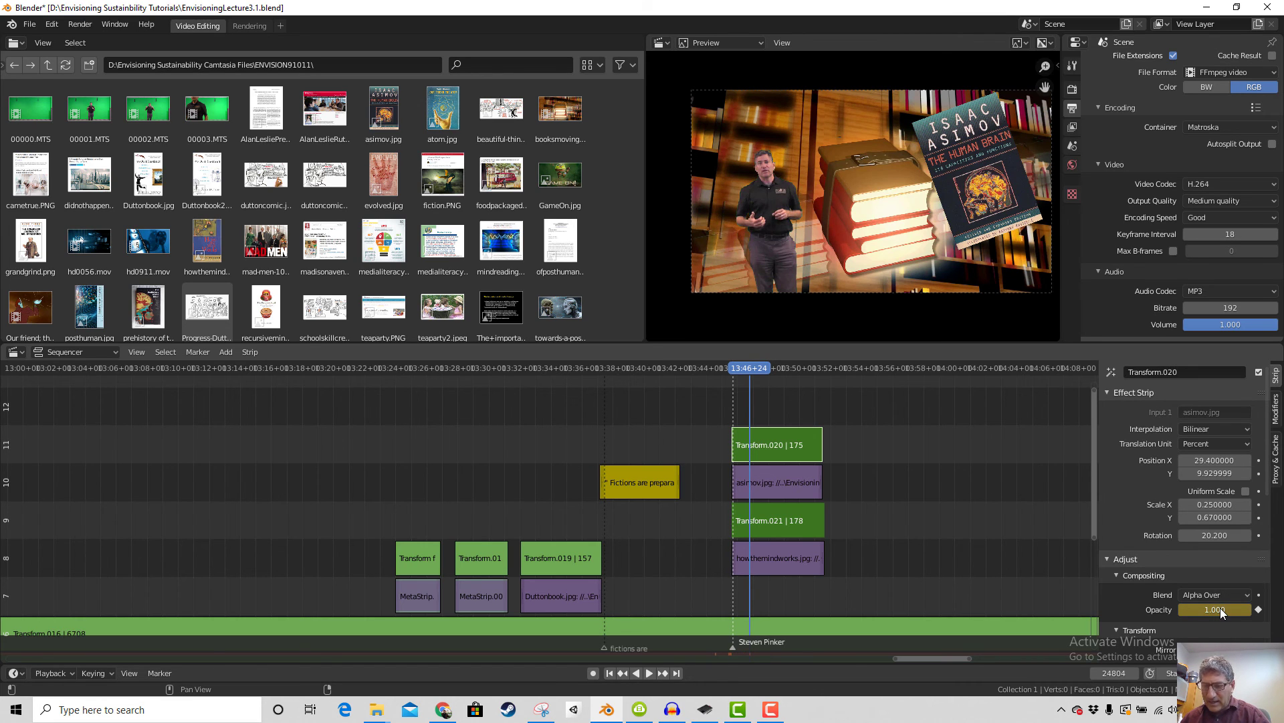
# Copy Transform.020's opacity of 1 to the selected Transform.021 at 13:46+24 and scrub onward from there
pyautogui.rightClick(1220, 607)
pyautogui.click(1219, 608)
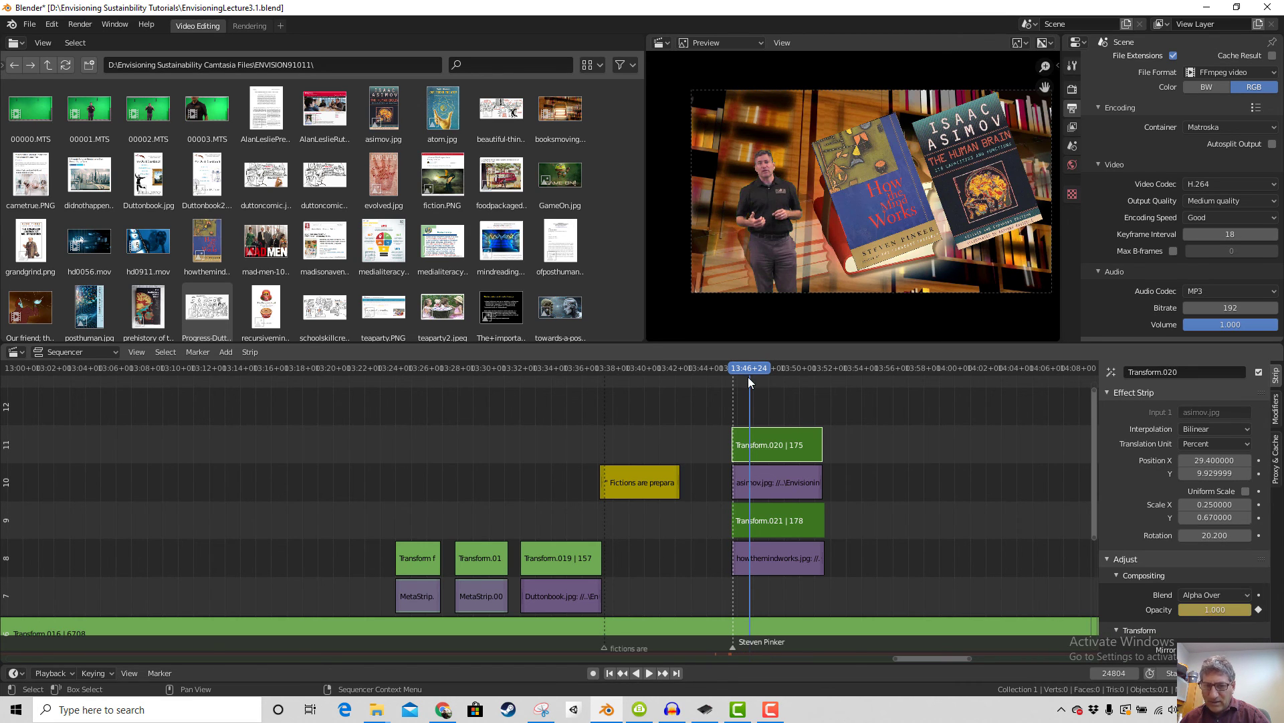
pyautogui.moveTo(748, 374)
pyautogui.mouseDown()
pyautogui.moveTo(729, 367)
pyautogui.moveTo(758, 370)
pyautogui.mouseUp()
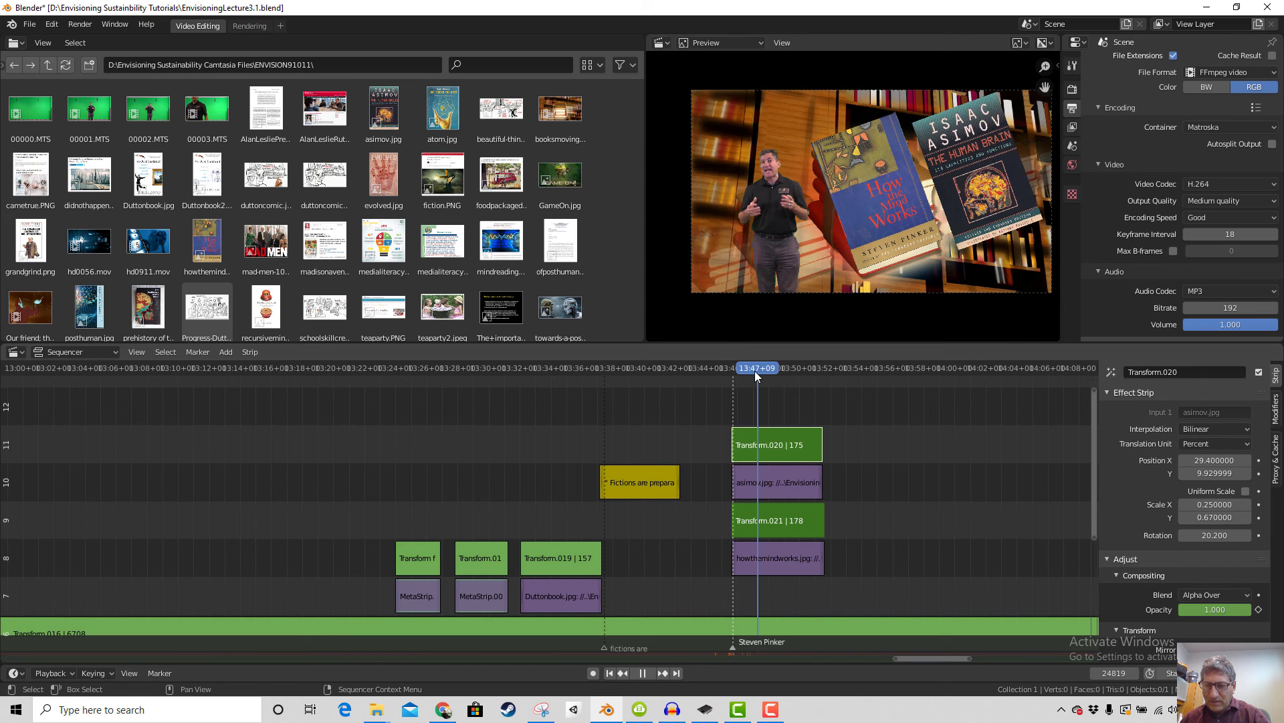
# Return to 13:45+20 and copy Transform.020's opacity of 0 to the selected Transform.021
pyautogui.moveTo(743, 370)
pyautogui.mouseDown()
pyautogui.moveTo(760, 376)
pyautogui.moveTo(733, 372)
pyautogui.mouseUp()
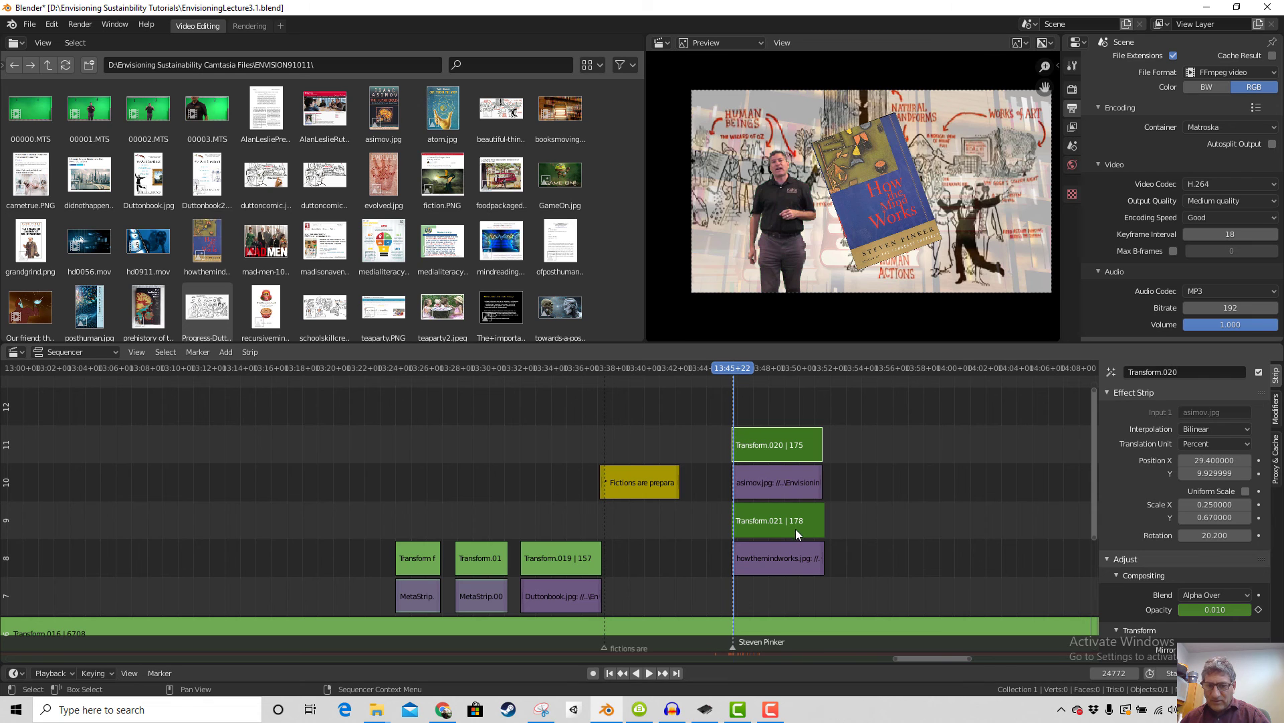
pyautogui.press('space')
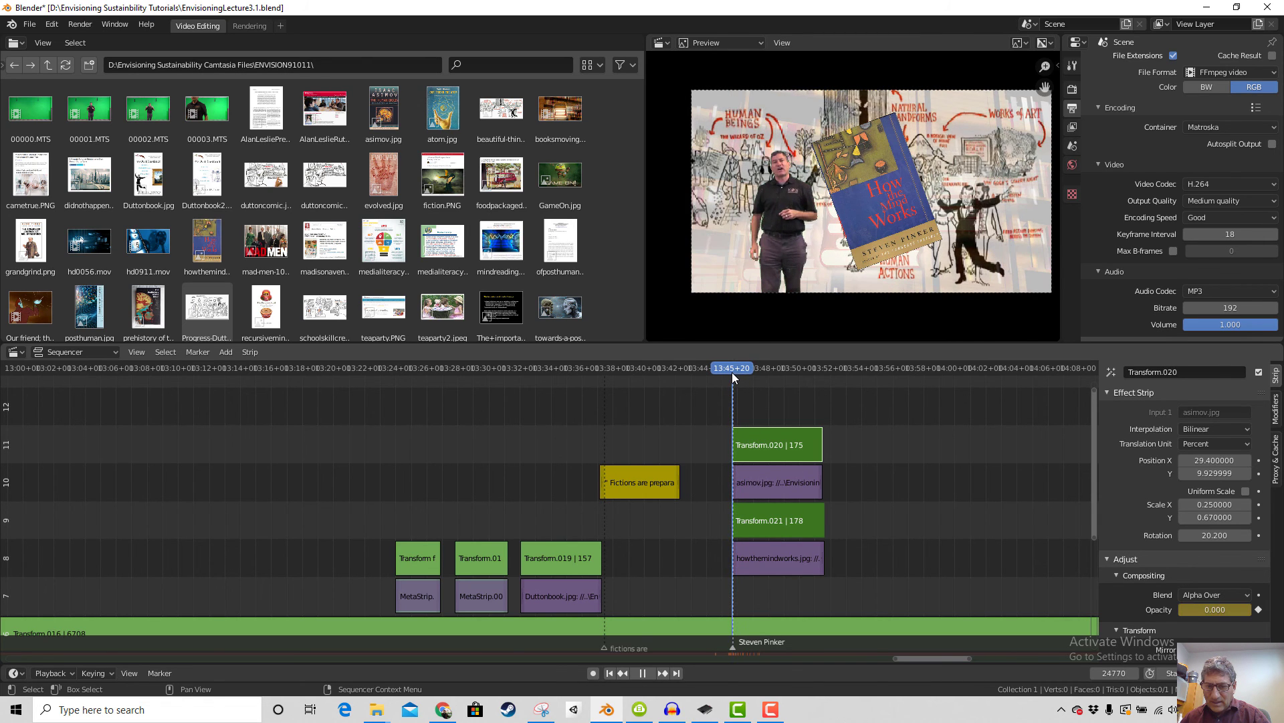
pyautogui.press('Escape')
pyautogui.rightClick(1215, 609)
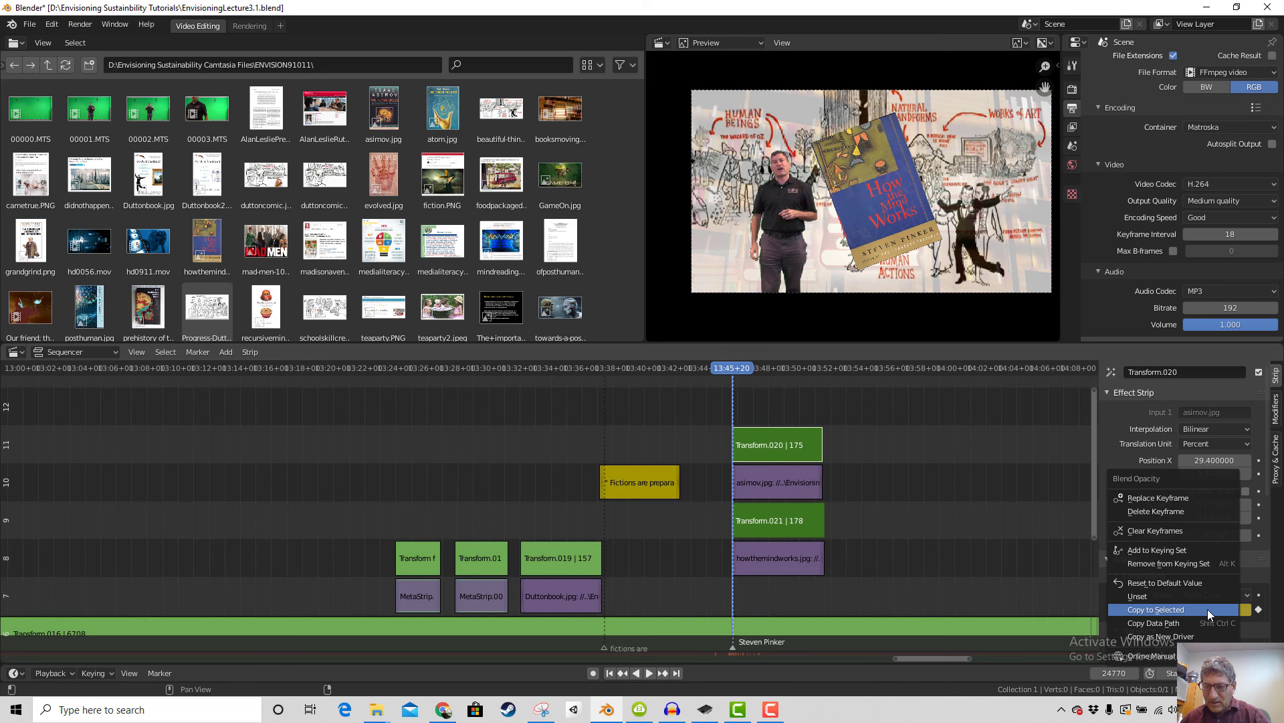
pyautogui.click(1183, 612)
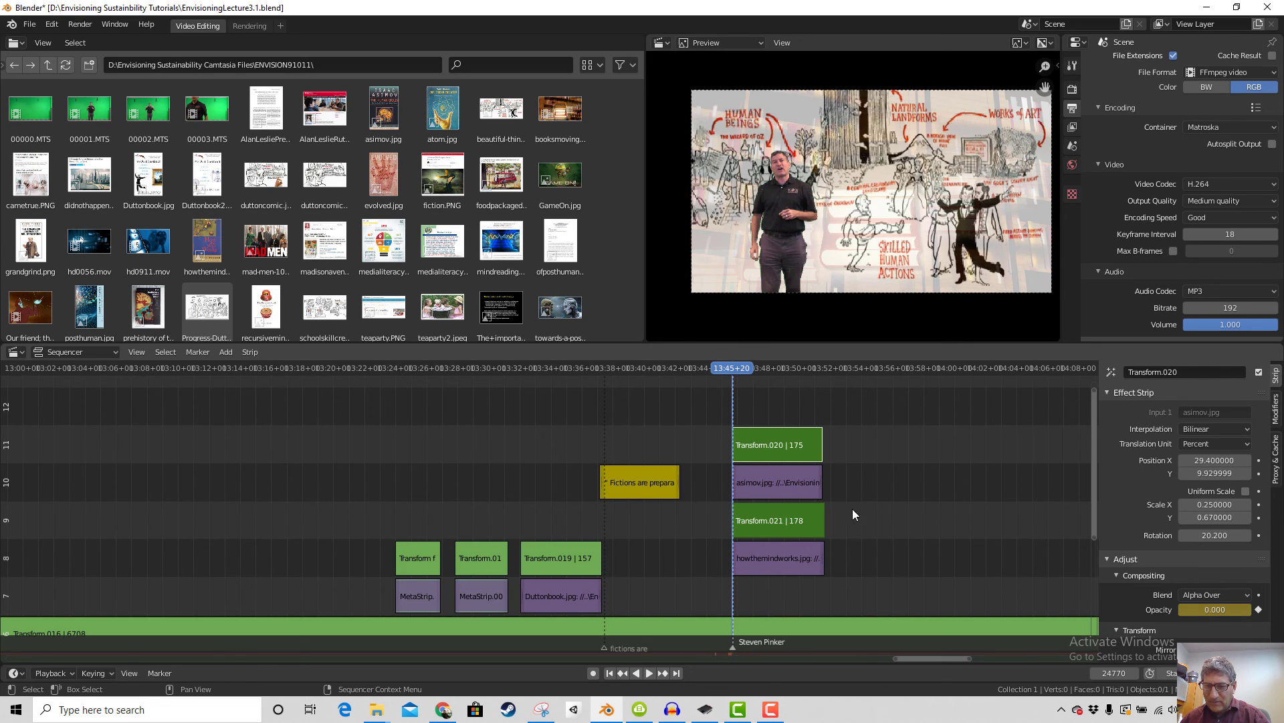
# Jump to Transform.020's opacity keyframe at 13:46+24 and copy its value to the selected Transform.021
pyautogui.moveTo(746, 370); pyautogui.dragTo(752, 373)
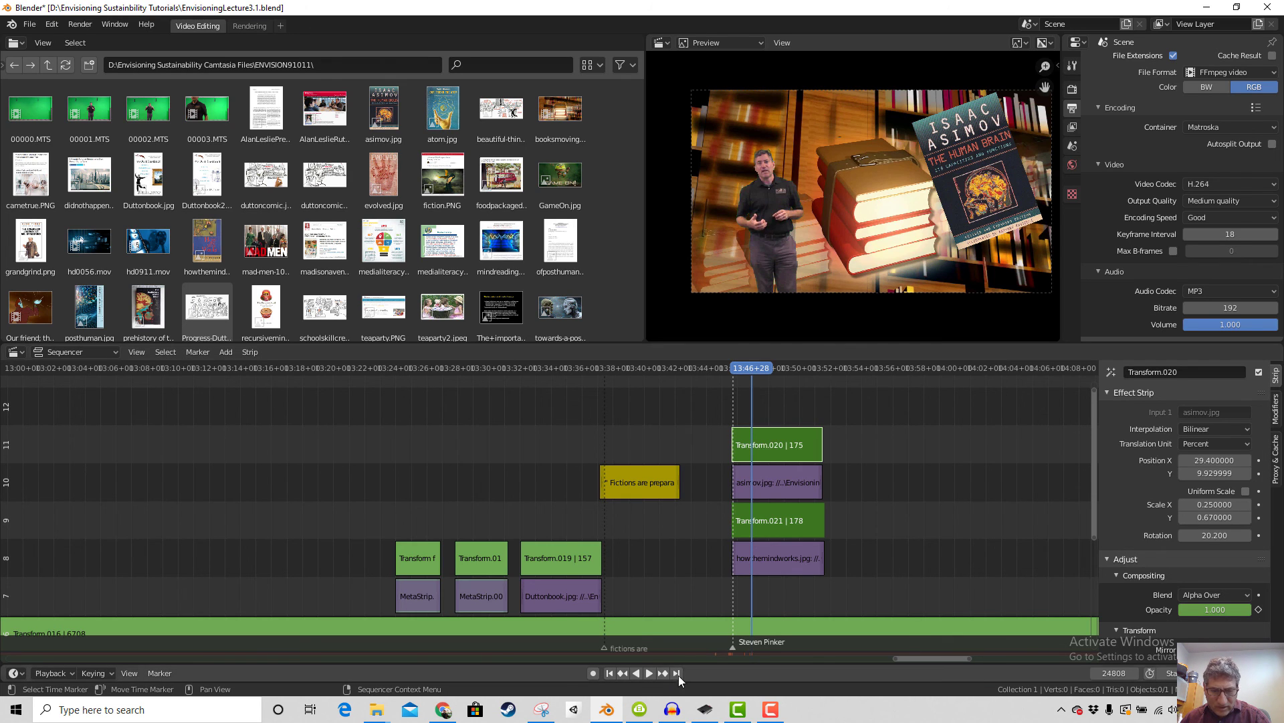
pyautogui.click(622, 673)
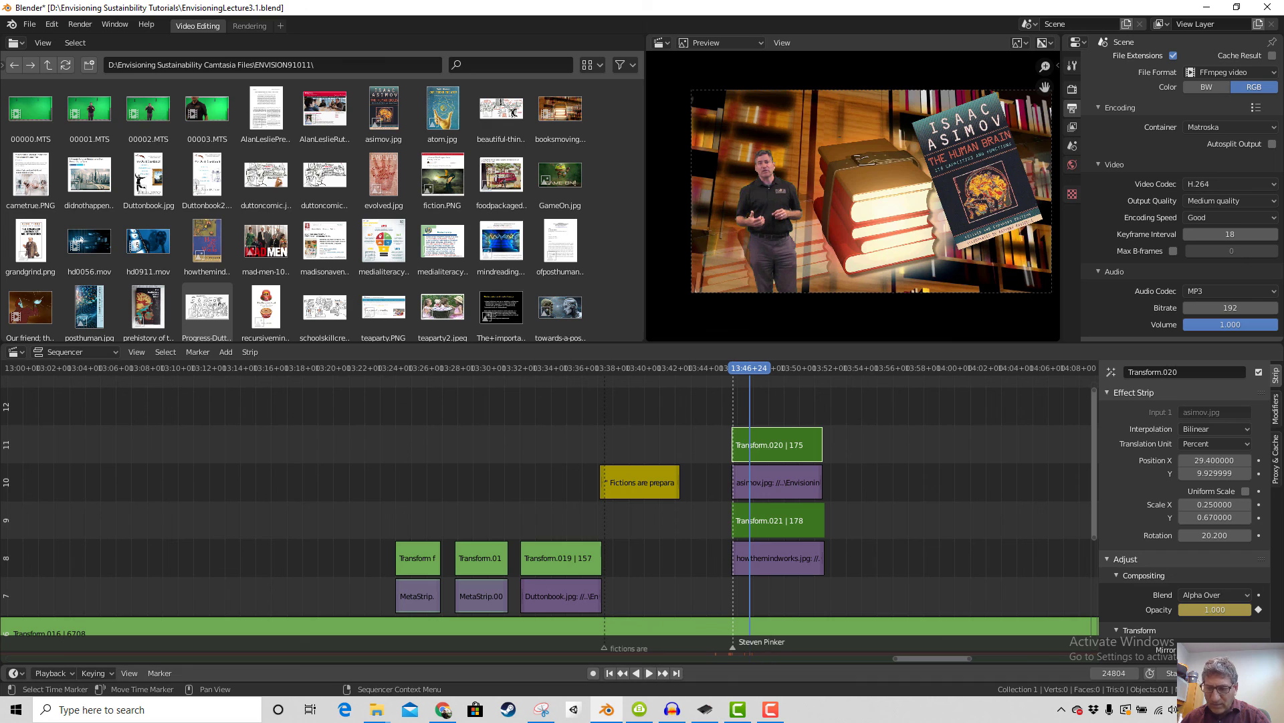
pyautogui.rightClick(1213, 610)
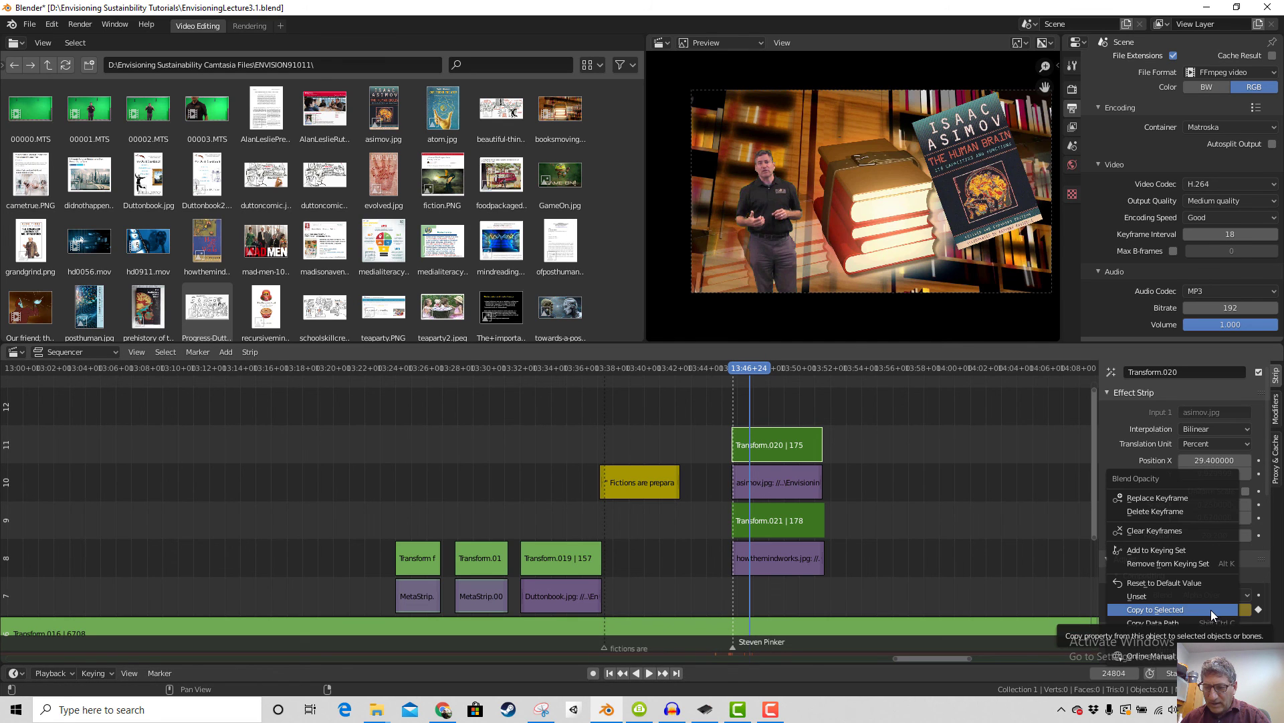
pyautogui.click(1211, 609)
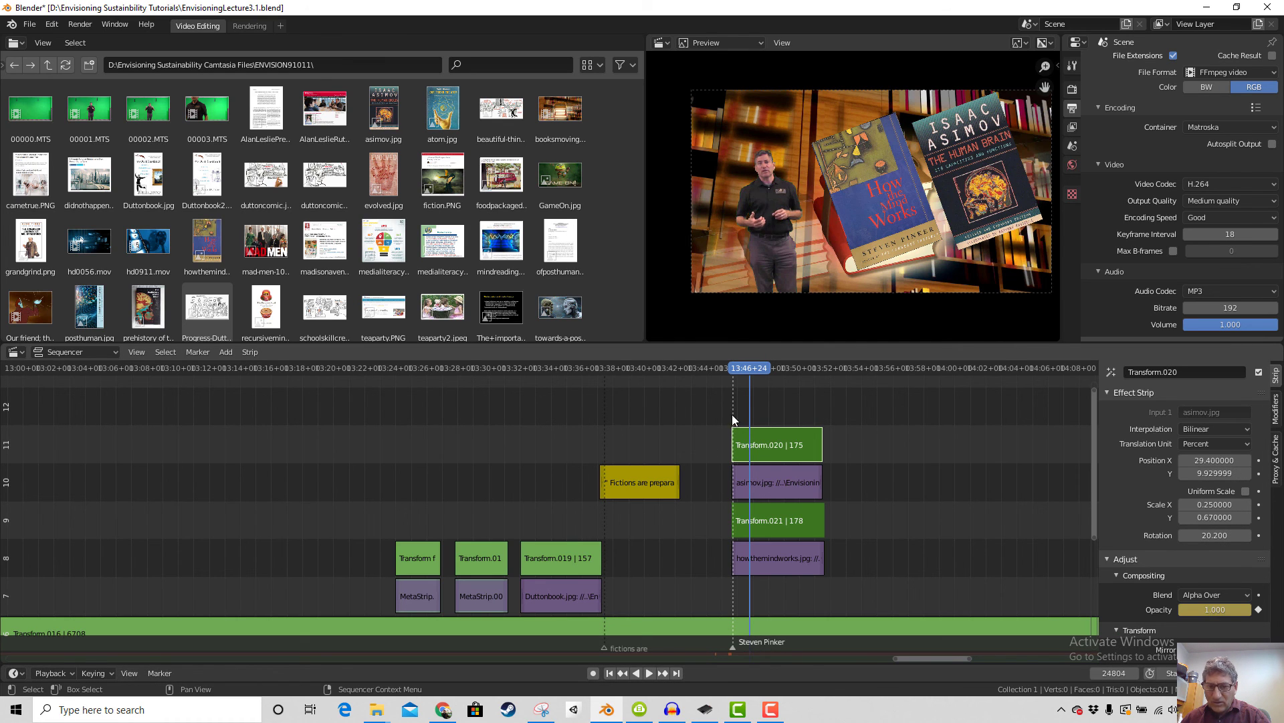
# Play back the book covers' fade-in around the Steven Pinker marker and inspect Transform.021's opacity on its own
pyautogui.click(741, 368)
pyautogui.press('space')
pyautogui.moveTo(740, 369); pyautogui.dragTo(730, 368)
pyautogui.press('space')
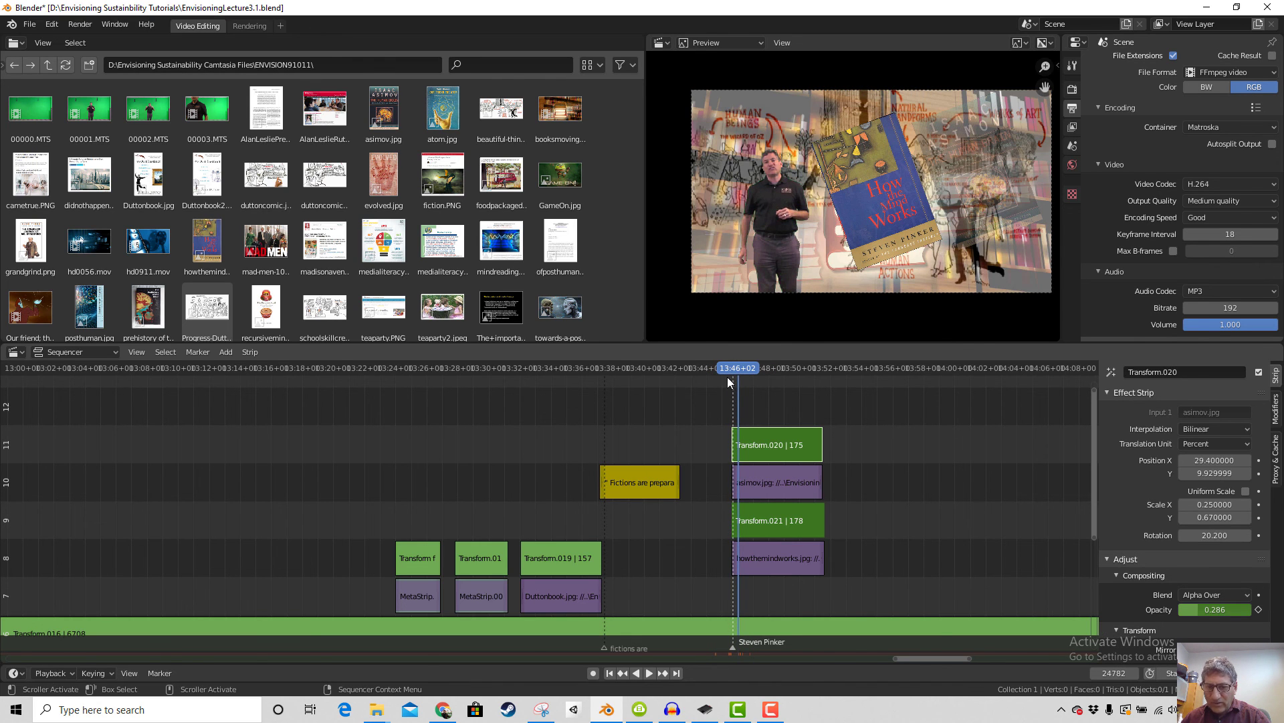
pyautogui.click(774, 529)
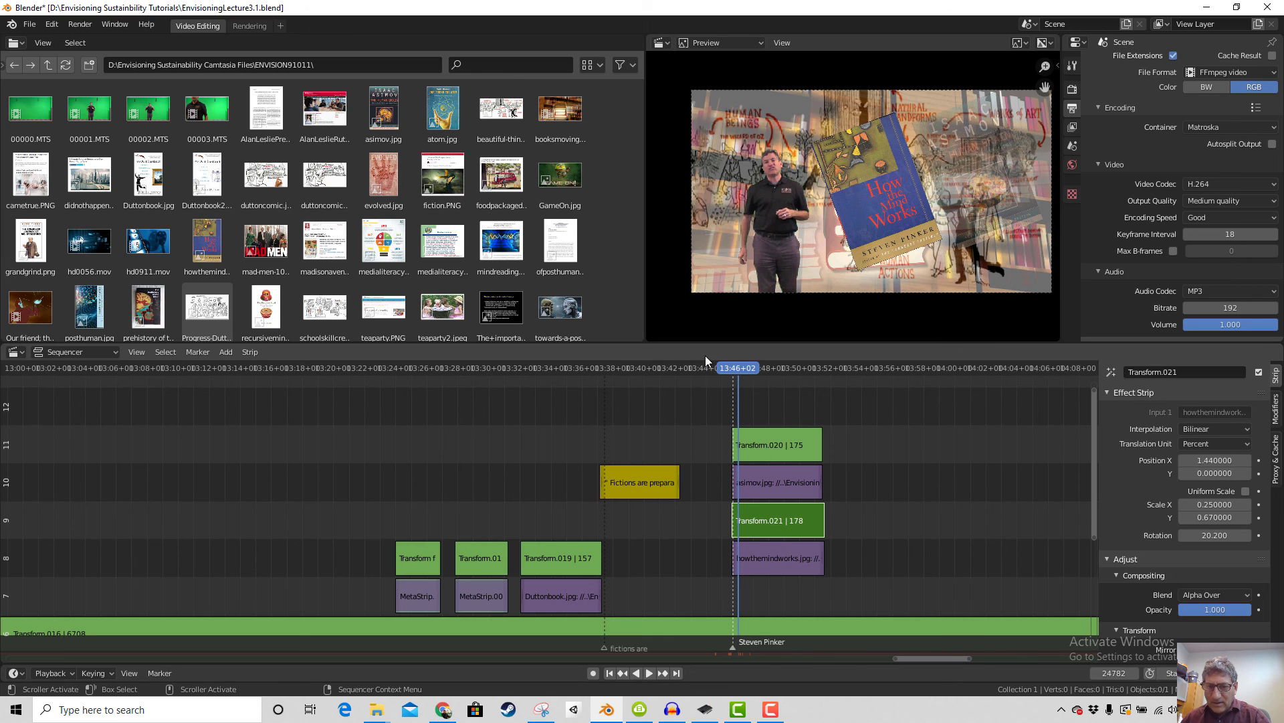
pyautogui.click(729, 368)
pyautogui.press('space')
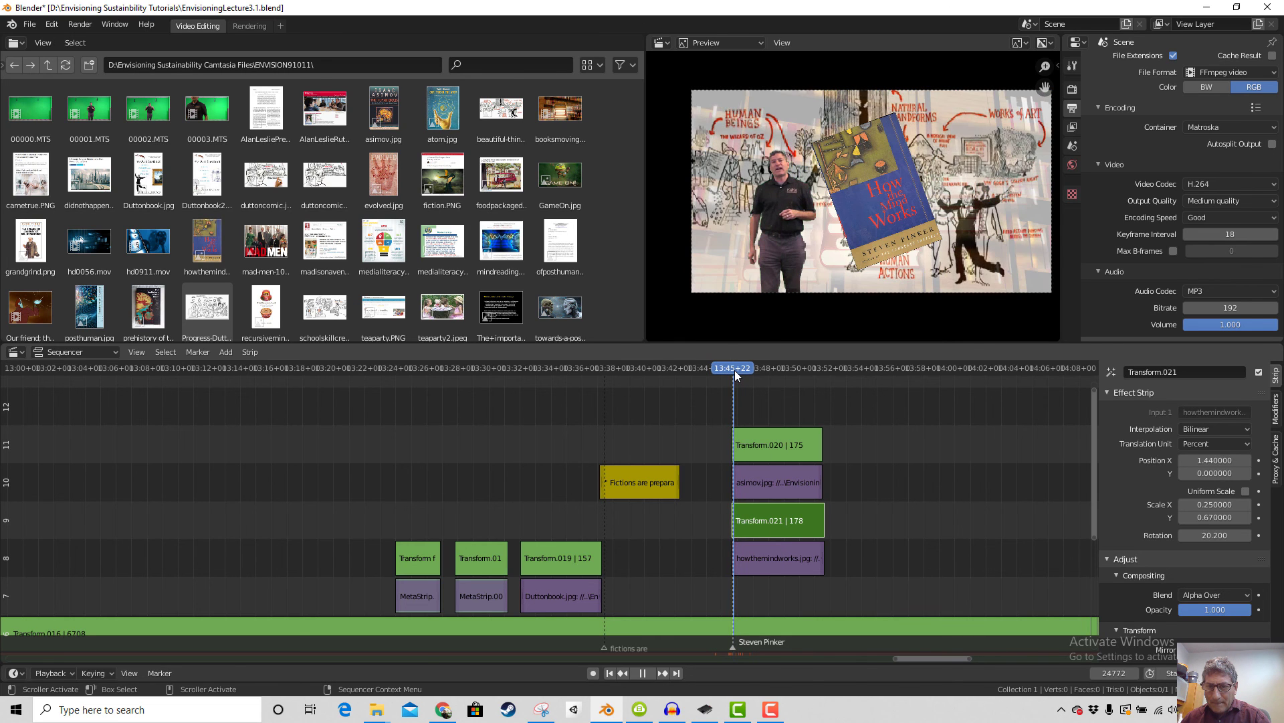
pyautogui.press('space')
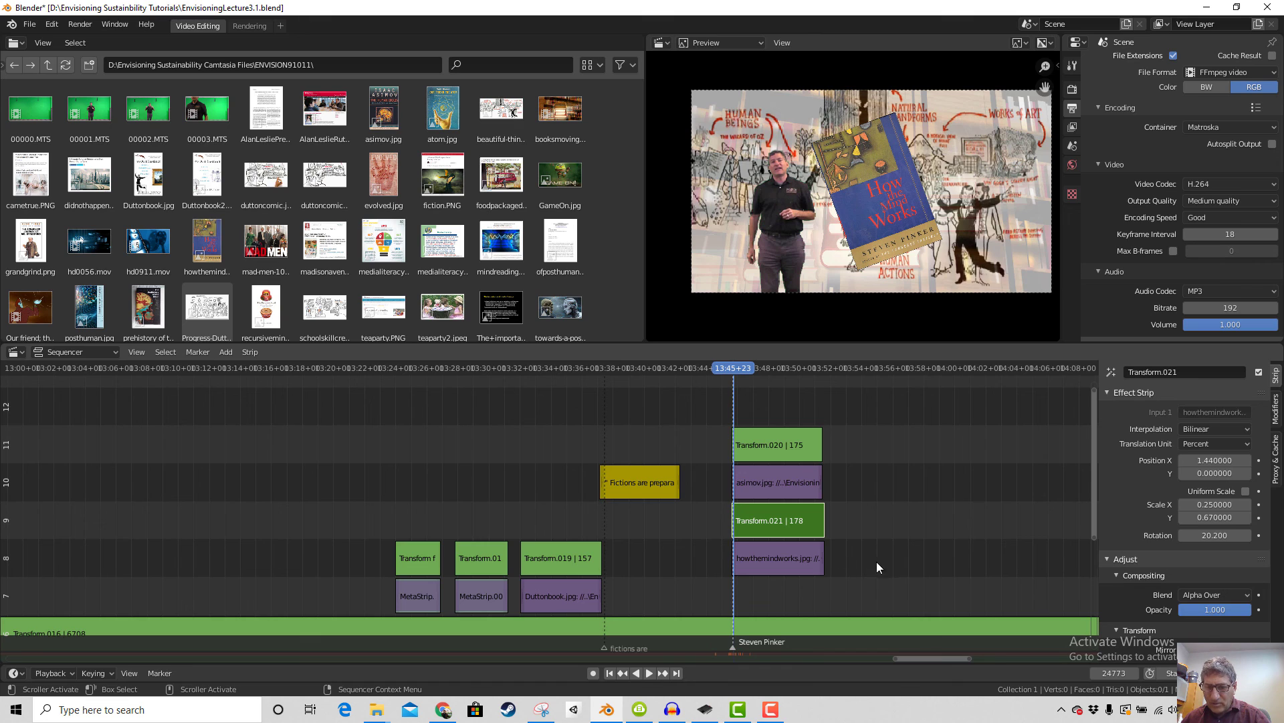
# Set the opacity of Transform.021 to 0 at 13:45+18
pyautogui.click(732, 370)
pyautogui.press('space')
pyautogui.press('space')
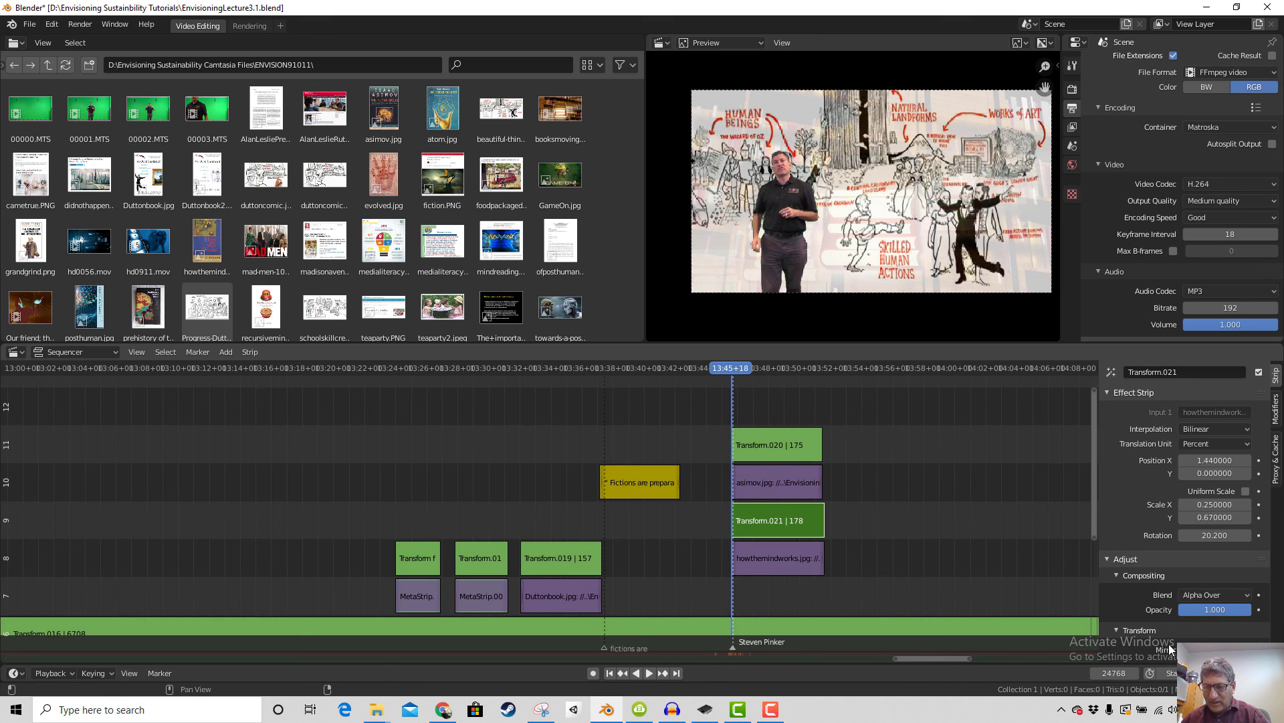
pyautogui.click(1211, 611)
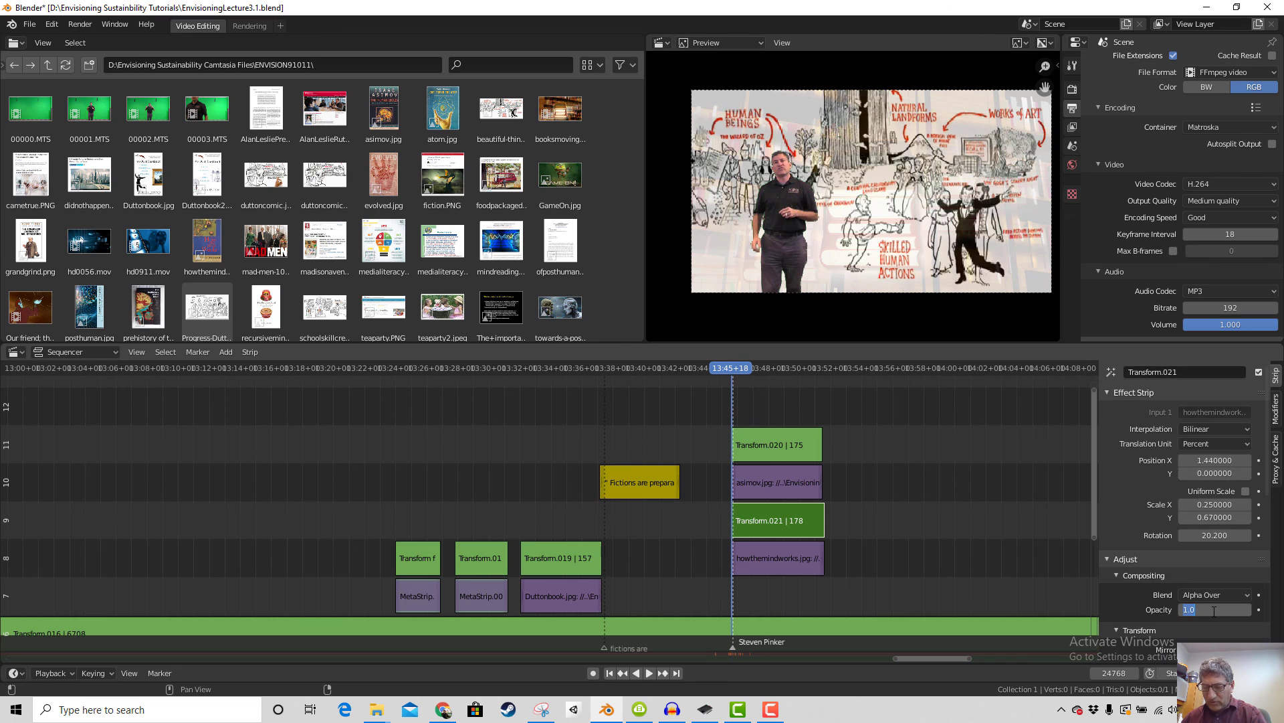
pyautogui.write('0')
pyautogui.press('Return')
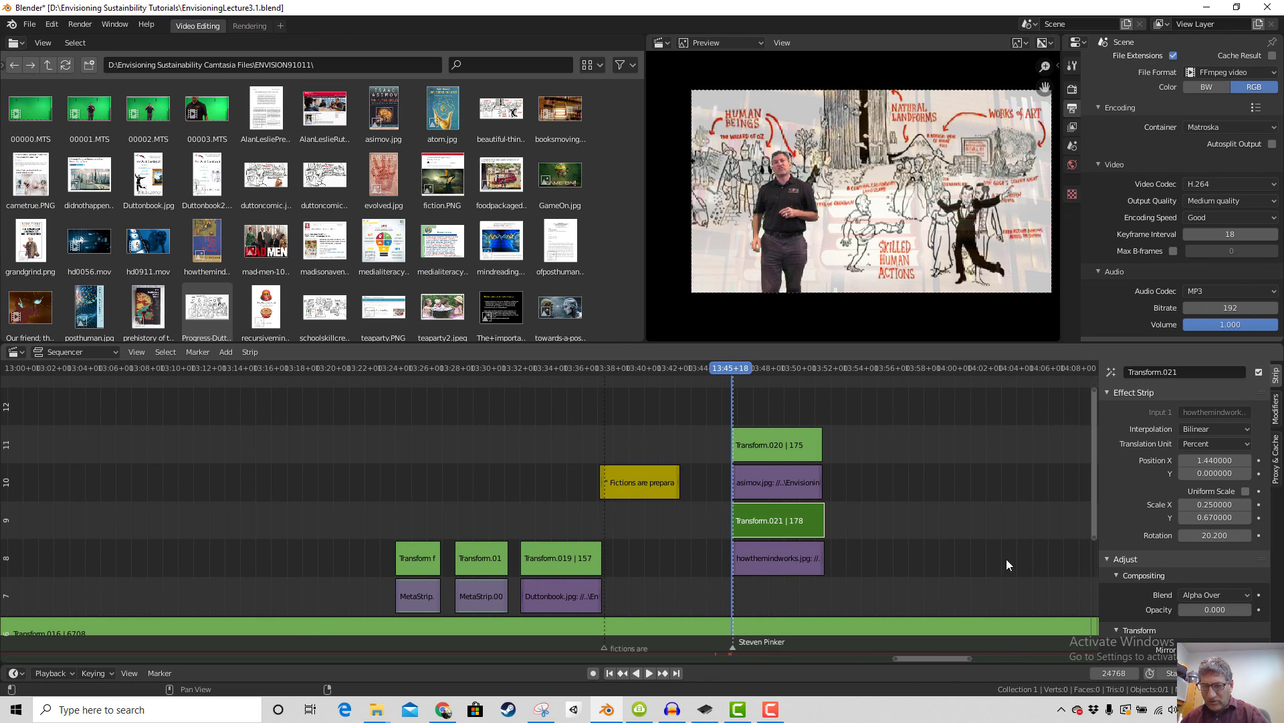
# Using Transform.020's keyframes to reach 13:46+24, set Transform.021's opacity to 1 and keyframe it there
pyautogui.click(663, 672)
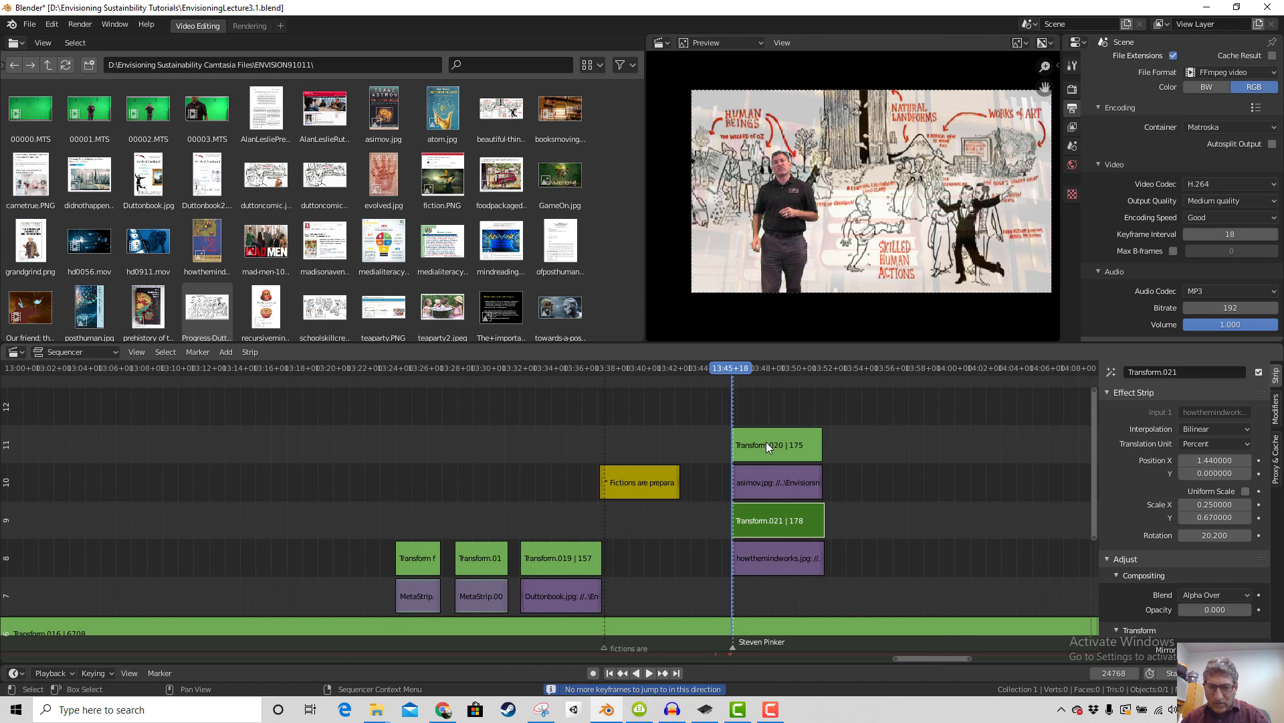
pyautogui.click(770, 446)
pyautogui.click(663, 672)
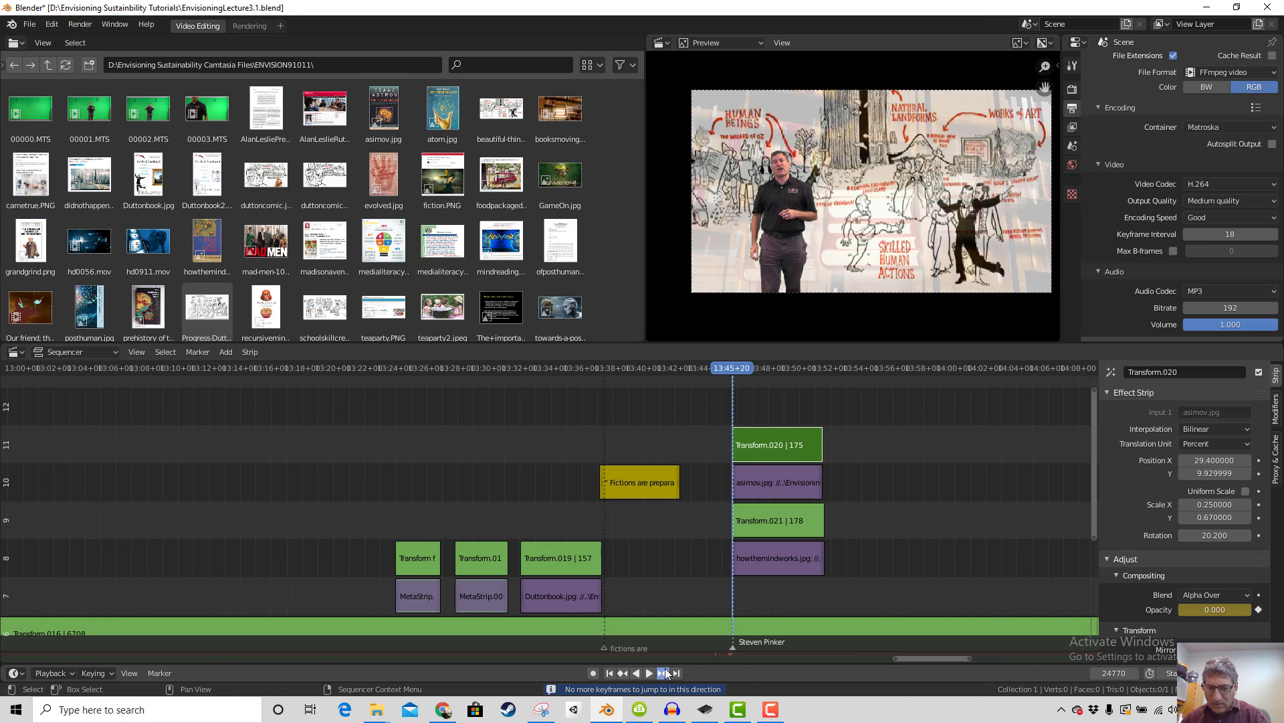
pyautogui.click(663, 671)
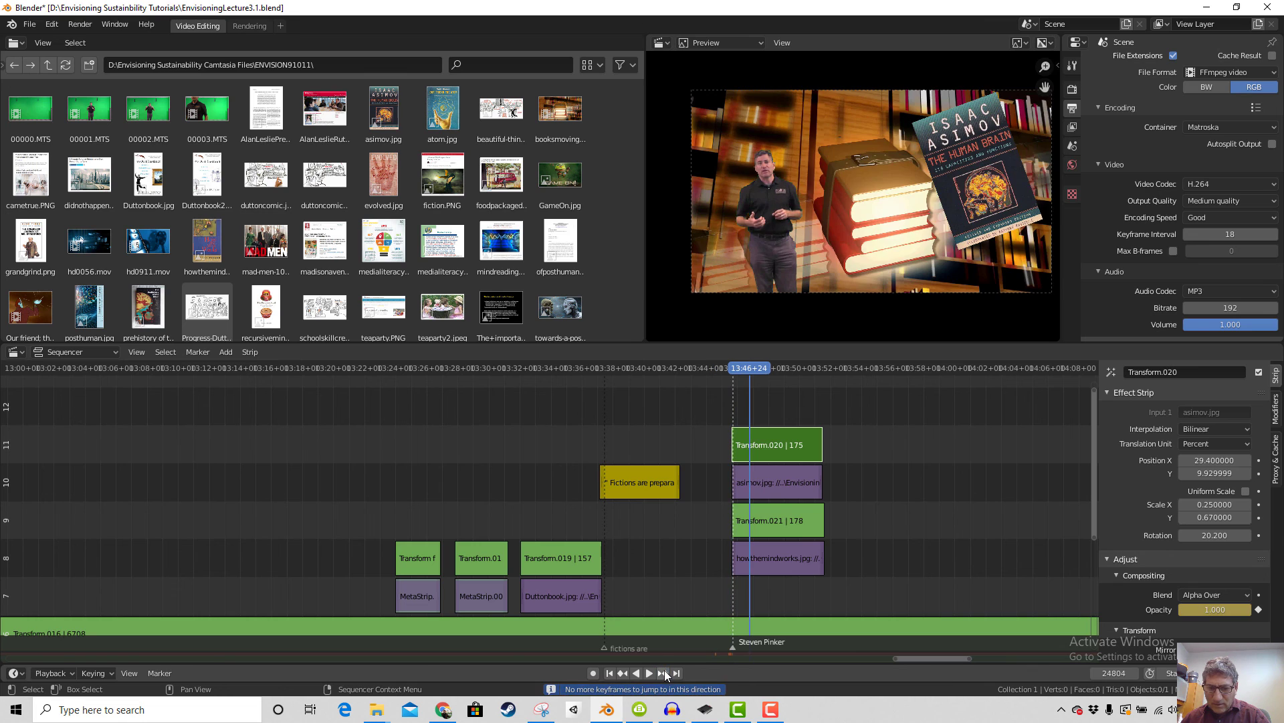
pyautogui.click(774, 564)
pyautogui.click(776, 521)
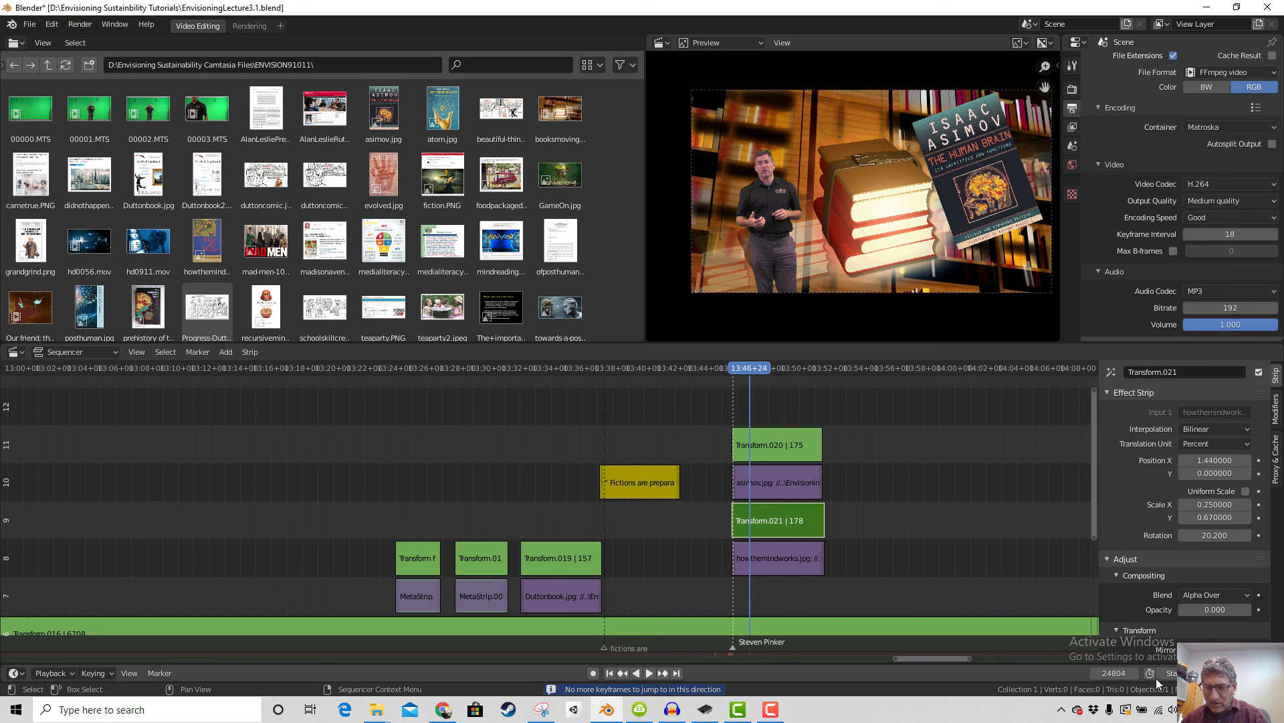
pyautogui.doubleClick(1211, 610)
pyautogui.write('1')
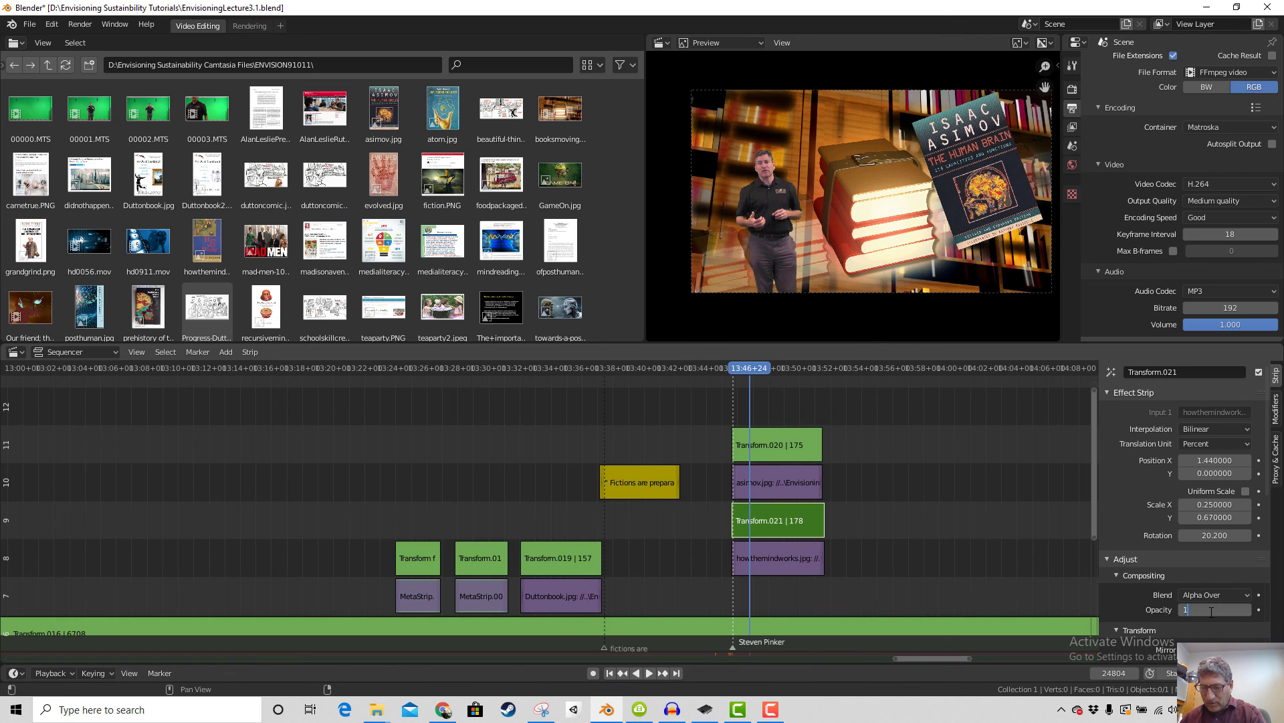
pyautogui.press('Return')
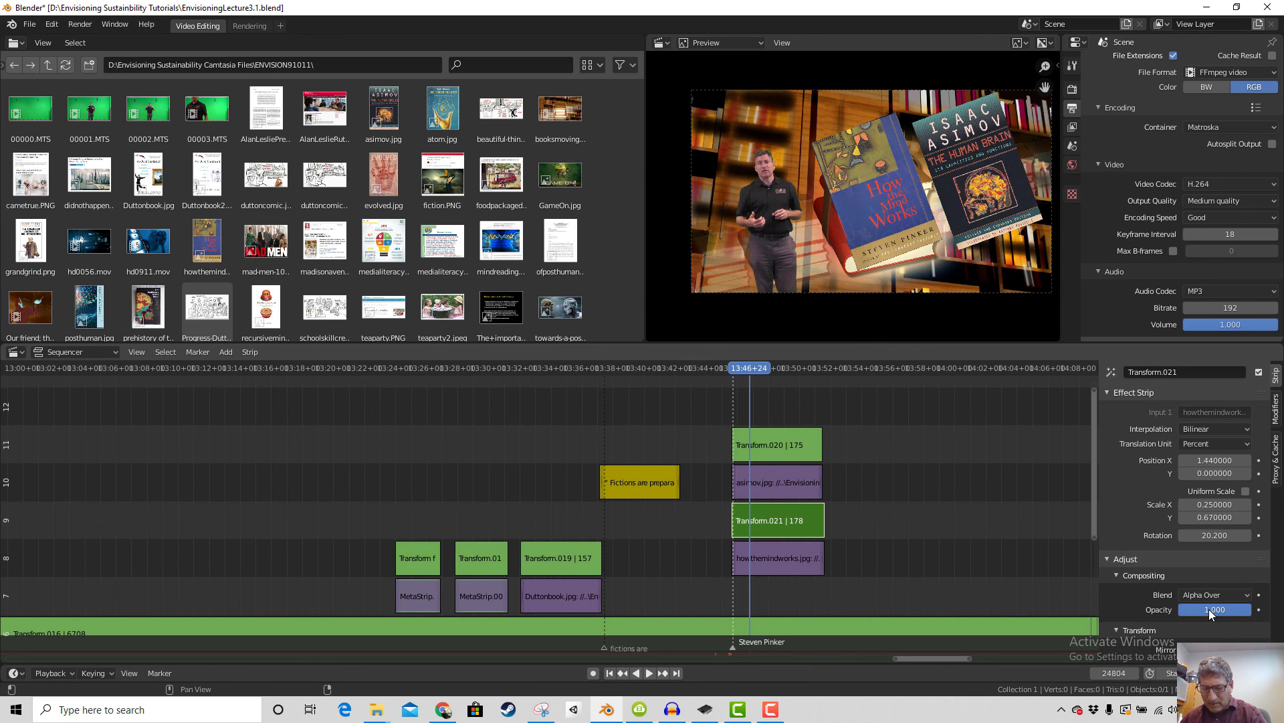
pyautogui.press('i')
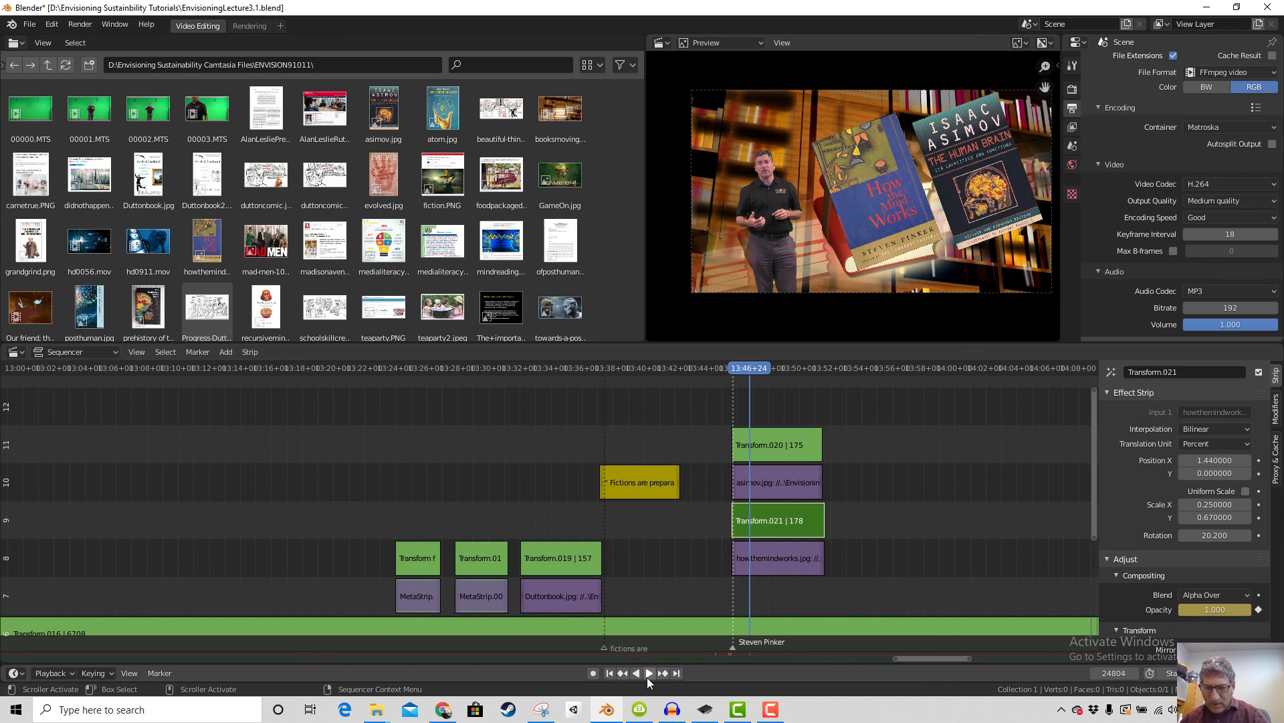
# Using Transform.020's first keyframe to reach 13:45+20, set Transform.021's opacity to 0 and keyframe it there
pyautogui.click(624, 673)
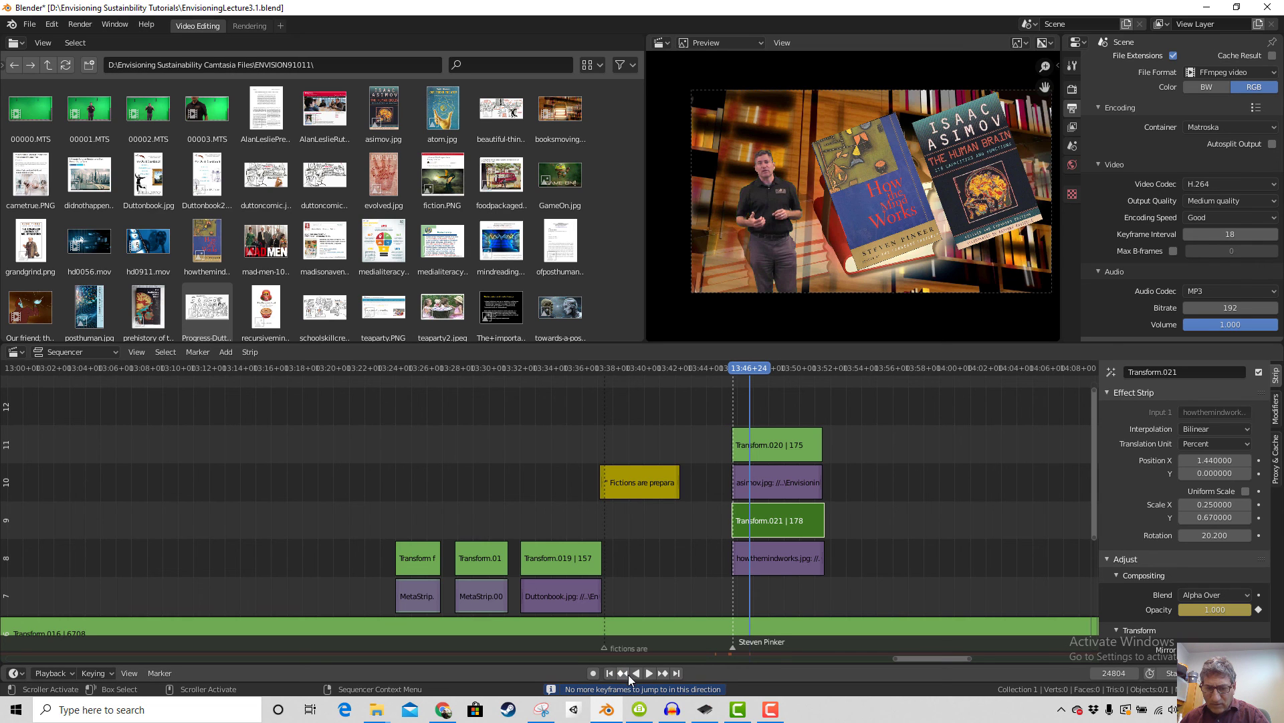
pyautogui.moveTo(729, 368); pyautogui.dragTo(735, 371)
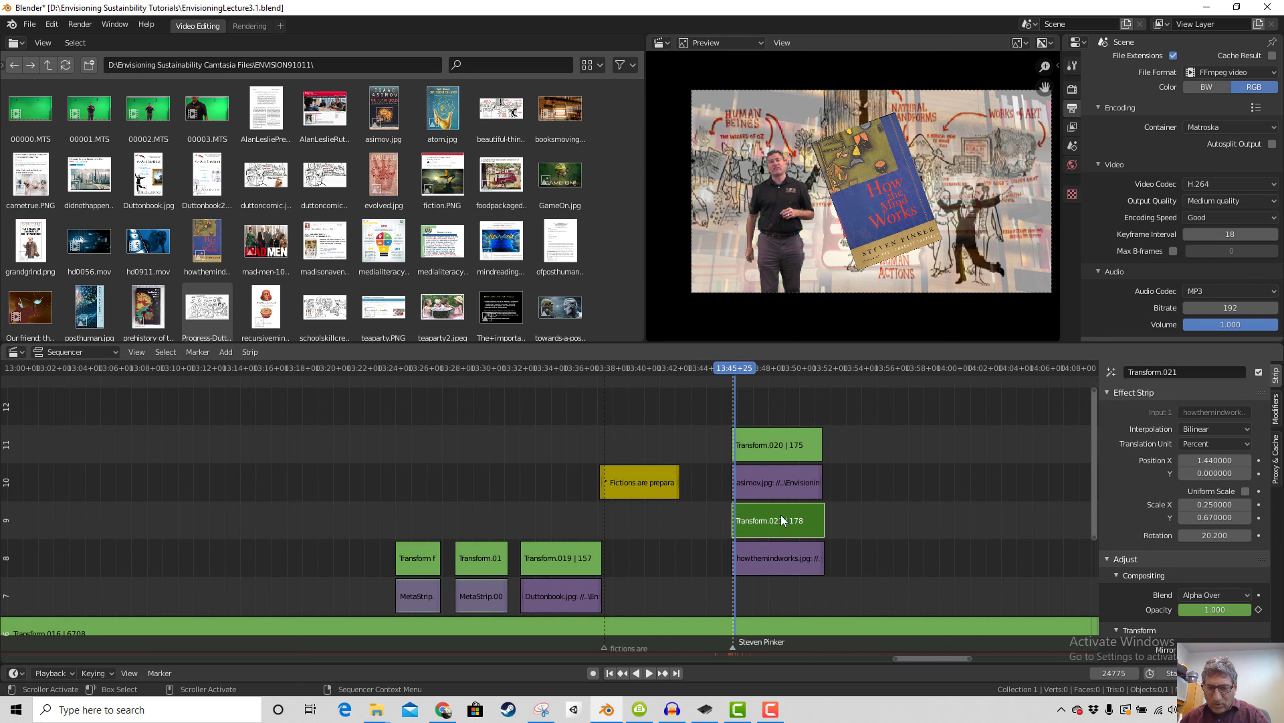
pyautogui.click(765, 454)
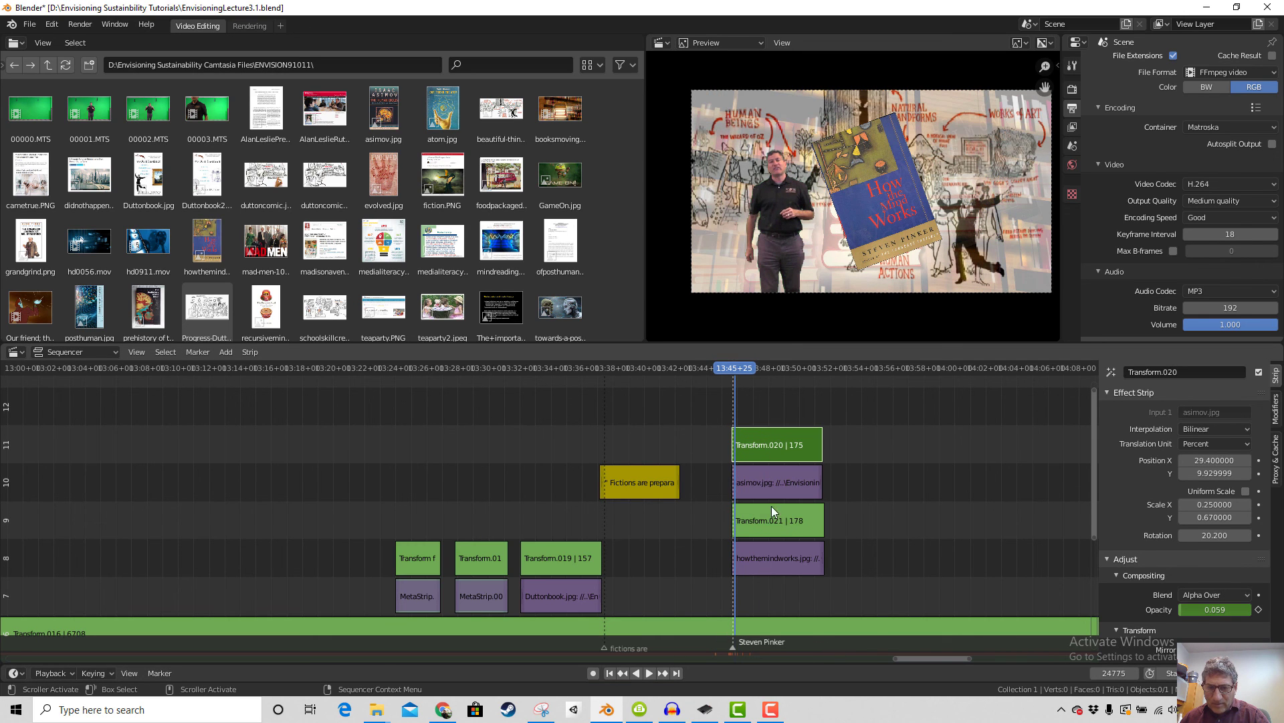
pyautogui.click(625, 672)
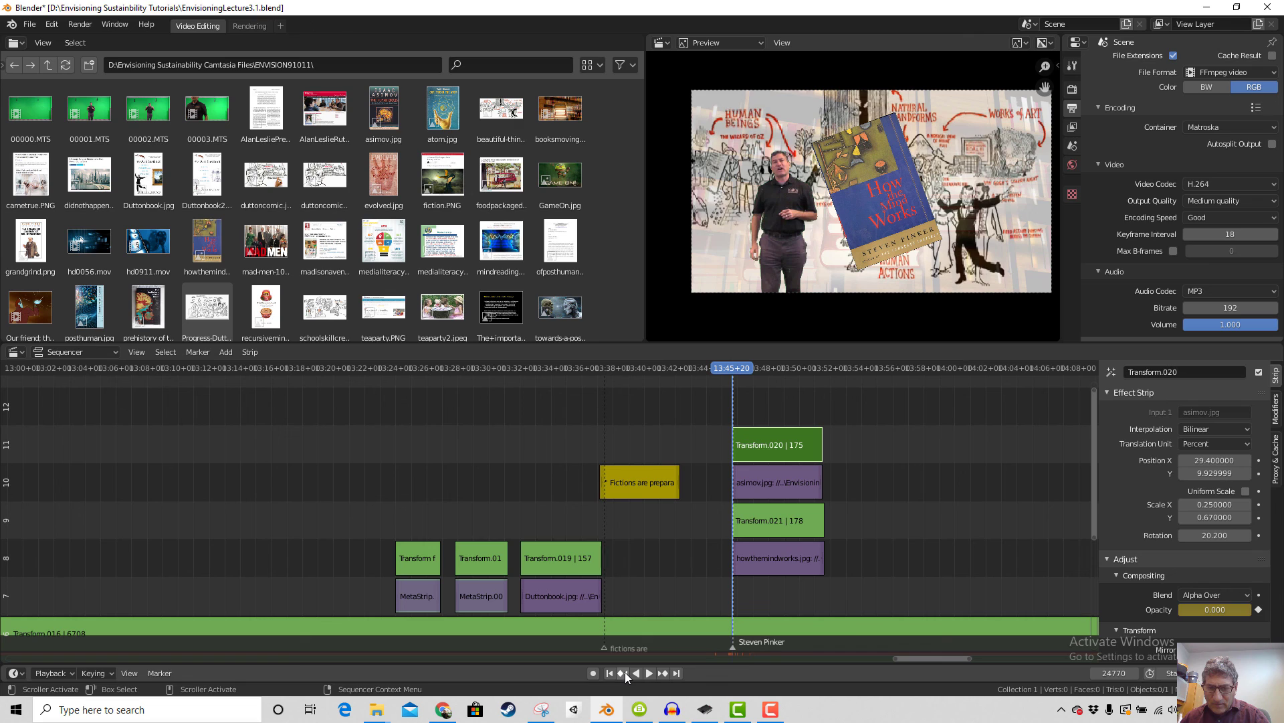
pyautogui.click(782, 521)
pyautogui.click(1213, 609)
pyautogui.write('0')
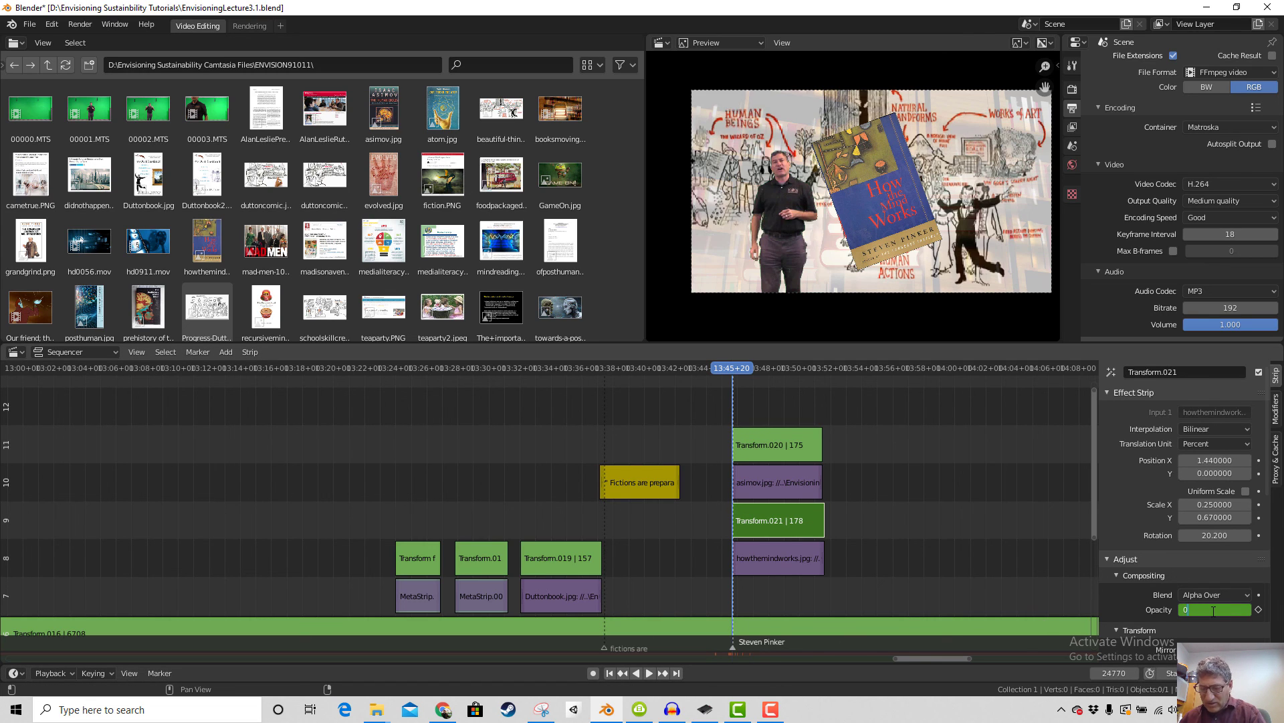
pyautogui.press('Return')
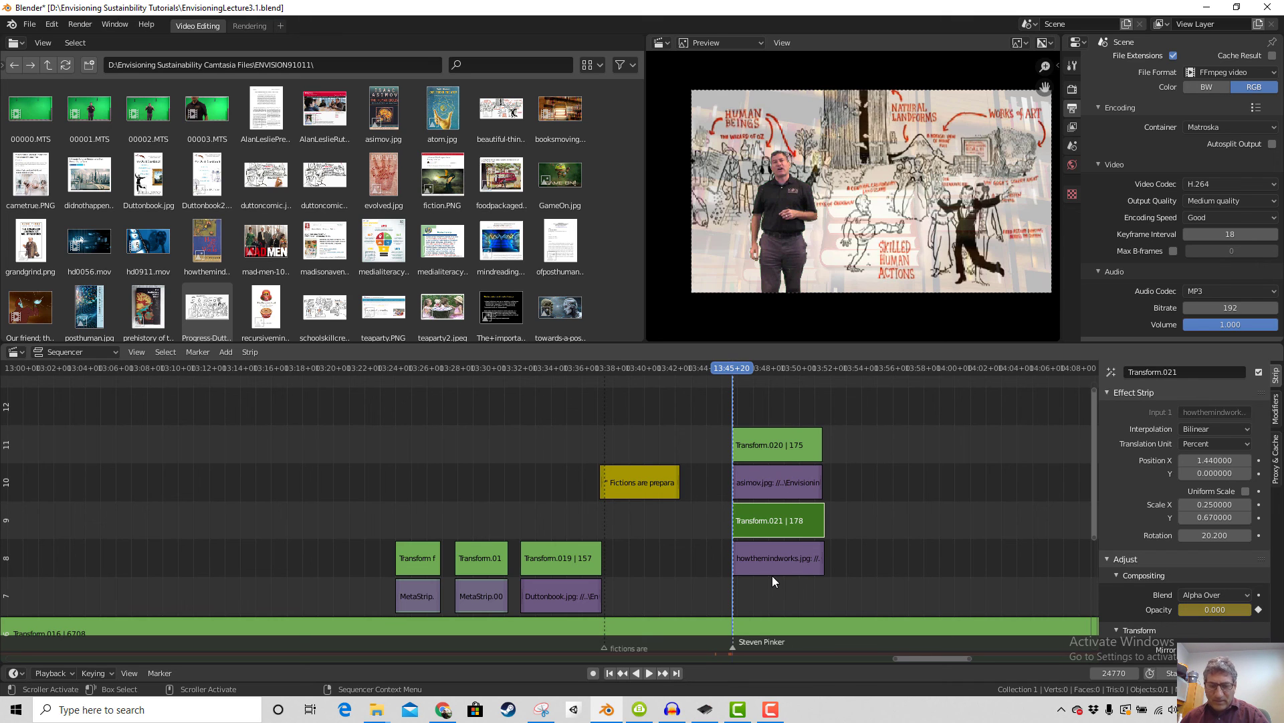
# Play on to 13:52+18 and extend the asimov.jpg and howthemindworks.jpg strips to end at about that time
pyautogui.press('space')
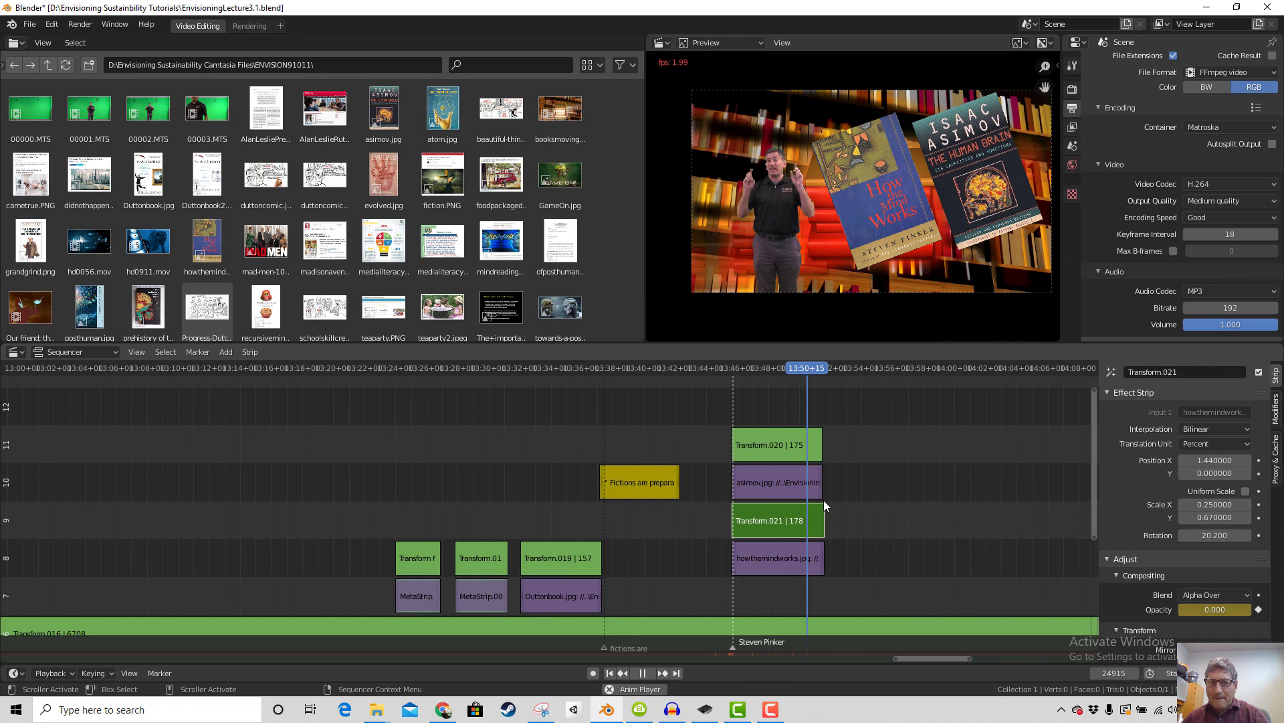
pyautogui.press('space')
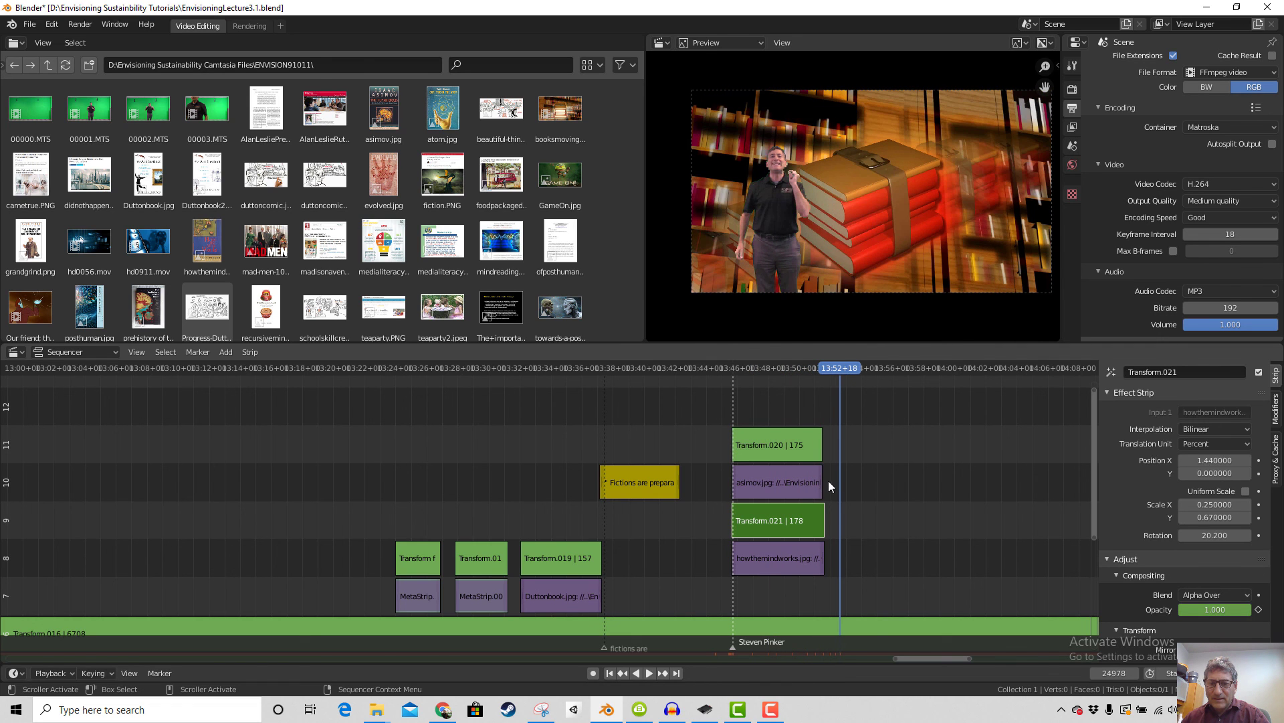
pyautogui.moveTo(820, 480); pyautogui.dragTo(841, 482)
pyautogui.click(824, 560)
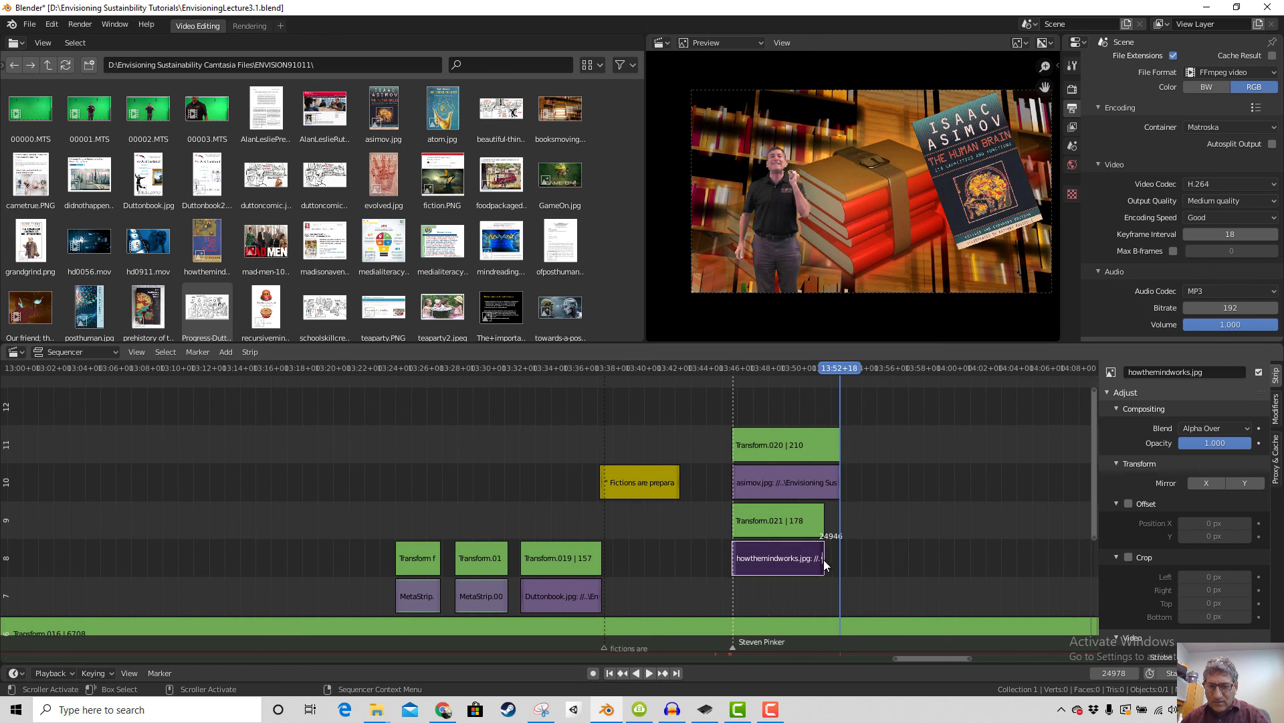
pyautogui.moveTo(824, 559); pyautogui.dragTo(838, 560)
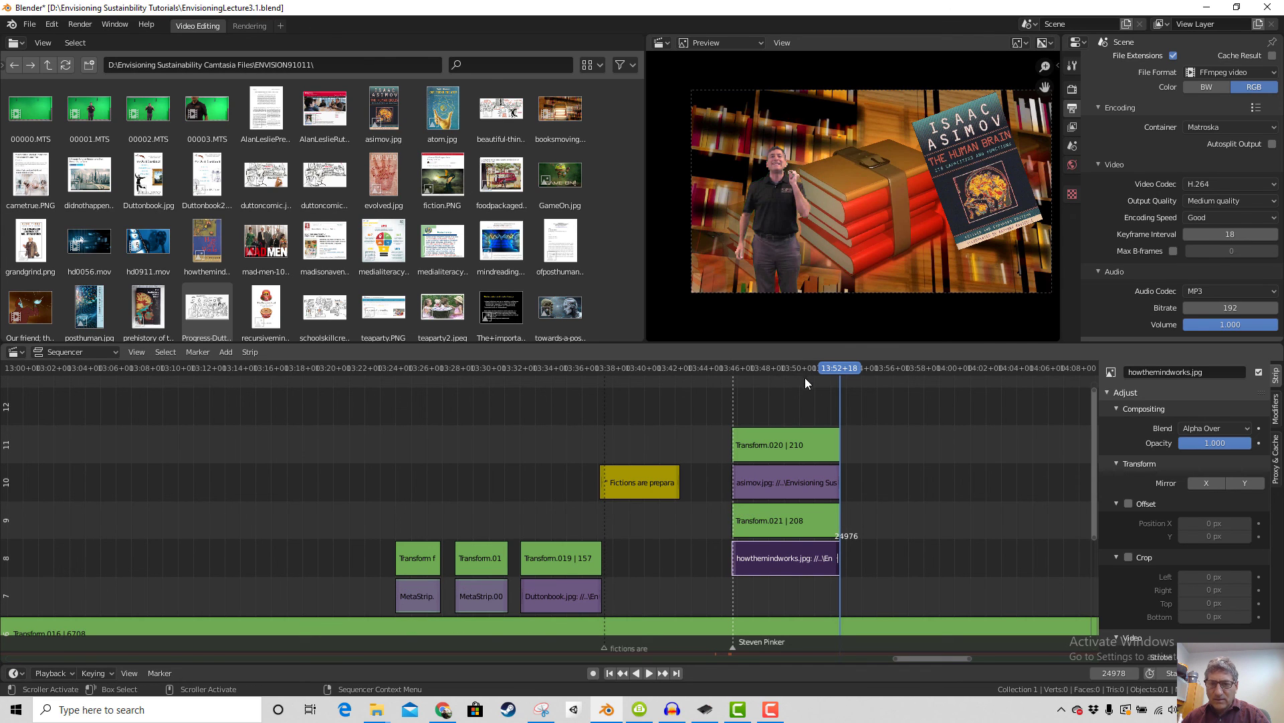
# Play back the extended book covers from 13:50+19 past their end to check their timing against the talk
pyautogui.click(806, 369)
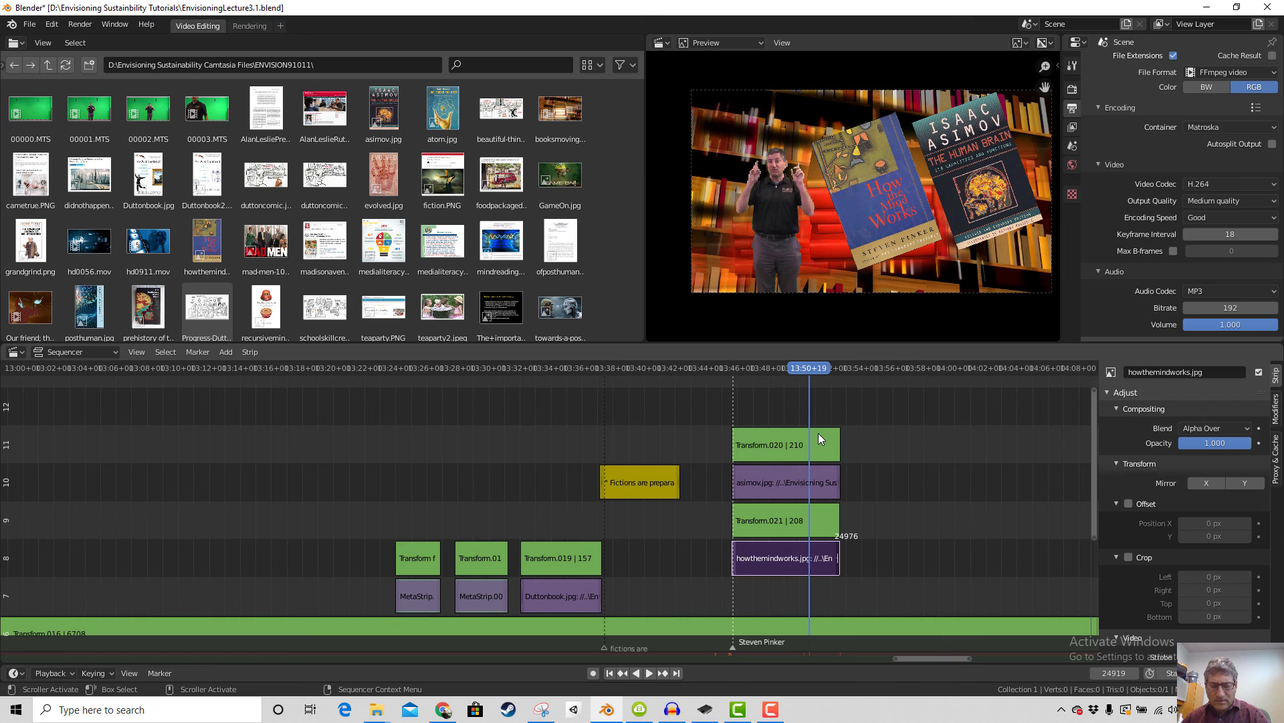
pyautogui.press('space')
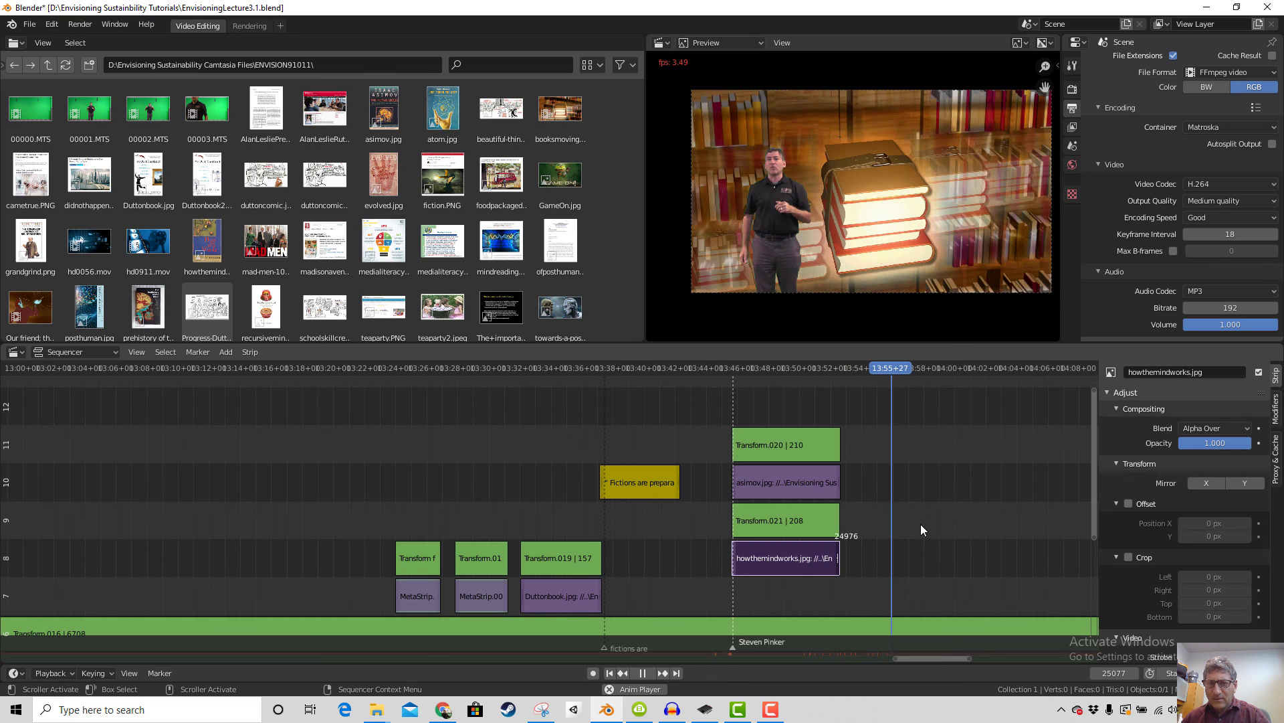
pyautogui.press('space')
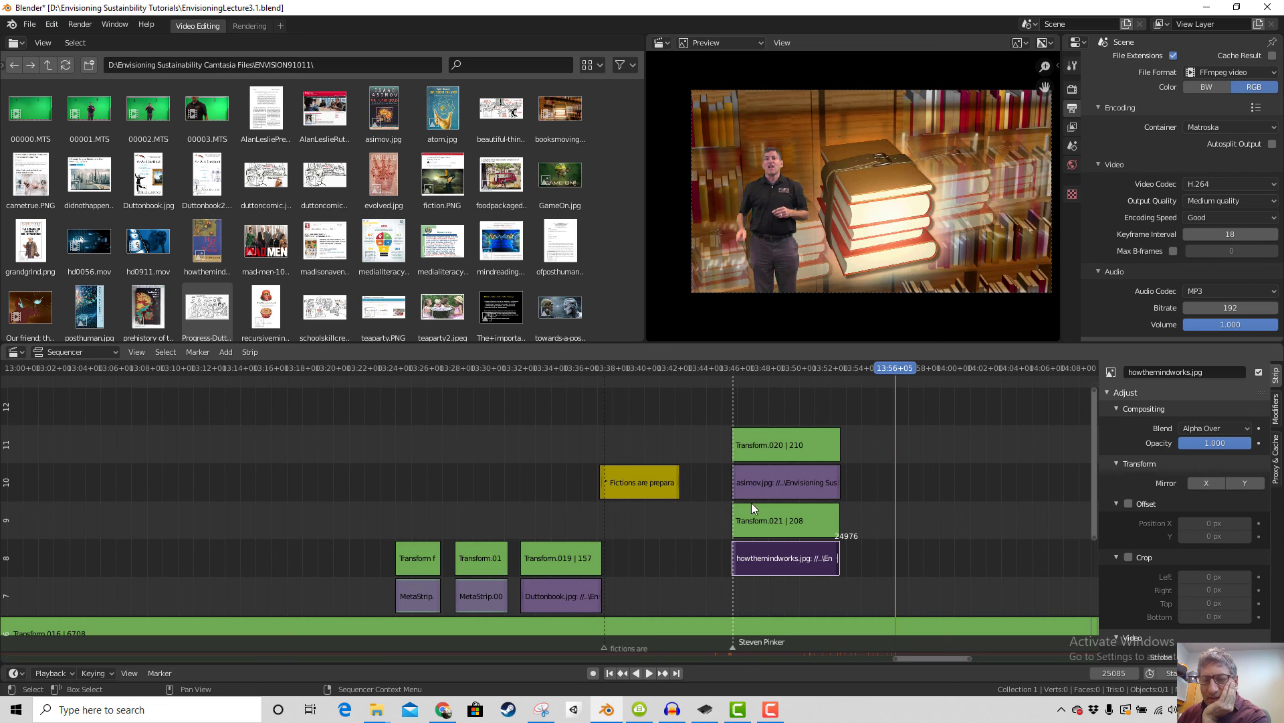
pyautogui.scroll(2, 858, 520)
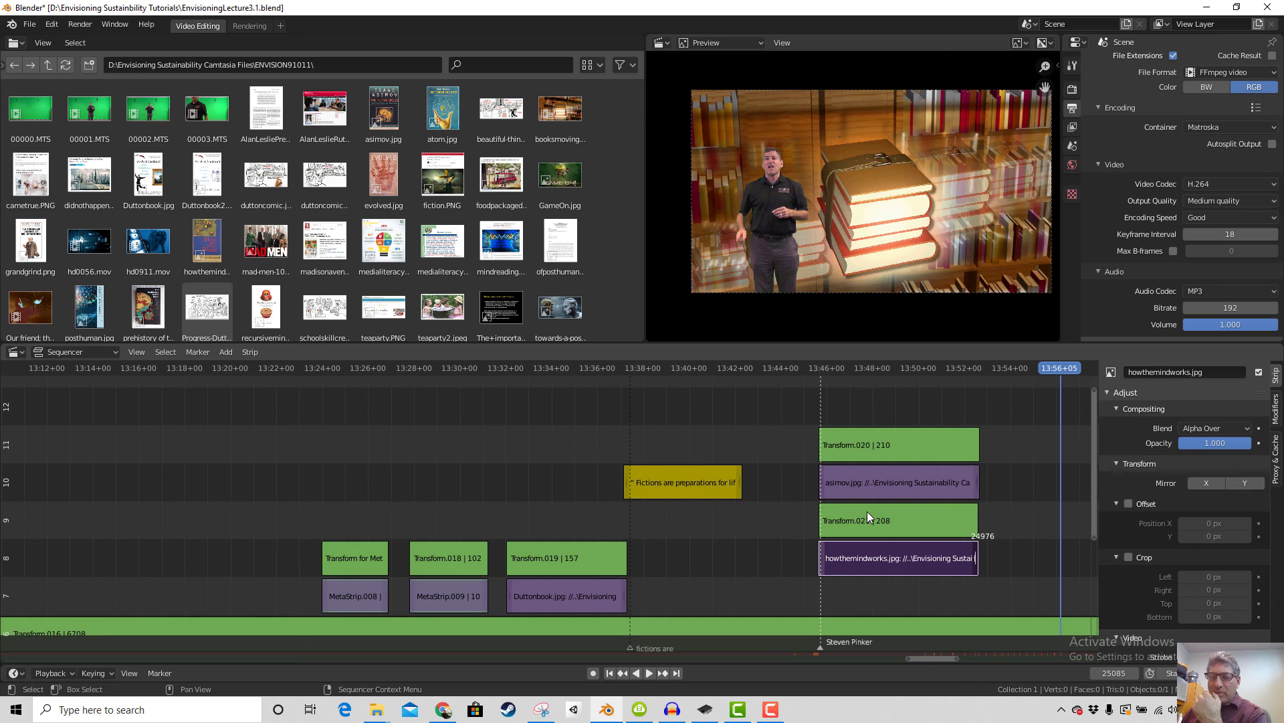
pyautogui.moveTo(1098, 474); pyautogui.dragTo(1065, 508)
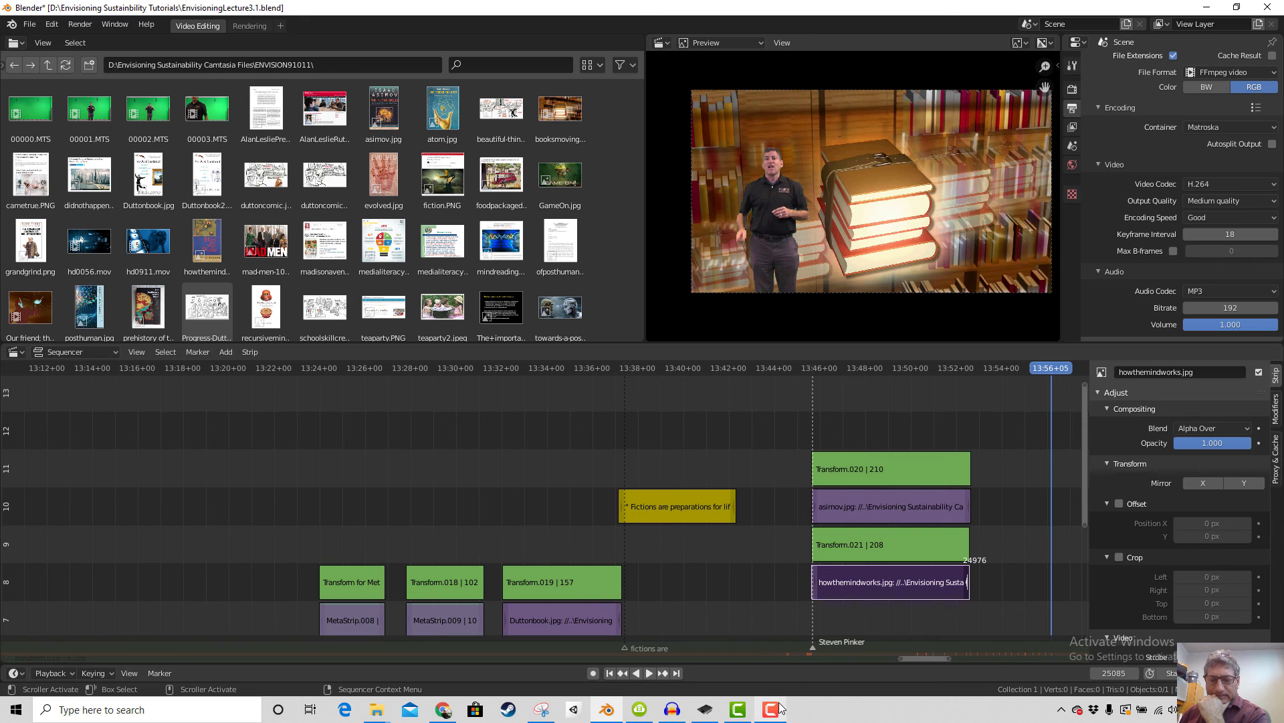